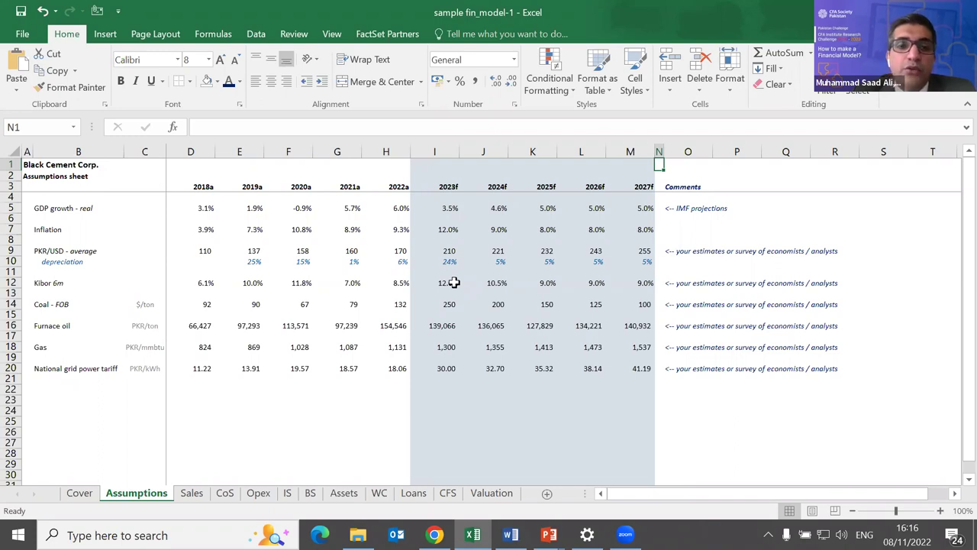
Review the Assumptions rows: historical real GDP growth, 12% 2023 inflation, 210 PKR/USD and depreciation formulas.
left_click(49, 206)
key("Right")
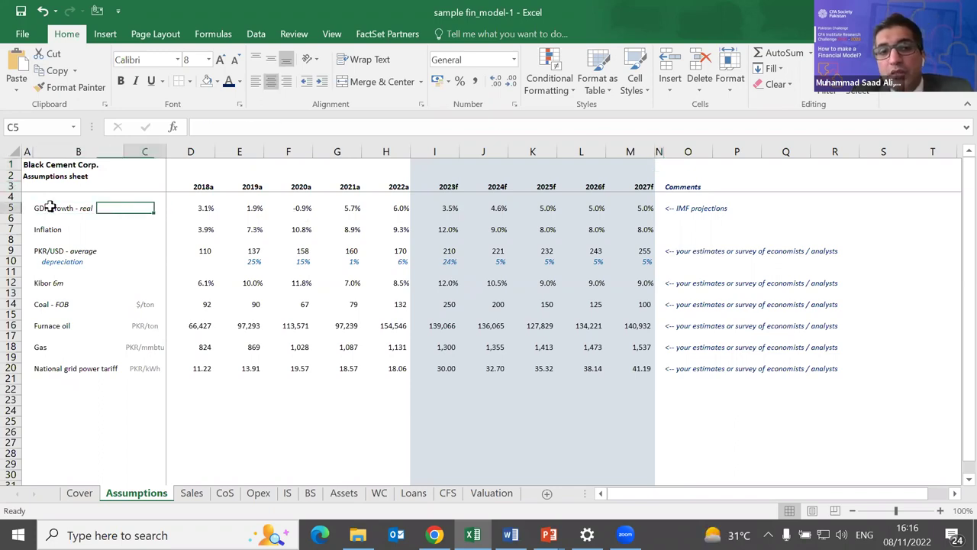
key("Right")
key("Right")
key("Right")
key("Right")
key("Right")
key("Right")
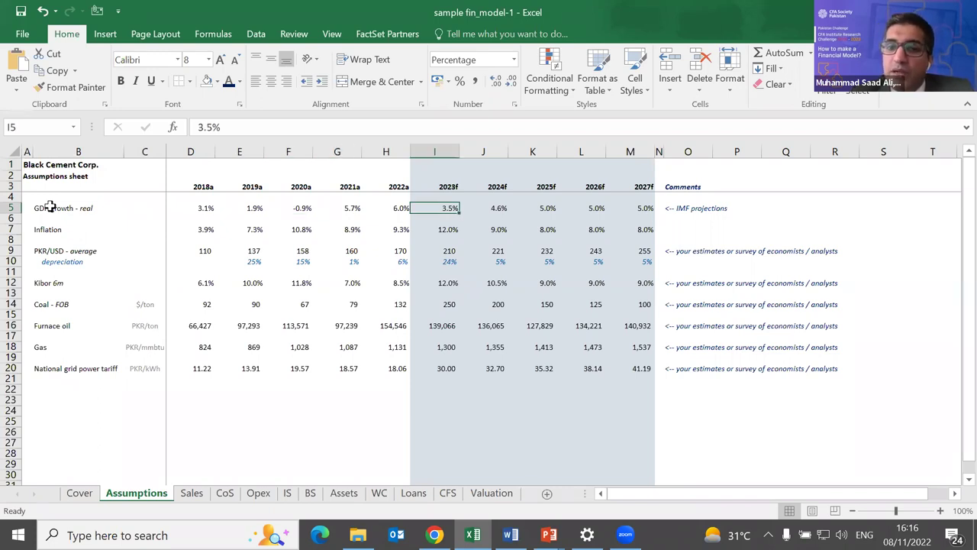
key("Down")
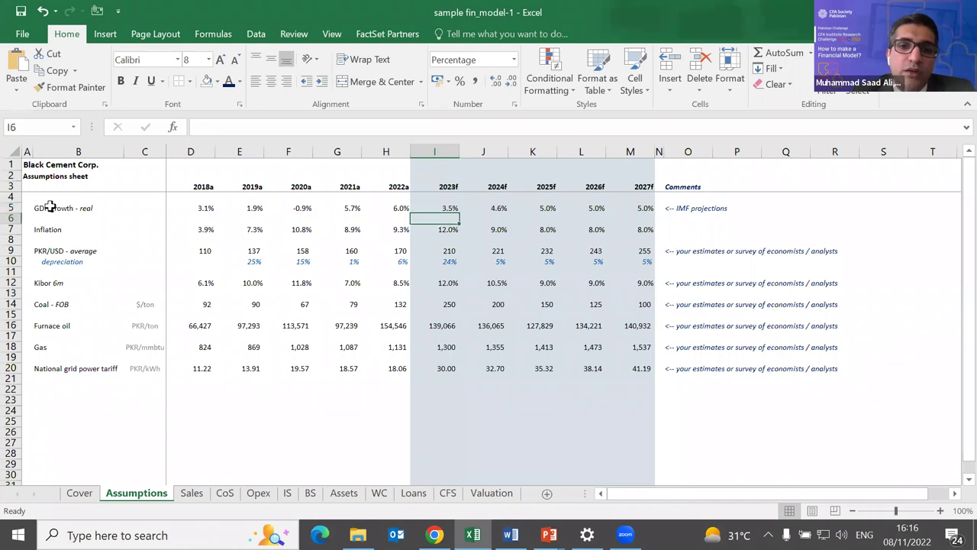
key("Down")
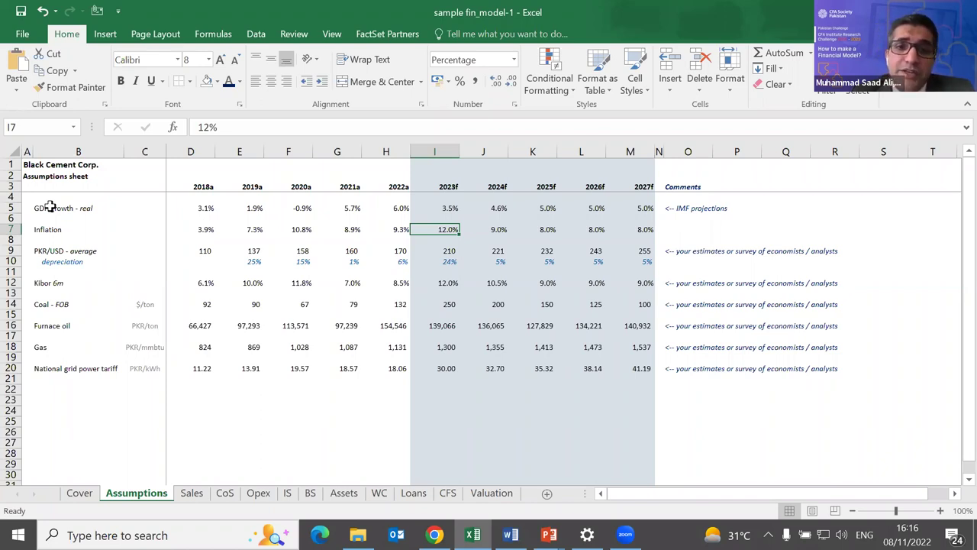
key("Down")
key("Down")
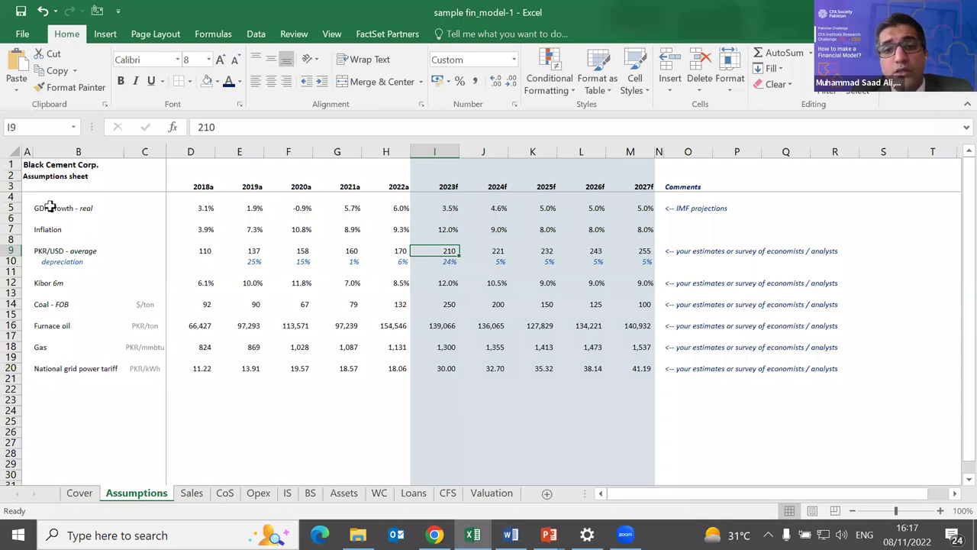
key("Right")
key("Right")
key("Right")
key("Right")
key("Left")
key("Left")
key("Left")
key("Left")
key("Down")
key("Down")
key("Down")
key("Down")
key("Down")
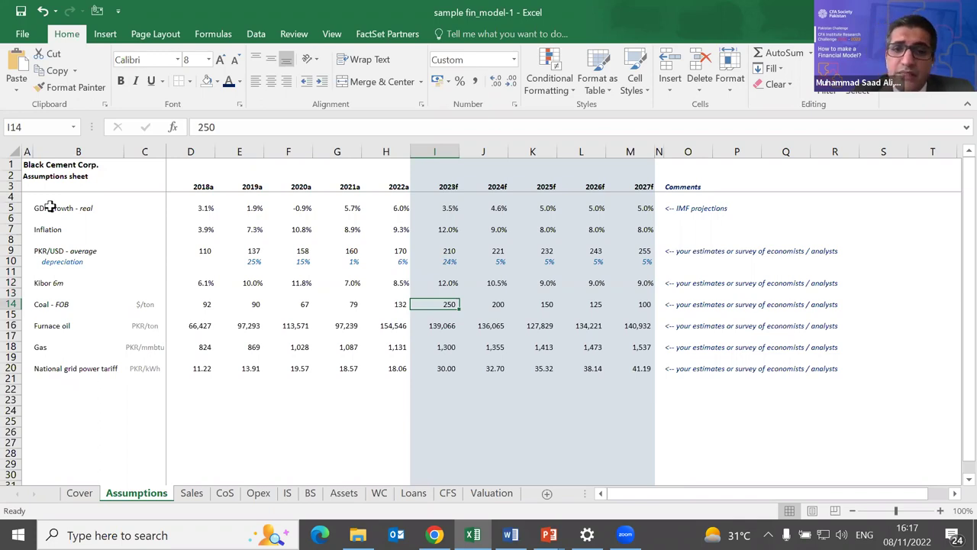
Recheck the 2023–2026 GDP growth forecasts and the IMF projections comment beside them.
key("Up")
key("Up")
key("Up")
key("Up")
key("Up")
key("Up")
key("Up")
key("Up")
key("Up")
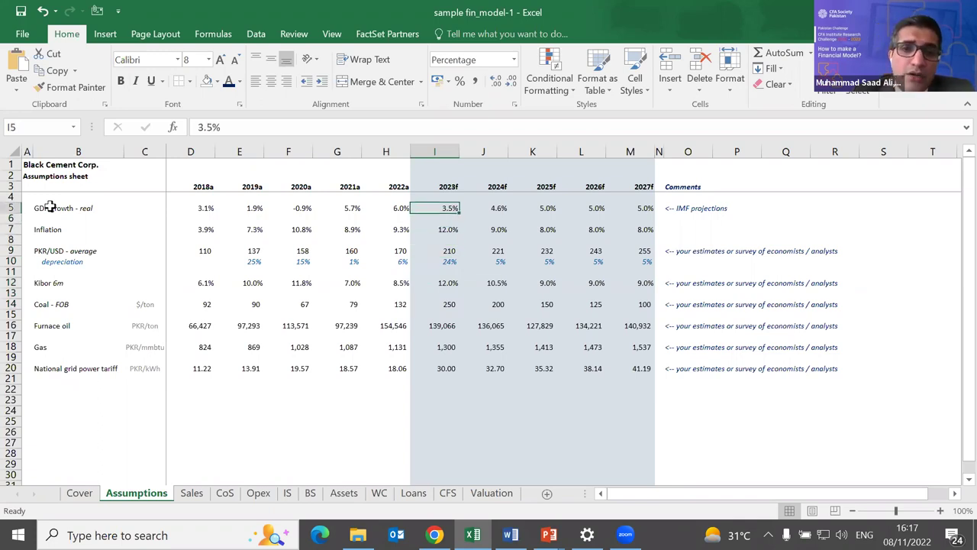
key("Right")
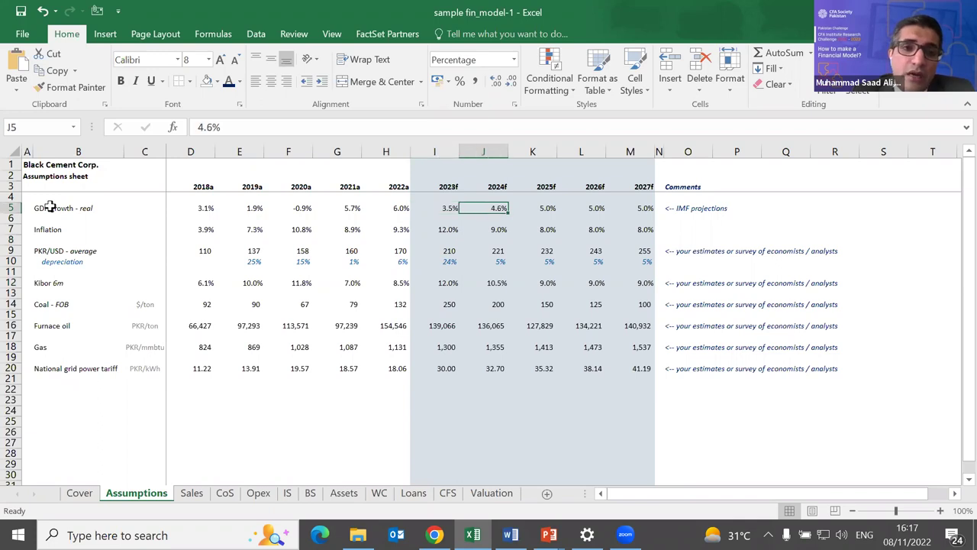
key("Left")
key("Right")
key("Right")
key("Left")
key("Right")
key("Right")
key("Right")
key("Right")
key("Right")
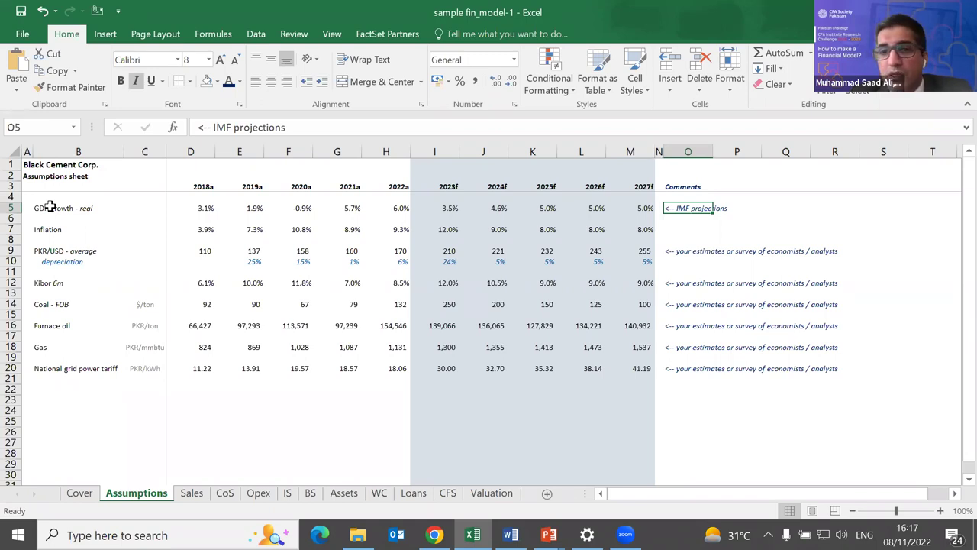
key("Left")
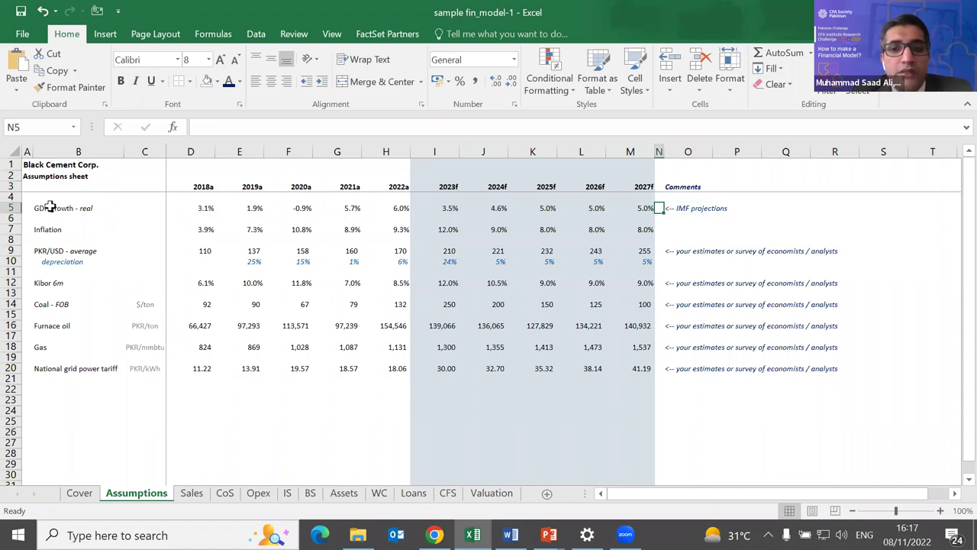
key("Left")
key("Left")
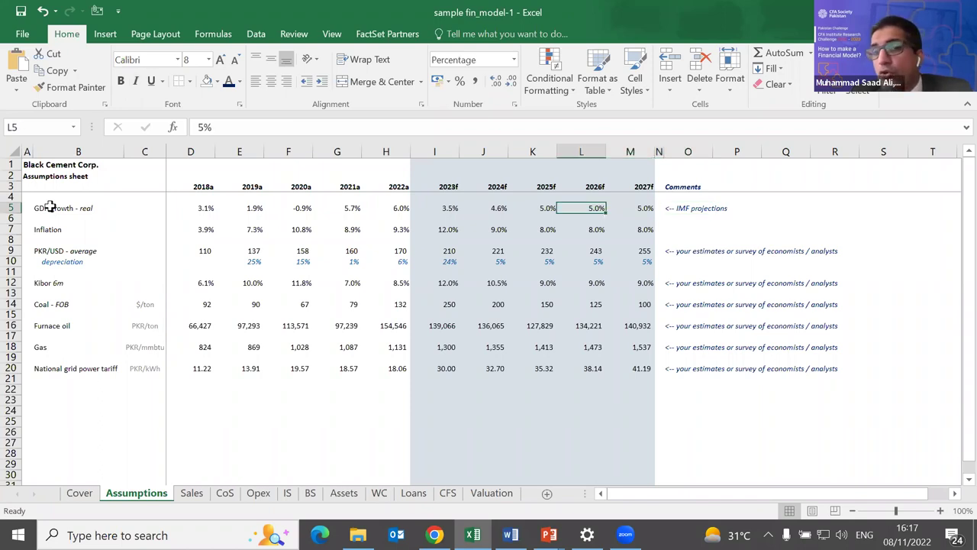
key("Left")
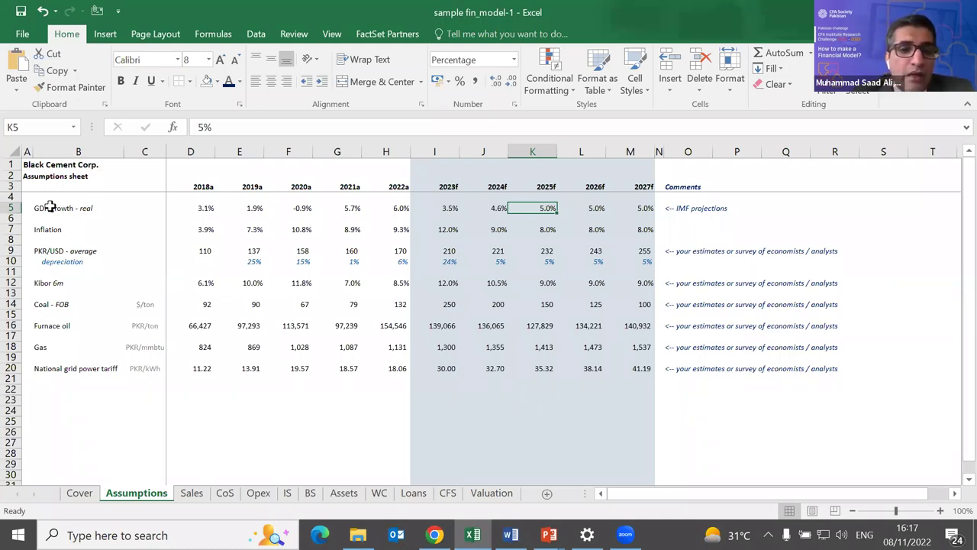
Move through the Sales and CoS sheets to the IS income statement sheet.
key("ctrl+Page_Down")
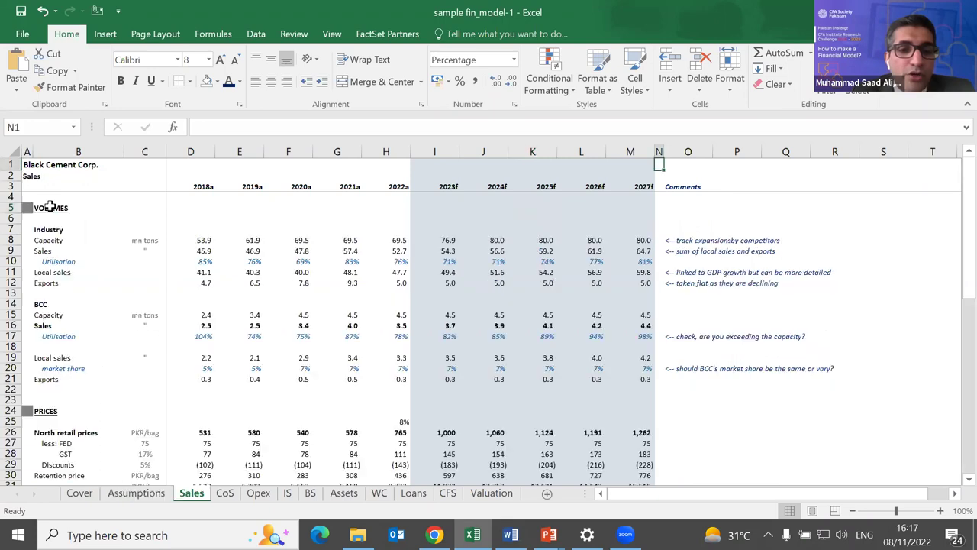
key("ctrl+Page_Down")
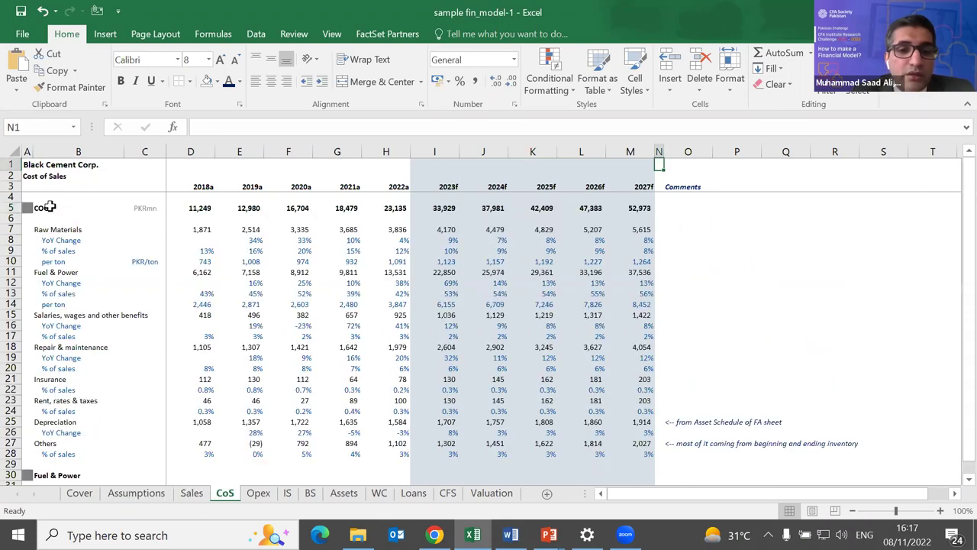
key("ctrl+Page_Down")
key("ctrl+Page_Down")
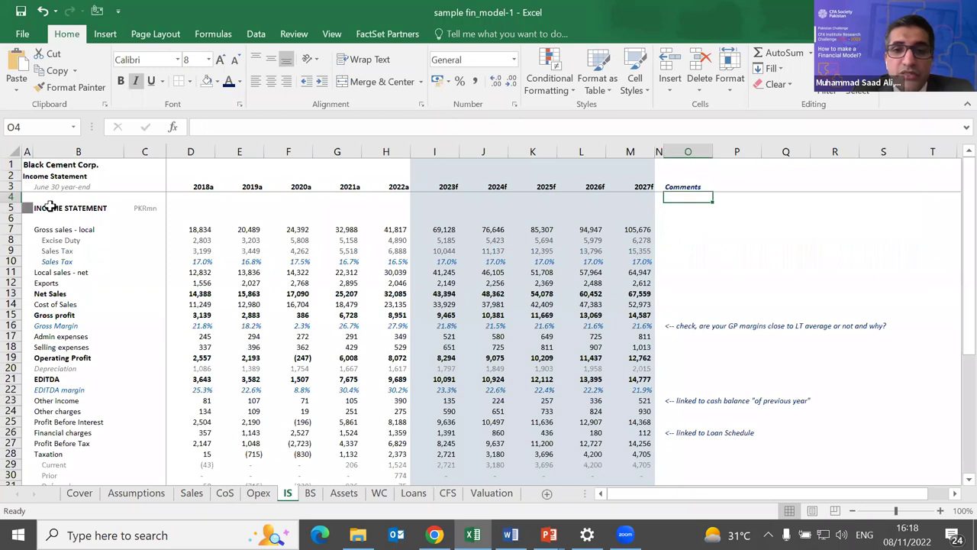
Check the Gross sales - local, Excise Duty and 2018–2022 Net Sales formulas, then head back toward Sales.
key("Down")
key("Down")
key("Down")
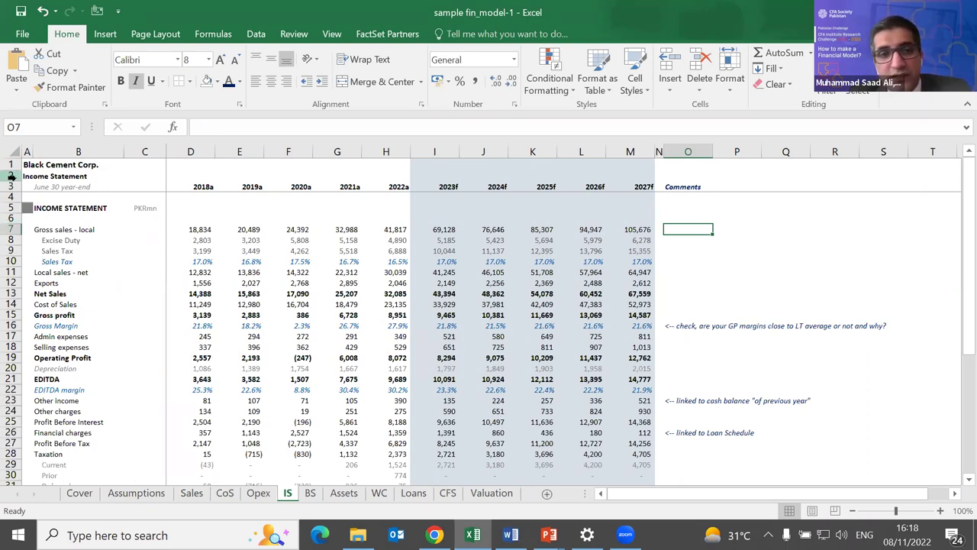
key("Left")
key("Left")
key("Left")
key("Left")
key("Left")
key("Left")
key("Left")
key("Left")
key("Left")
key("Left")
key("Left")
key("Left")
key("Left")
key("Left")
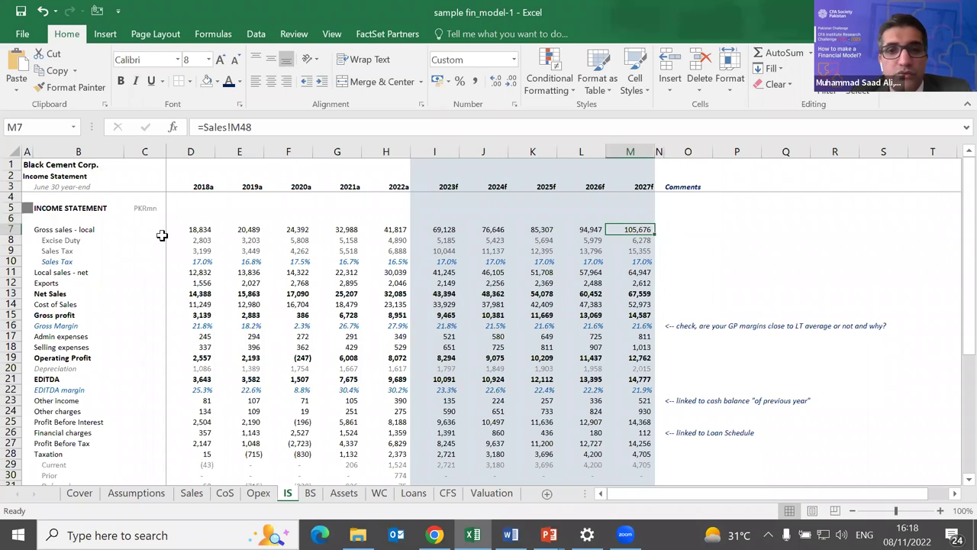
key("Right")
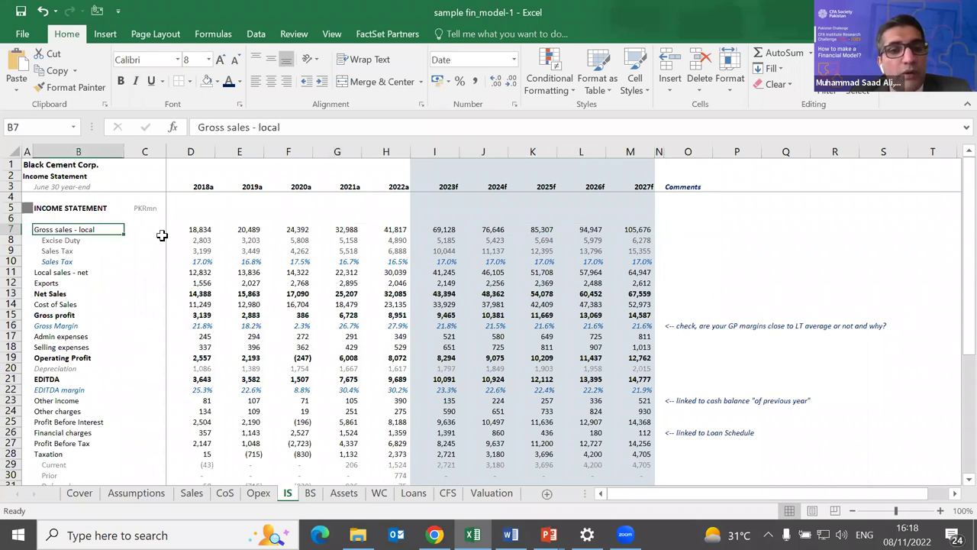
key("Down")
key("Down")
key("Down")
key("Down")
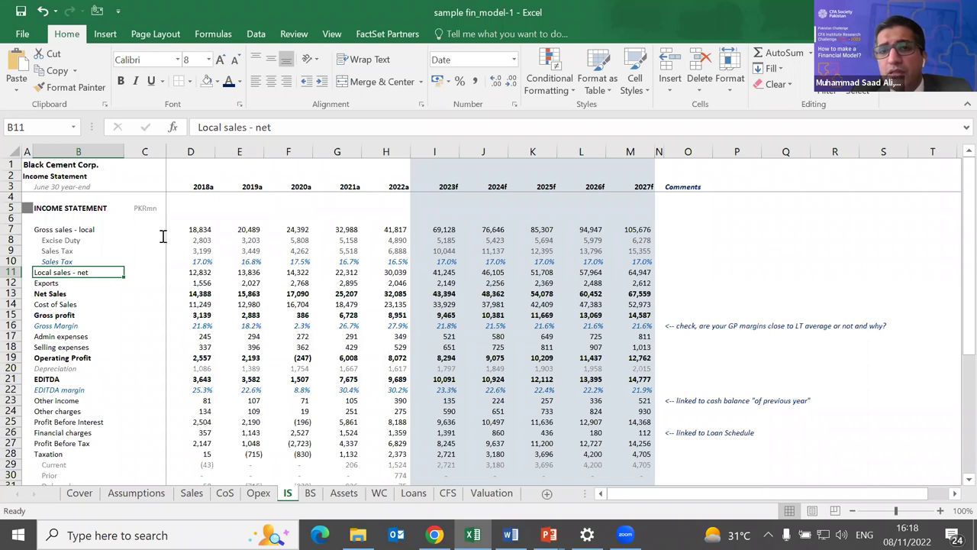
key("Down")
key("Down")
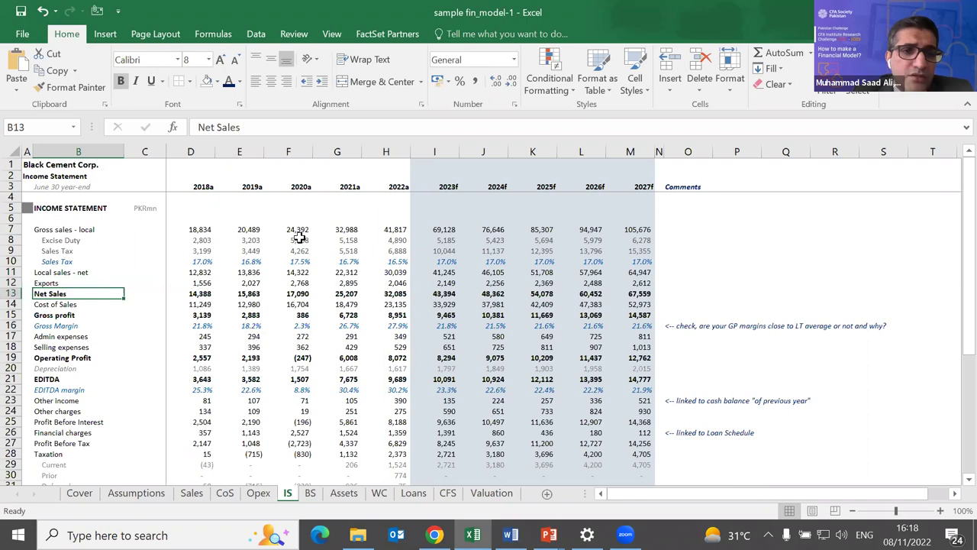
key("Right")
key("Right")
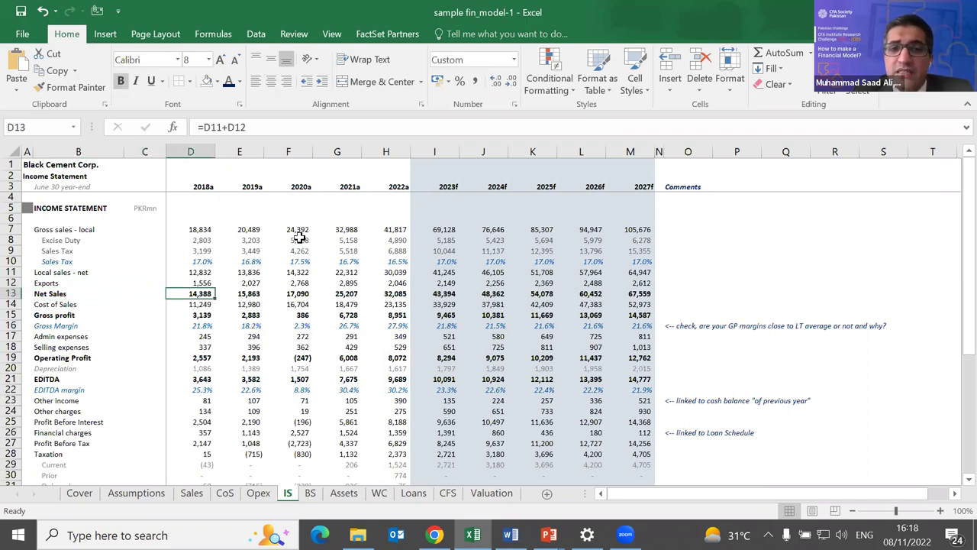
key("Right")
key("Right")
key("Right")
key("Right")
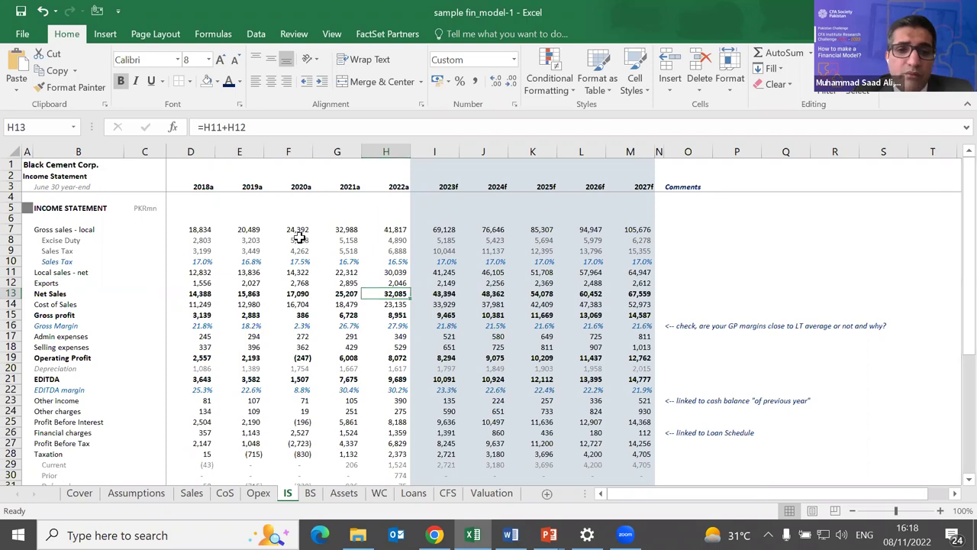
key("ctrl+Page_Up")
key("ctrl+Page_Up")
key("ctrl+Page_Up")
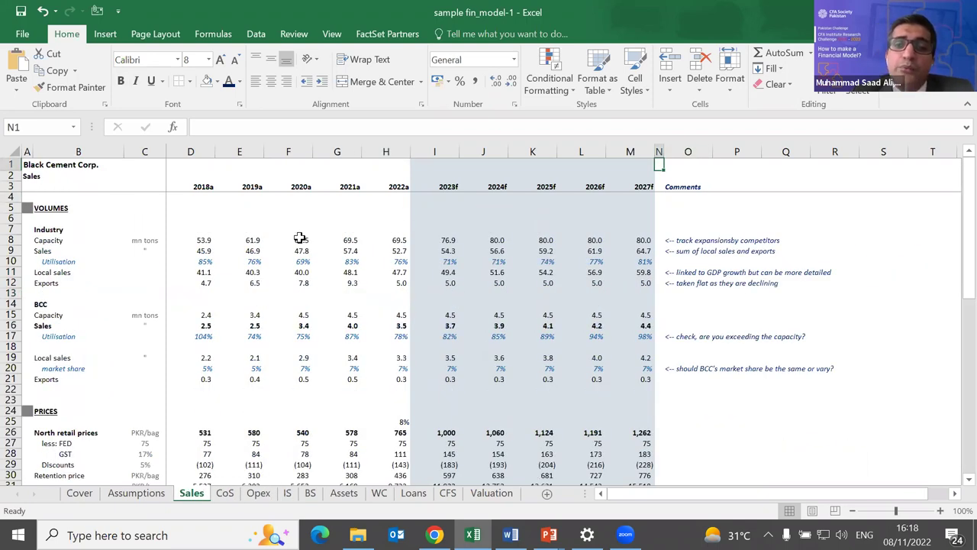
key("Down")
key("Down")
key("Down")
key("Down")
key("Down")
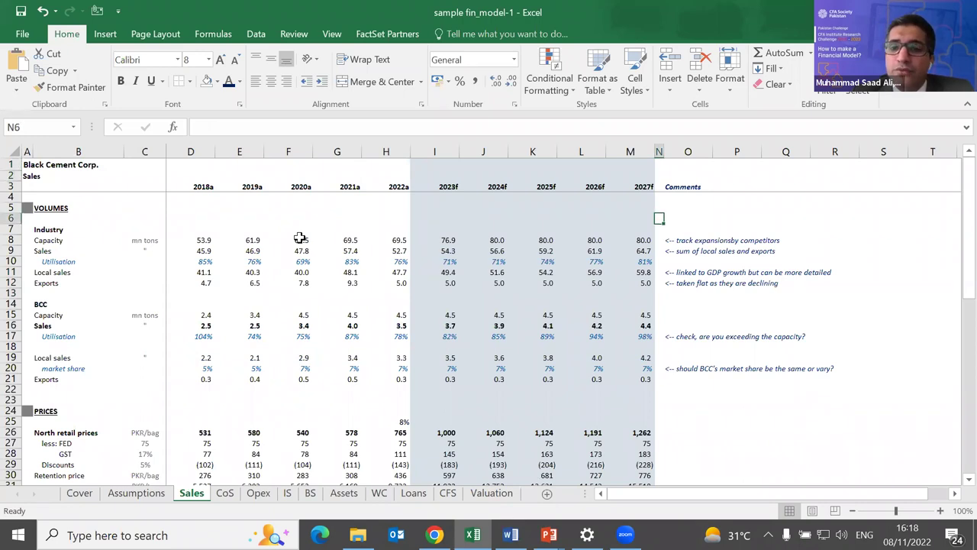
key("Left")
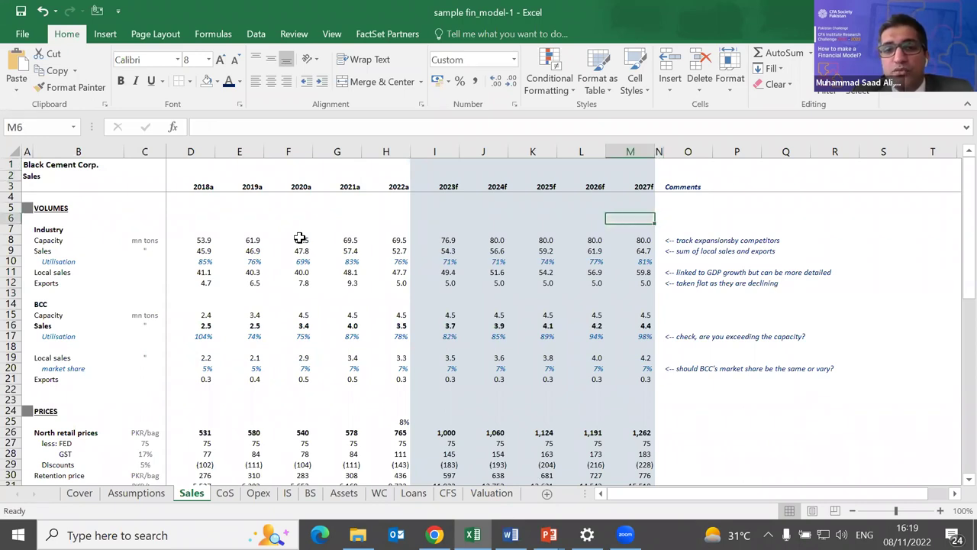
key("Left")
key("Left")
key("Left")
key("Left")
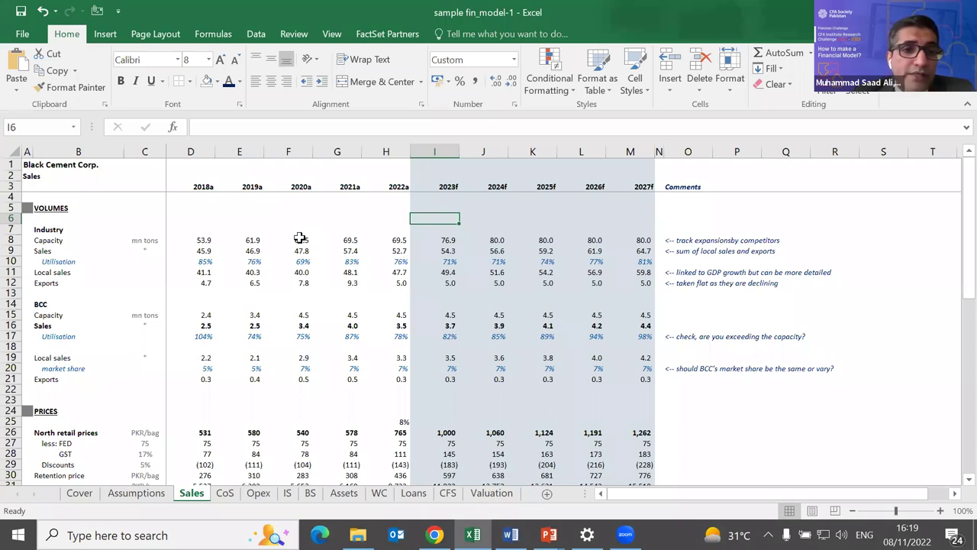
key("Down")
key("Down")
key("Down")
key("Down")
key("Down")
key("Down")
key("Down")
key("Down")
key("Down")
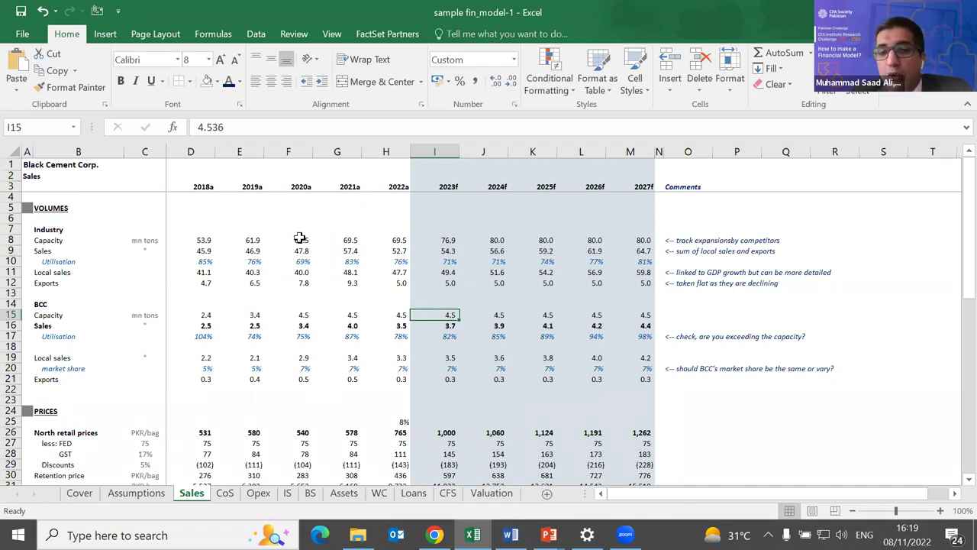
key("Left")
key("Left")
key("Left")
key("Left")
key("Right")
key("Right")
key("Right")
key("Right")
key("Down")
key("Left")
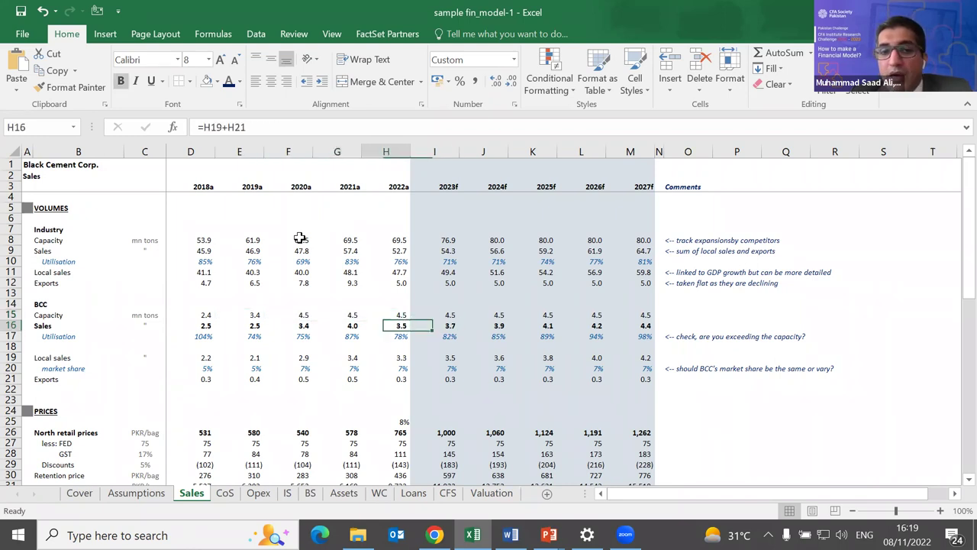
key("Right")
key("Left")
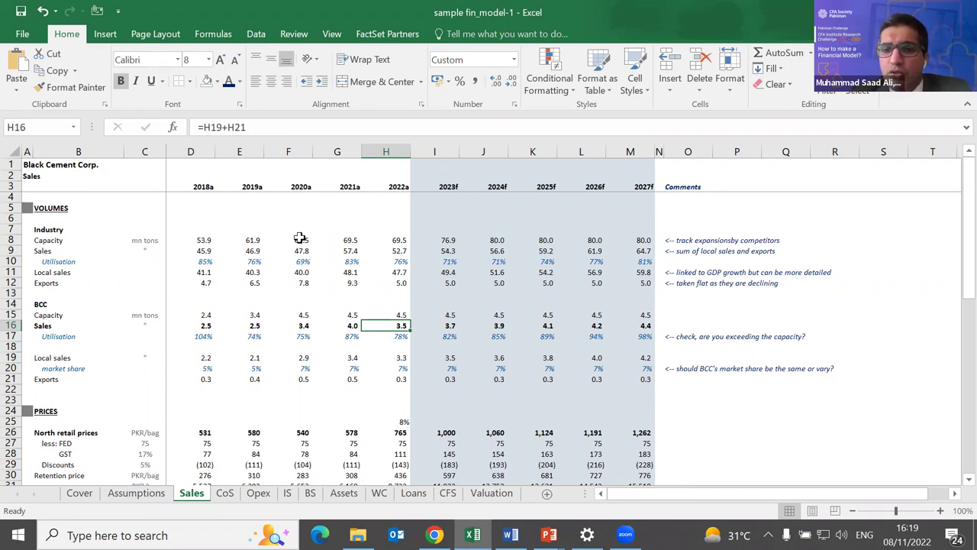
key("Right")
key("Right")
key("Right")
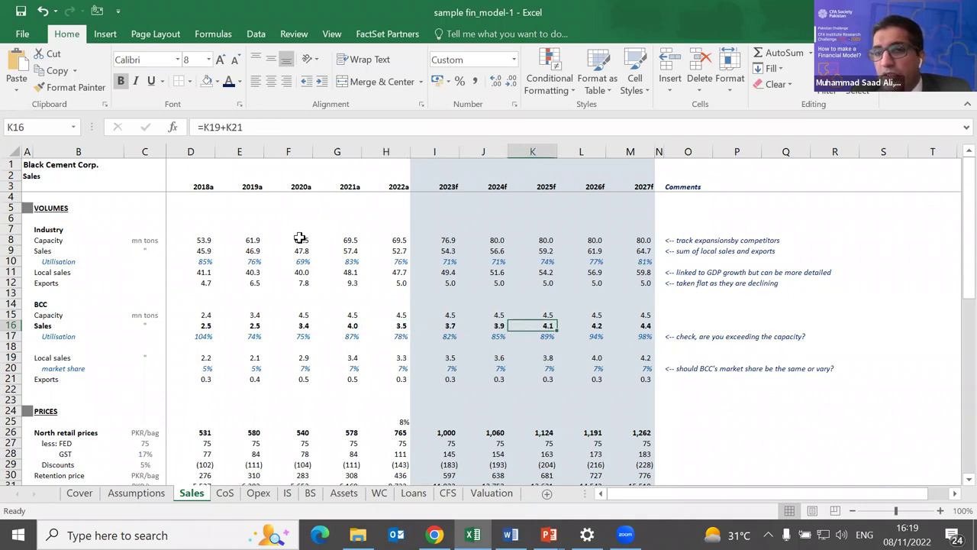
key("Left")
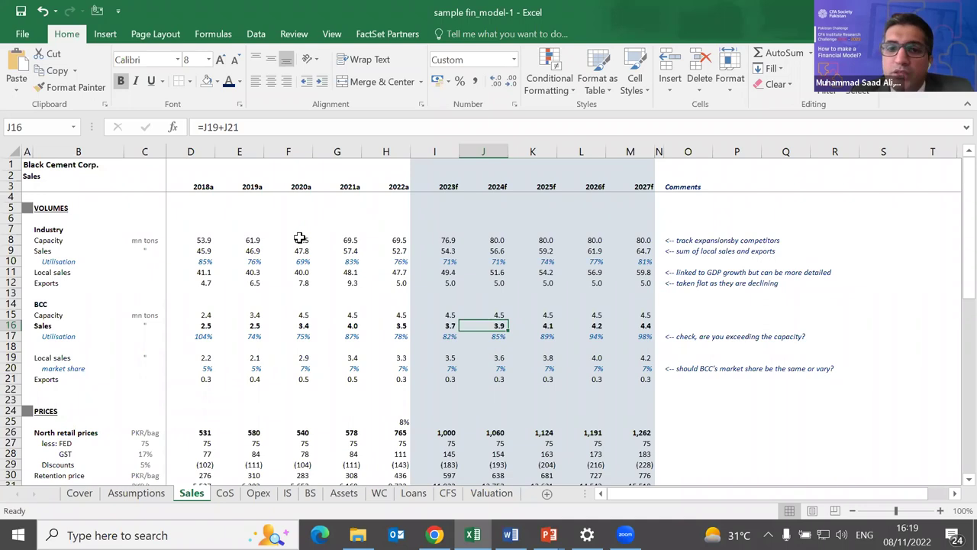
key("Left")
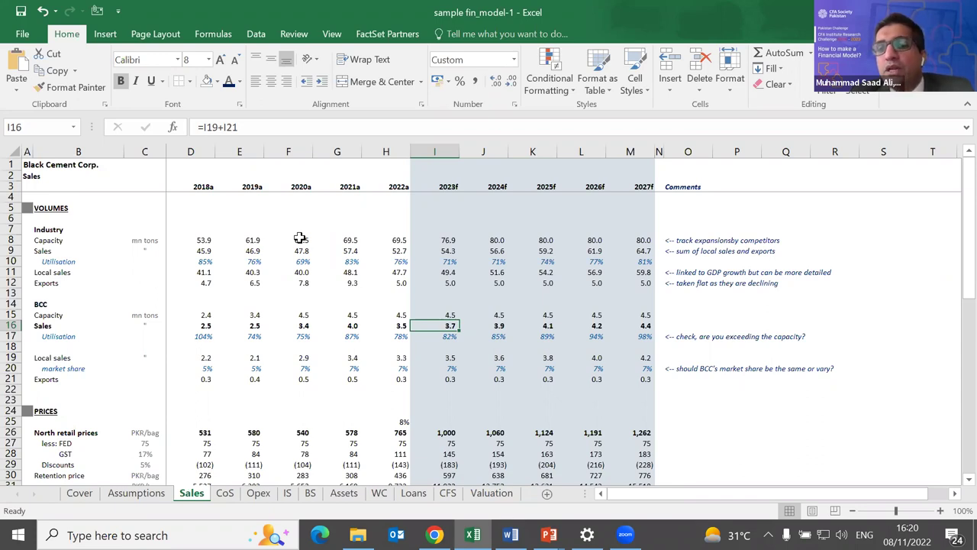
key("Up")
key("Up")
key("Up")
key("Up")
key("Up")
key("Up")
key("Up")
key("Up")
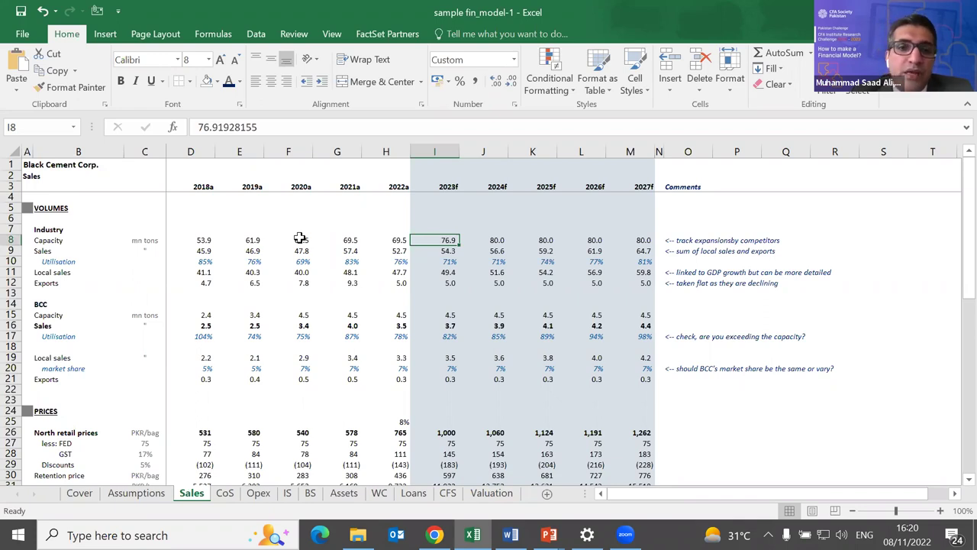
key("Down")
key("Down")
key("Down")
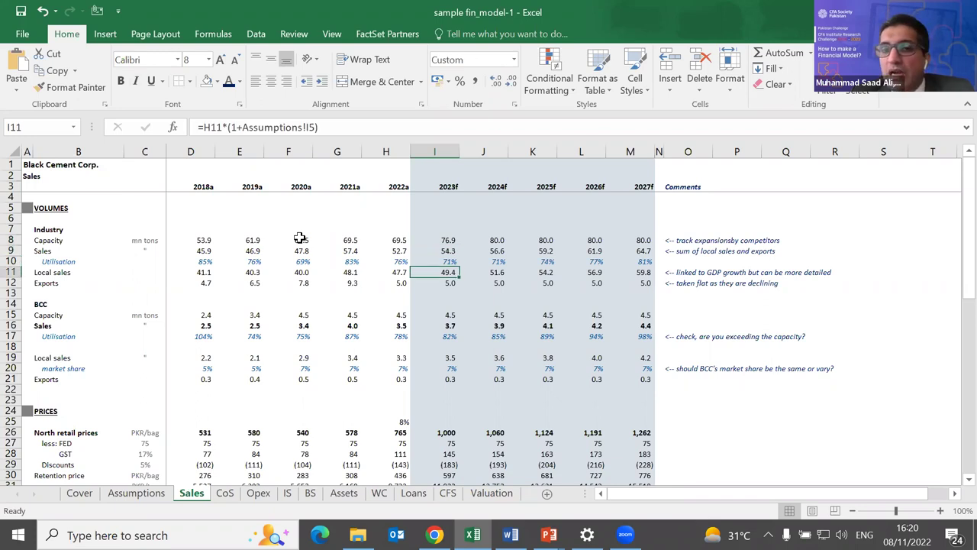
key("Up")
key("Left")
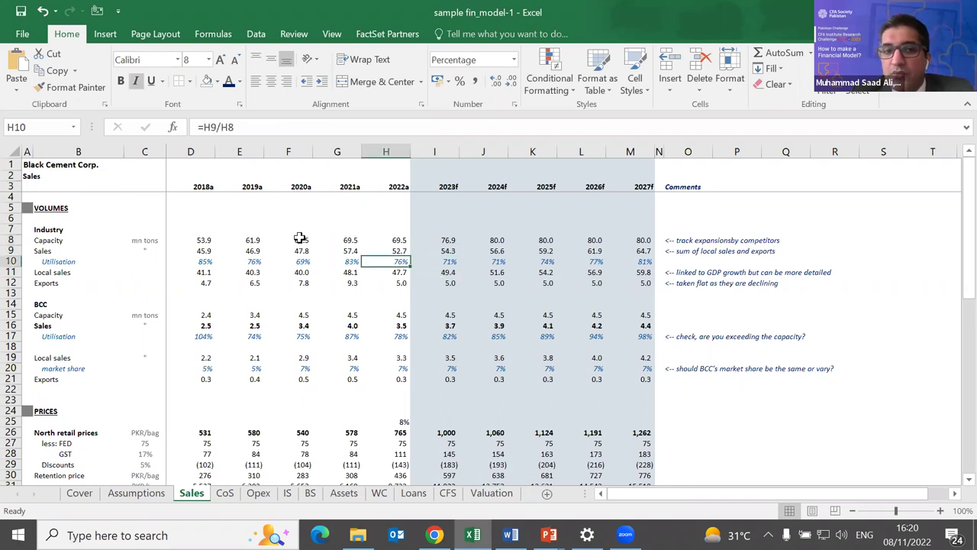
key("shift+Left")
key("shift+Left")
key("shift+Left")
key("shift+Left")
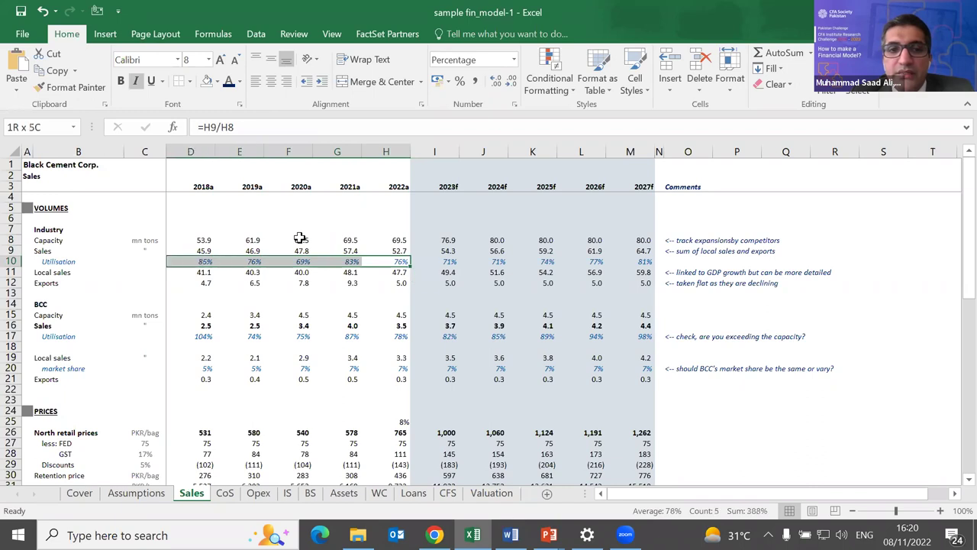
key("shift+Right")
key("shift+Right")
key("shift+Right")
key("shift+Right")
key("F2")
key("Escape")
key("Up")
key("Up")
key("Down")
key("Down")
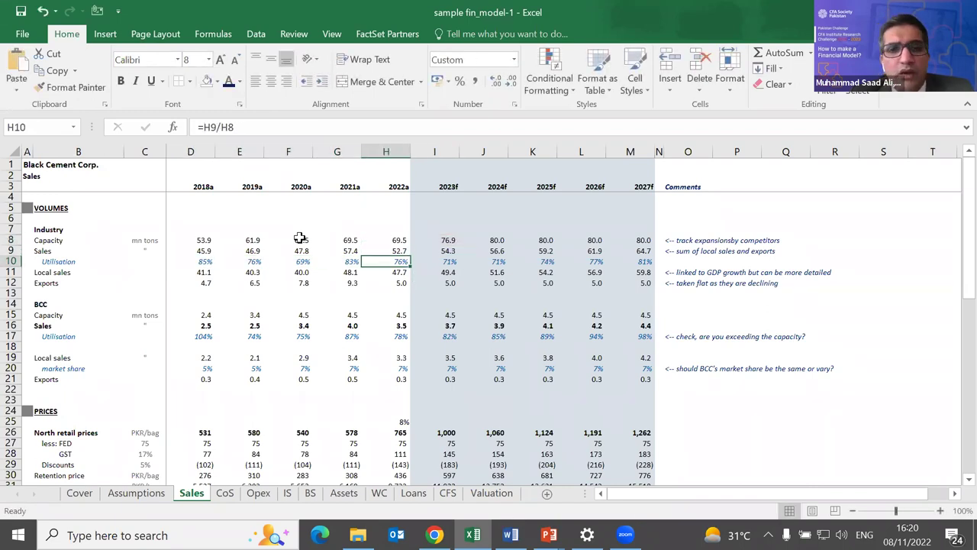
key("Right")
key("Left")
key("Right")
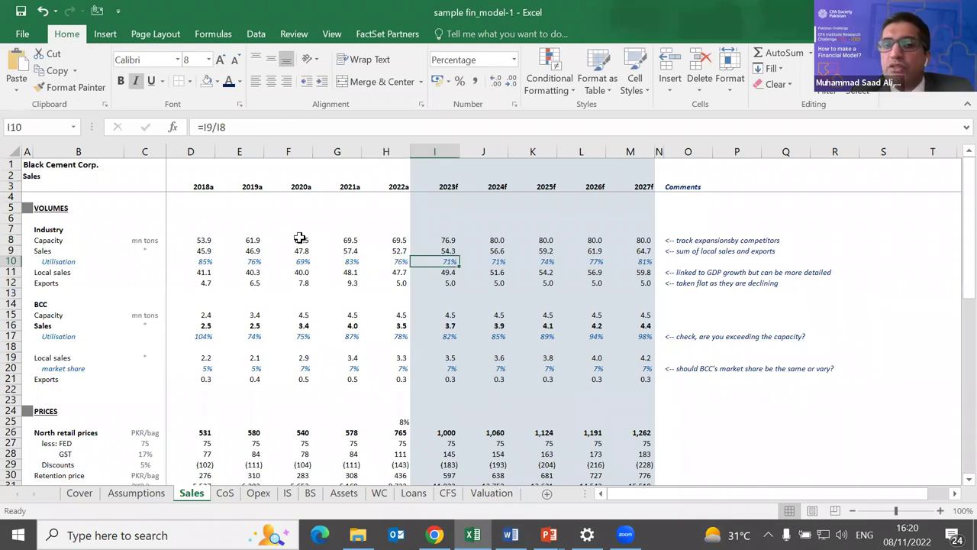
key("Down")
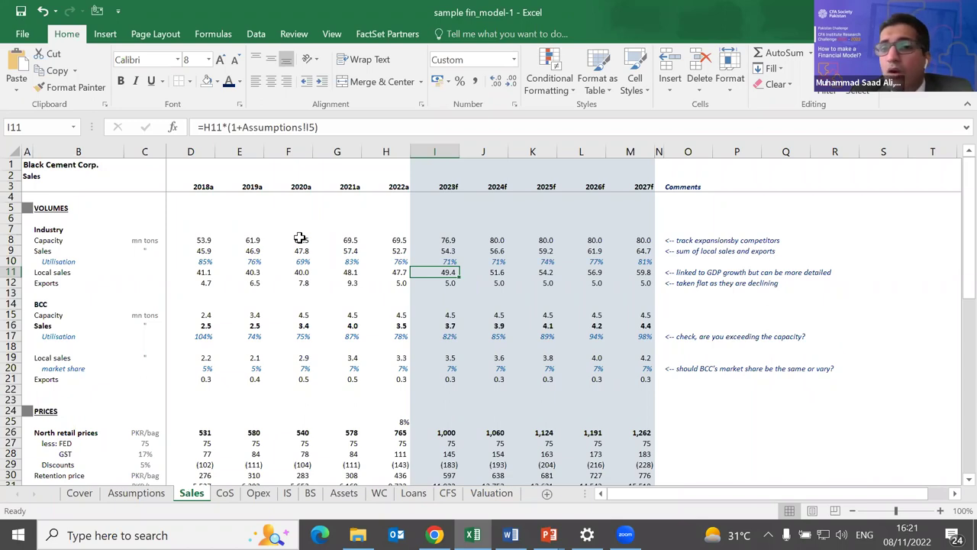
key("Down")
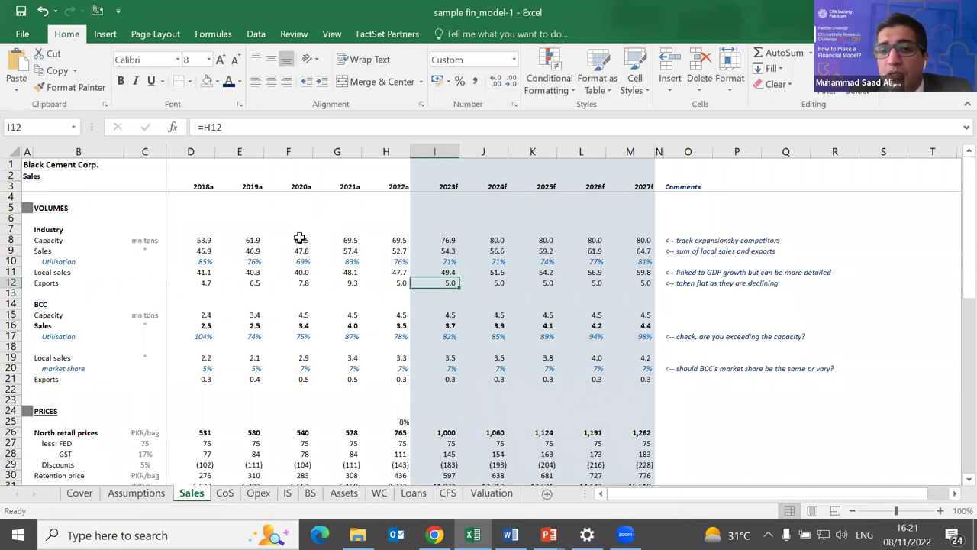
key("Up")
key("Down")
key("Down")
key("Down")
key("Down")
key("Down")
key("Up")
key("Up")
key("Up")
key("Up")
key("Up")
key("Up")
key("Up")
key("F2")
key("Escape")
key("Right")
key("F2")
key("Escape")
key("Down")
key("Down")
key("Left")
key("F2")
key("Escape")
key("Right")
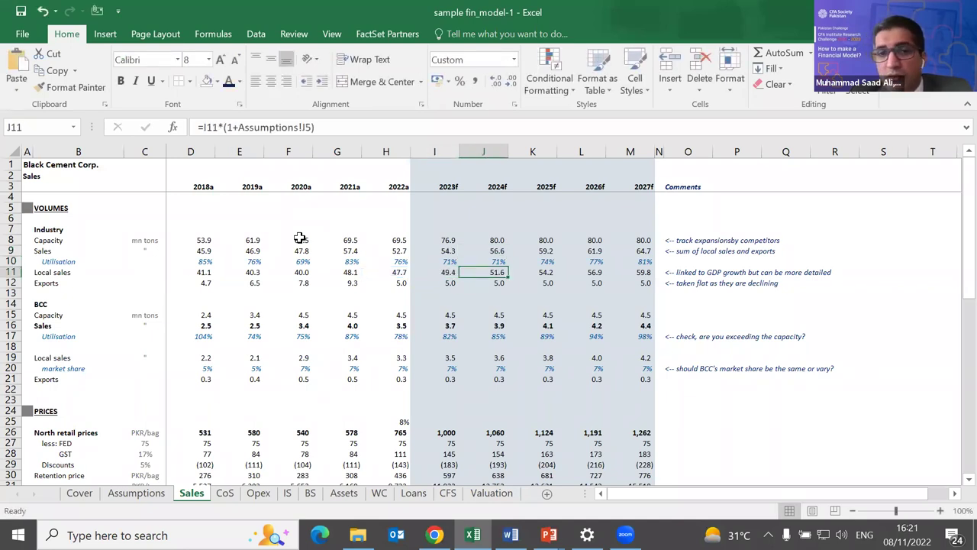
key("F2")
key("Escape")
key("Right")
key("Right")
key("F2")
key("Escape")
key("Right")
key("F2")
key("Escape")
key("Left")
key("Left")
key("Left")
key("F2")
key("Escape")
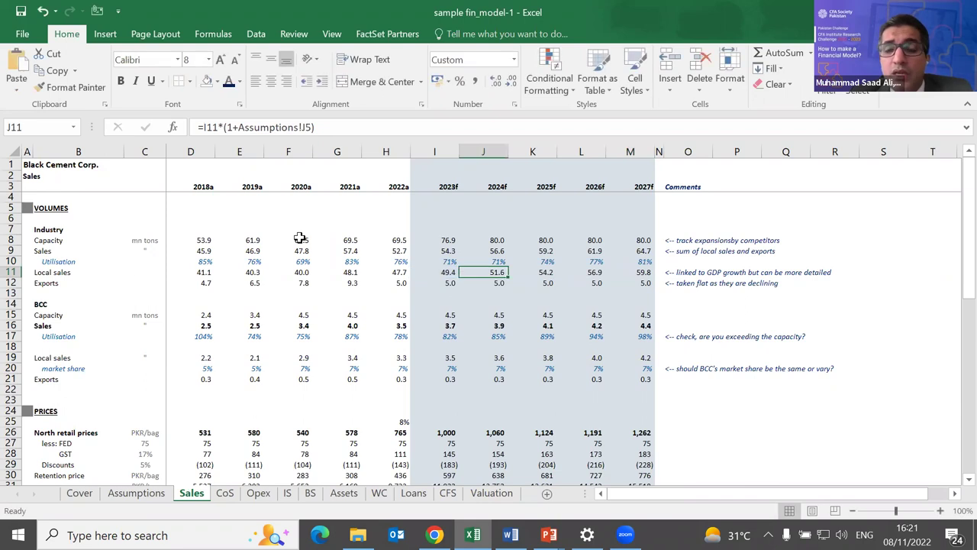
key("Left")
key("Right")
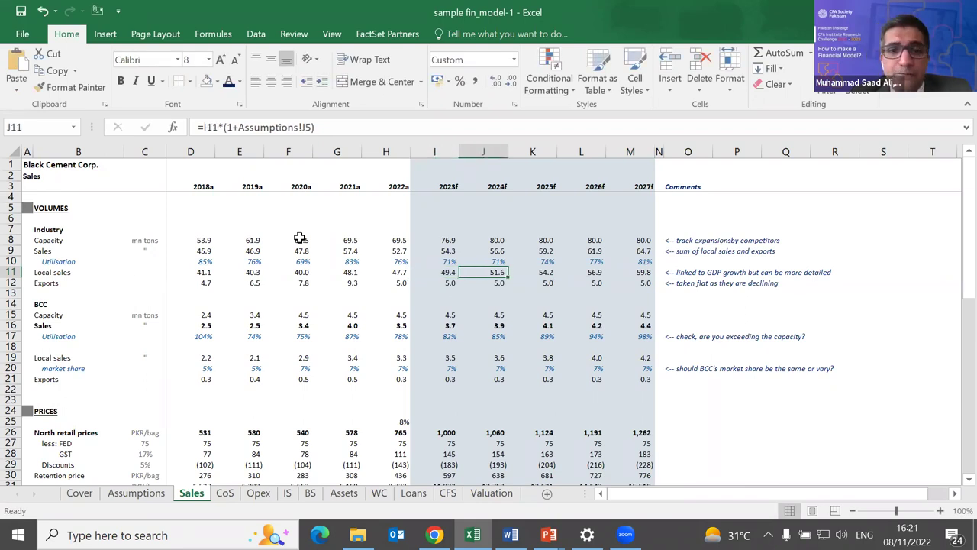
key("Down")
key("Left")
key("Left")
key("Right")
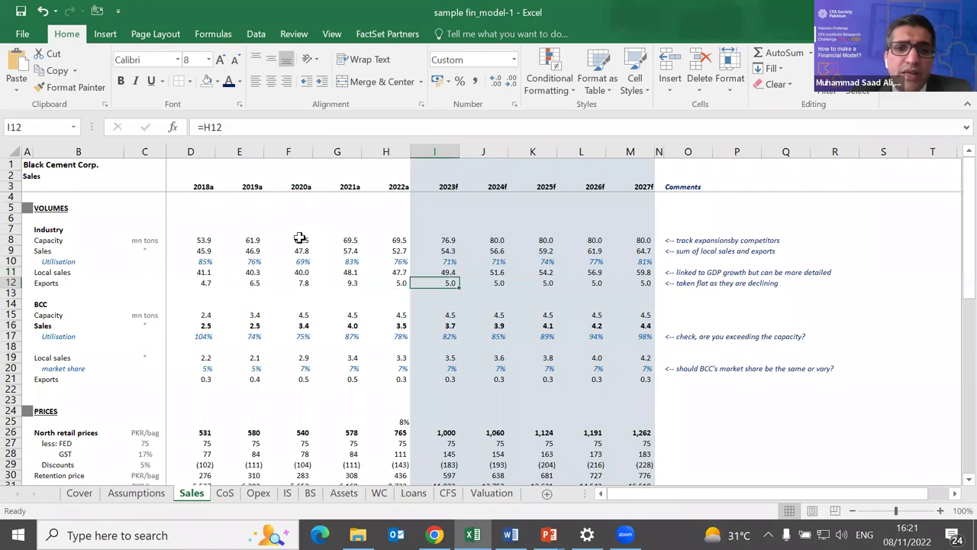
key("shift+Right")
key("shift+Right")
key("shift+Right")
key("shift+Right")
key("shift+Left")
key("shift+Left")
key("shift+Left")
key("shift+Left")
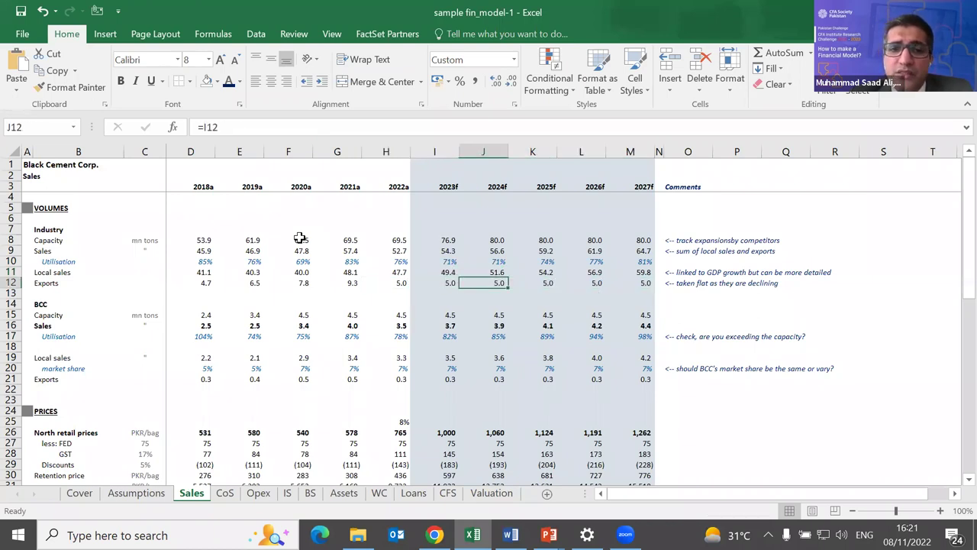
key("Left")
key("Right")
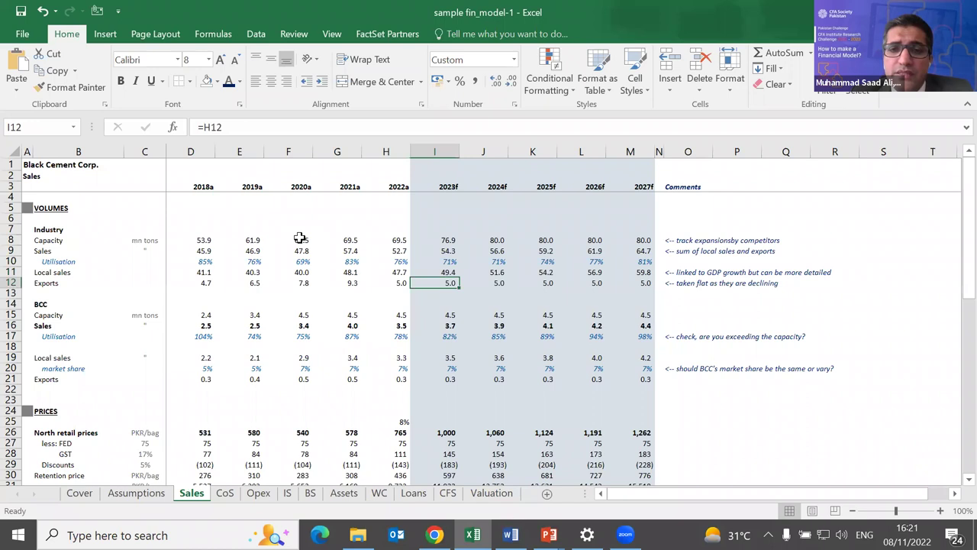
key("Down")
key("Up")
key("Up")
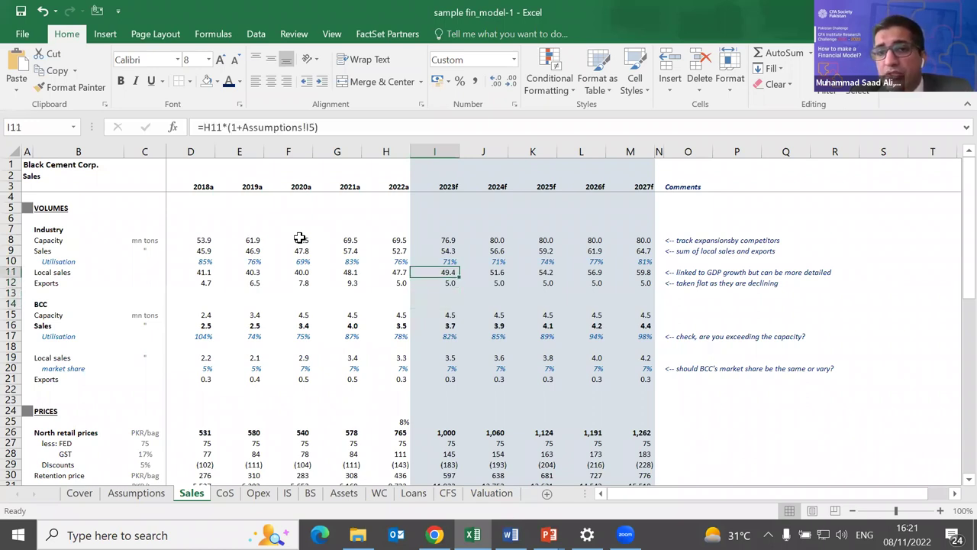
key("Down")
key("Down")
key("Down")
key("Down")
key("Down")
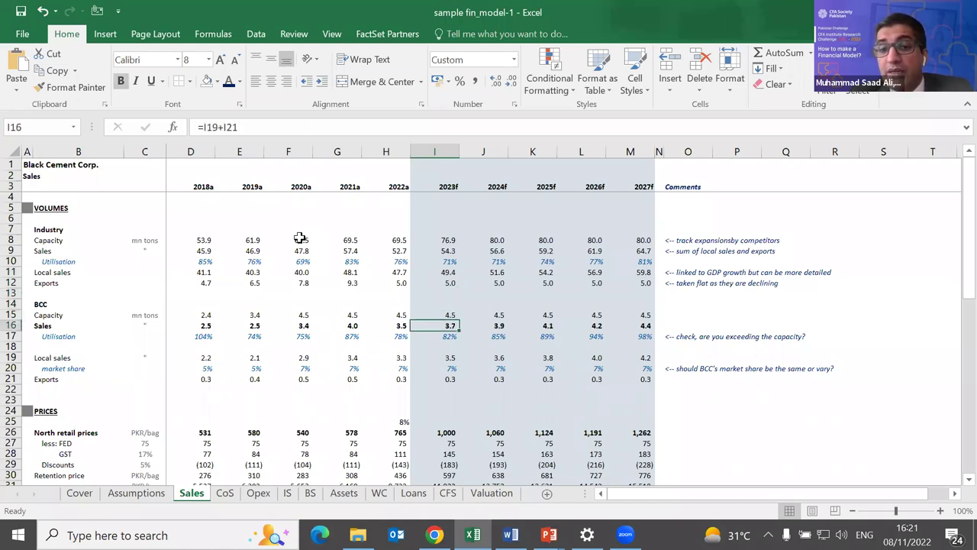
Inspect BCC's 2022 and 2023 local sales and the 2022 market share formula.
key("Down")
key("Left")
key("Down")
key("Down")
key("Down")
key("Up")
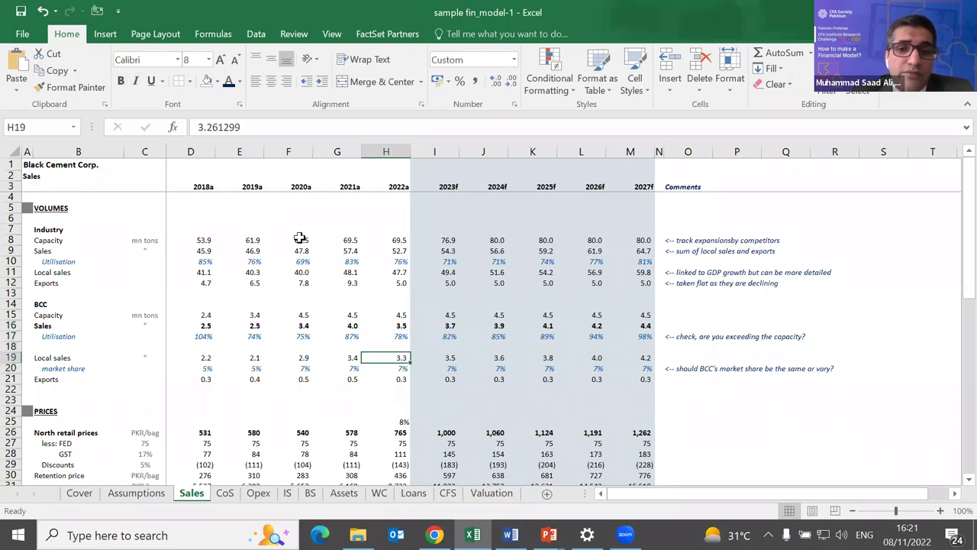
key("Right")
key("Left")
key("Down")
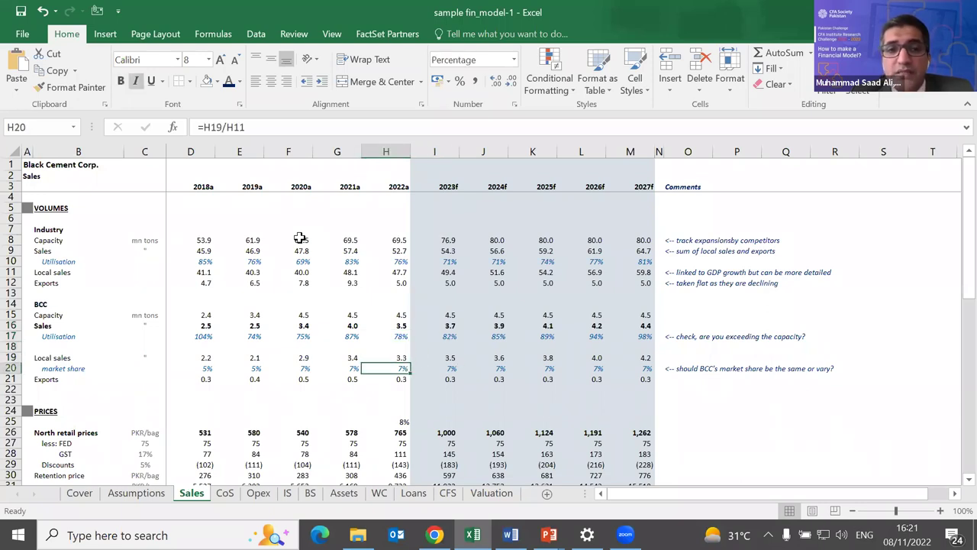
Review historical BCC market share formulas and the 7% 2023 assumption through 2027.
key("shift+Left")
key("shift+Left")
key("shift+Left")
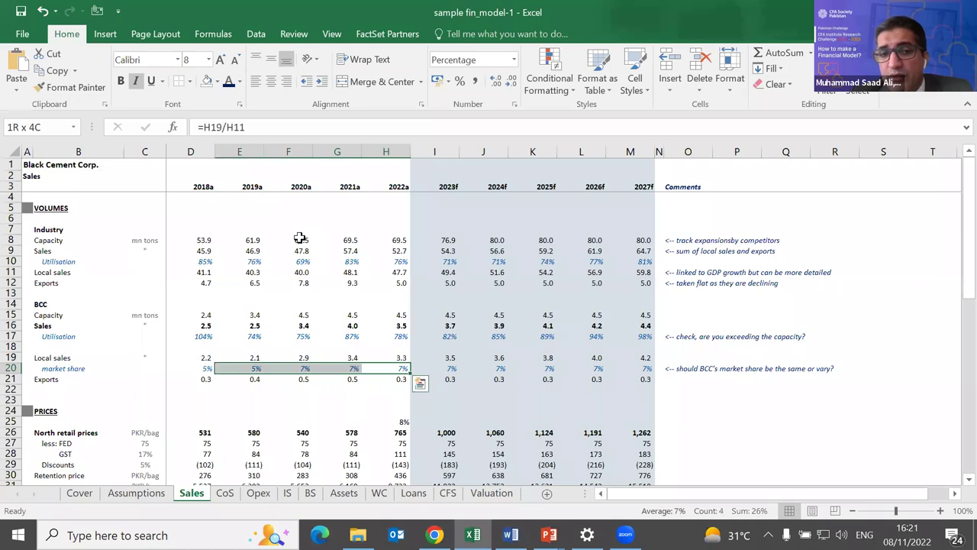
key("Left")
key("Left")
key("Right")
key("Right")
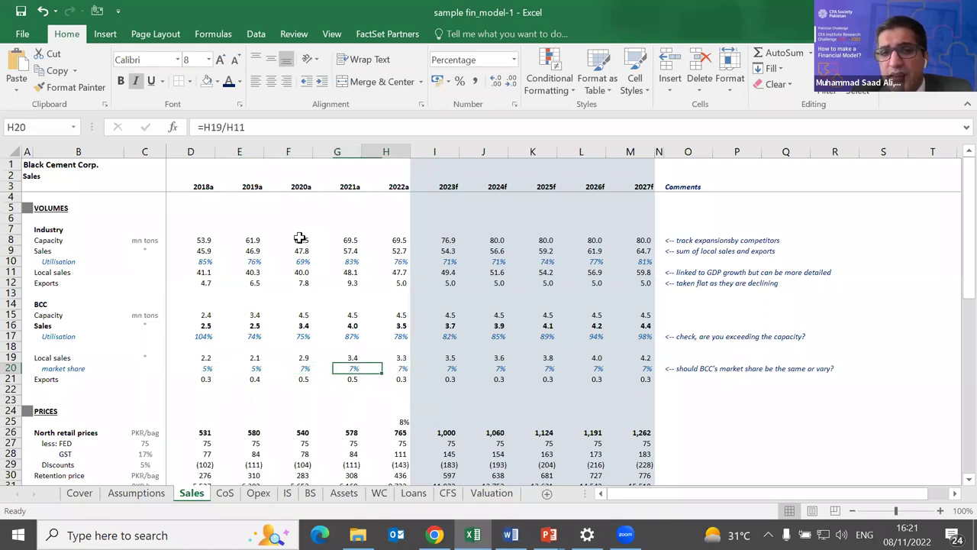
key("shift+Left")
key("shift+Left")
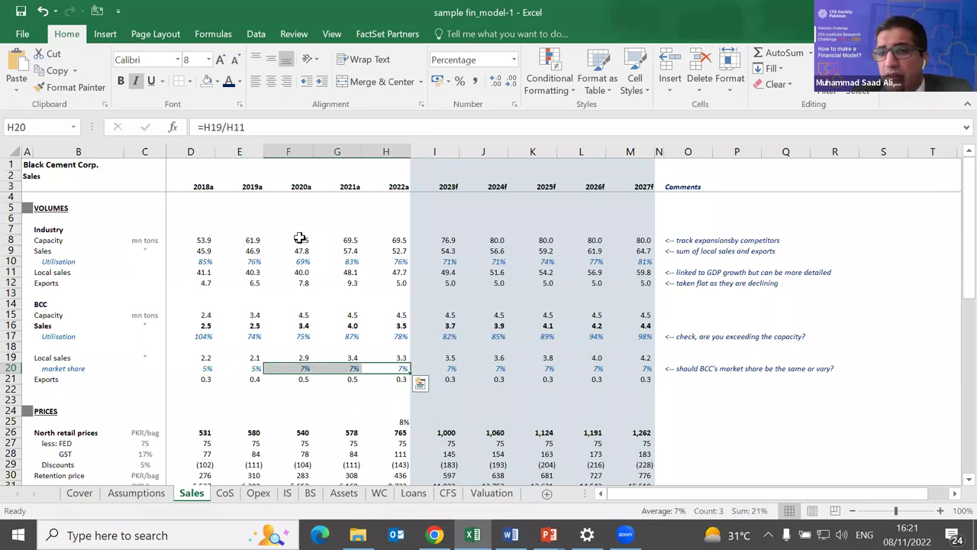
key("Right")
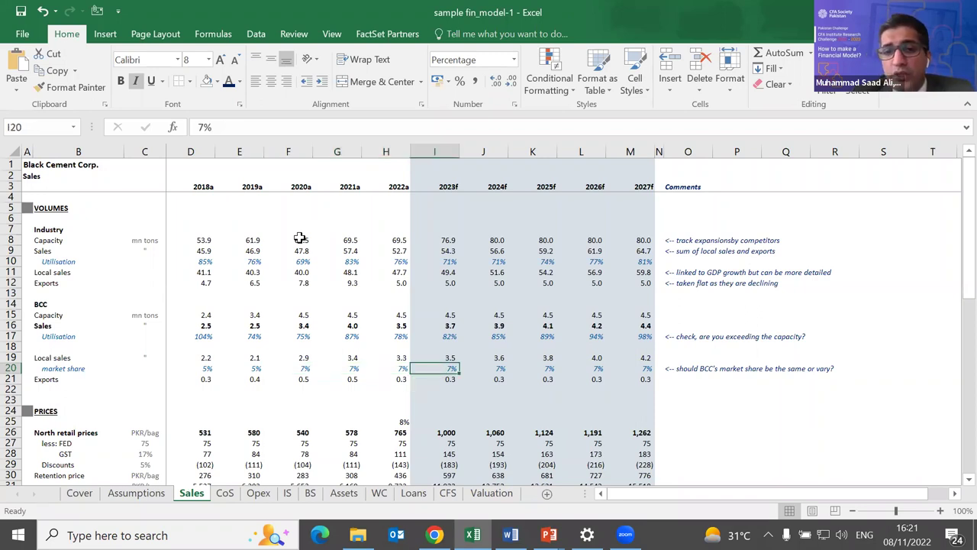
key("Right")
key("Right")
key("Right")
key("Right")
key("Right")
key("Left")
key("Left")
key("Left")
key("Left")
key("Left")
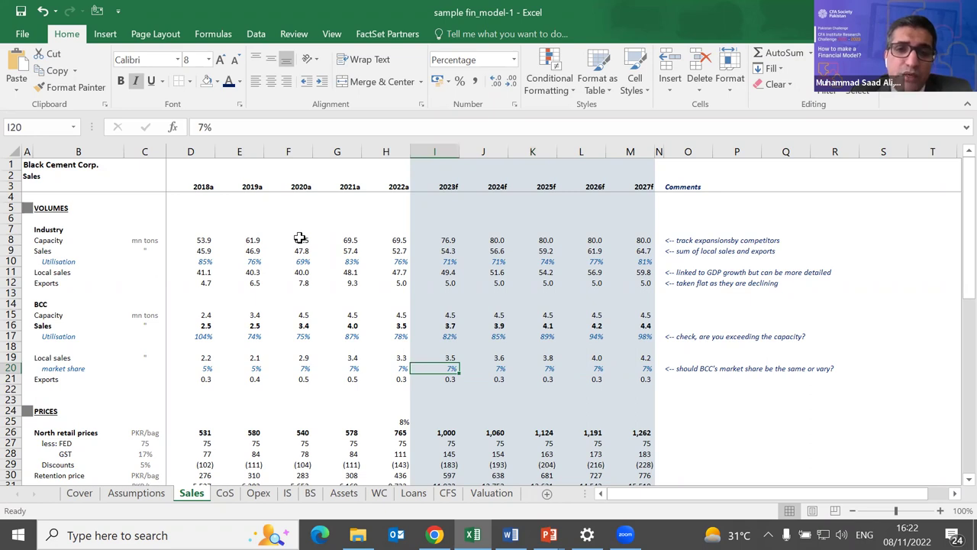
Compare the 2023 and 2024 market share forecasts in I20 with the 2022 share in H20.
key("Left")
key("shift+Left")
key("shift+Left")
key("shift+Right")
key("Right")
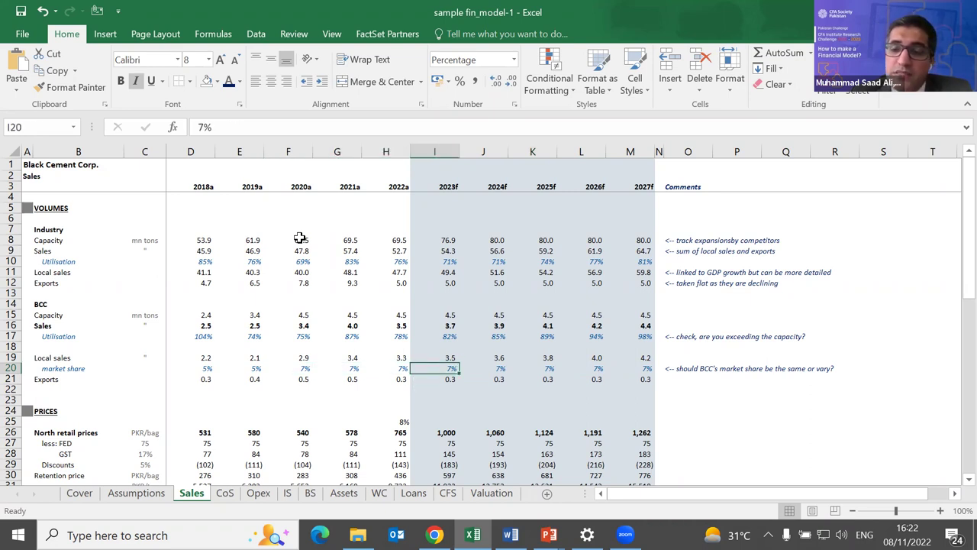
key("Left")
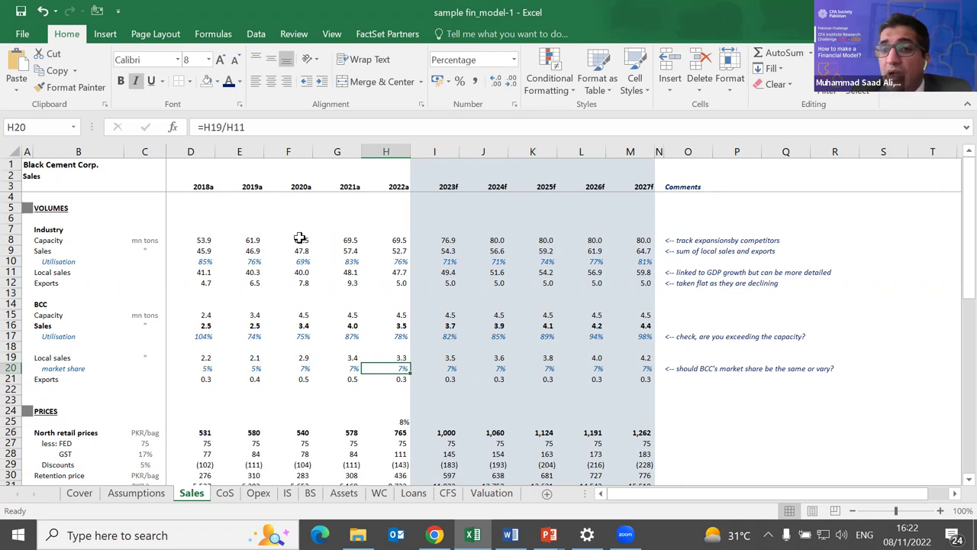
key("Right")
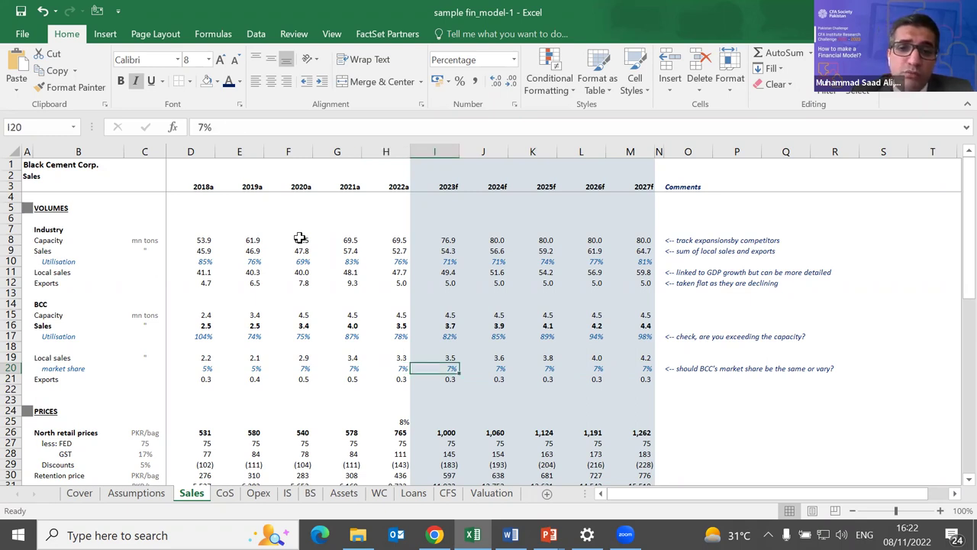
key("Left")
key("Right")
key("shift+Right")
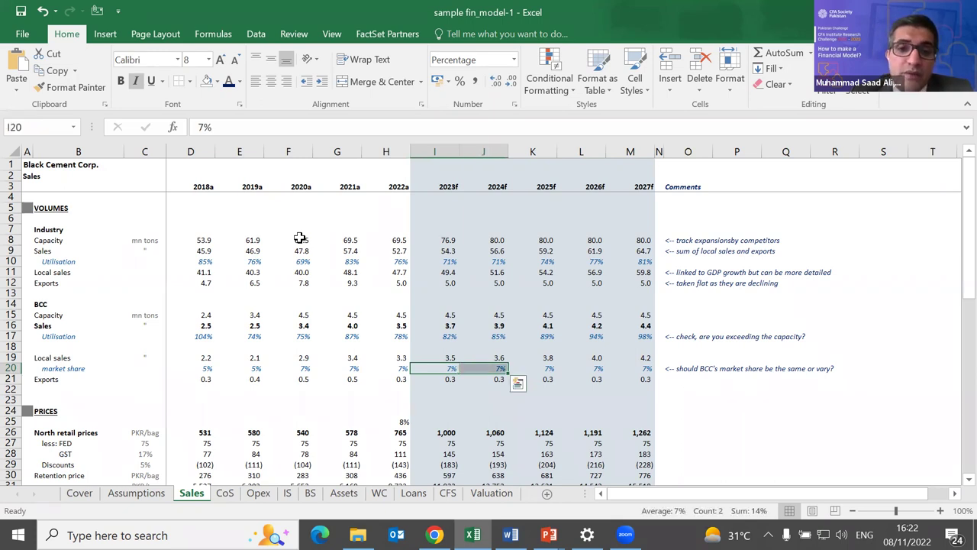
key("shift+Left")
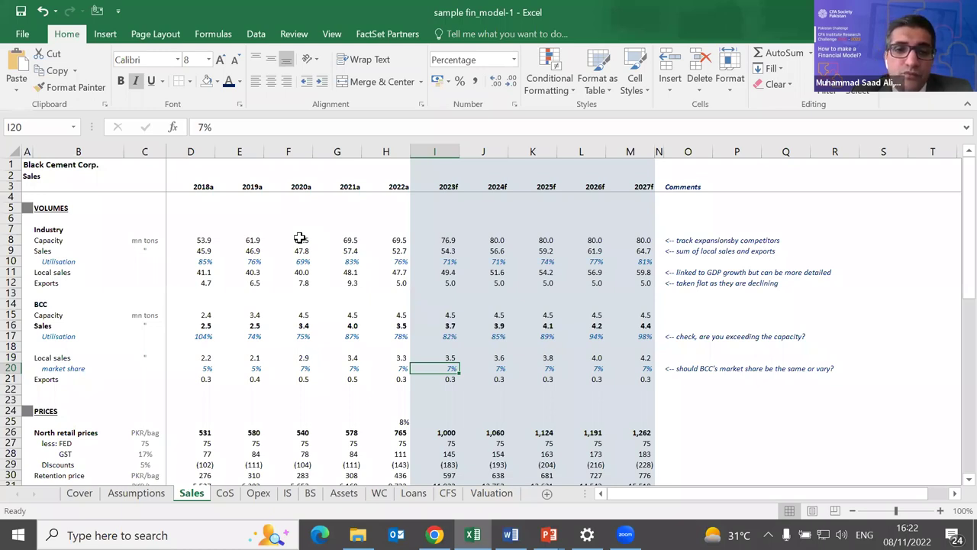
Check the BCC exports, sales total and 2023–2024 local sales formulas in I19 and J19.
key("Down")
key("Left")
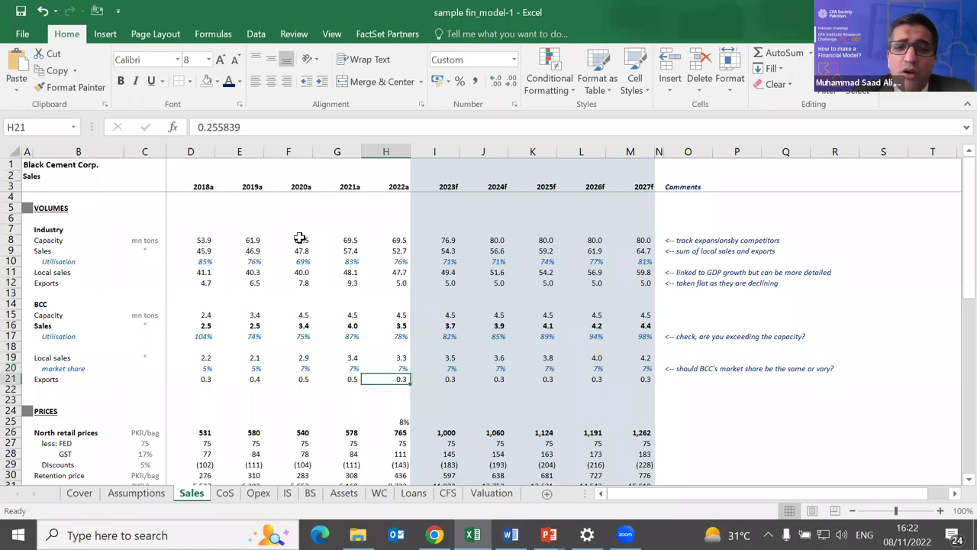
key("Right")
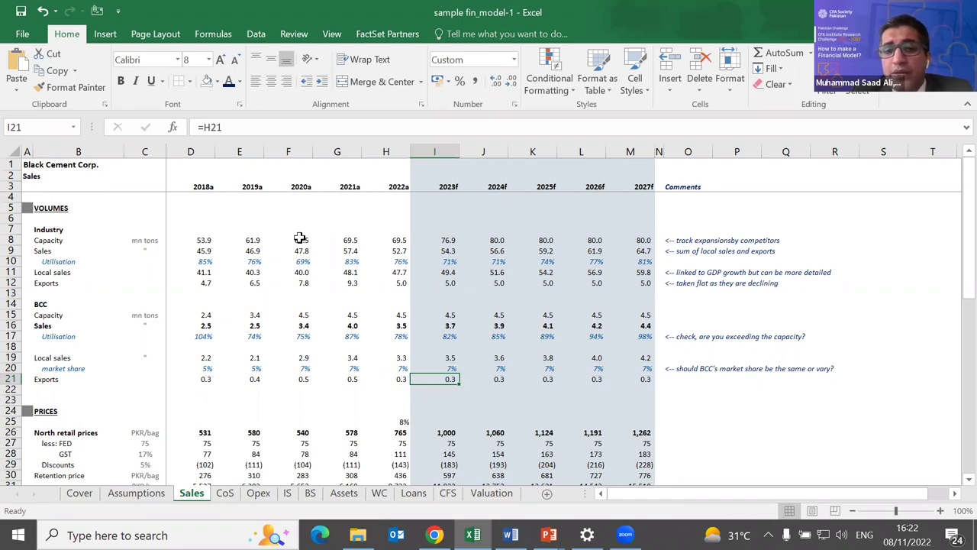
key("Up")
key("Up")
key("Up")
key("Up")
key("Up")
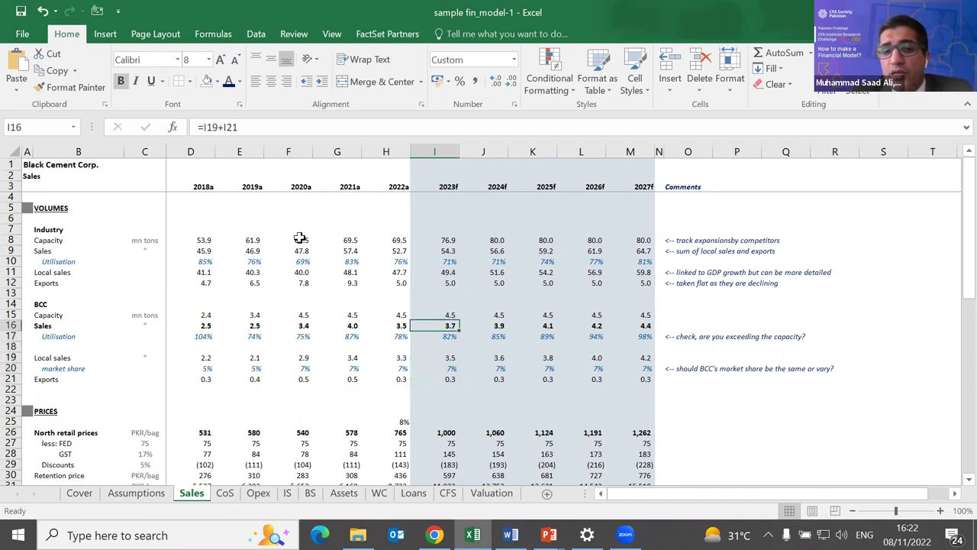
key("Right")
key("Right")
key("Down")
key("Down")
key("Down")
key("Left")
key("Left")
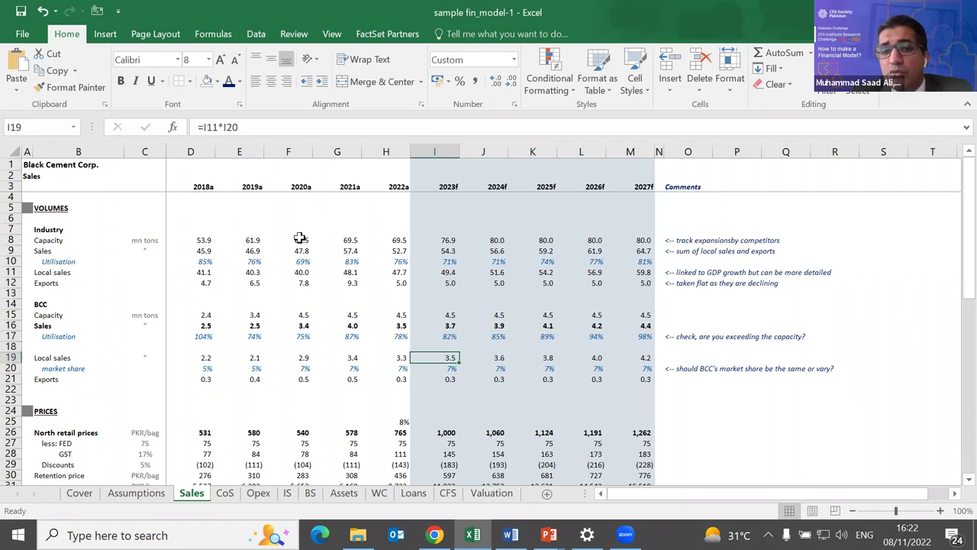
key("Down")
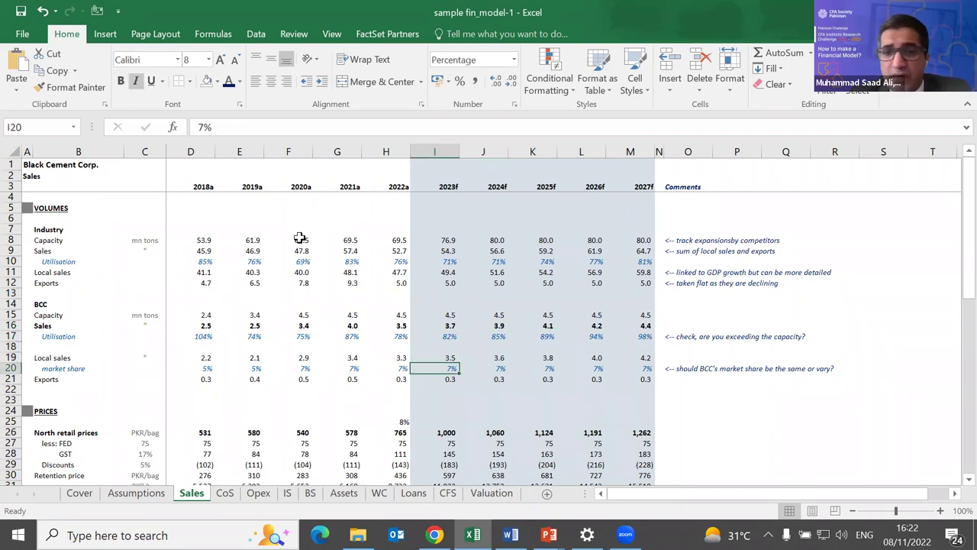
key("Up")
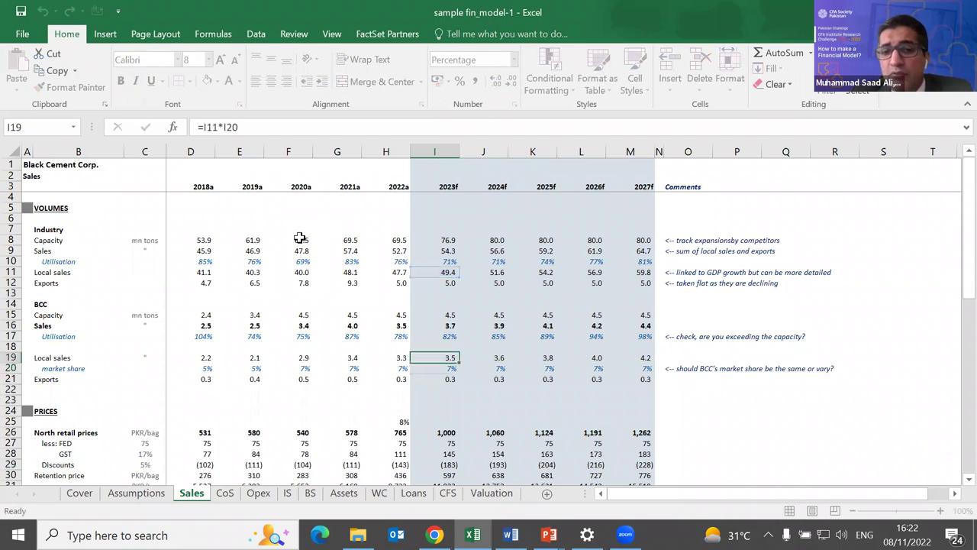
key("Right")
key("F2")
key("Escape")
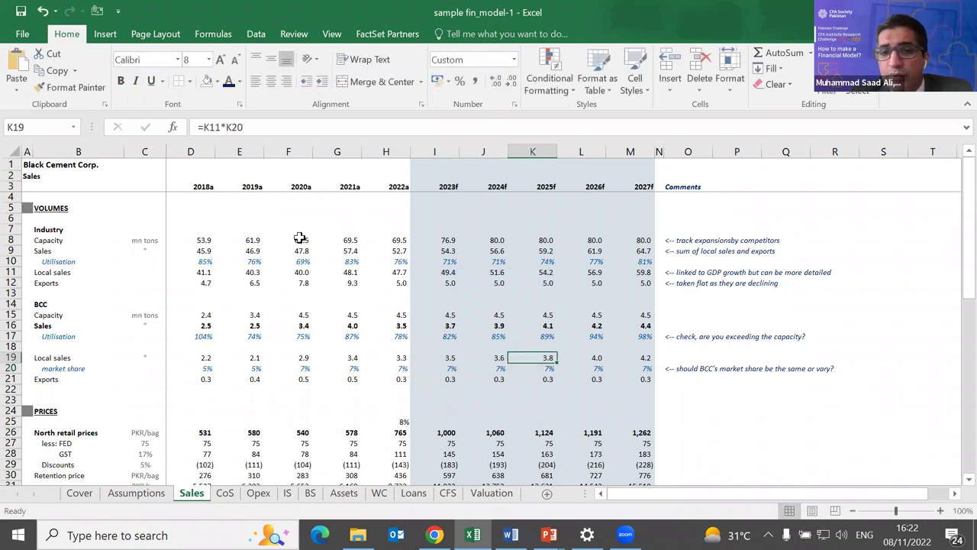
Set I21's 2023 BCC exports to =H21, carrying forward the 2022 figure of 0.3.
key("Down")
key("Left")
key("Down")
type("=")
key("Left")
key("ctrl+Return")
key("Right")
key("Down")
key("Down")
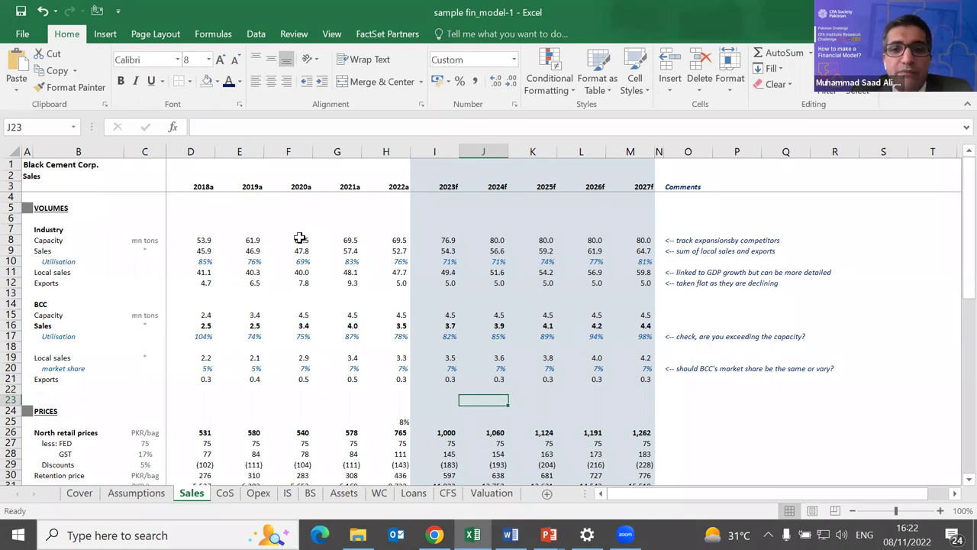
In the PRICES section, view the 2022 North retail price in H26 and the H25 growth formula.
scroll(300, 238, "down", 2)
scroll(300, 239, "down", 4)
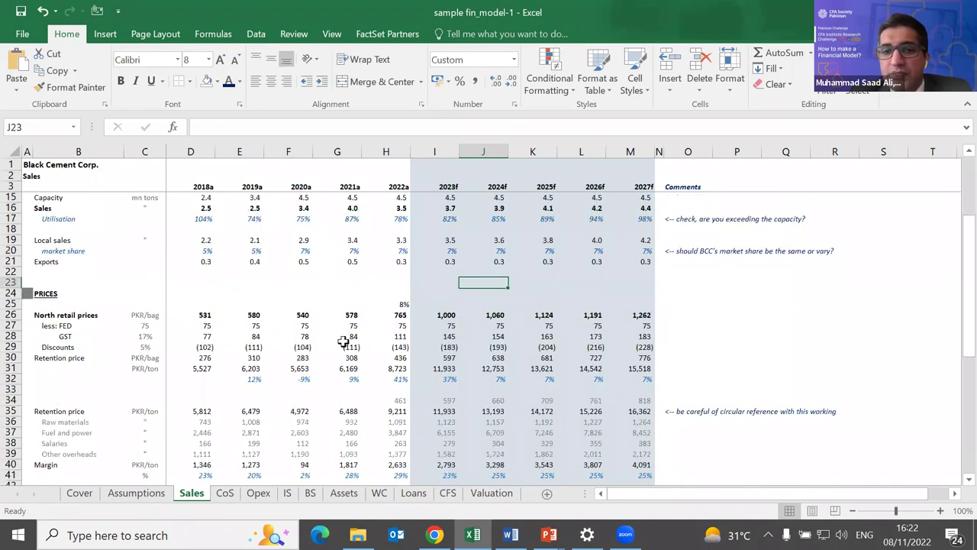
left_click(403, 292)
key("Up")
key("F2")
key("Escape")
key("Up")
key("F2")
key("Escape")
key("F2")
key("Escape")
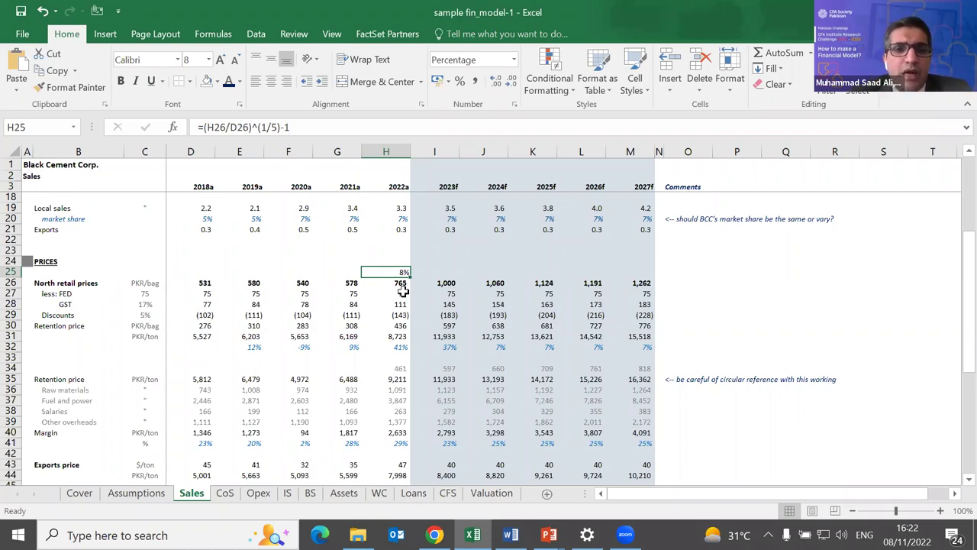
Step through the 2023 and 2024 North retail prices, viewing each formula.
key("Down")
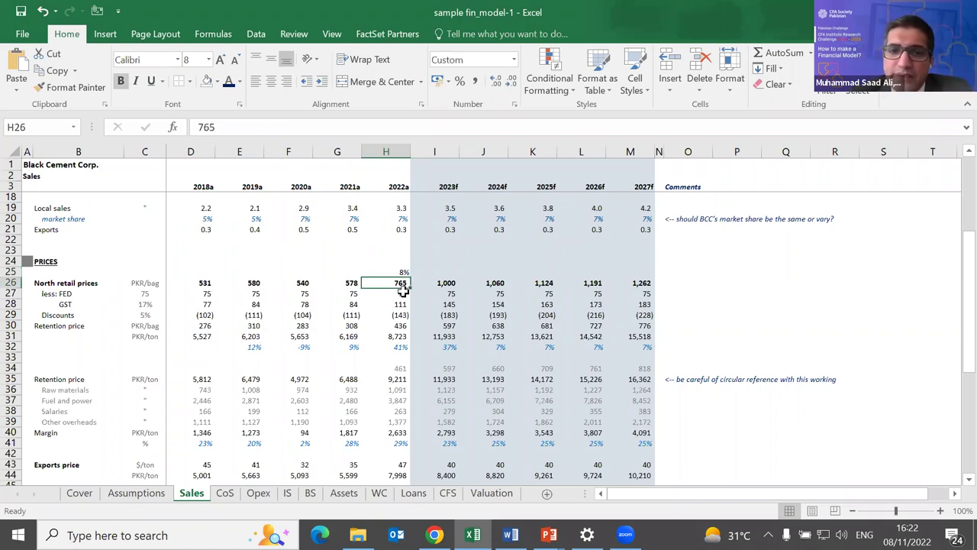
key("Right")
key("Right")
key("shift+Right")
key("shift+Right")
key("shift+Right")
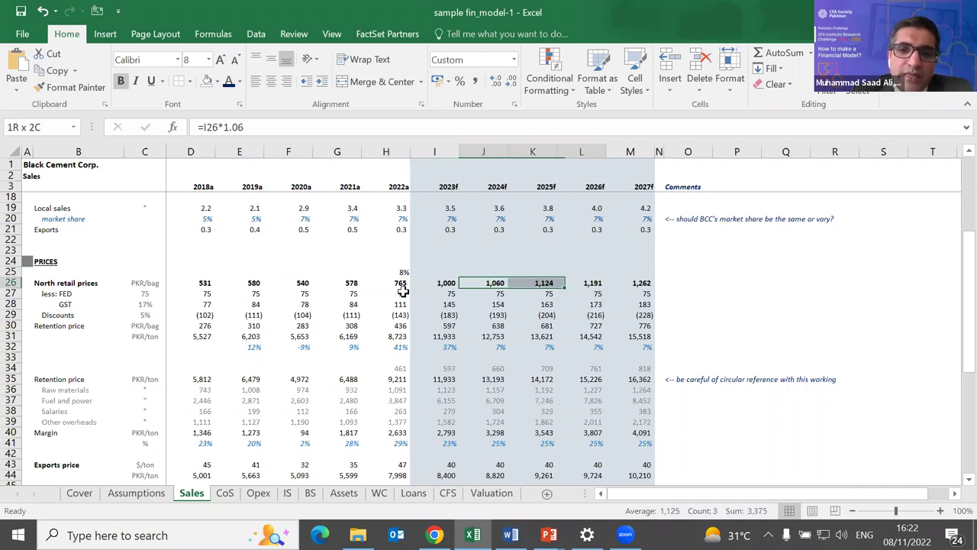
key("Left")
key("Left")
key("Right")
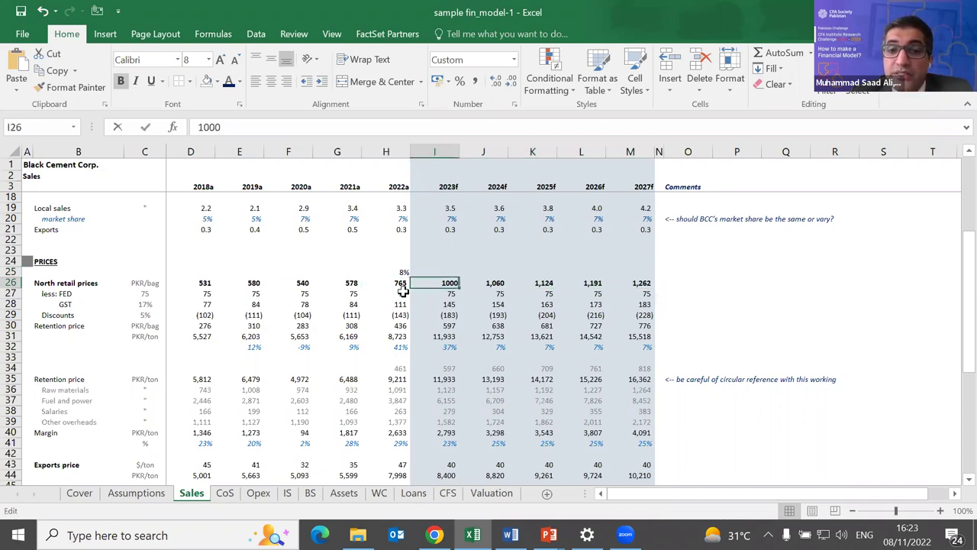
key("F2")
key("Escape")
key("Right")
key("F2")
key("Escape")
Review the 2025 and 2026 retail price formulas growing at 6% (=I26*1.06 pattern).
key("F2")
key("Escape")
key("Right")
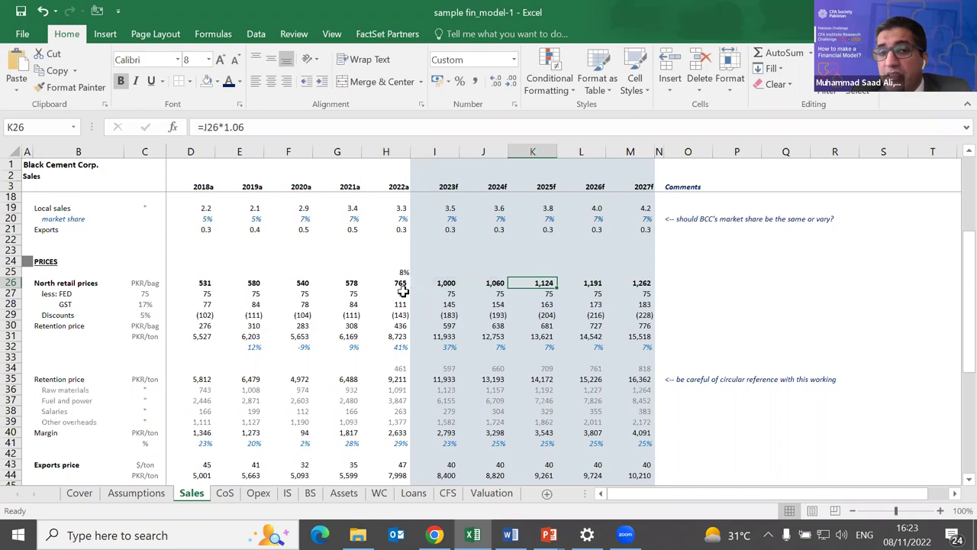
key("Right")
key("F2")
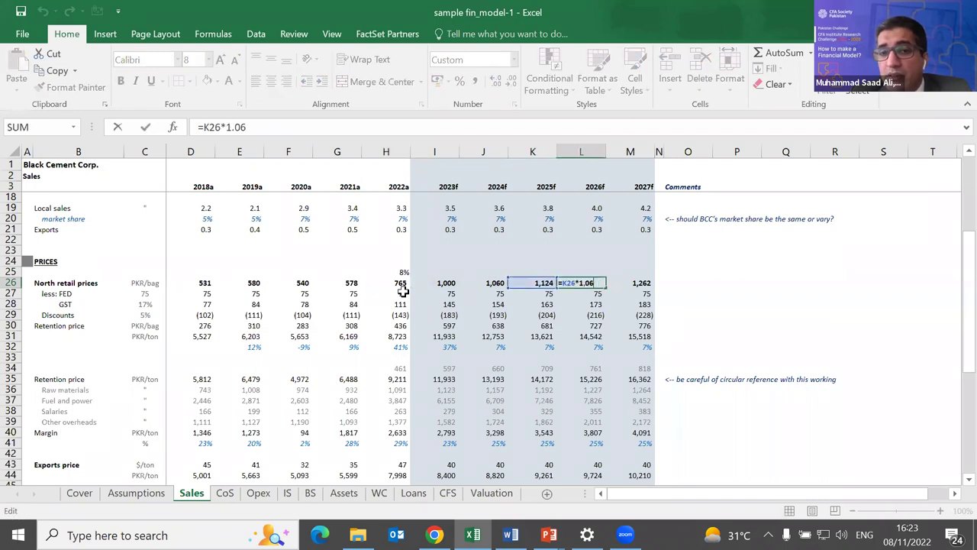
key("Escape")
key("Left")
key("Left")
key("F2")
key("Escape")
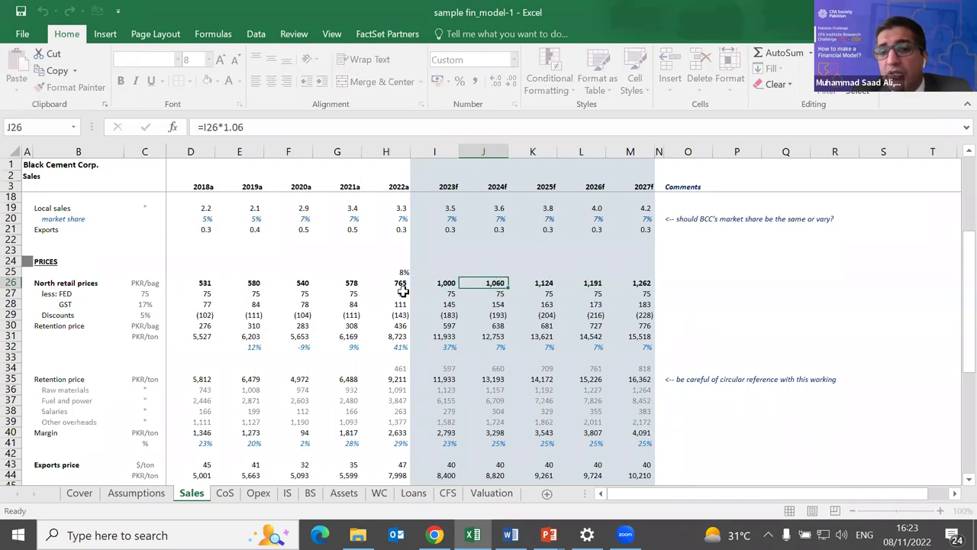
key("Right")
key("Right")
key("F2")
key("Escape")
key("Left")
key("Left")
key("Left")
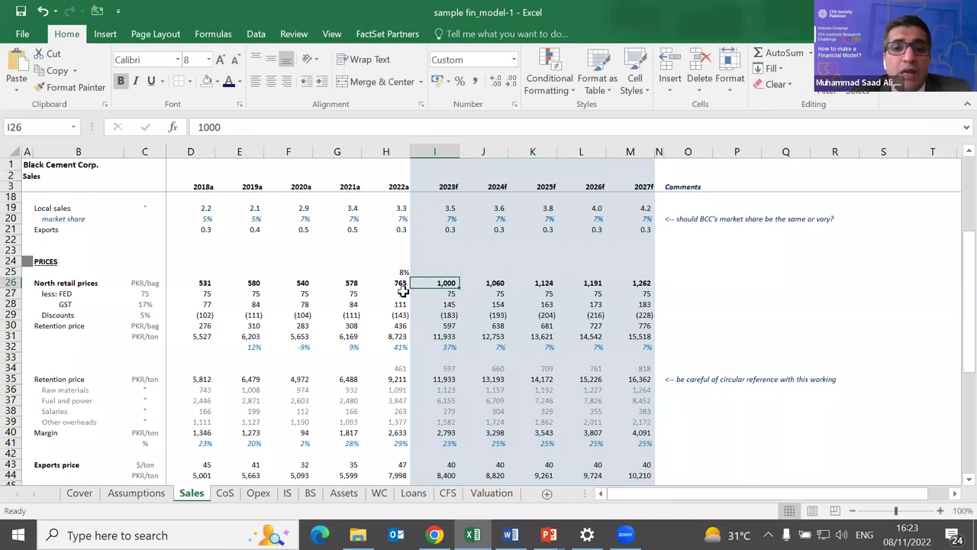
Select the five forecast retail prices and confirm I26 is a hard-coded 1,000 PKR/bag.
key("shift+Right")
key("shift+Right")
key("shift+Right")
key("shift+Right")
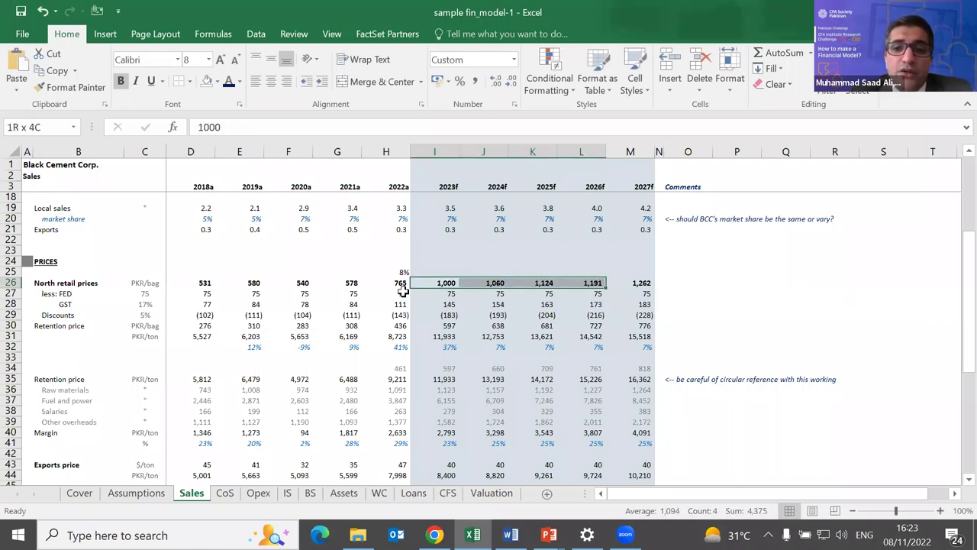
key("Left")
key("Right")
key("F2")
key("Escape")
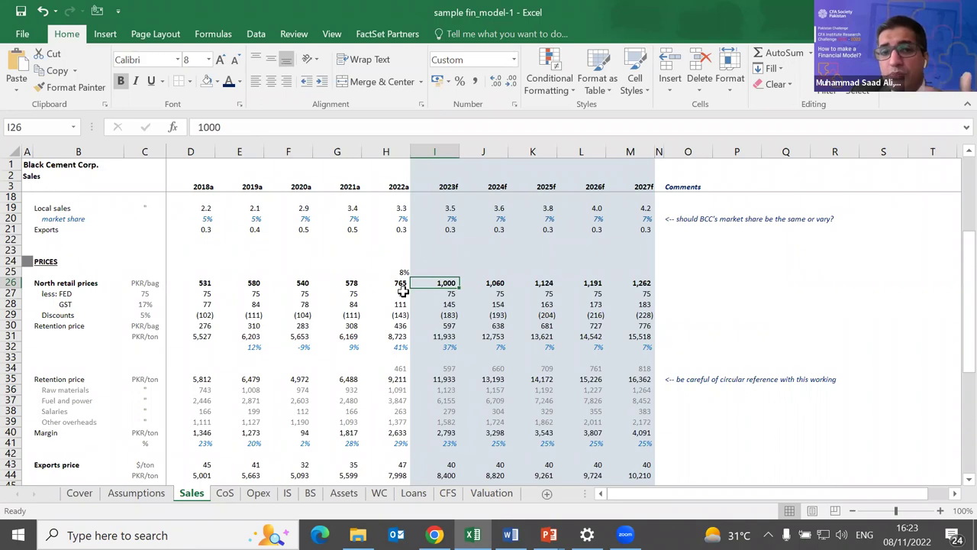
key("Down")
key("Down")
key("Down")
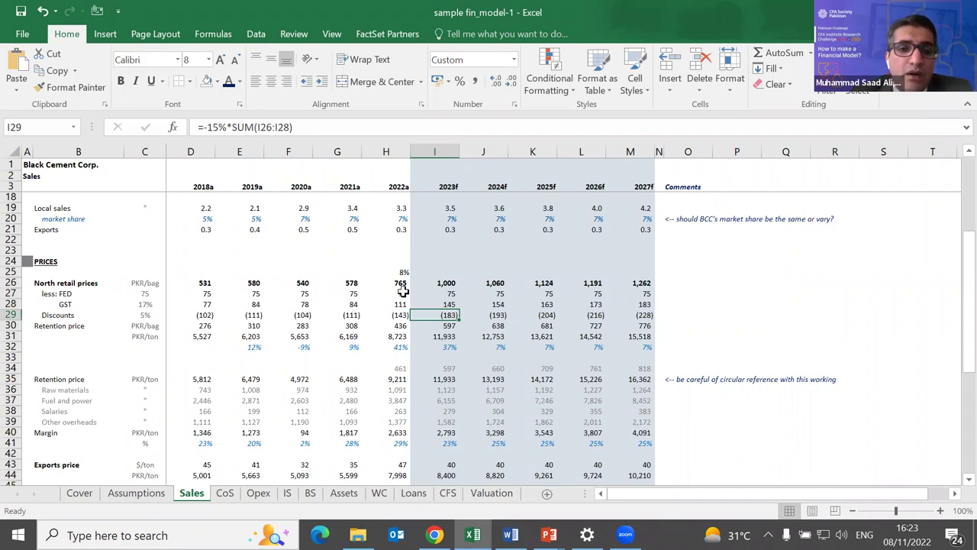
key("Down")
key("F2")
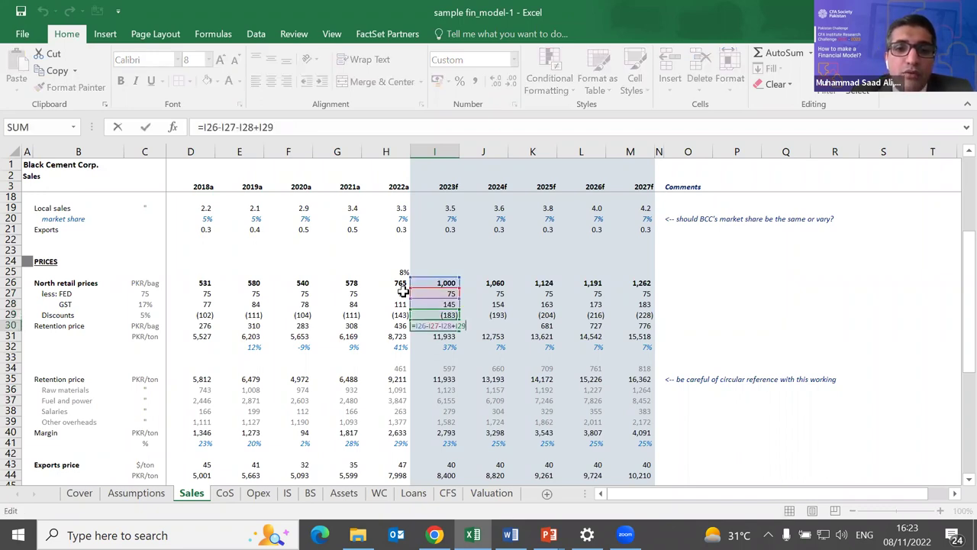
key("Escape")
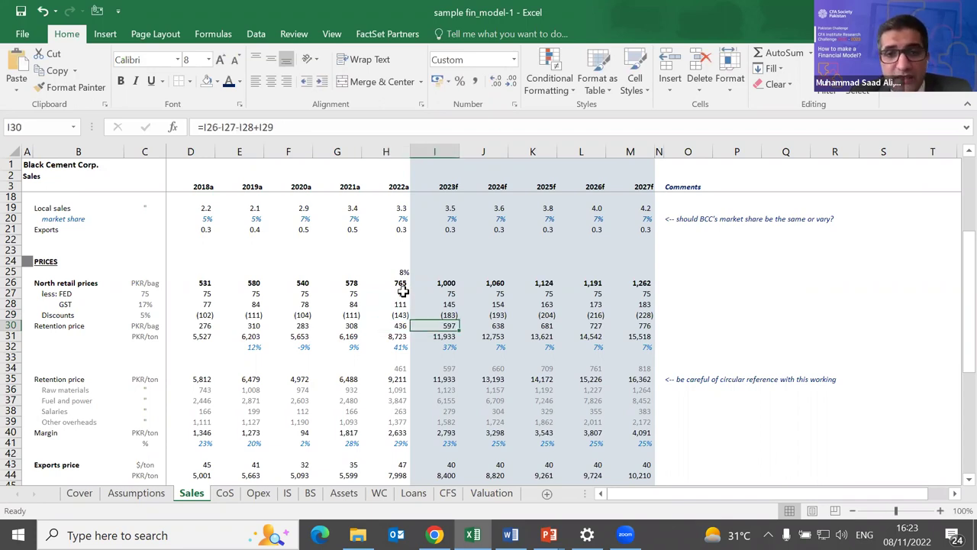
key("shift+Right")
key("shift+Right")
key("shift+Right")
key("shift+Right")
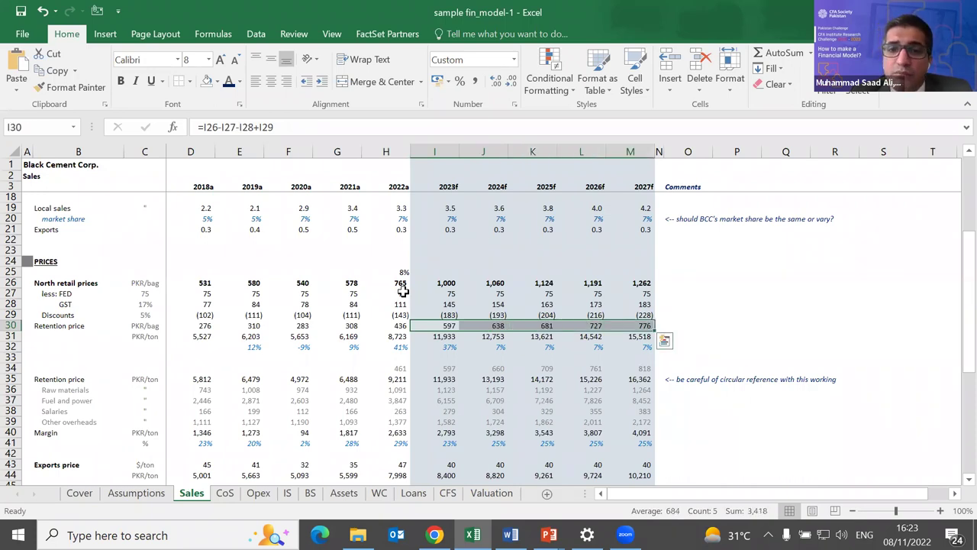
key("Up")
key("Up")
key("Up")
key("Up")
key("shift+Right")
key("shift+Right")
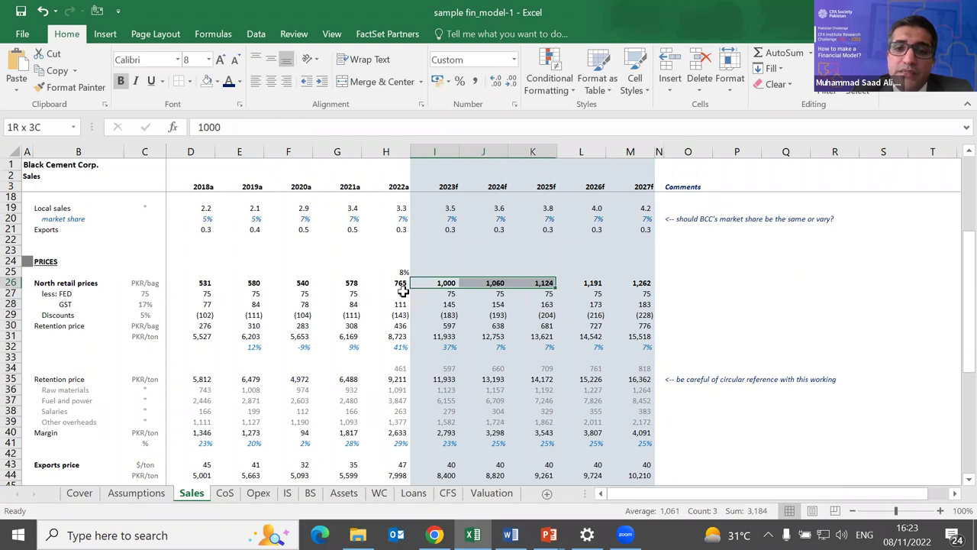
key("Down")
key("Down")
key("Down")
key("Down")
key("F2")
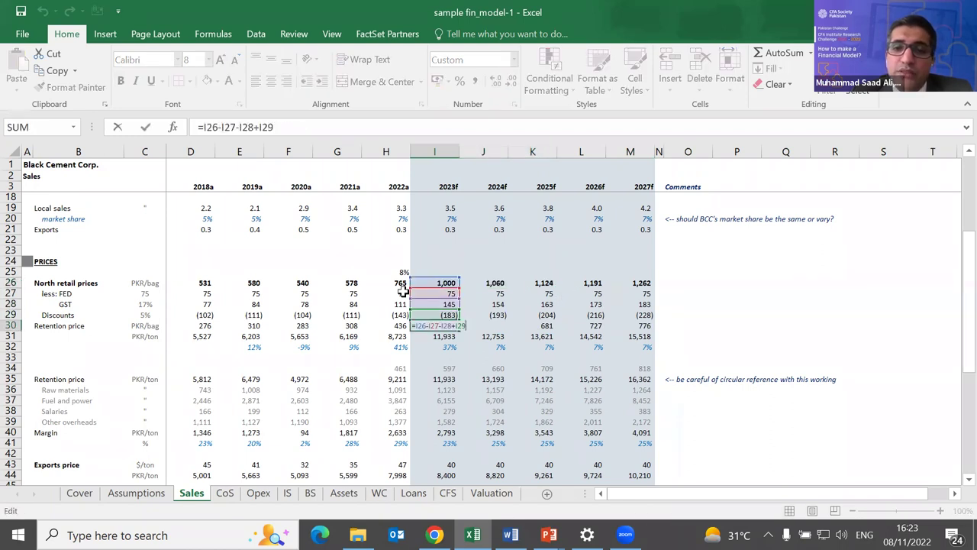
key("Escape")
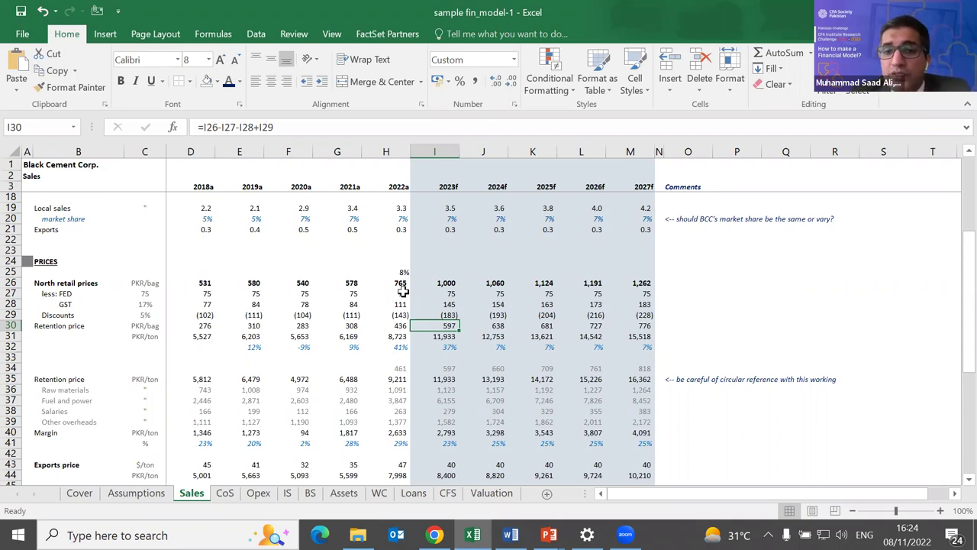
key("Up")
key("Up")
key("Up")
key("Up")
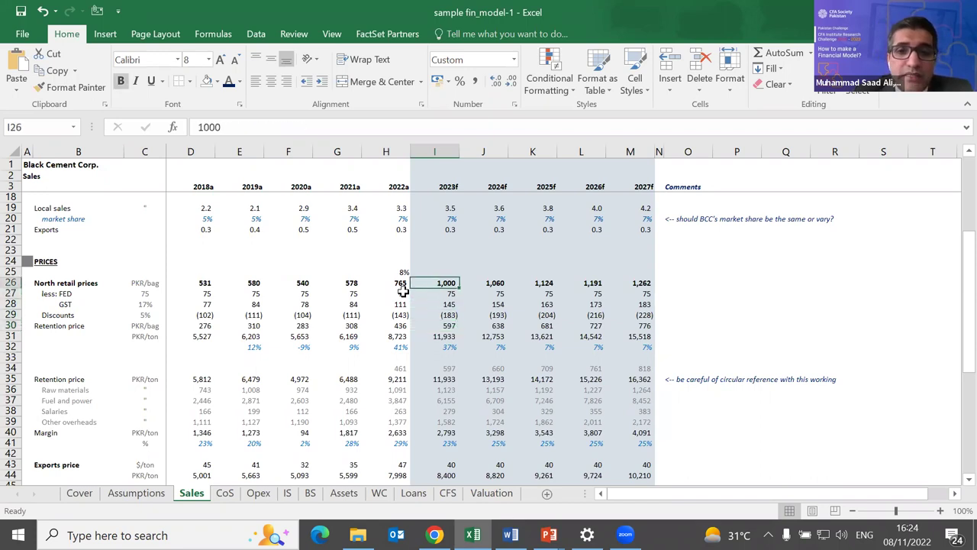
key("Right")
key("Right")
key("Right")
key("Left")
key("Left")
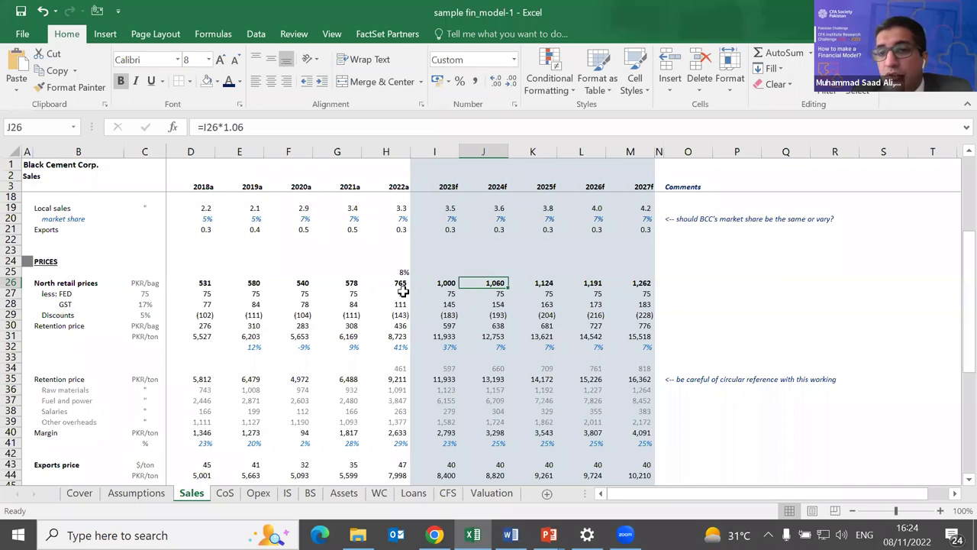
key("F2")
key("Escape")
key("Down")
key("Down")
key("Down")
key("Down")
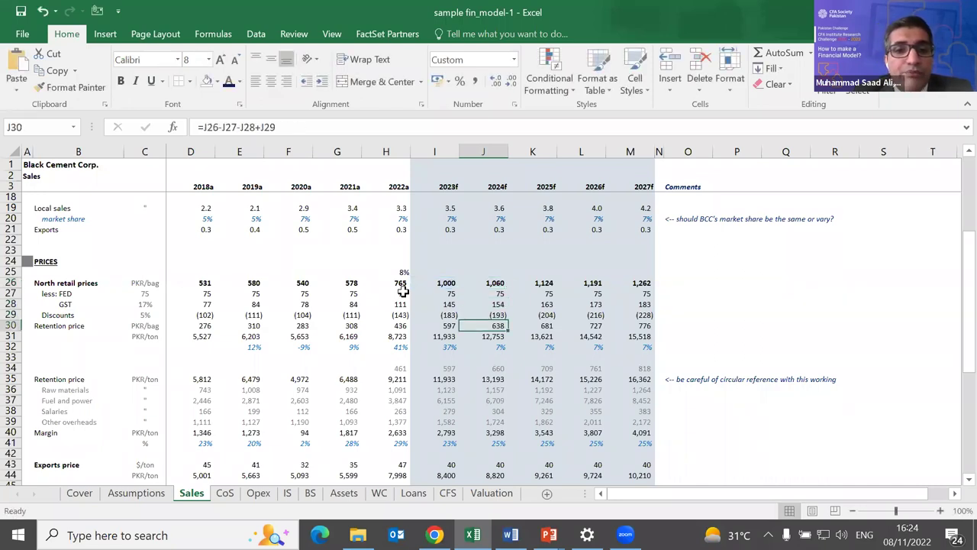
key("Left")
key("Right")
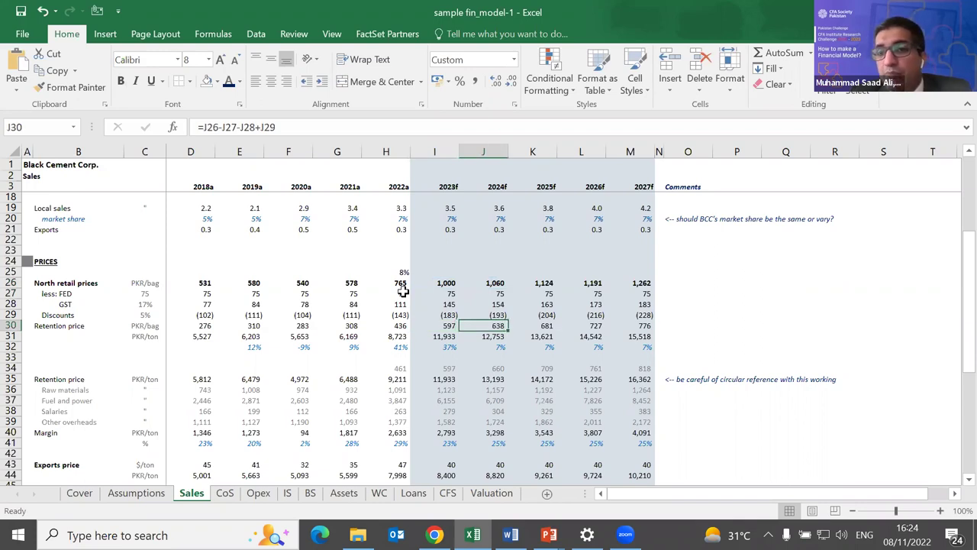
key("Left")
key("Left")
key("Down")
key("Down")
key("Right")
key("Down")
key("Down")
key("Down")
key("F2")
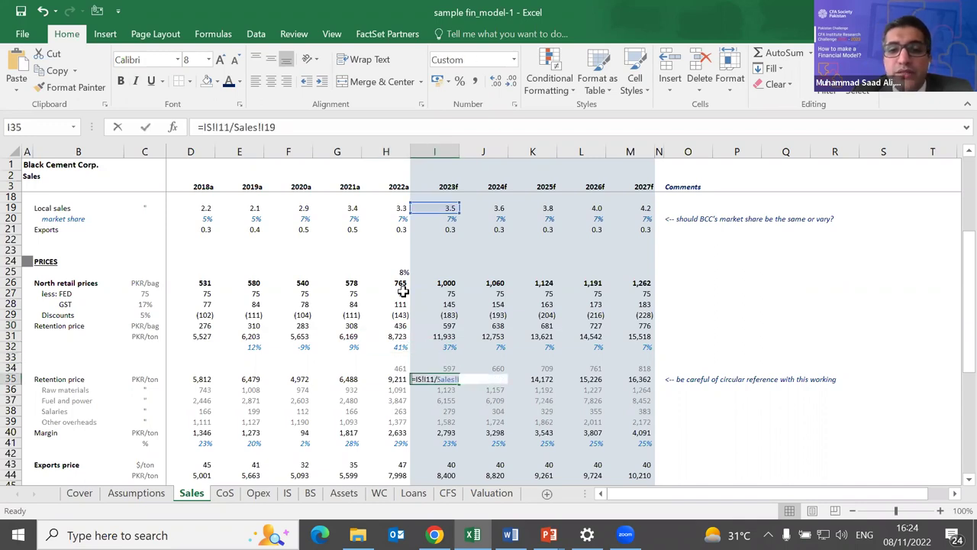
key("Escape")
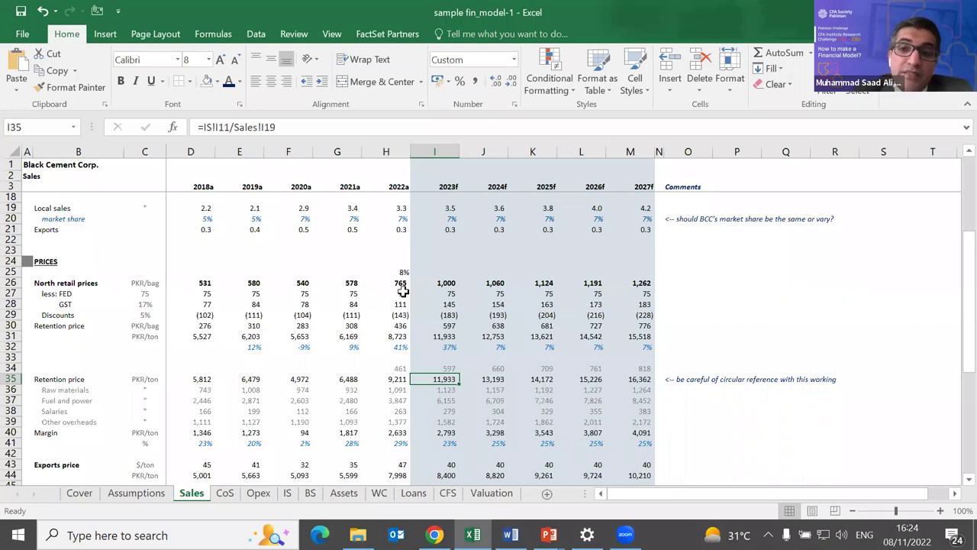
key("Down")
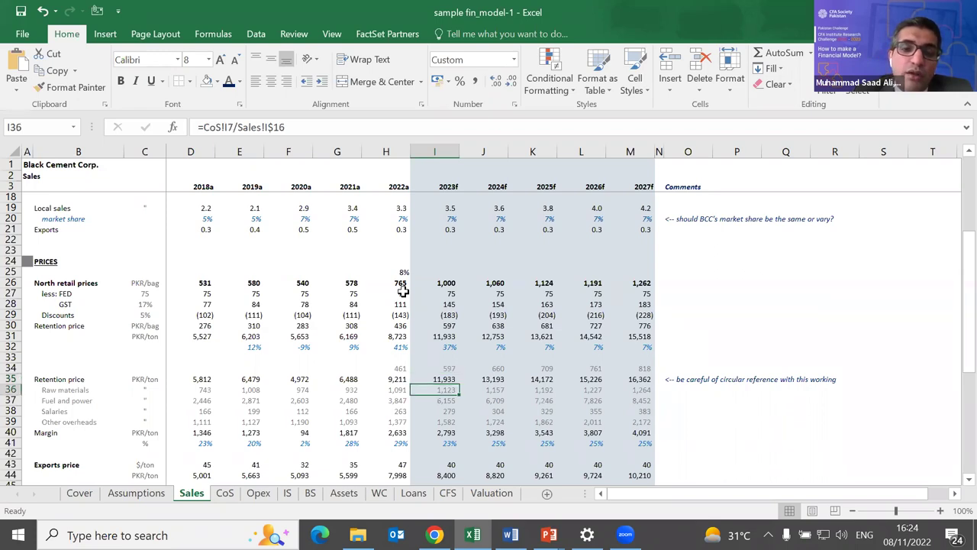
key("Left")
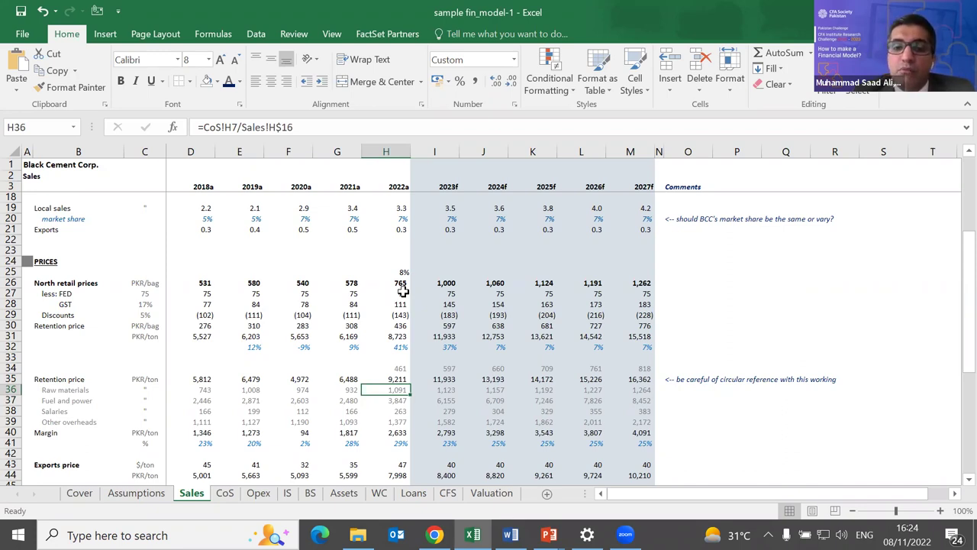
key("Down")
key("Down")
key("Down")
key("Down")
key("Down")
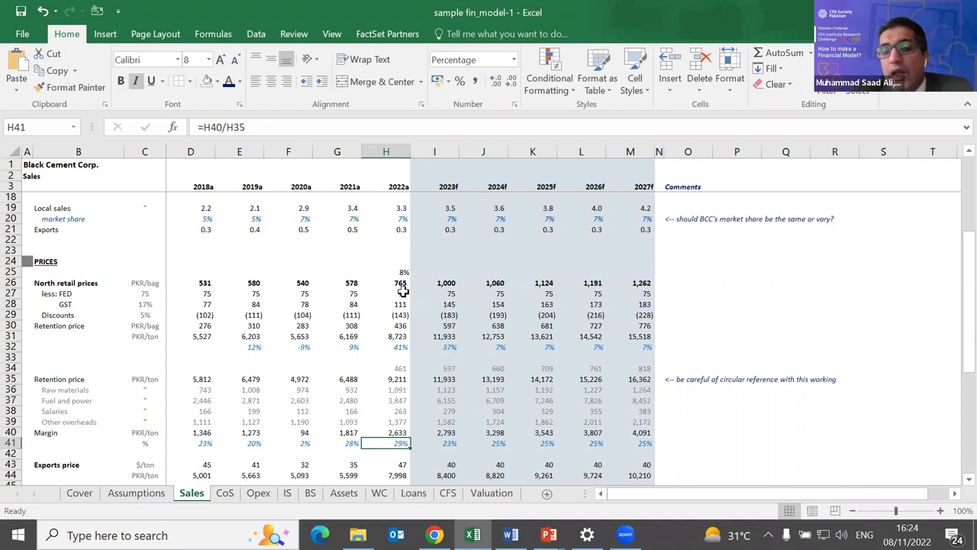
key("Up")
key("Up")
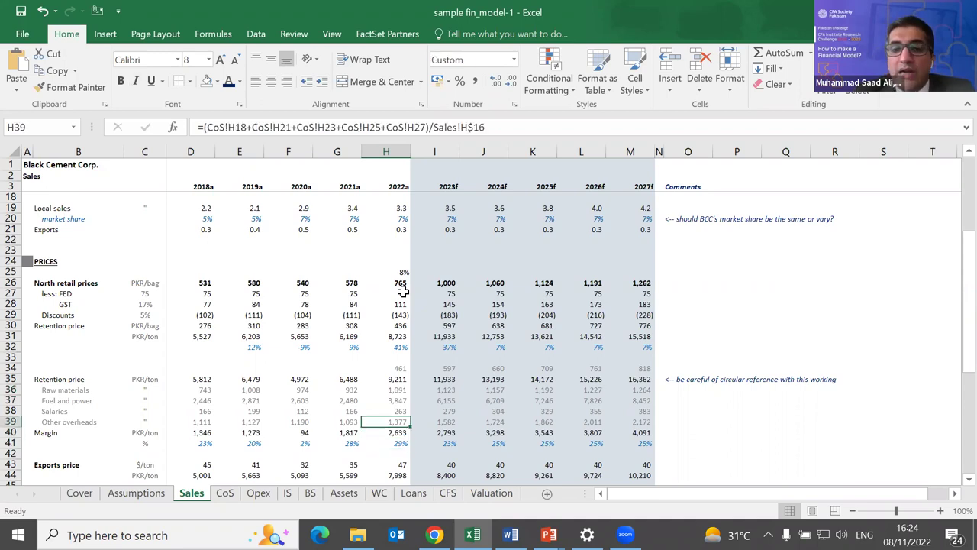
key("Right")
key("Down")
key("Up")
key("Up")
key("Up")
key("Up")
key("Up")
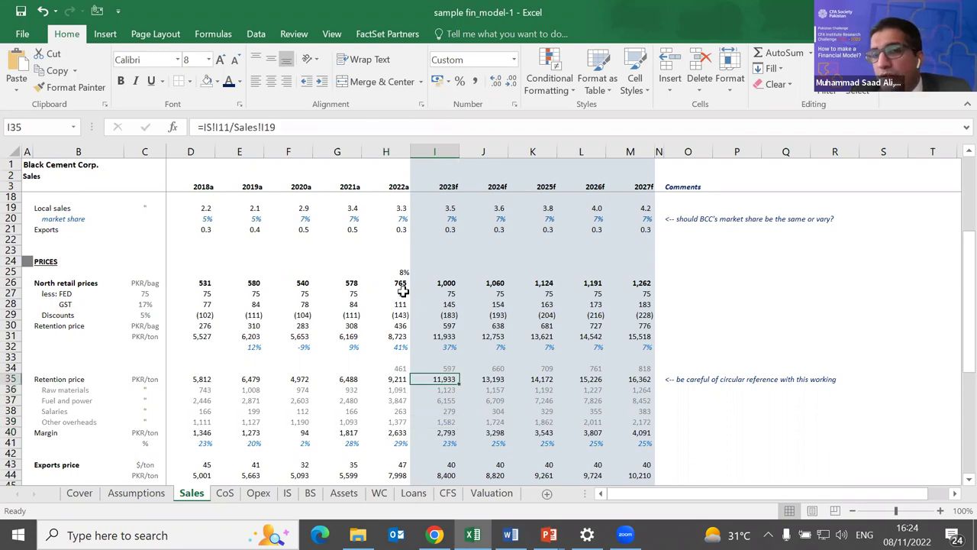
key("Left")
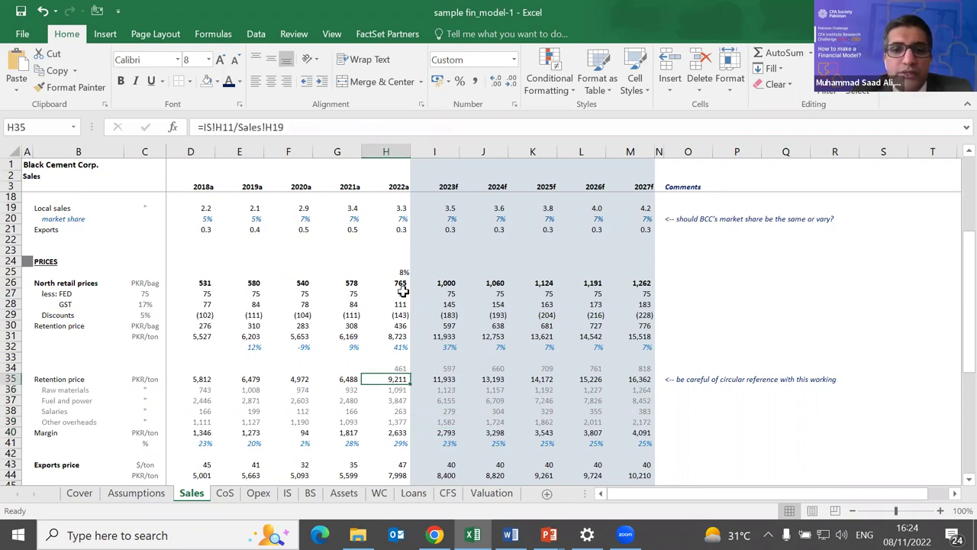
key("Left")
key("Left")
key("Left")
key("Left")
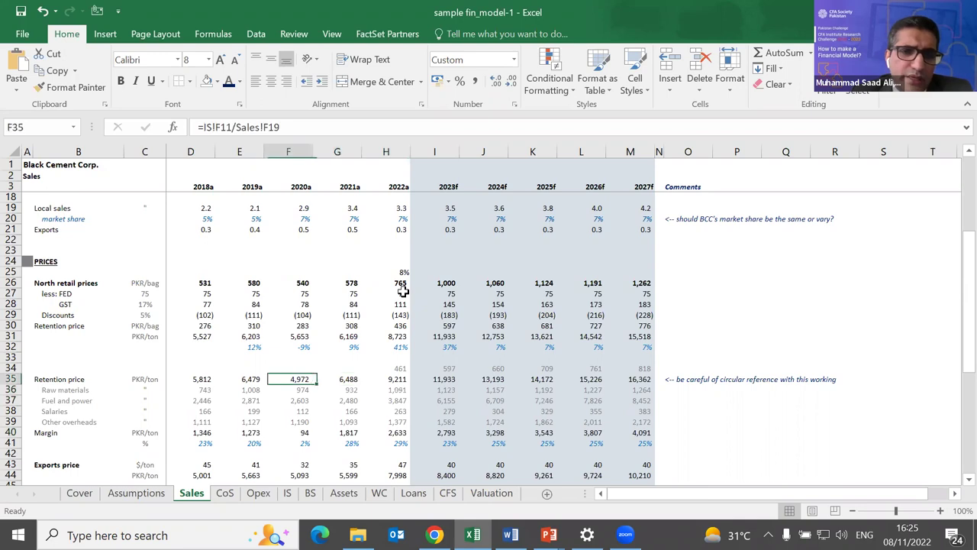
key("Down")
key("Right")
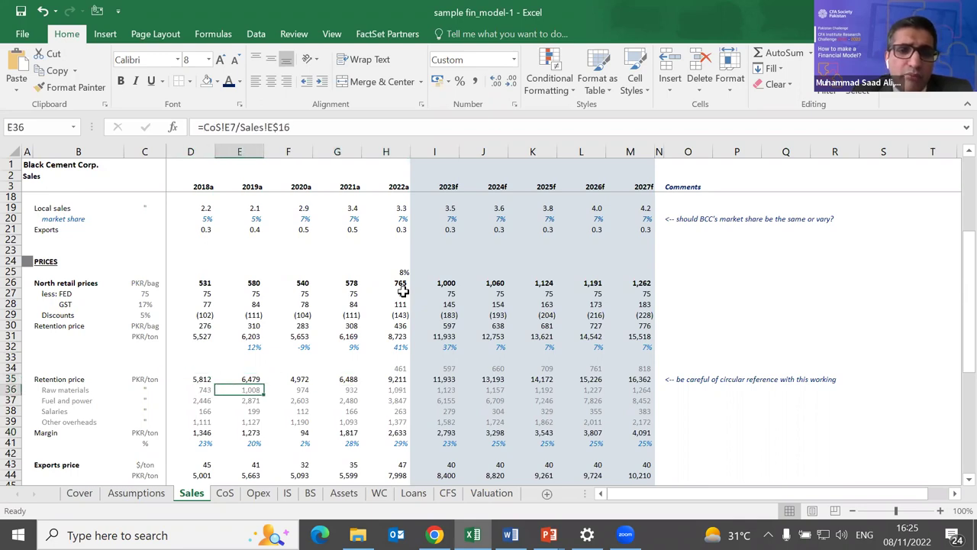
key("Right")
key("Right")
key("Right")
key("Right")
key("Left")
key("Left")
key("Left")
key("Left")
key("Left")
key("Right")
key("F2")
key("Escape")
key("Right")
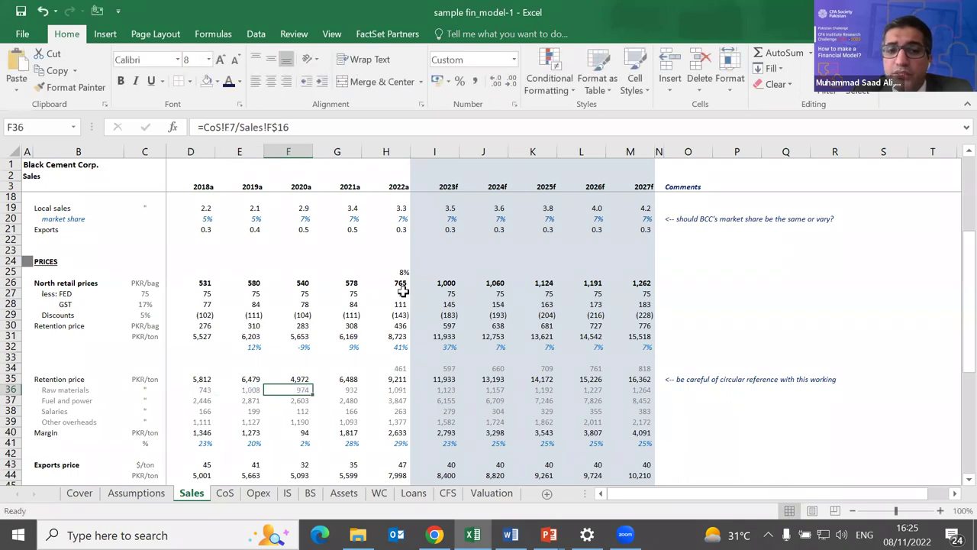
key("Down")
key("F2")
key("Escape")
key("Down")
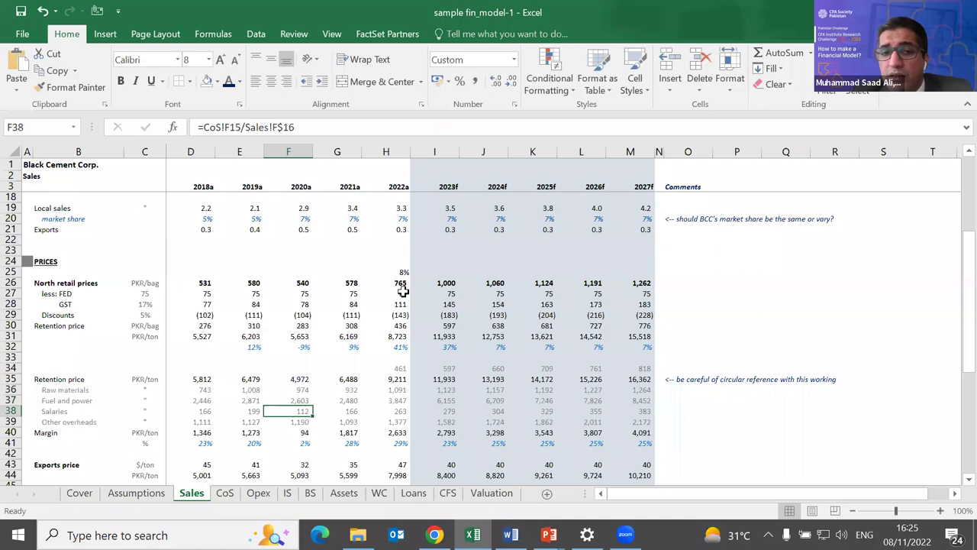
key("F2")
key("Escape")
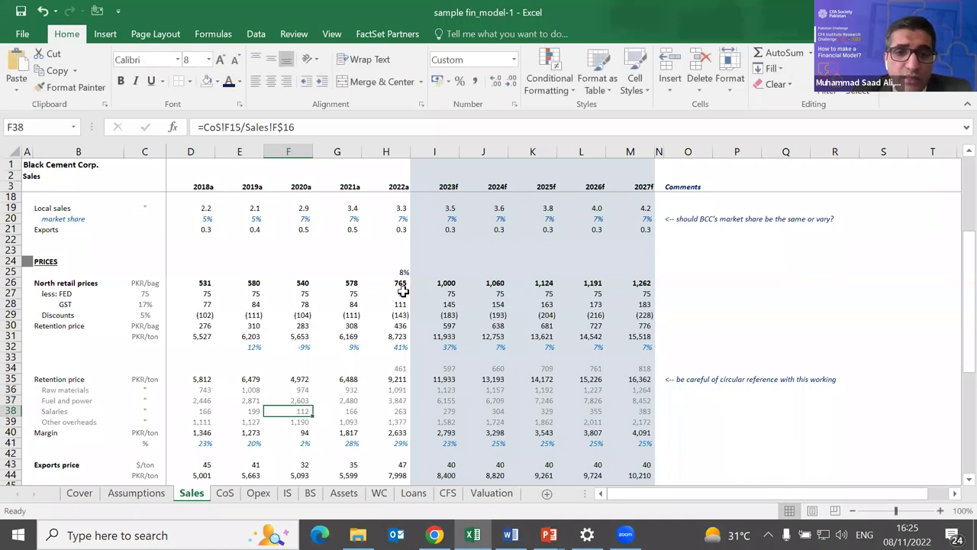
key("Down")
key("Up")
key("Up")
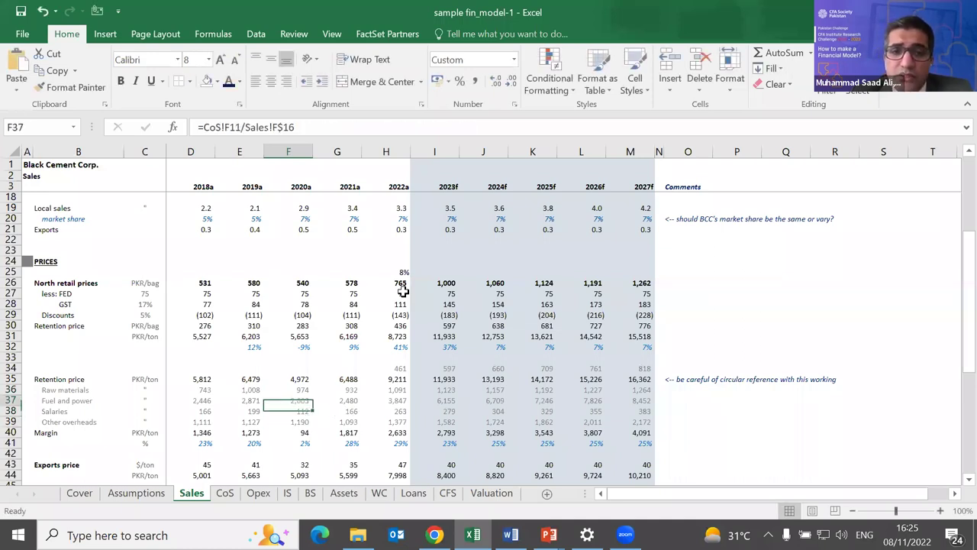
key("Down")
key("Up")
key("Up")
key("Up")
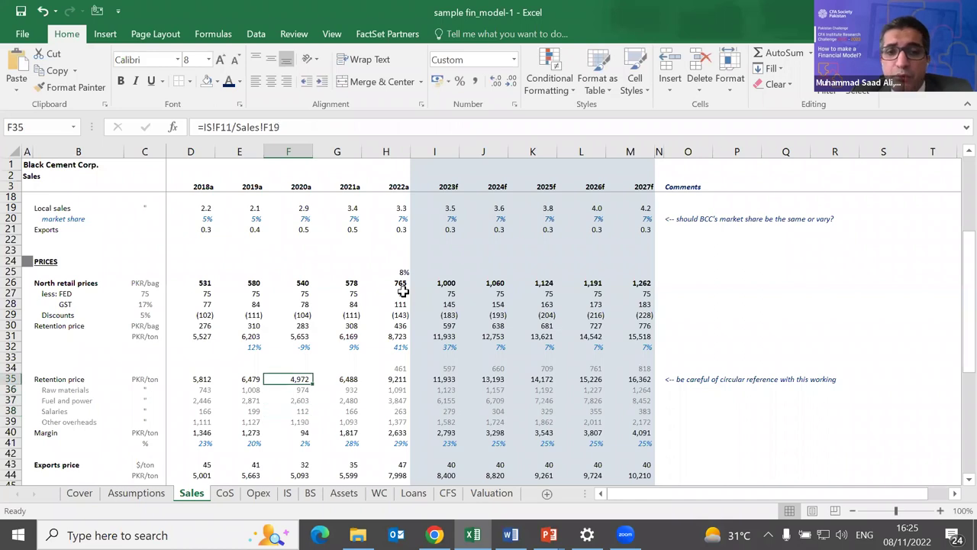
key("F2")
key("Return")
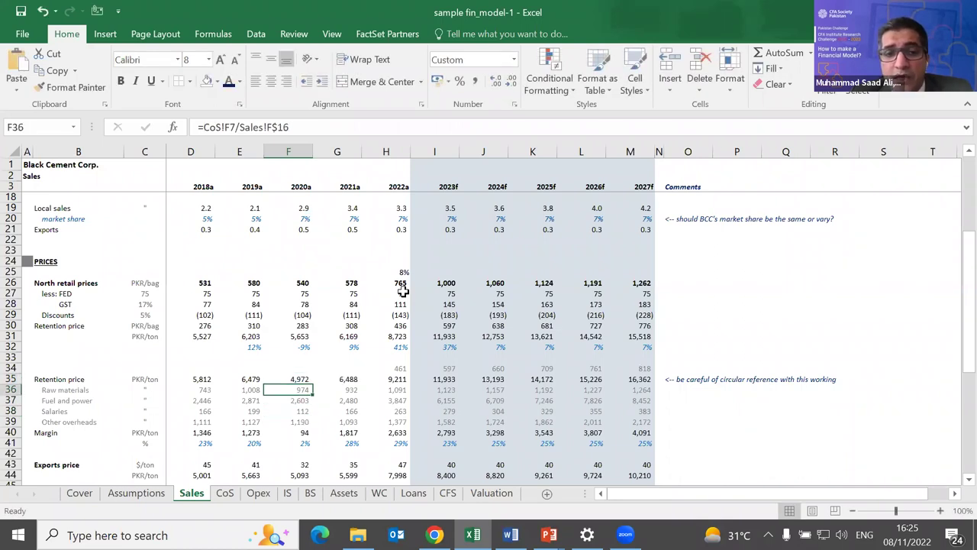
key("Down")
key("Down")
key("Down")
key("Down")
key("Left")
key("Left")
key("Right")
key("Down")
key("Left")
key("shift+Right")
key("shift+Right")
key("shift+Right")
key("shift+Right")
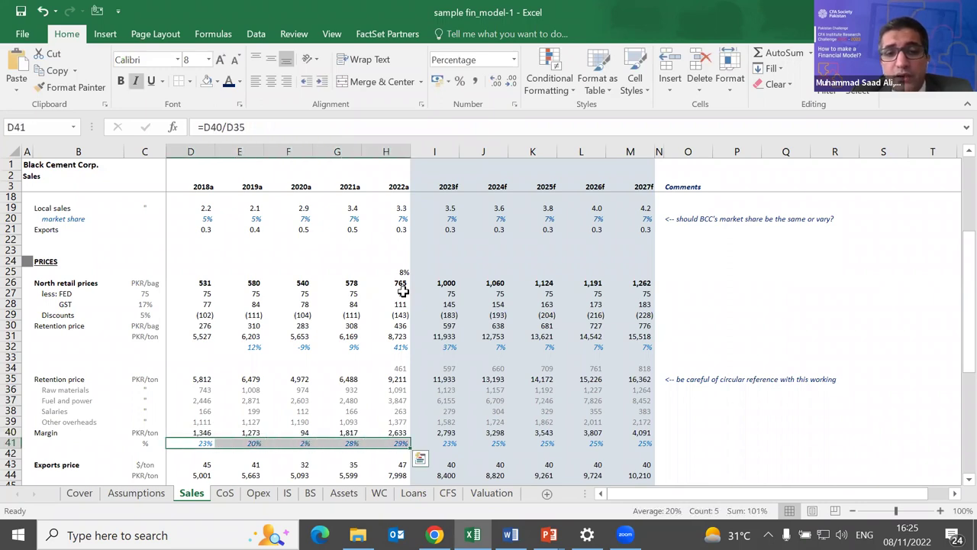
key("Right")
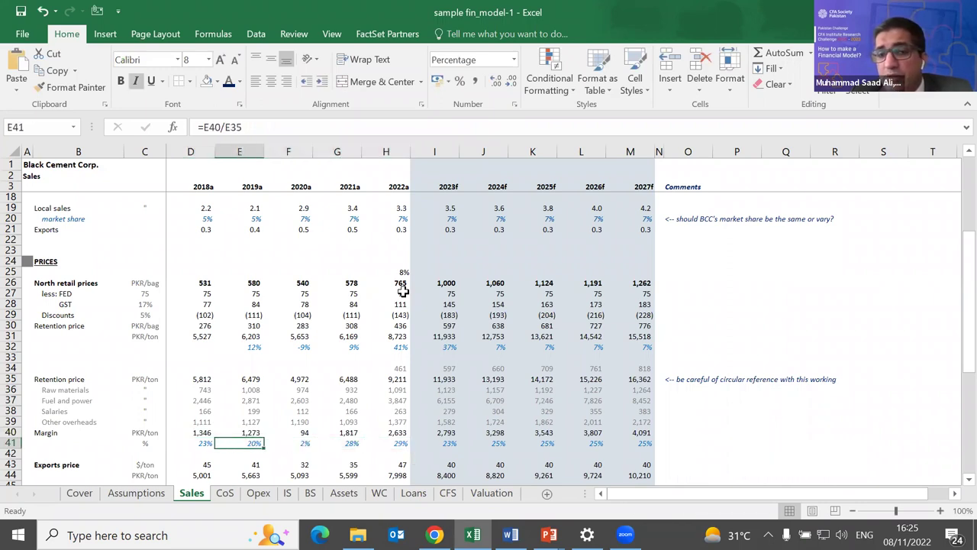
key("Right")
key("Right")
key("Right")
key("Left")
key("Left")
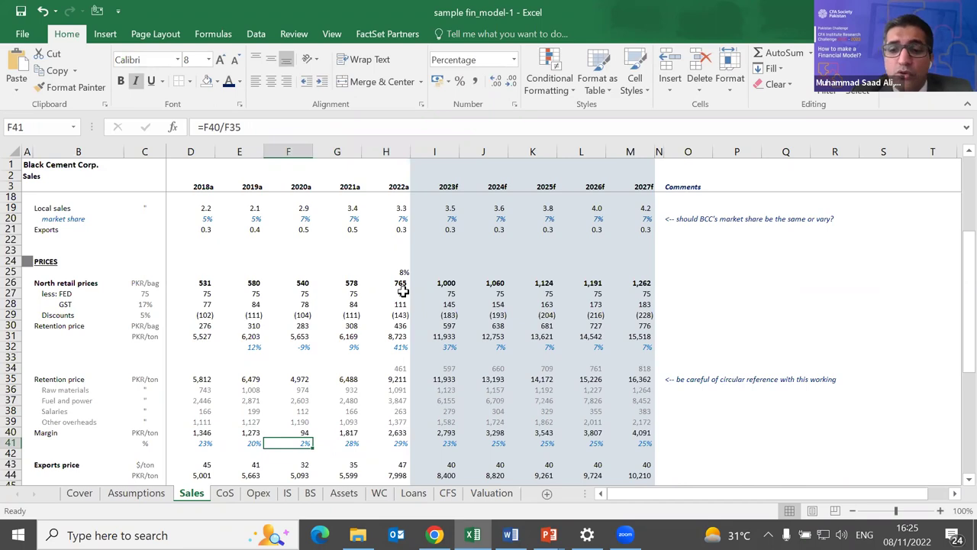
key("Right")
key("Right")
key("Left")
key("Left")
key("Left")
key("Left")
key("Right")
key("Right")
key("Right")
key("Right")
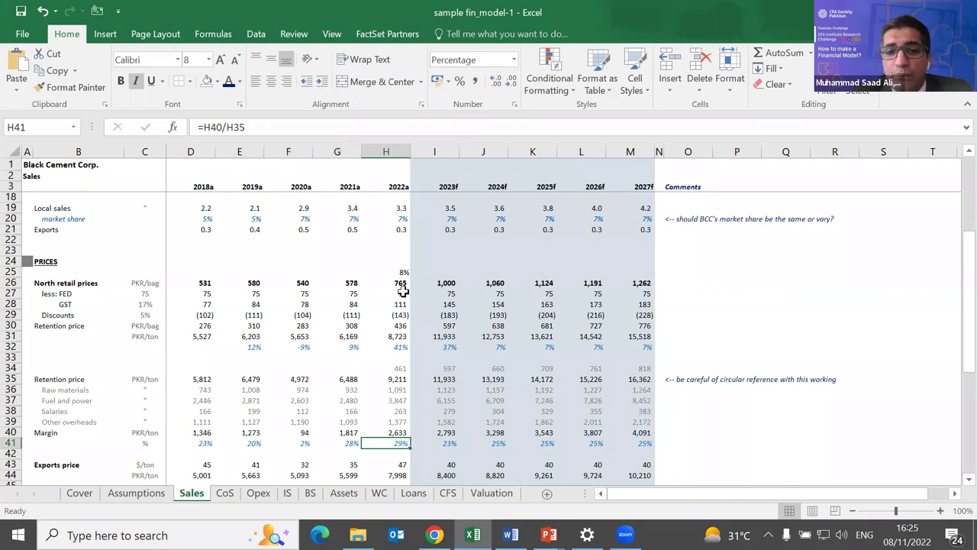
key("Up")
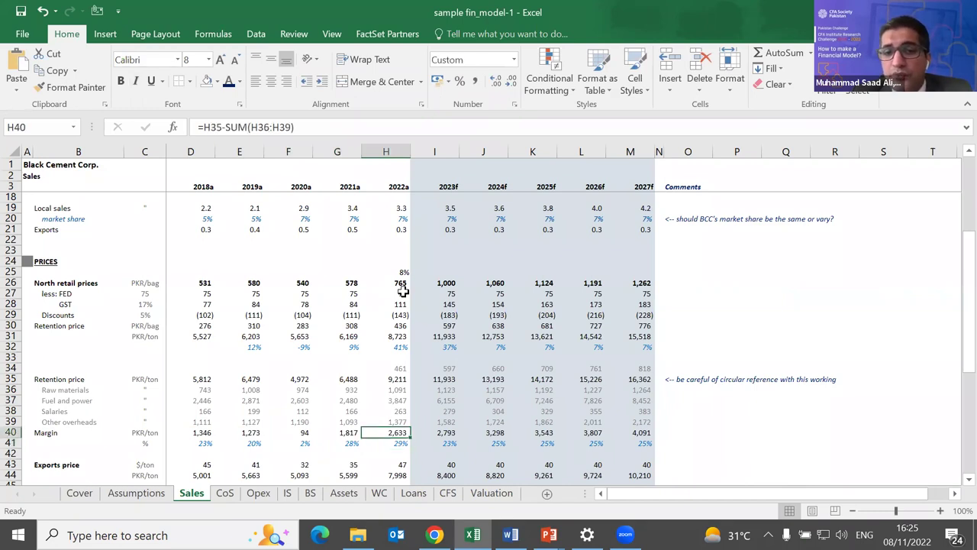
key("Down")
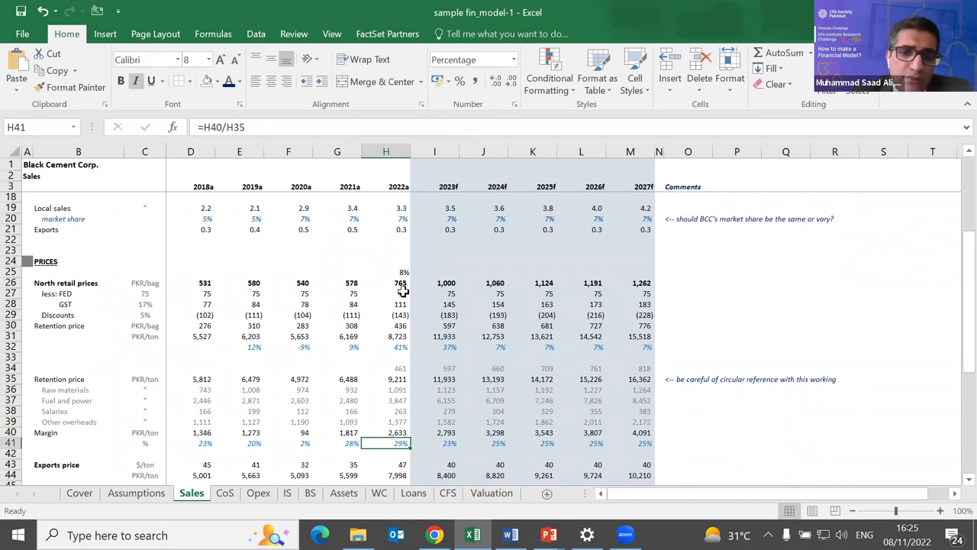
key("Up")
key("Right")
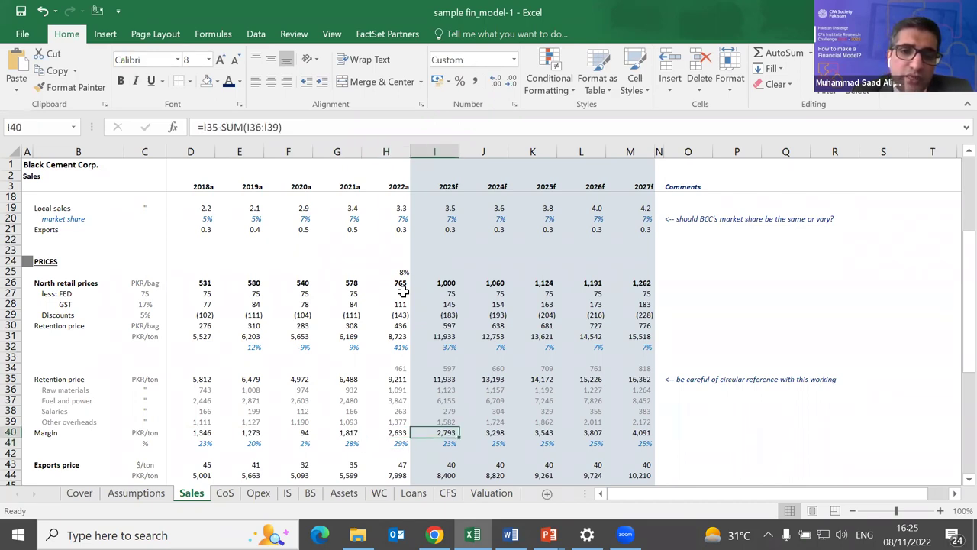
key("Up")
key("Up")
key("Up")
key("Up")
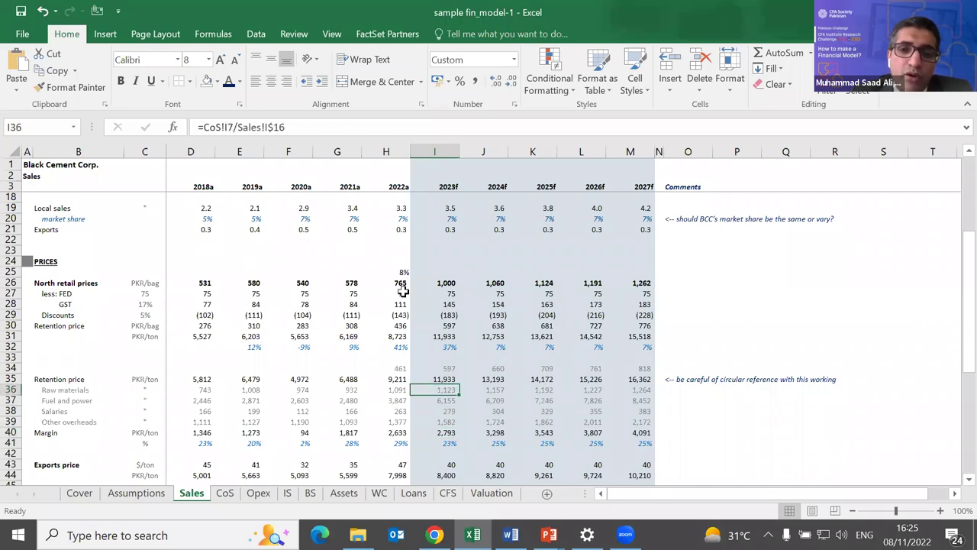
key("Right")
key("Right")
key("Right")
key("Down")
key("Down")
key("Down")
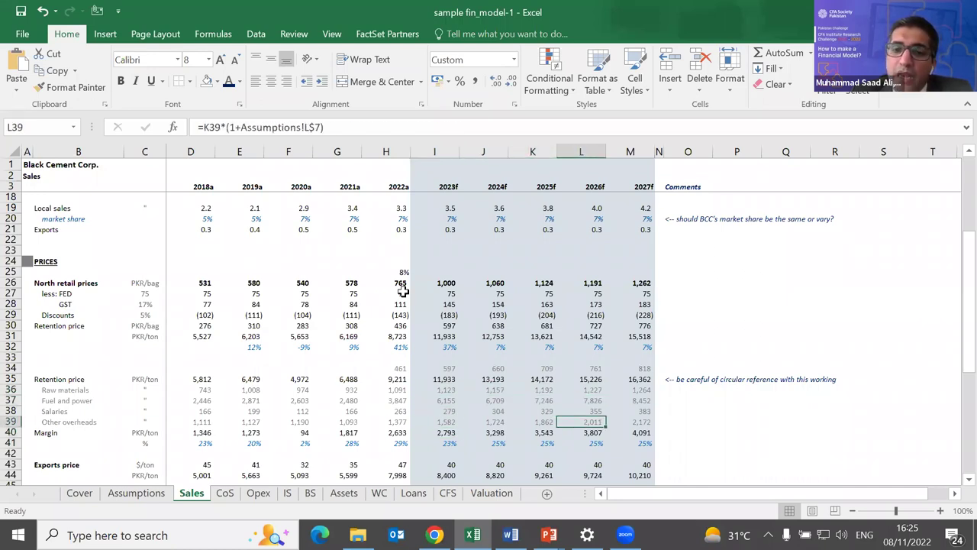
key("Left")
key("Left")
key("Left")
key("Left")
key("Right")
key("Down")
key("Down")
key("Right")
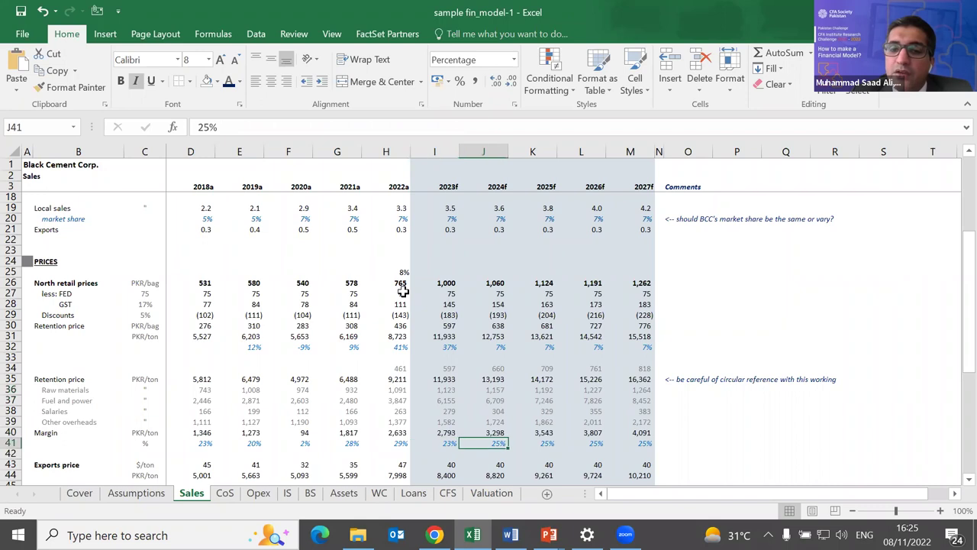
key("Up")
key("Up")
key("Up")
key("Up")
key("Up")
key("Up")
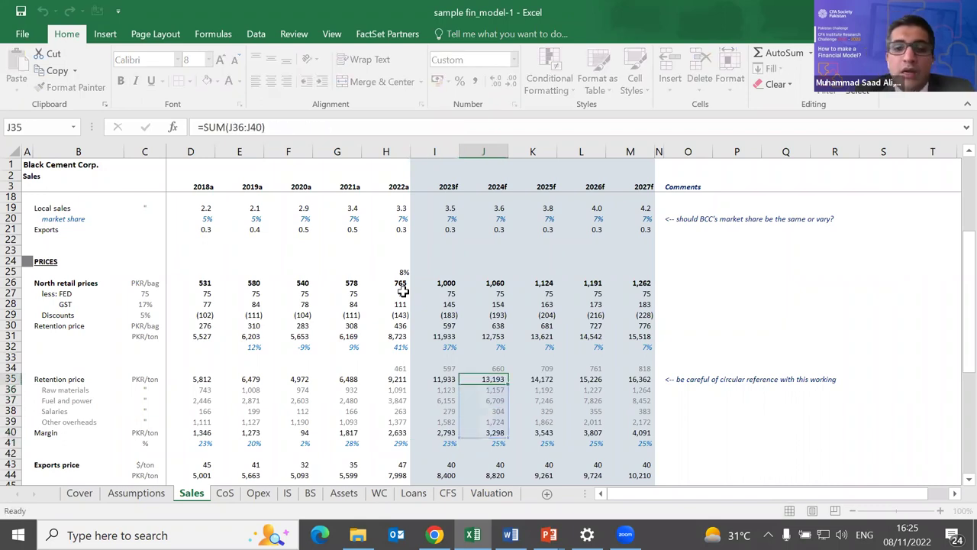
key("Left")
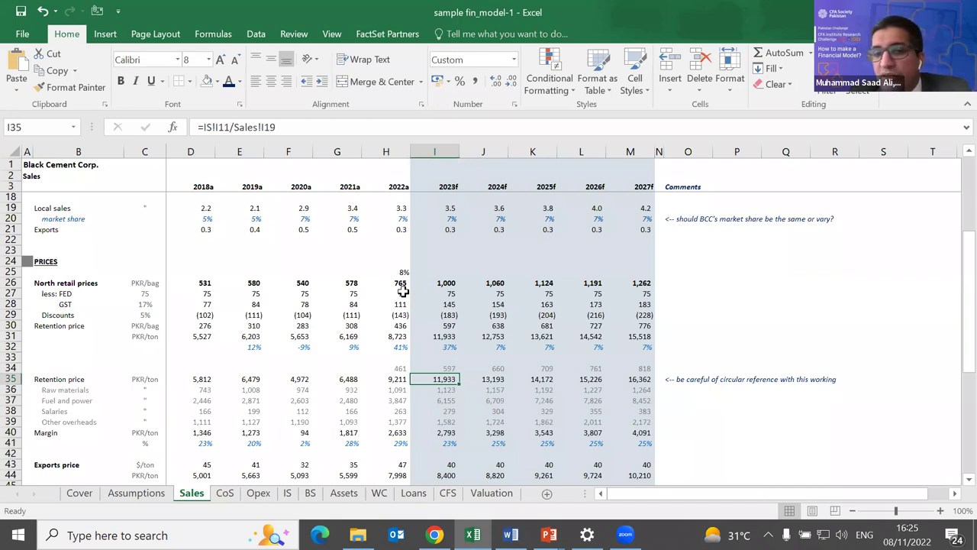
key("Down")
key("Up")
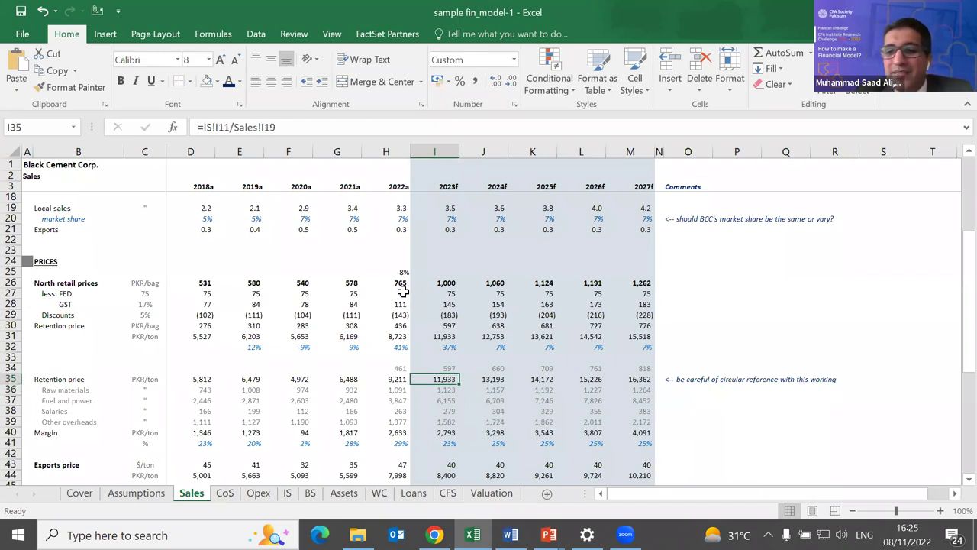
key("Right")
key("Right")
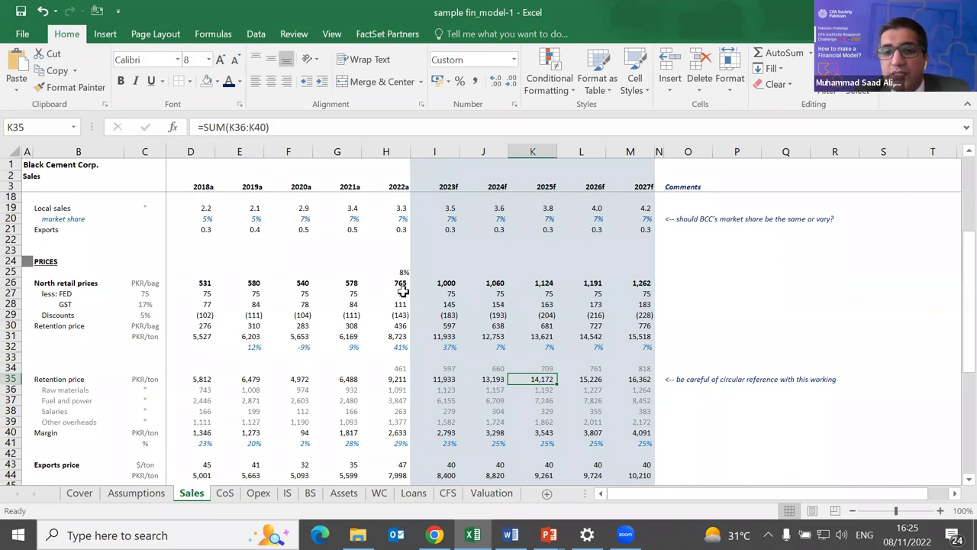
key("Right")
key("Right")
key("Right")
key("Right")
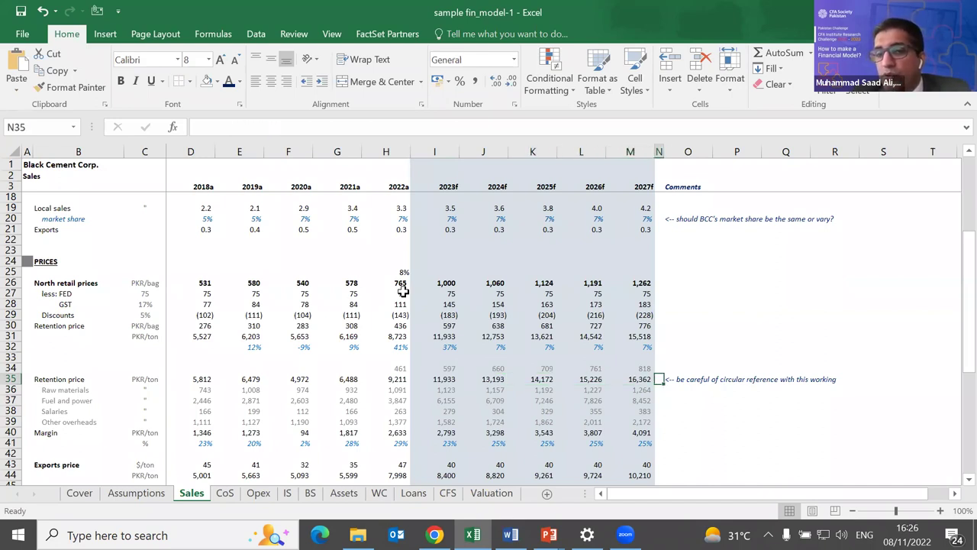
key("Left")
key("Left")
key("Left")
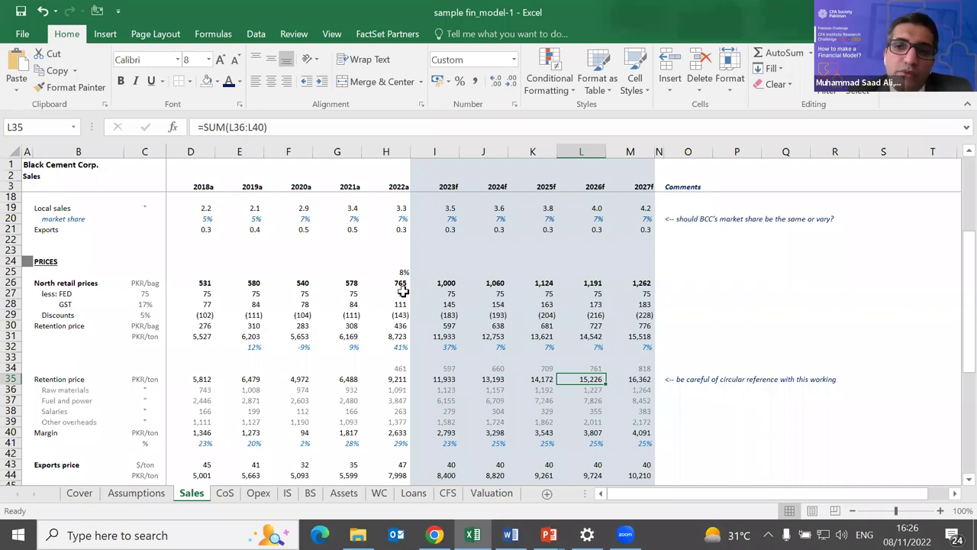
key("Down")
key("Down")
key("Down")
key("Down")
key("Down")
key("Down")
key("Down")
key("Down")
key("Down")
key("Down")
key("Down")
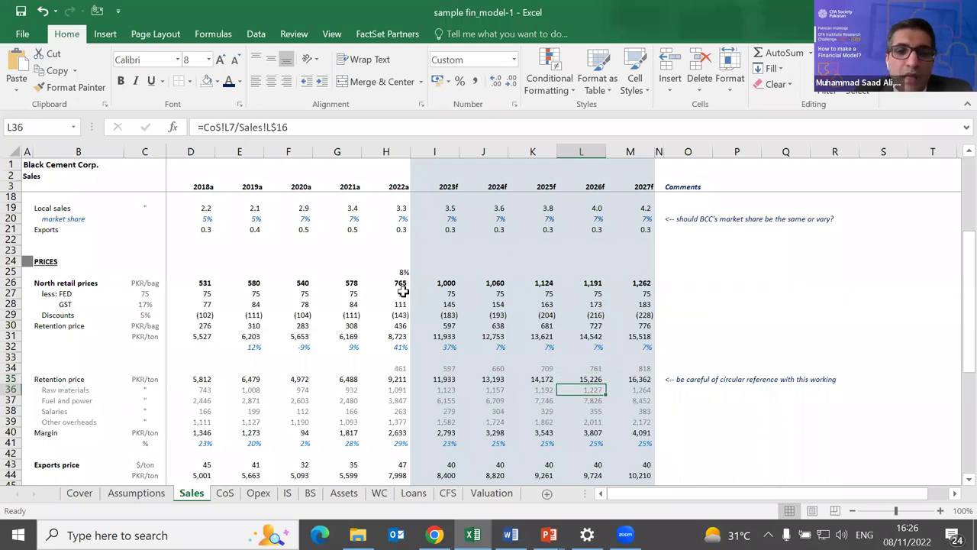
key("Left")
key("Left")
key("Left")
key("Up")
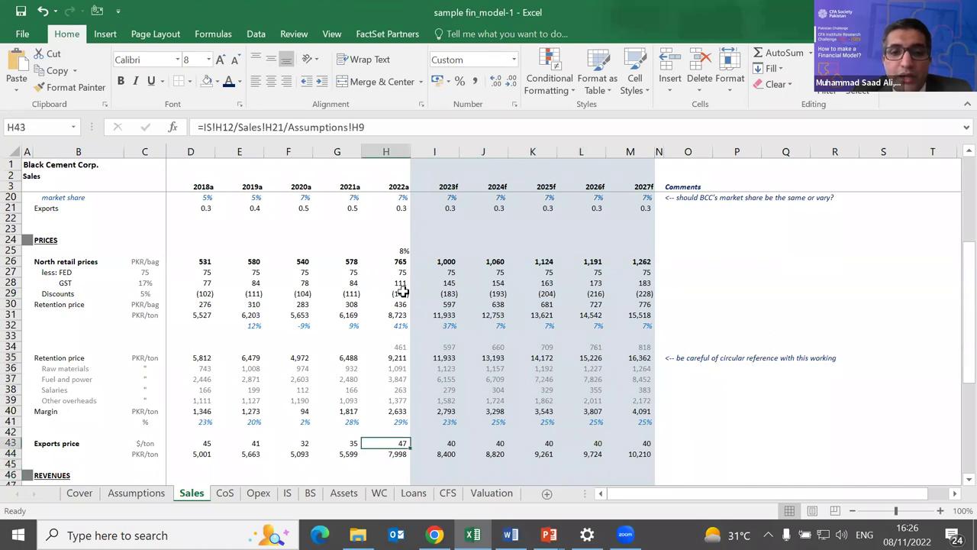
key("Left")
key("F2")
key("Escape")
key("Left")
key("F2")
key("Escape")
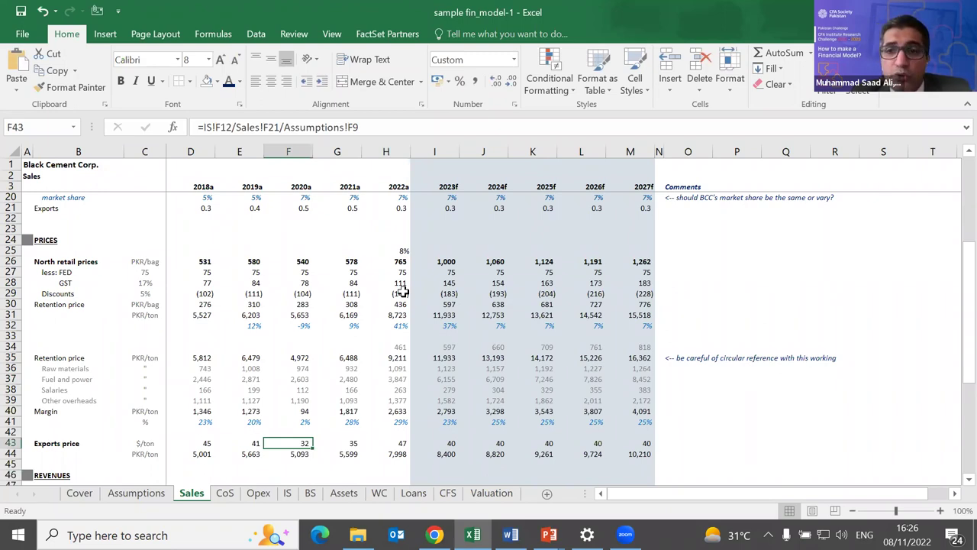
key("F2")
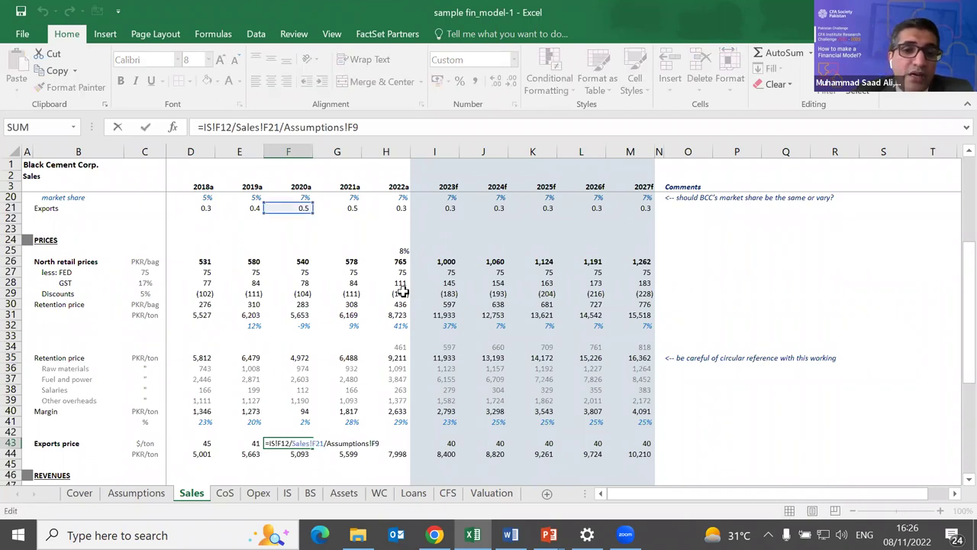
key("Escape")
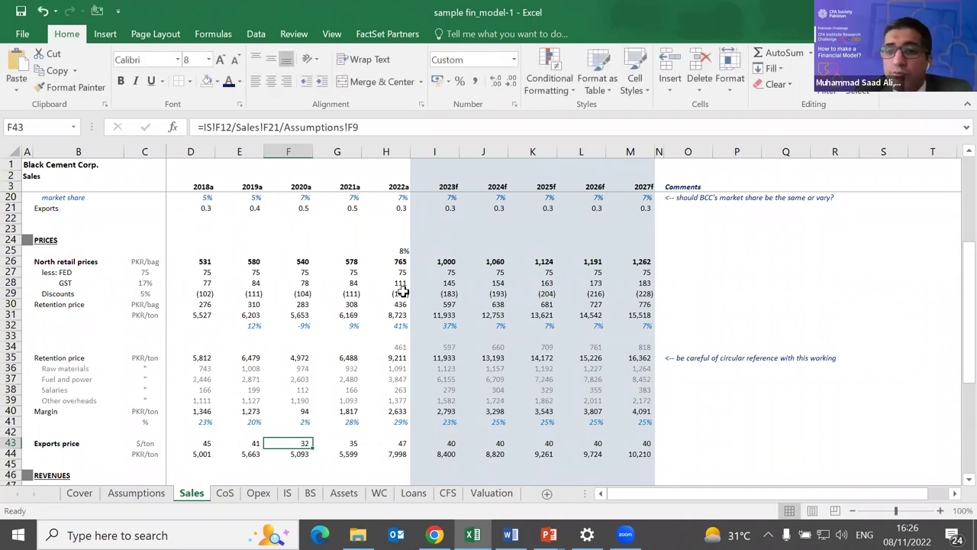
key("Right")
key("Left")
key("Right")
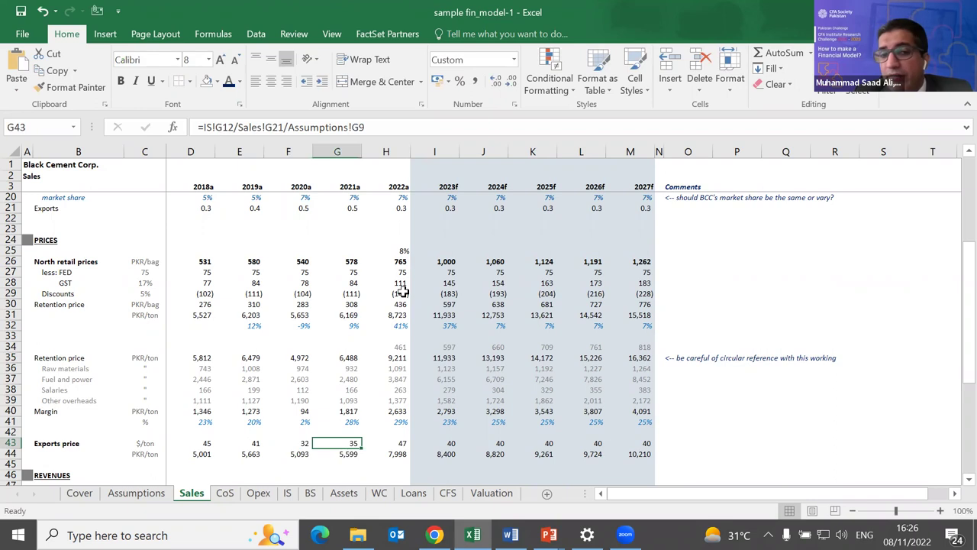
key("Right")
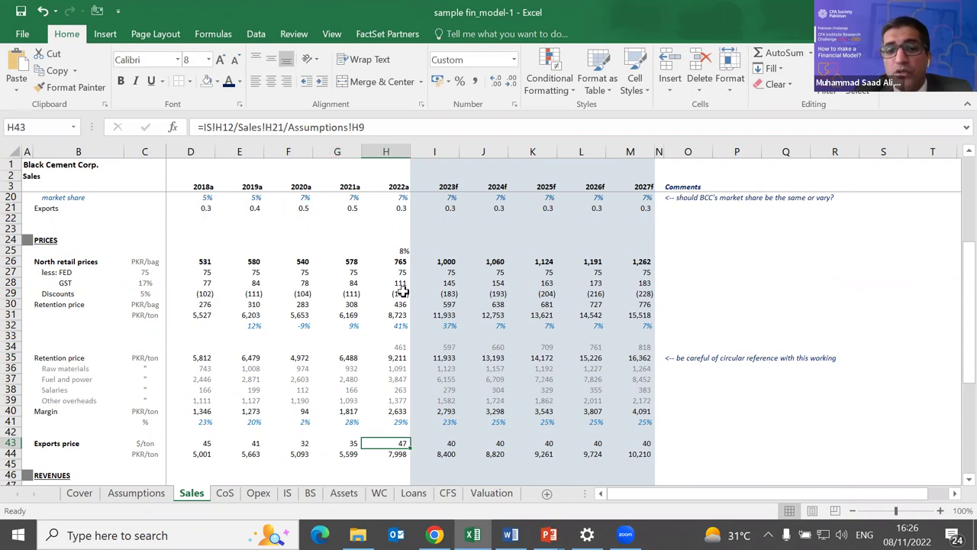
key("shift+Left")
key("shift+Left")
key("shift+Left")
key("shift+Left")
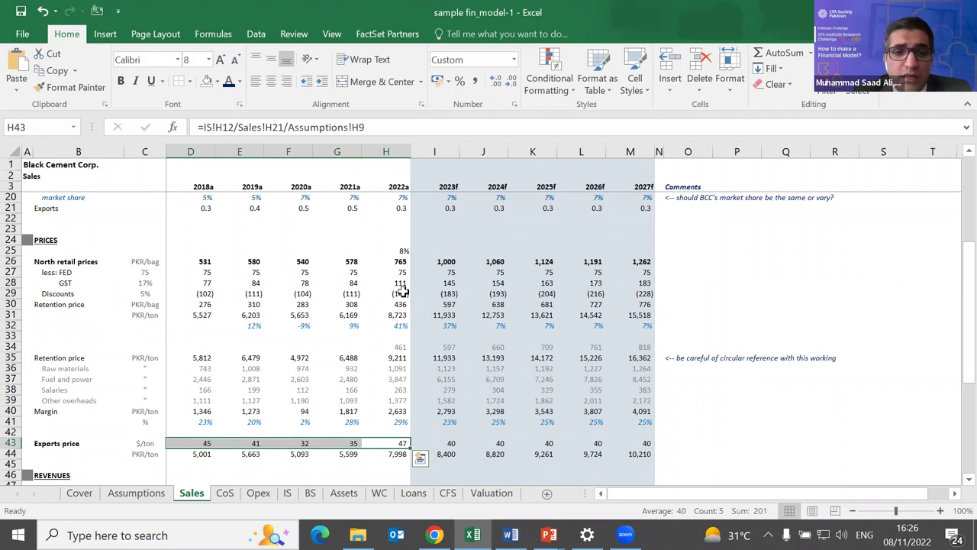
key("Right")
key("Left")
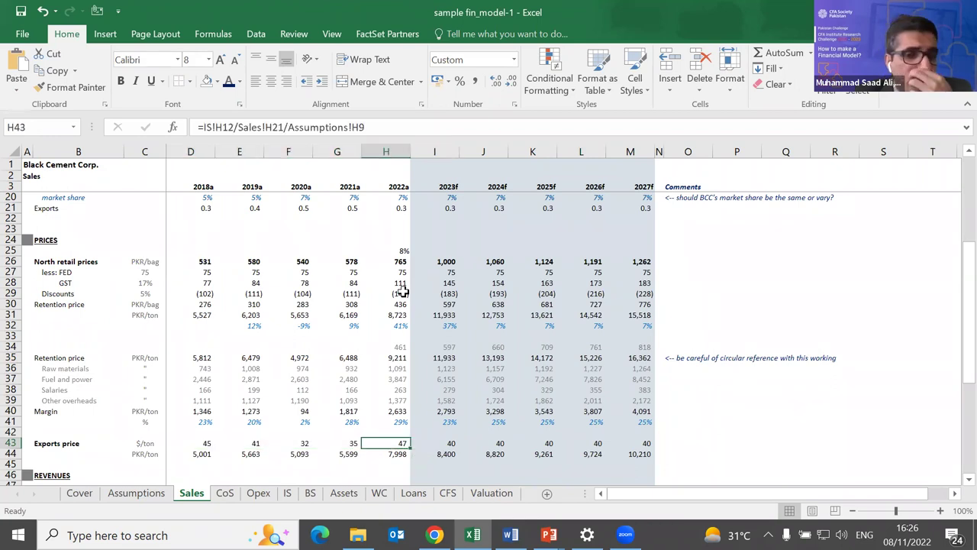
key("Right")
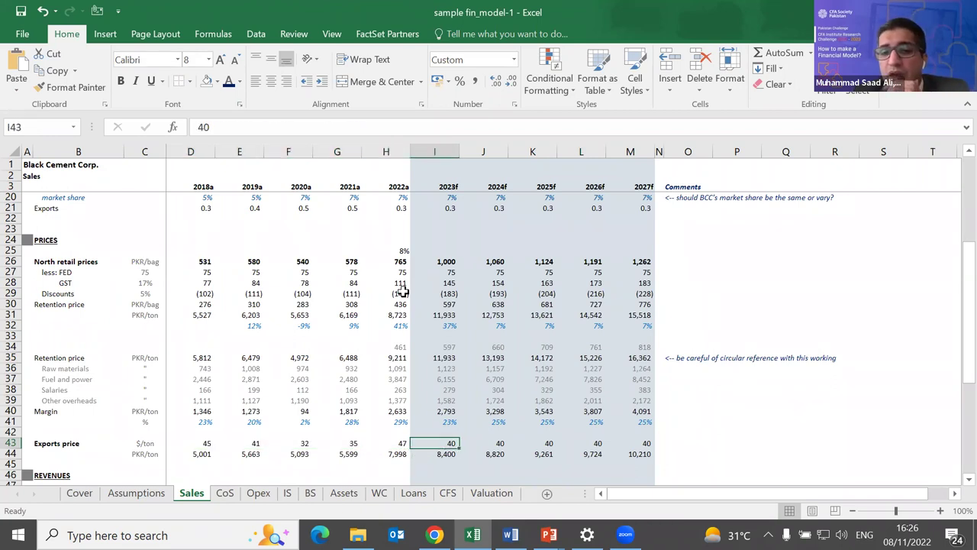
key("Down")
key("Up")
key("Down")
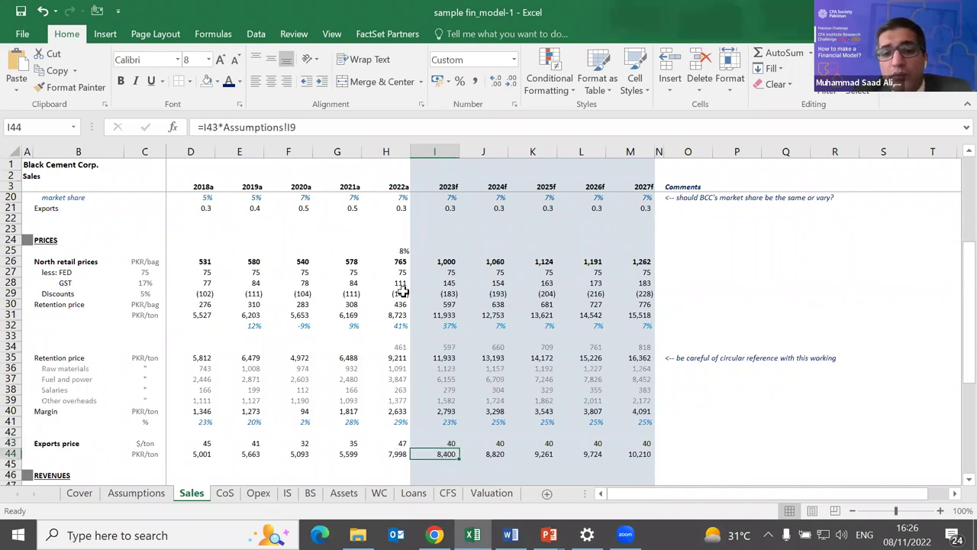
key("F2")
key("Escape")
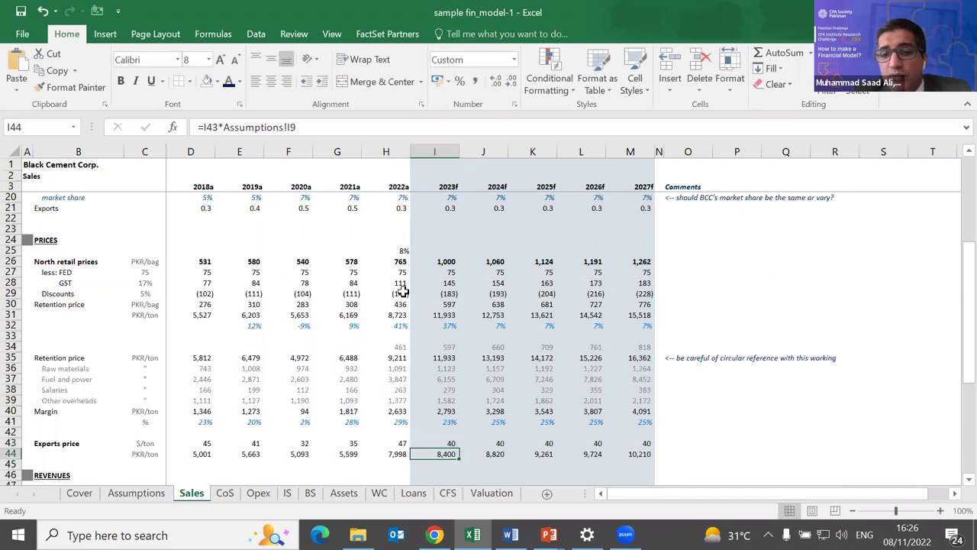
key("Right")
key("Right")
key("Right")
key("Left")
key("Left")
key("Left")
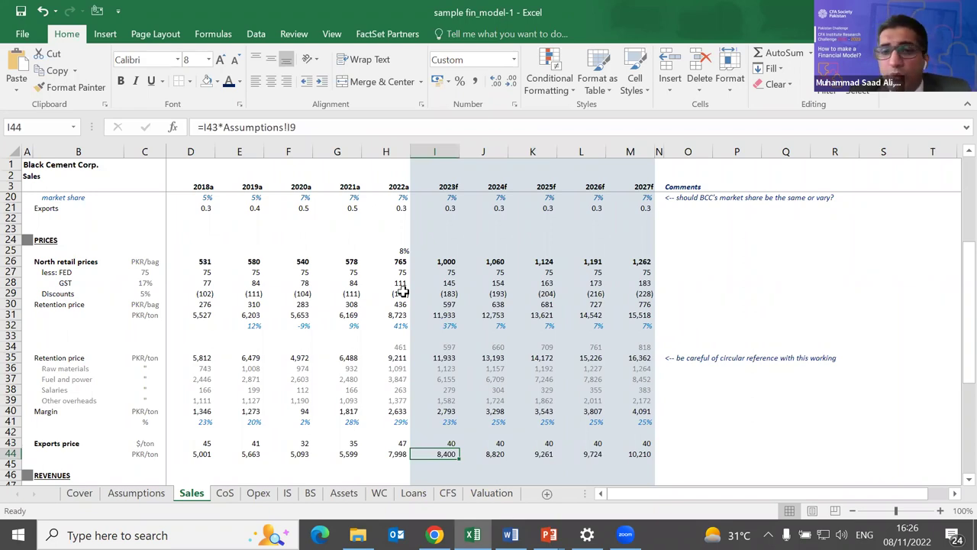
scroll(402, 293, "down", 3)
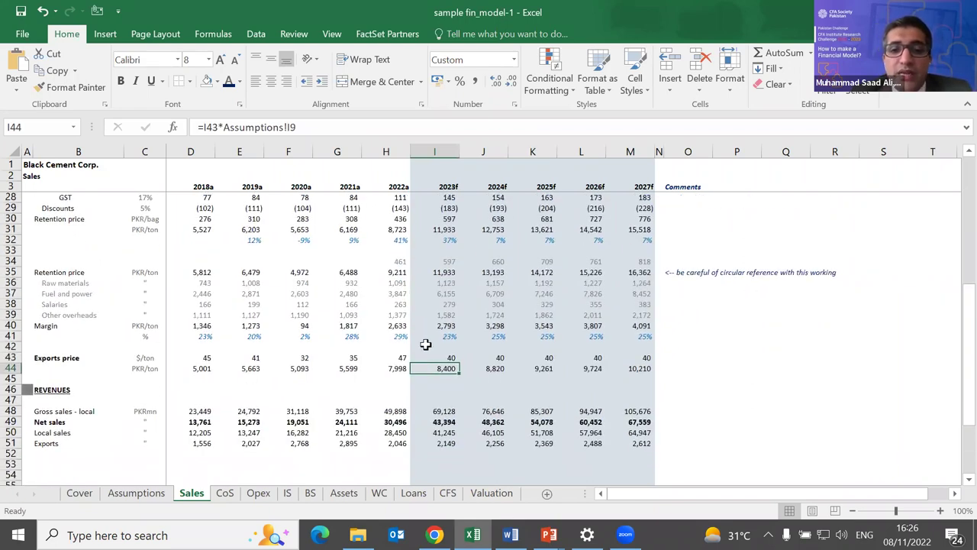
Check the 2023 Net sales formula, then move on to the Opex sheet.
key("Down")
key("Down")
key("Down")
key("Down")
key("Down")
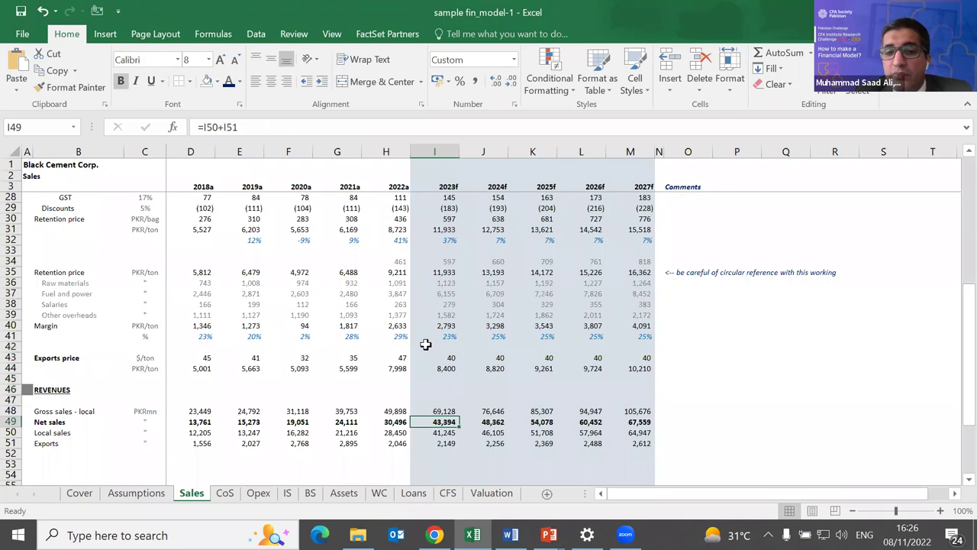
key("Down")
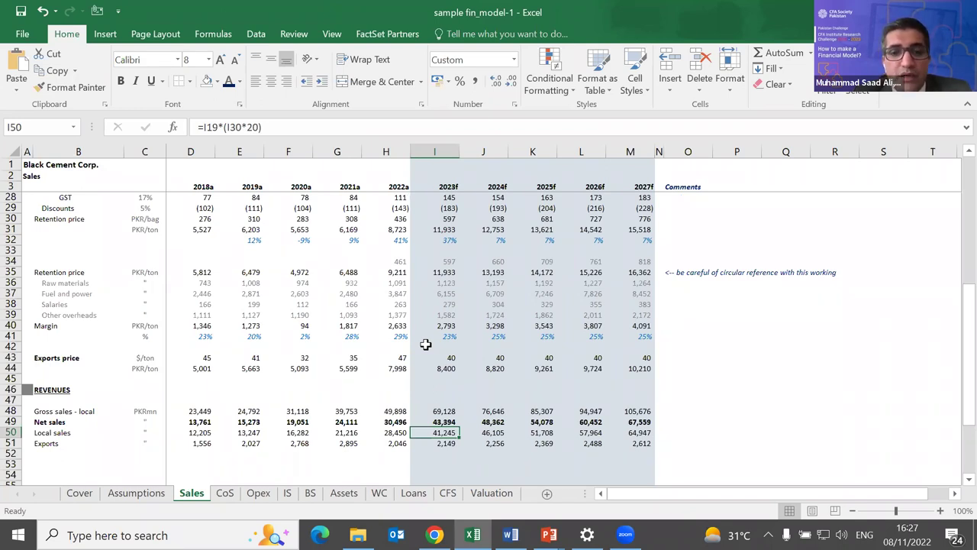
key("ctrl+Page_Down")
key("ctrl+Page_Down")
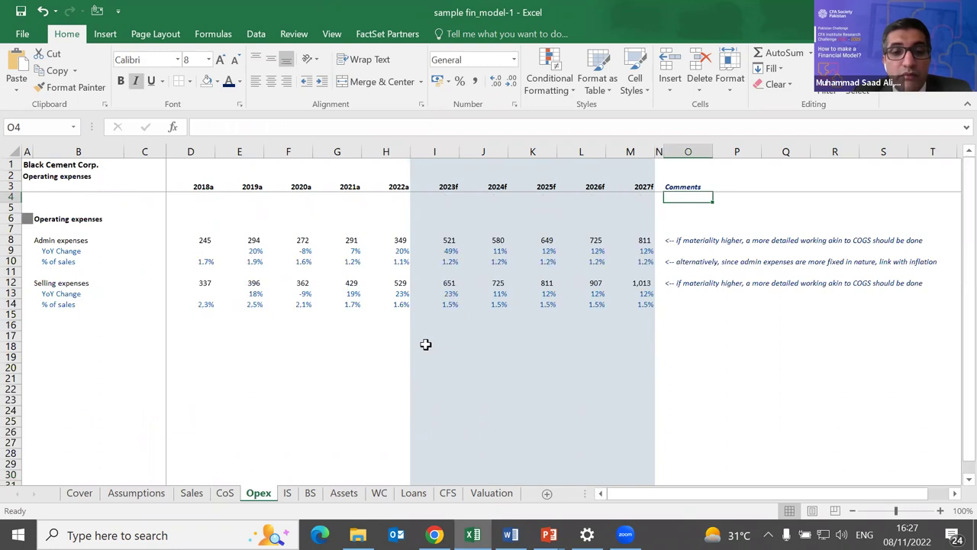
On IS, check 2022–2023 exports, Net Sales and Cost of Sales, tracing it to CoS!I5 and Raw Materials.
key("ctrl+Page_Down")
key("Up")
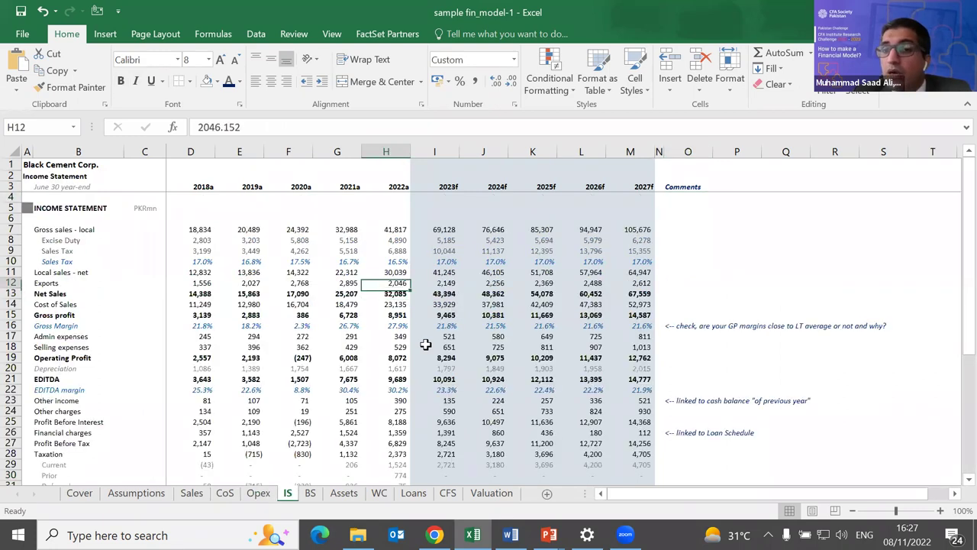
key("Right")
key("Down")
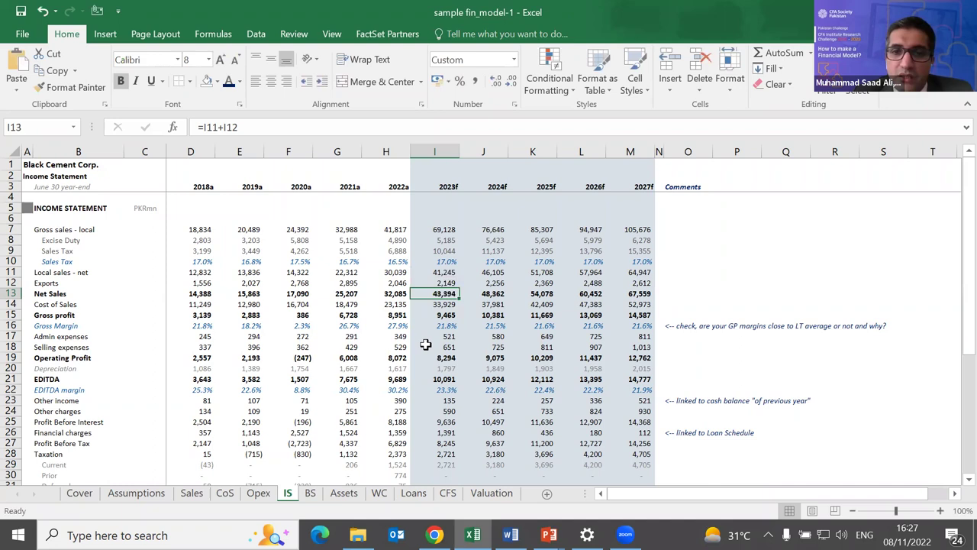
key("Down")
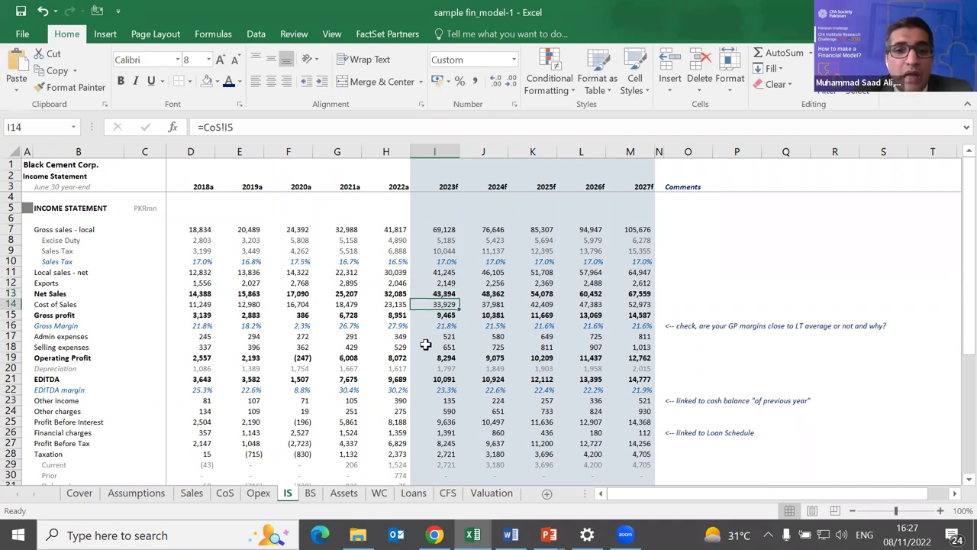
key("ctrl+bracketleft")
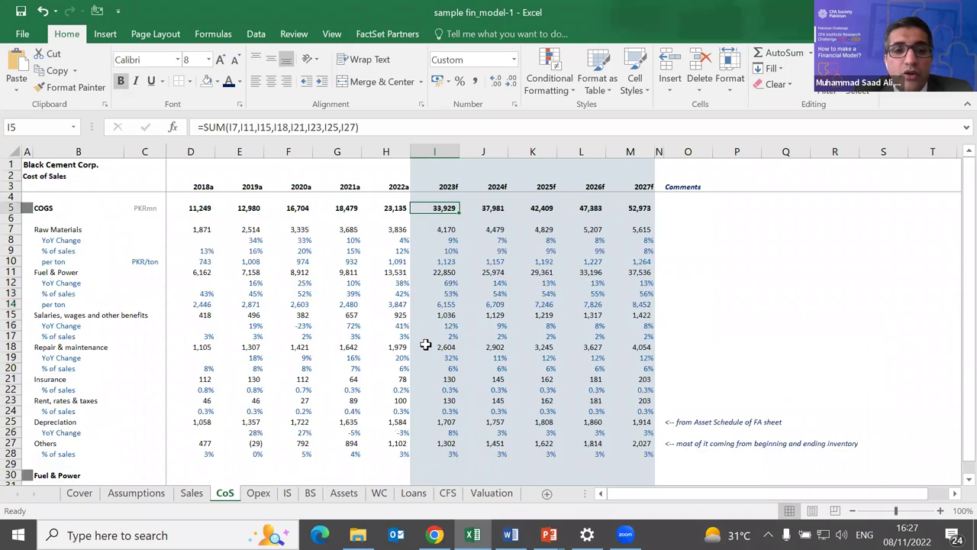
key("Down")
key("Down")
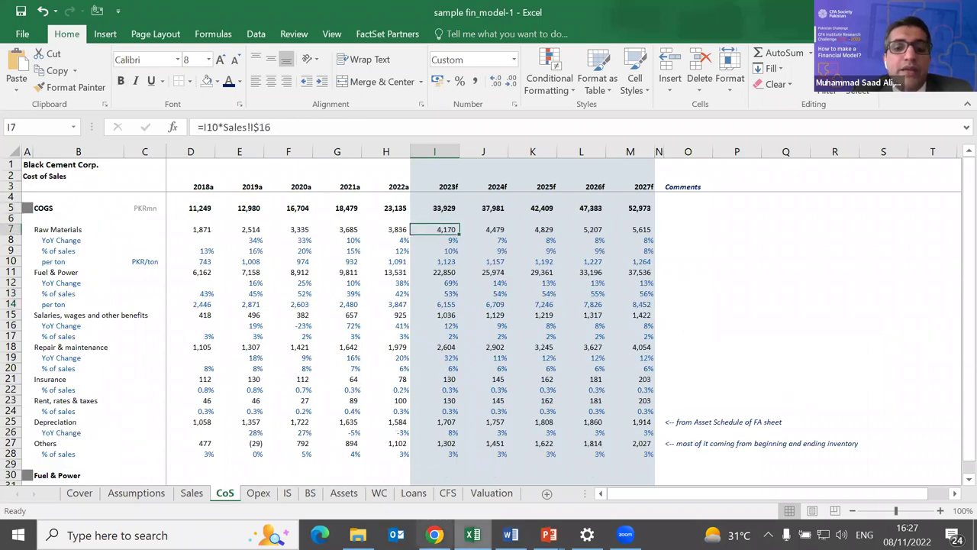
In the accounts snaps Word document, scroll up from note 32 to note 28 Cost of Sales, then return to the workbook.
left_click(511, 534)
scroll(457, 319, "up", 20)
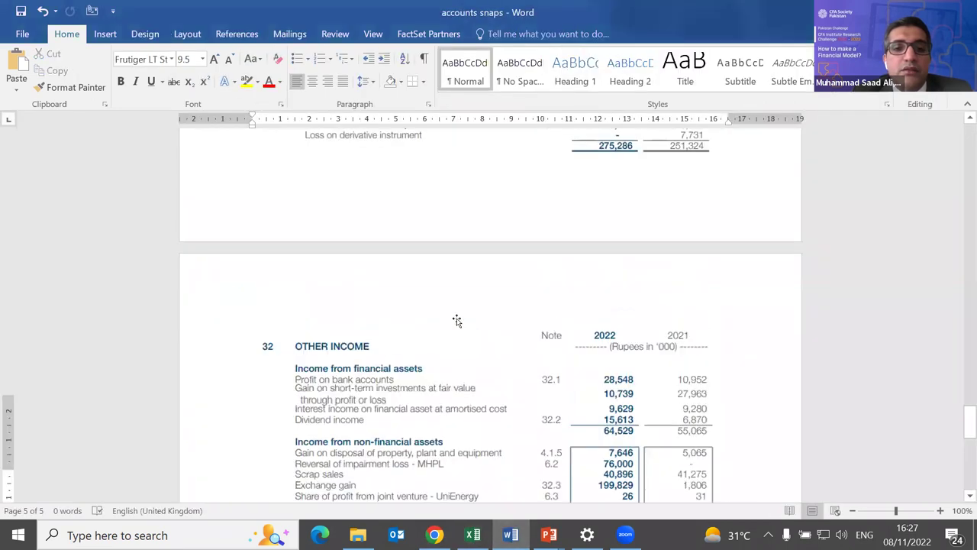
scroll(457, 319, "up", 6)
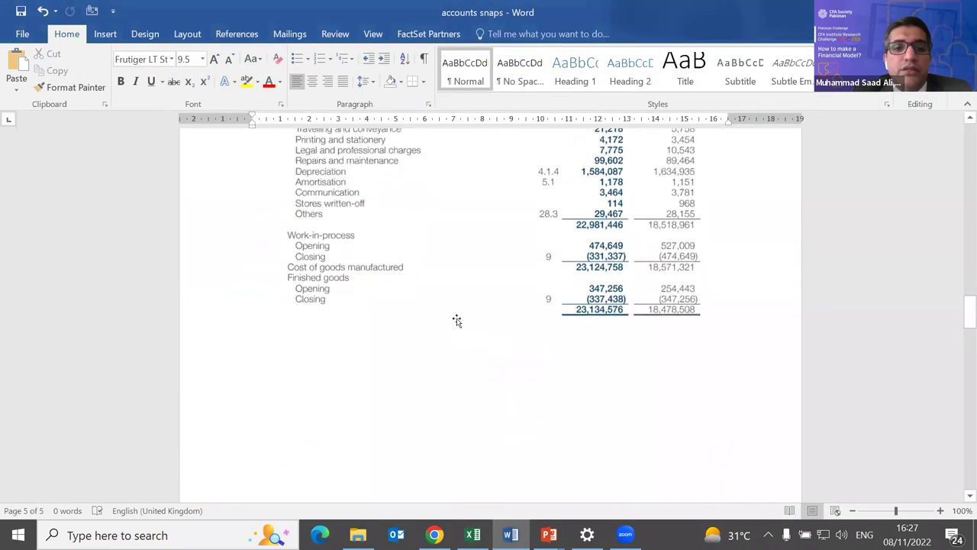
scroll(456, 320, "up", 1)
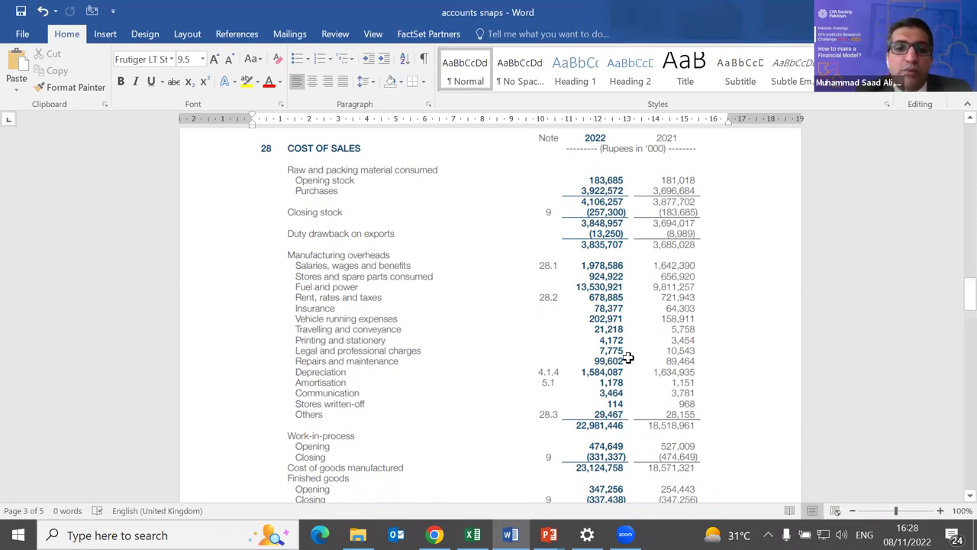
key("alt+Tab")
key("Down")
key("Down")
key("Down")
key("Down")
key("Down")
key("Down")
key("Down")
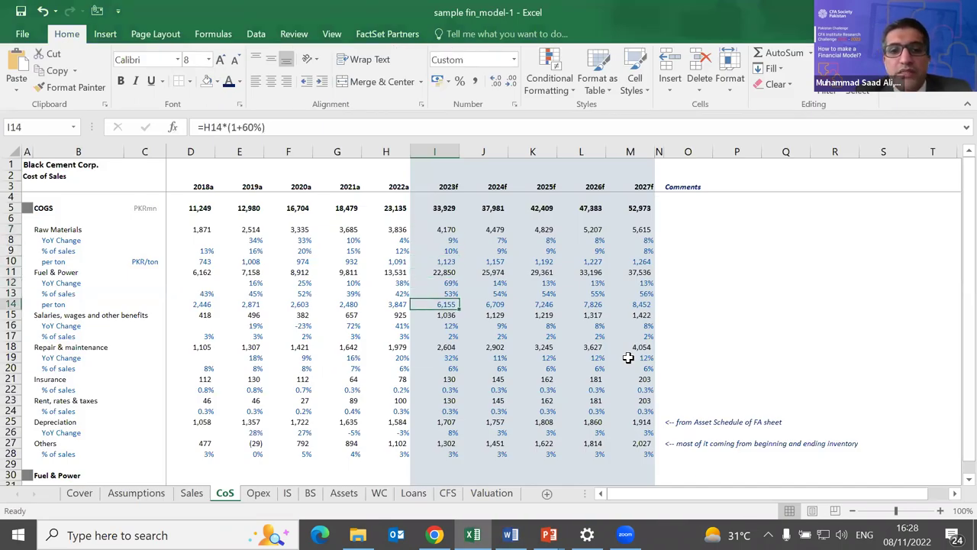
key("Down")
key("Down")
key("Down")
key("Down")
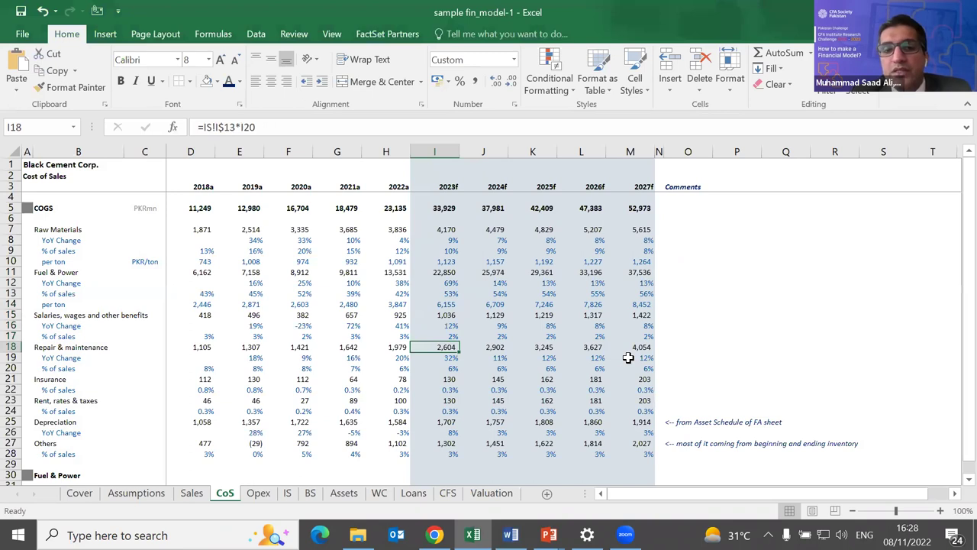
key("Up")
key("Up")
key("Up")
key("Up")
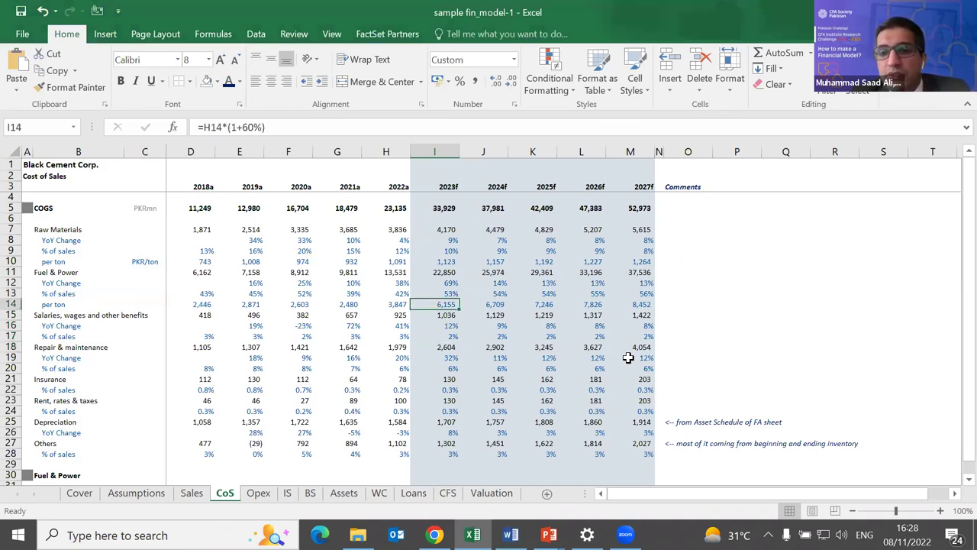
key("Down")
key("Down")
key("Down")
key("Down")
key("Down")
key("Down")
key("Down")
key("Down")
key("Down")
key("Down")
key("Down")
key("Down")
key("Down")
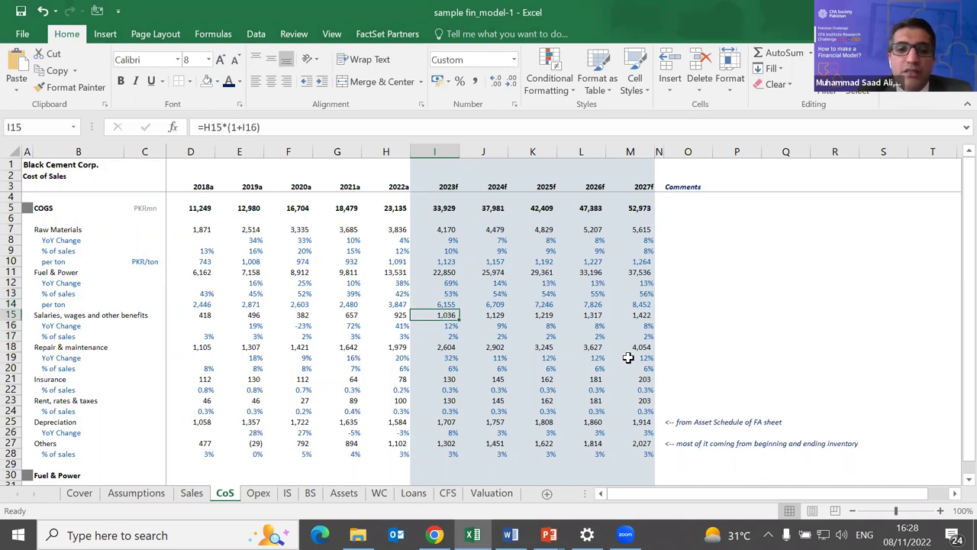
key("Left")
key("Right")
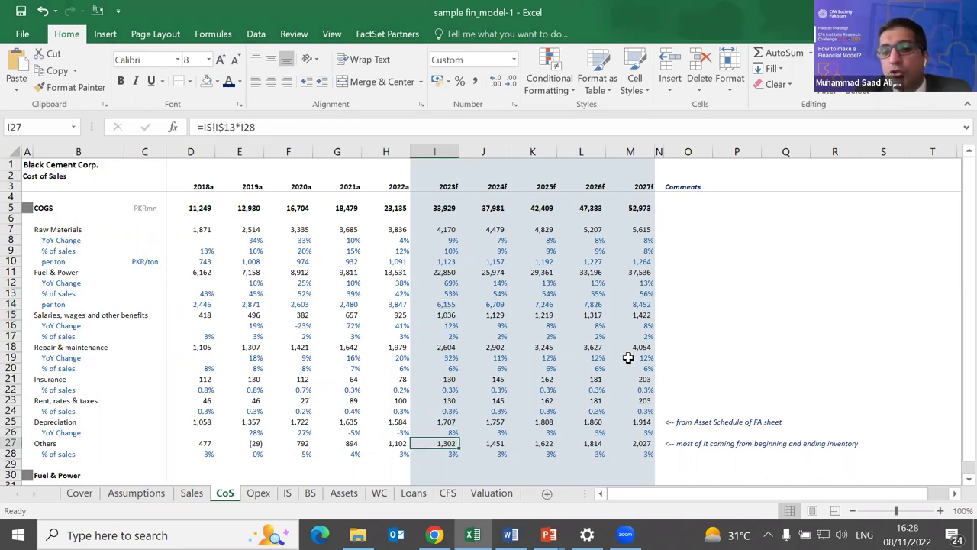
key("Up")
key("Up")
key("Up")
key("Up")
key("Up")
key("Up")
key("Up")
key("Up")
key("Up")
key("Up")
key("Up")
key("Up")
key("Up")
key("Up")
key("Up")
key("Up")
key("Up")
key("Up")
key("Up")
key("Up")
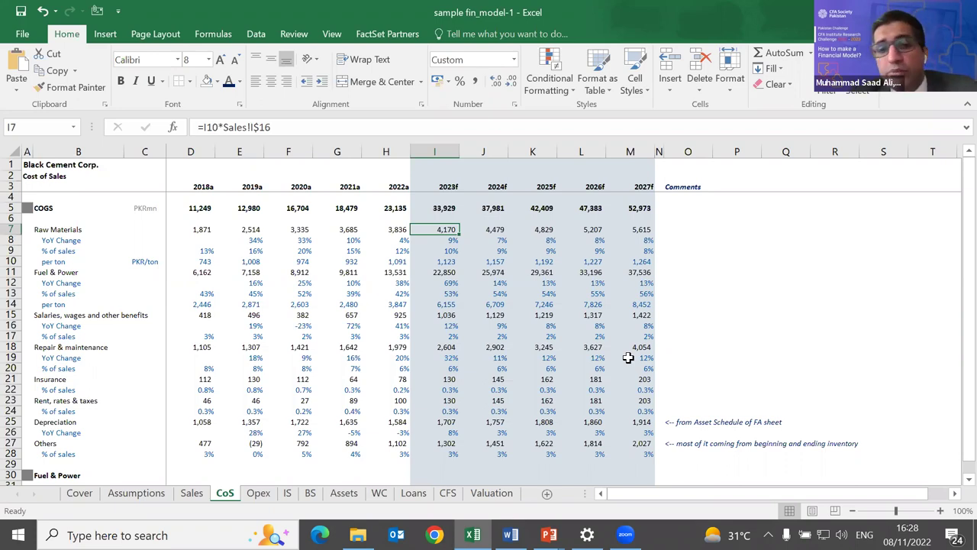
key("Left")
key("Down")
key("Right")
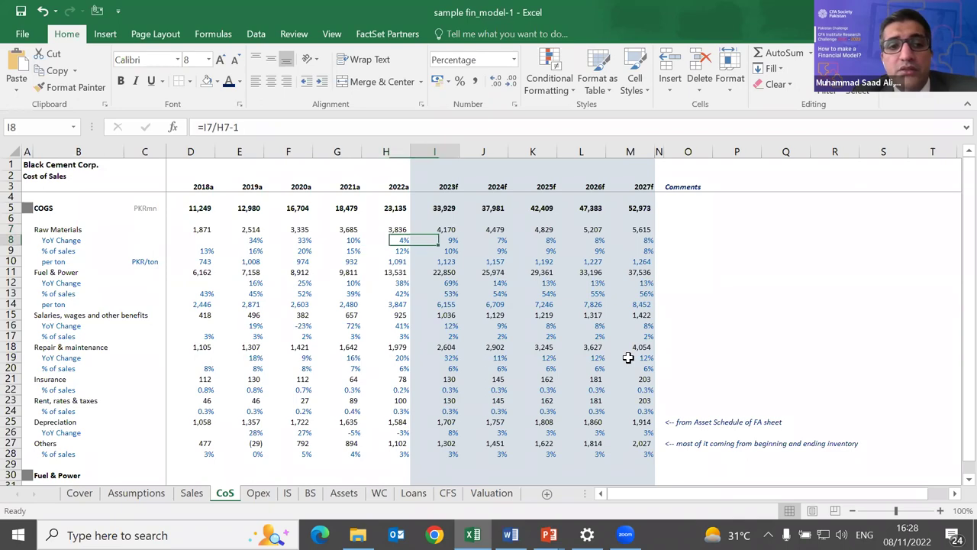
key("Down")
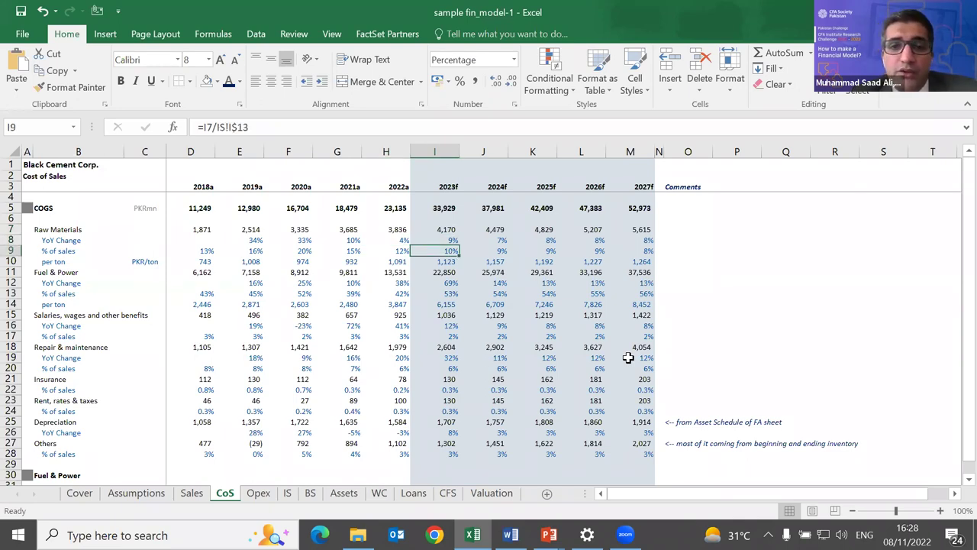
key("Down")
key("Down")
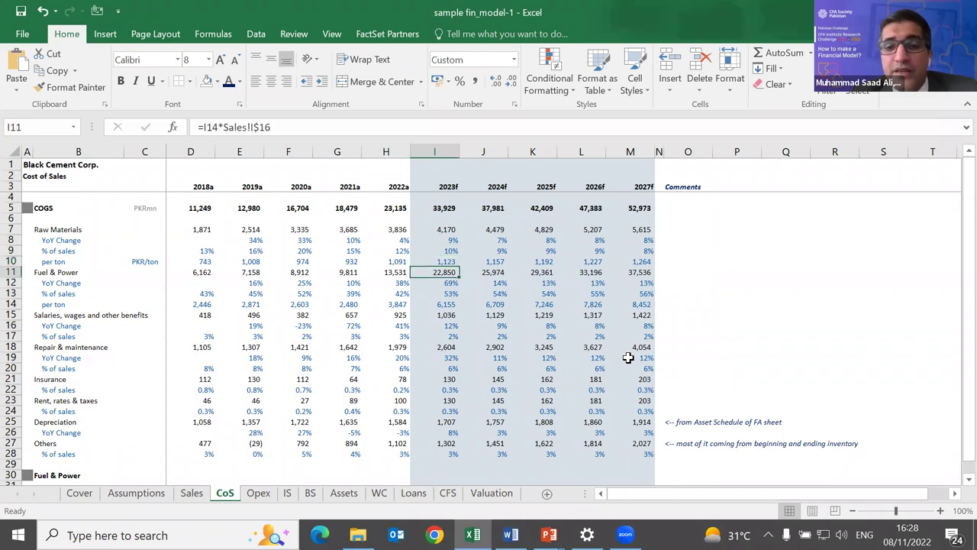
key("Up")
key("Up")
key("Up")
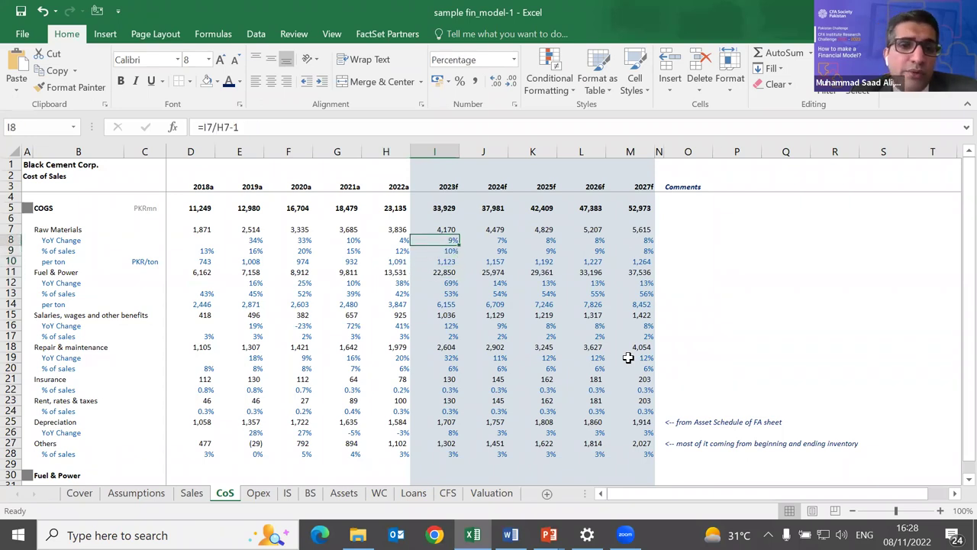
key("Up")
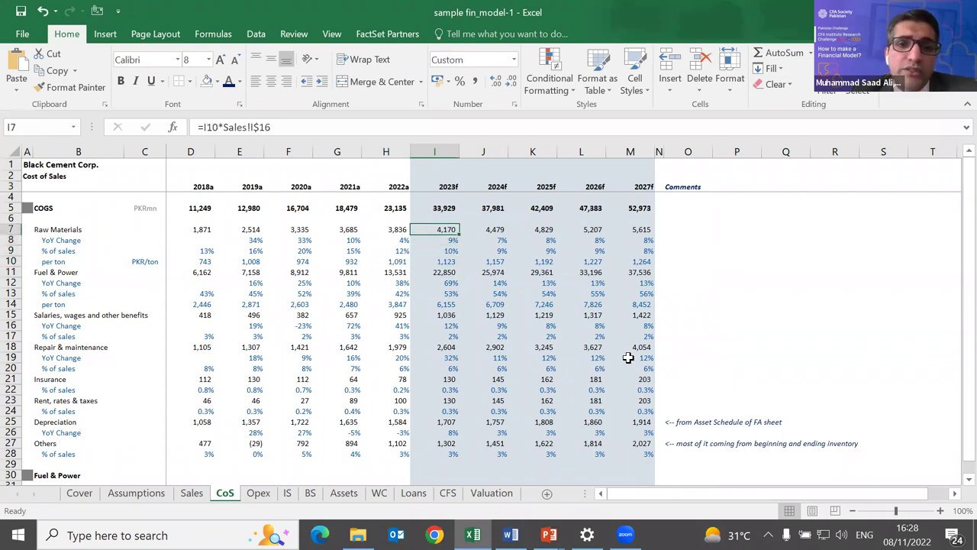
key("Down")
key("Down")
key("Down")
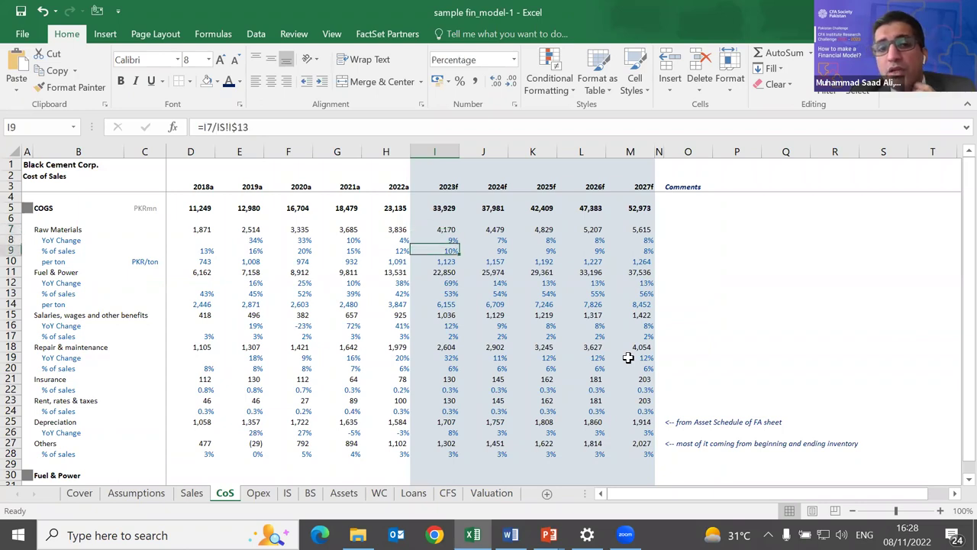
key("Left")
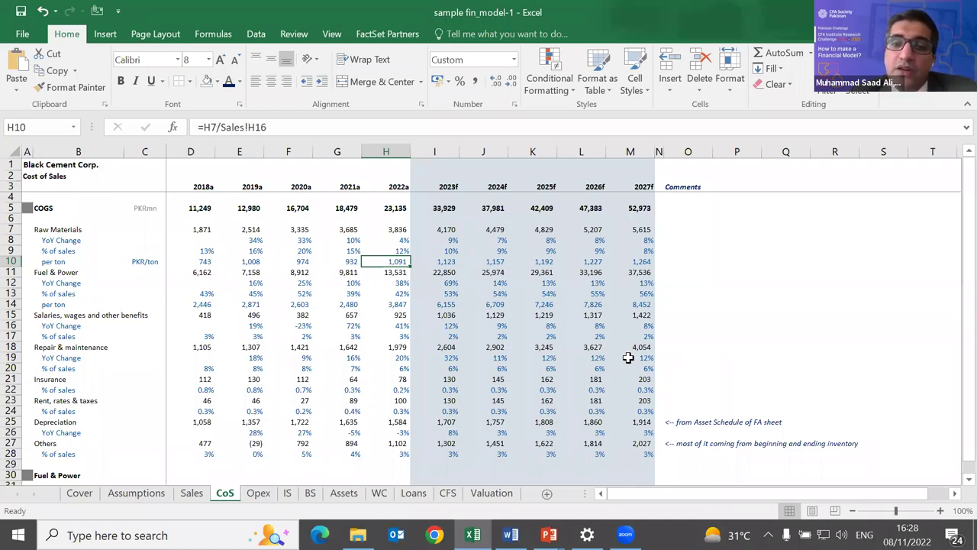
key("Right")
key("Left")
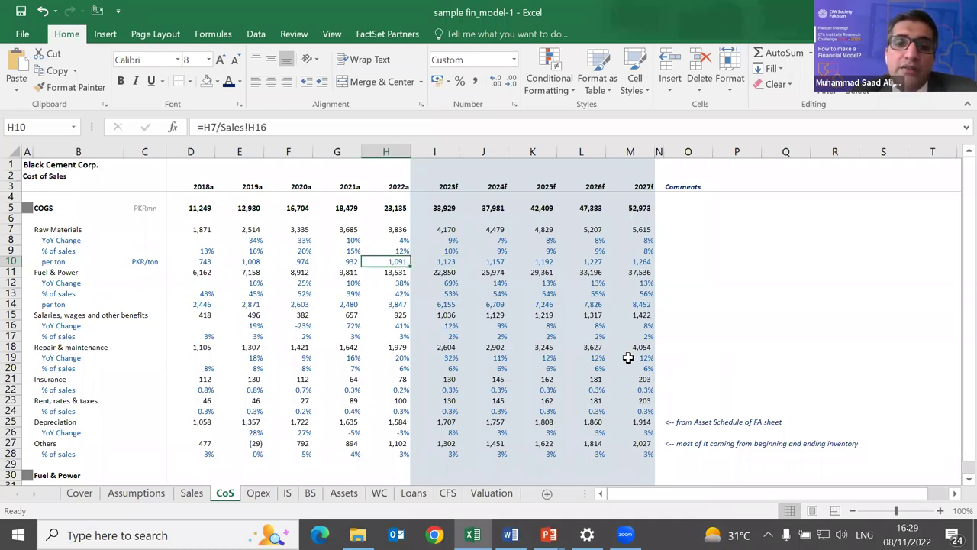
key("Right")
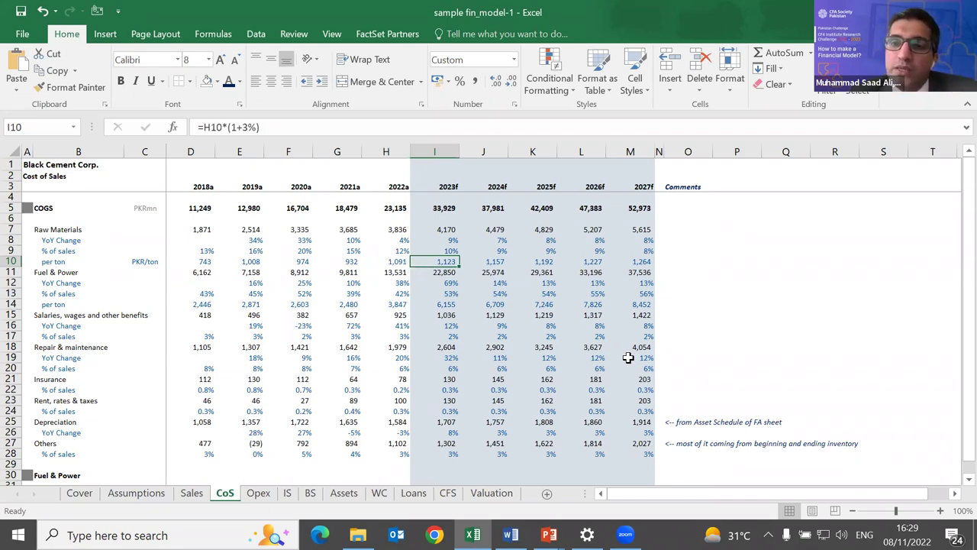
key("Left")
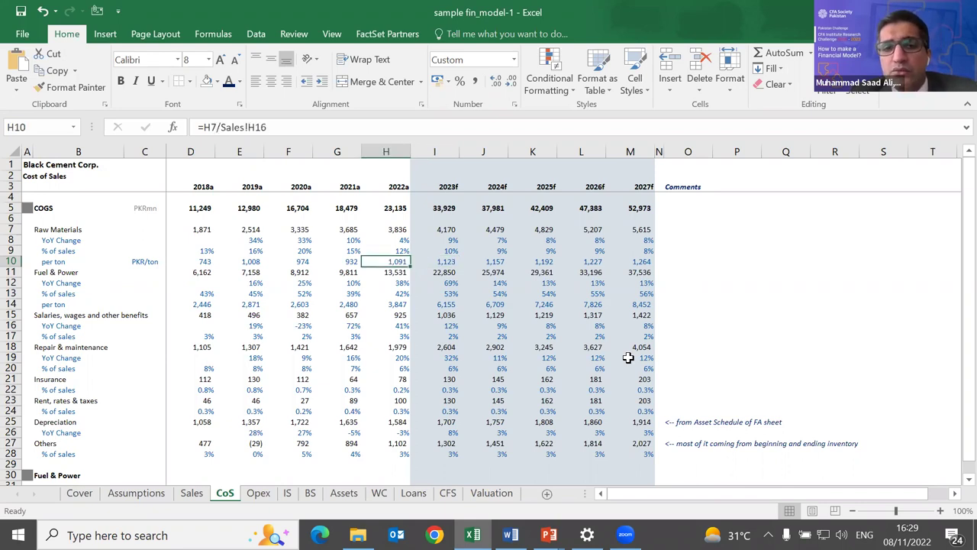
key("shift+Left")
key("shift+Left")
key("shift+Left")
key("shift+Left")
key("shift+Right")
key("Right")
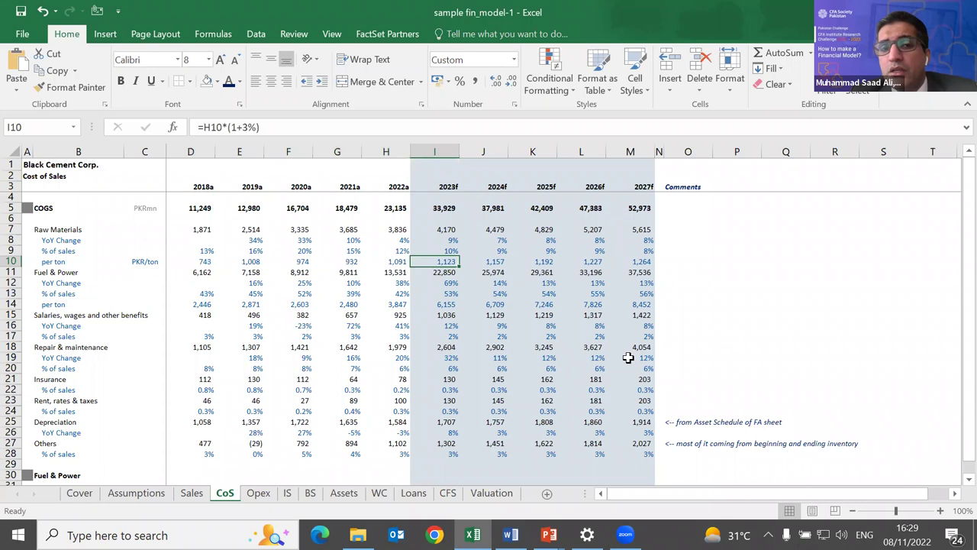
key("F2")
key("Escape")
key("Right")
key("F2")
key("Escape")
key("Right")
key("F2")
key("Escape")
key("Right")
key("F2")
key("Escape")
key("Left")
key("Left")
key("Left")
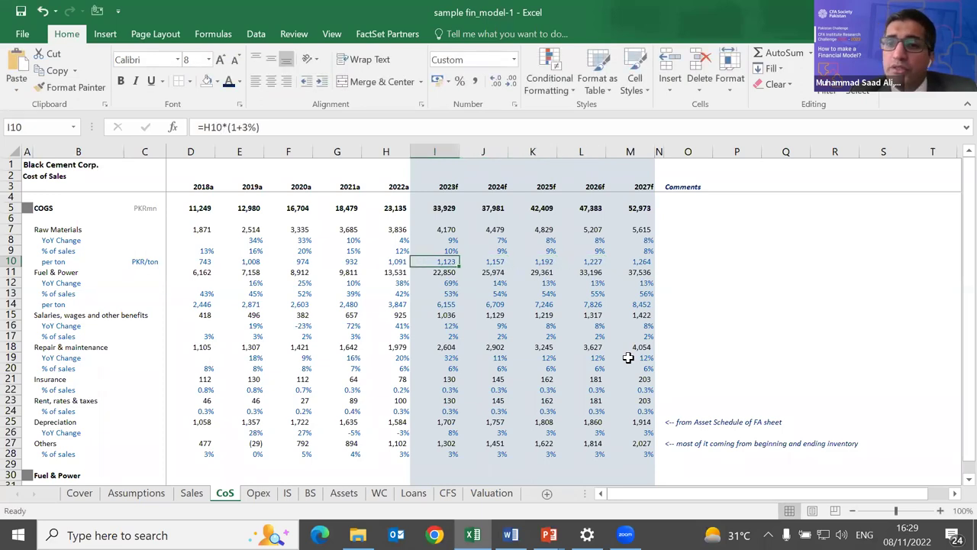
key("Up")
key("Up")
key("Up")
key("F2")
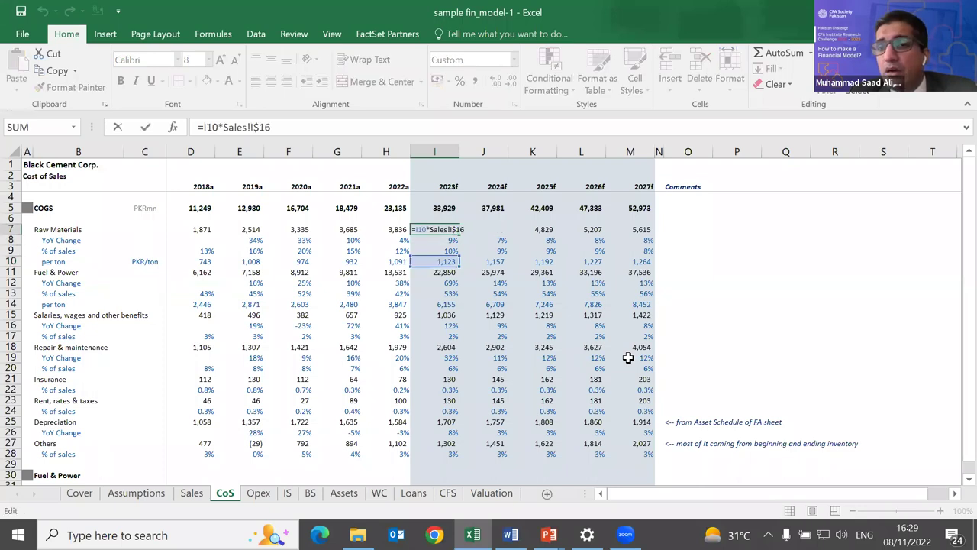
key("Escape")
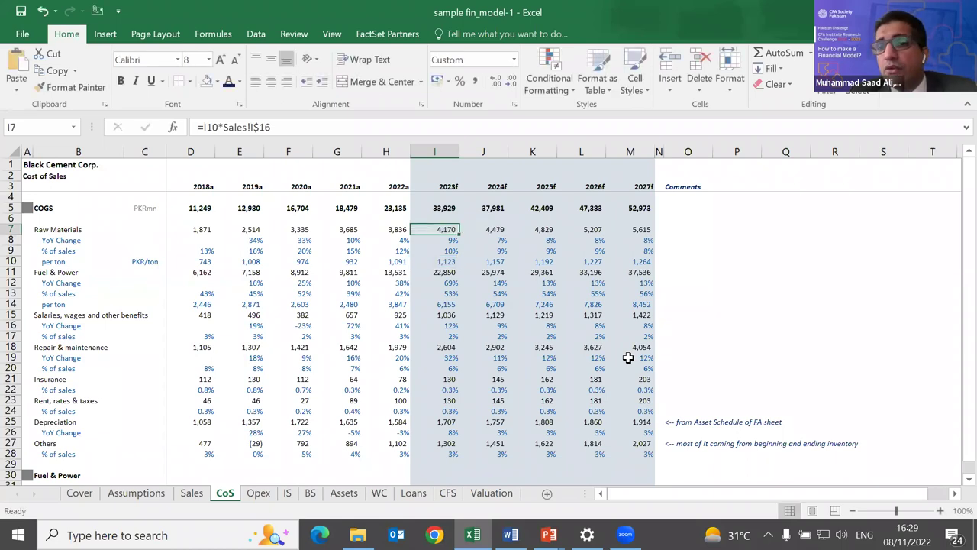
key("Down")
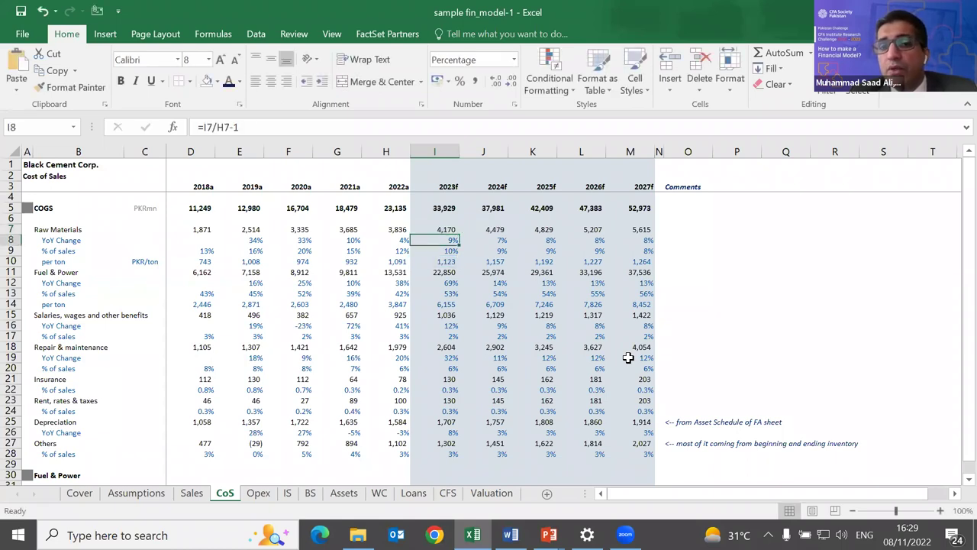
key("Up")
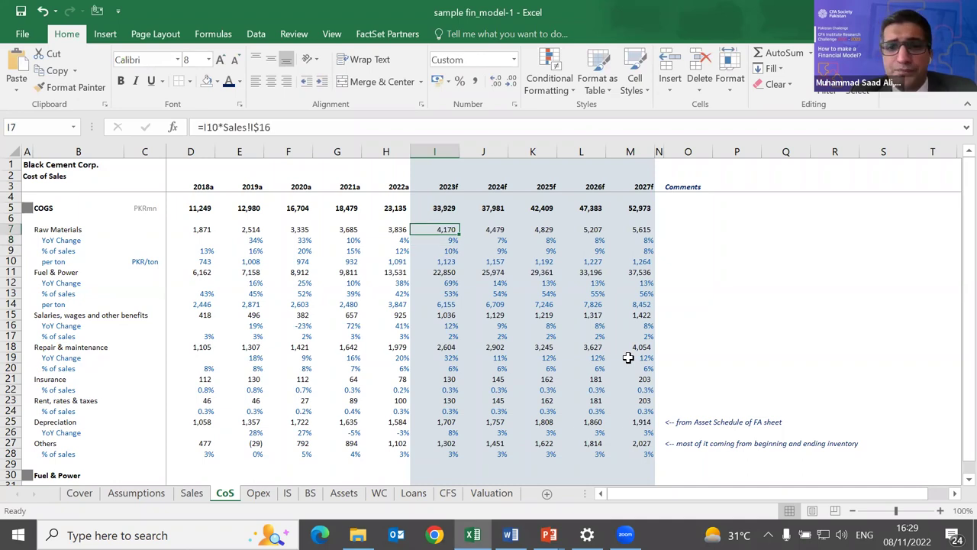
key("Down")
key("Down")
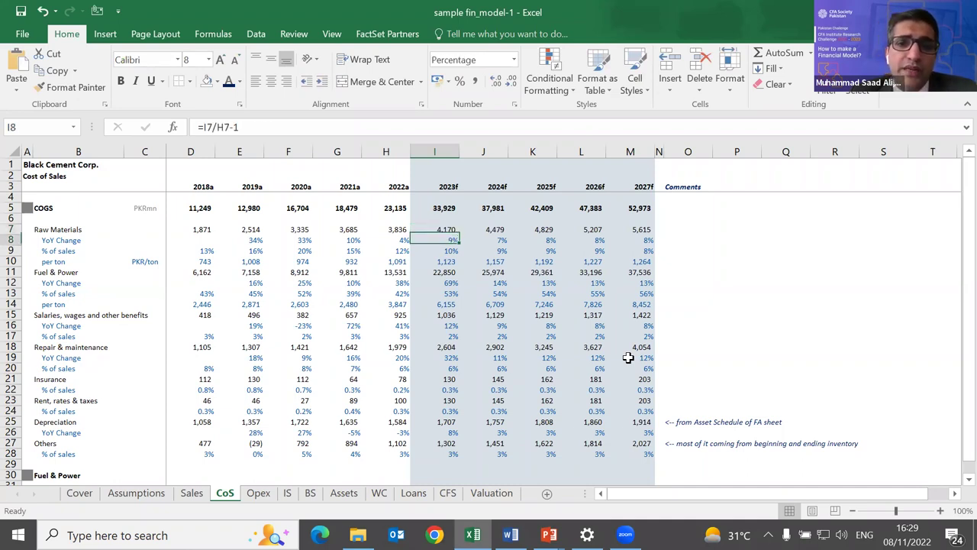
key("Left")
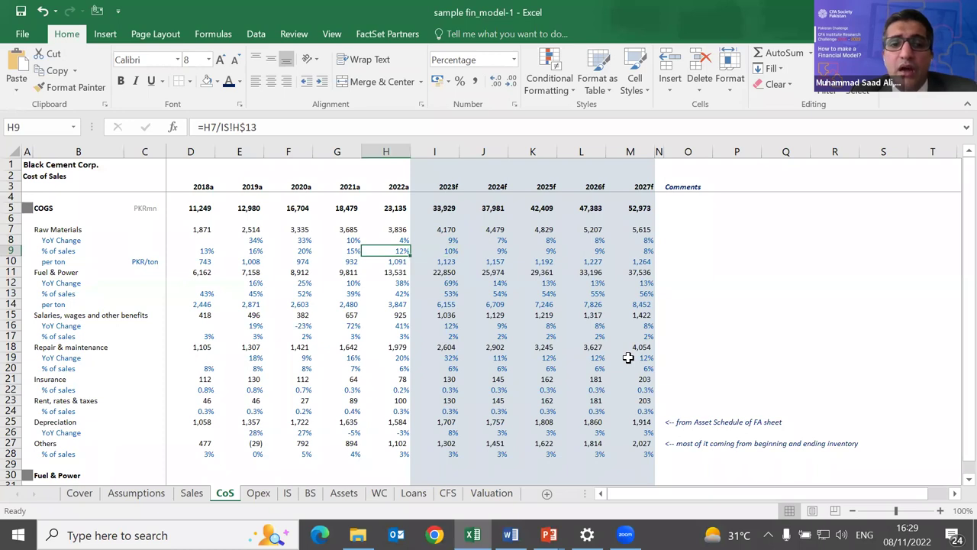
key("shift+Left")
key("shift+Left")
key("shift+Left")
key("shift+Left")
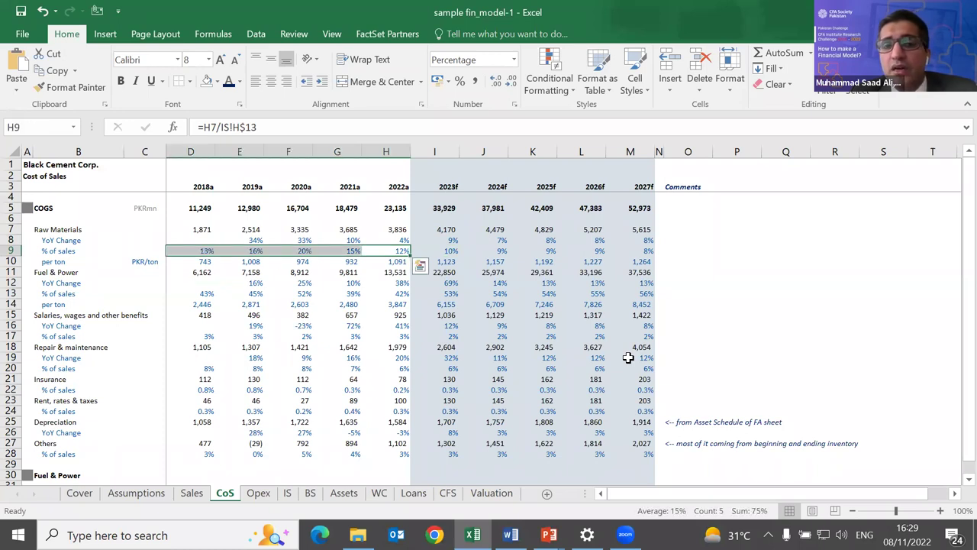
key("Right")
key("Left")
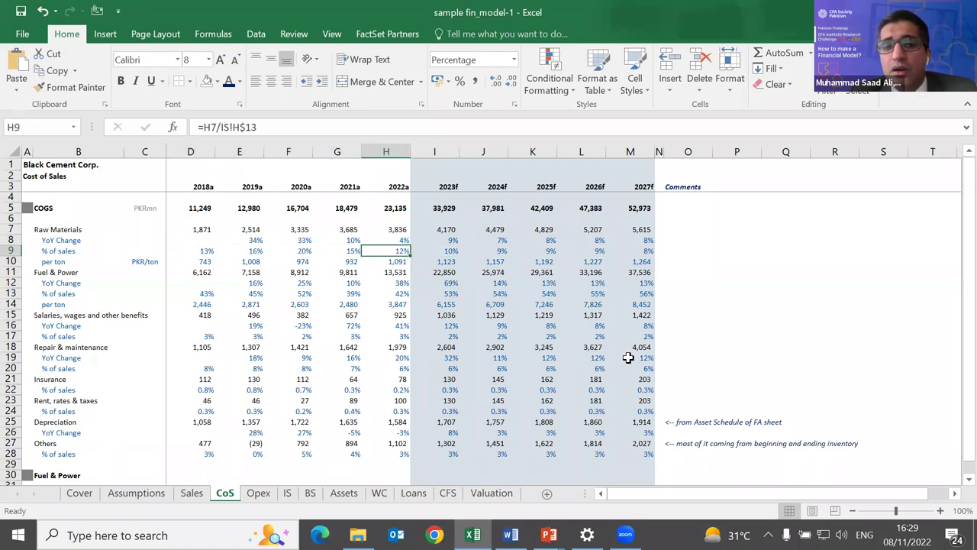
key("shift+Left")
key("shift+Left")
key("shift+Left")
key("shift+Left")
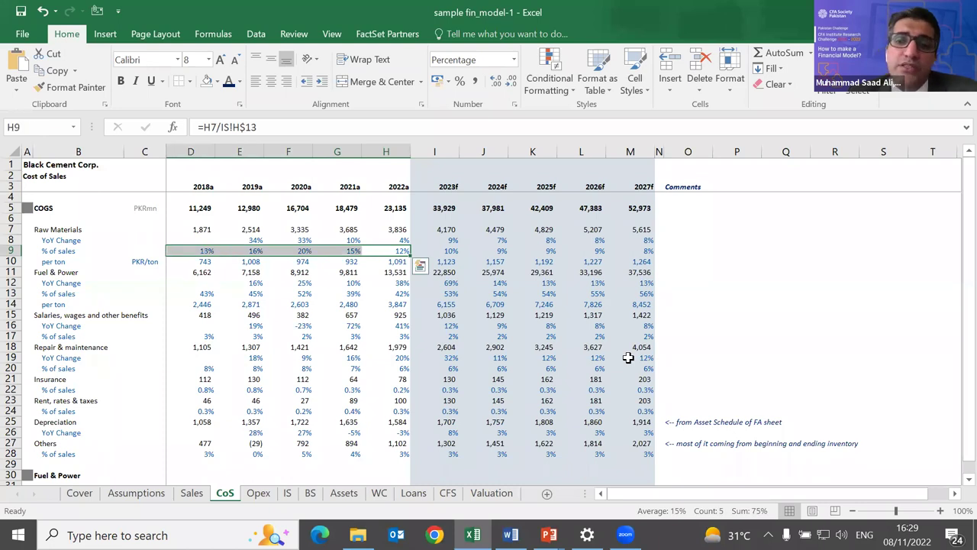
key("Right")
key("Left")
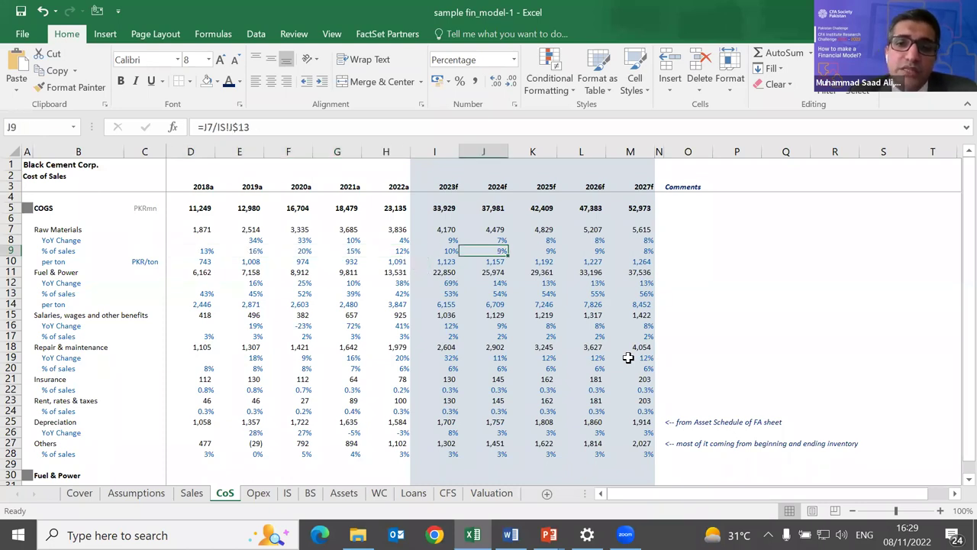
key("Right")
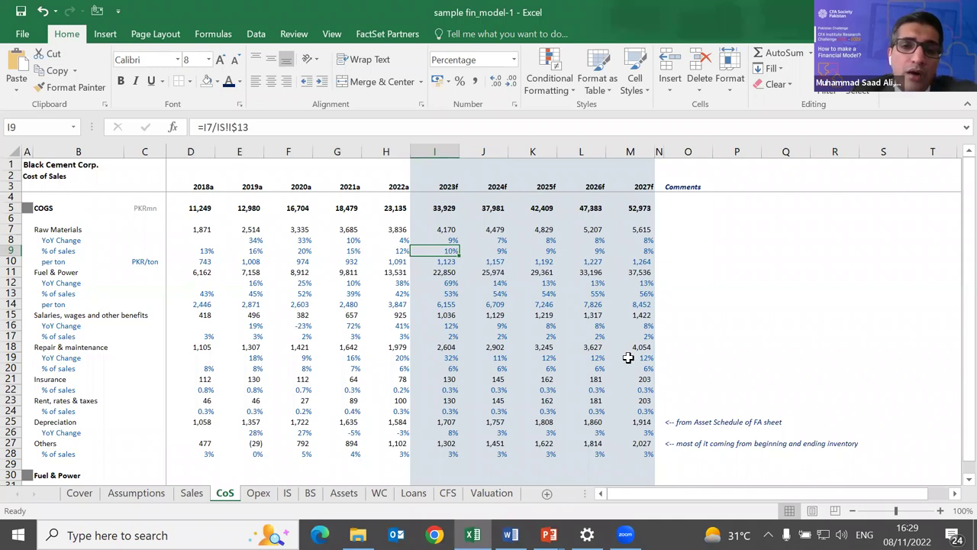
key("Down")
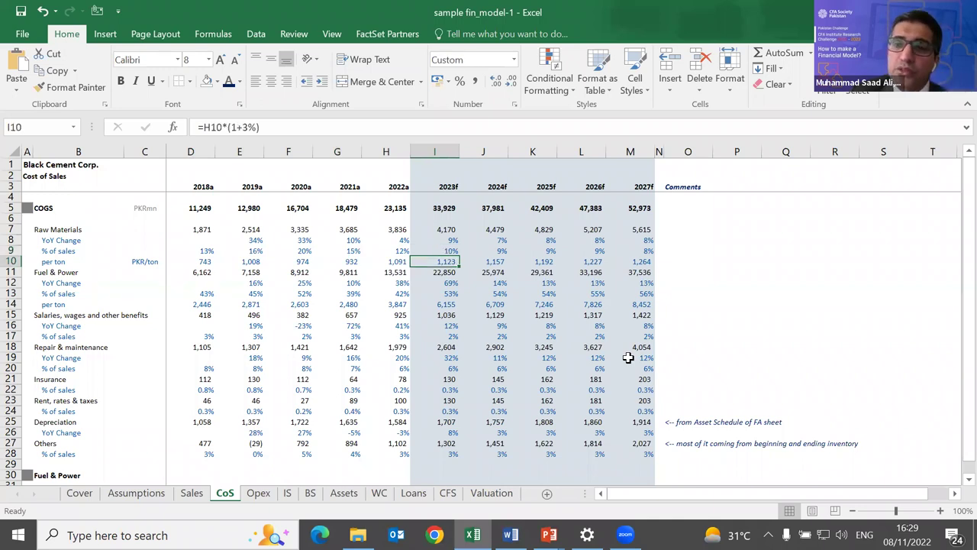
key("Down")
key("Down")
key("Down")
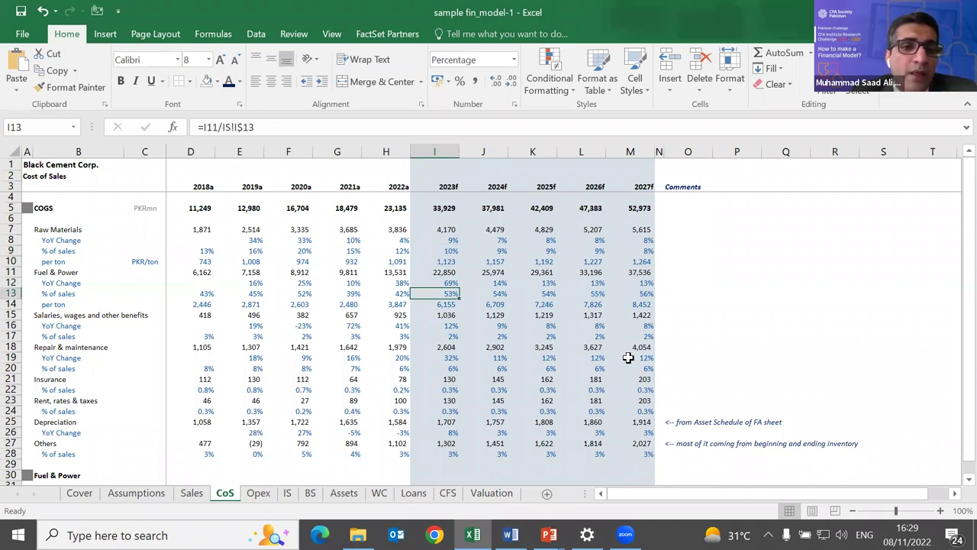
key("Up")
key("Up")
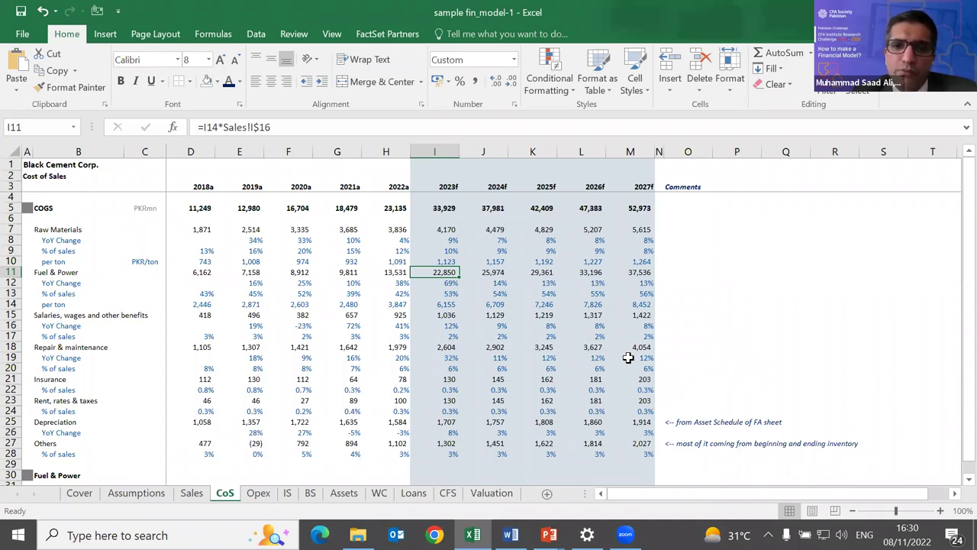
Compare the 2022a and 2023f Fuel & Power cost values in H11 and I11.
key("Left")
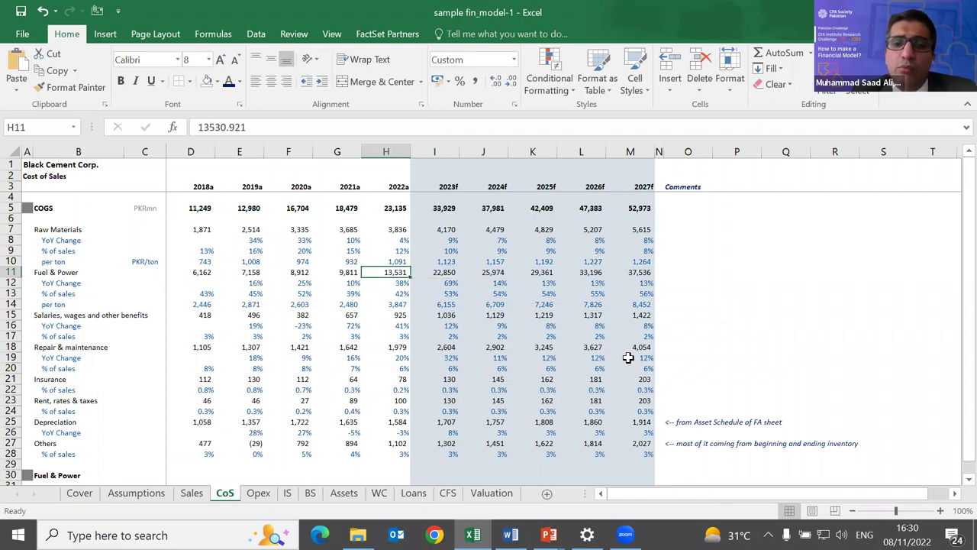
key("Right")
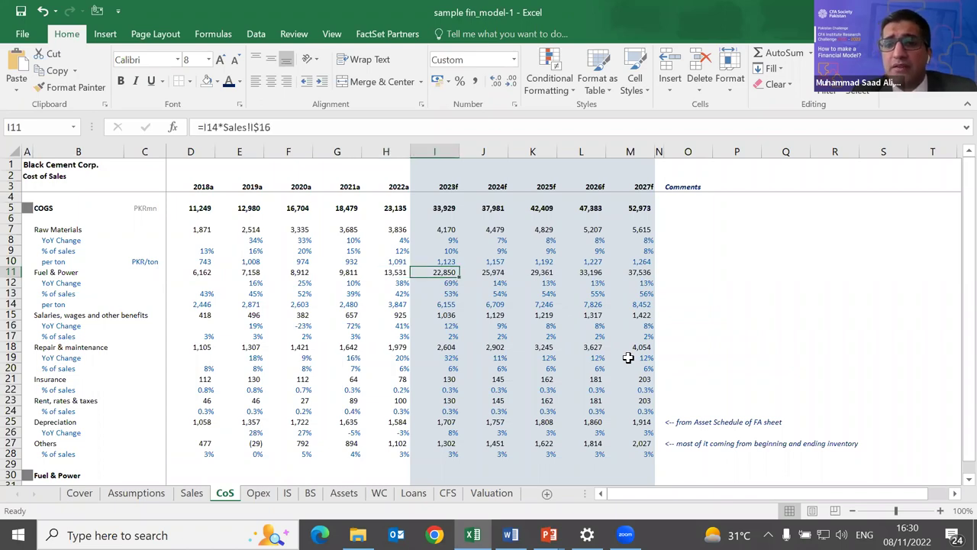
key("Left")
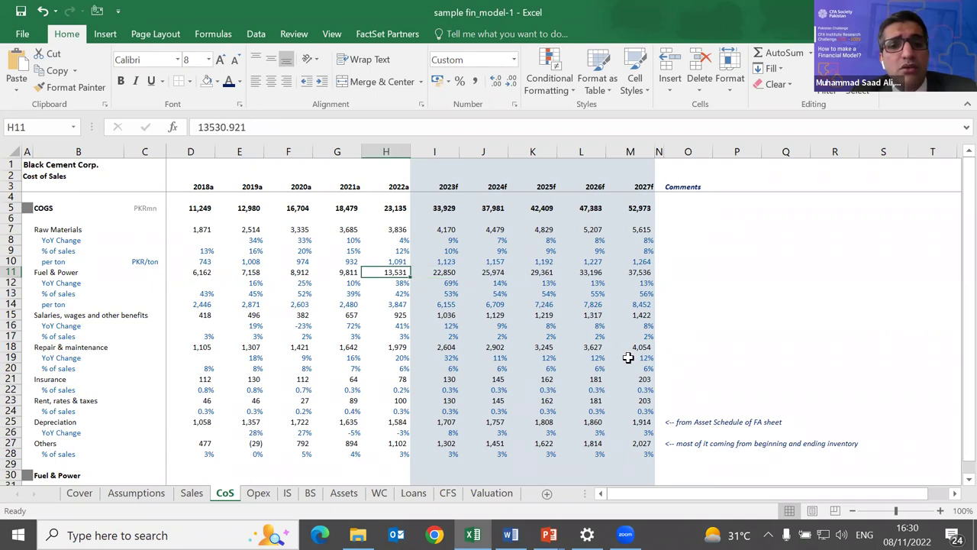
key("Right")
key("Left")
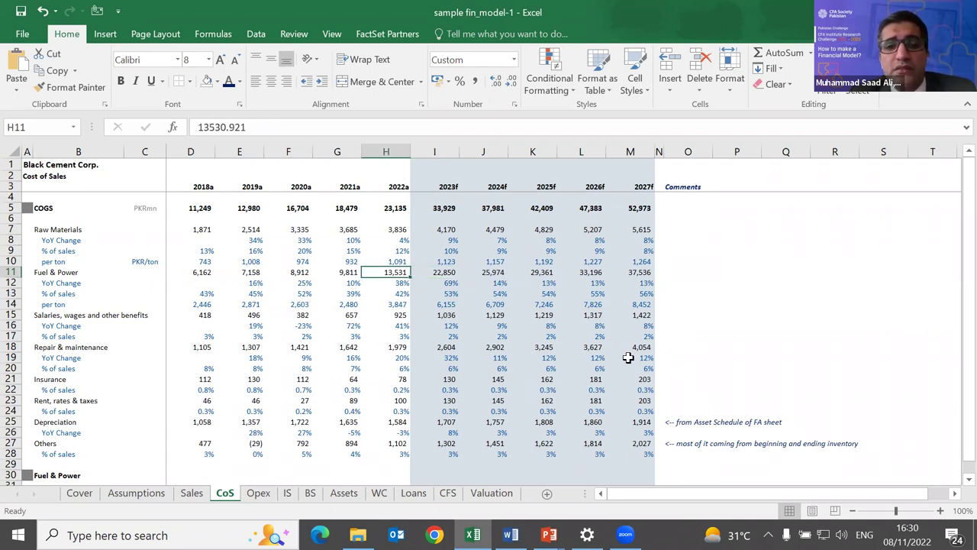
key("shift+Right")
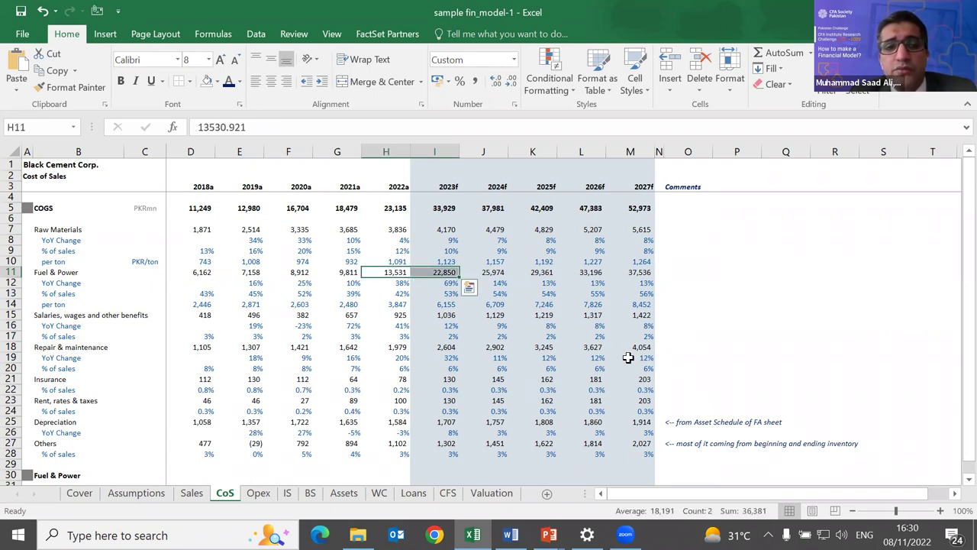
key("Right")
key("shift+Left")
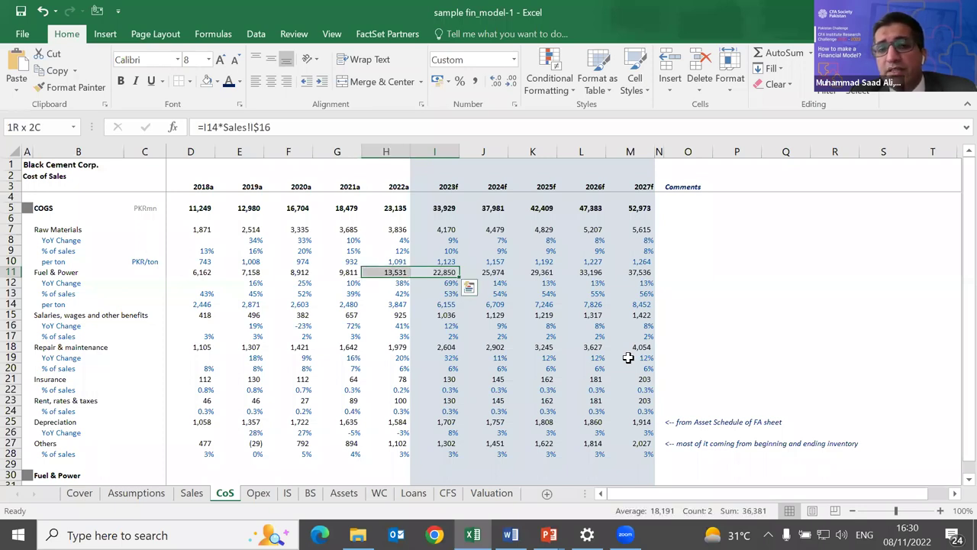
key("shift+Right")
key("Right")
key("Left")
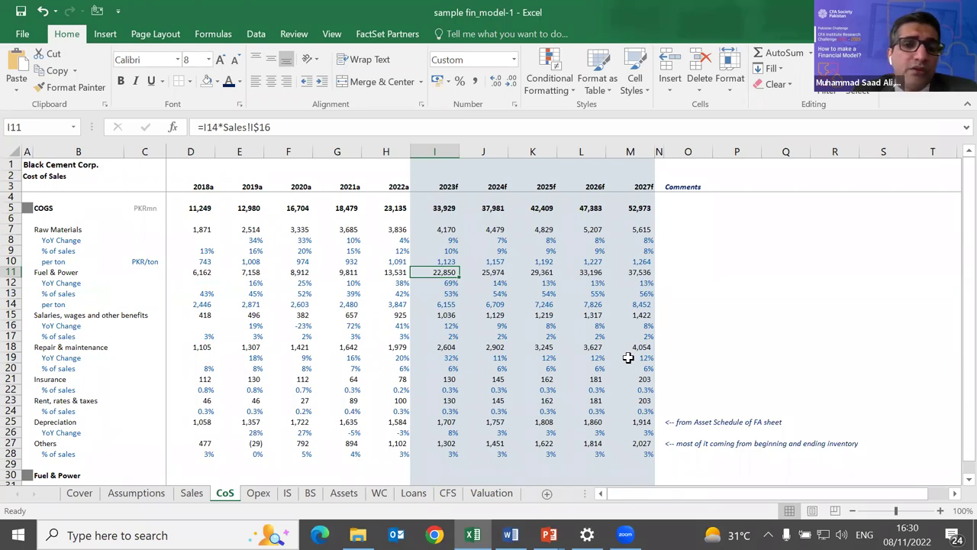
Set 2023f Fuel & Power cost per ton in I14 to =H14*(1+60%), giving 6,155.
key("Down")
key("Down")
key("Down")
type("=H14*(1+60%)")
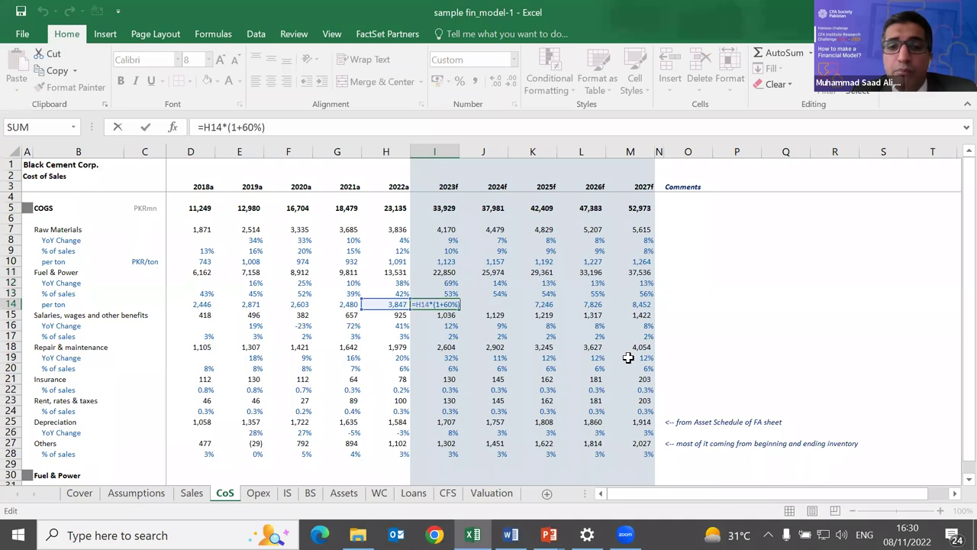
key("ctrl+Return")
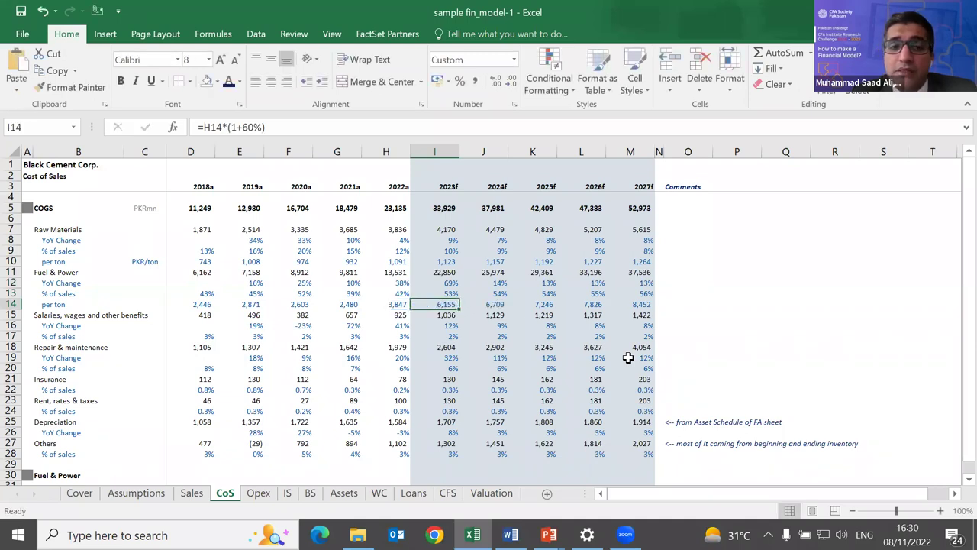
key("Up")
key("Up")
key("Up")
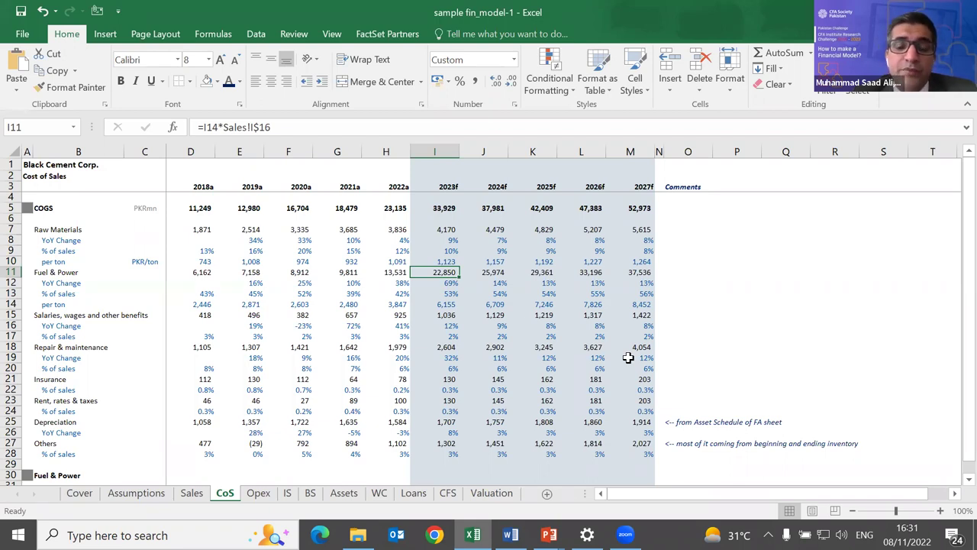
key("Down")
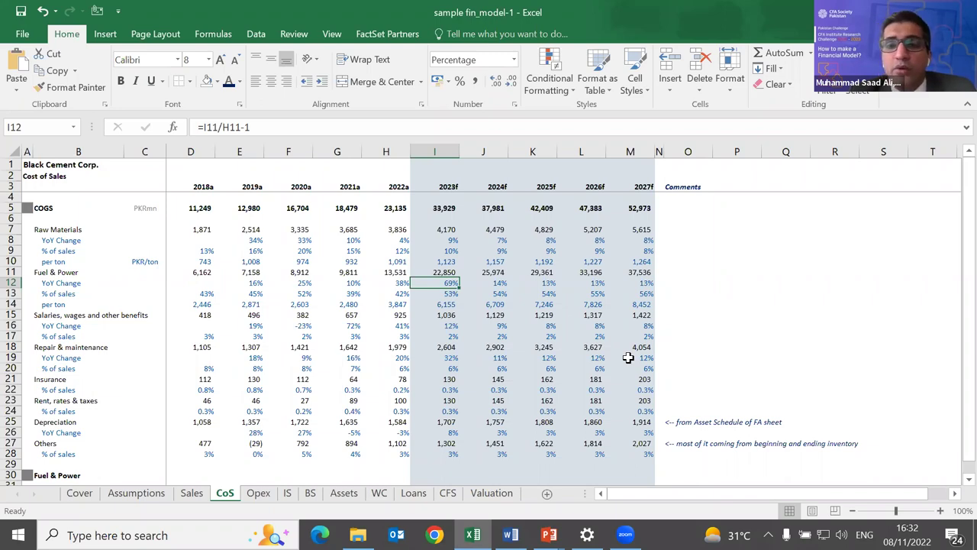
key("Down")
key("Down")
key("Down")
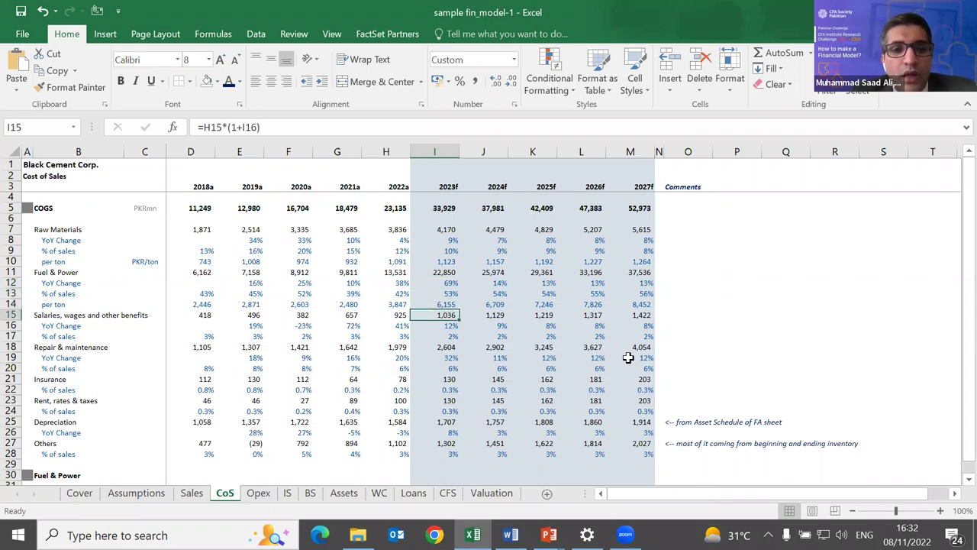
key("Up")
key("Up")
key("Up")
key("Up")
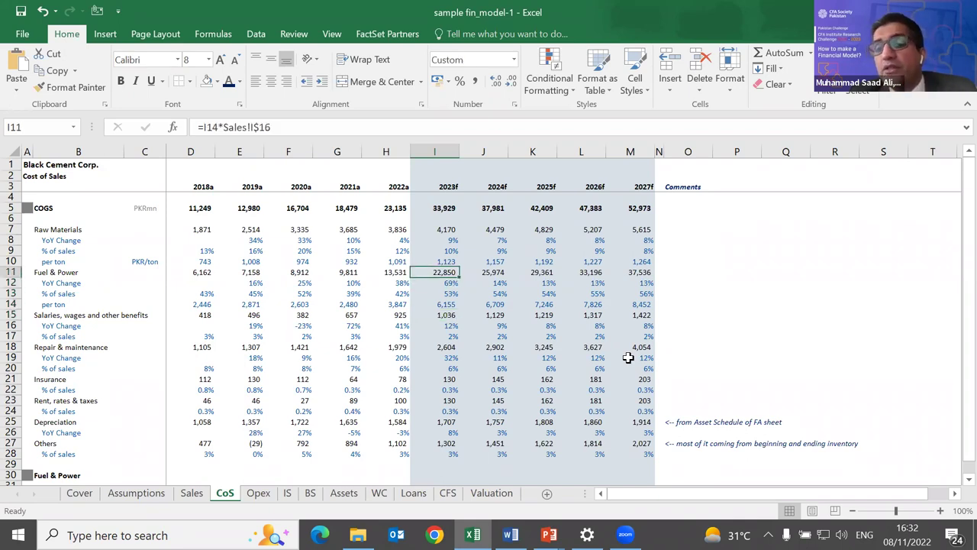
key("Down")
key("Down")
key("Down")
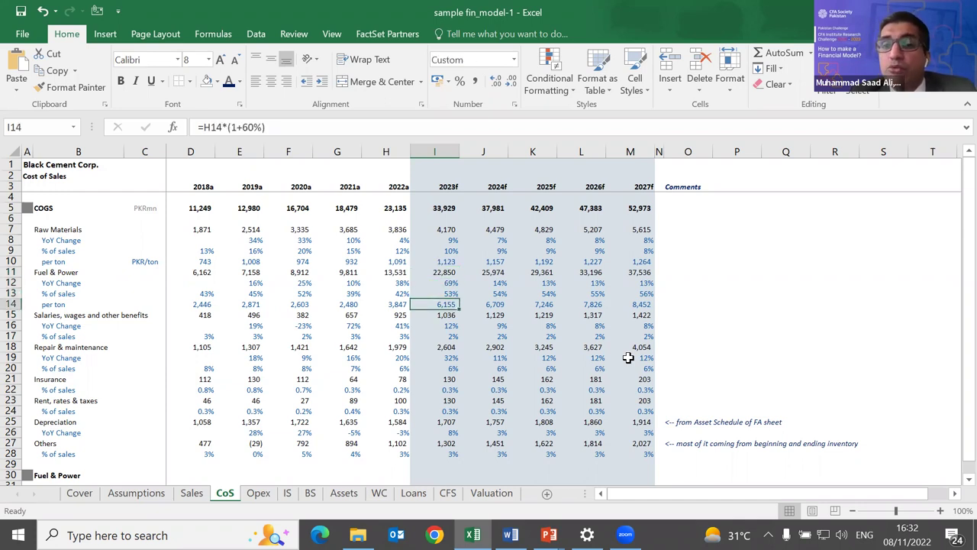
key("Down")
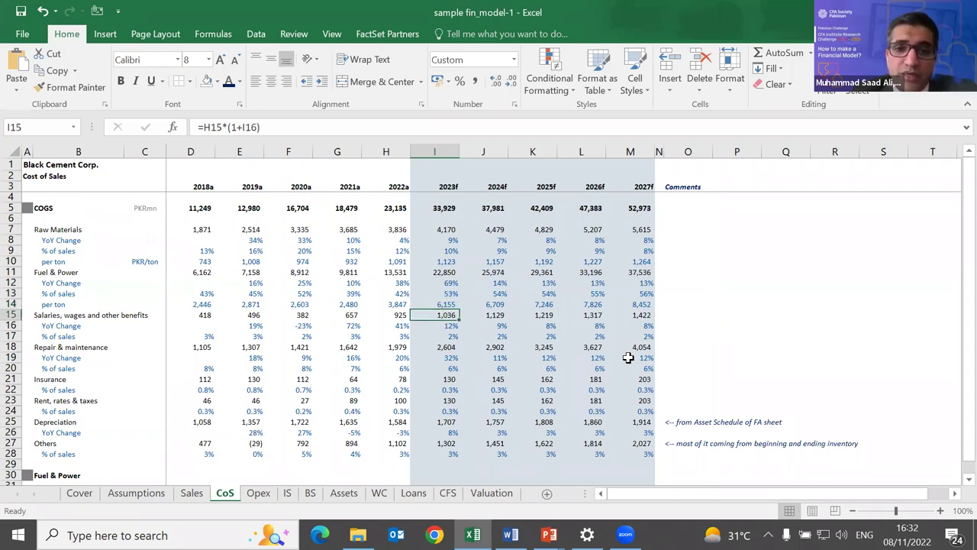
key("F2")
key("Escape")
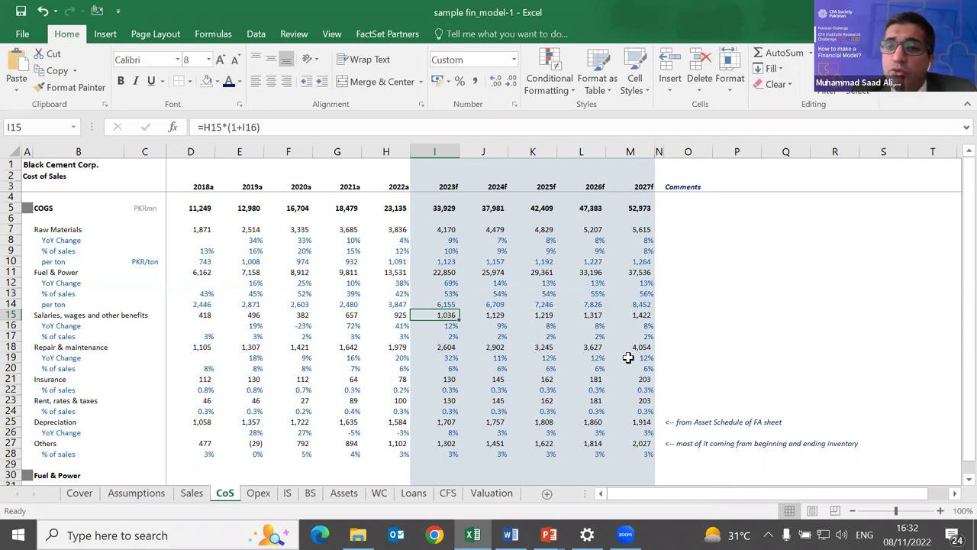
key("Down")
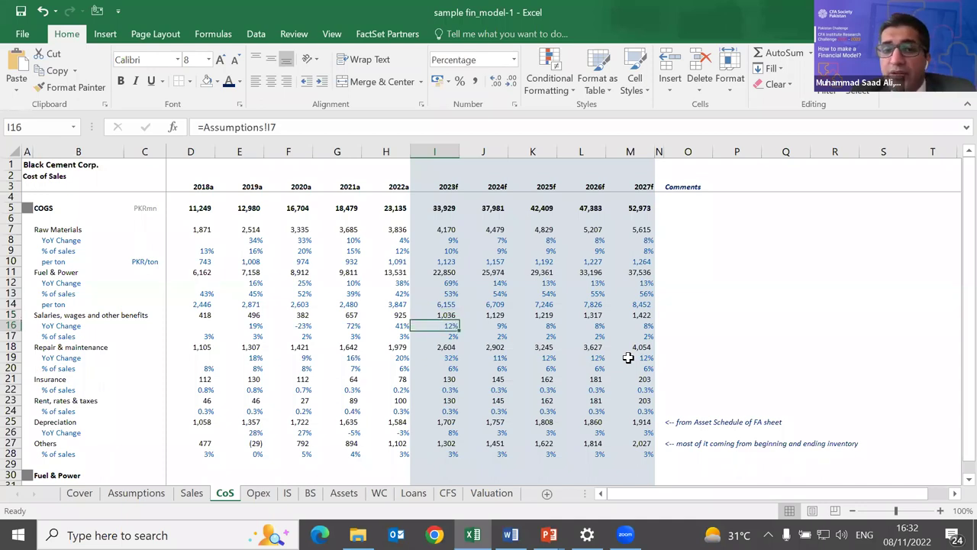
key("Up")
key("Down")
key("Down")
key("Down")
key("Down")
key("Down")
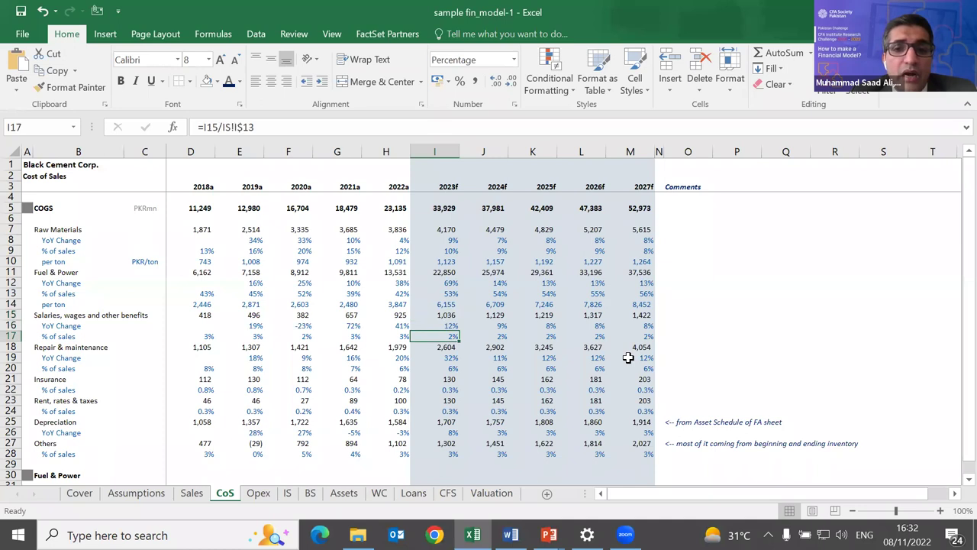
key("Left")
key("shift+Left")
key("shift+Left")
key("shift+Left")
key("shift+Left")
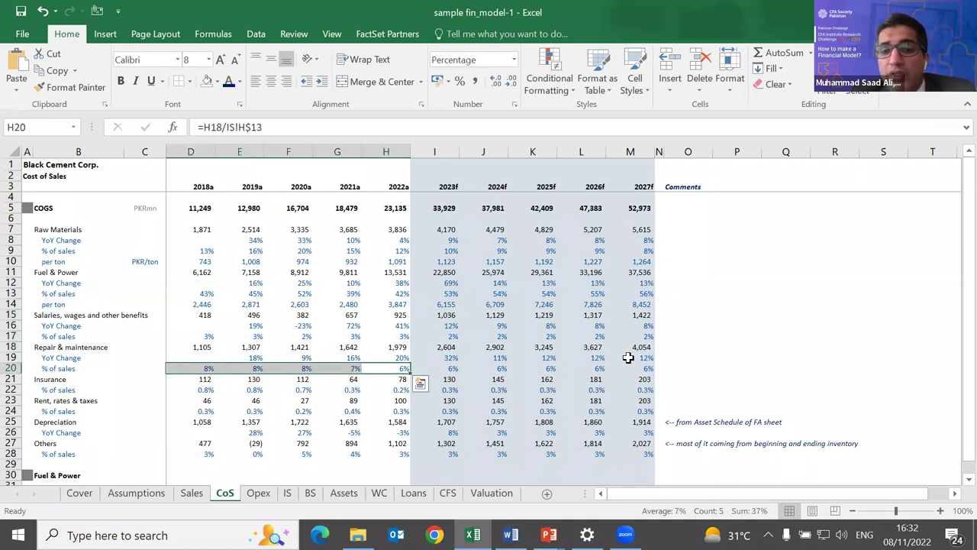
key("Right")
key("Left")
key("shift+Left")
key("shift+Left")
key("shift+Left")
key("shift+Left")
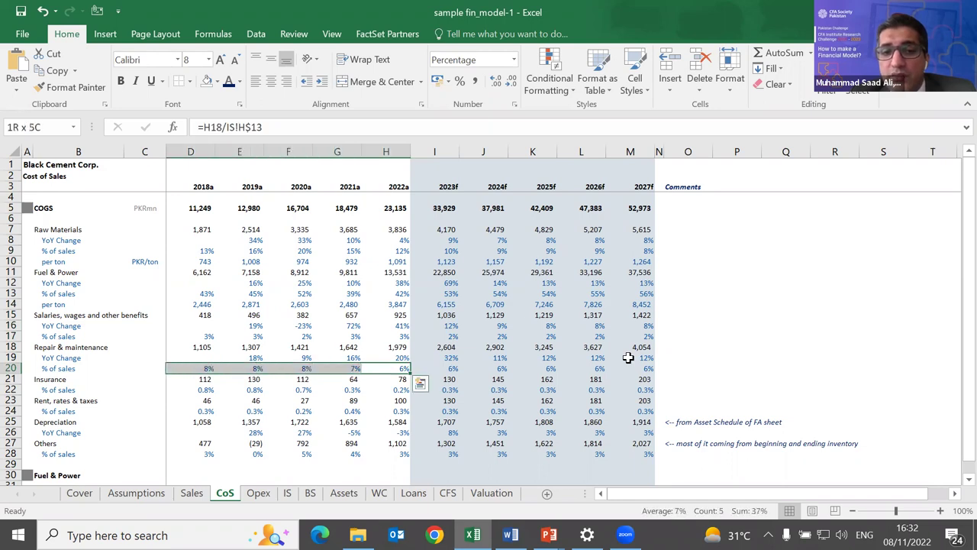
key("Right")
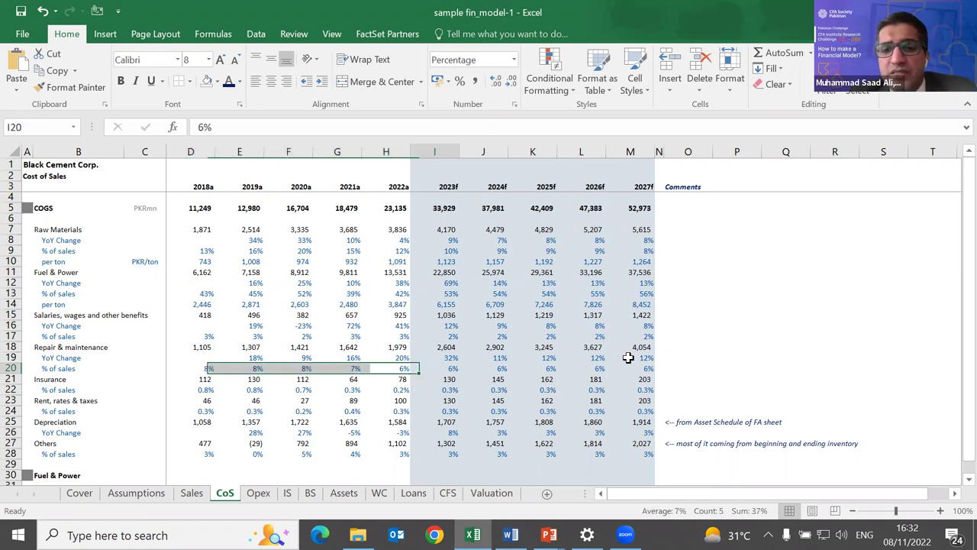
key("shift+Right")
key("shift+Right")
key("shift+Right")
key("shift+Right")
key("shift+Left")
key("shift+Left")
key("shift+Left")
key("shift+Left")
key("F2")
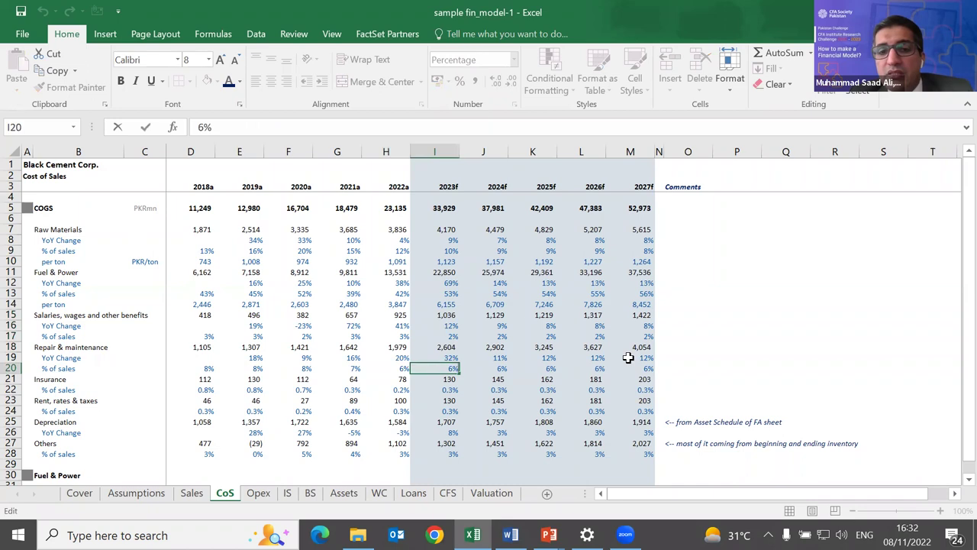
key("Escape")
key("Right")
key("Right")
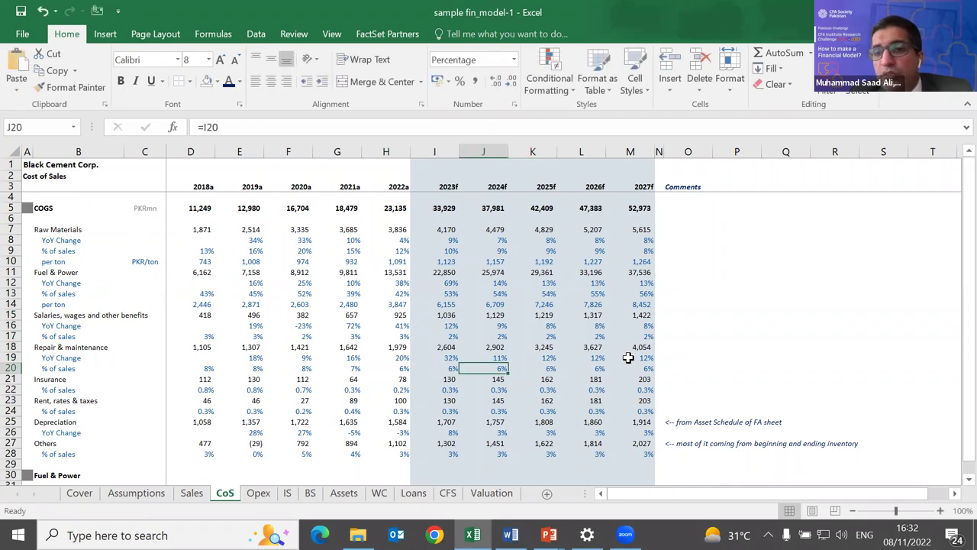
key("Up")
key("Up")
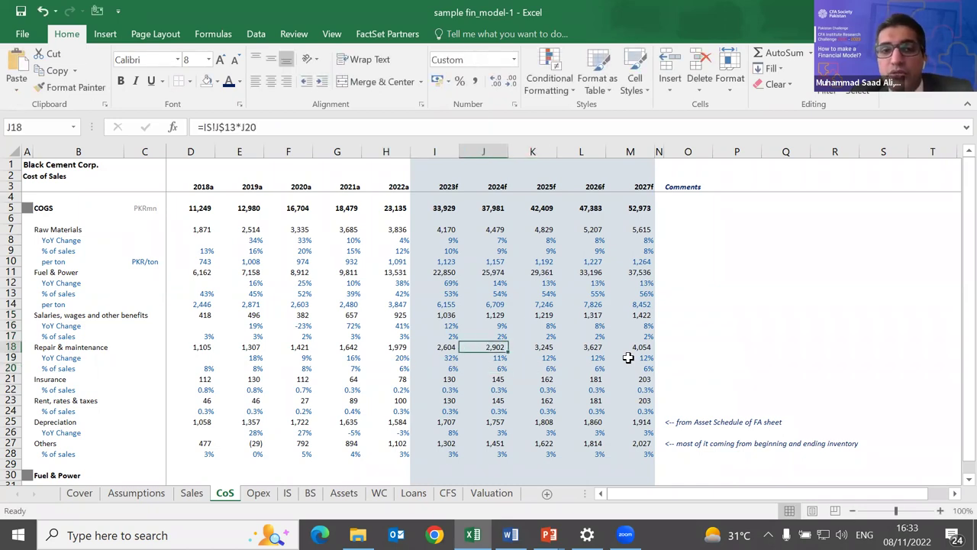
key("Down")
key("Down")
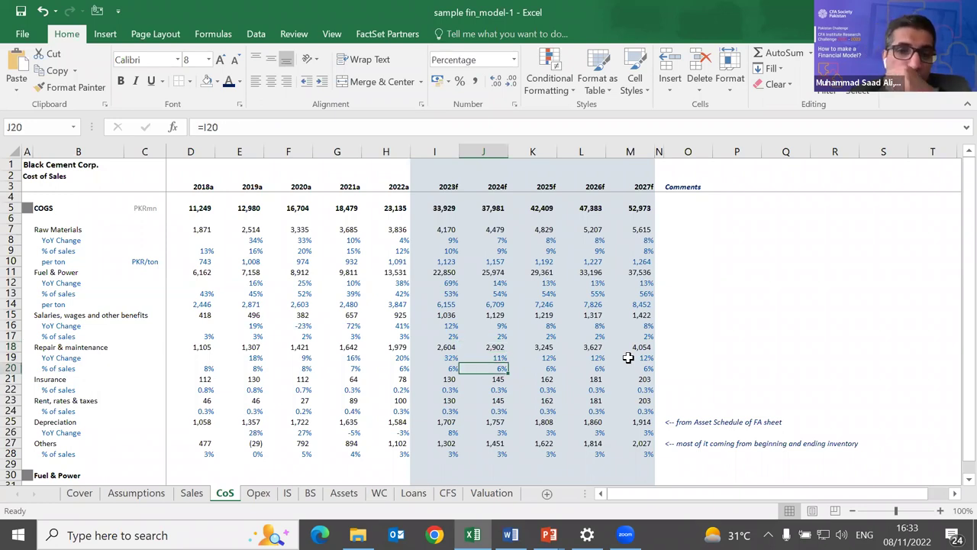
key("Down")
key("Down")
key("Down")
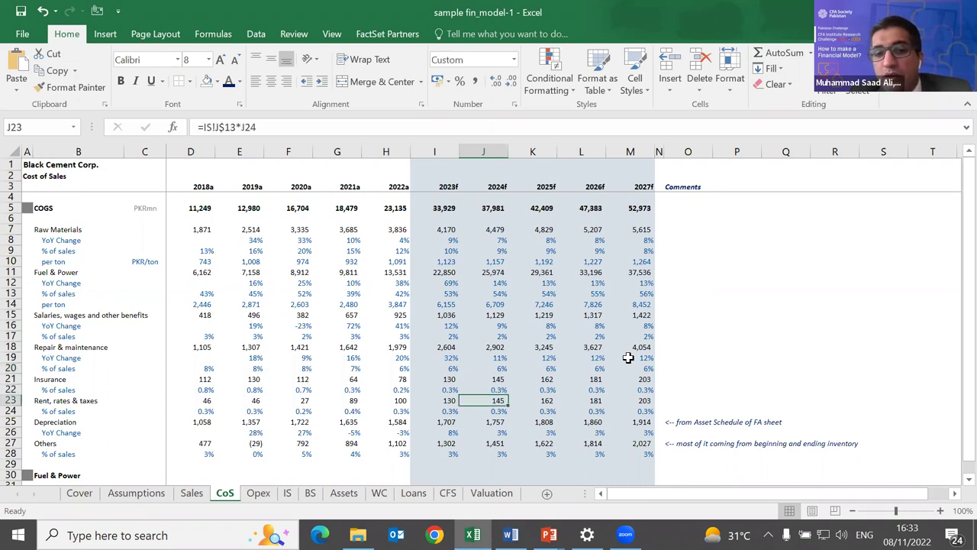
key("Down")
key("Down")
key("Down")
key("Down")
key("Down")
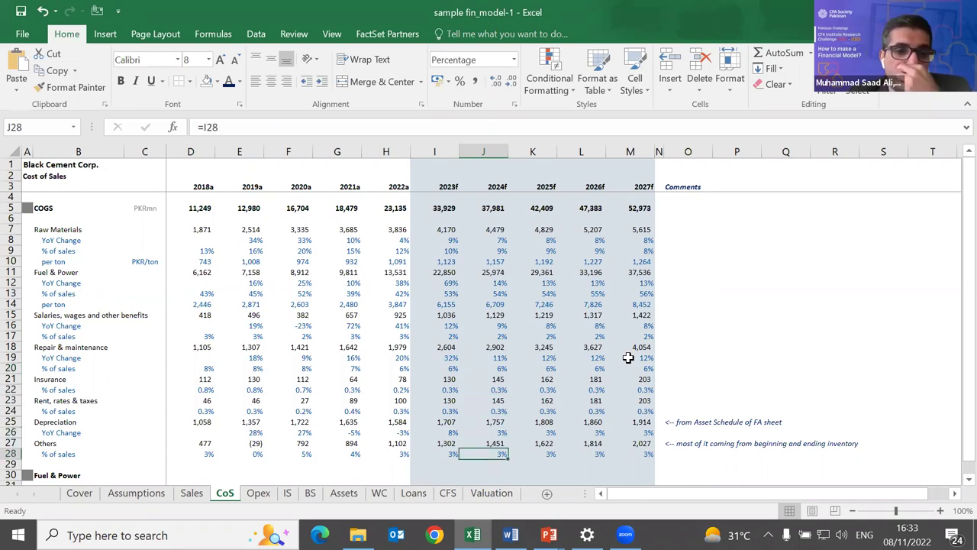
key("Up")
key("Up")
key("Up")
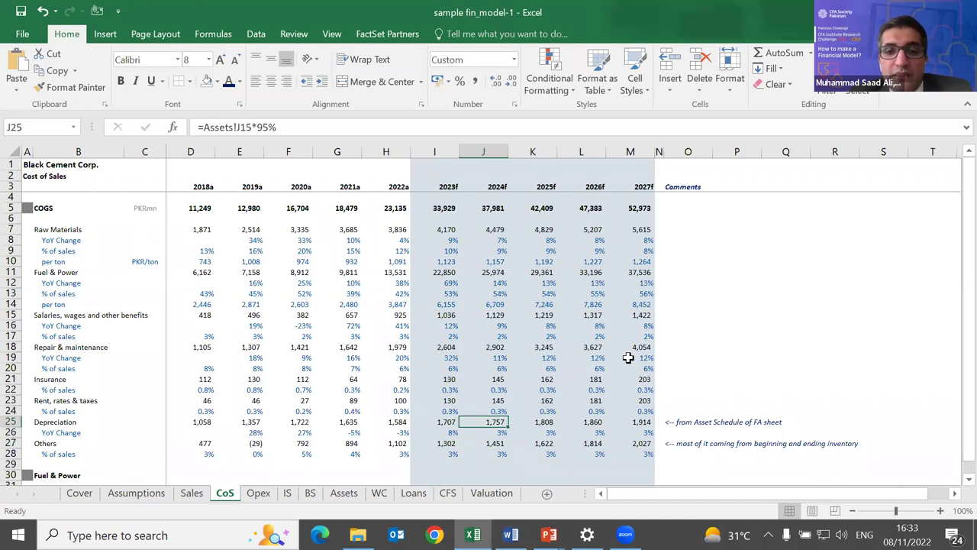
Select and compare the 2023–2027 depreciation forecasts in I25:M25.
key("Left")
key("shift+Right")
key("shift+Right")
key("shift+Right")
key("shift+Right")
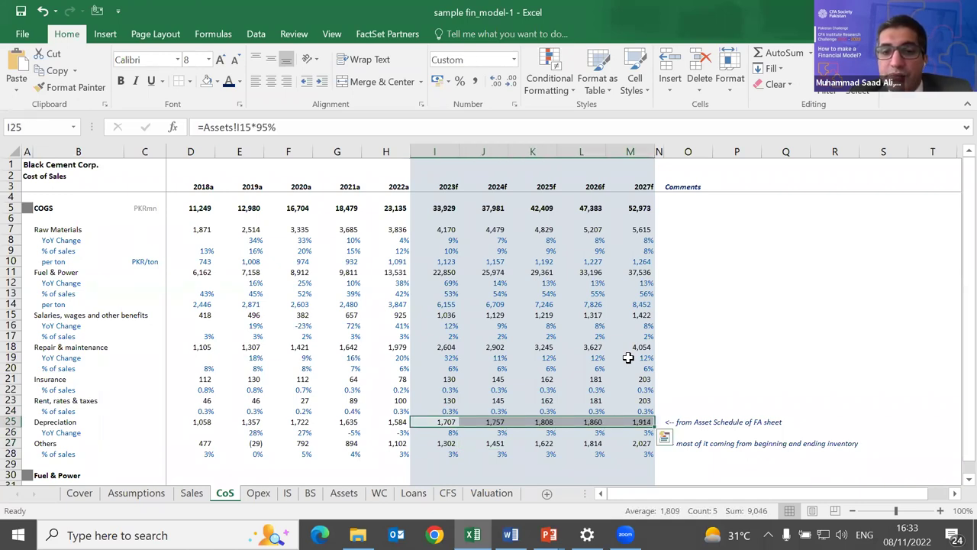
key("shift+Left")
key("shift+Left")
key("shift+Left")
key("shift+Left")
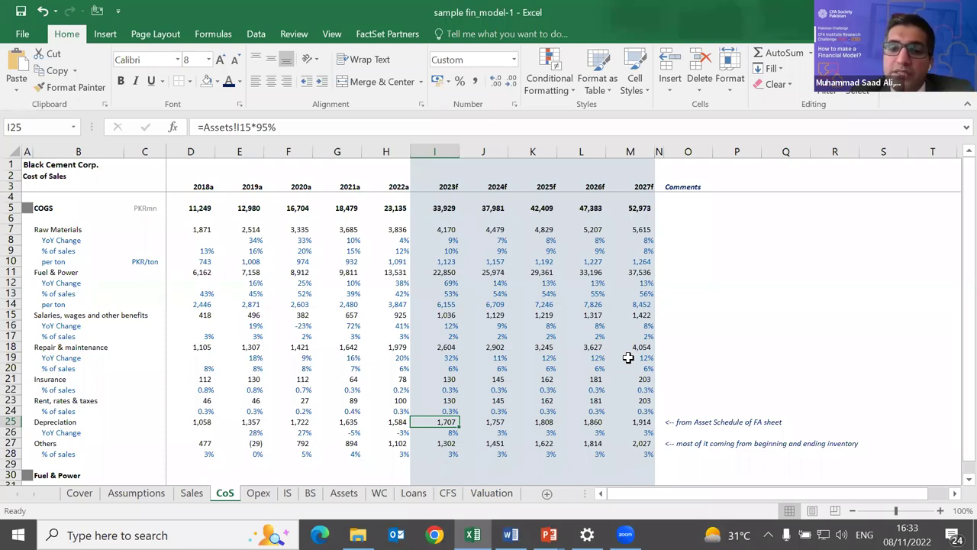
key("Right")
key("Right")
key("Left")
key("Left")
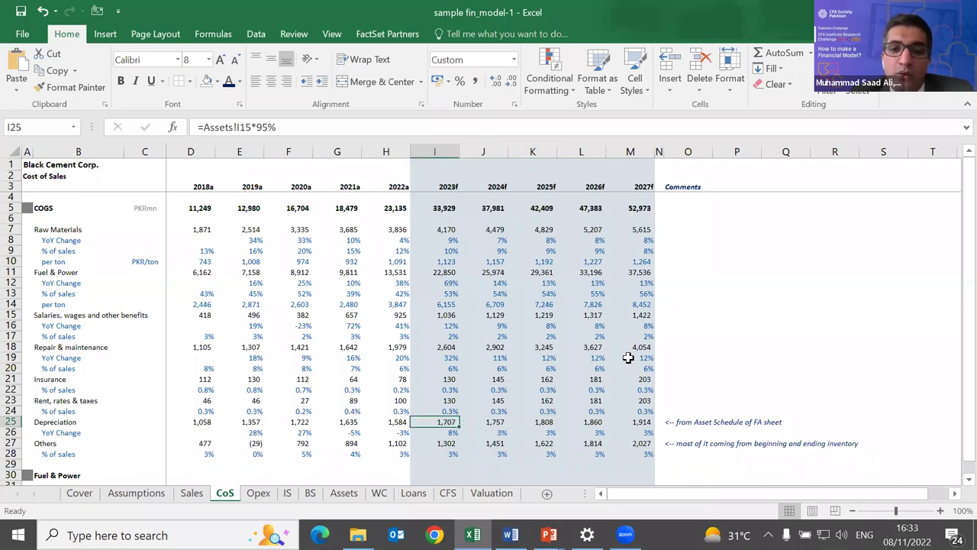
key("shift+Right")
key("shift+Right")
key("shift+Right")
key("shift+Right")
key("Right")
key("Right")
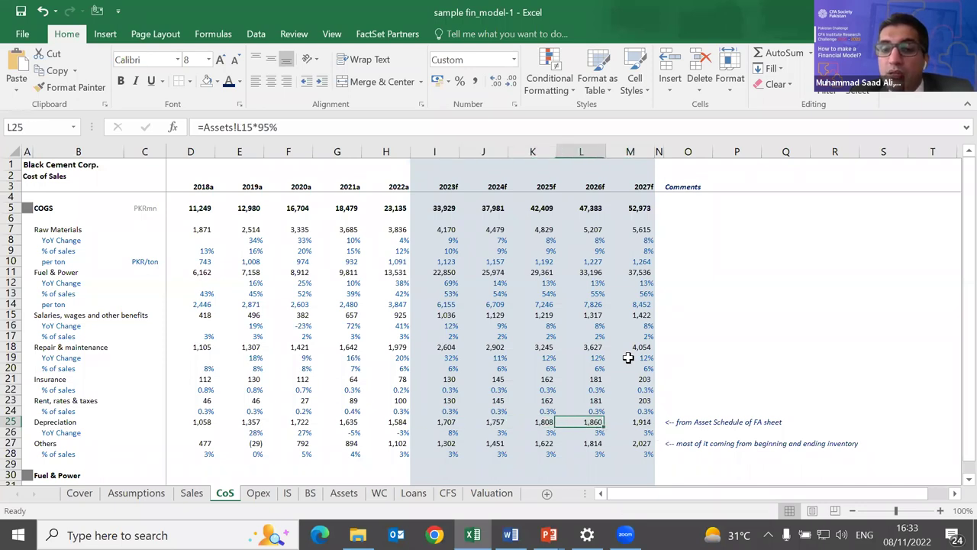
key("Right")
key("Right")
Inspect the 2027 and 2023 depreciation formulas, leaving them unchanged.
key("F2")
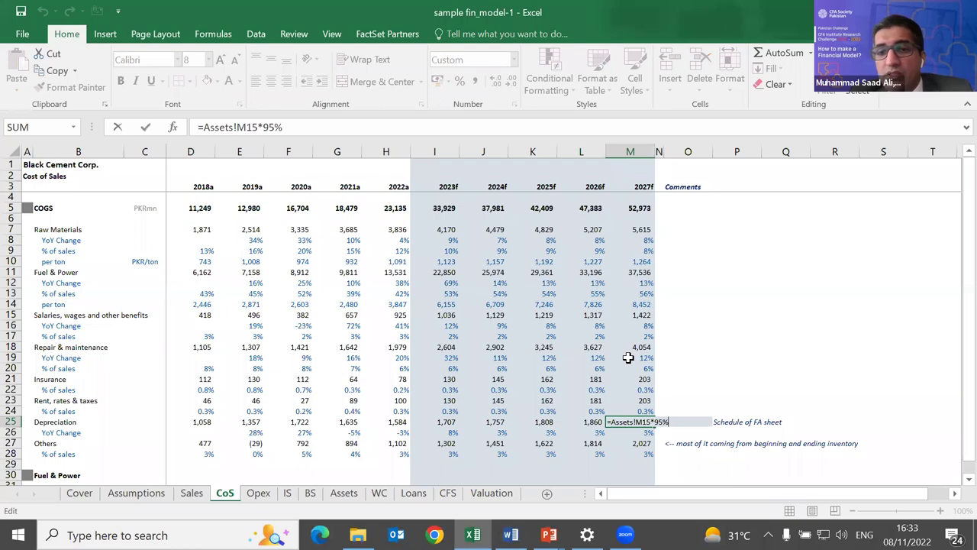
key("Escape")
key("F2")
key("Escape")
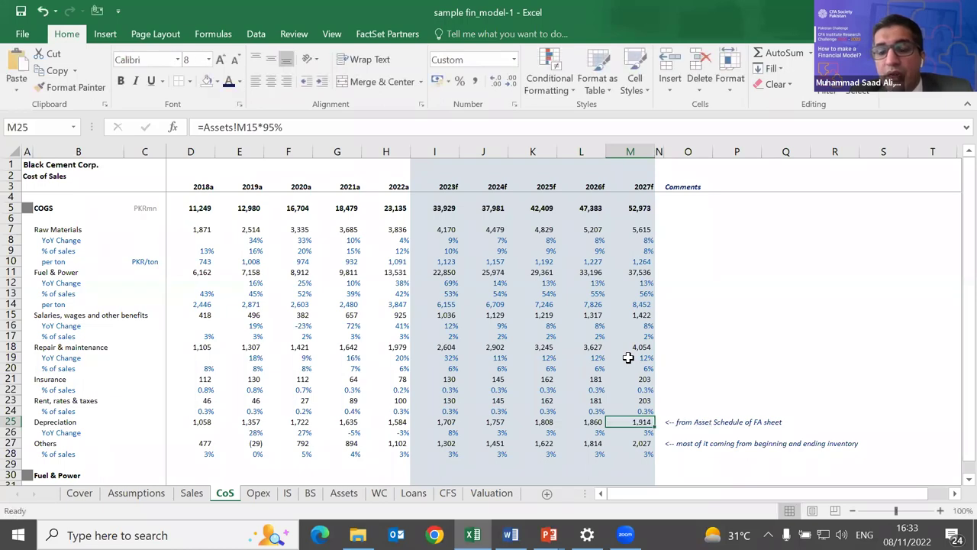
key("Left")
key("Left")
key("Left")
key("Left")
key("F2")
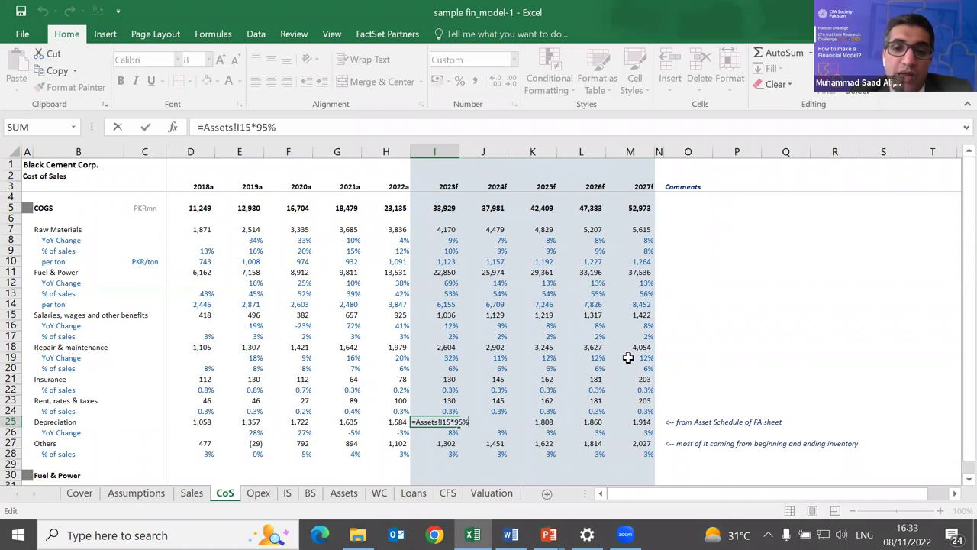
key("Escape")
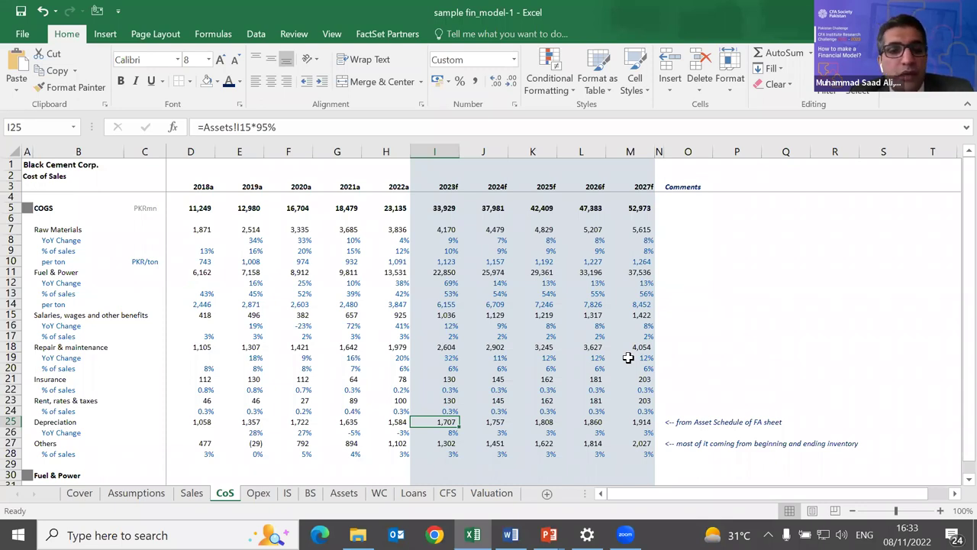
On the IS sheet, check 2023 gross profit and admin/selling expense links, then return to CoS.
key("ctrl+Page_Down")
key("ctrl+Page_Down")
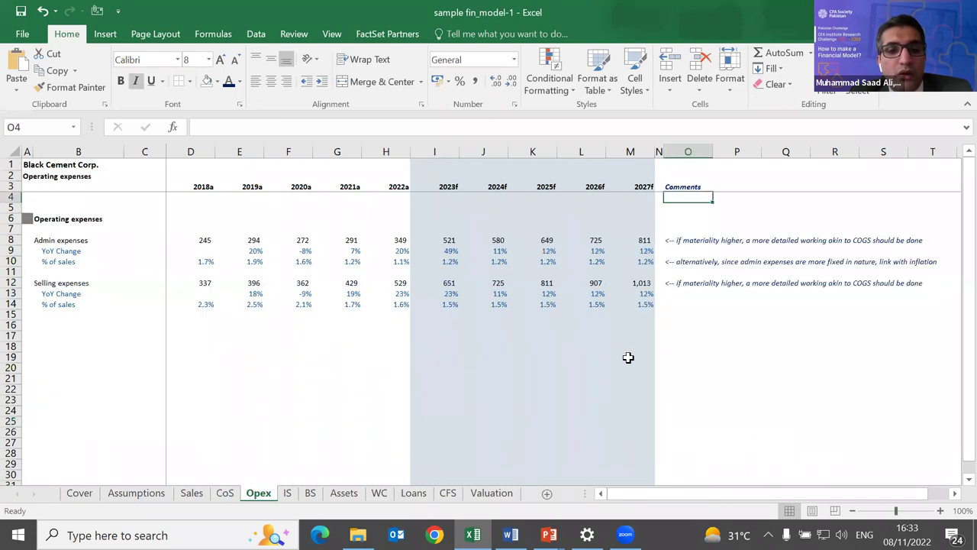
key("Up")
key("Up")
key("Down")
key("Down")
key("Down")
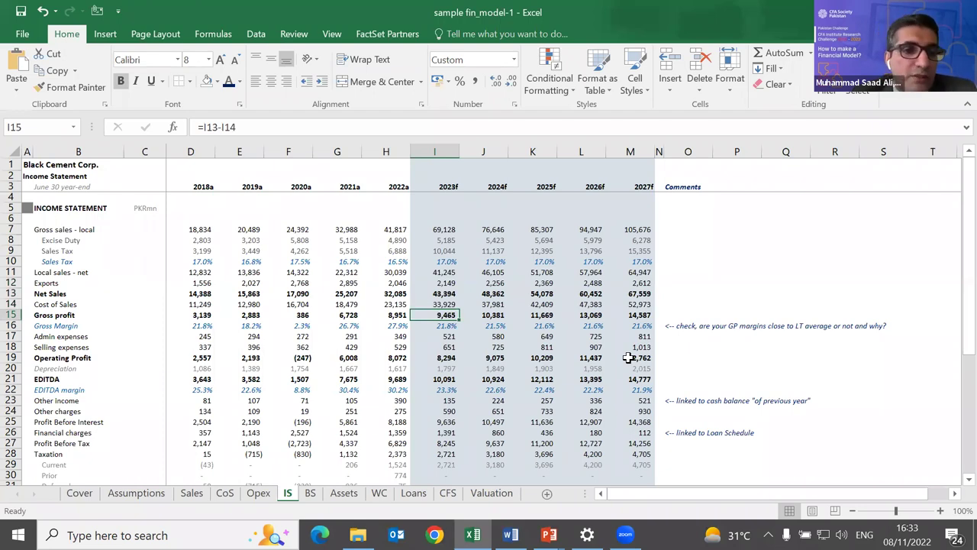
key("Down")
key("Down")
key("shift+Down")
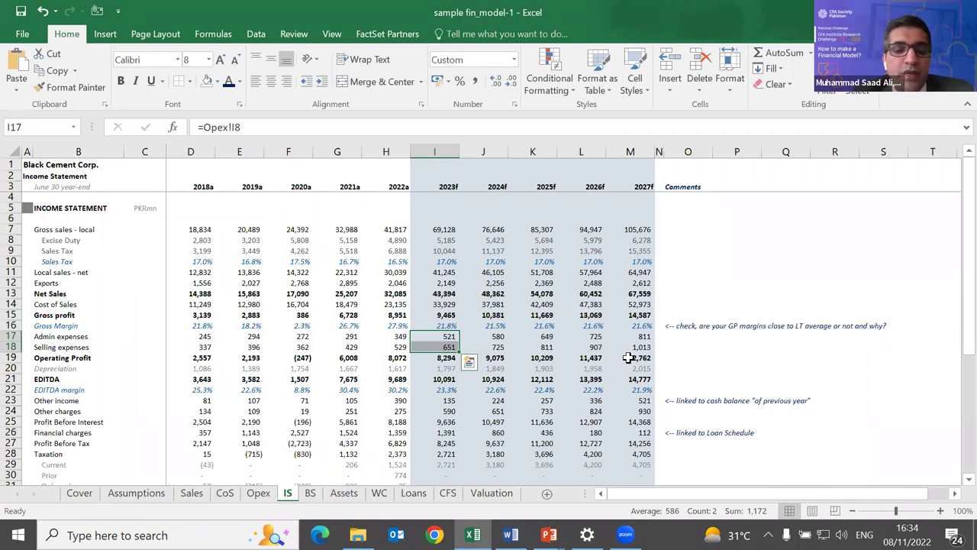
key("ctrl+Page_Up")
key("ctrl+Page_Up")
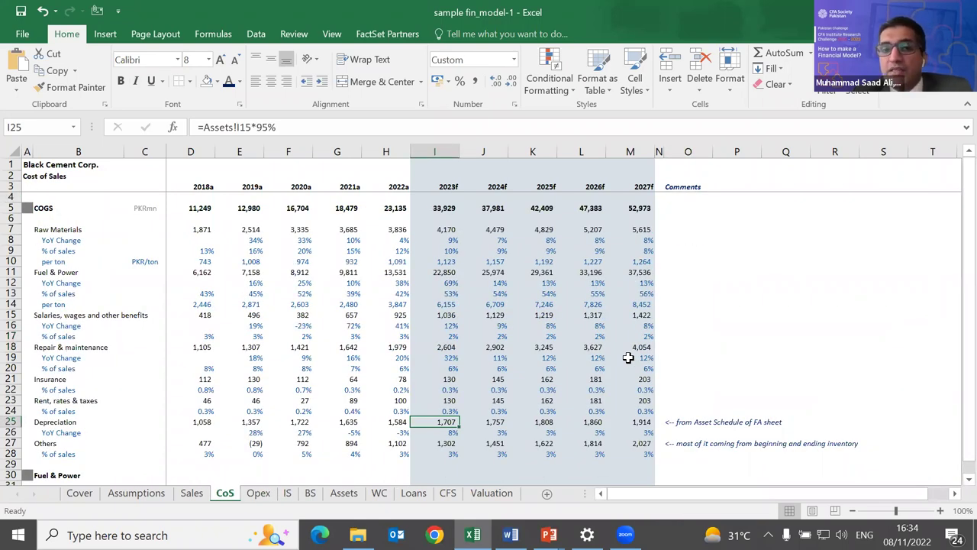
key("alt+Tab")
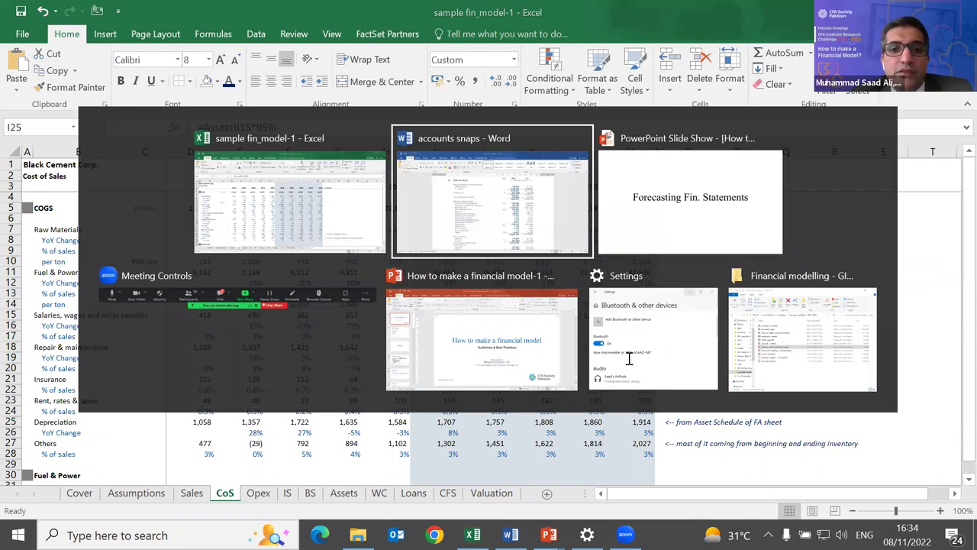
scroll(628, 358, "up", 10)
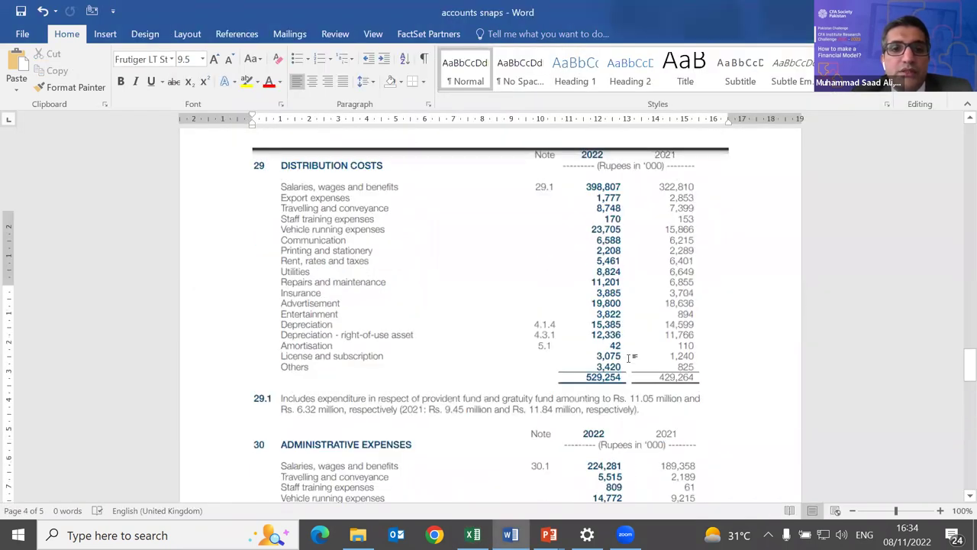
scroll(628, 358, "down", 4)
scroll(629, 358, "up", 5)
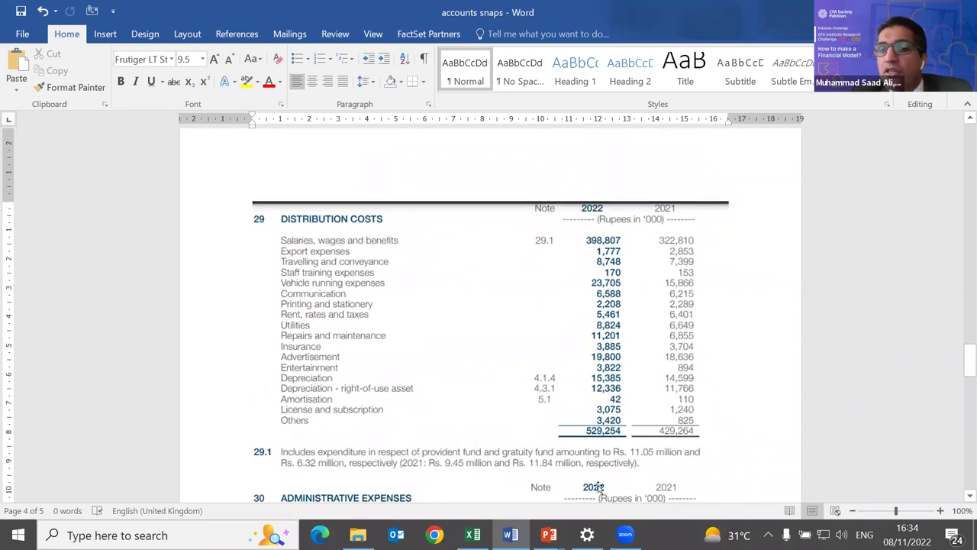
scroll(599, 486, "down", 8)
scroll(576, 283, "up", 2)
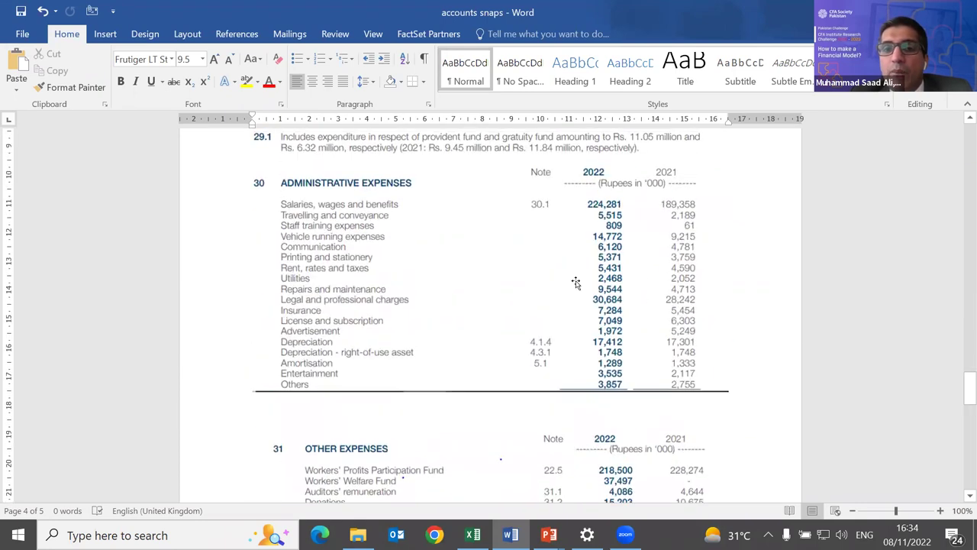
scroll(576, 283, "up", 8)
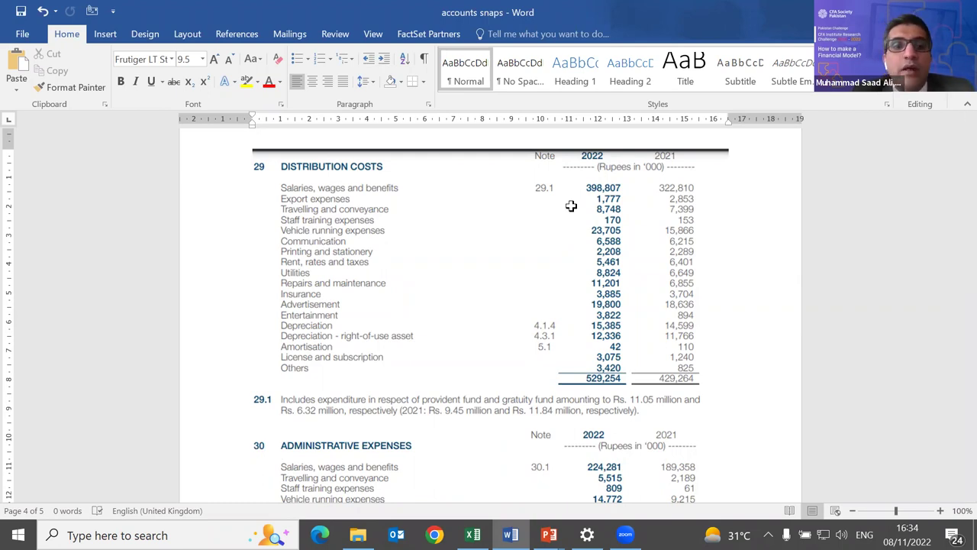
key("alt+Tab")
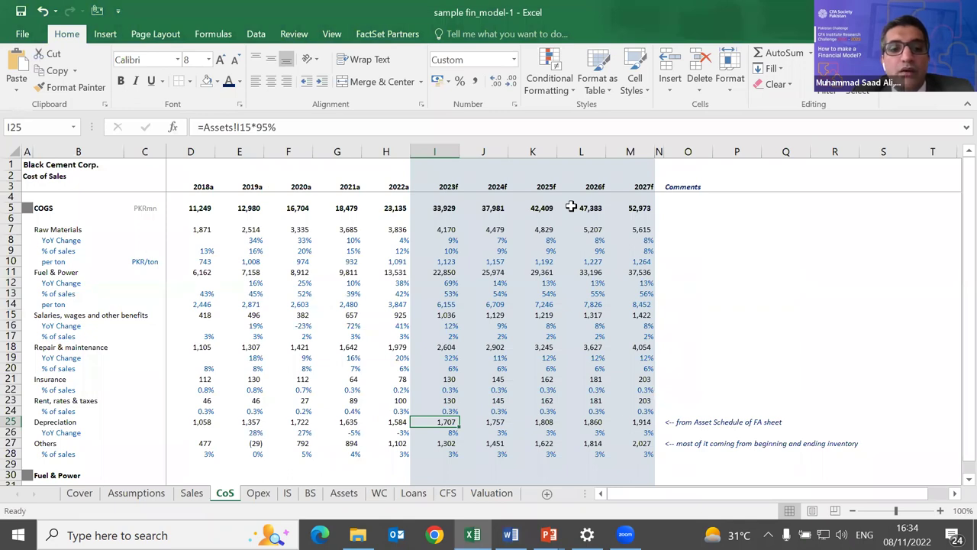
On the Opex sheet, review the historical admin expenses % of sales formulas.
key("ctrl+Page_Down")
key("Down")
key("Down")
key("Down")
key("Down")
key("Down")
key("Down")
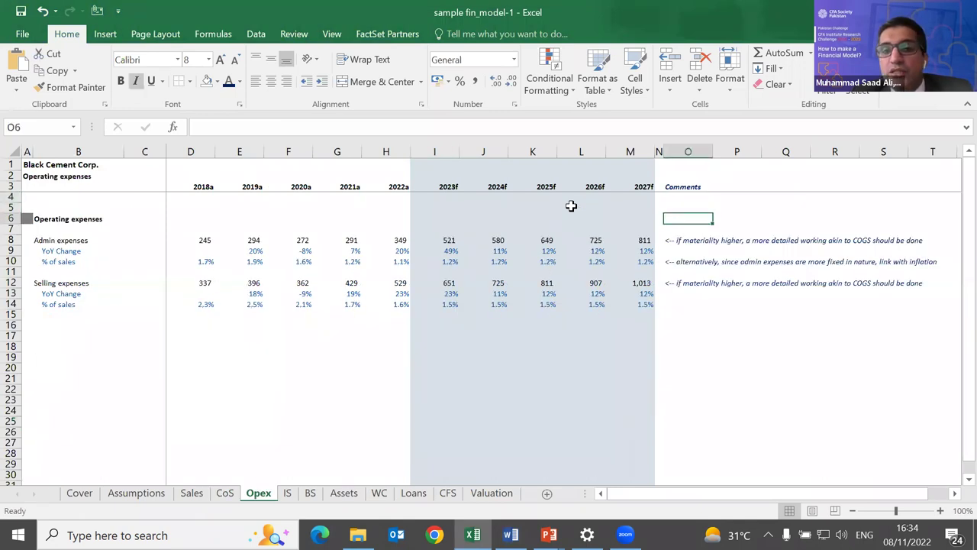
key("Left")
key("Left")
key("Left")
key("Left")
key("Left")
key("Left")
key("Left")
key("shift+Left")
key("shift+Left")
key("shift+Left")
key("shift+Left")
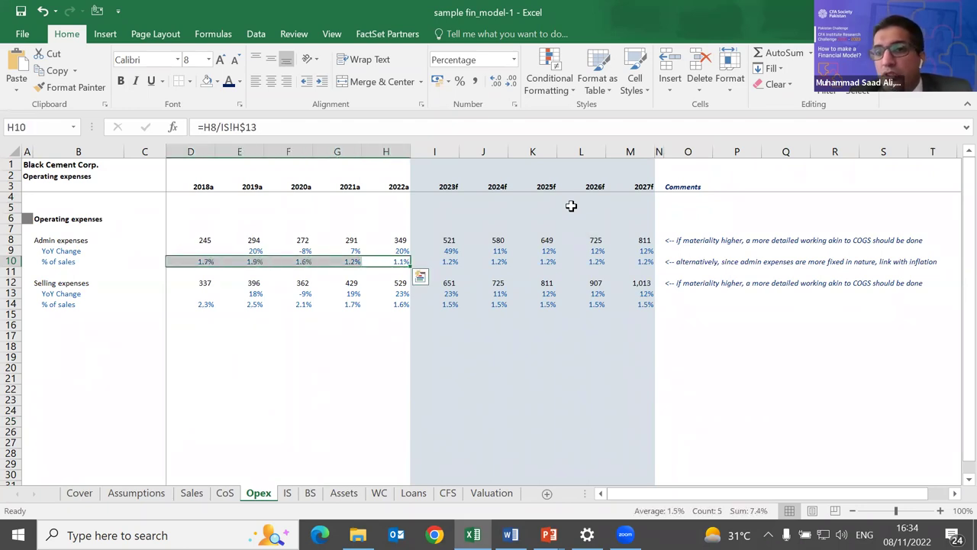
key("Up")
key("Up")
key("Down")
key("Down")
key("Left")
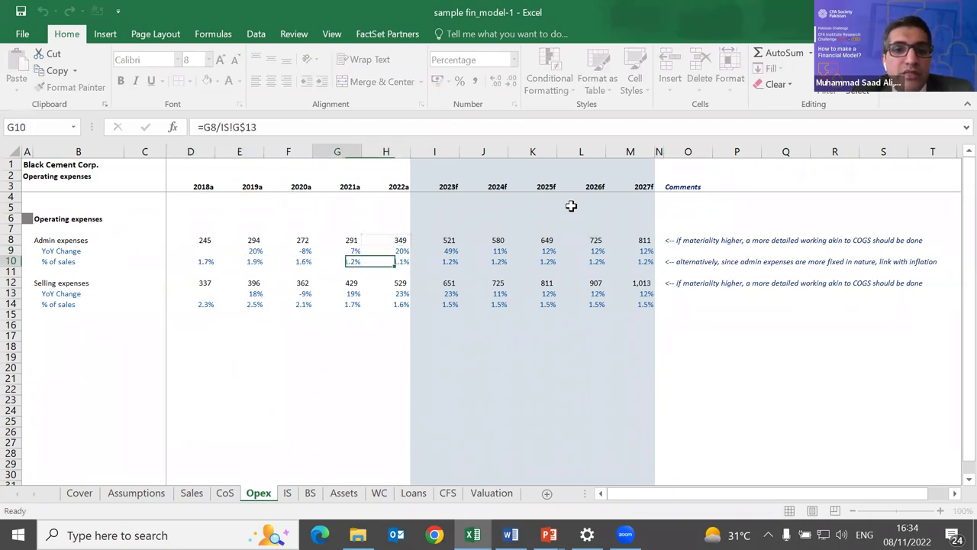
key("Right")
key("shift+Left")
key("shift+Left")
key("shift+Left")
key("shift+Left")
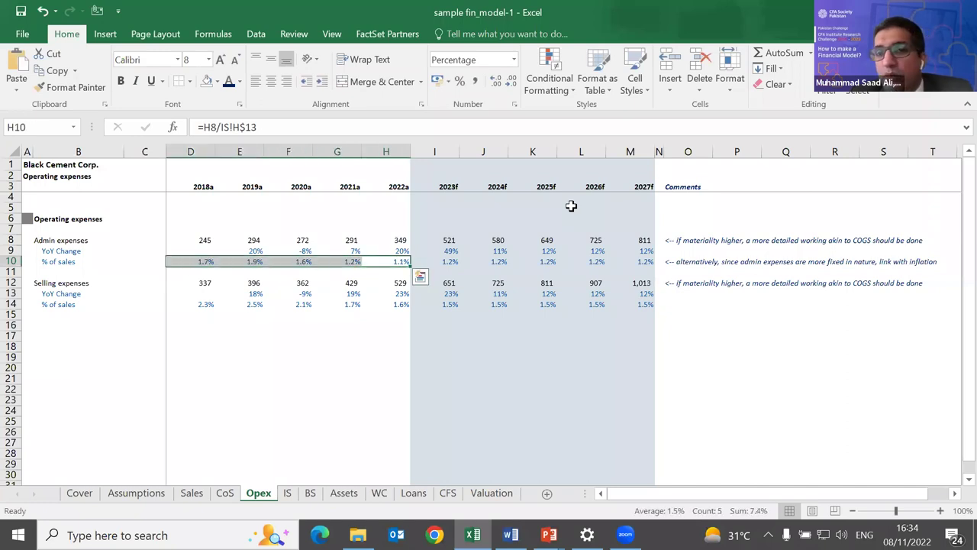
Review selling expenses % of sales and the 2023 selling forecast formula, then return to CoS.
key("Right")
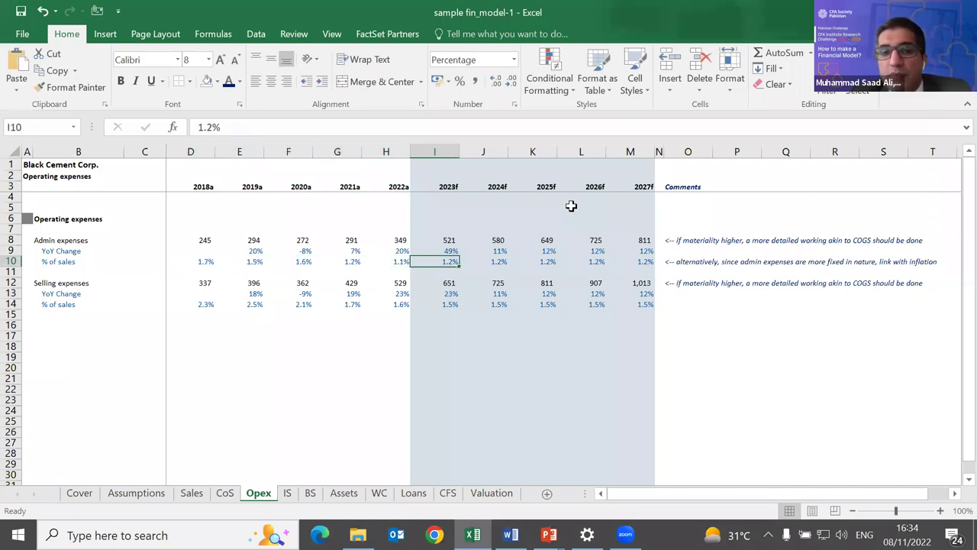
key("Left")
key("Down")
key("Down")
key("Down")
key("Down")
key("shift+Left")
key("shift+Left")
key("shift+Left")
key("shift+Left")
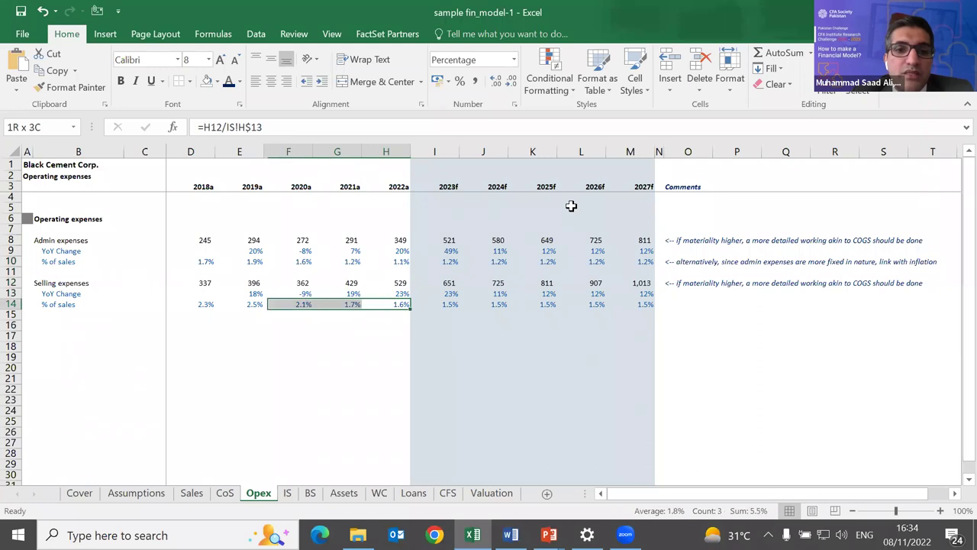
key("shift+Right")
key("shift+Right")
key("shift+Left")
key("shift+Left")
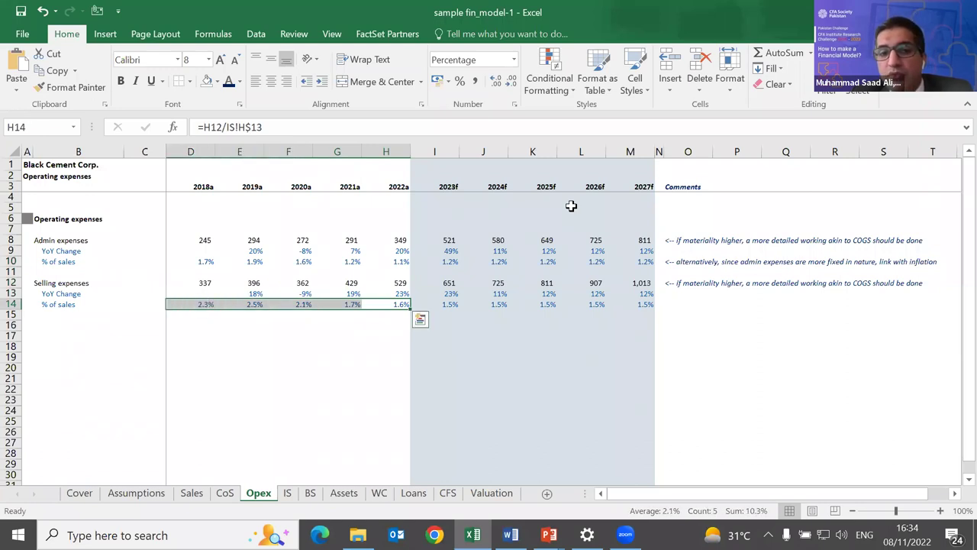
key("Right")
key("Right")
key("Left")
key("Up")
key("Up")
key("F2")
key("Escape")
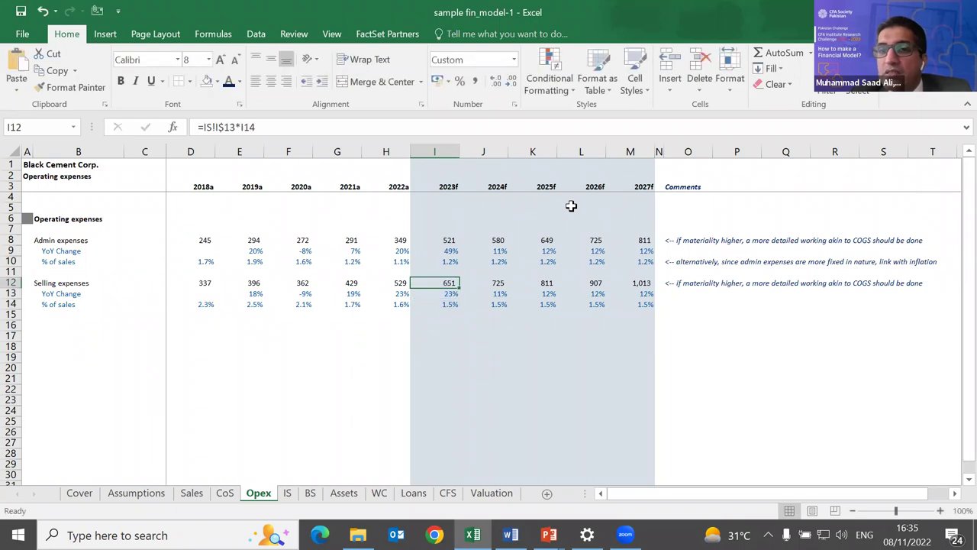
key("Up")
key("Up")
key("Up")
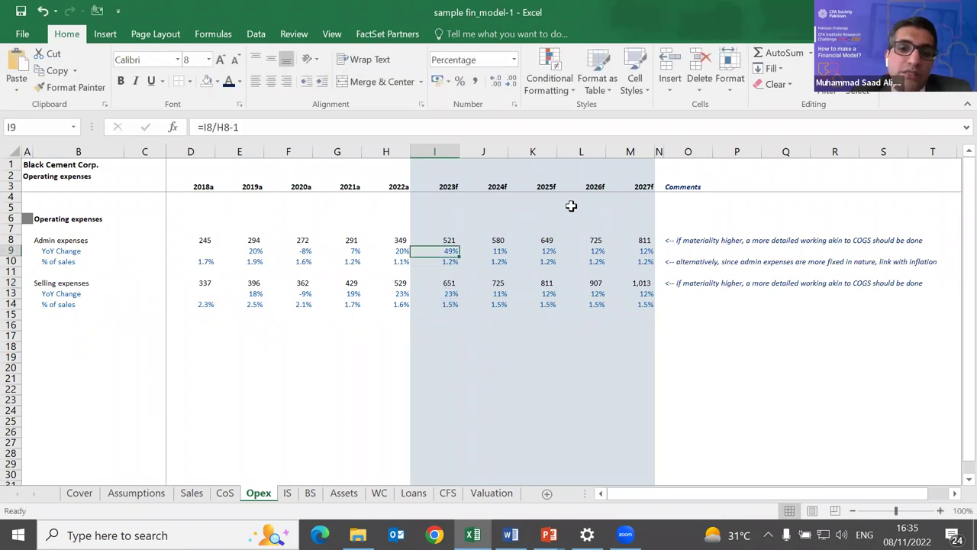
key("ctrl+Page_Up")
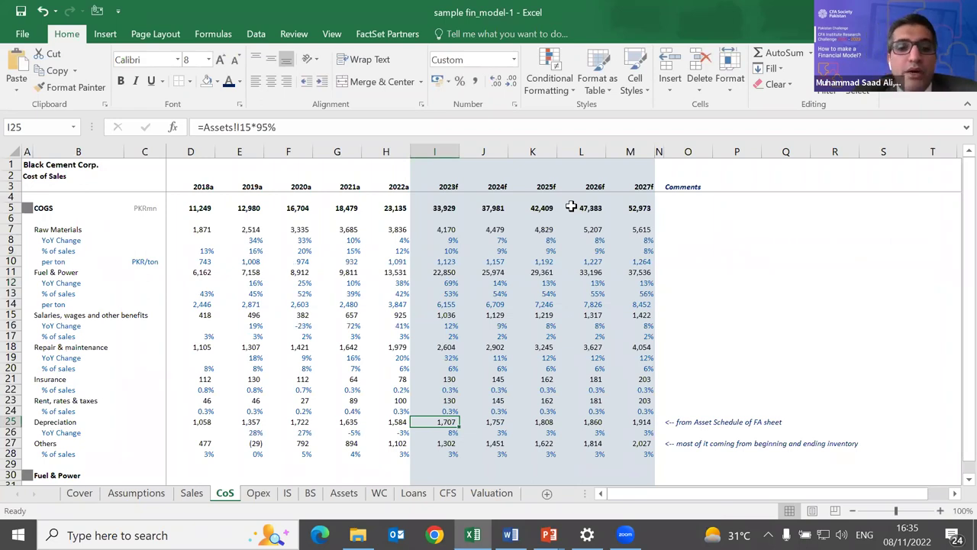
Return to the Opex sheet showing 2023f admin expenses of 521 PKRmn.
key("ctrl+Page_Down")
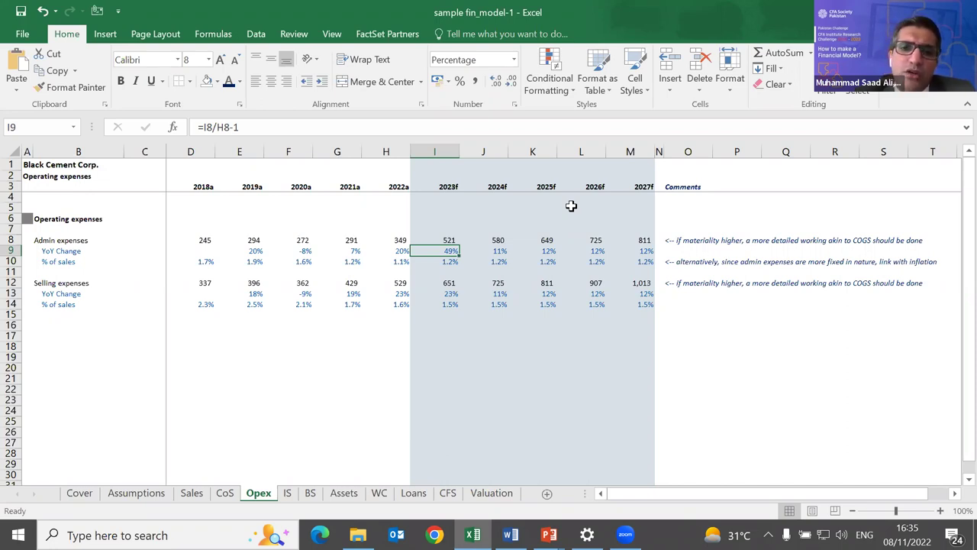
Review the 2023–2026 selling expense forecasts and the 2022 selling expenses formula on Opex.
key("Down")
key("Down")
key("Down")
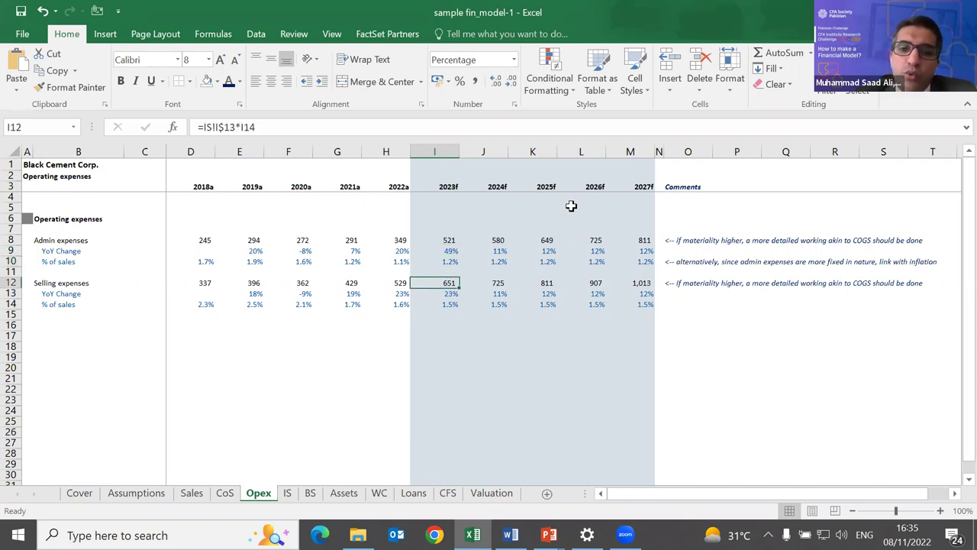
key("shift+Right")
key("shift+Right")
key("shift+Right")
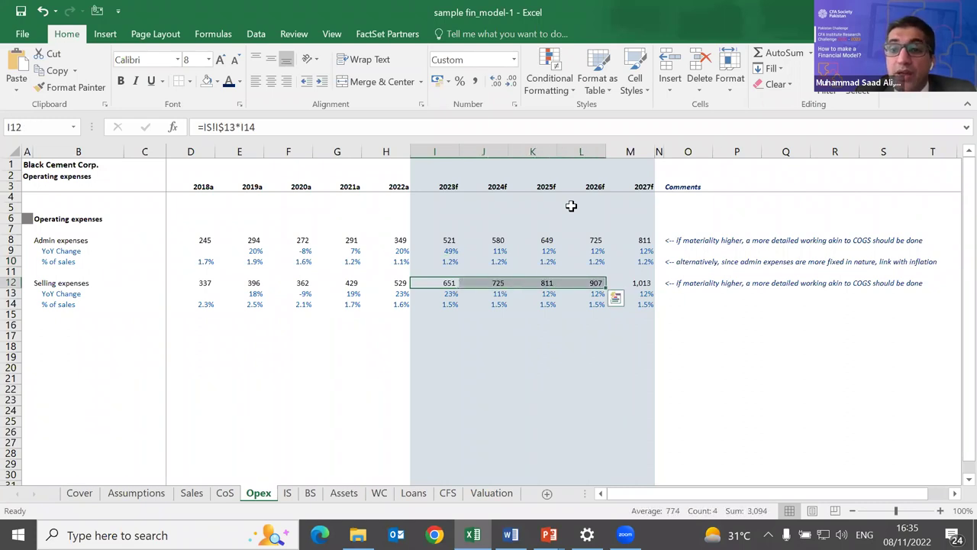
key("ctrl+q")
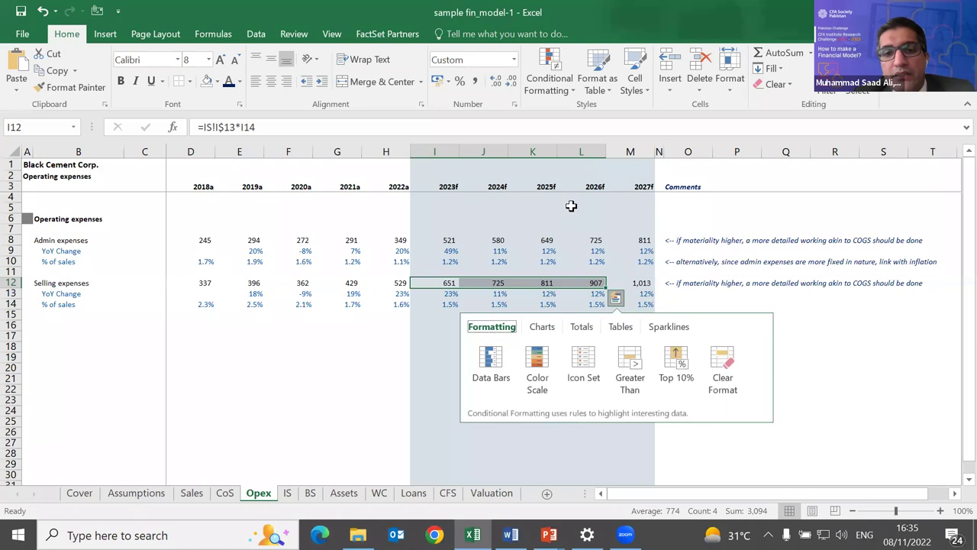
key("Escape")
key("Left")
key("F2")
key("Escape")
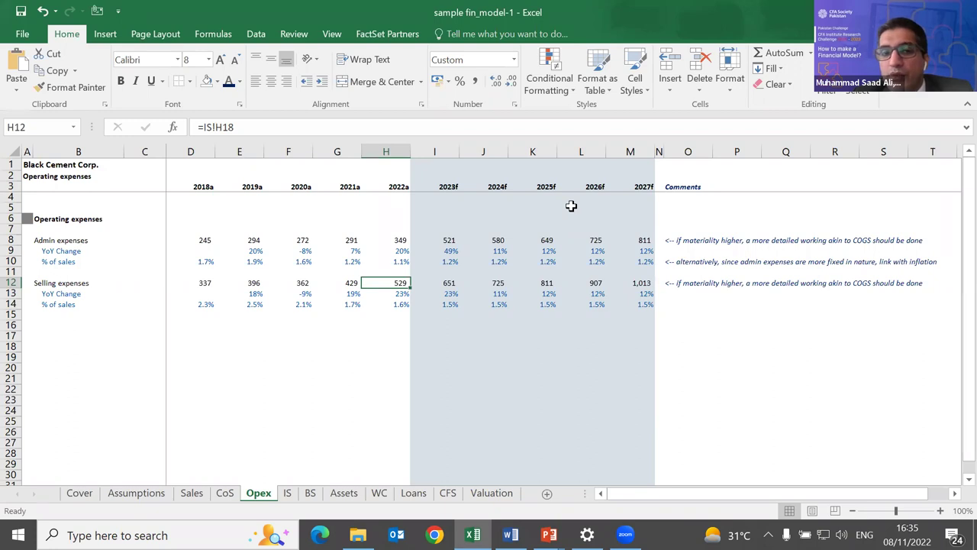
key("Up")
key("Up")
key("Up")
key("Up")
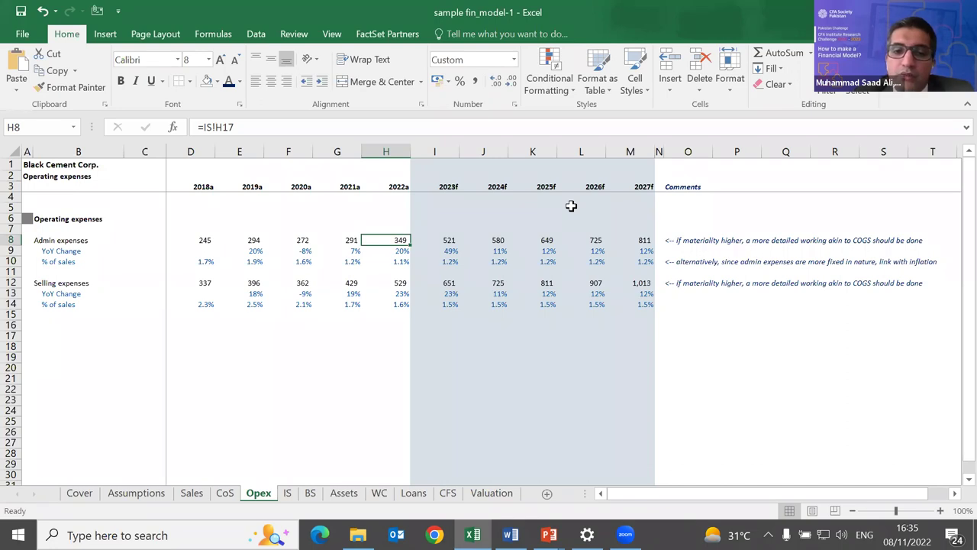
On the IS sheet, show the 2023 operating profit formula's referenced cells.
key("ctrl+Page_Up")
key("ctrl+Page_Down")
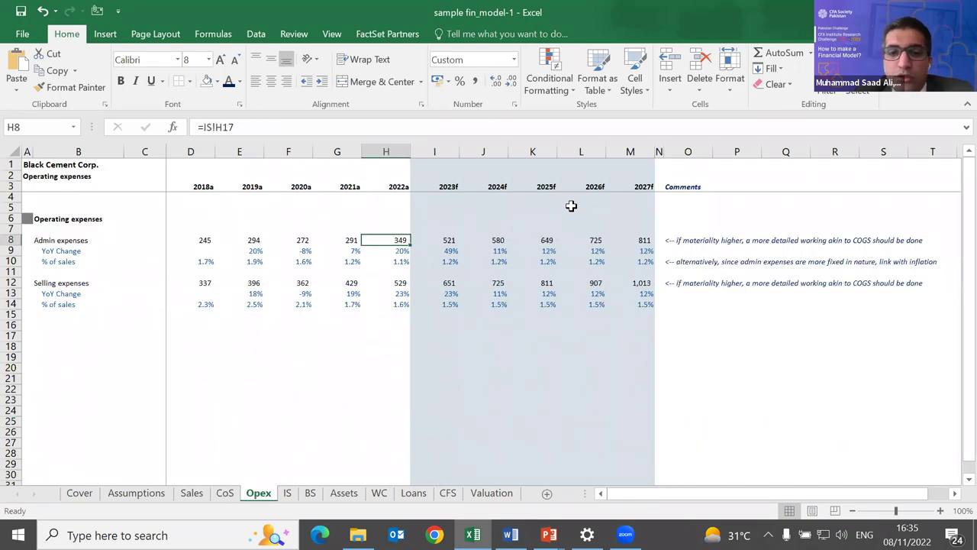
key("ctrl+Page_Down")
key("Down")
key("Down")
key("F2")
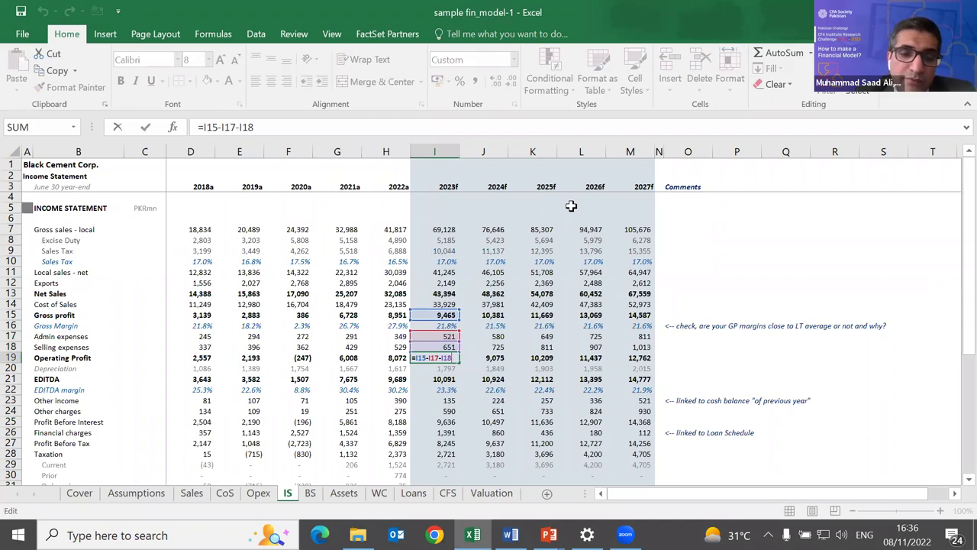
Check 2023 profit before tax, financial charges, effective tax rate and profit after tax formulas.
key("Escape")
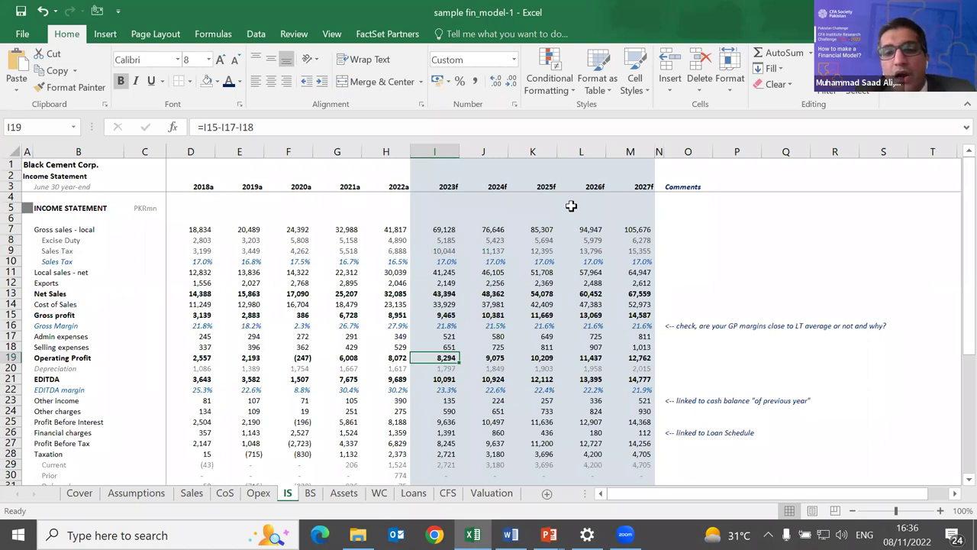
key("Down")
key("Down")
key("Down")
key("Down")
key("Down")
key("Down")
key("Down")
key("Down")
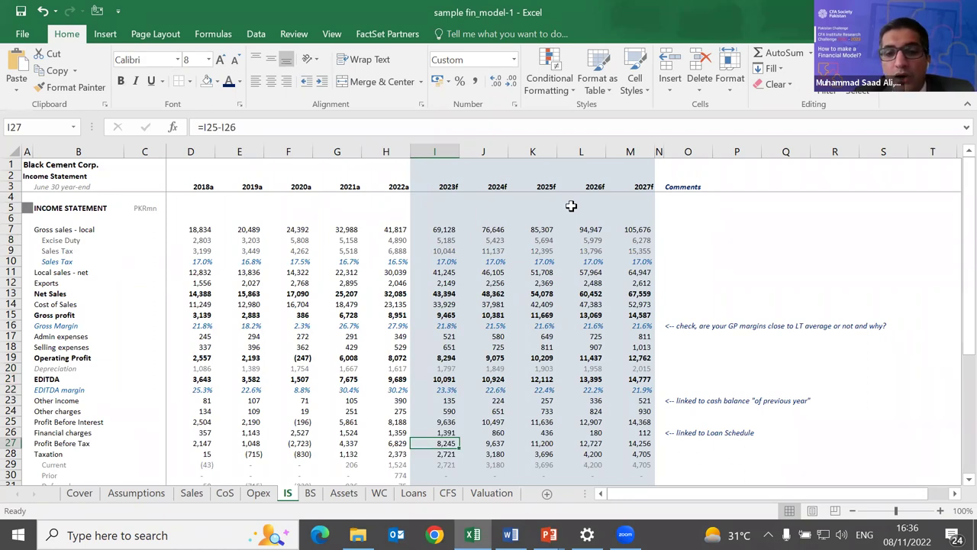
key("Up")
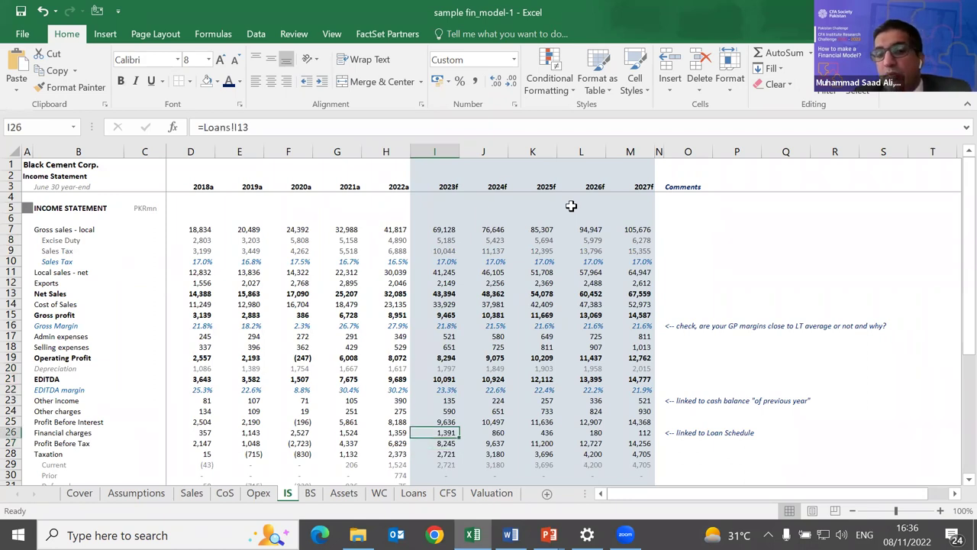
key("Up")
key("Down")
key("Down")
key("Down")
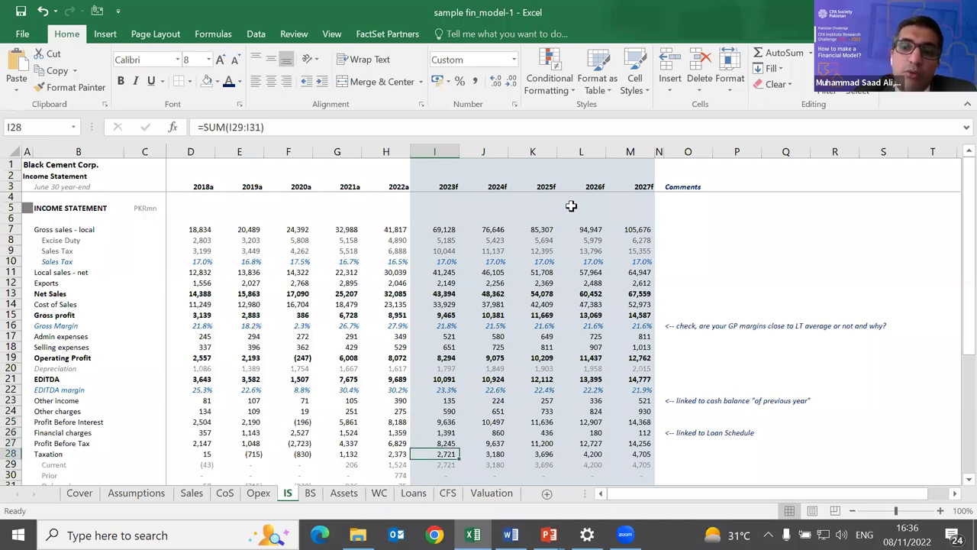
key("Down")
key("Down")
key("Down")
key("Down")
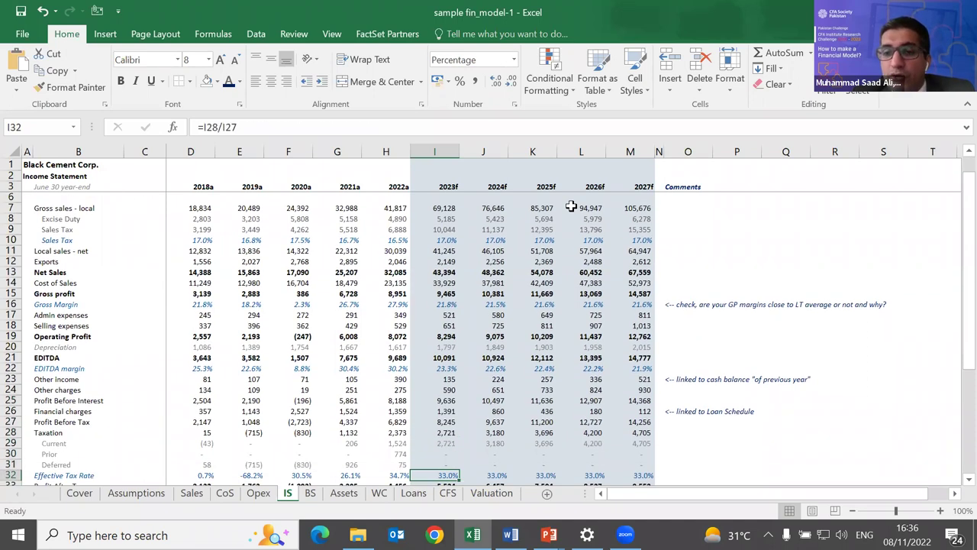
key("Down")
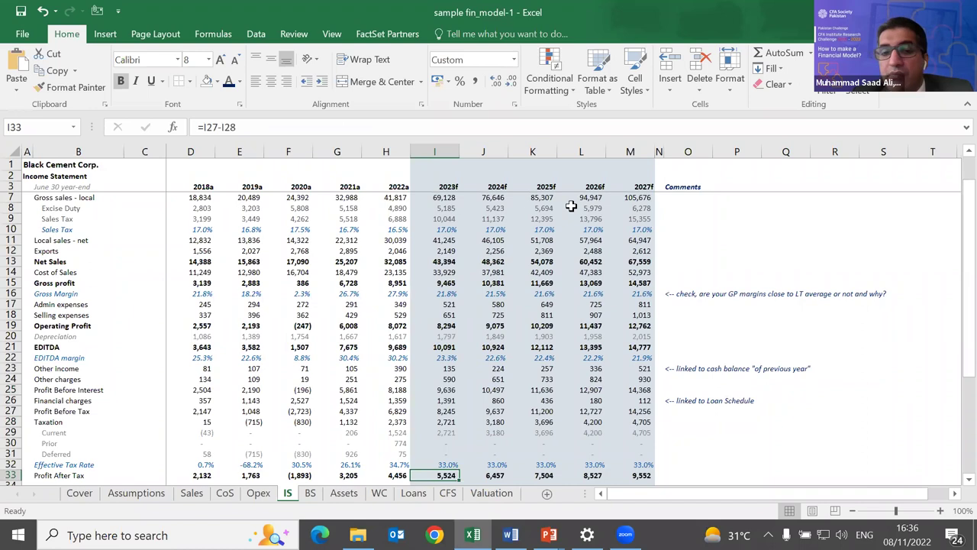
Recheck 2023 Net Sales, Cost of Sales and Other income against 2022, then go to Word.
key("Up")
key("Up")
key("Up")
key("Up")
key("Up")
key("Up")
key("Up")
key("Up")
key("Up")
key("Up")
key("Up")
key("Up")
key("Up")
key("Up")
key("Up")
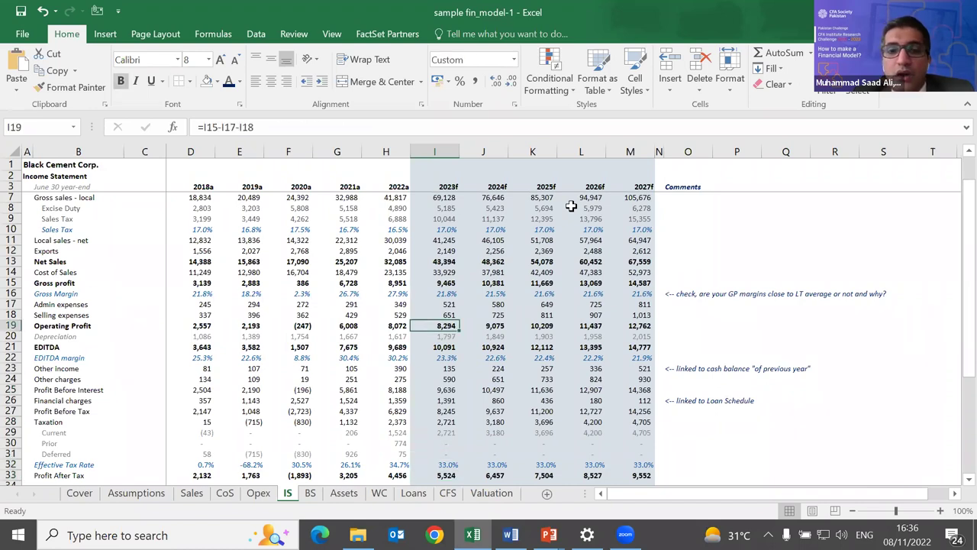
key("Up")
key("Up")
key("Up")
key("Up")
key("Up")
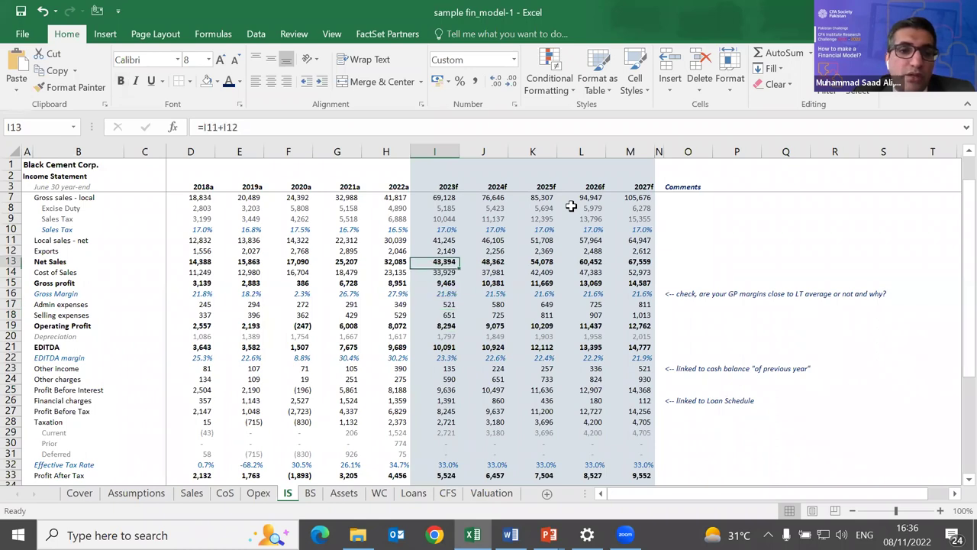
key("Down")
key("Down")
key("Down")
key("Down")
key("Down")
key("Down")
key("Down")
key("Down")
key("Down")
key("Down")
key("Up")
key("Down")
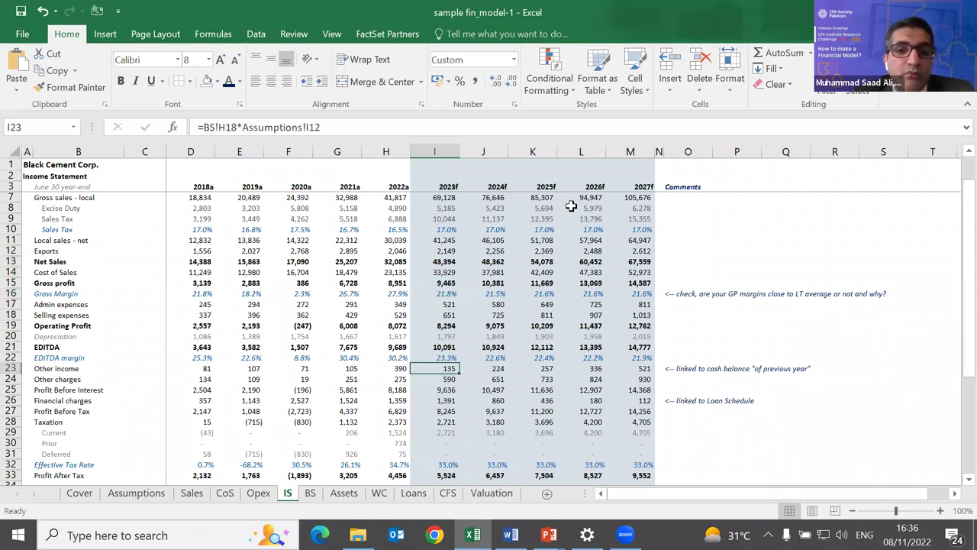
key("Left")
key("Right")
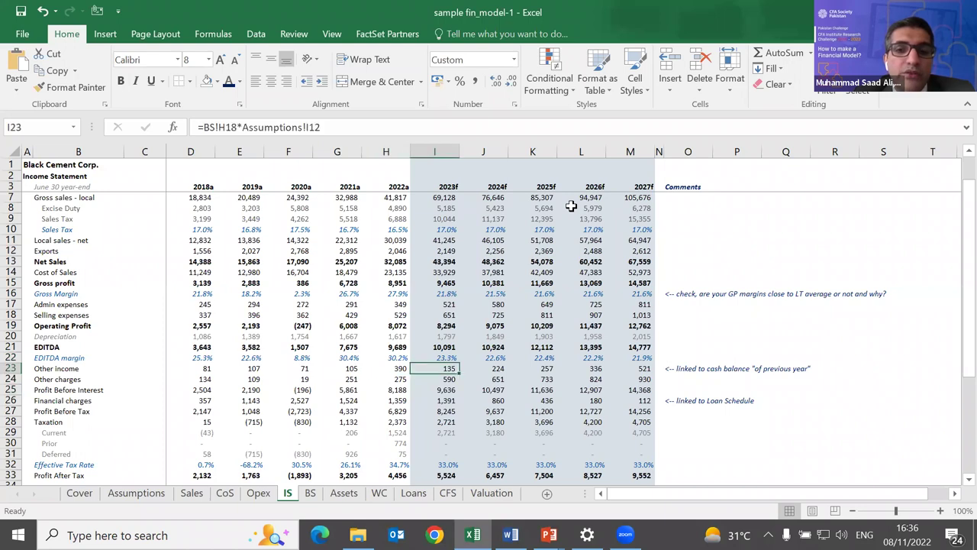
key("alt+Tab")
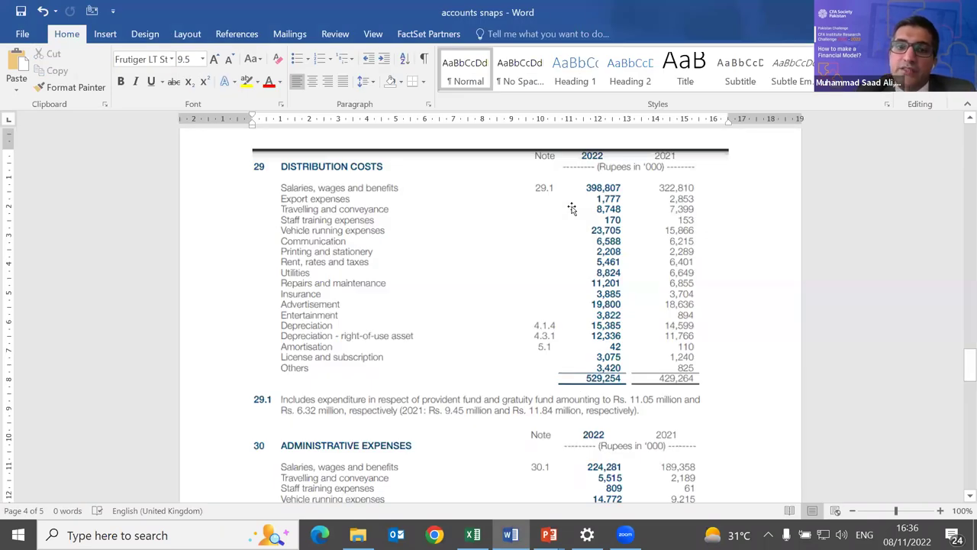
Scroll from Note 29 Distribution Costs to Note 32 Other Income (390,495 for 2022).
scroll(571, 208, "down", 10)
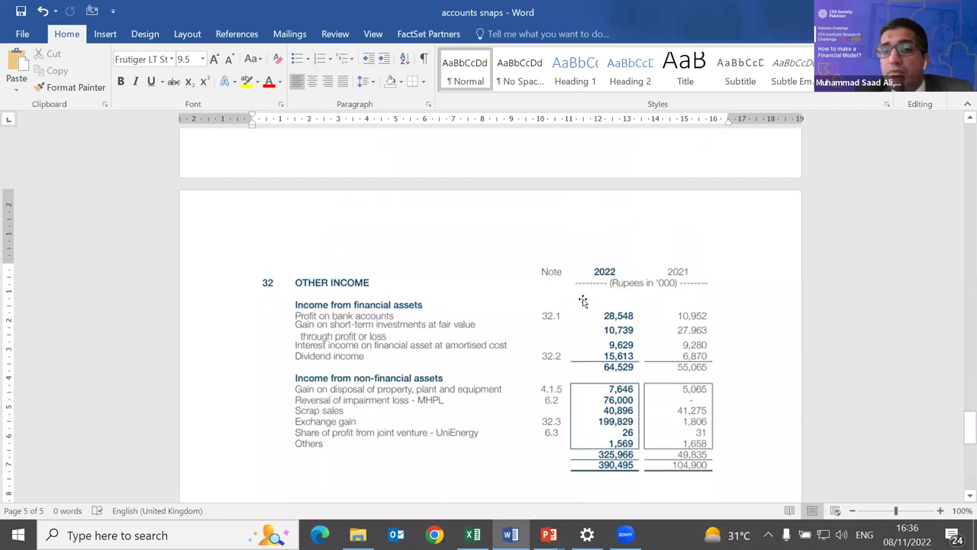
scroll(582, 275, "down", 3)
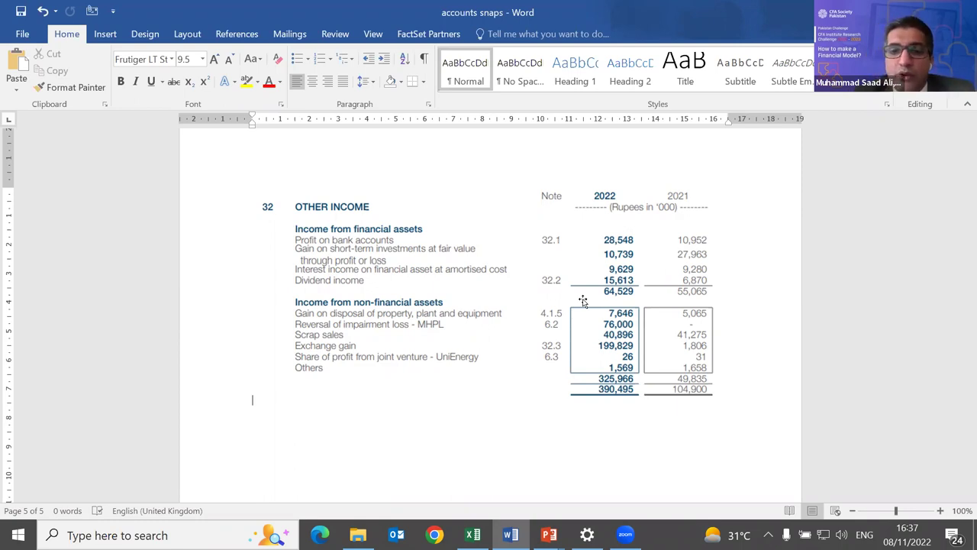
scroll(640, 413, "down", 1)
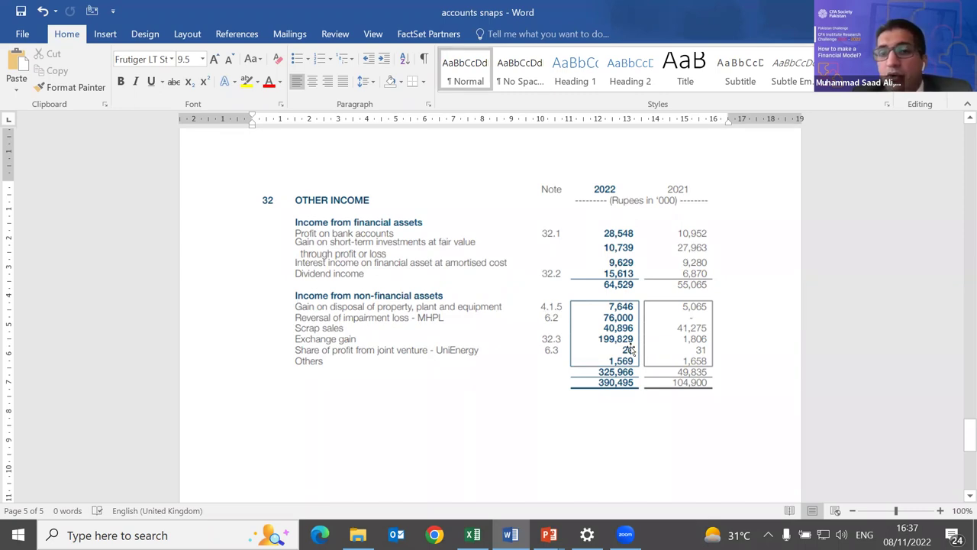
scroll(631, 348, "up", 5)
scroll(631, 349, "down", 3)
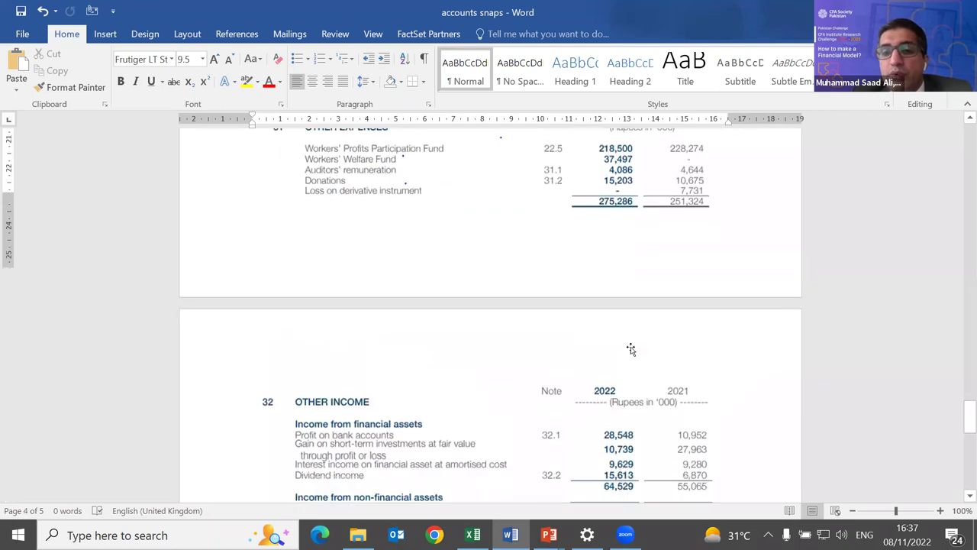
scroll(628, 294, "down", 2)
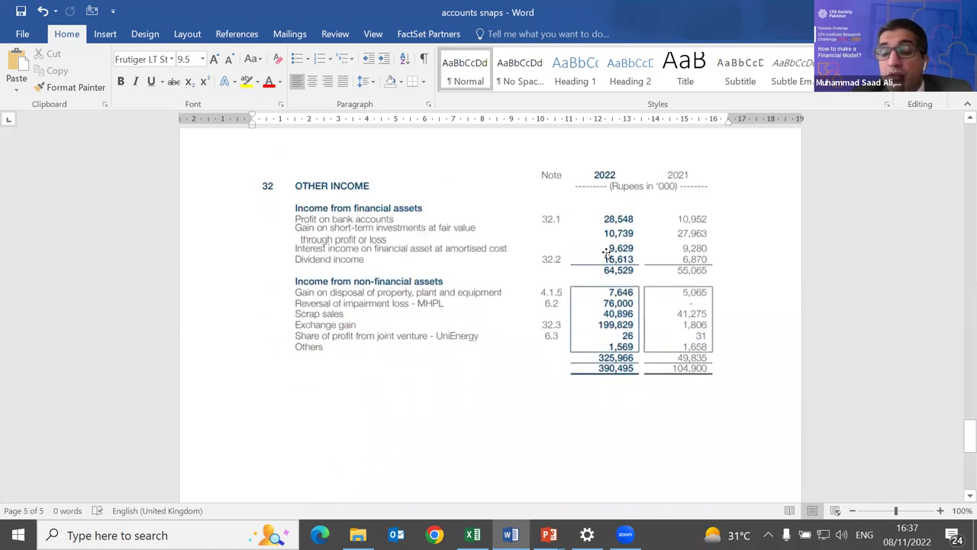
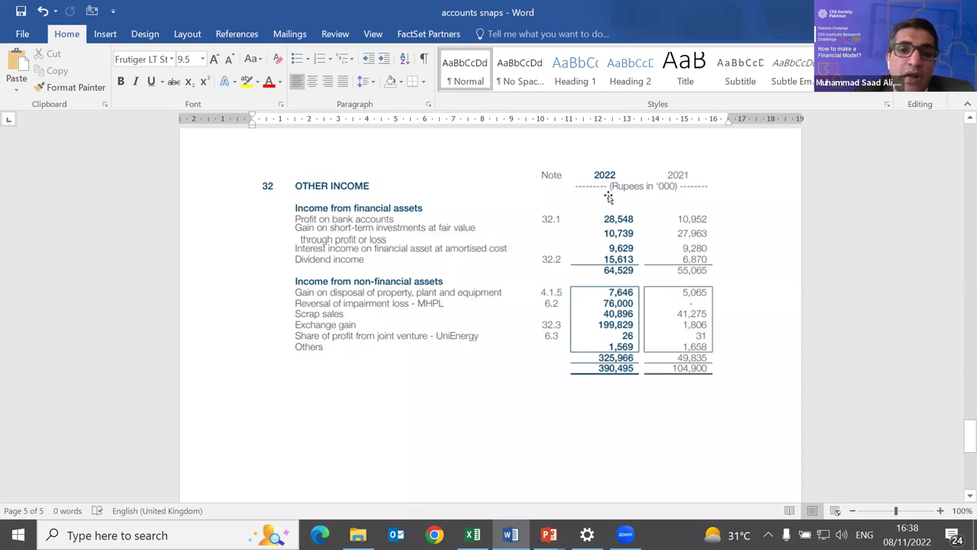
Back in Excel, inspect the 2023f Other Income formula and its forecast-year neighbours.
key("alt+Tab")
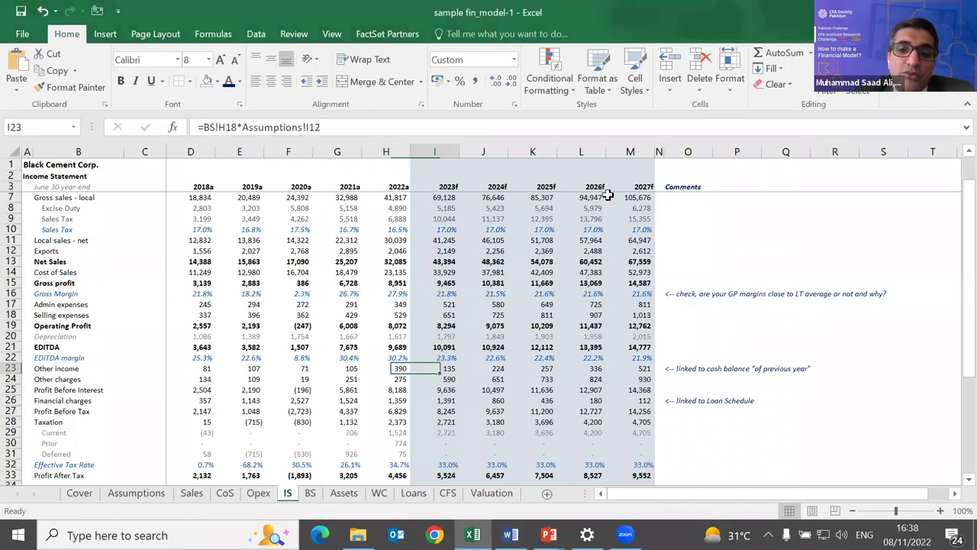
key("F2")
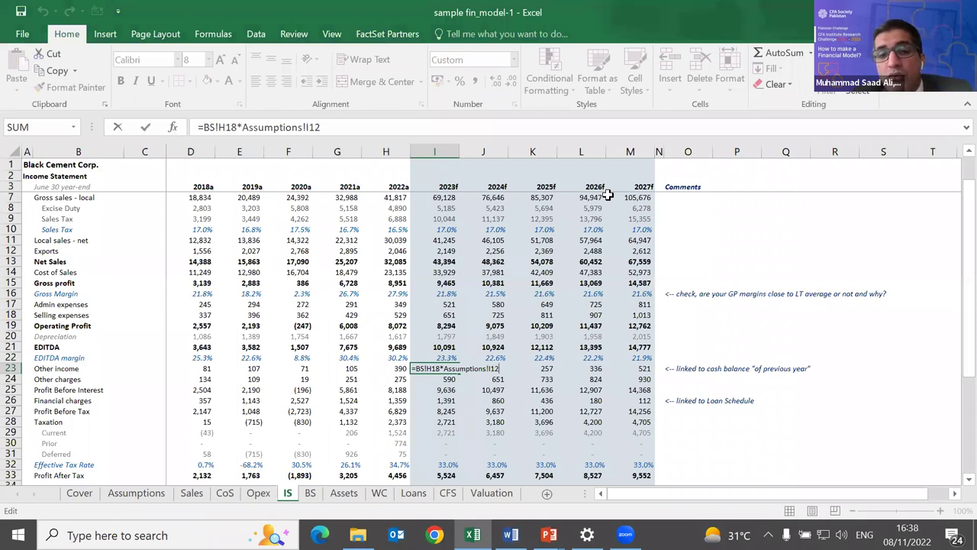
key("Escape")
key("shift+Right")
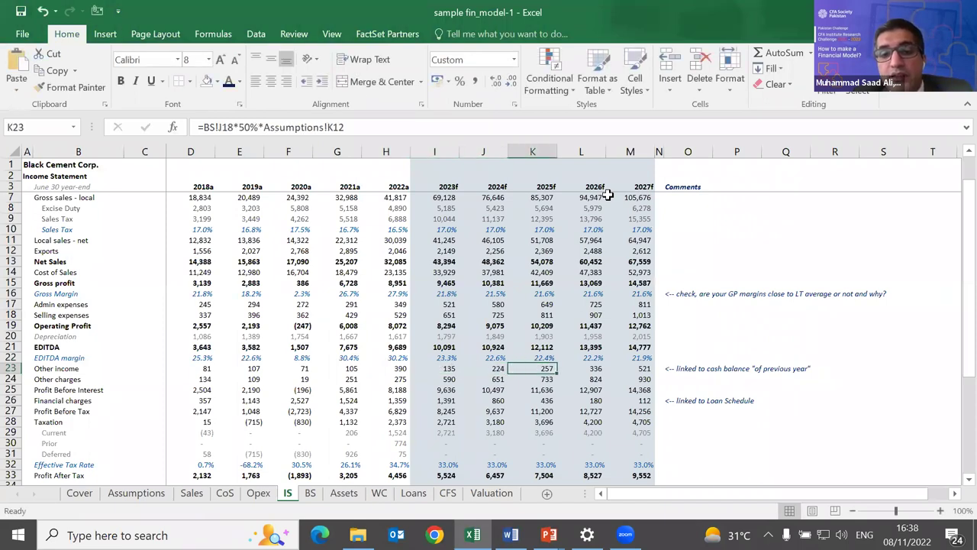
key("shift+Right")
key("shift+Right")
key("shift+Right")
key("shift+Down")
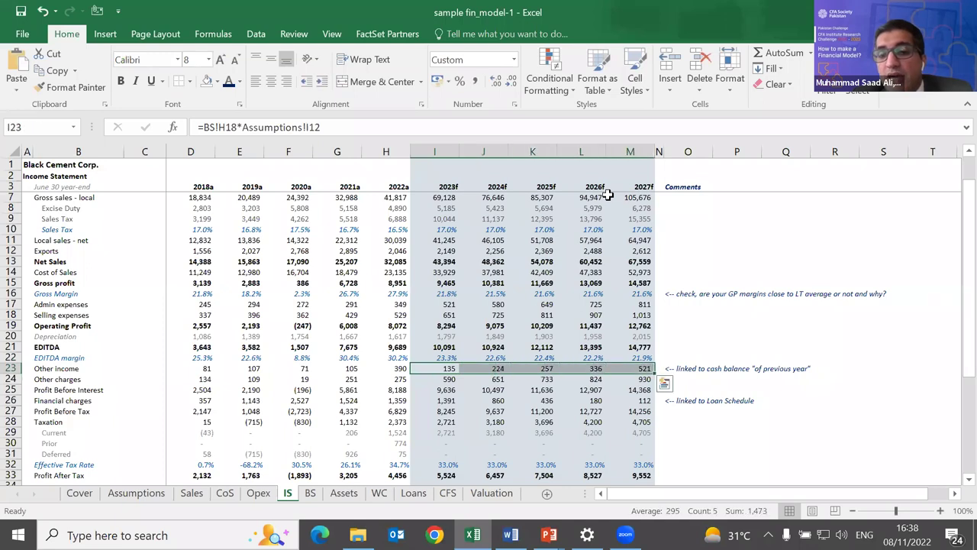
key("Right")
key("Right")
key("Right")
key("Right")
key("Right")
key("Right")
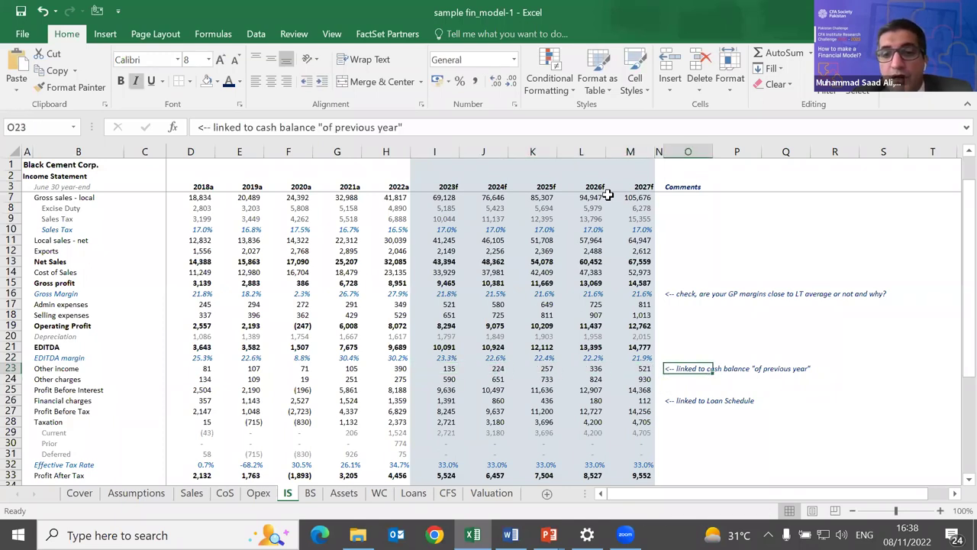
Glance at the balance sheet, recheck 2023f and 2024f Other Income, then reach Other charges.
key("ctrl+Page_Down")
key("ctrl+Page_Up")
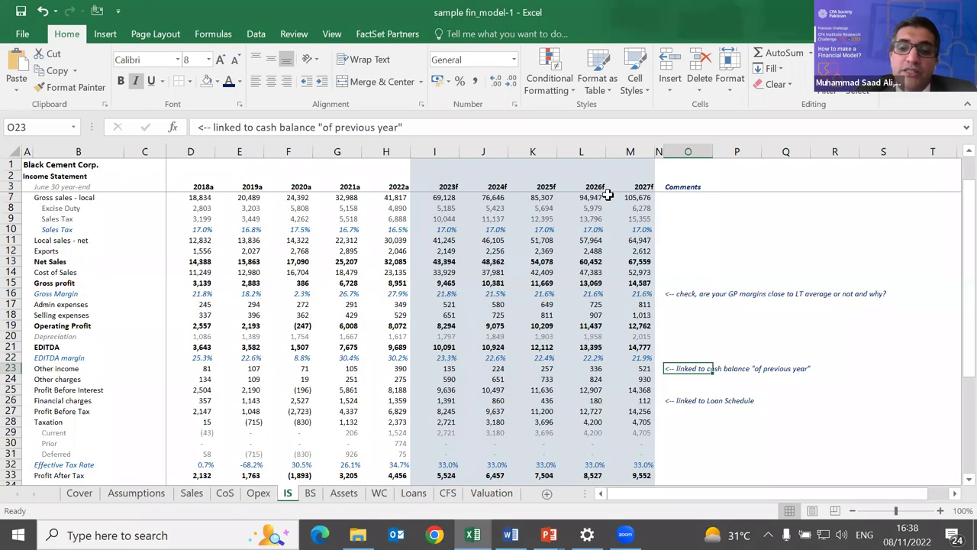
key("Left")
key("Left")
key("Left")
key("Left")
key("Left")
key("Left")
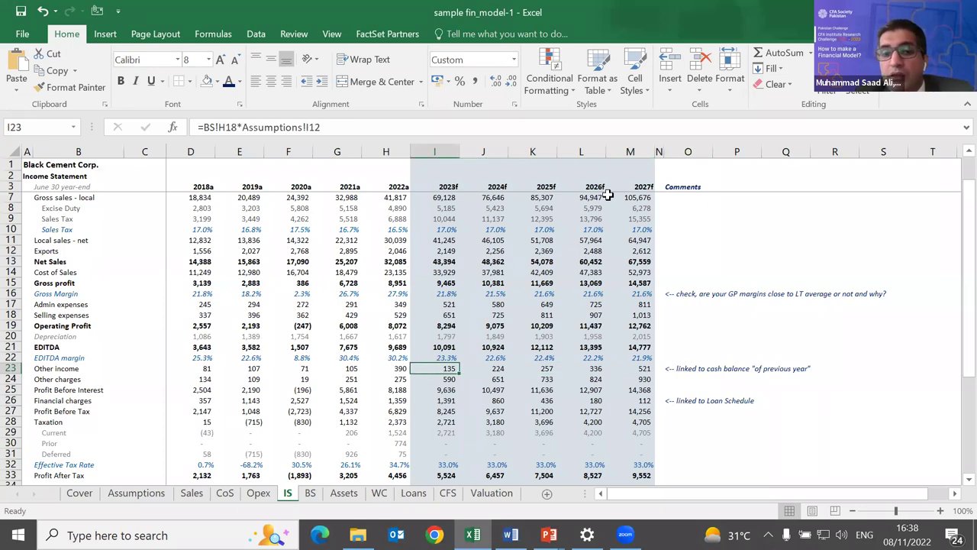
key("F2")
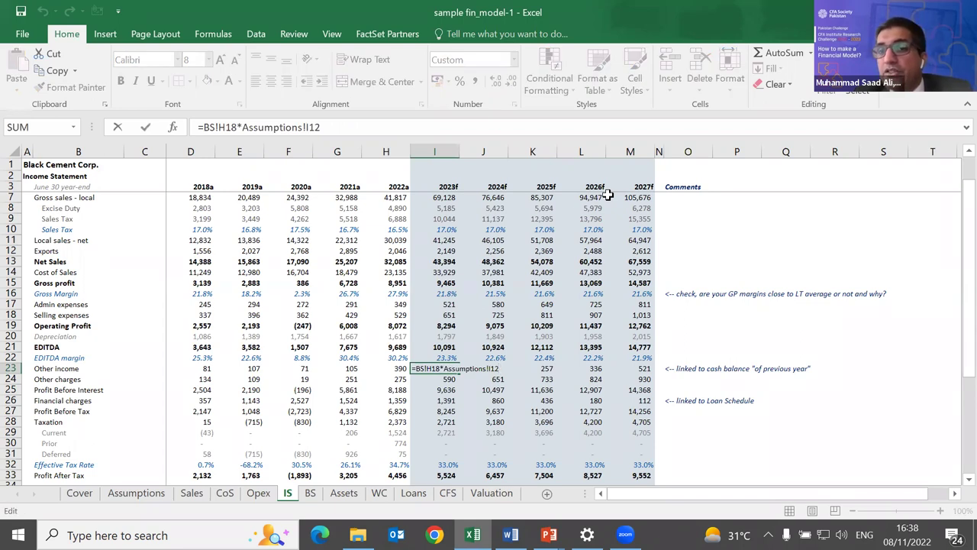
key("Escape")
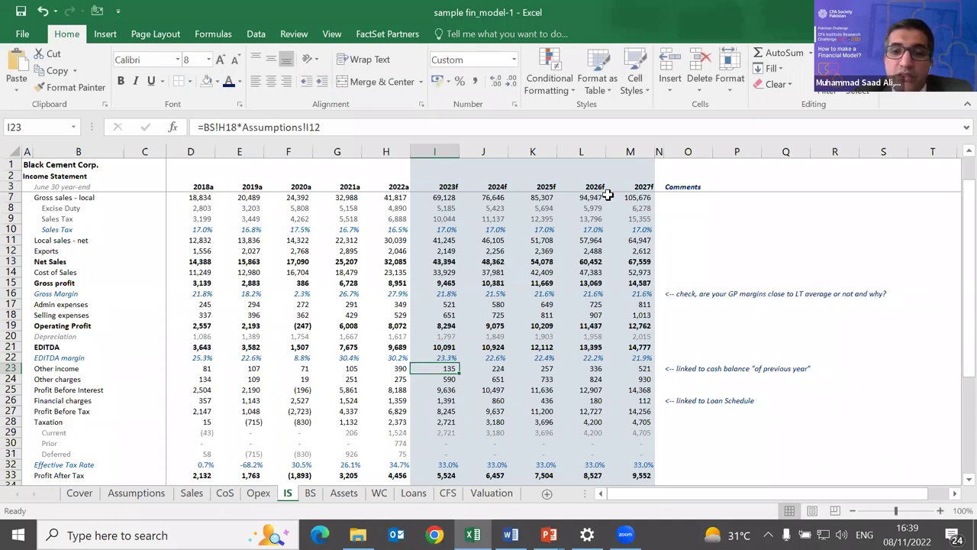
key("Right")
key("Left")
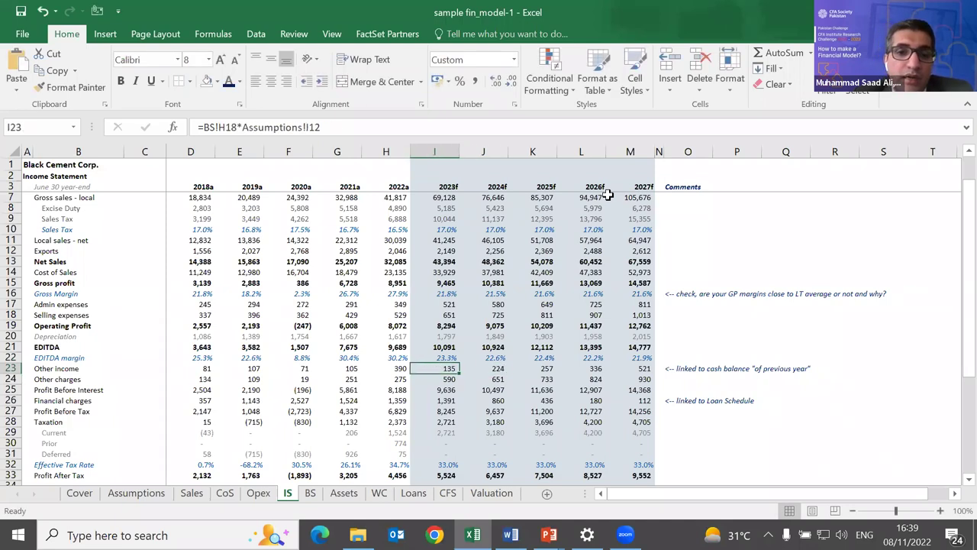
key("Down")
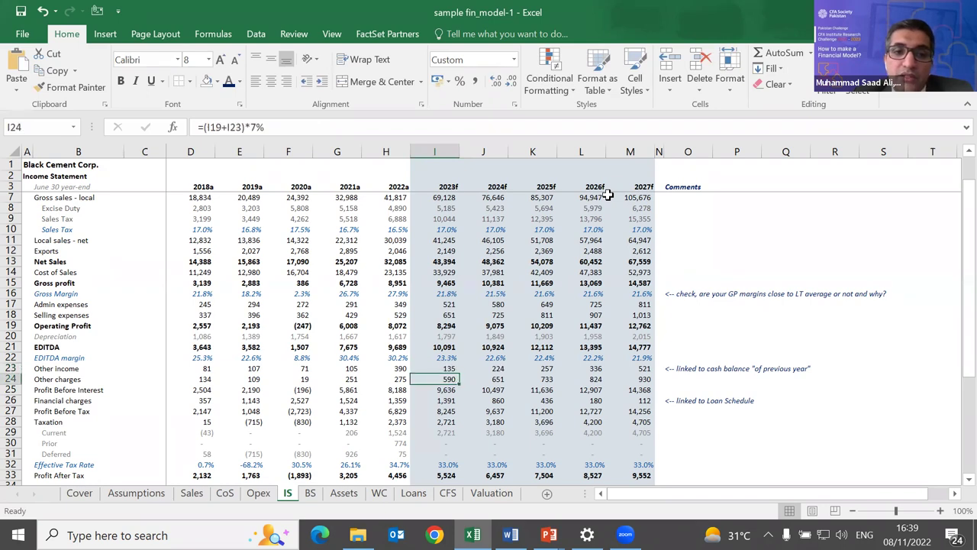
Consult Word note 31 Other Expenses, then return to the Excel income statement.
key("alt+Tab")
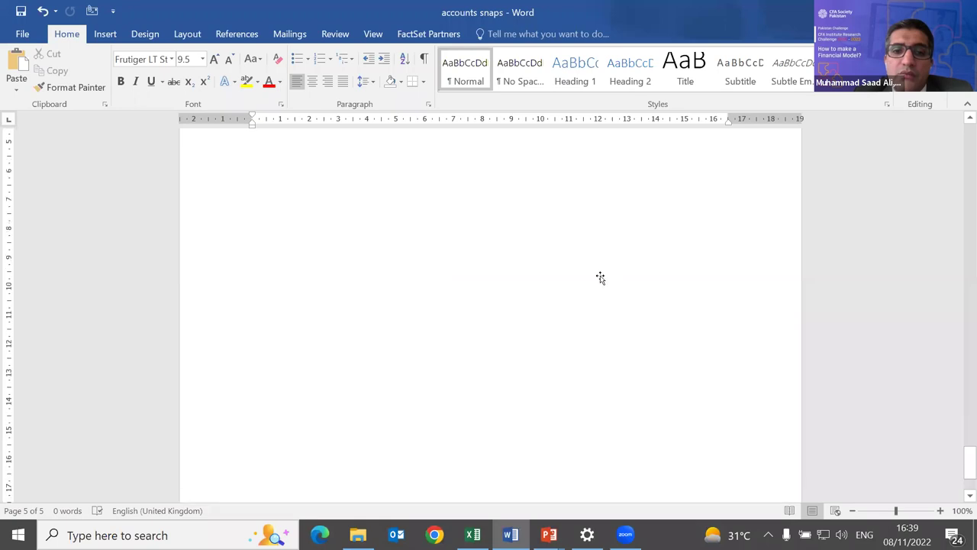
scroll(600, 277, "up", 12)
scroll(473, 279, "down", 4)
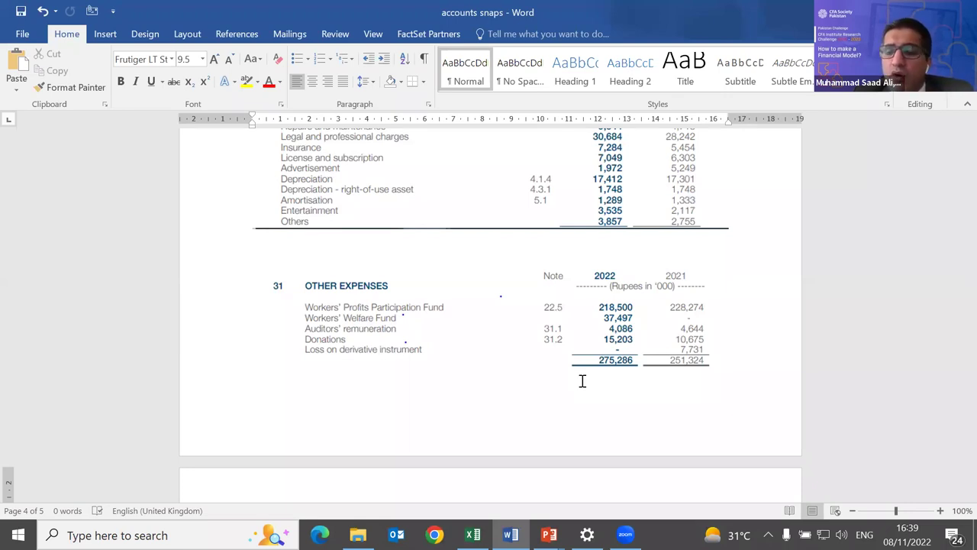
key("alt+Tab")
key("Up")
key("Up")
key("Down")
key("Down")
key("Down")
key("Down")
key("Down")
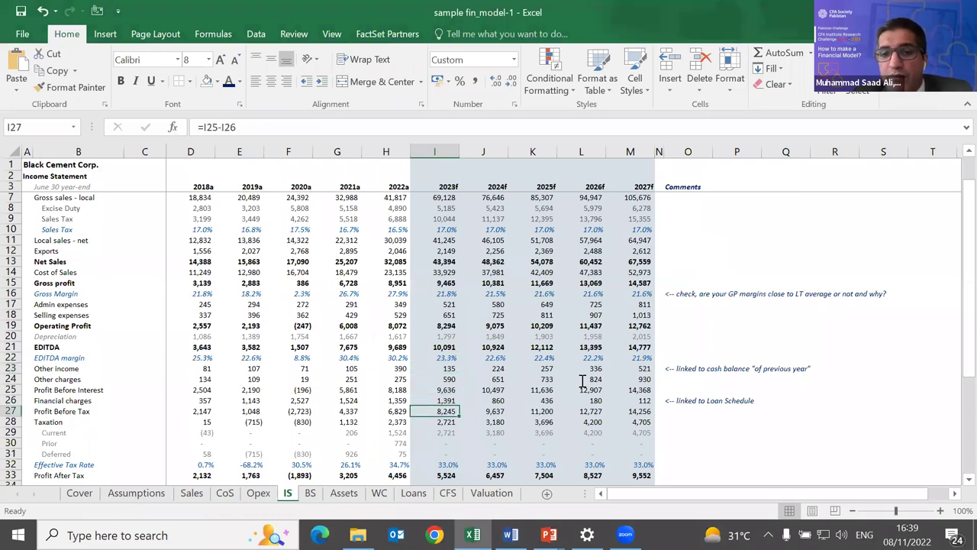
Inspect 2023f Other charges (590, 7% of Operating Profit plus Other Income) against 2022a.
key("Up")
key("Up")
key("Up")
key("Up")
key("Up")
key("Up")
key("Up")
key("Down")
key("Down")
key("Down")
key("Down")
key("Down")
key("Down")
key("Down")
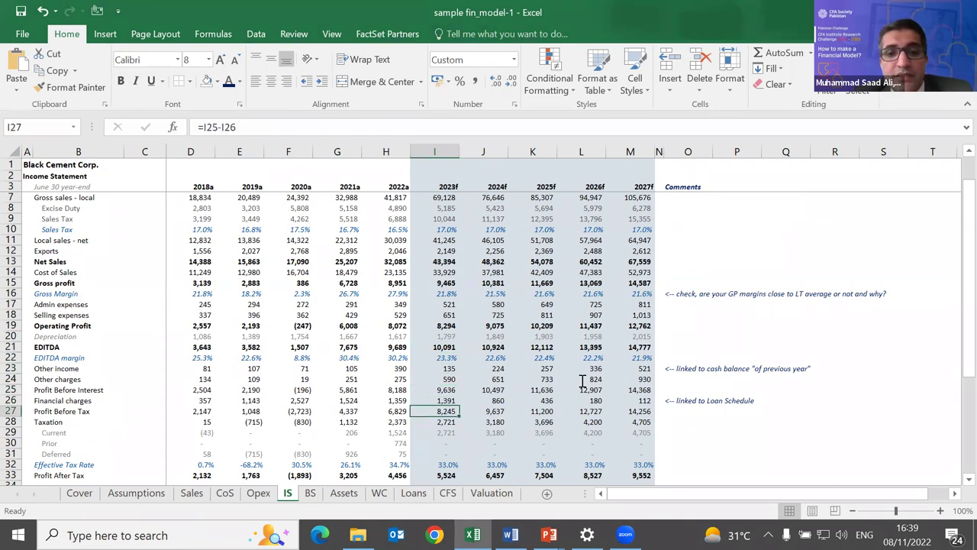
key("Up")
key("Up")
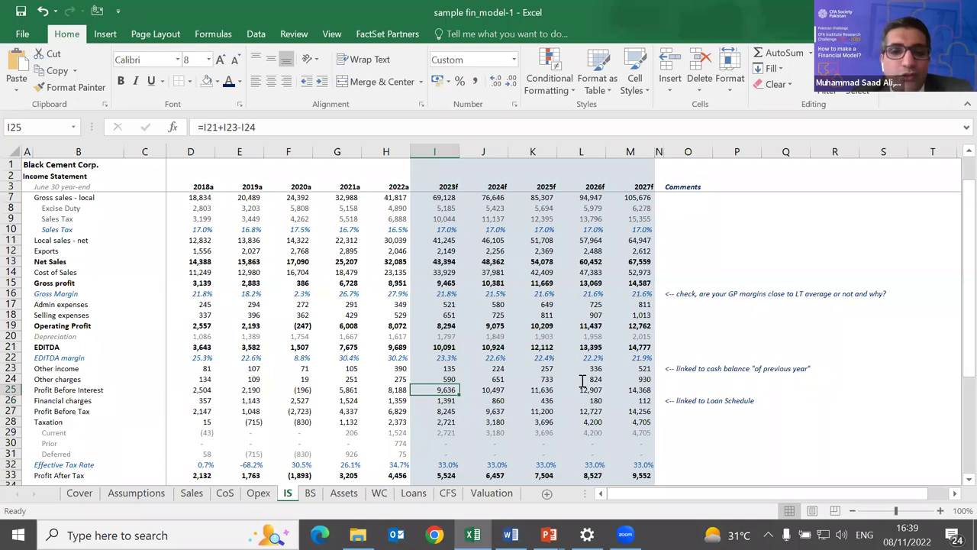
key("Up")
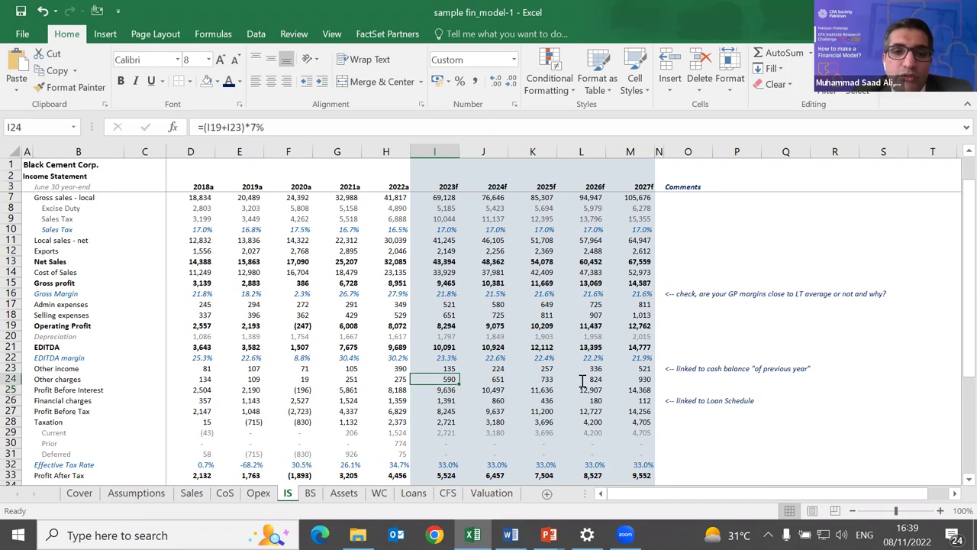
key("F2")
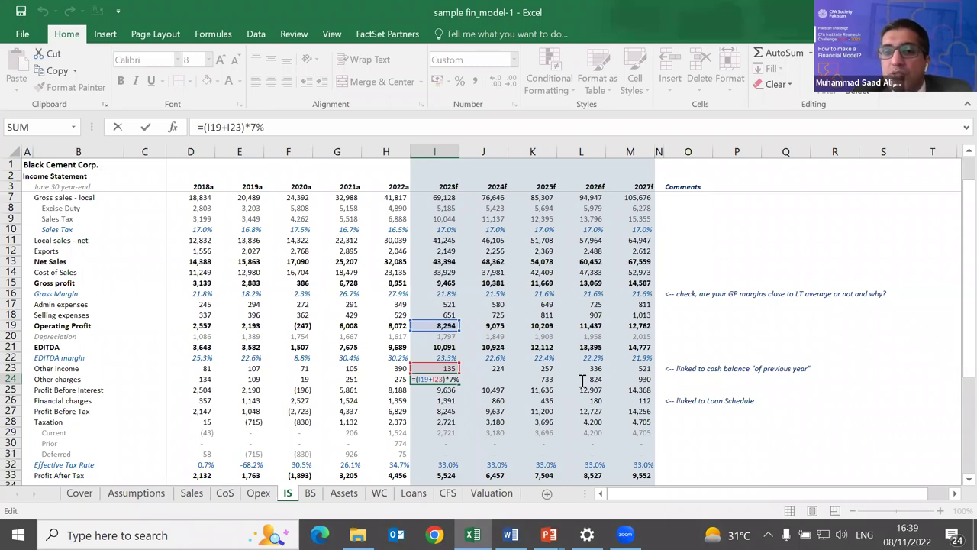
key("shift+Tab")
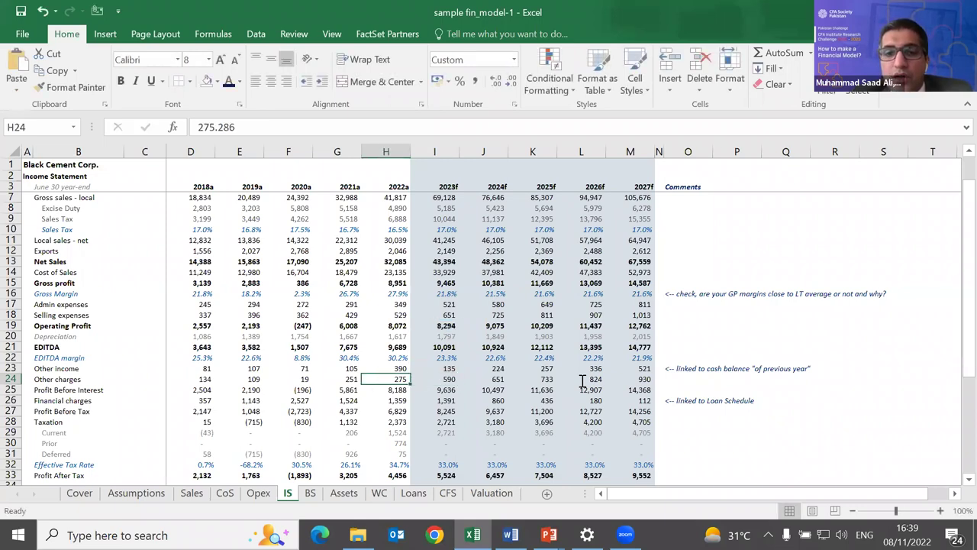
key("Right")
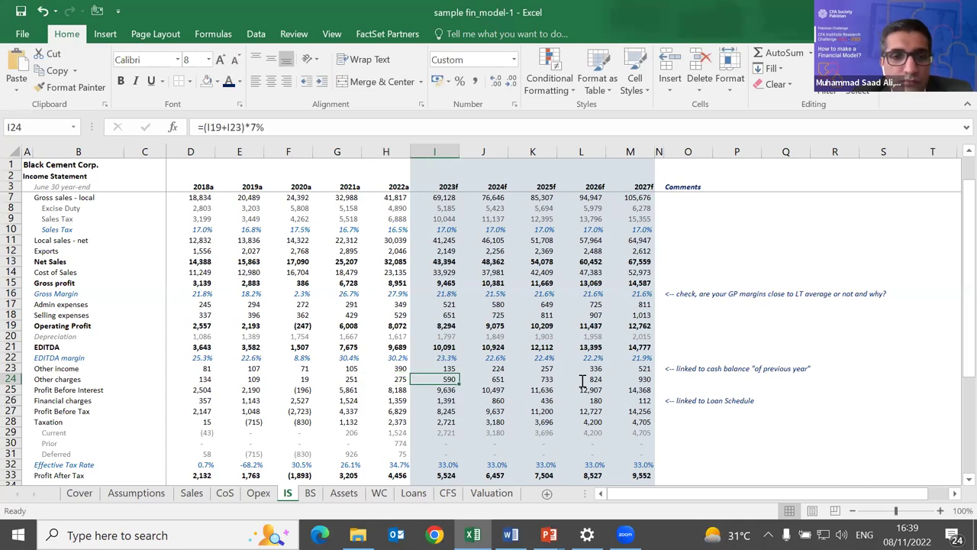
key("Down")
key("Up")
key("Up")
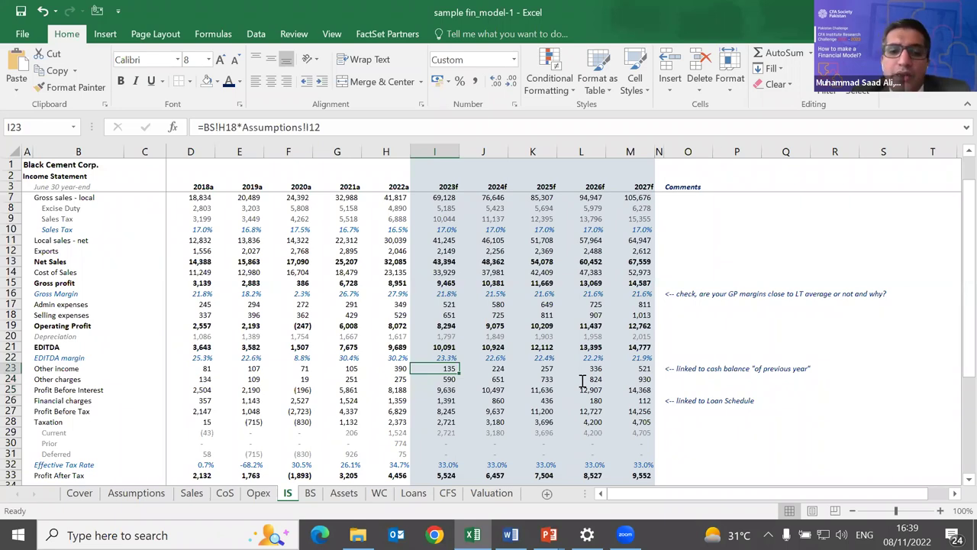
Compare the Opex sheet with the income statement's 2023f Other Income and Other charges.
key("ctrl+Page_Up")
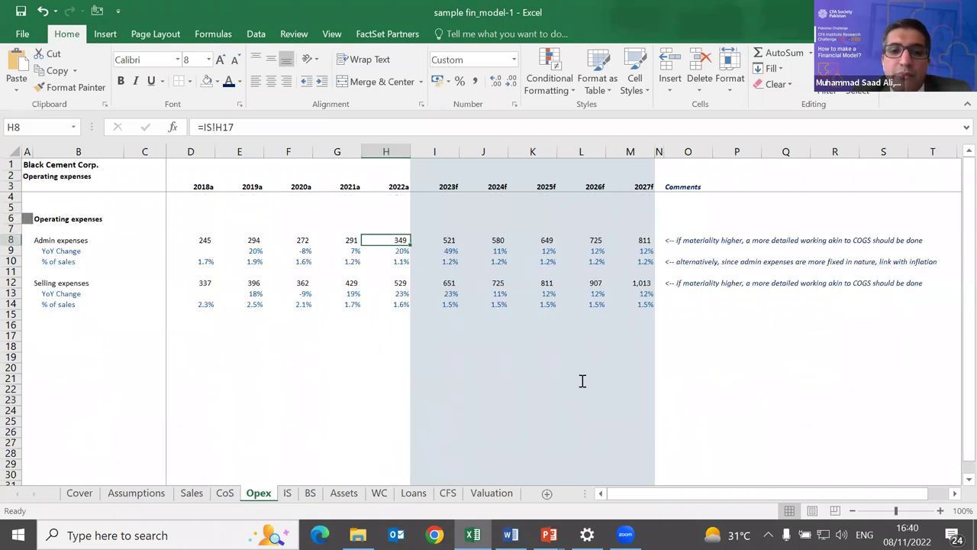
key("ctrl+Page_Down")
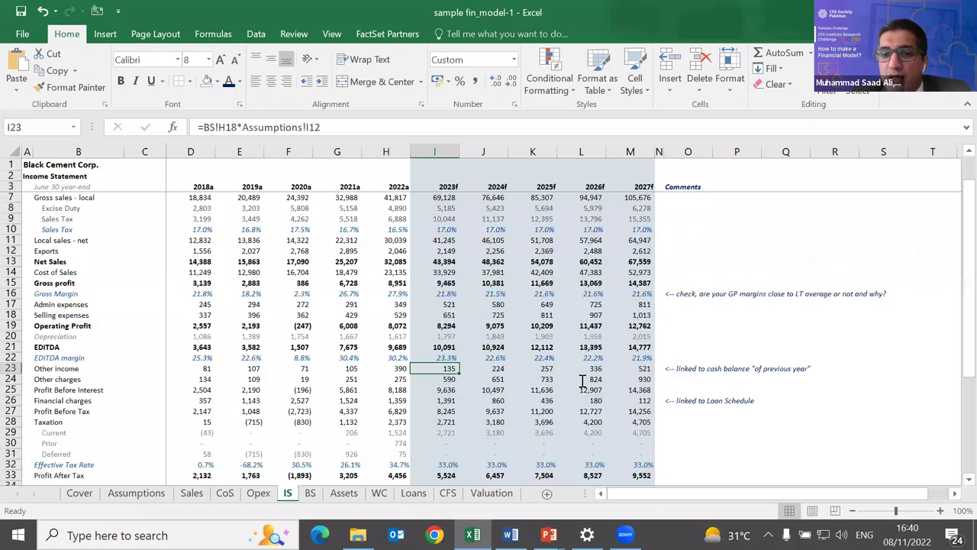
key("Down")
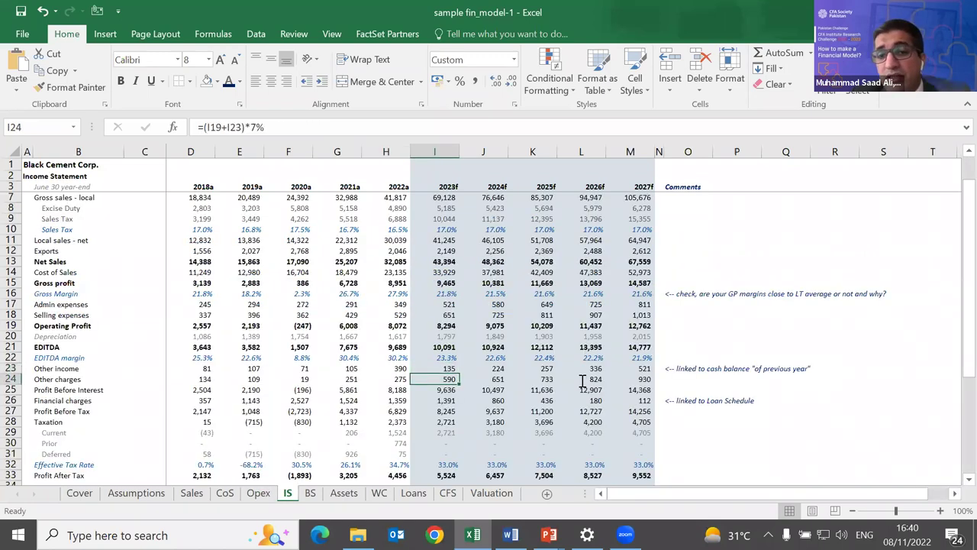
key("Up")
key("Down")
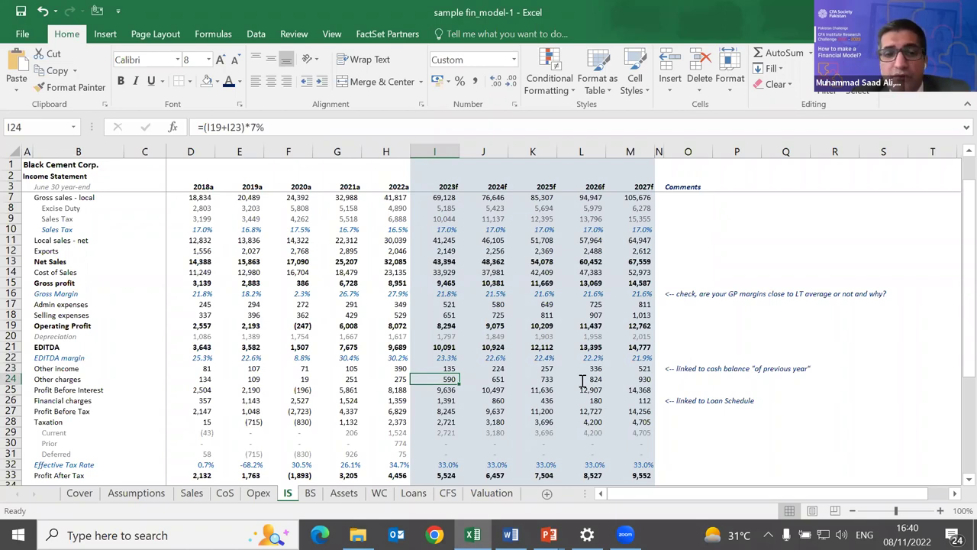
Check the Opex and Cost of Sales schedules, then compare 2023f Financial charges (1,391) with 2022a.
key("ctrl+Page_Up")
key("ctrl+Page_Up")
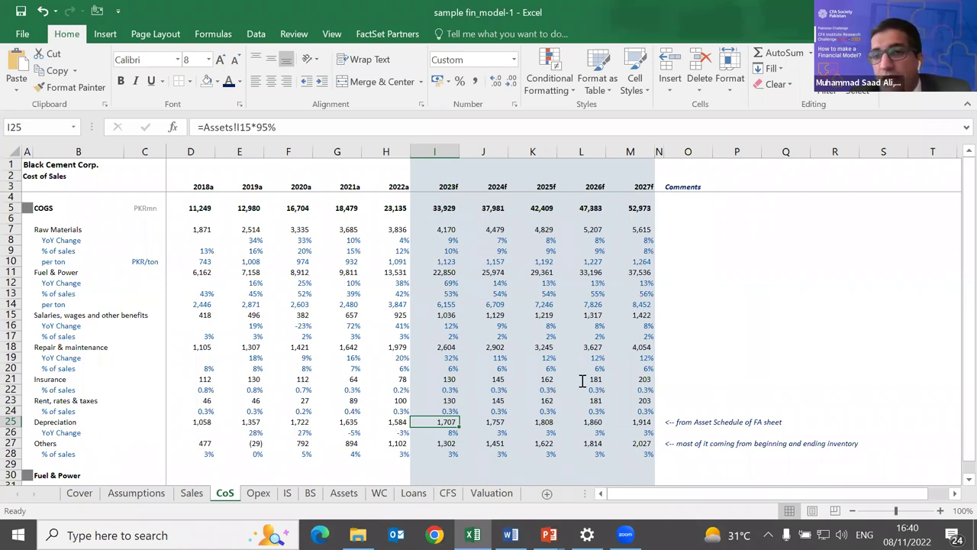
key("ctrl+Page_Down")
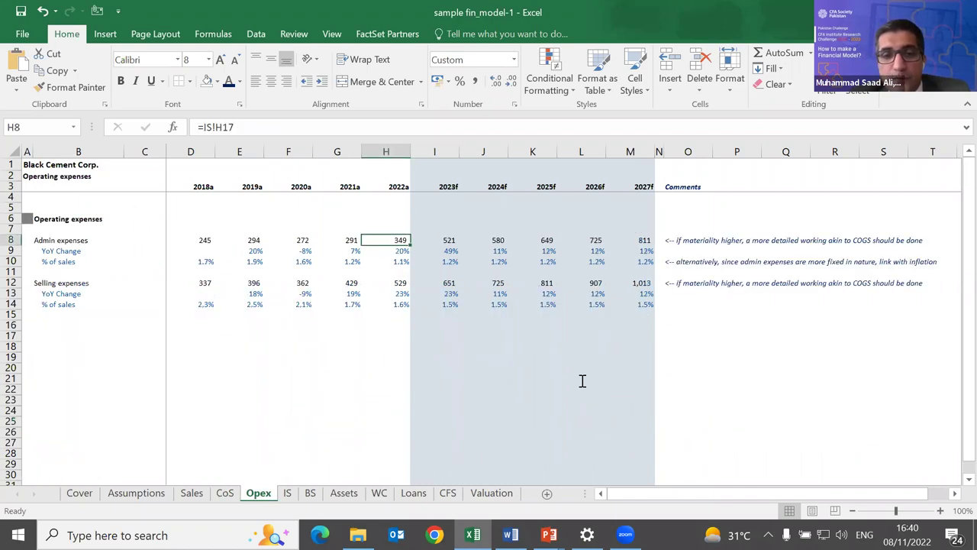
key("ctrl+Page_Down")
key("Down")
key("Down")
key("Left")
key("Right")
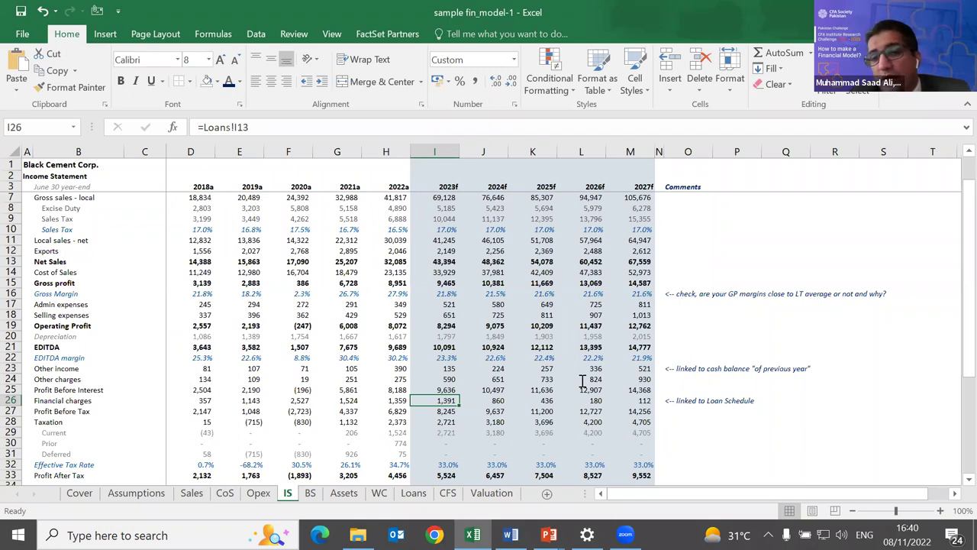
key("Right")
key("Right")
key("Right")
key("Right")
key("Left")
key("Left")
key("Left")
key("Left")
key("Left")
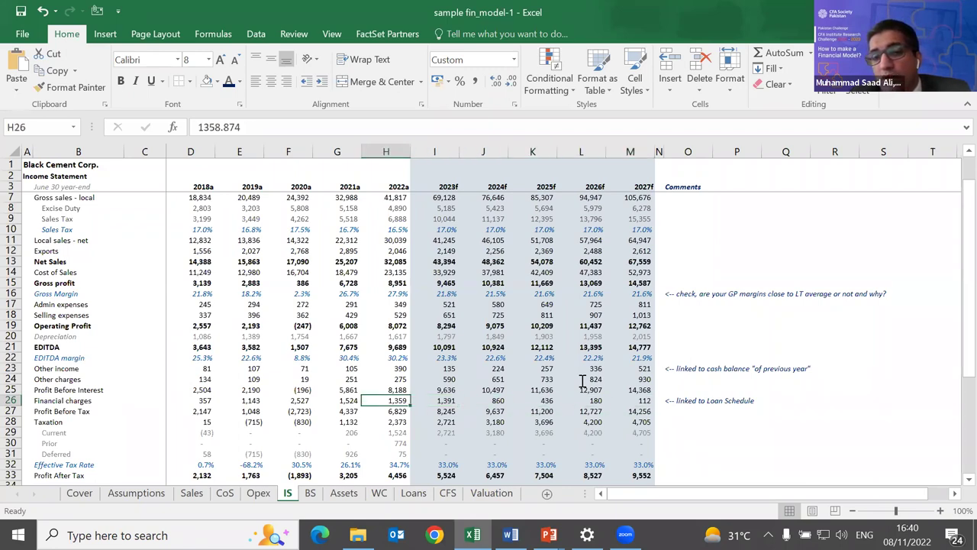
key("Right")
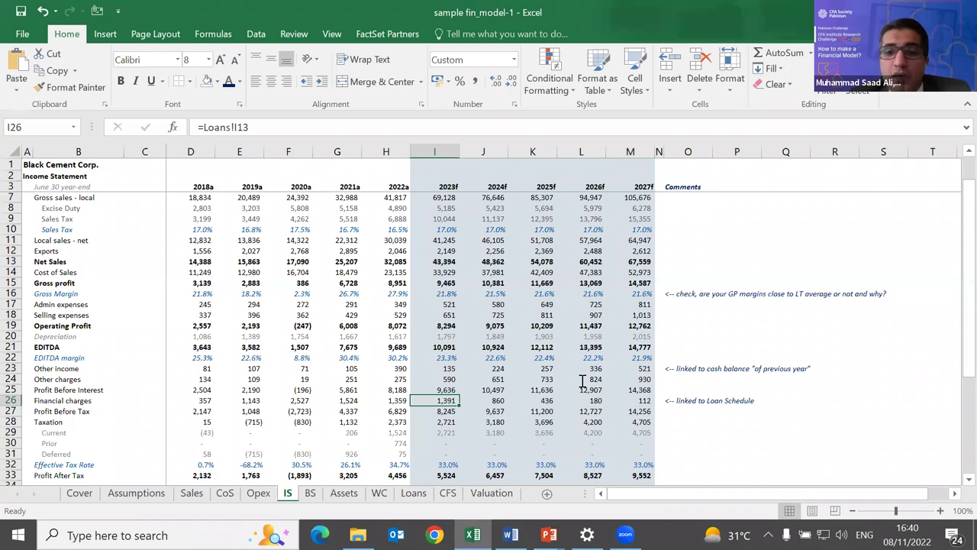
key("Right")
key("Right")
key("Right")
key("Right")
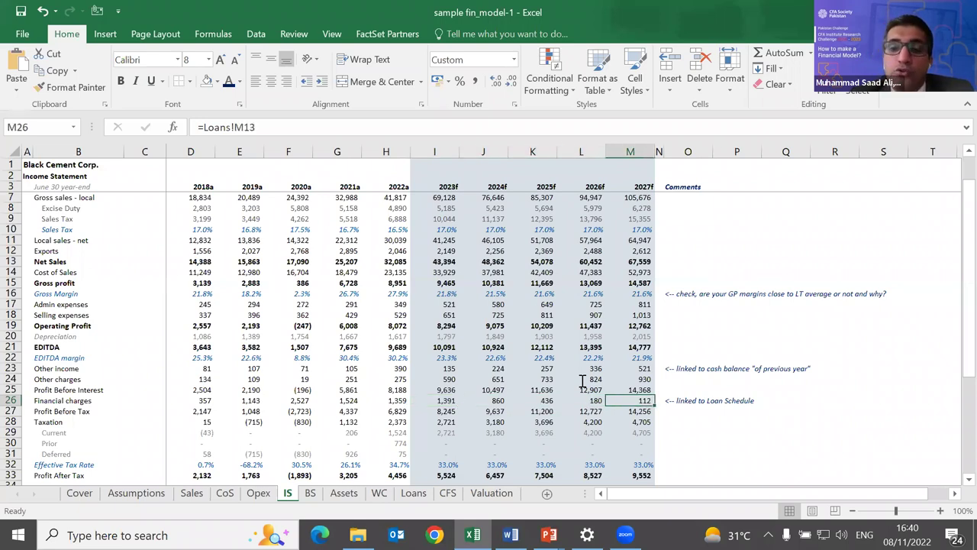
key("Left")
key("Left")
key("Left")
key("Left")
key("shift+Right")
key("shift+Right")
key("shift+Right")
key("shift+Right")
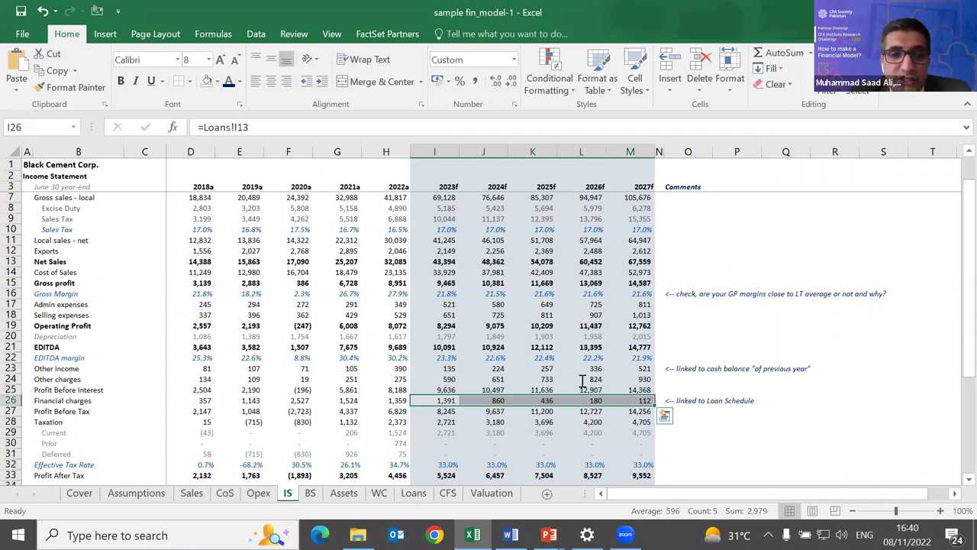
key("Down")
key("Down")
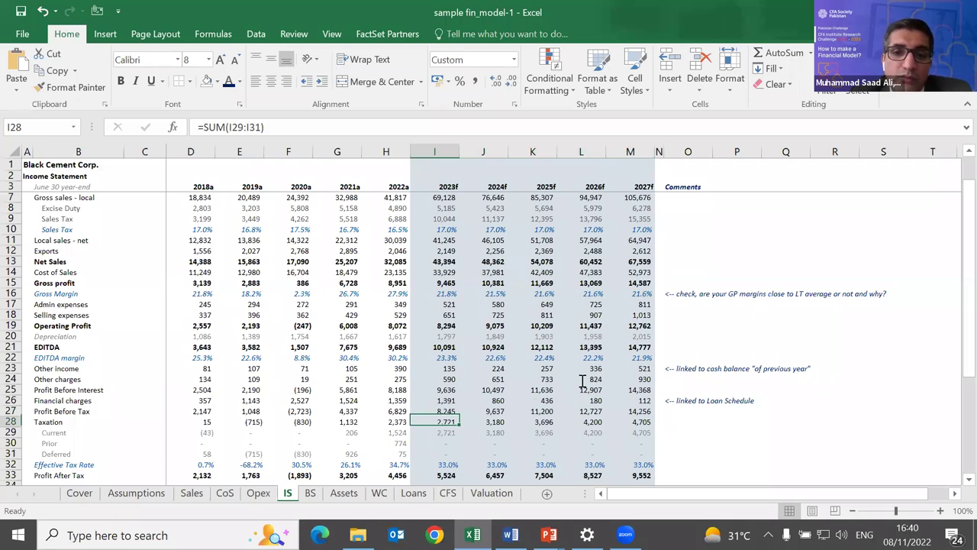
key("Up")
key("Up")
key("Up")
key("Up")
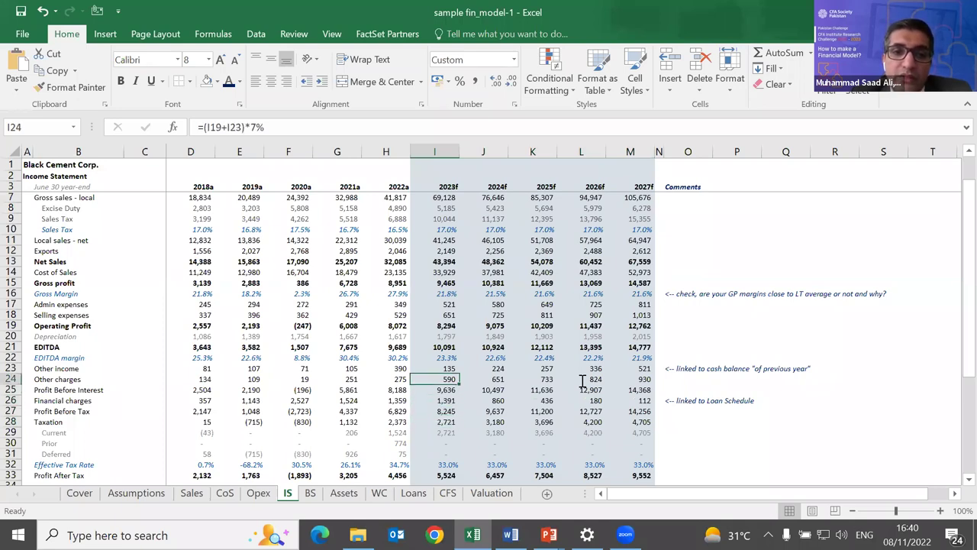
key("Down")
key("Down")
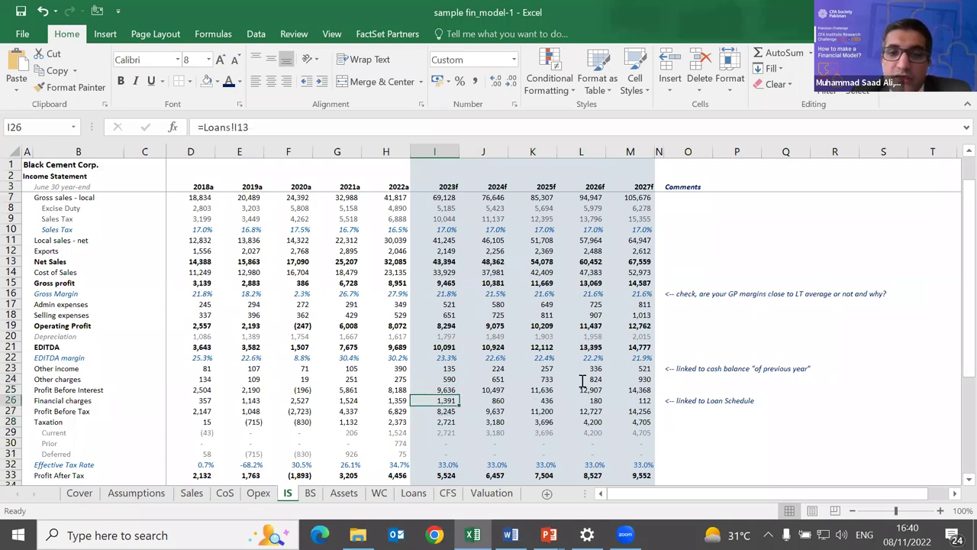
key("Up")
key("Up")
key("Up")
key("Down")
key("Down")
key("Down")
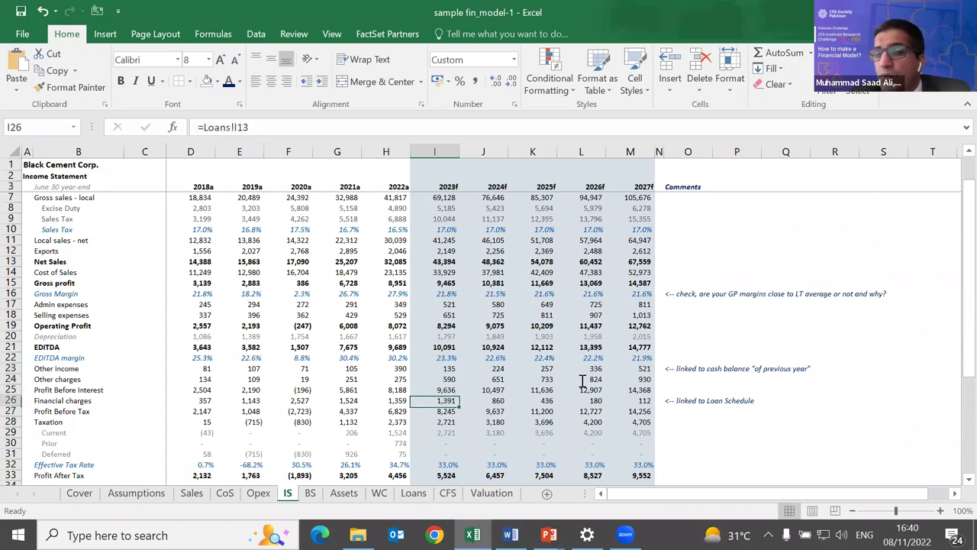
key("Down")
key("Down")
key("Down")
key("Down")
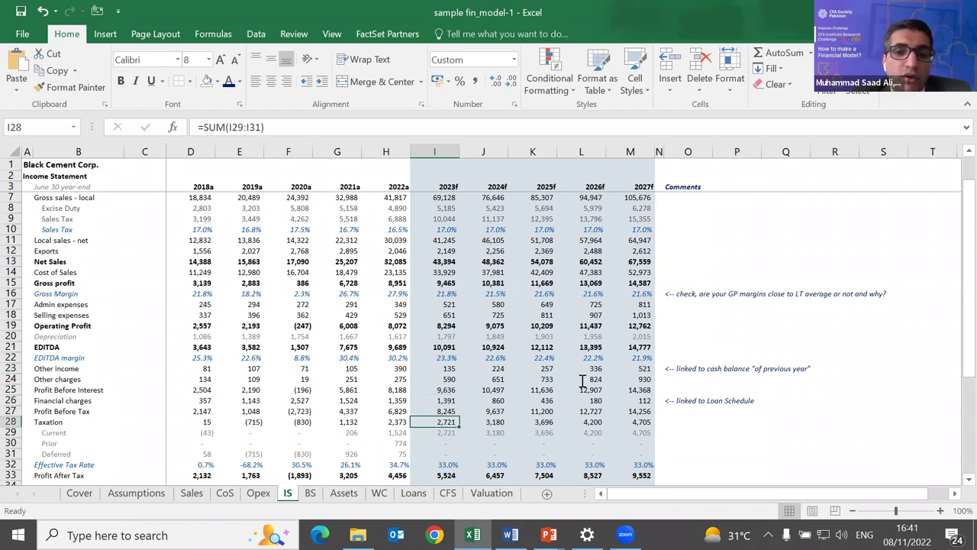
key("Up")
key("Up")
key("Down")
key("Up")
key("F2")
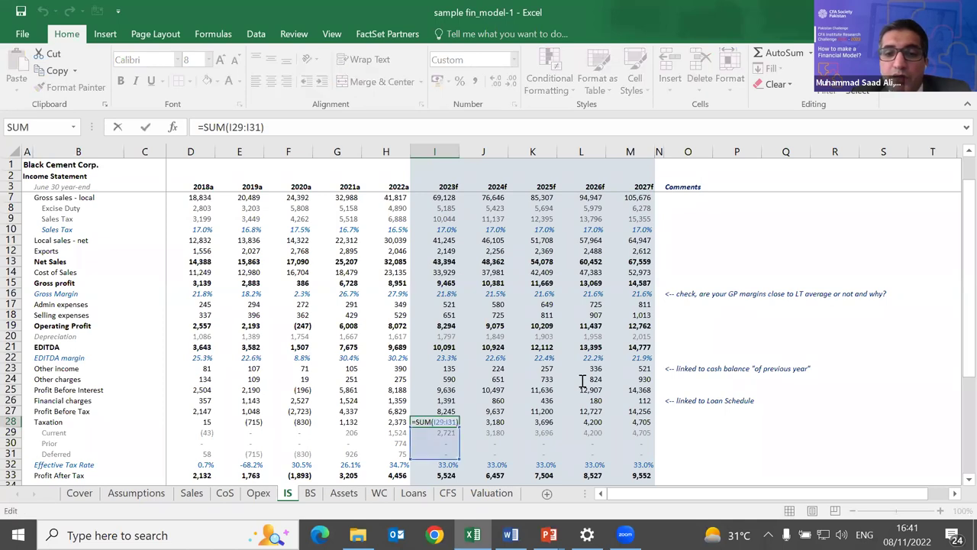
key("Escape")
key("Right")
key("Left")
key("Left")
key("Right")
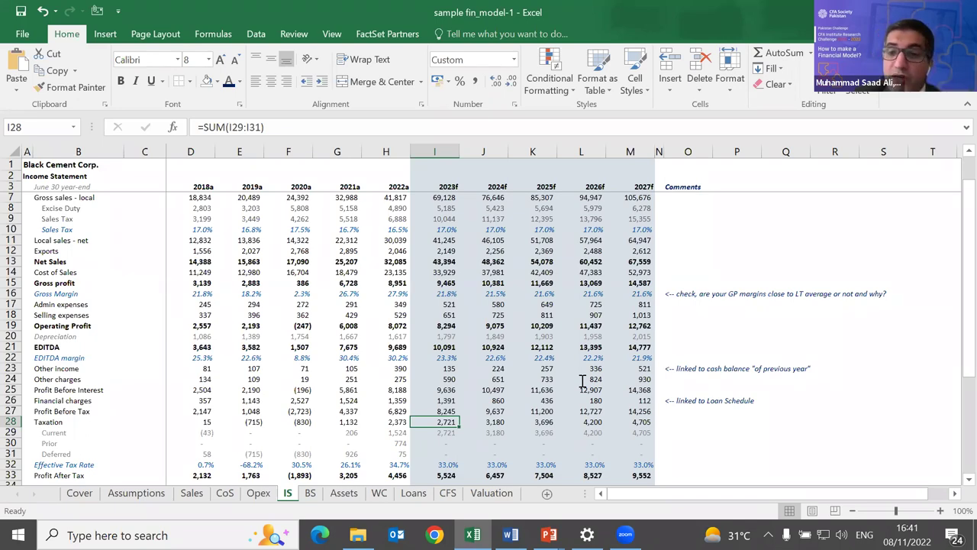
key("Right")
key("Left")
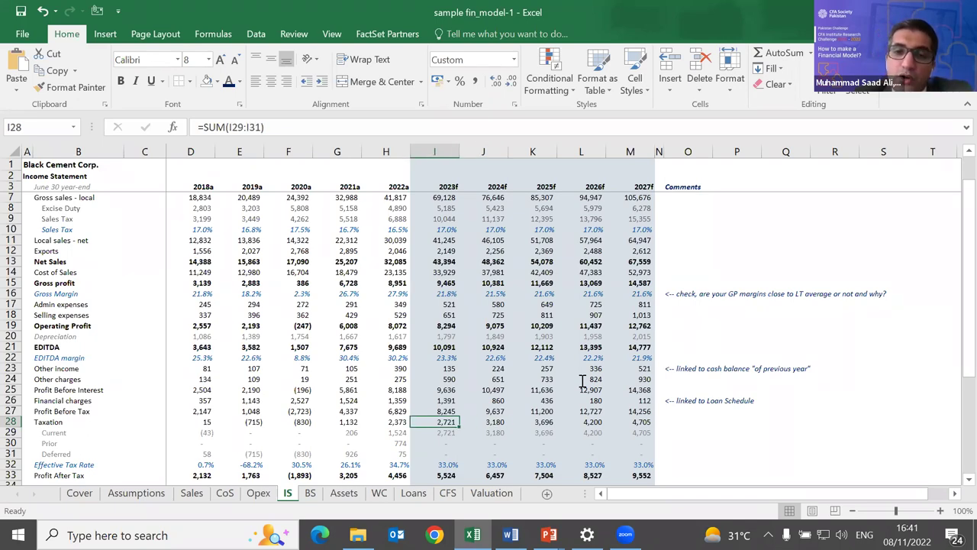
key("Left")
key("Right")
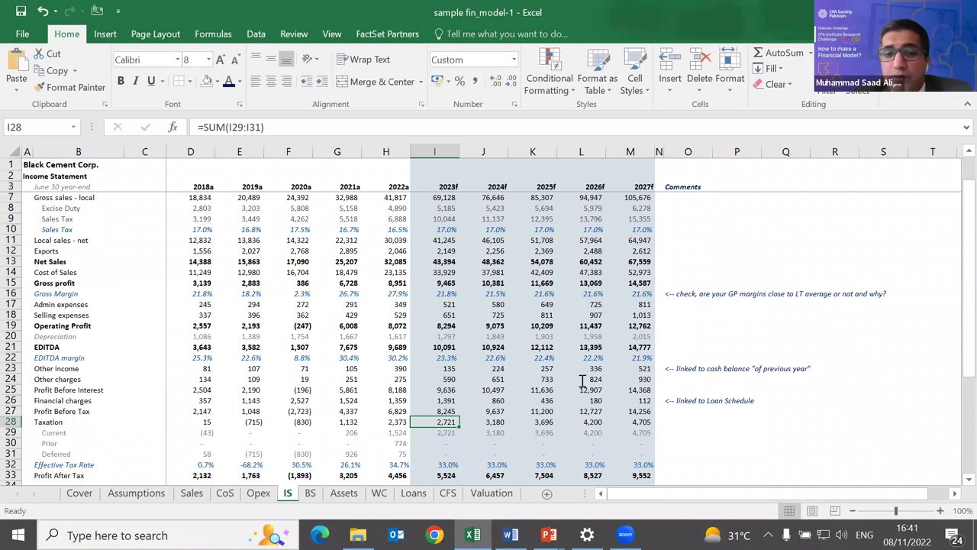
key("Up")
key("Down")
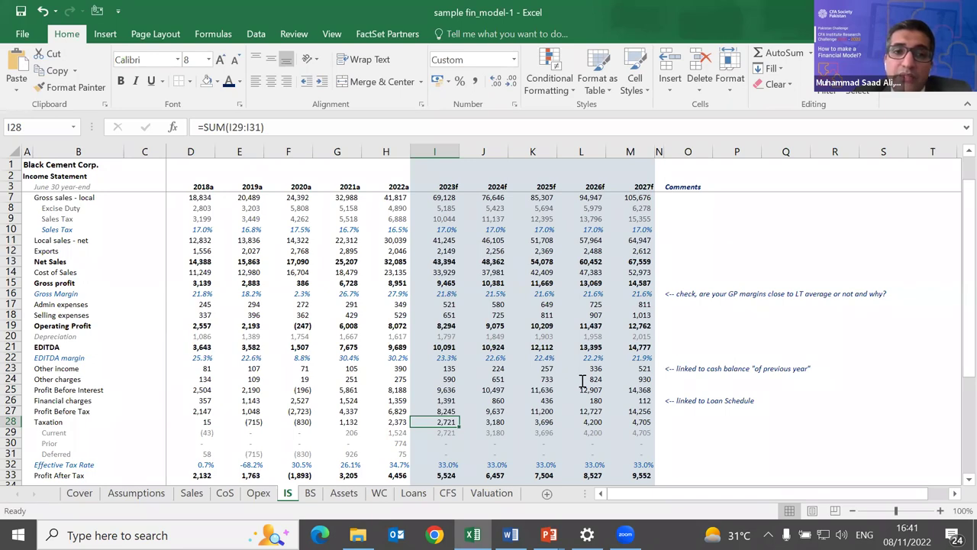
scroll(583, 380, "up", 1)
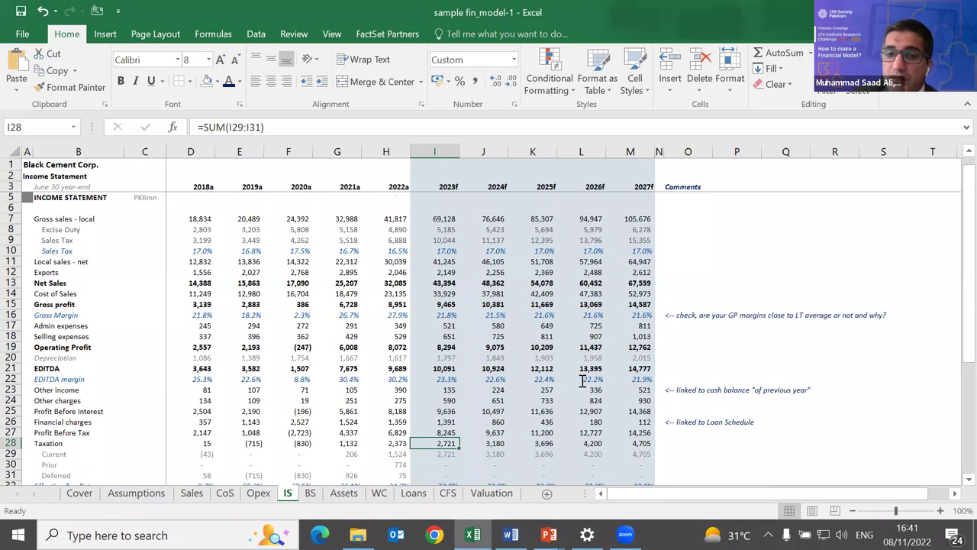
key("Up")
key("Up")
key("Up")
key("Up")
key("Up")
key("Up")
key("Up")
key("Up")
key("Up")
key("Up")
key("Up")
key("Up")
key("Up")
key("Up")
key("Up")
key("Up")
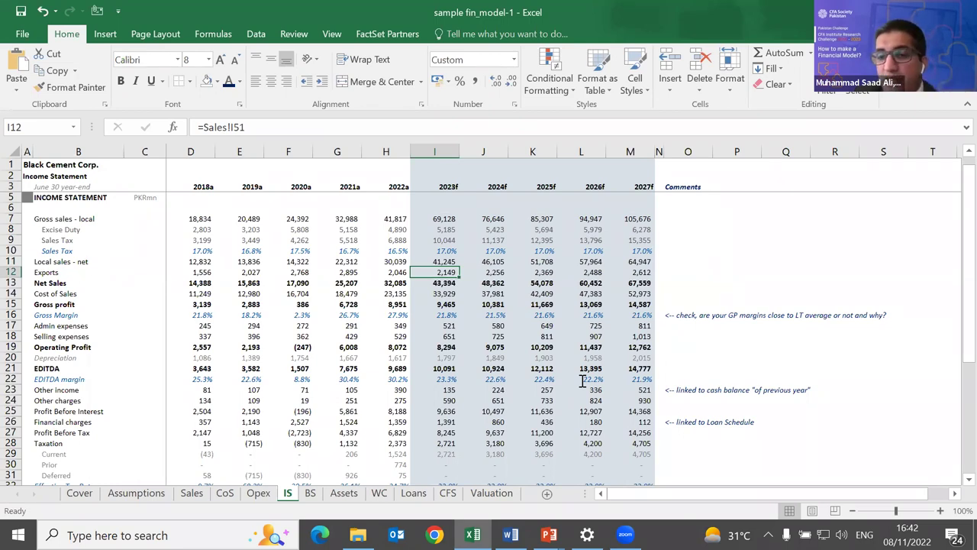
key("Down")
key("Down")
key("Down")
key("Down")
key("Down")
key("Down")
key("Down")
key("Down")
key("Down")
key("Down")
key("Down")
key("Down")
key("Down")
key("Down")
key("Down")
key("Down")
key("Down")
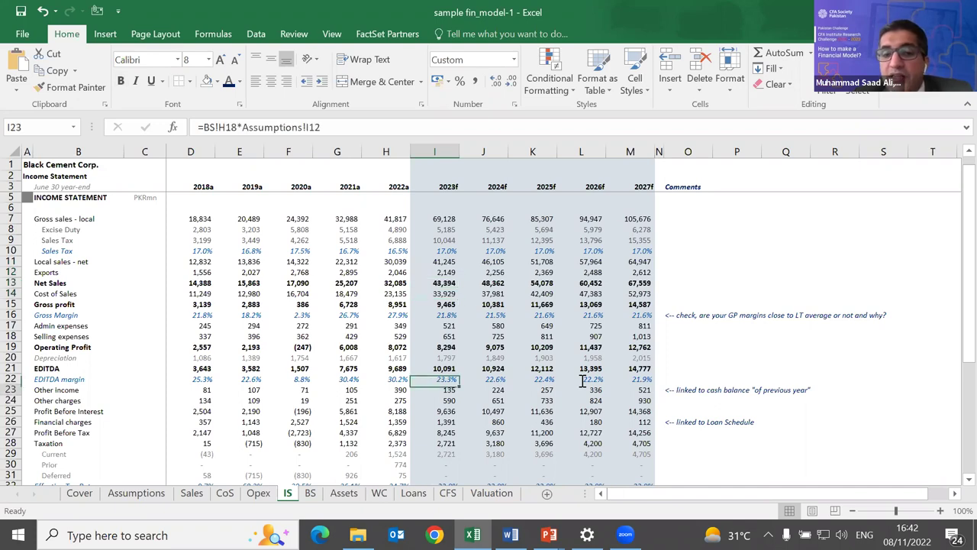
key("Up")
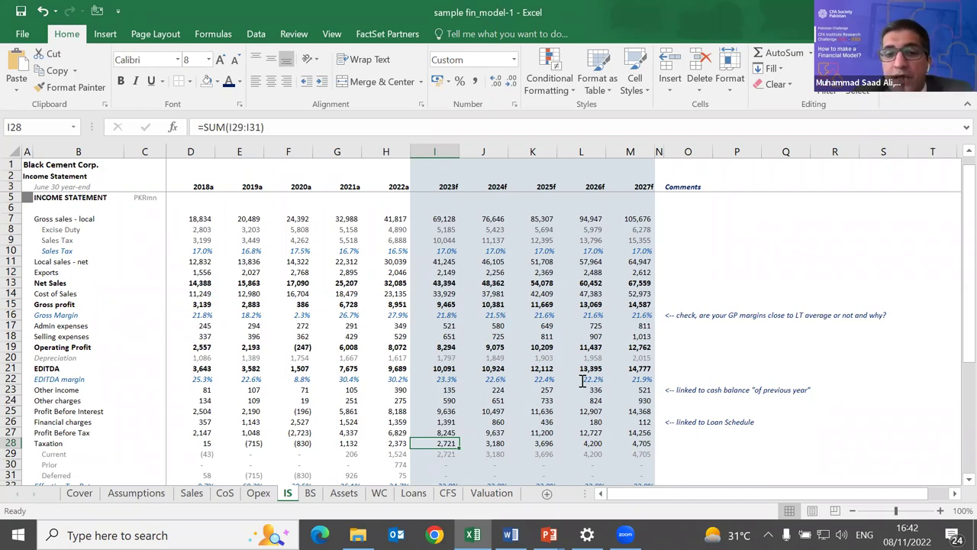
key("Up")
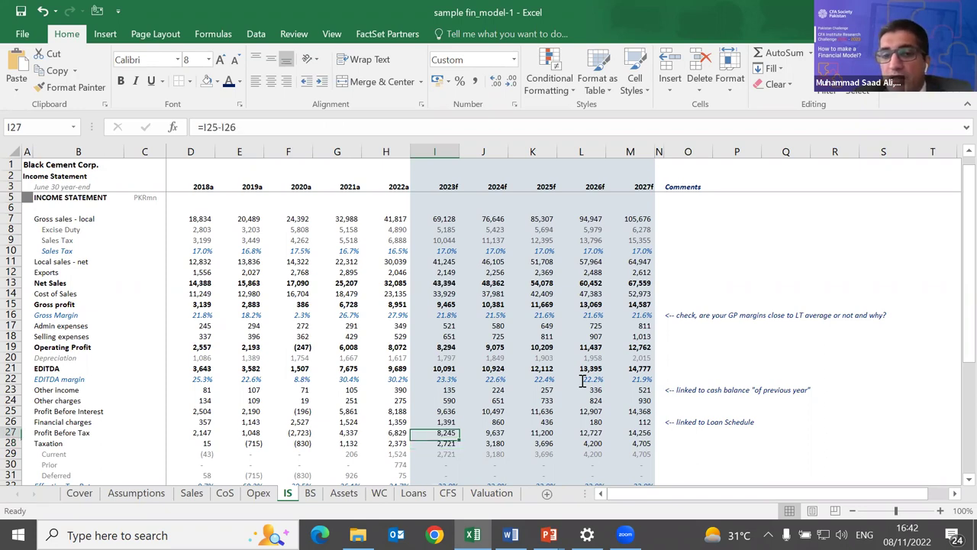
key("Down")
key("Down")
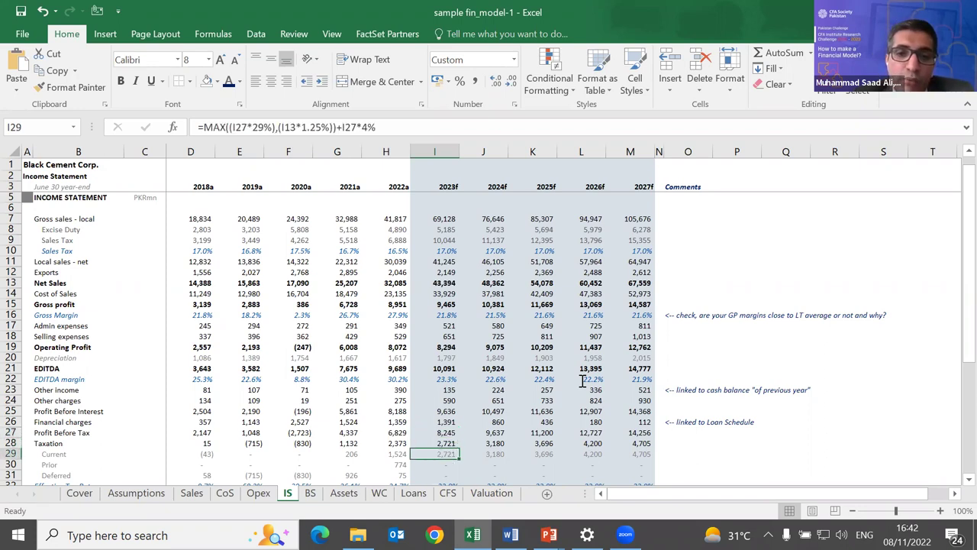
key("Down")
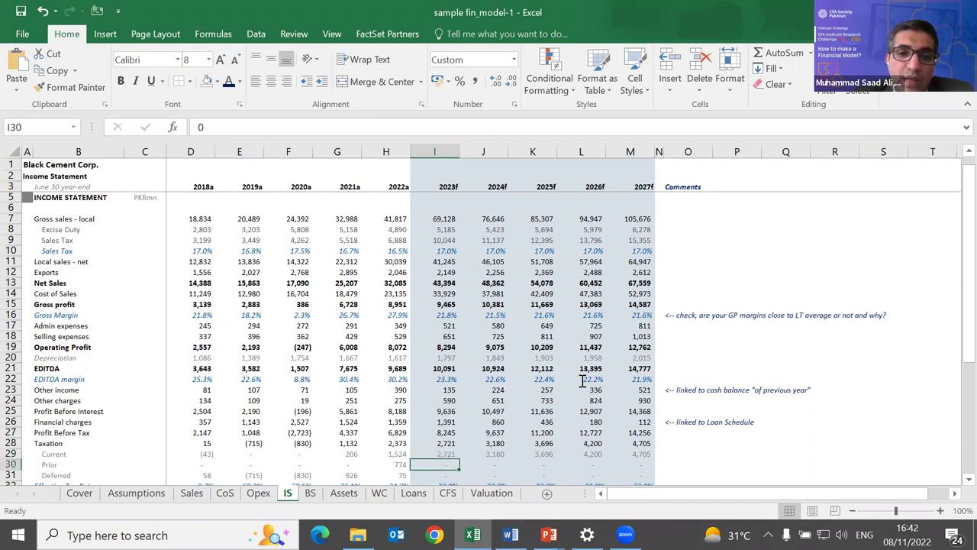
key("Down")
key("Down")
key("Up")
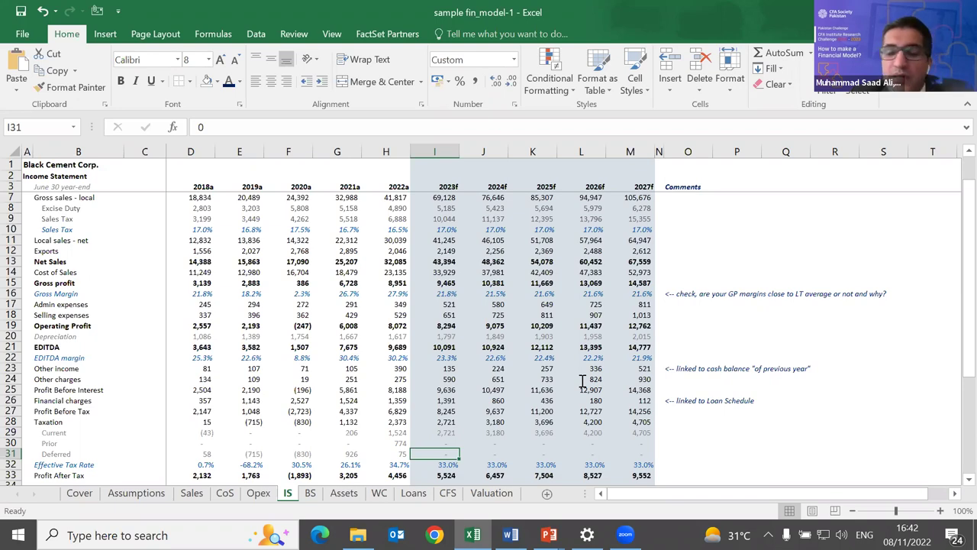
key("Up")
key("Up")
key("Up")
key("Down")
key("Down")
key("Down")
key("Up")
key("Up")
key("Up")
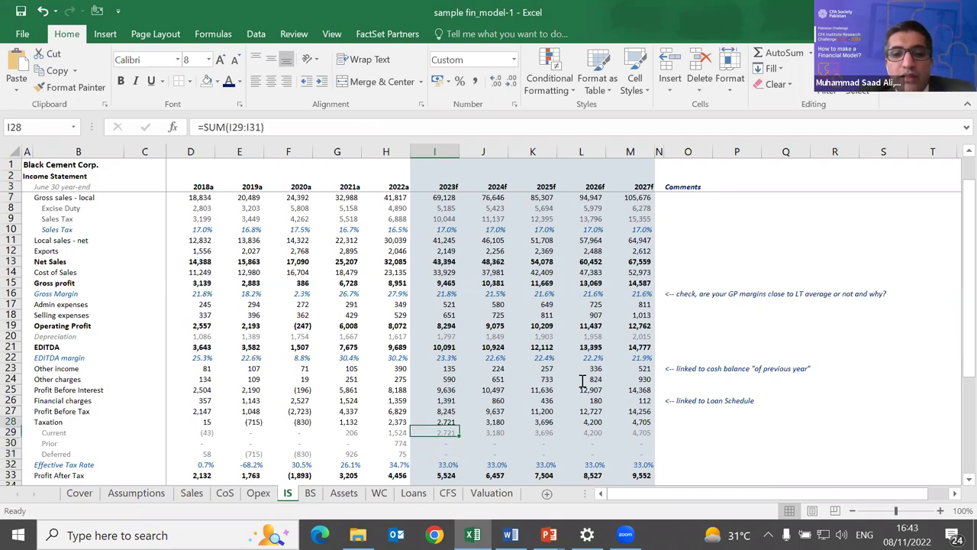
key("Down")
key("Down")
key("Down")
key("Down")
key("Down")
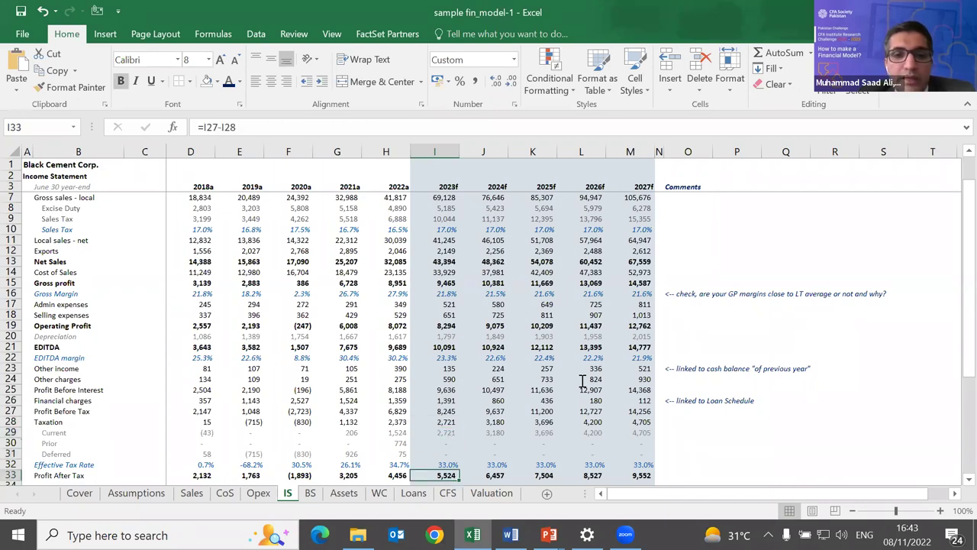
Confirm the 2023f basic EPS formula =I33/194.295, giving 28.43.
scroll(582, 379, "down", 2)
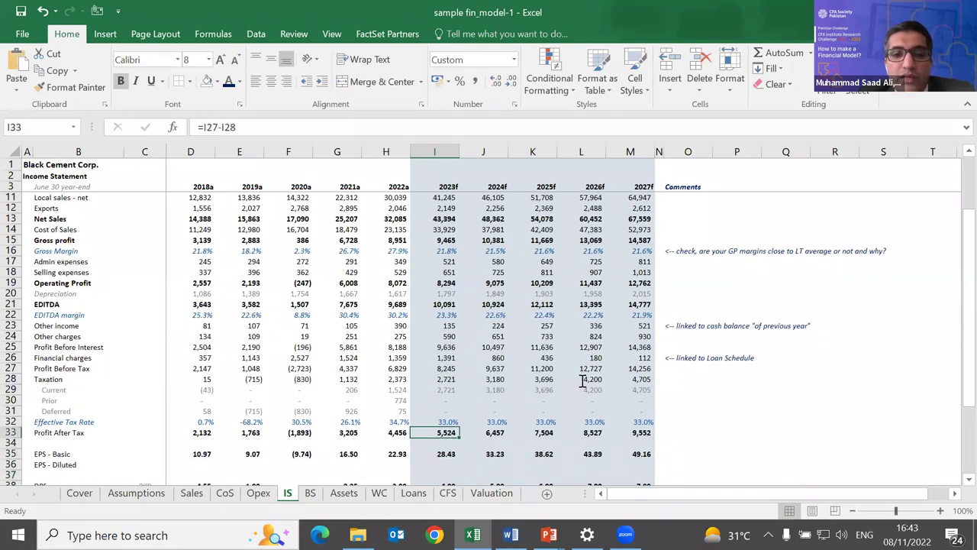
key("Down")
key("Down")
key("Up")
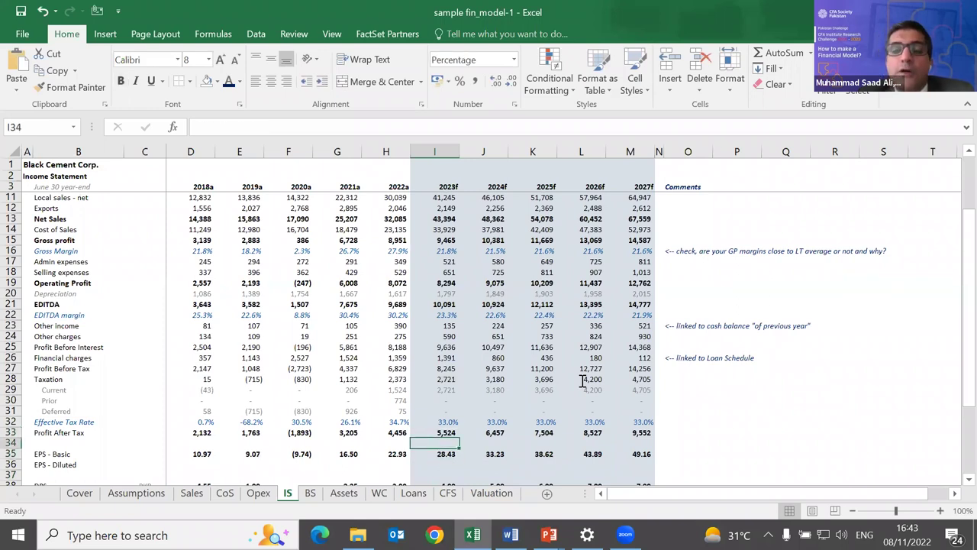
key("Down")
key("Down")
key("Down")
key("Down")
key("Down")
key("Up")
key("Up")
key("Up")
key("Up")
key("Right")
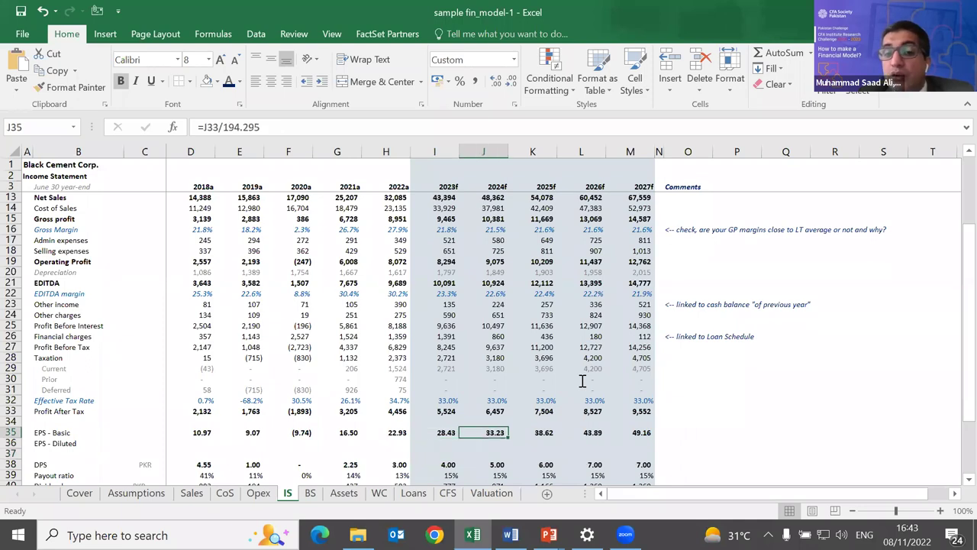
key("Right")
key("Right")
key("Left")
key("Left")
key("Left")
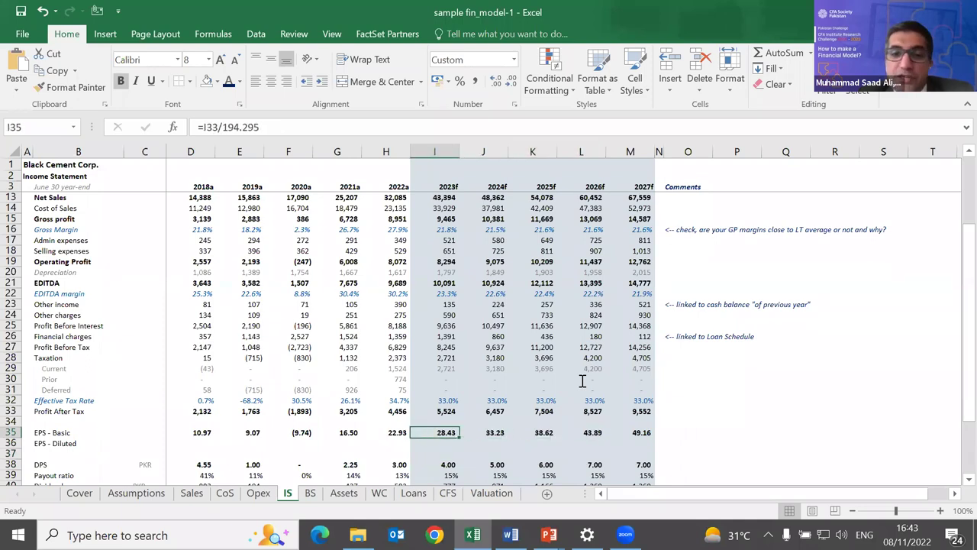
key("F2")
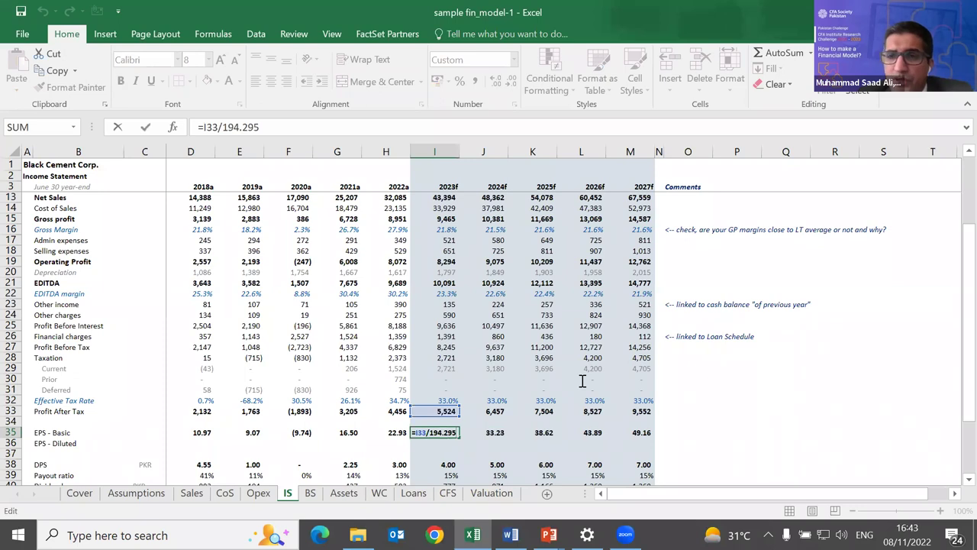
key("Return")
key("F2")
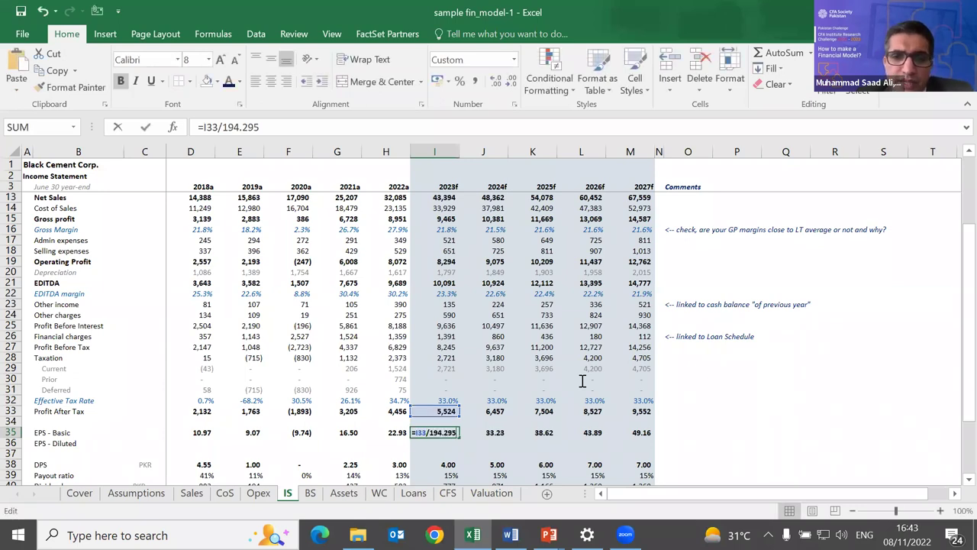
key("Escape")
key("Down")
key("Down")
key("Down")
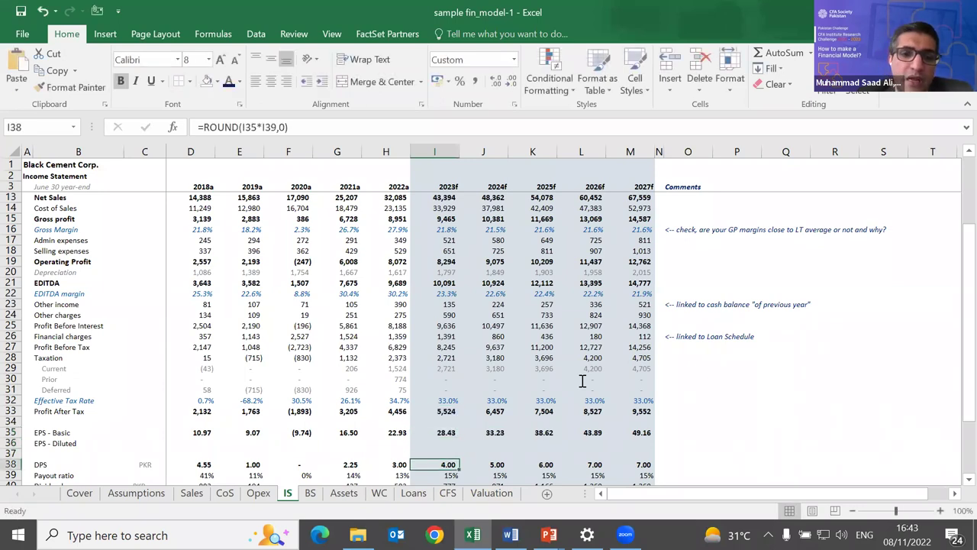
Check the 2023f DPS and dividends rows and the 2022a payout ratio formula.
key("Down")
key("Down")
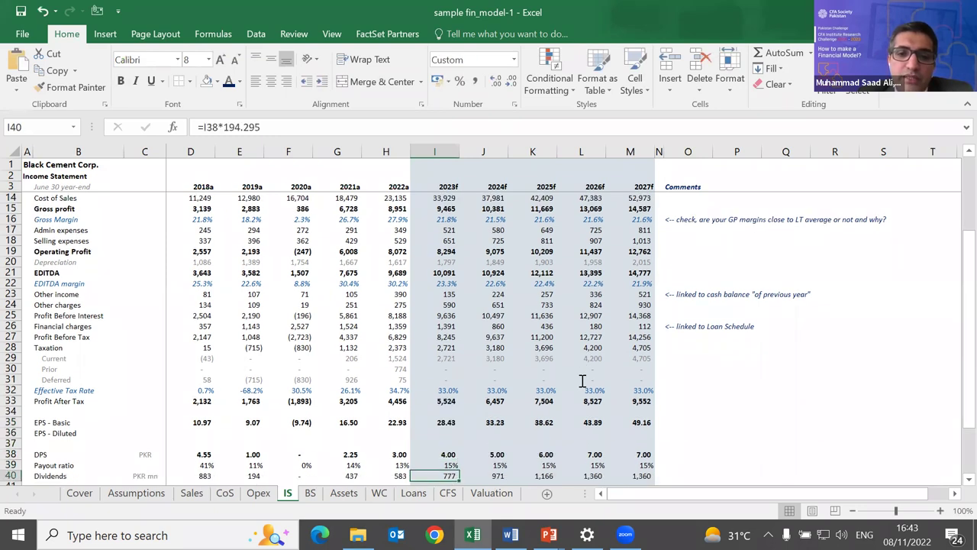
key("Up")
key("Up")
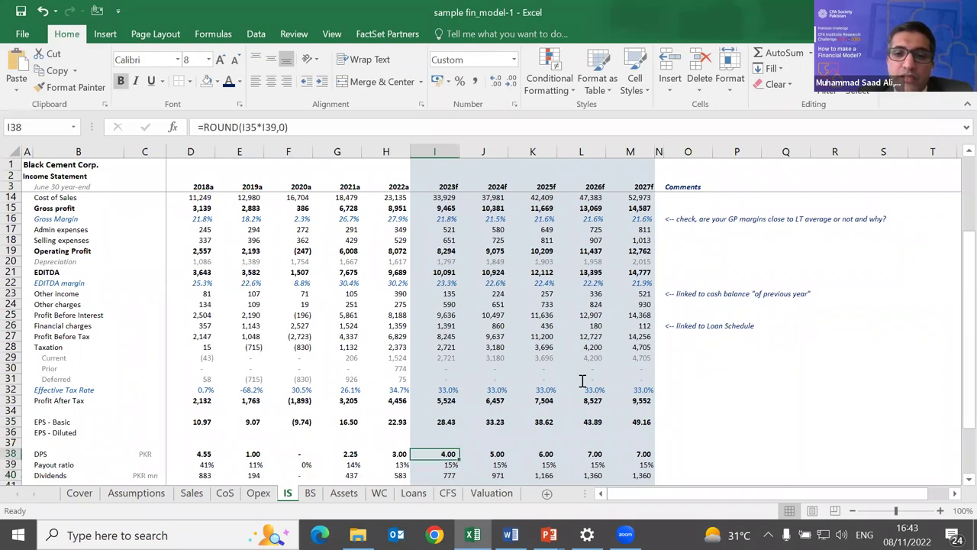
key("Left")
key("Right")
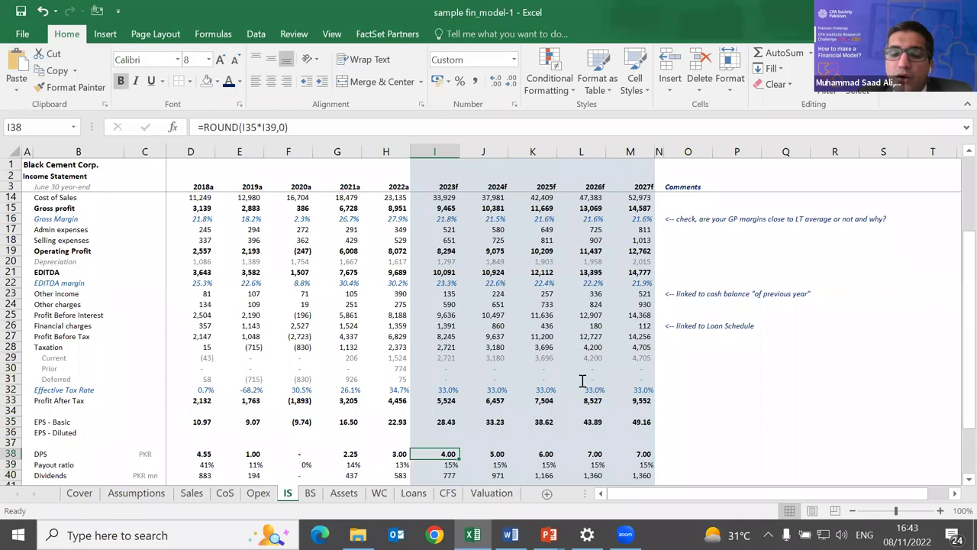
key("Left")
key("Down")
key("Up")
key("Right")
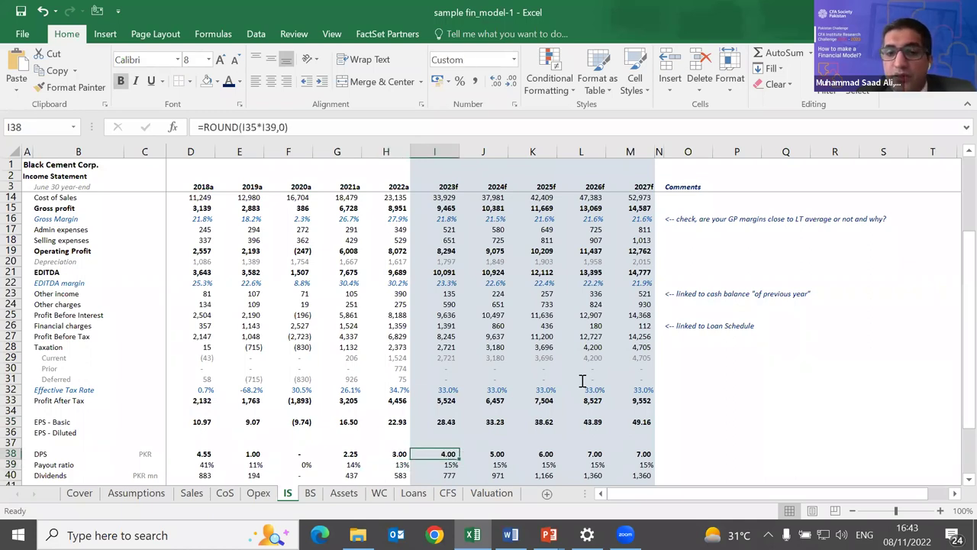
Compare historical DPS values for 2019a–2022a and step through the forecast payout ratios.
key("Left")
key("shift+Left")
key("shift+Left")
key("shift+Left")
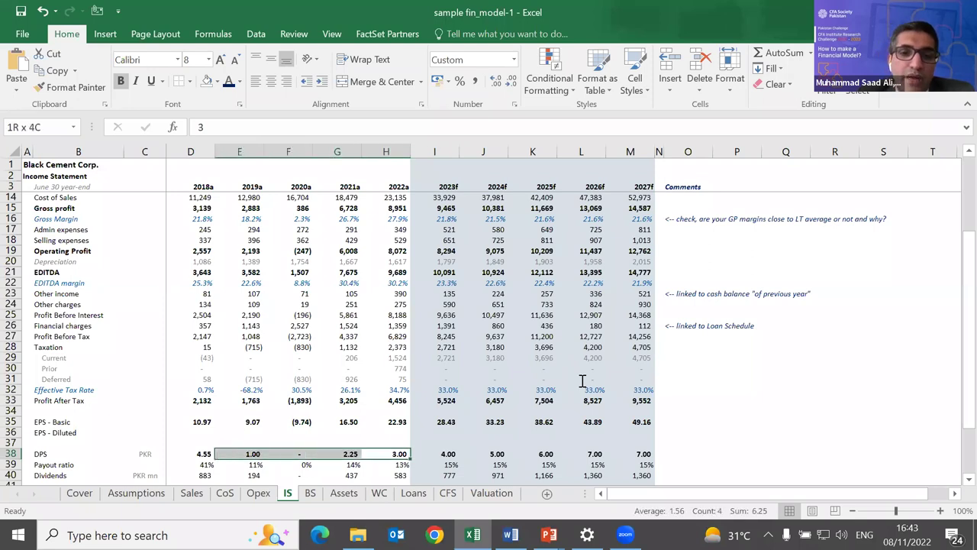
key("Left")
key("Left")
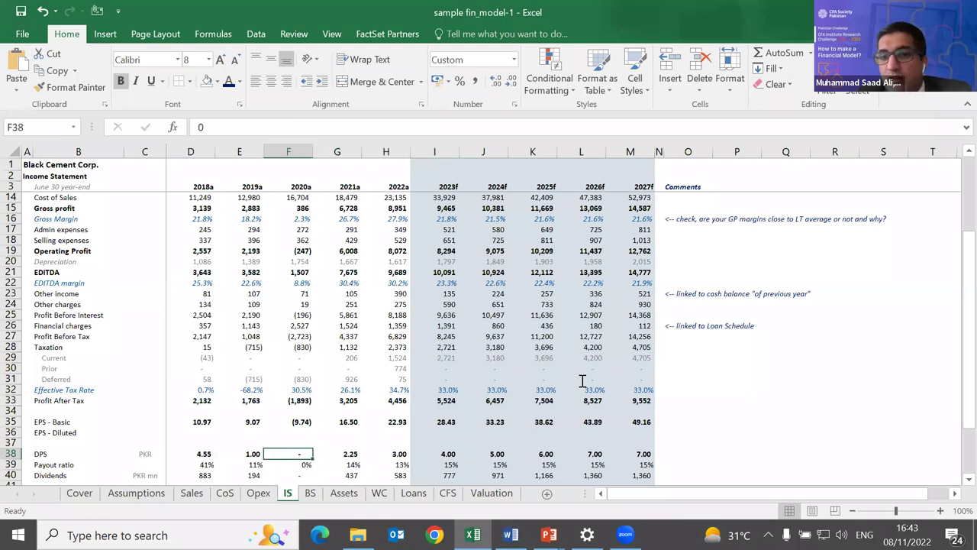
key("Left")
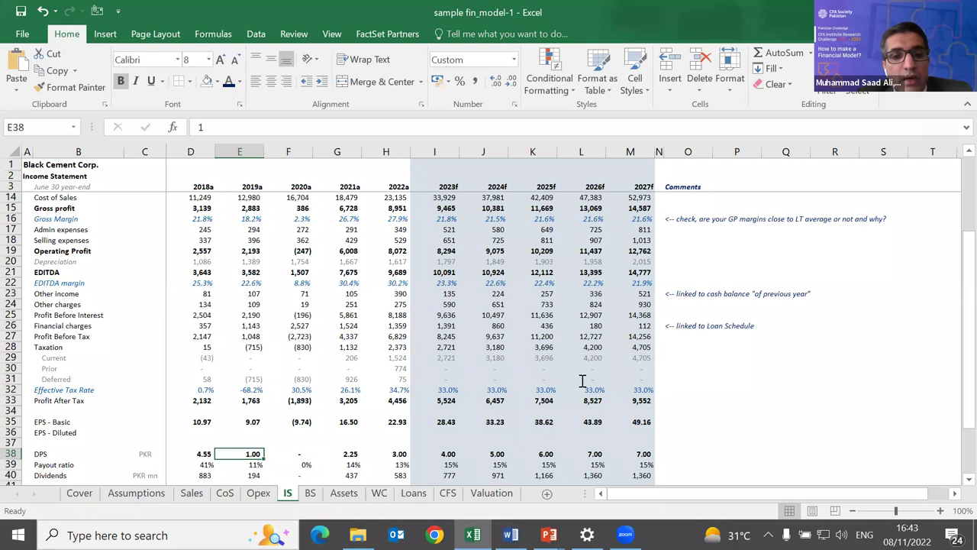
key("Right")
key("Down")
key("Right")
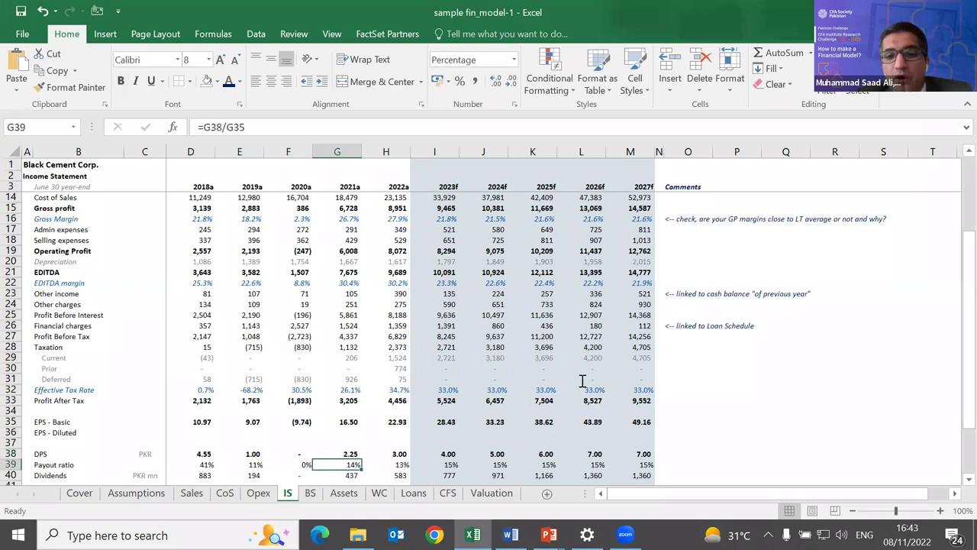
key("Right")
key("Right")
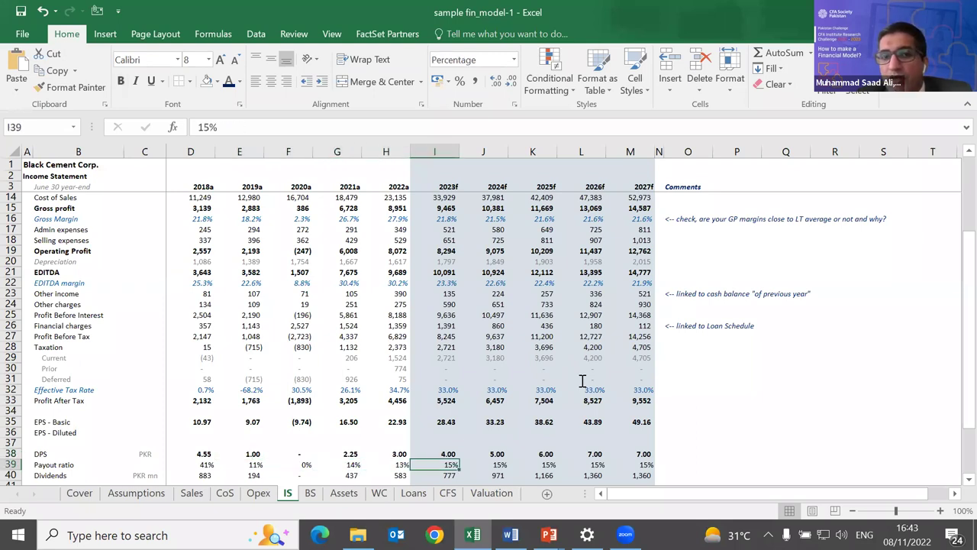
key("Up")
key("Down")
key("Right")
key("Right")
key("Right")
Review the 2023f EPS, DPS and dividends formulas: dividends of 777 equal 4.00 DPS × 194.295.
key("Left")
key("Left")
key("Left")
key("Up")
key("Up")
key("Up")
key("Up")
key("F2")
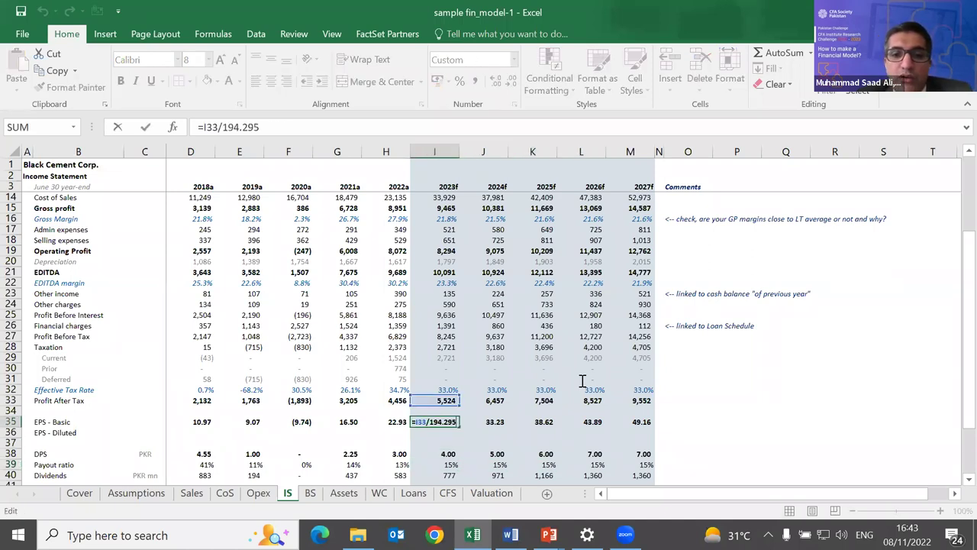
key("Escape")
key("Down")
key("Down")
key("Down")
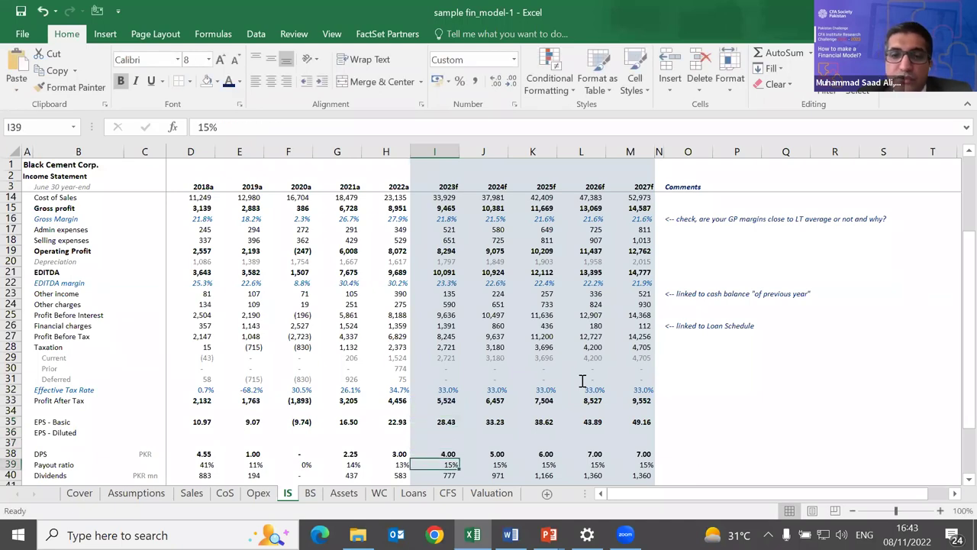
key("F2")
key("Escape")
key("Down")
key("Down")
key("Down")
key("Up")
key("F2")
key("Escape")
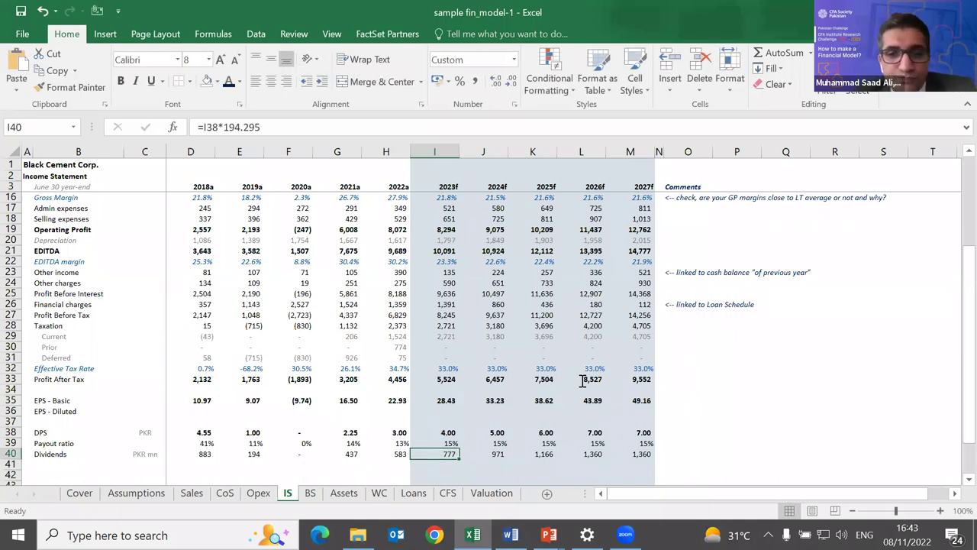
scroll(576, 422, "up", 4)
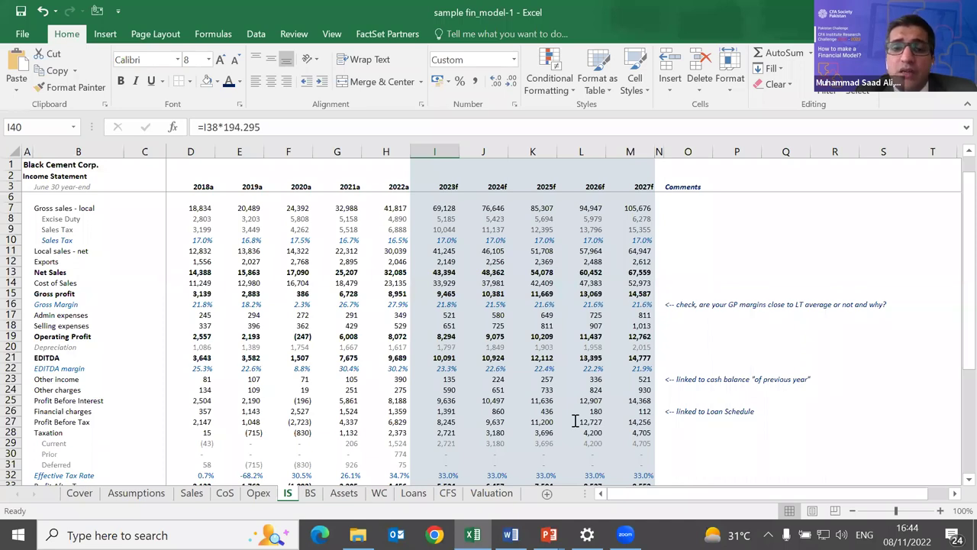
Compare the 2023f gross margin with 2024f–2026f forecasts and the EBITDA margin below.
left_click(446, 325)
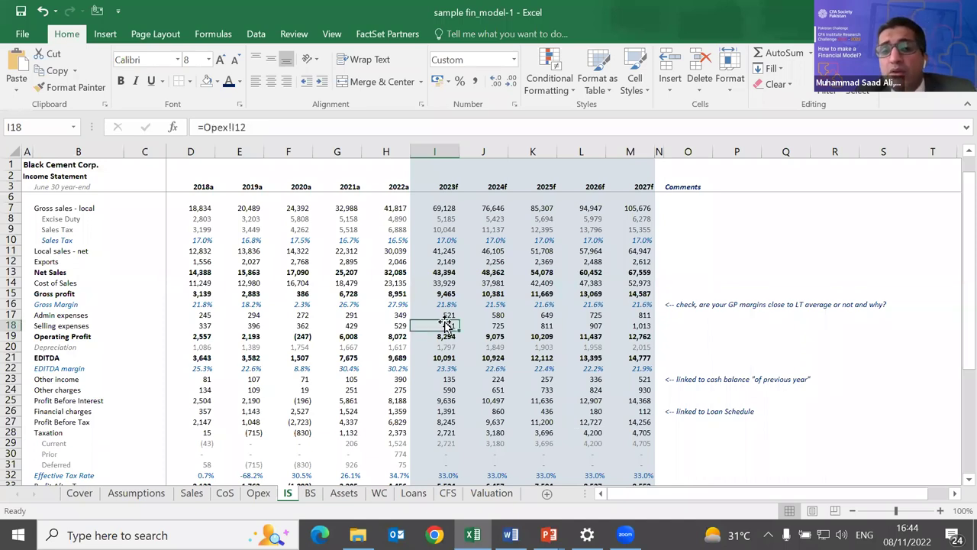
key("Up")
key("Up")
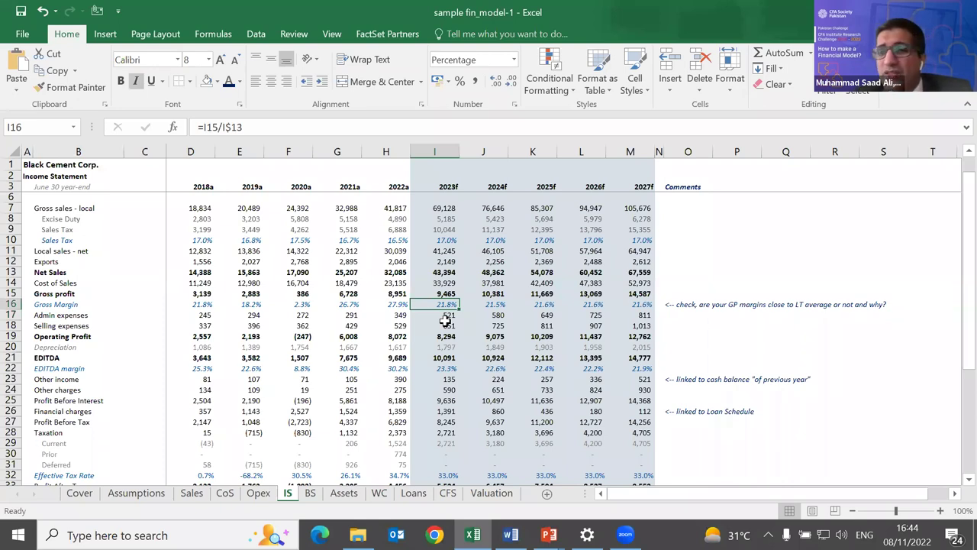
key("Right")
key("Left")
key("Left")
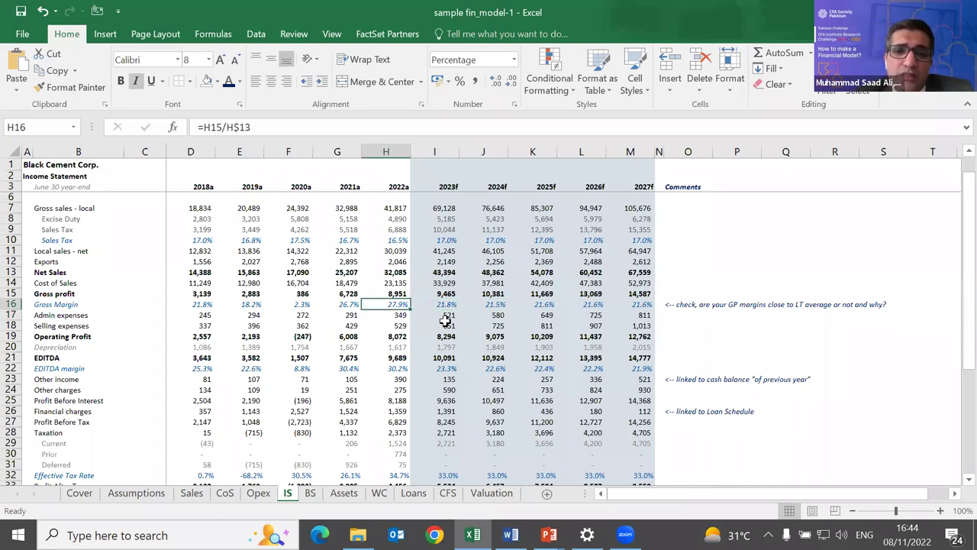
key("Right")
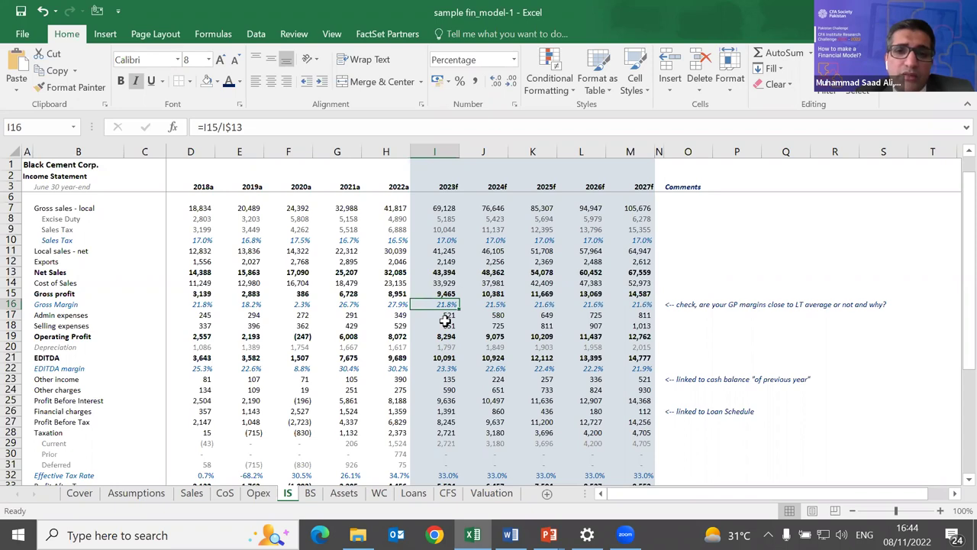
key("shift+Right")
key("shift+Right")
key("shift+Right")
key("shift+Right")
key("Down")
key("Down")
key("Down")
key("Down")
key("Down")
key("Down")
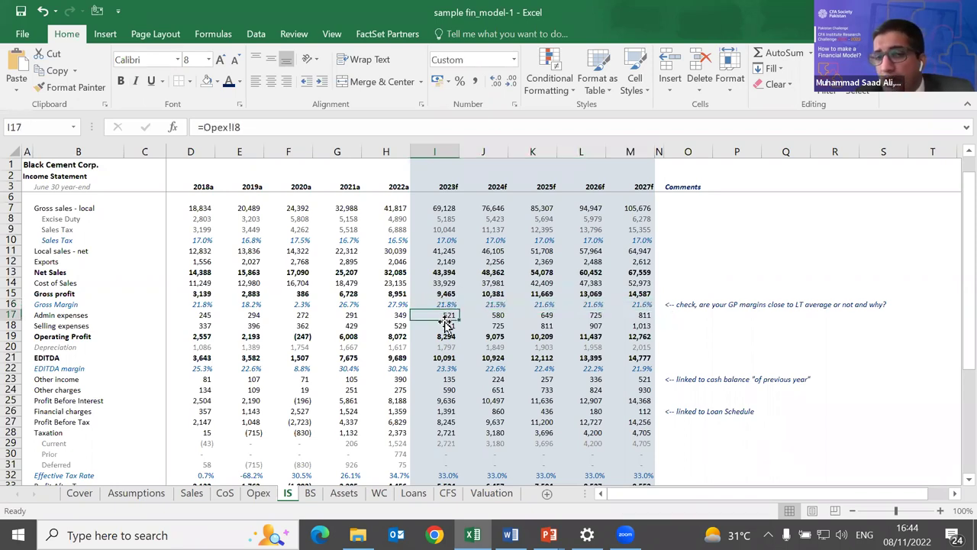
key("Up")
key("Up")
key("Up")
key("Up")
key("Up")
key("Up")
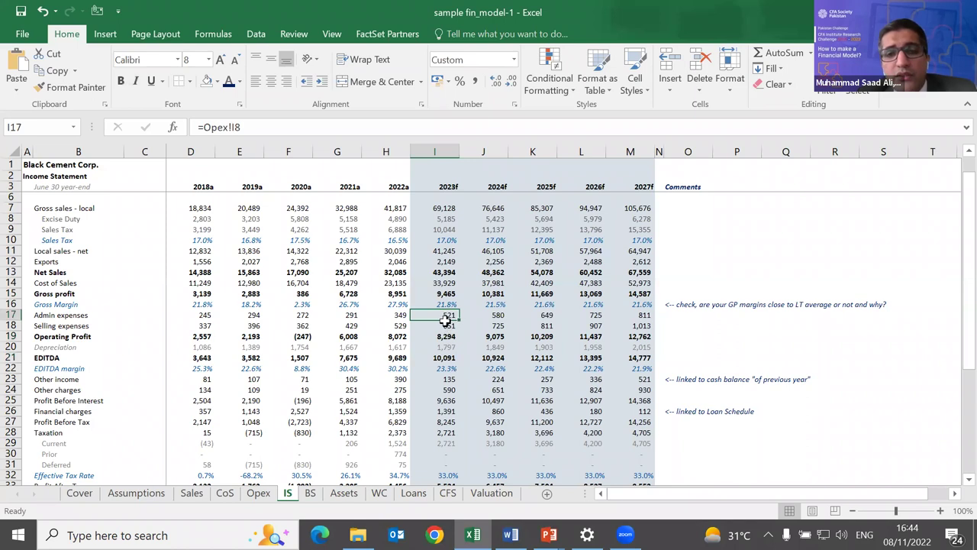
key("Right")
key("Right")
key("Right")
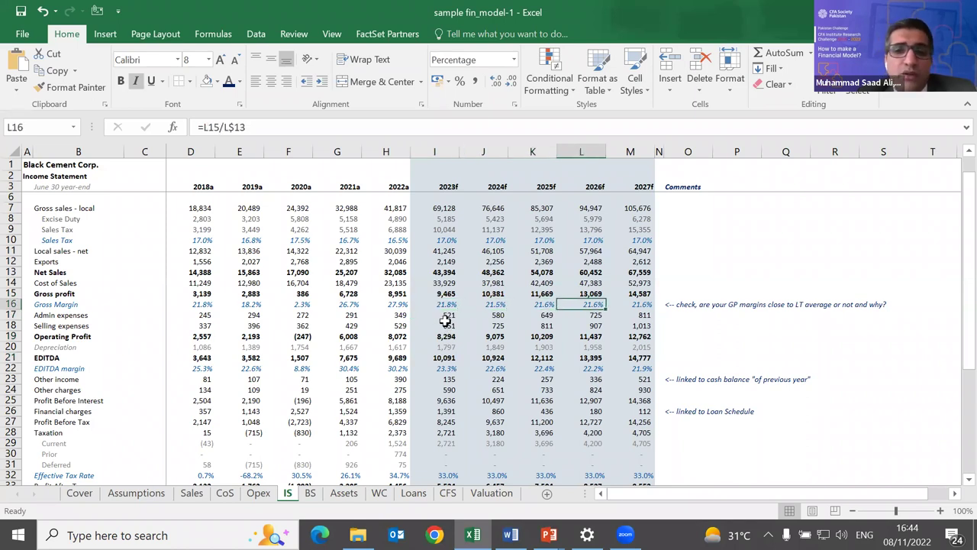
key("Left")
key("Left")
key("Left")
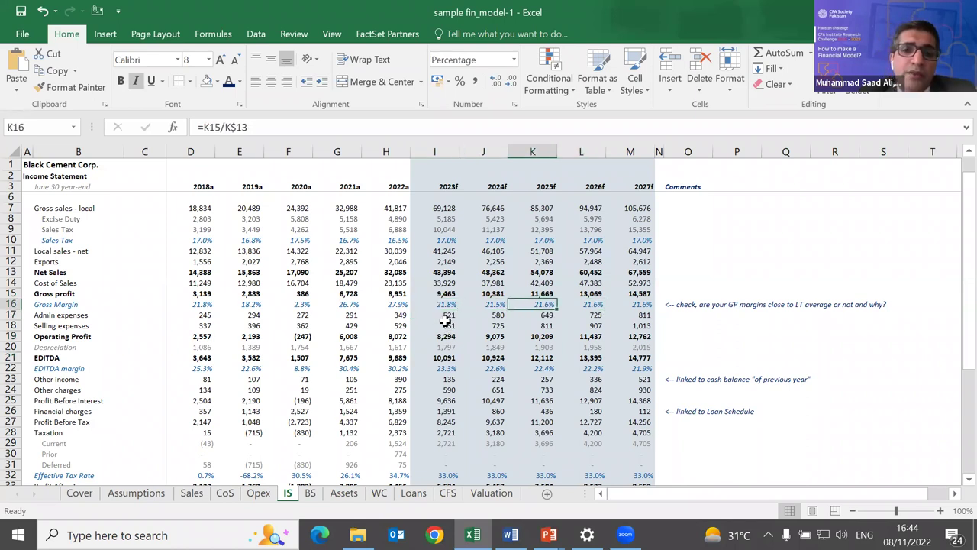
Compare the forecast gross margins of 21.5–21.8% with 27.9% in 2022a, ending at 2020a.
key("Left")
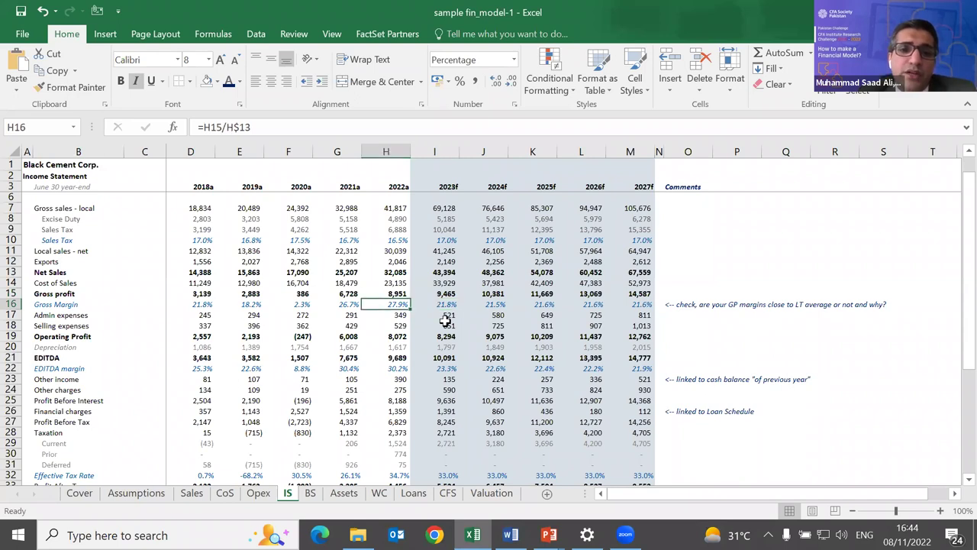
key("Right")
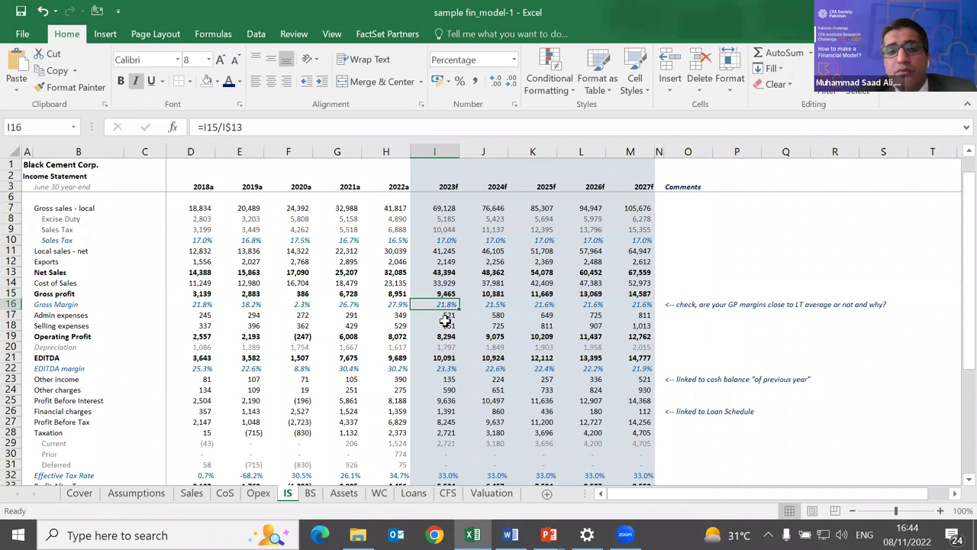
key("Left")
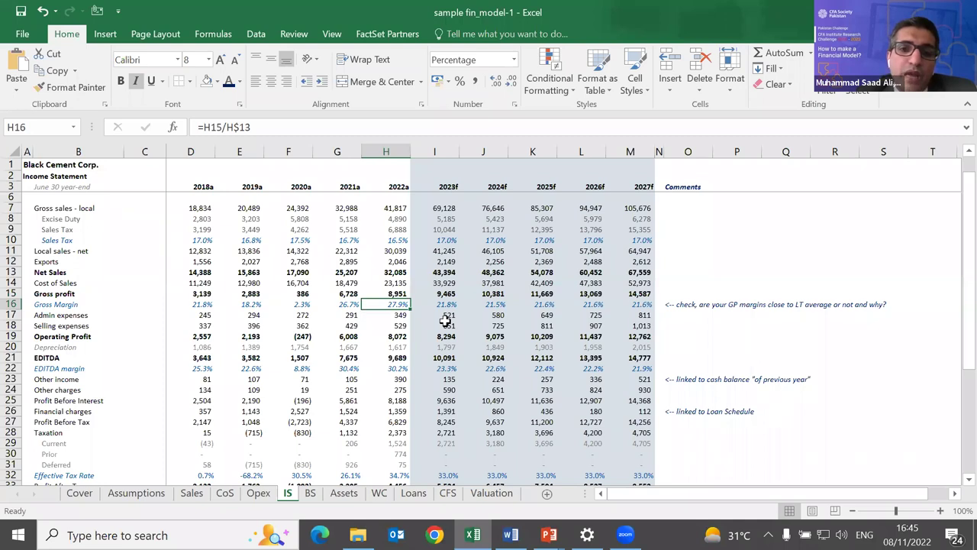
key("Right")
key("Right")
key("Right")
key("Right")
key("Right")
key("Left")
key("Left")
key("Left")
key("Left")
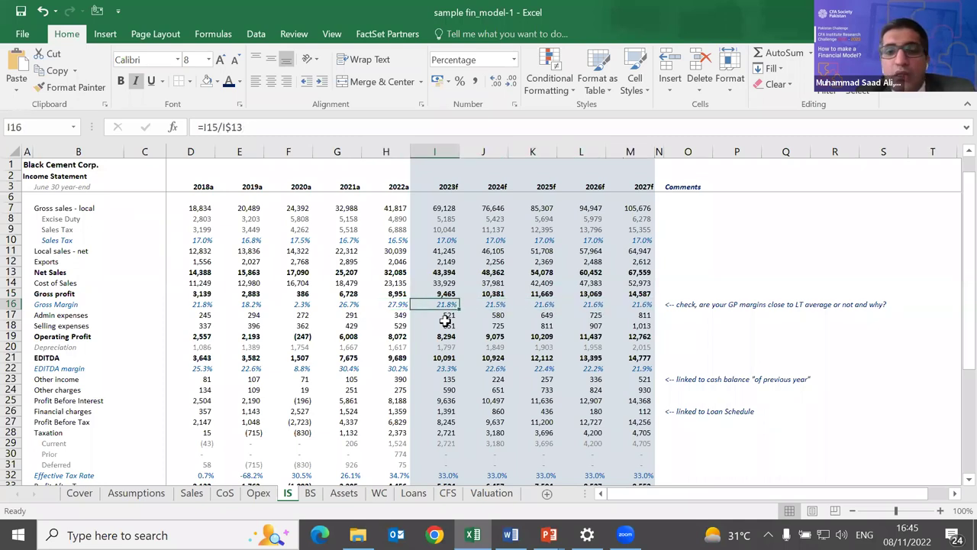
key("Left")
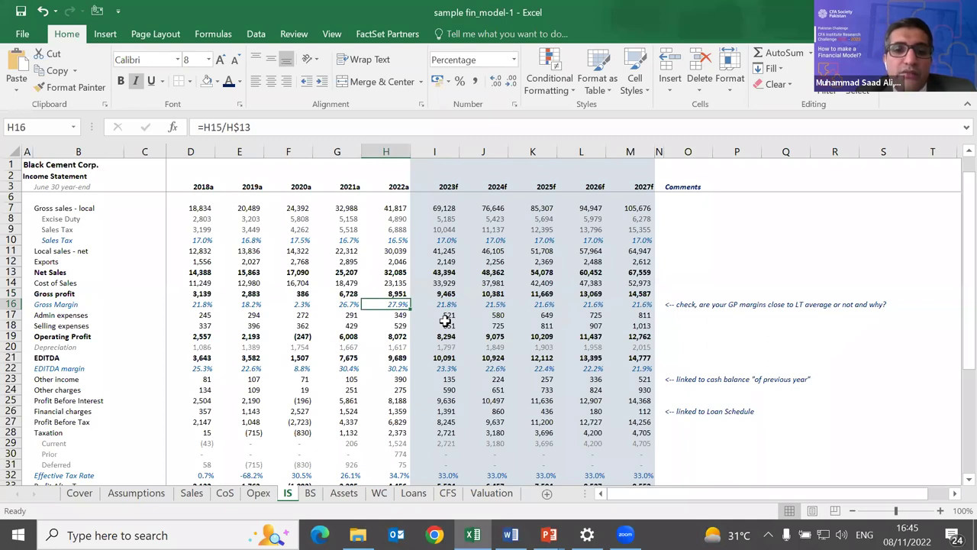
key("Left")
key("Left")
Clear the 2020a gross margin in F16, then undo to restore its 2.3% value.
key("Delete")
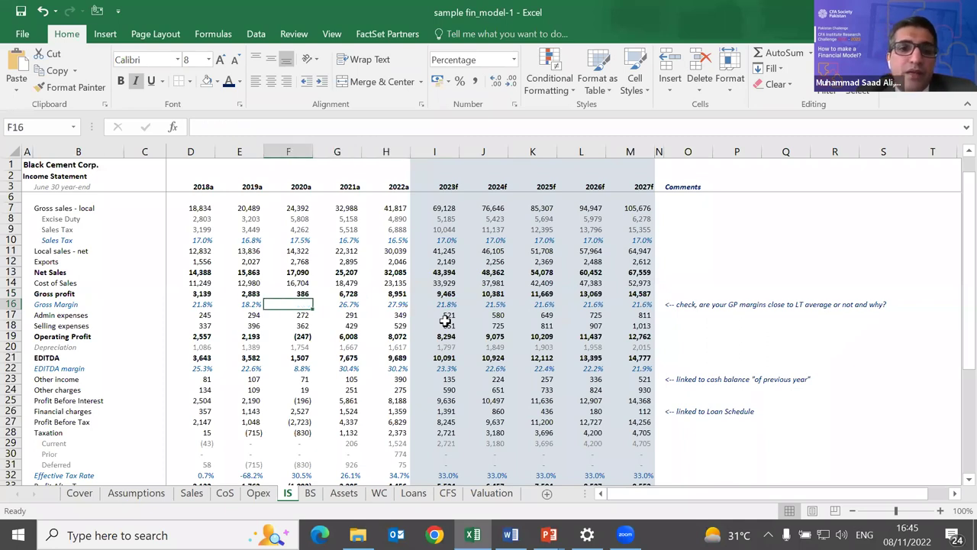
key("Right")
key("Right")
key("shift+Left")
key("shift+Left")
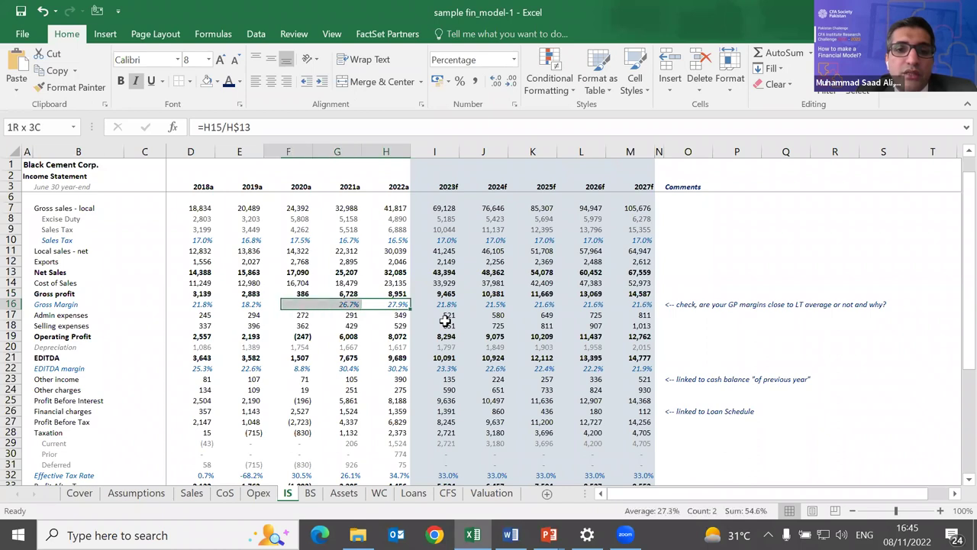
key("shift+Left")
key("shift+Left")
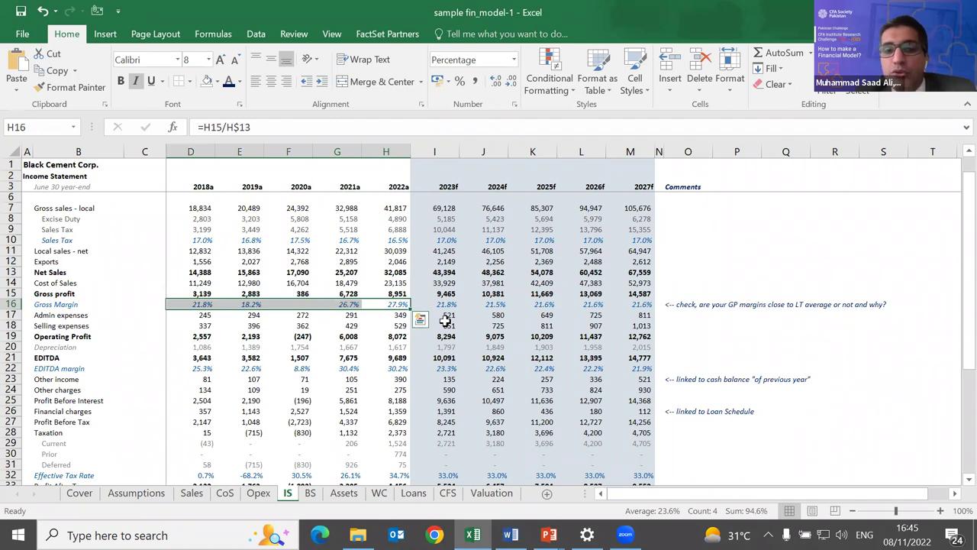
key("ctrl+z")
Step through the 2021, 2022, 2024 and 2027 gross margin formulas in row 16.
key("Right")
key("Right")
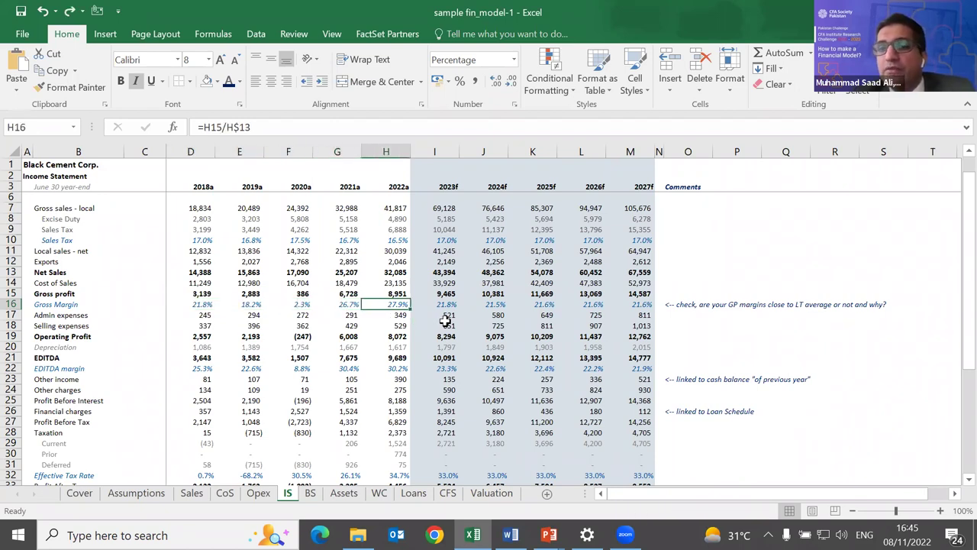
key("Right")
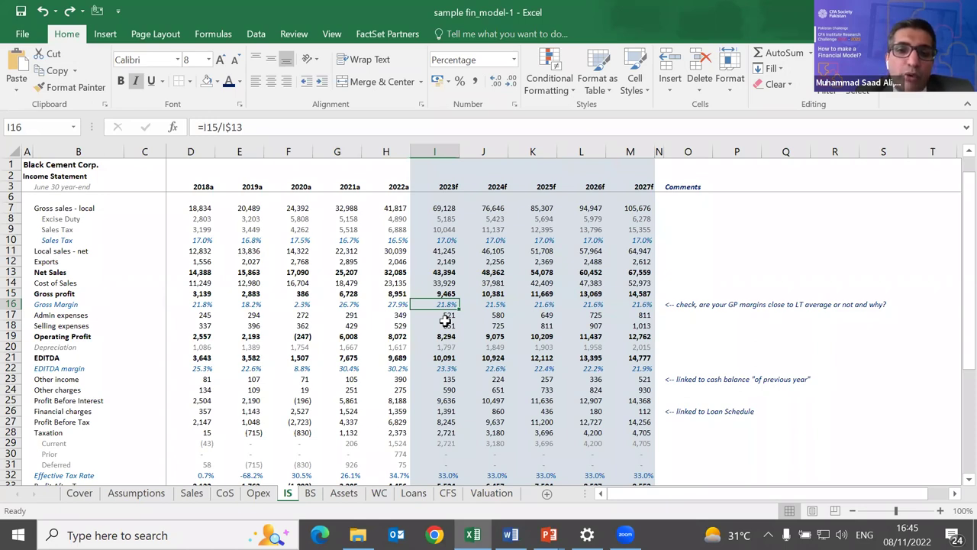
key("Right")
key("Right")
key("Right")
key("Right")
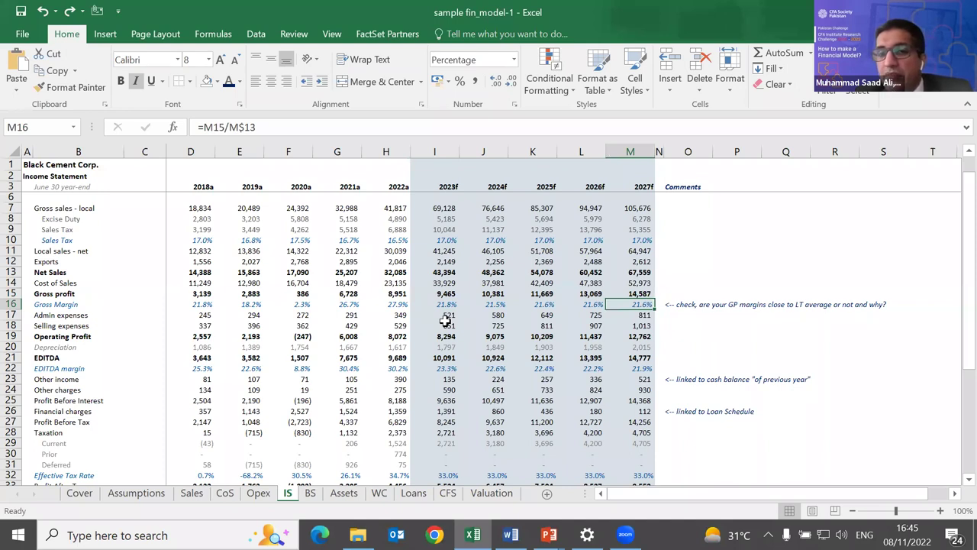
key("Left")
key("Left")
key("Left")
key("Left")
key("Left")
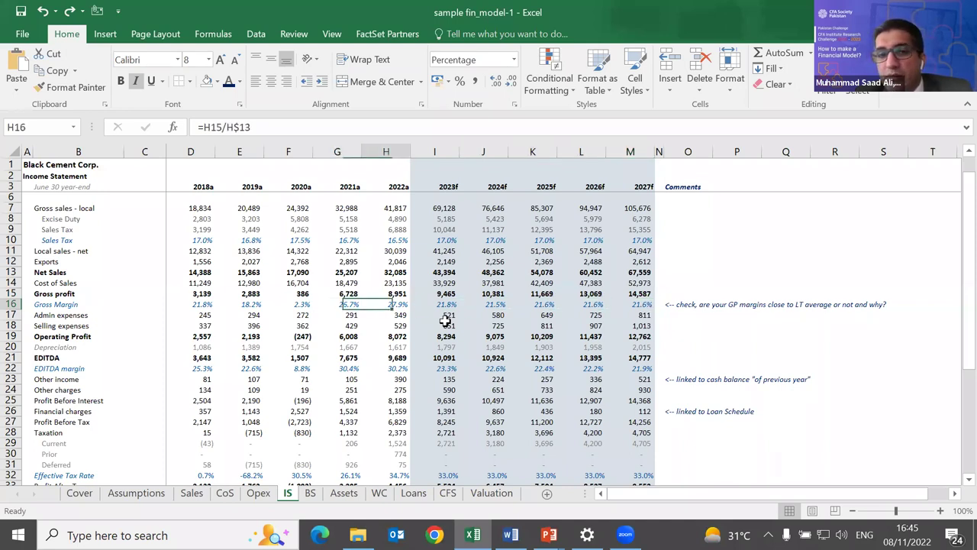
key("Right")
key("Right")
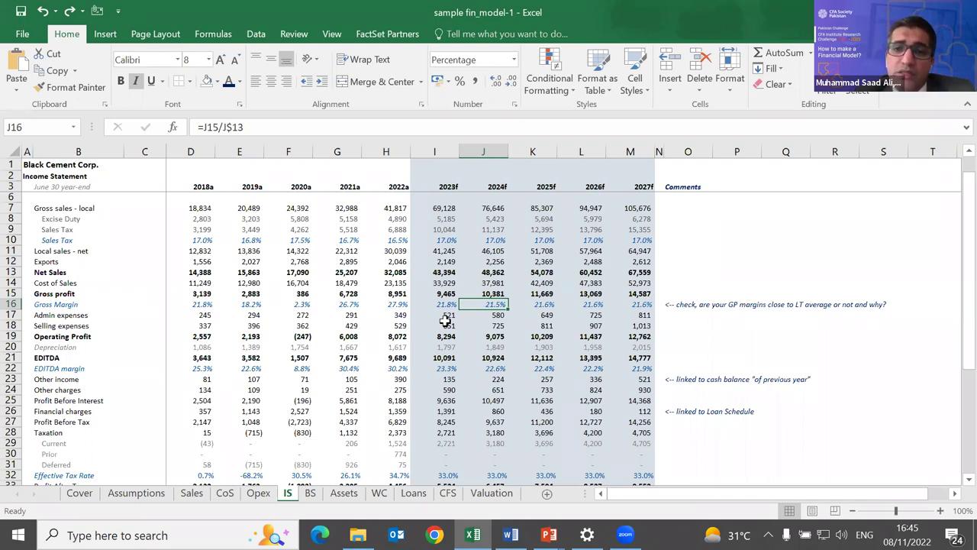
Compare neighbouring gross margin formulas H16–M16, each gross profit divided by net sales.
key("Left")
key("Left")
key("Right")
key("Right")
key("Left")
key("Right")
key("Right")
key("Left")
key("Left")
key("Left")
key("Left")
key("Right")
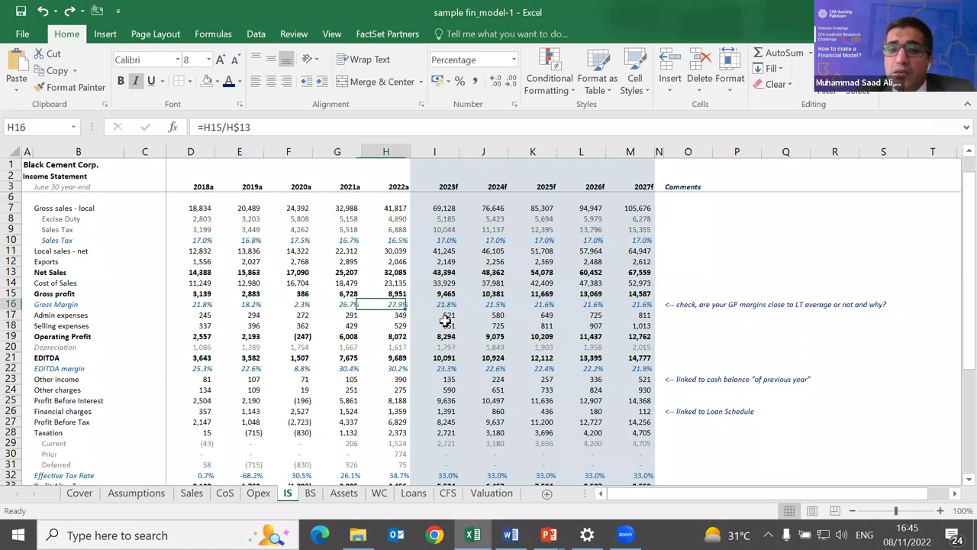
key("Right")
key("Right")
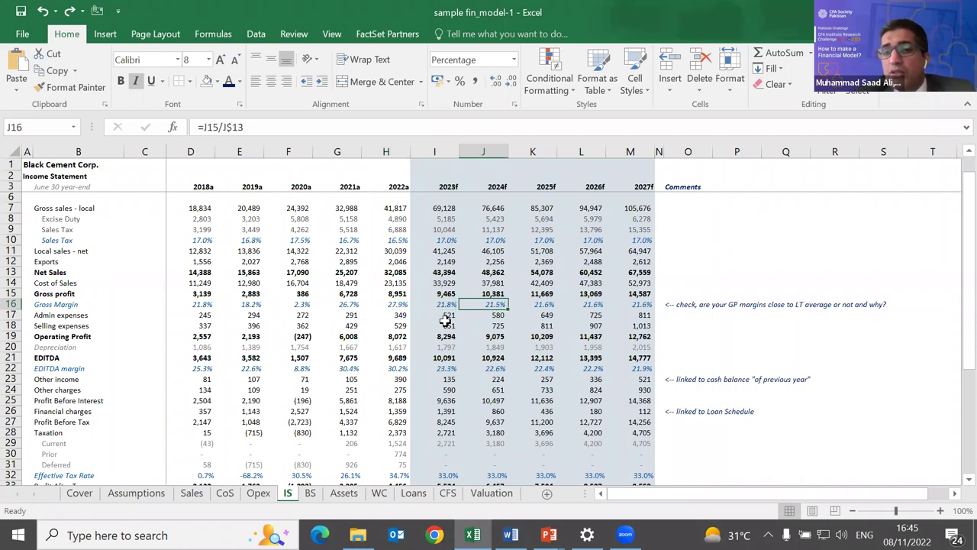
key("Right")
key("Right")
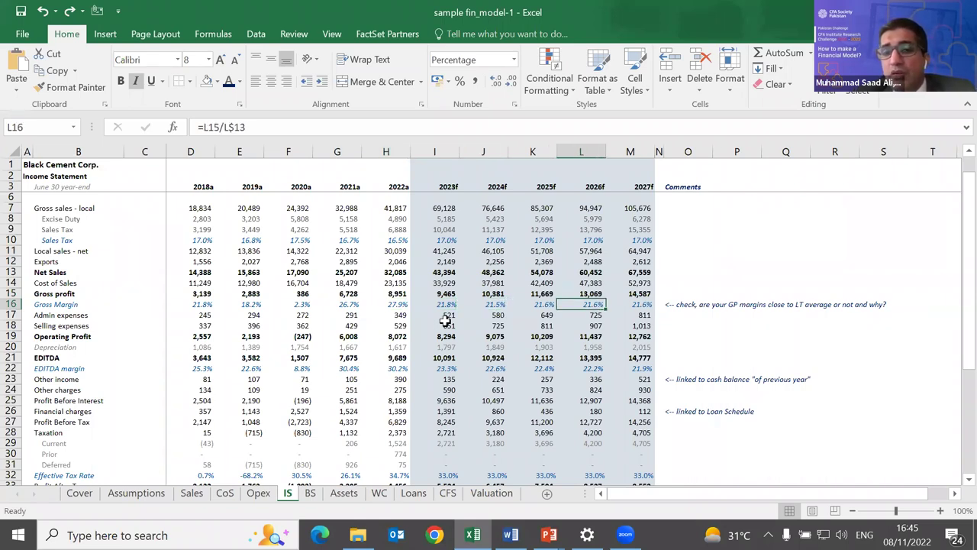
key("Left")
key("Right")
key("Right")
key("Right")
key("Left")
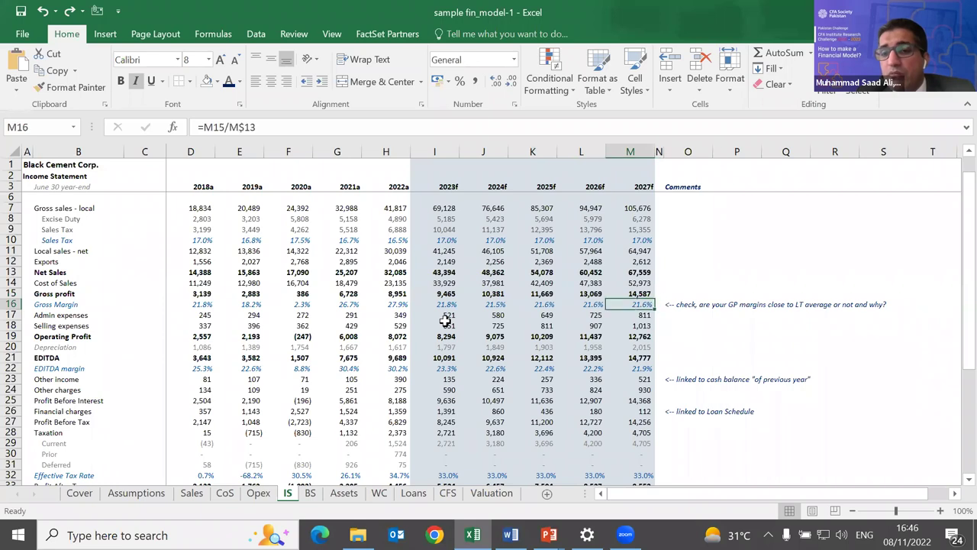
key("Left")
key("Left")
key("Left")
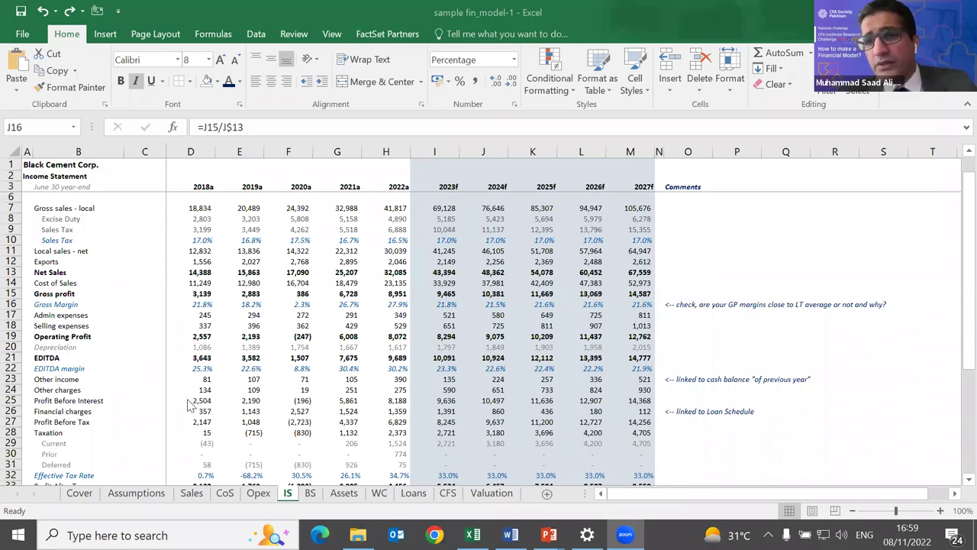
Open the BS balance sheet and scroll through it.
left_click(310, 494)
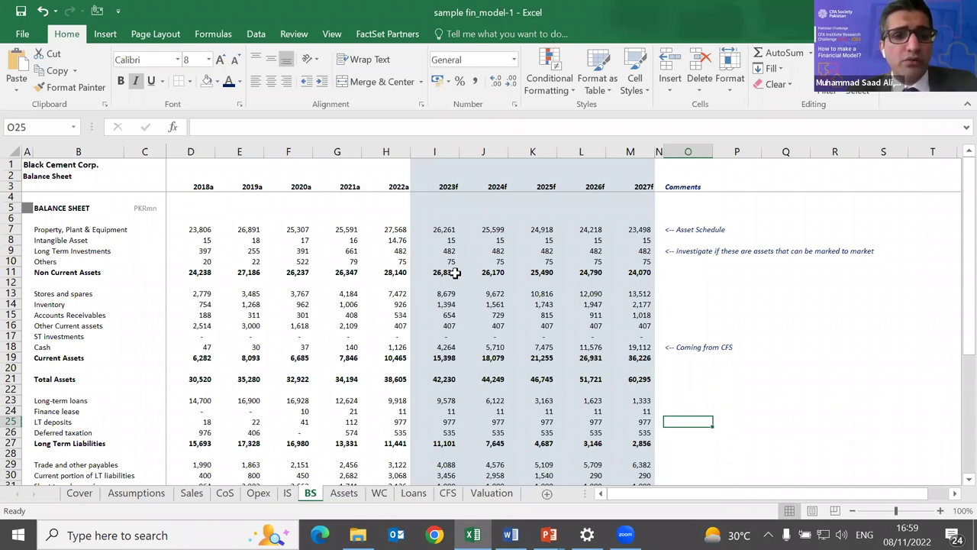
scroll(114, 288, "down", 2)
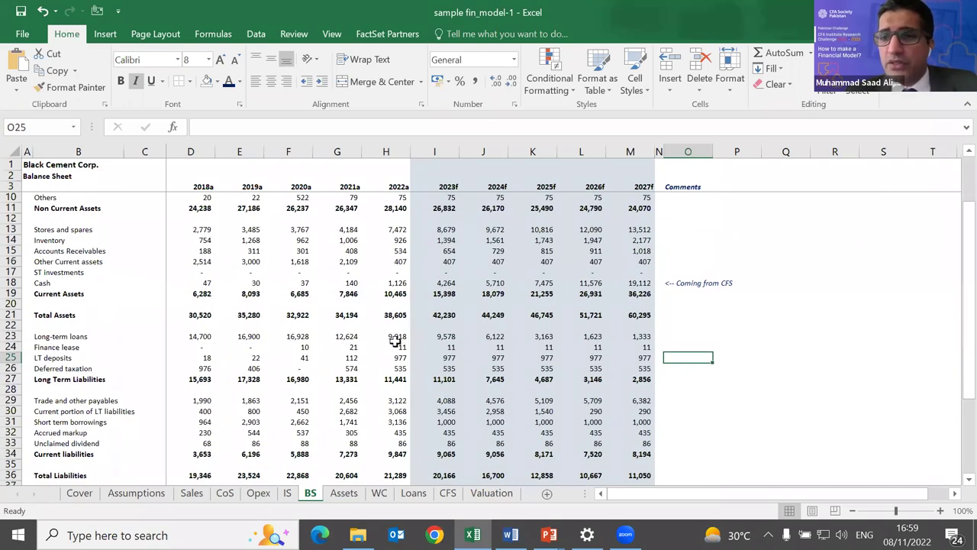
scroll(396, 342, "up", 2)
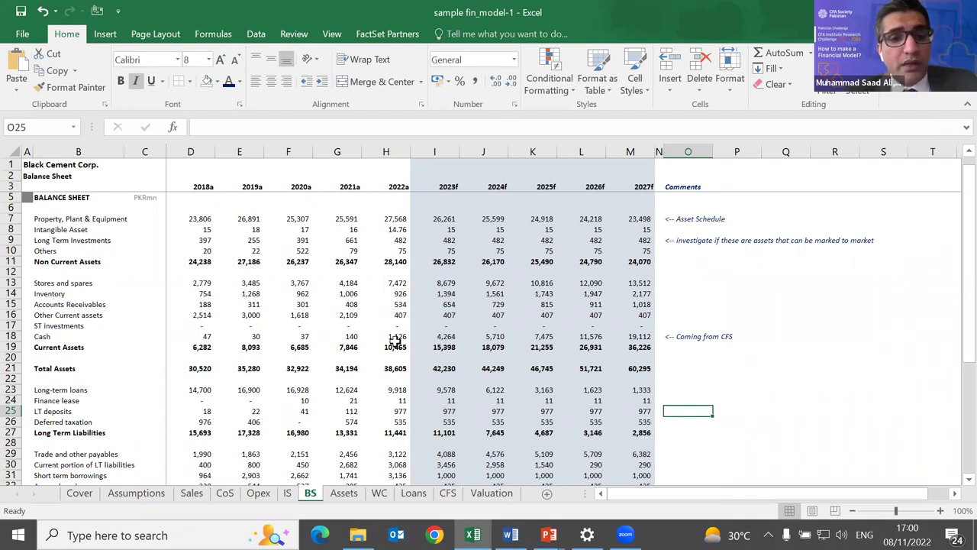
scroll(395, 341, "down", 2)
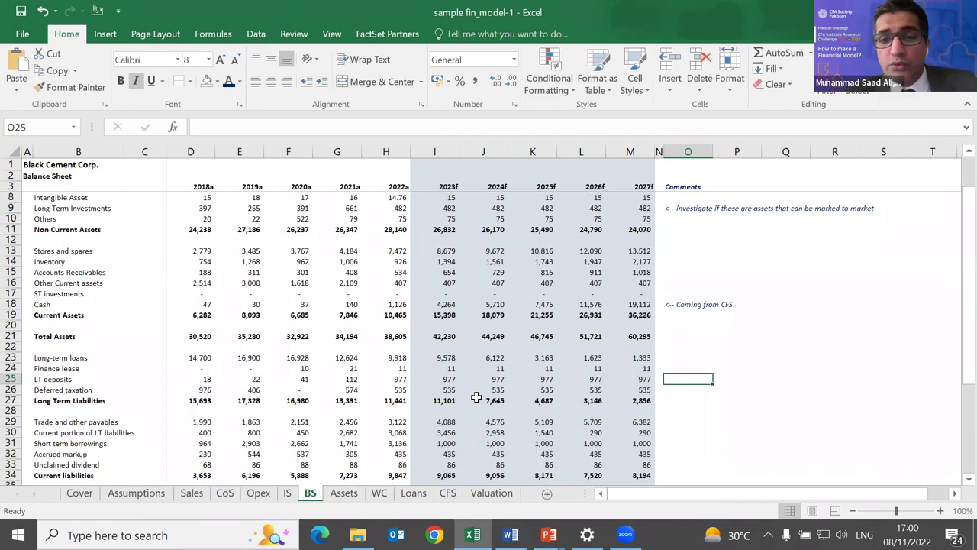
Inspect the long-term liabilities total, LT deposits in I25, intangibles, and PP&E forecast formulas.
left_click(476, 397)
left_click(454, 381)
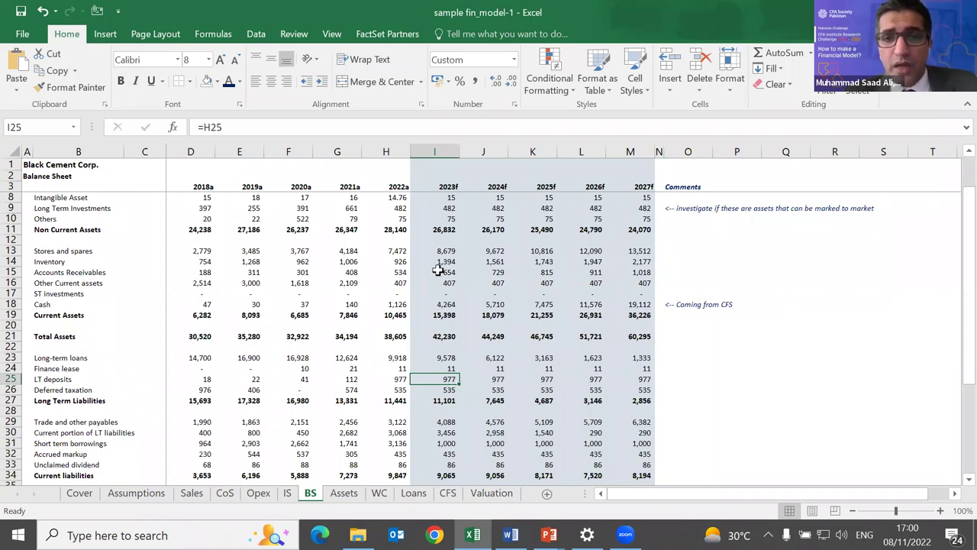
scroll(438, 270, "up", 1)
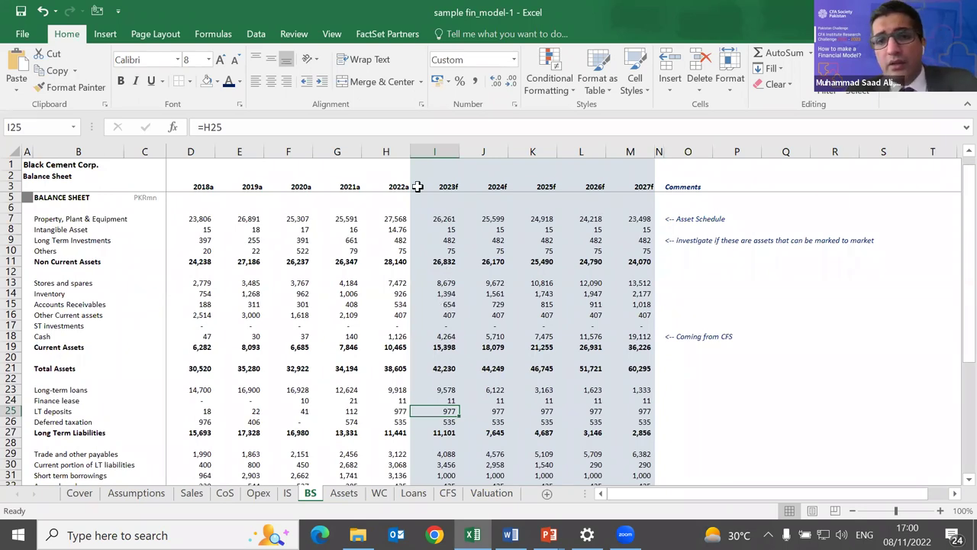
left_click(432, 229)
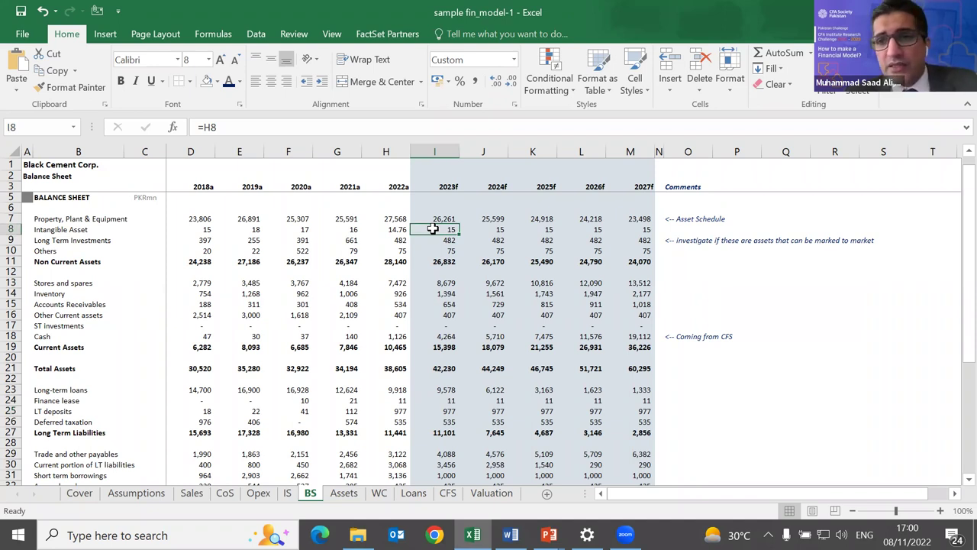
key("Up")
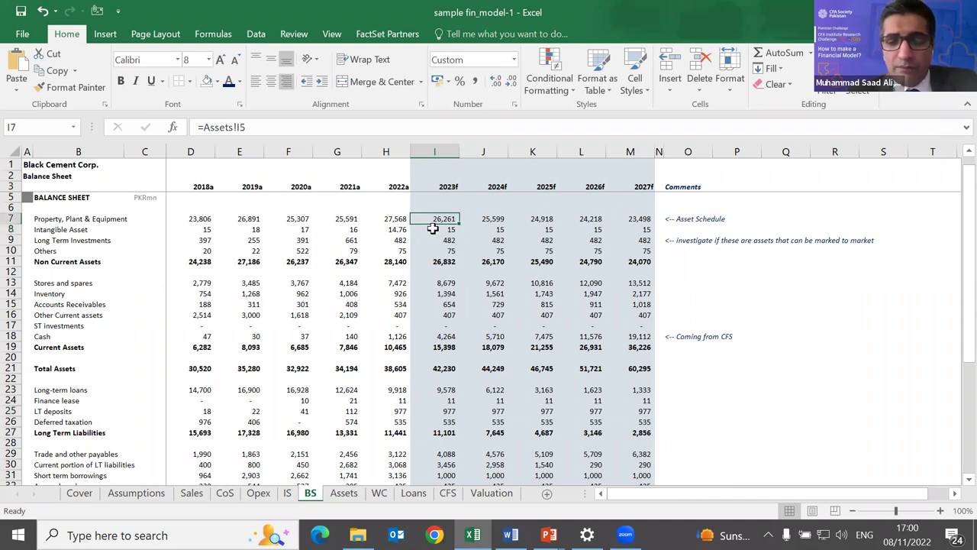
Trace PP&E to the Assets schedule: additions =H22 (3,404), 4.5% depreciation; then return to Word.
key("ctrl+bracketleft")
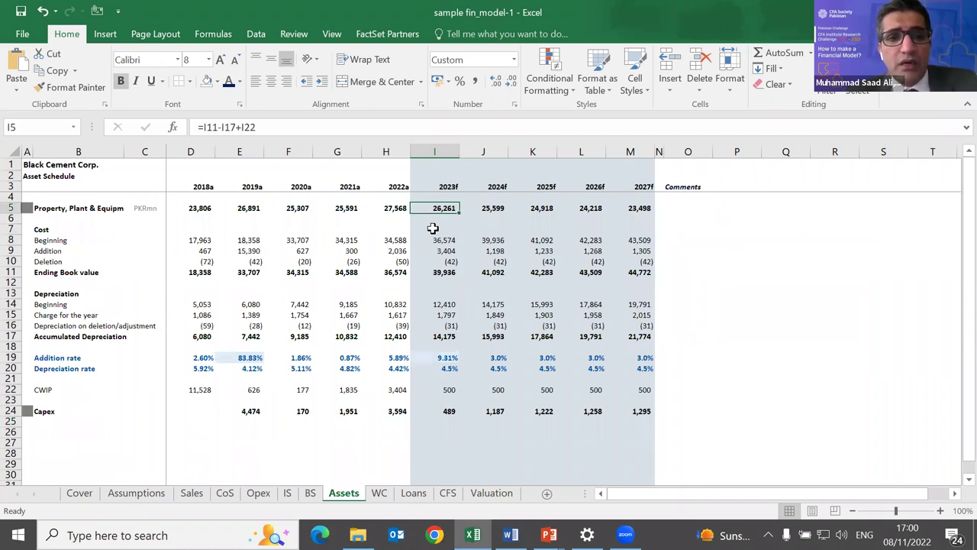
left_click(434, 261)
key("Up")
key("F2")
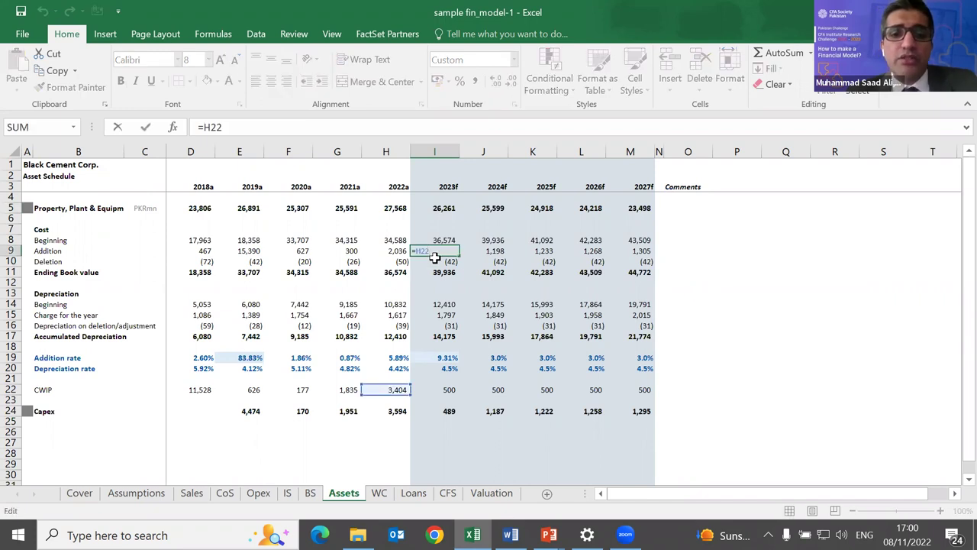
key("Escape")
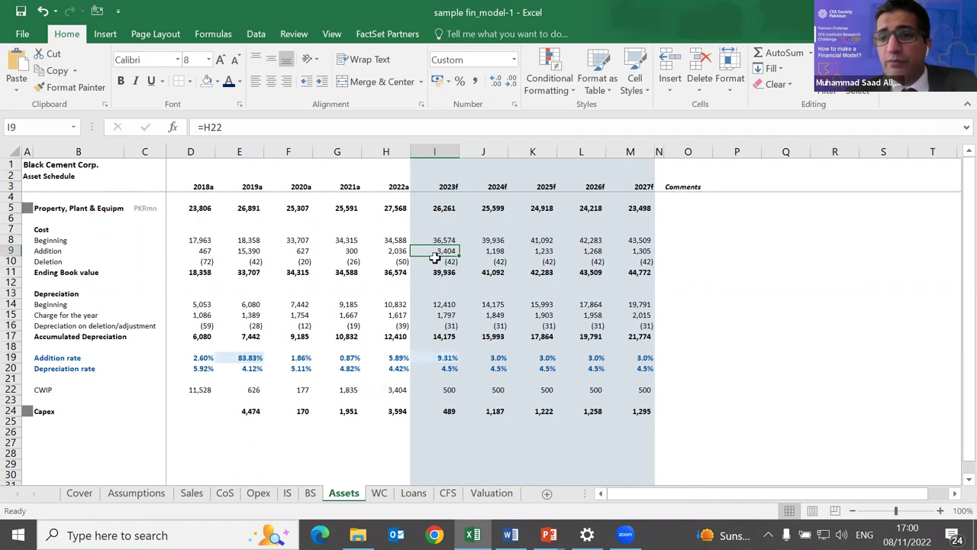
key("Down")
key("Down")
key("Down")
key("Down")
key("Down")
key("Down")
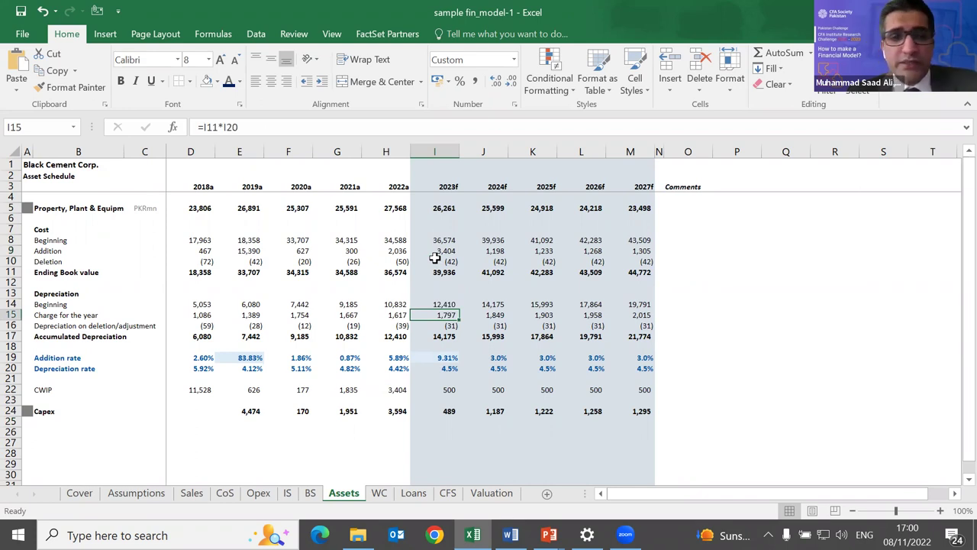
key("Up")
key("Up")
key("Up")
key("Up")
key("Up")
key("Up")
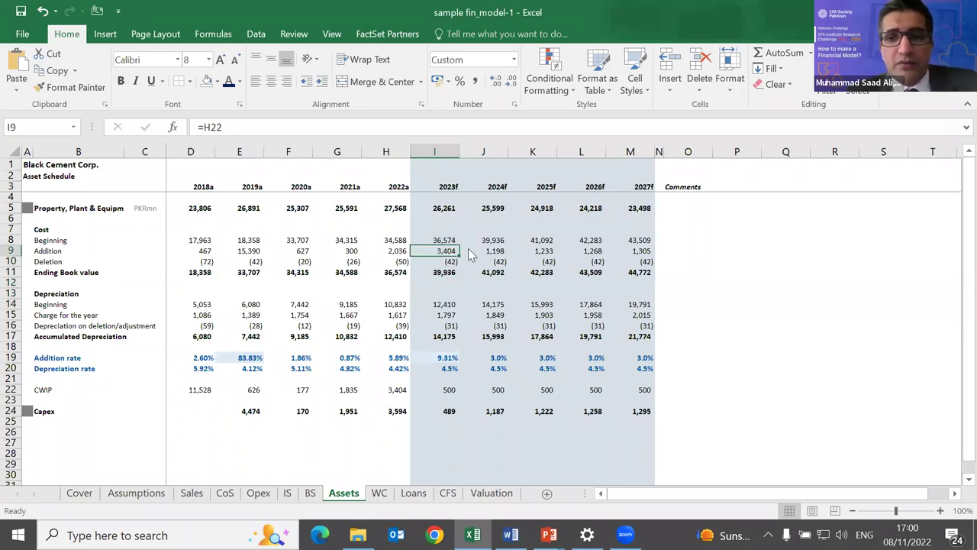
key("alt+Tab")
key("alt+Tab")
Review Word's note 4.1.1 operating PP&E table with its depreciation rates, then return to Excel.
scroll(460, 494, "up", 20)
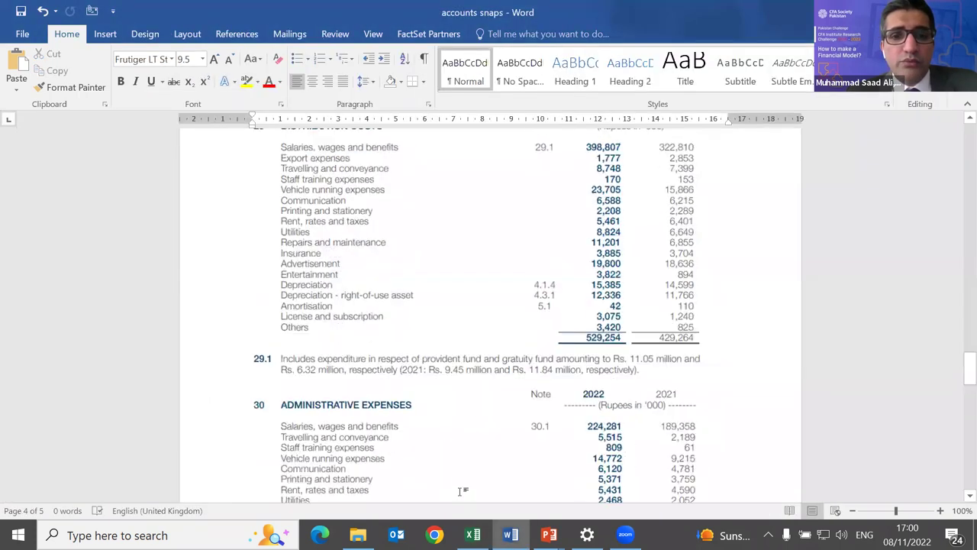
scroll(459, 492, "up", 15)
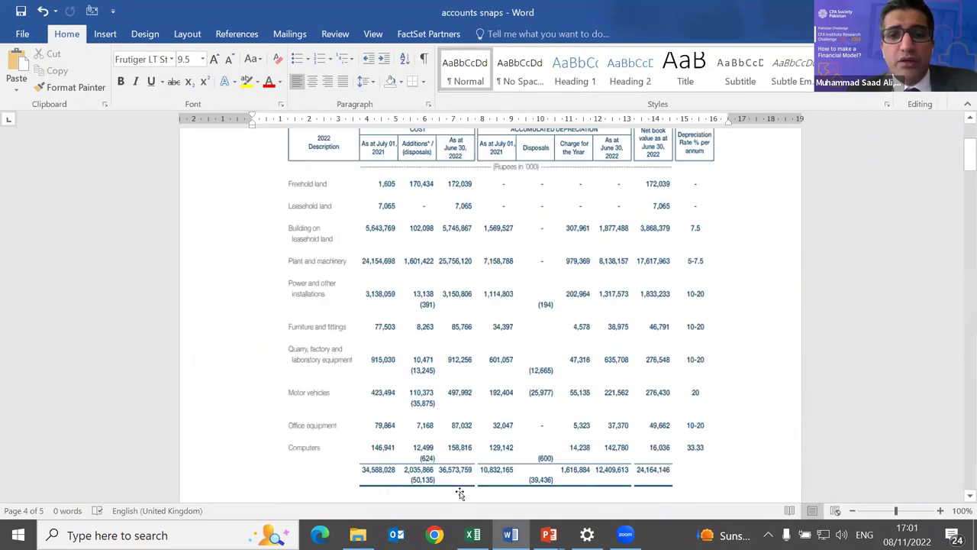
scroll(459, 492, "down", 3)
scroll(459, 494, "up", 1)
scroll(460, 494, "up", 1)
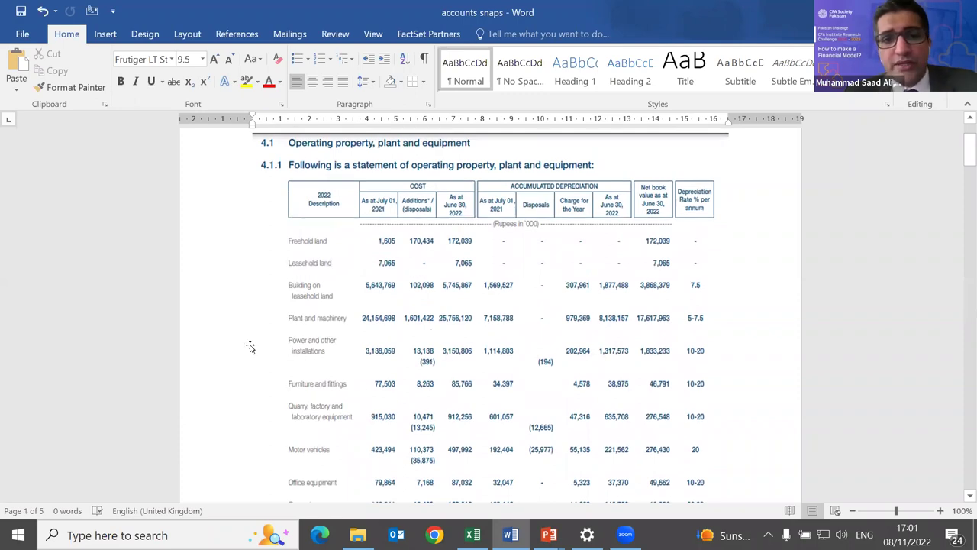
scroll(431, 336, "down", 1)
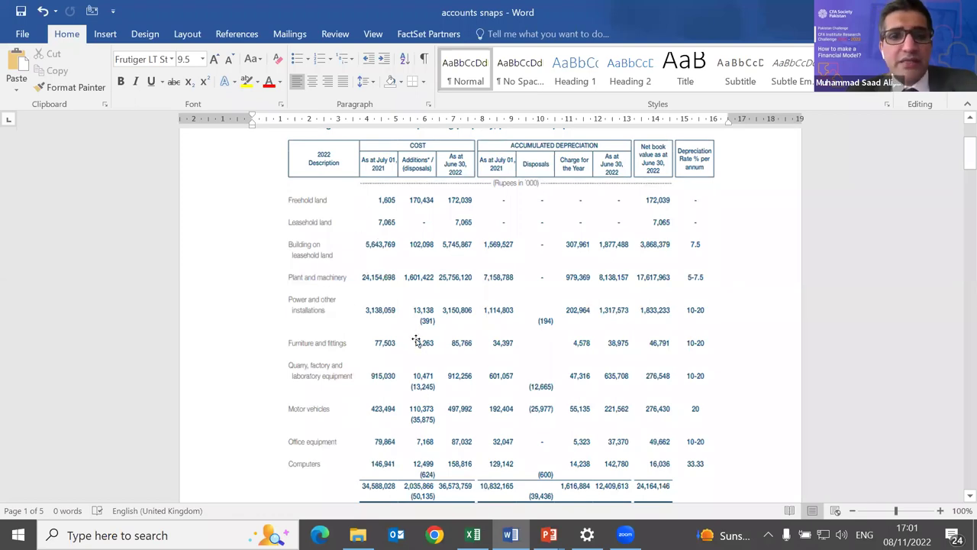
key("alt+Tab")
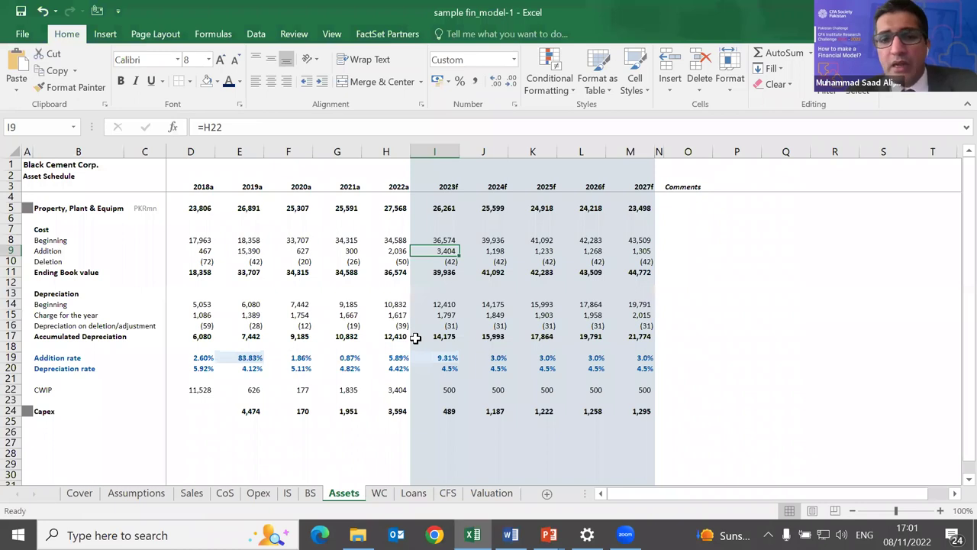
key("Left")
key("Left")
key("Down")
key("Down")
key("Down")
key("Down")
key("Down")
key("Down")
key("Down")
key("Down")
key("Down")
key("Down")
key("Right")
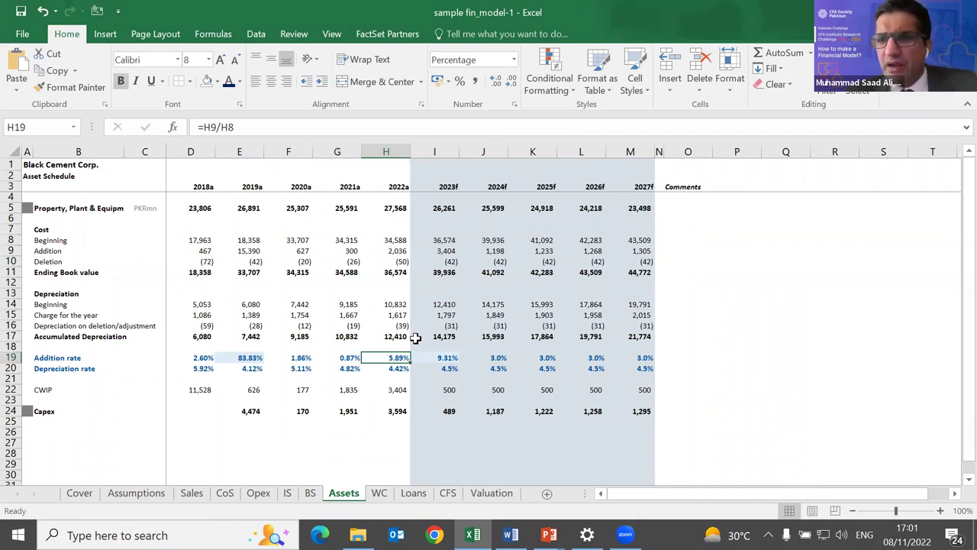
key("Left")
key("Left")
key("Left")
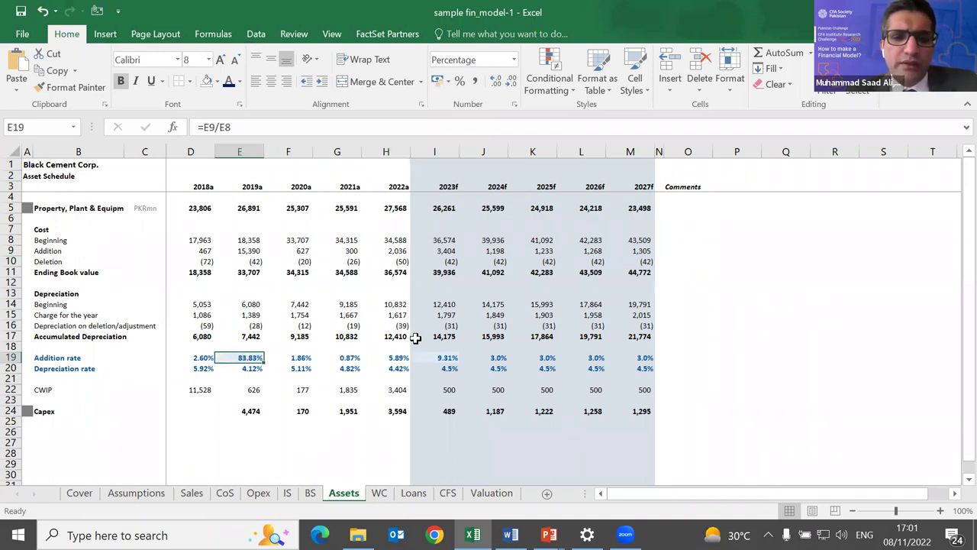
key("Right")
key("Right")
key("Right")
key("Right")
key("Left")
key("Left")
key("Left")
key("Left")
key("F2")
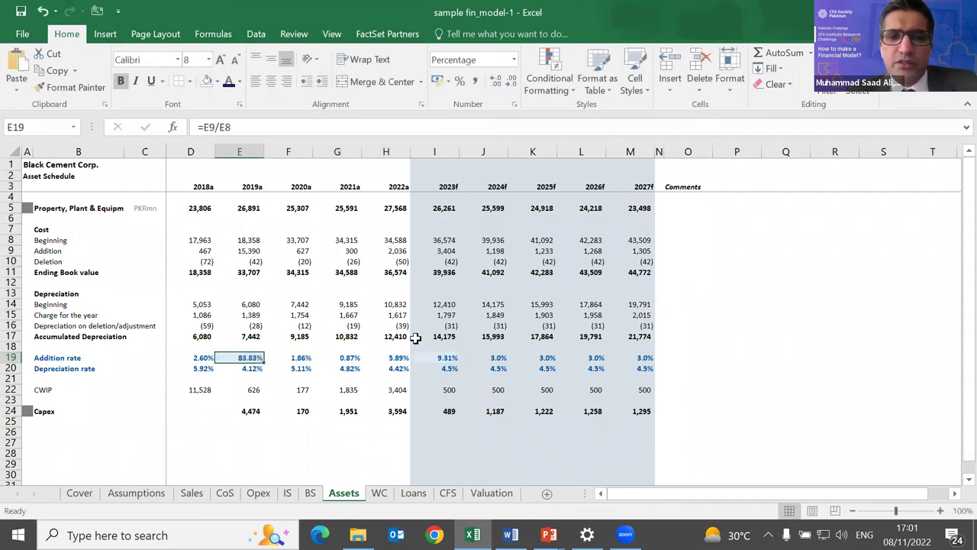
key("Escape")
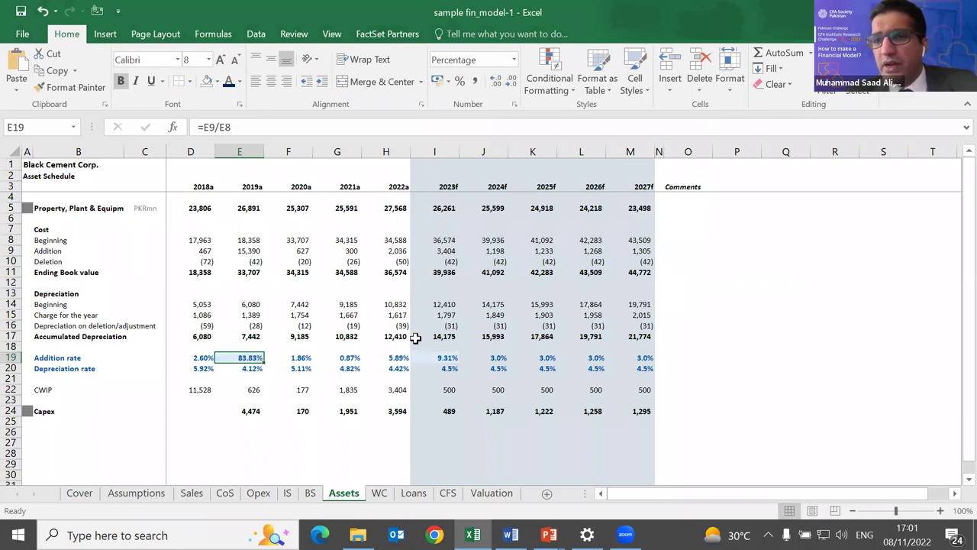
key("Up")
key("Up")
key("Up")
key("Up")
key("Up")
key("Up")
key("Up")
key("Up")
key("Up")
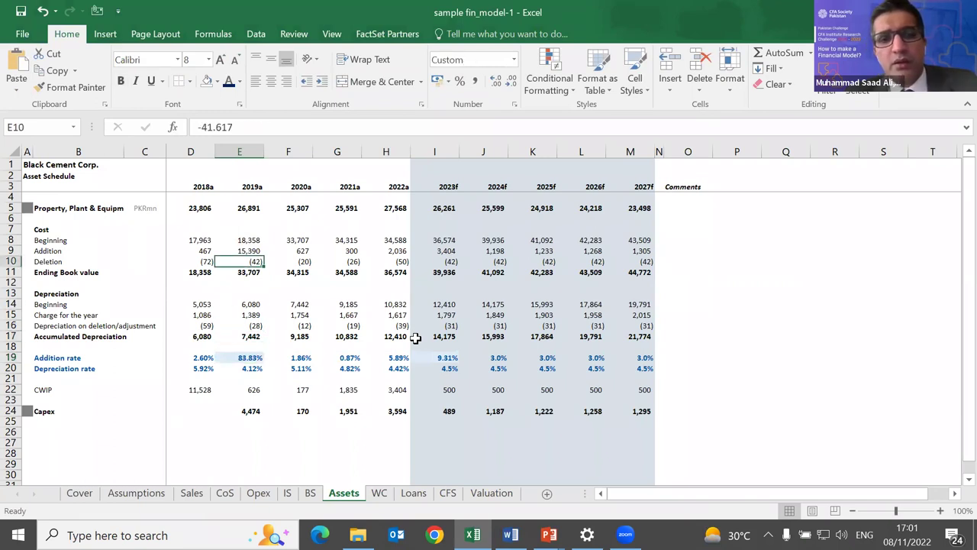
key("Up")
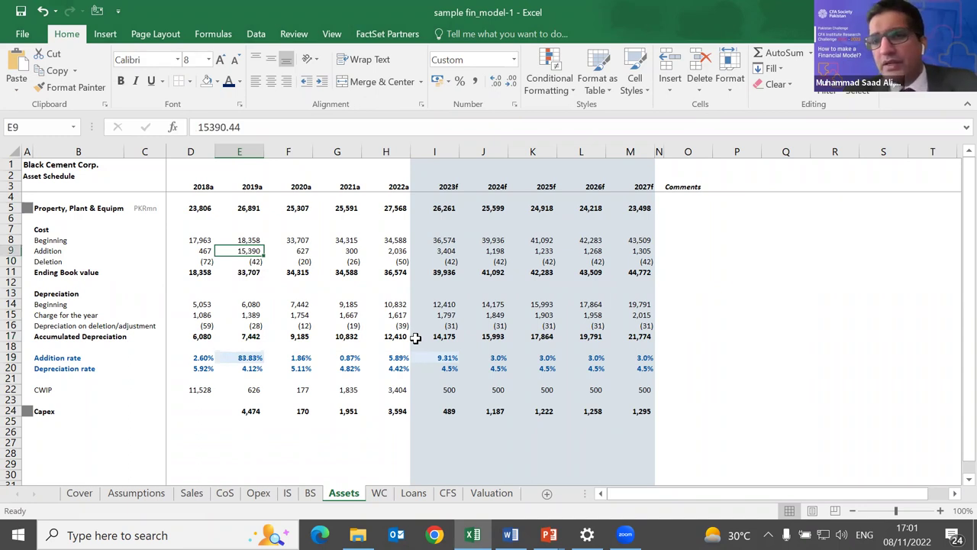
key("Down")
key("Down")
key("Down")
key("Down")
key("Down")
key("Down")
key("Down")
key("Down")
key("Down")
key("Down")
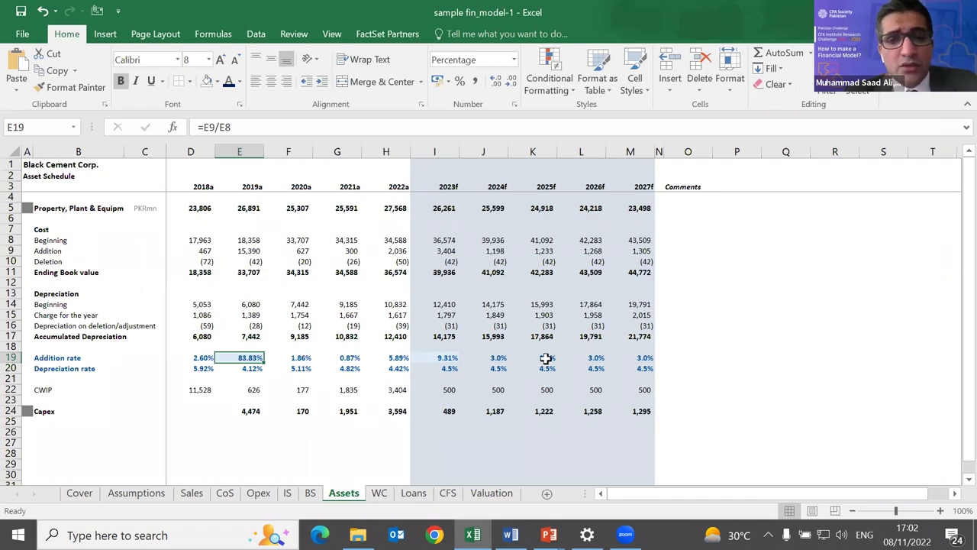
left_click(397, 388)
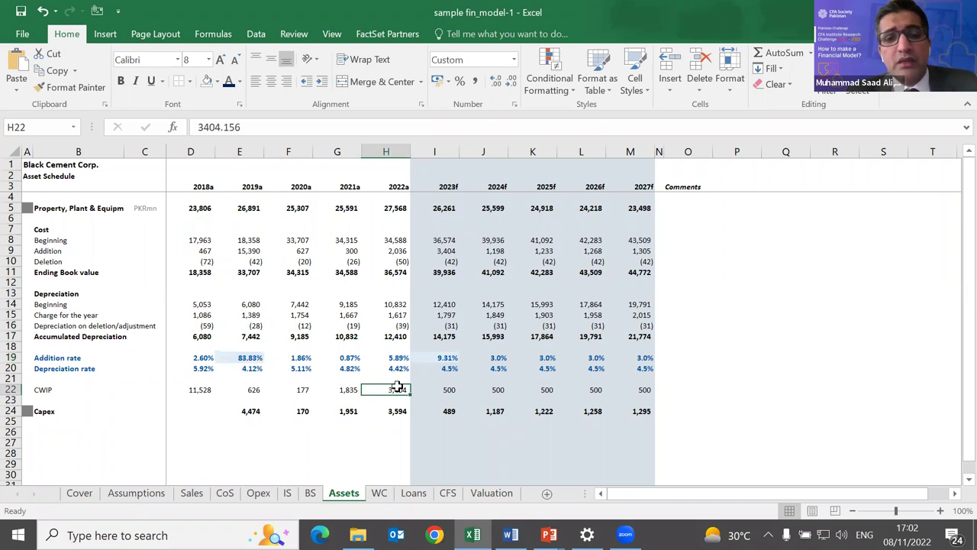
key("Right")
key("Left")
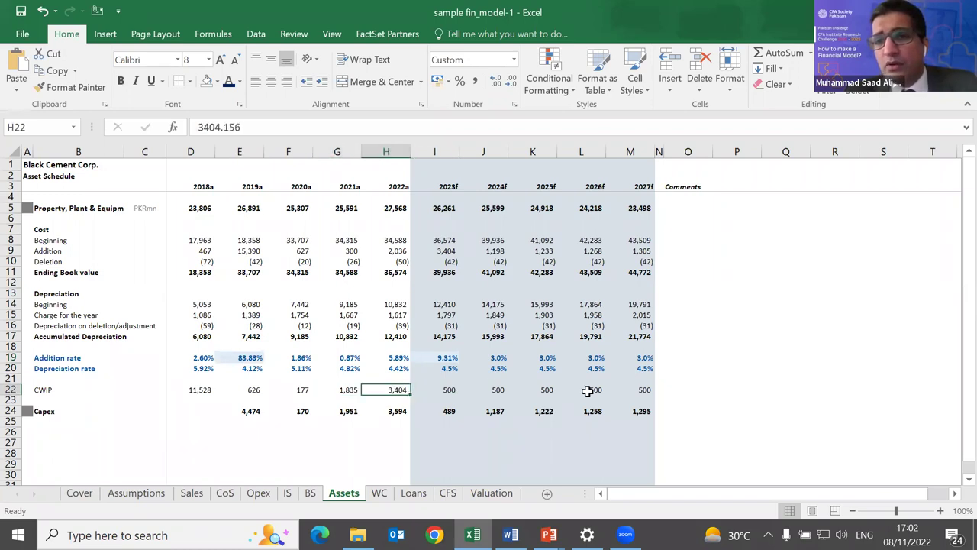
key("Left")
key("Right")
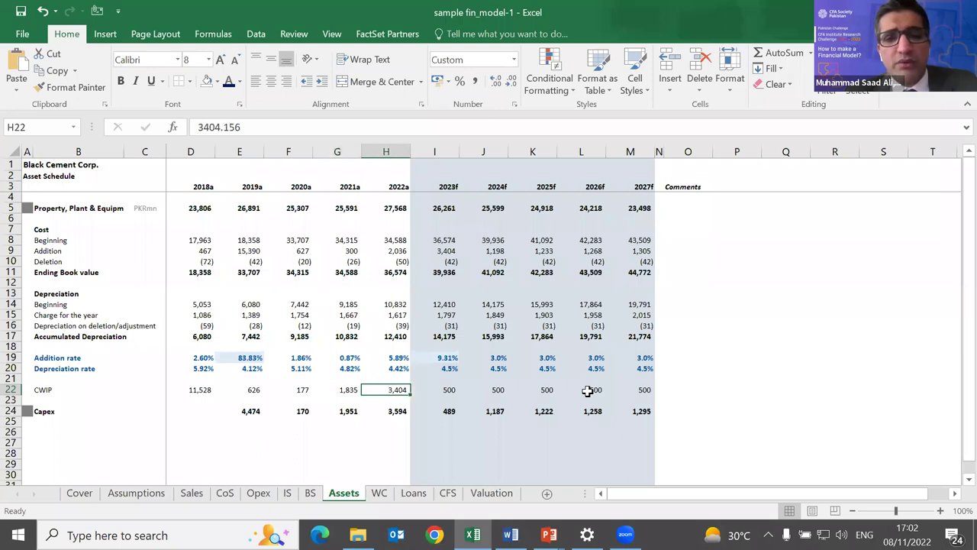
key("Right")
key("Up")
key("Up")
key("Up")
key("Up")
key("Up")
key("Up")
key("Up")
key("Up")
key("Up")
key("Up")
key("Up")
key("Up")
key("Up")
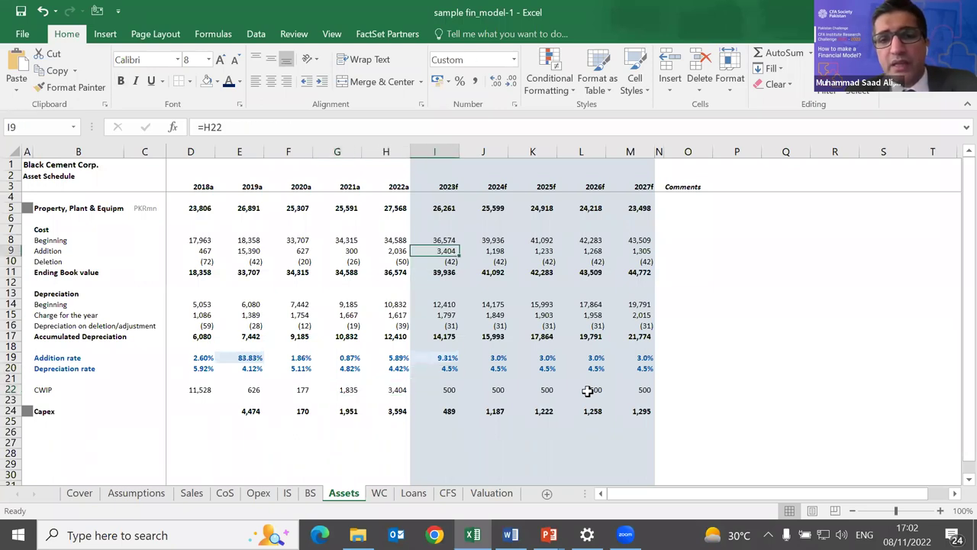
key("Down")
key("Down")
key("Down")
key("Down")
key("Down")
key("Down")
key("Down")
key("Down")
key("Down")
key("Down")
key("Down")
key("Down")
key("Down")
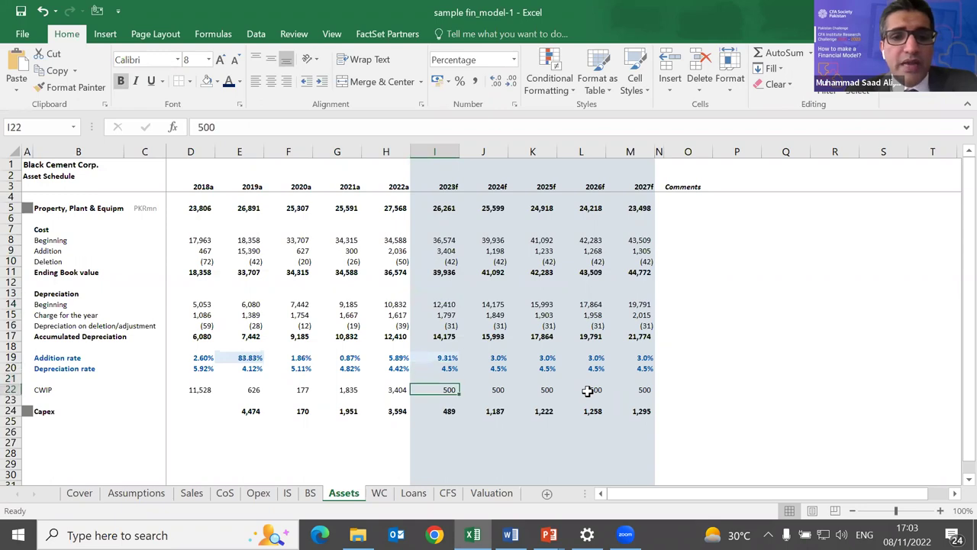
key("Left")
key("F2")
key("Escape")
key("Left")
key("Left")
key("Right")
key("Right")
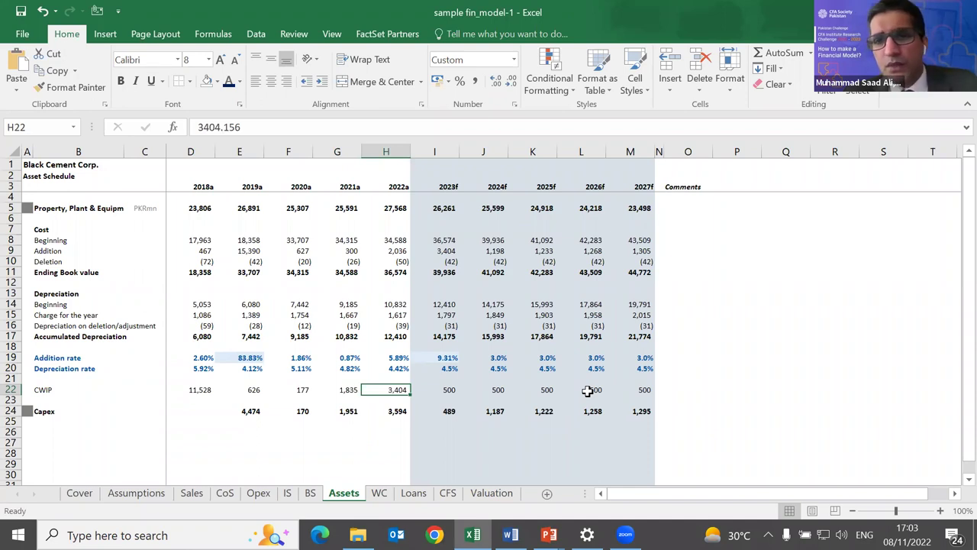
key("Right")
key("Up")
key("Up")
key("Up")
key("Up")
key("Up")
key("Up")
key("Up")
key("Up")
key("Up")
key("Up")
key("Up")
key("Up")
key("Up")
key("Up")
key("Up")
key("Down")
key("Down")
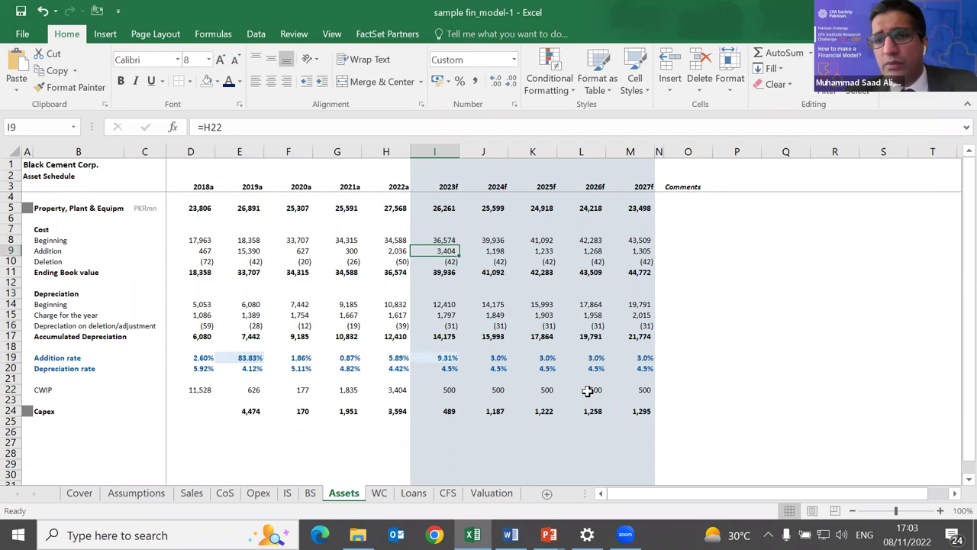
key("Left")
key("Right")
key("F2")
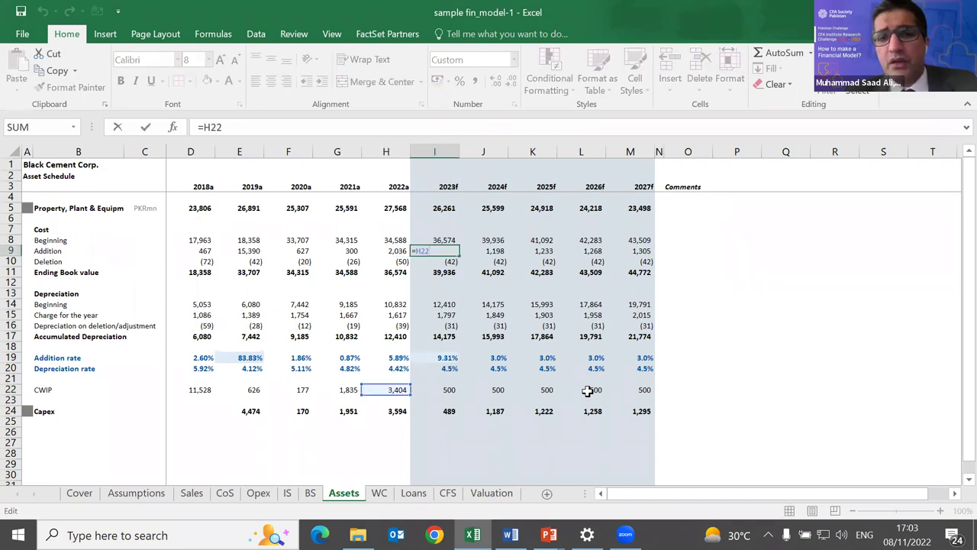
key("Tab")
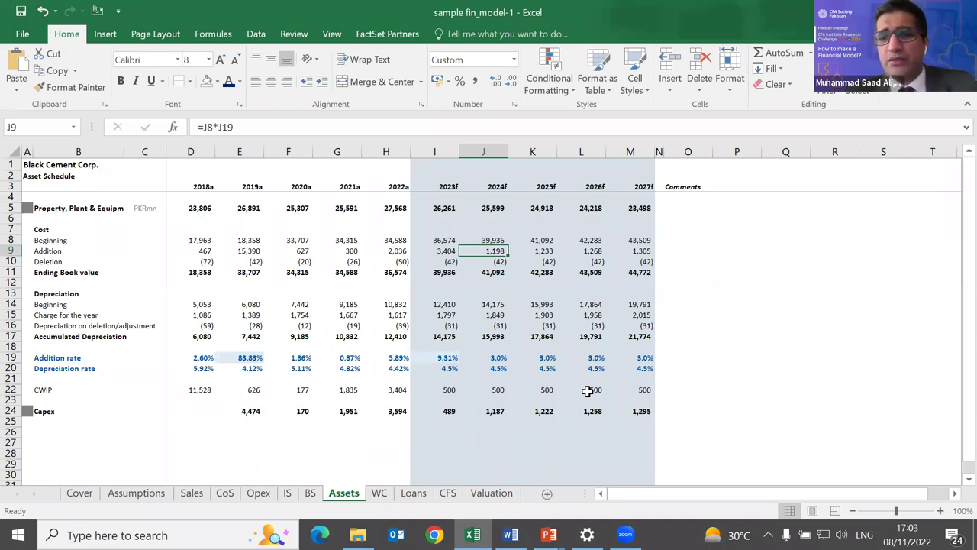
key("Left")
key("Left")
key("Left")
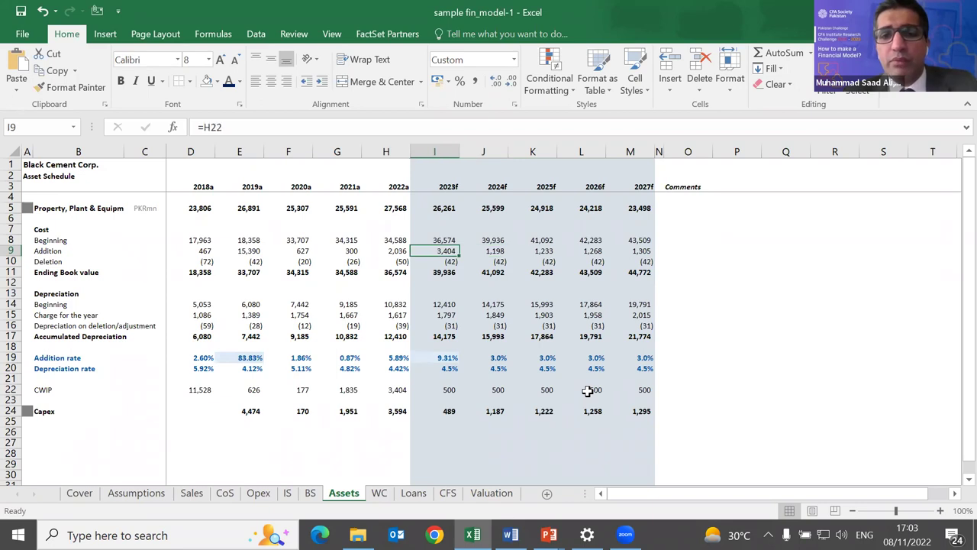
key("Down")
key("Down")
key("Down")
key("Down")
key("Down")
key("Down")
key("Down")
key("Down")
key("Down")
key("Down")
key("Down")
key("Down")
key("Up")
key("Up")
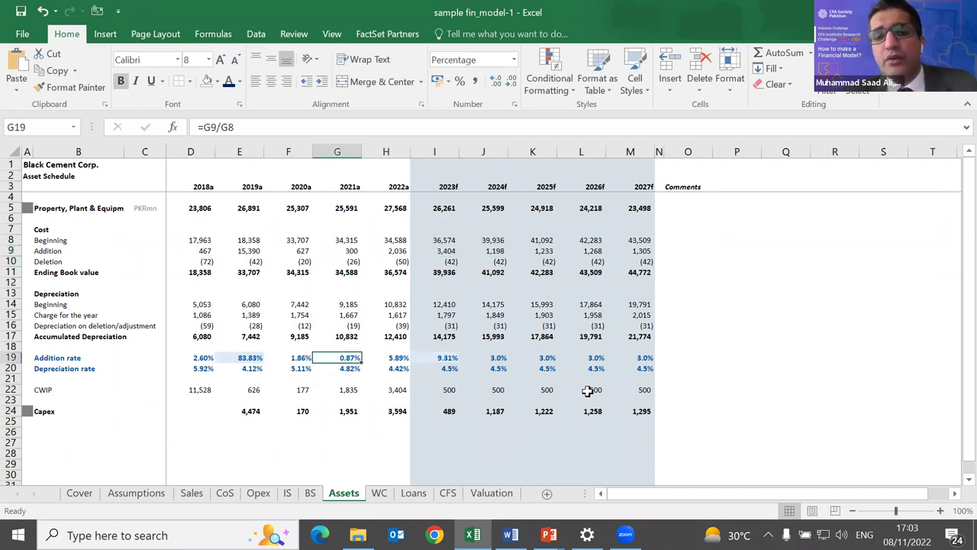
key("Left")
key("Right")
key("Right")
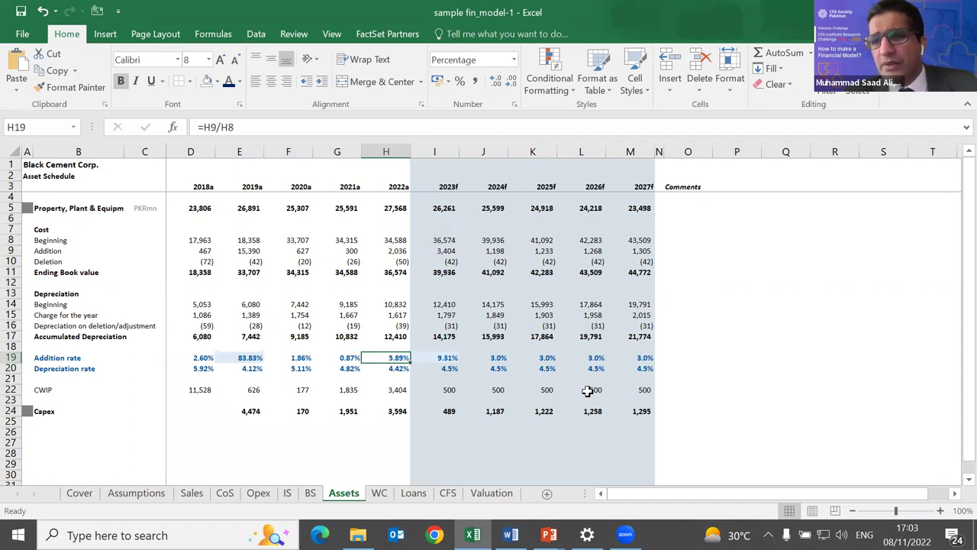
key("Left")
key("Left")
key("Right")
key("Right")
key("Right")
key("Right")
key("Right")
key("Right")
key("Right")
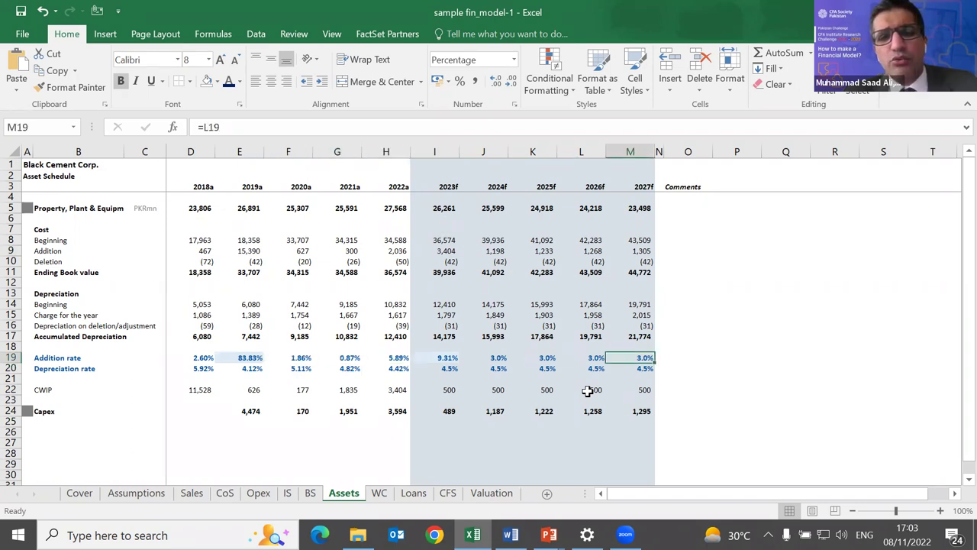
key("Left")
key("Left")
key("Left")
key("Left")
key("Left")
key("Left")
key("Left")
key("Left")
key("Right")
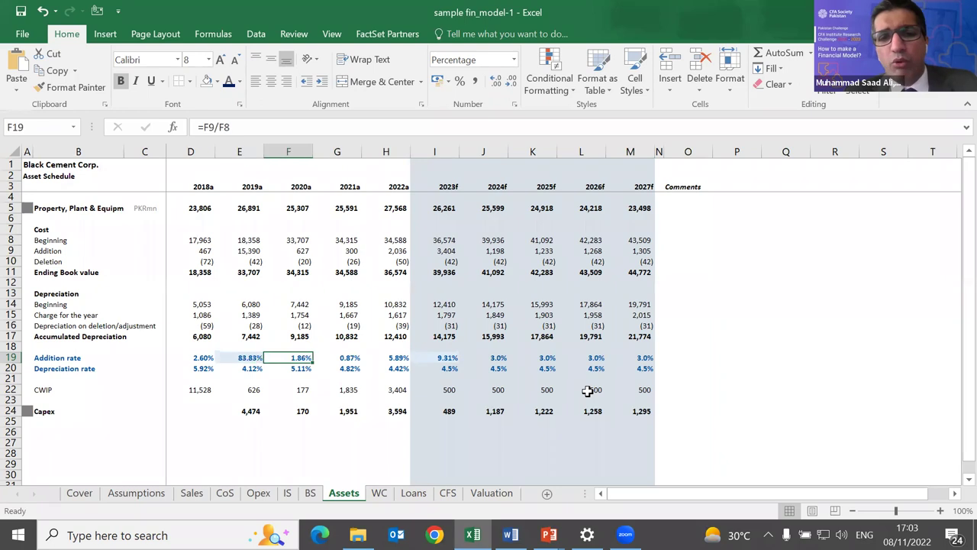
key("F2")
key("Escape")
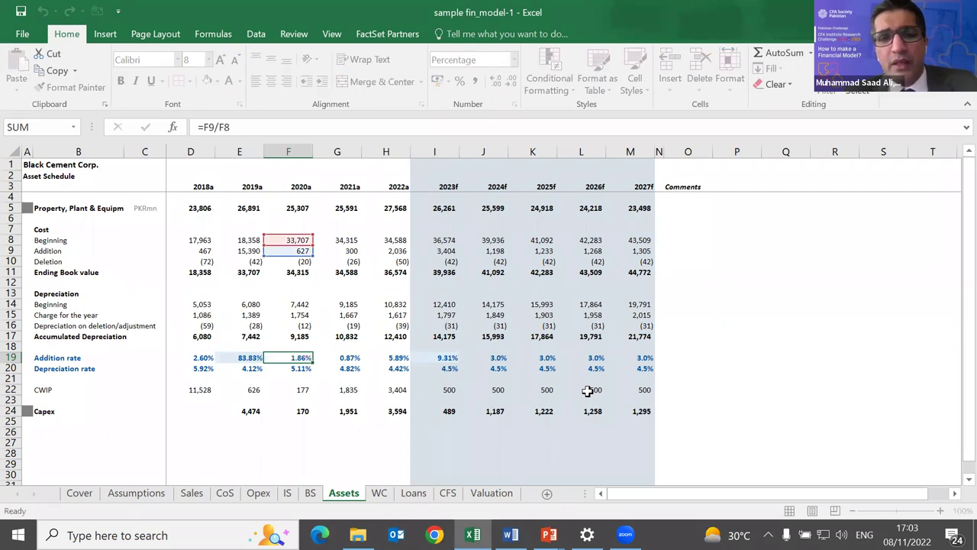
key("Right")
key("F2")
key("Escape")
key("Right")
key("F2")
key("Escape")
key("Right")
key("Right")
key("F2")
key("Escape")
key("Right")
key("F2")
key("Escape")
key("Right")
key("F2")
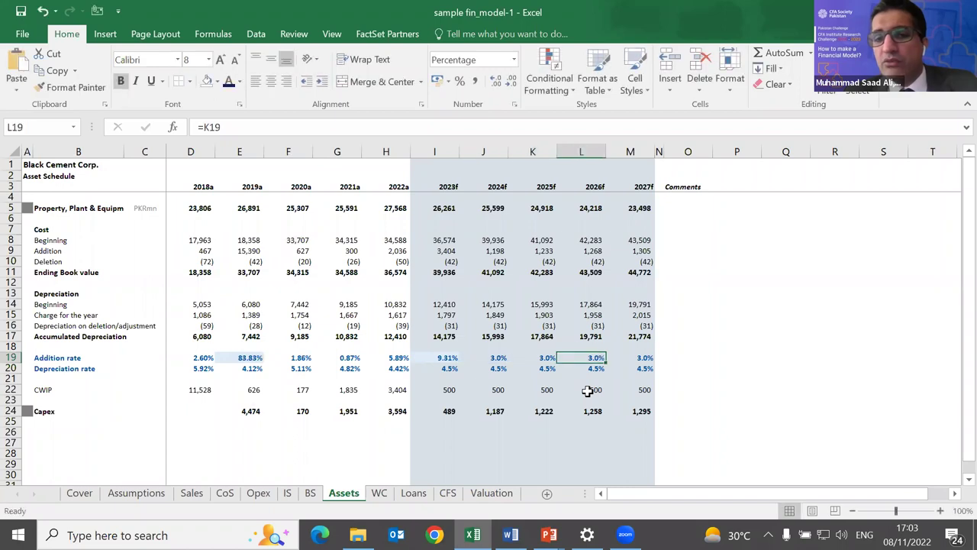
key("Escape")
key("Right")
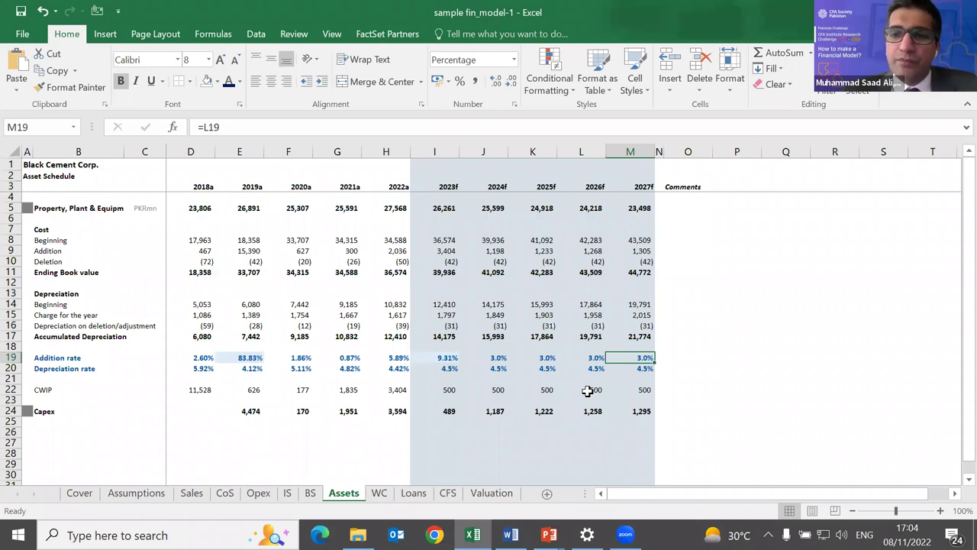
key("Left")
key("Left")
key("Left")
key("Left")
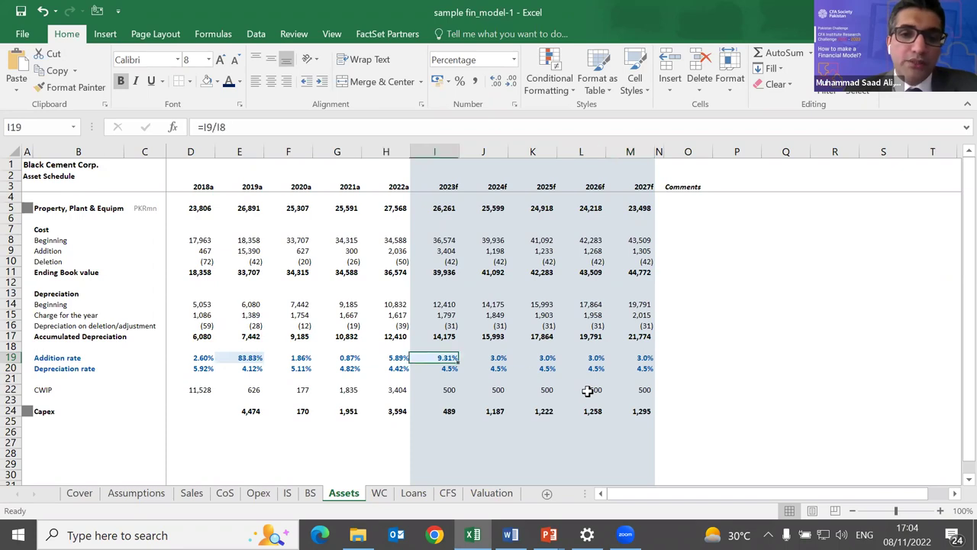
key("Down")
key("Left")
key("Up")
key("Up")
key("Up")
key("Up")
key("Up")
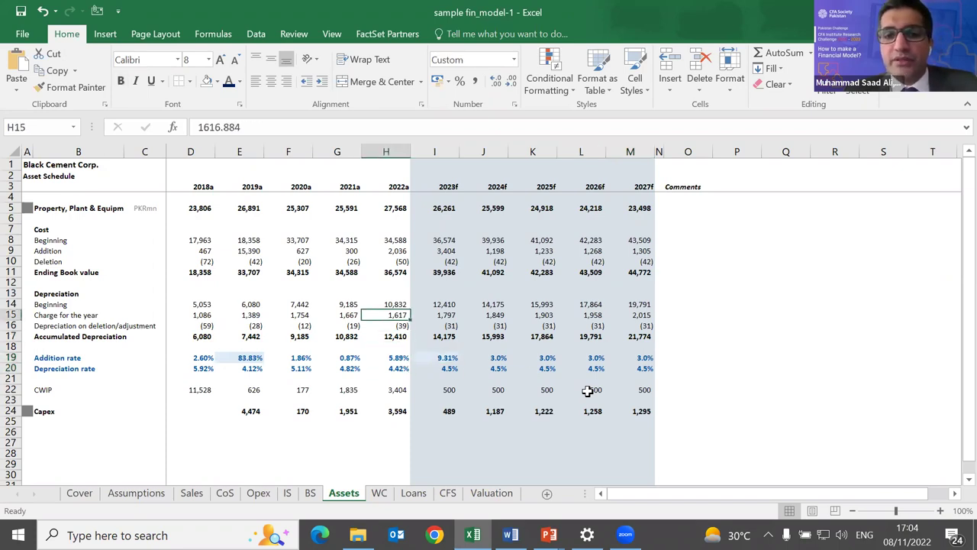
key("Down")
key("Down")
key("Down")
key("Down")
key("Down")
key("shift+Left")
key("shift+Left")
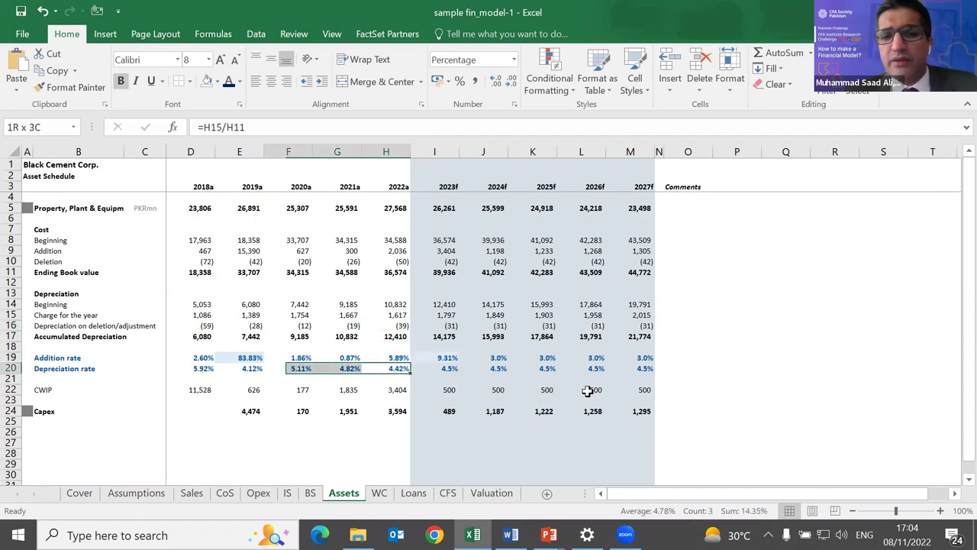
key("shift+Left")
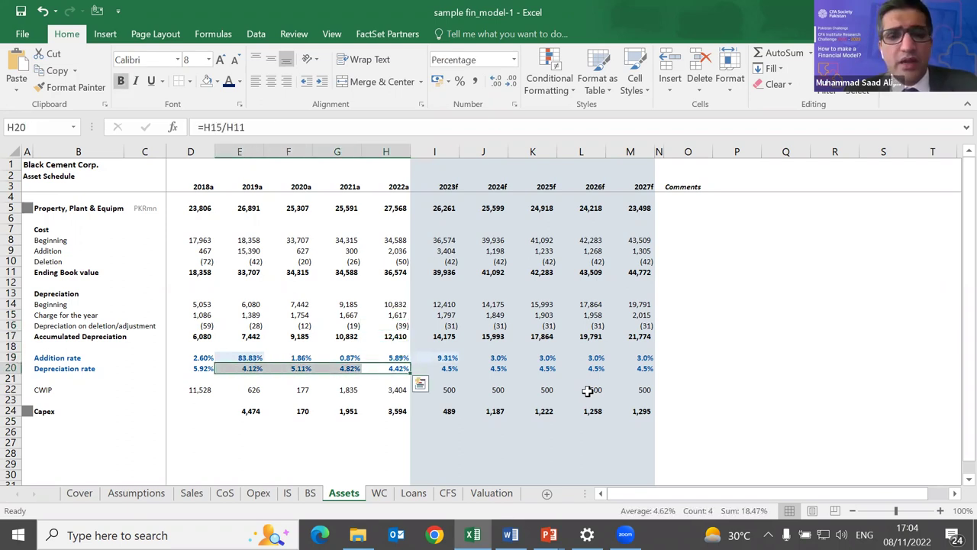
key("shift+Left")
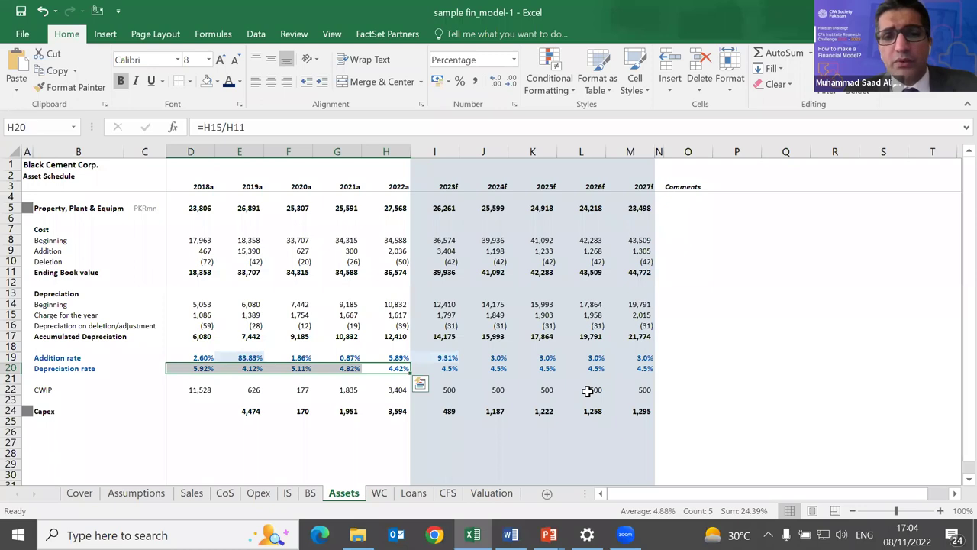
key("Left")
key("Right")
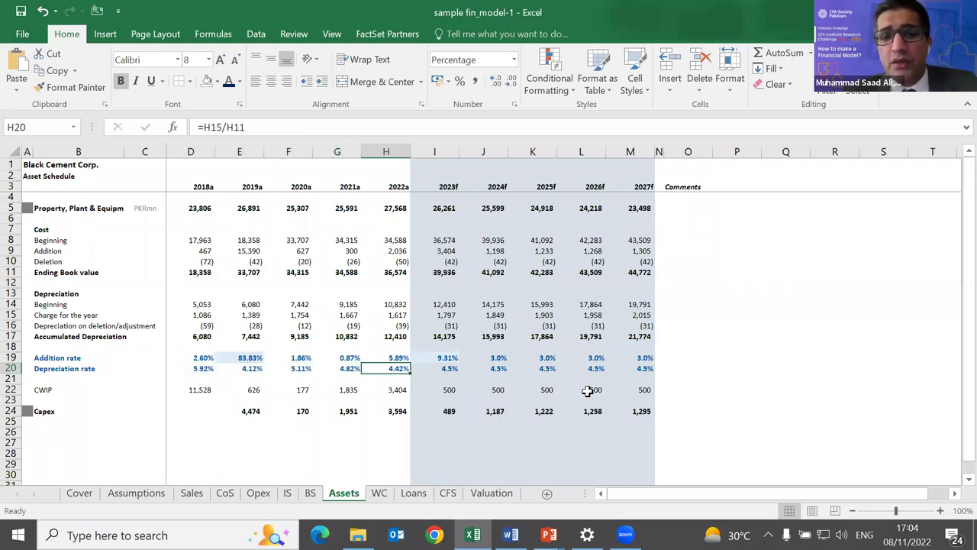
key("shift+Left")
key("shift+Left")
key("shift+Left")
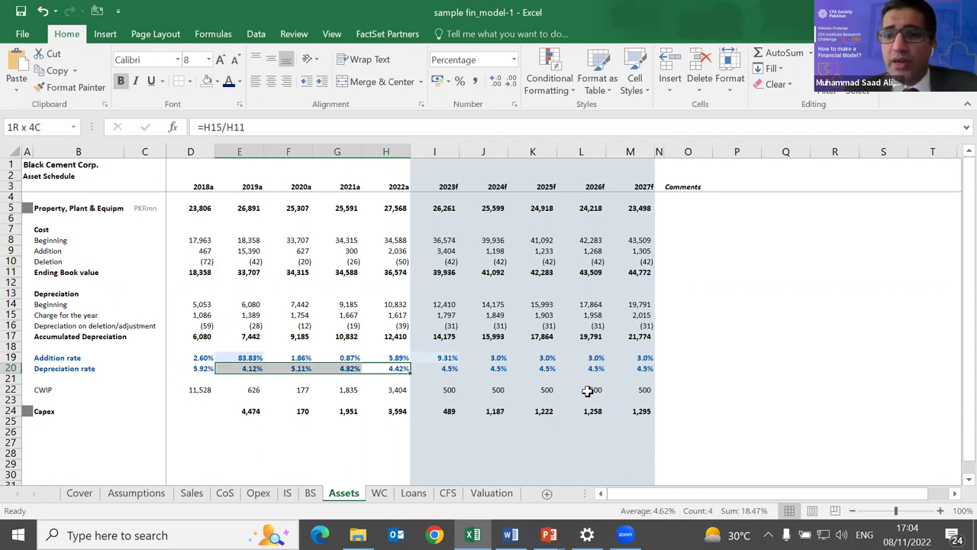
key("shift+Left")
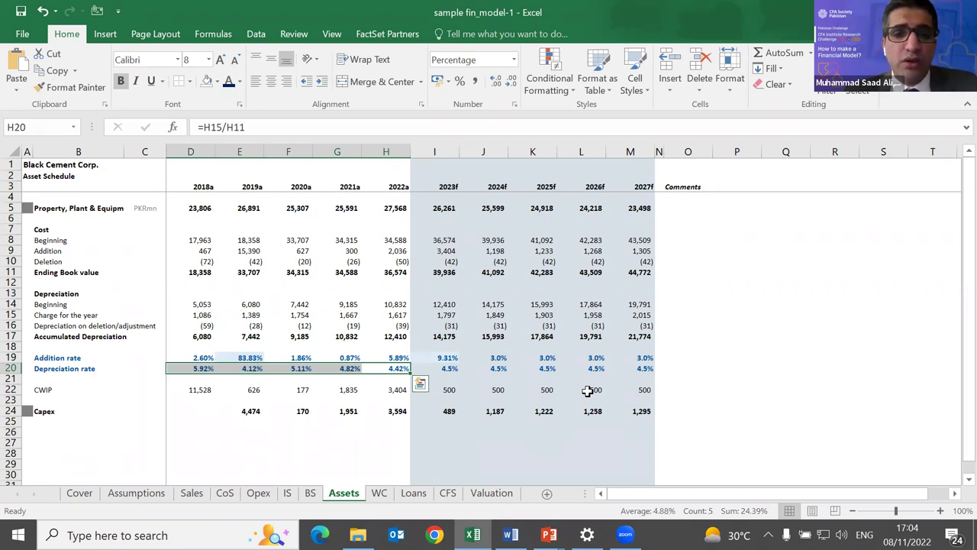
key("Right")
key("Left")
key("Left")
key("Right")
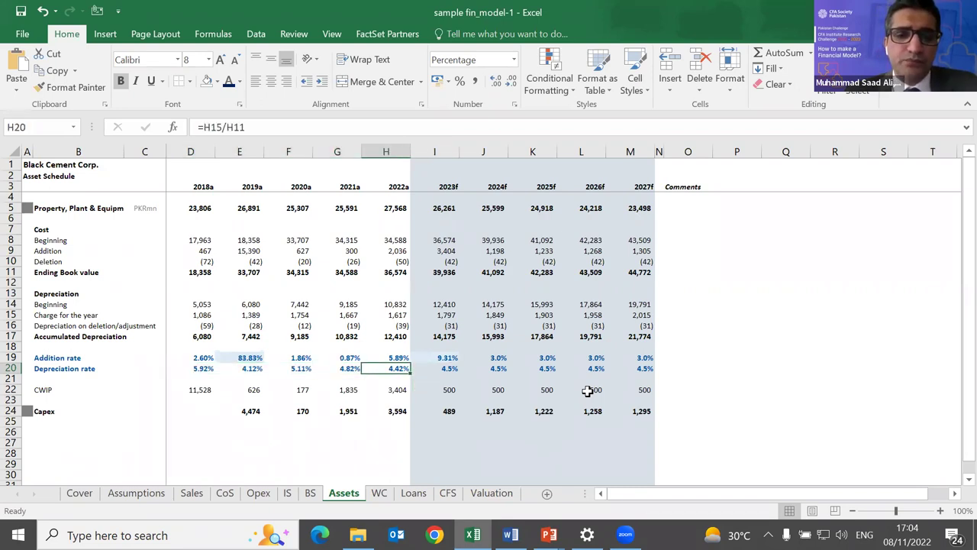
key("Left")
key("Right")
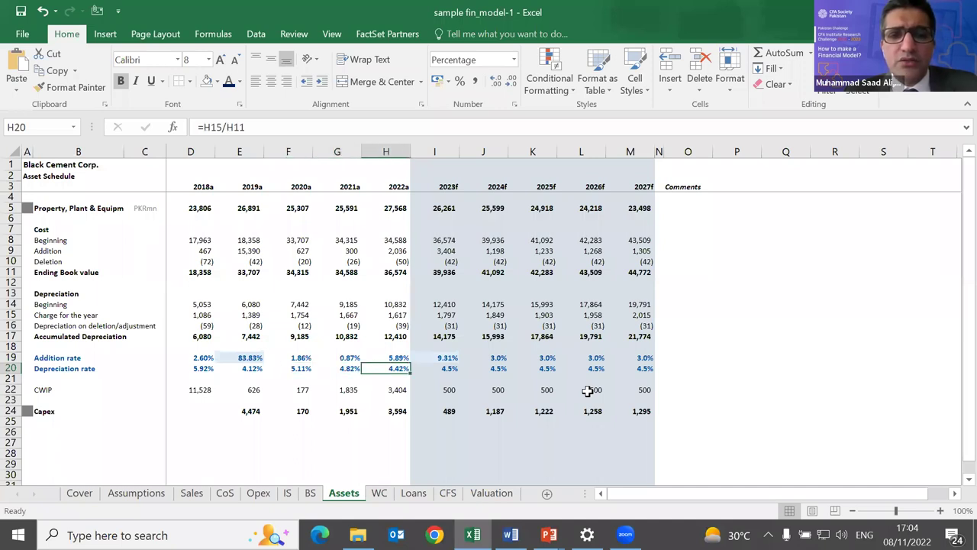
key("shift+Left")
key("shift+Left")
key("shift+Left")
key("shift+Left")
Inspect the 2022a depreciation rate formula =H15/H11 and the forecast rates, then switch to Word.
key("Right")
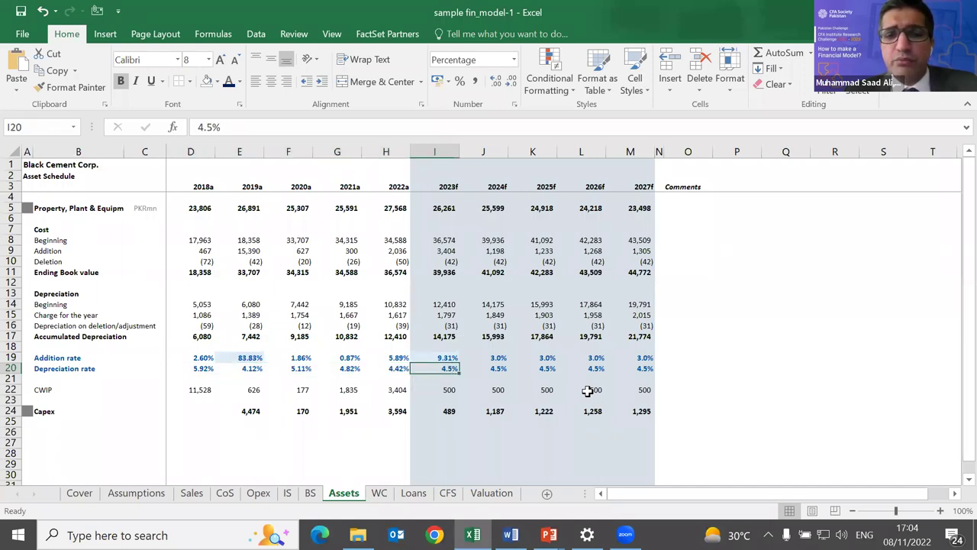
key("Left")
key("F2")
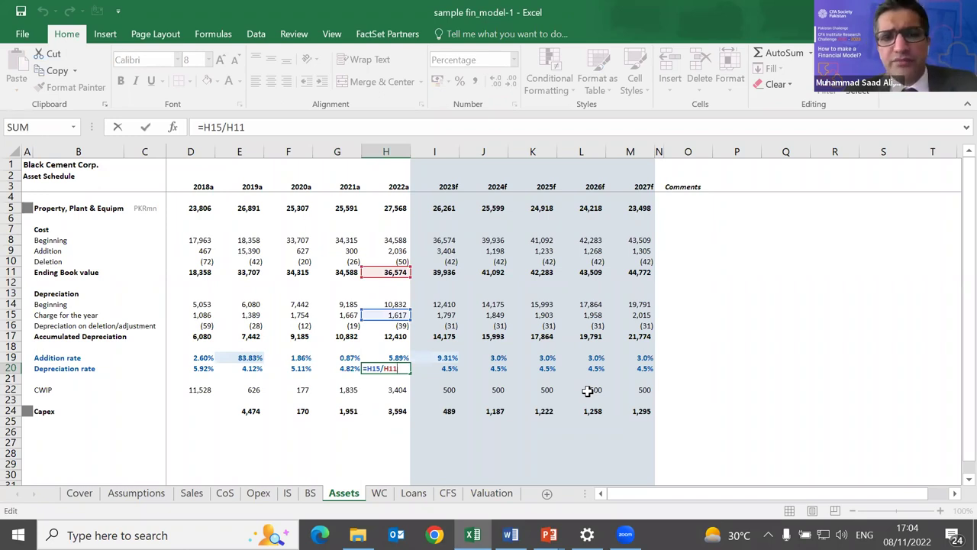
key("Tab")
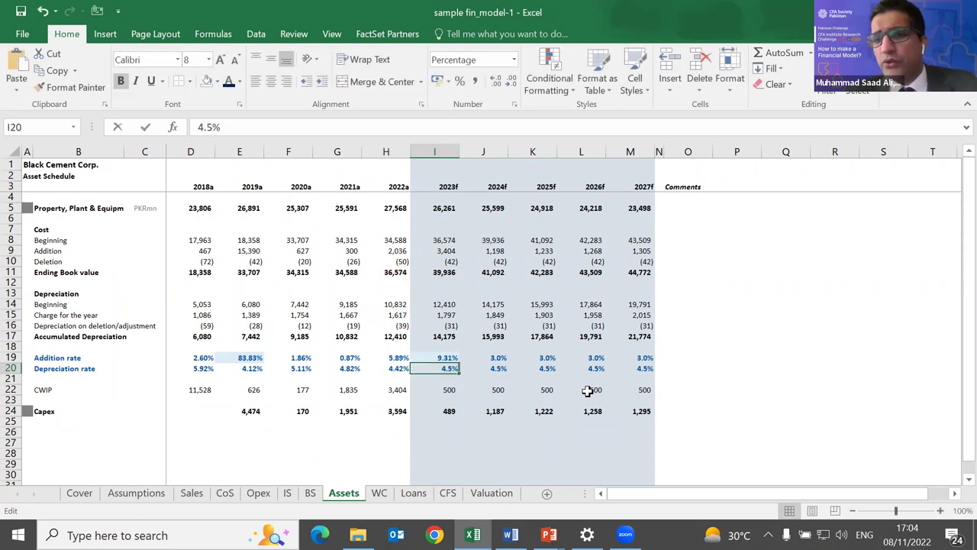
key("Tab")
key("Tab")
key("Tab")
key("Tab")
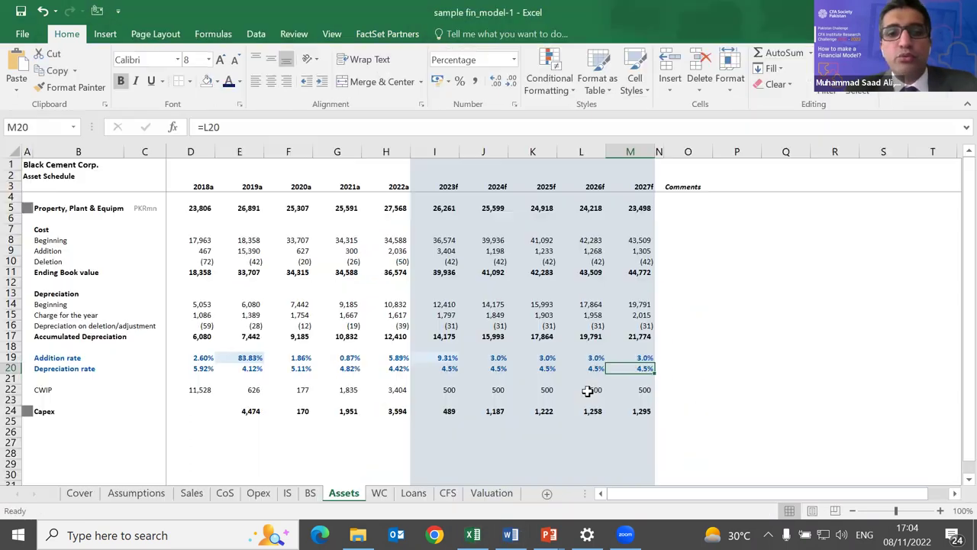
key("alt+Tab")
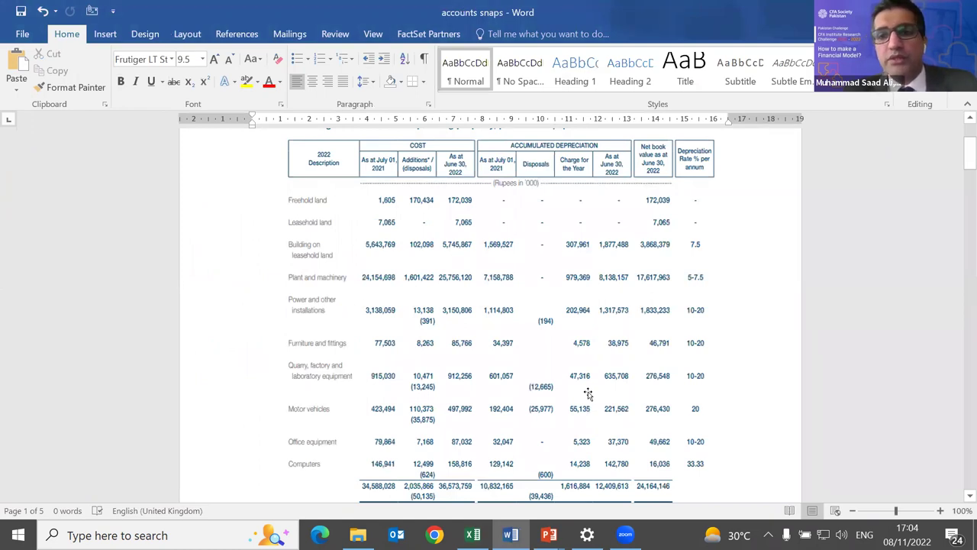
Switch from the Word accounts snaps note back to the Excel Assets schedule.
key("alt+Tab")
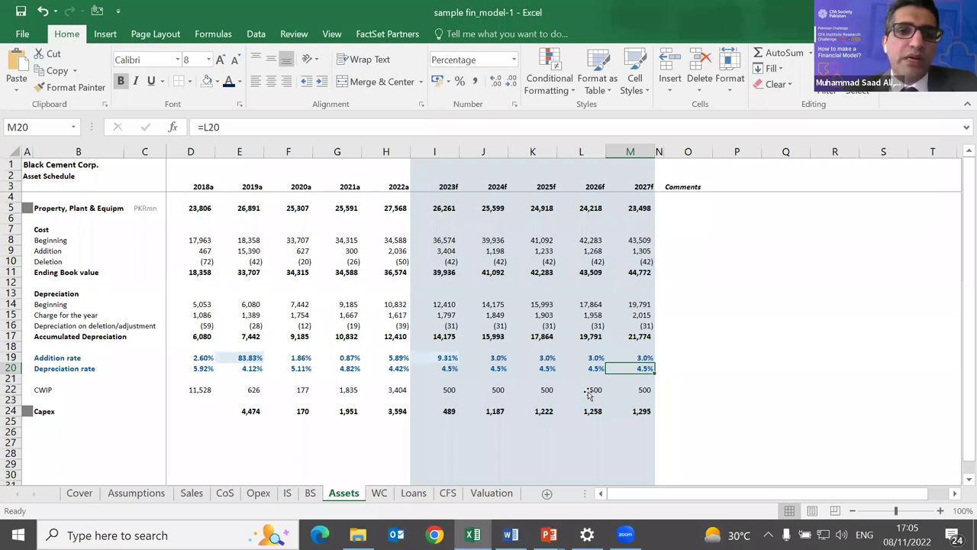
key("Up")
key("Up")
key("Up")
key("Up")
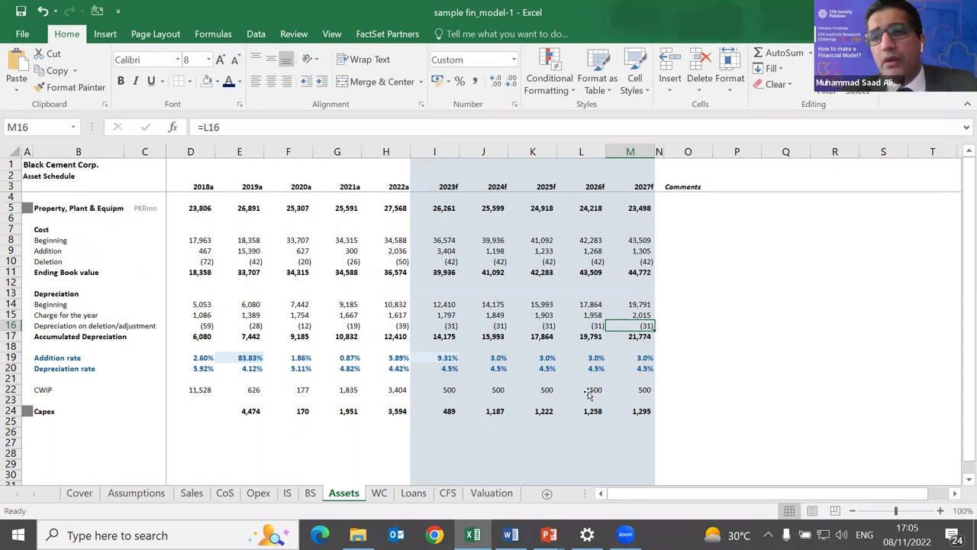
key("Up")
key("Up")
key("Up")
key("Up")
key("Up")
key("Up")
key("Up")
key("Up")
key("Up")
key("Up")
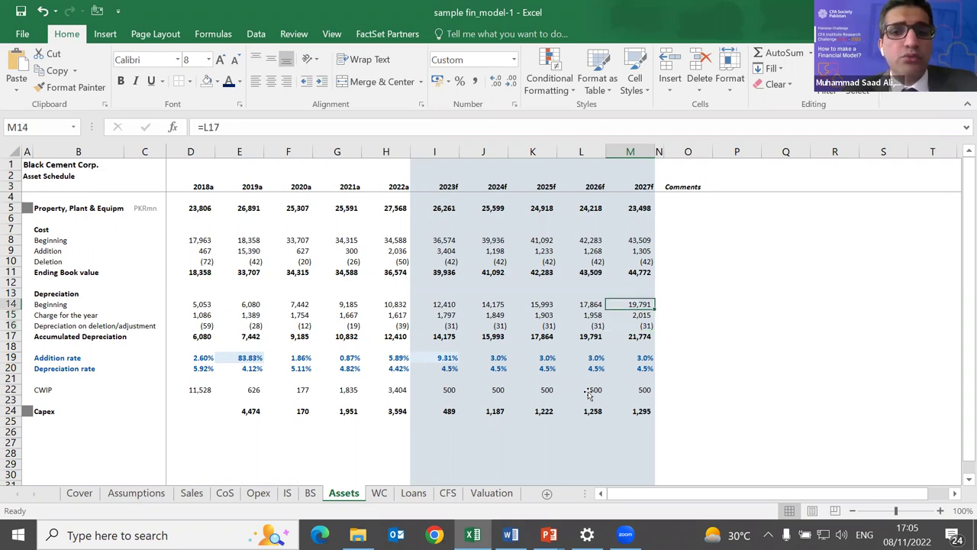
key("Left")
key("Left")
key("Left")
key("Down")
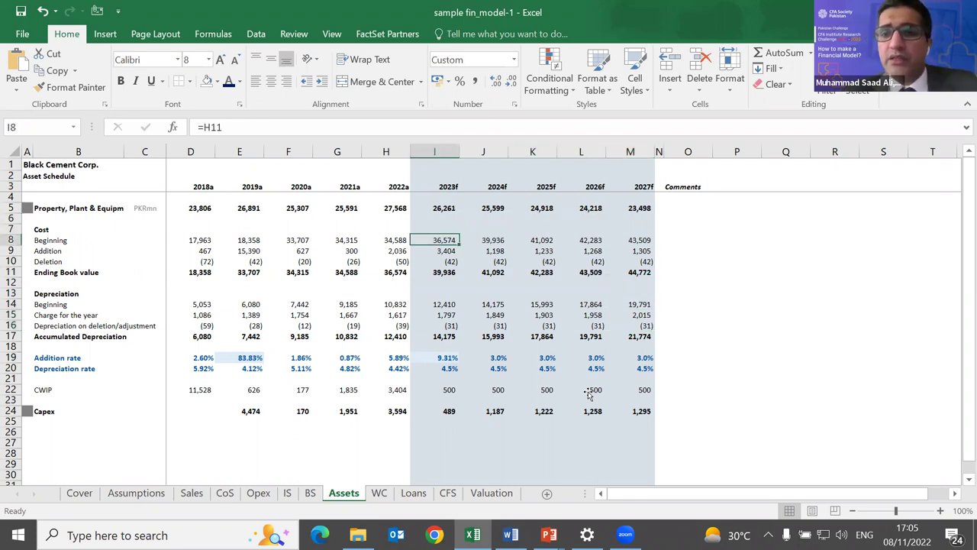
key("Down")
key("Down")
key("Down")
key("Down")
key("Down")
key("Down")
key("Down")
key("Down")
key("Down")
key("Down")
key("Down")
key("Down")
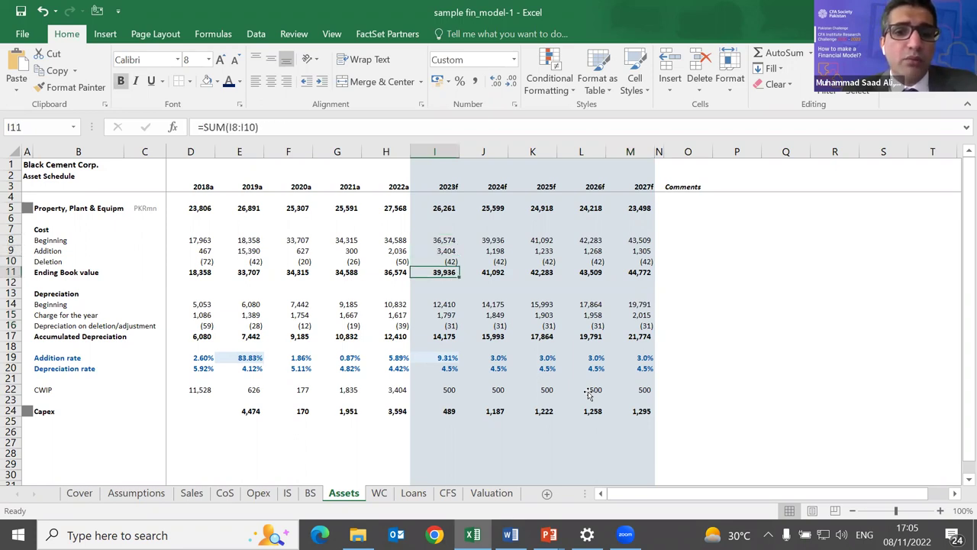
key("Down")
key("Up")
key("Up")
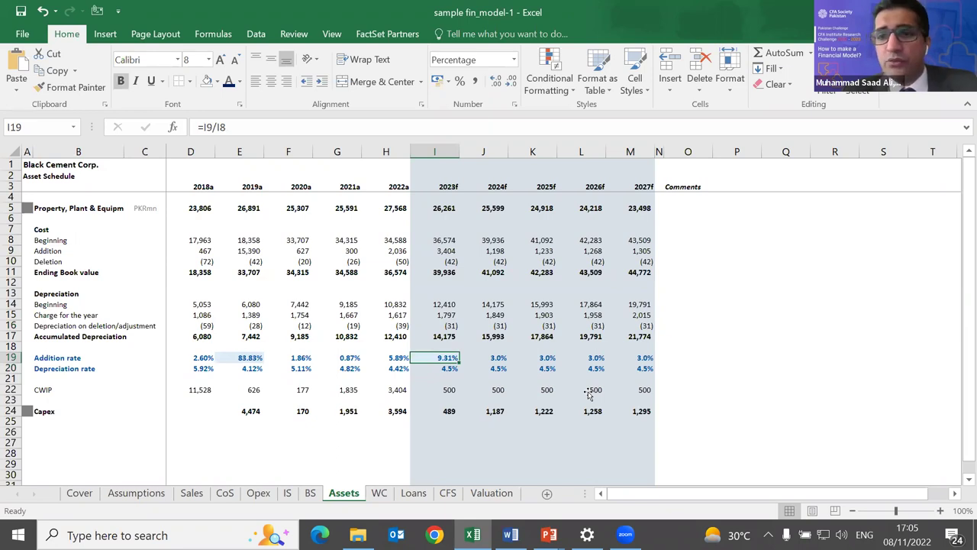
key("Right")
key("Right")
key("Right")
key("Right")
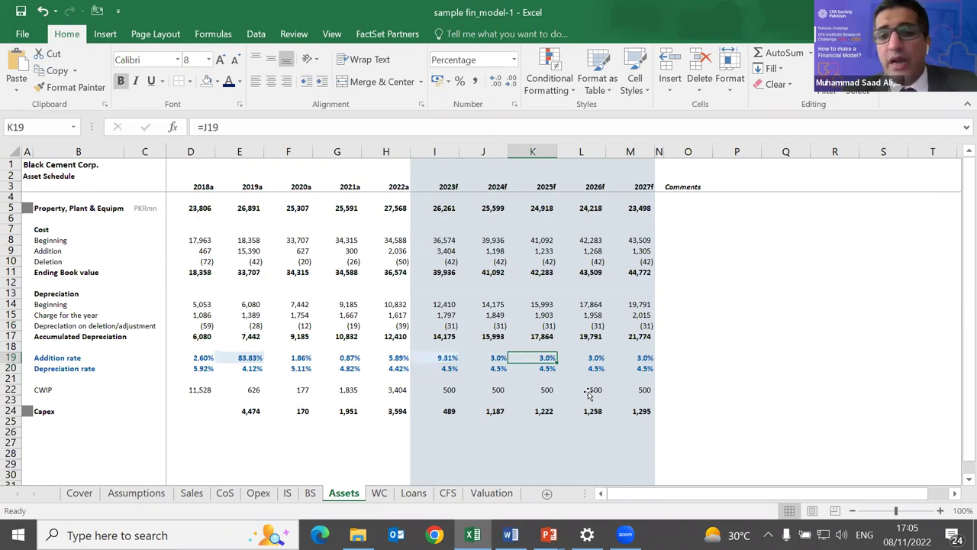
key("Left")
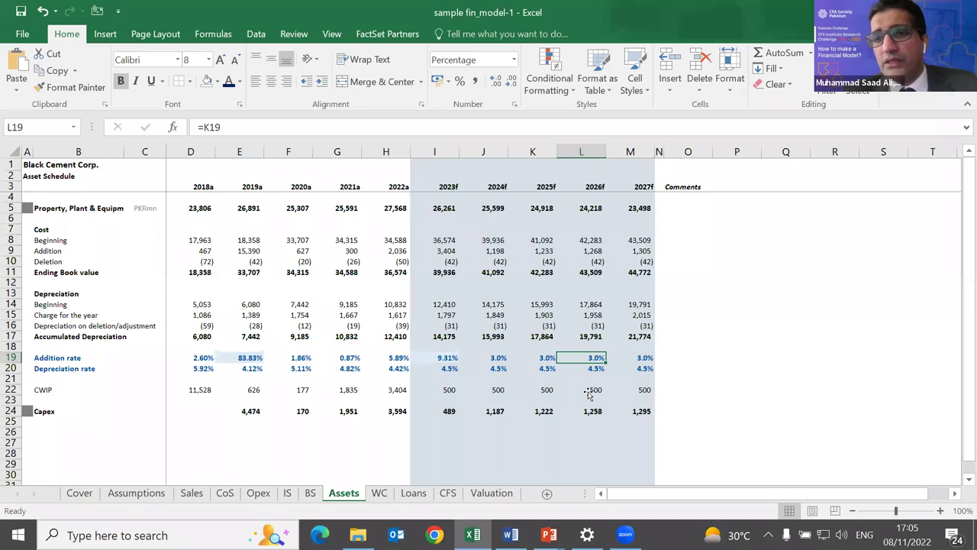
key("Left")
key("Left")
key("Left")
key("Down")
key("Down")
key("Up")
key("Up")
key("Up")
key("Up")
key("Up")
key("Right")
key("Up")
key("Left")
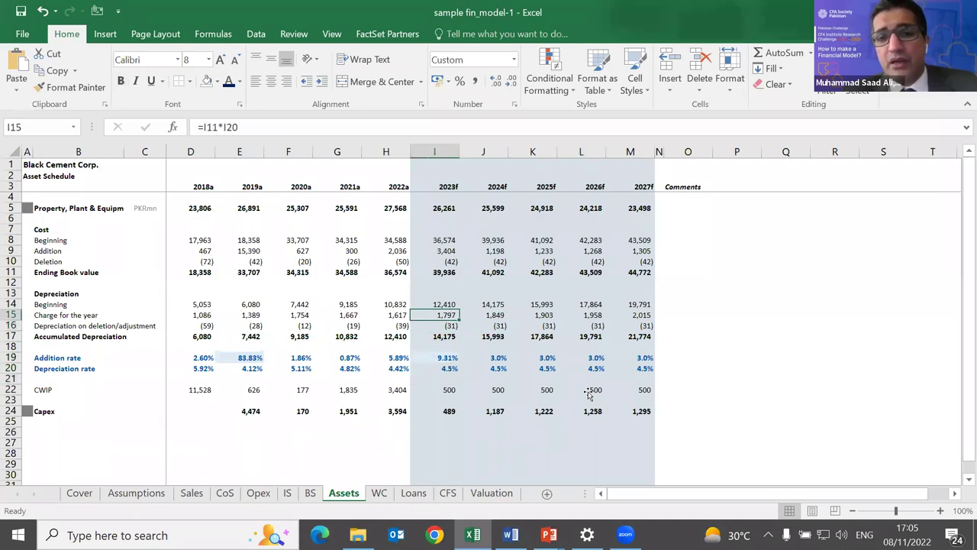
key("Right")
key("Right")
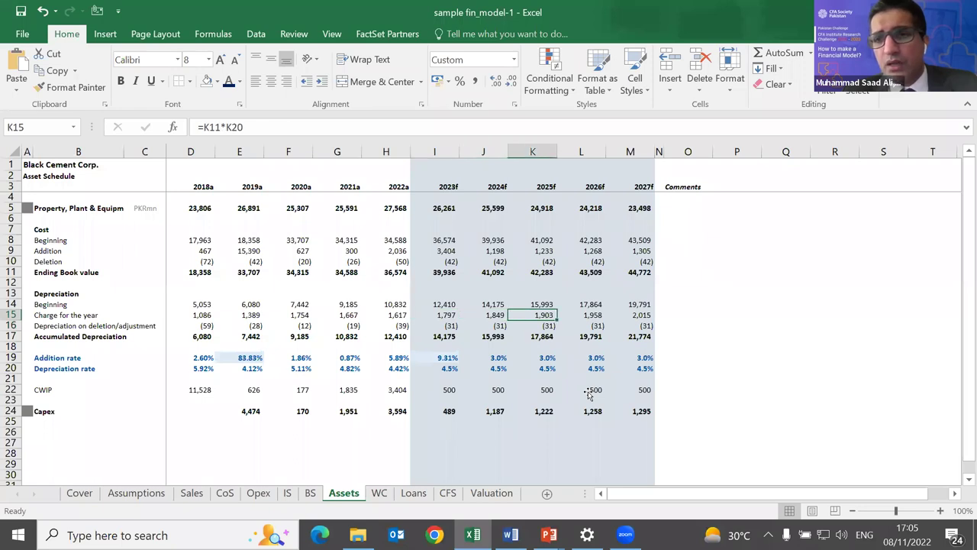
key("Left")
key("Left")
key("F2")
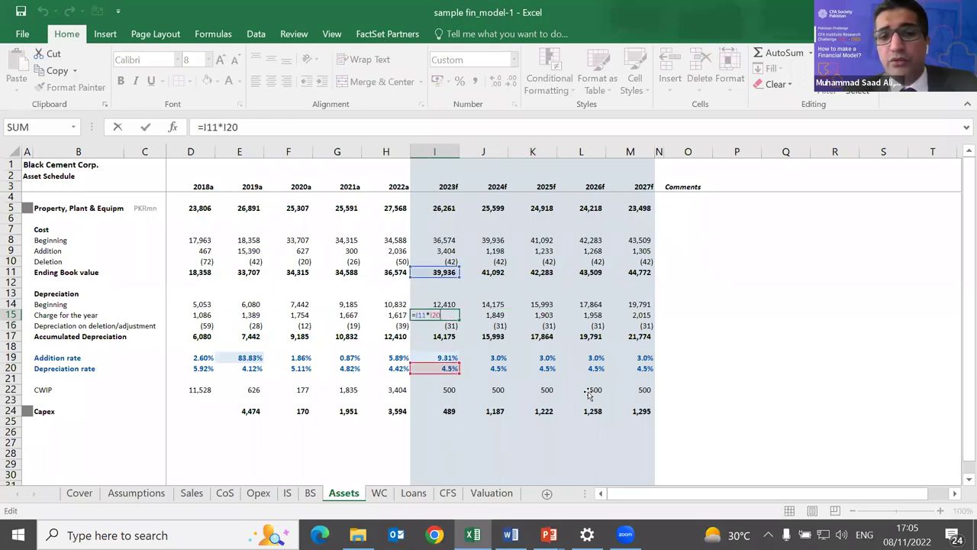
key("Escape")
key("Right")
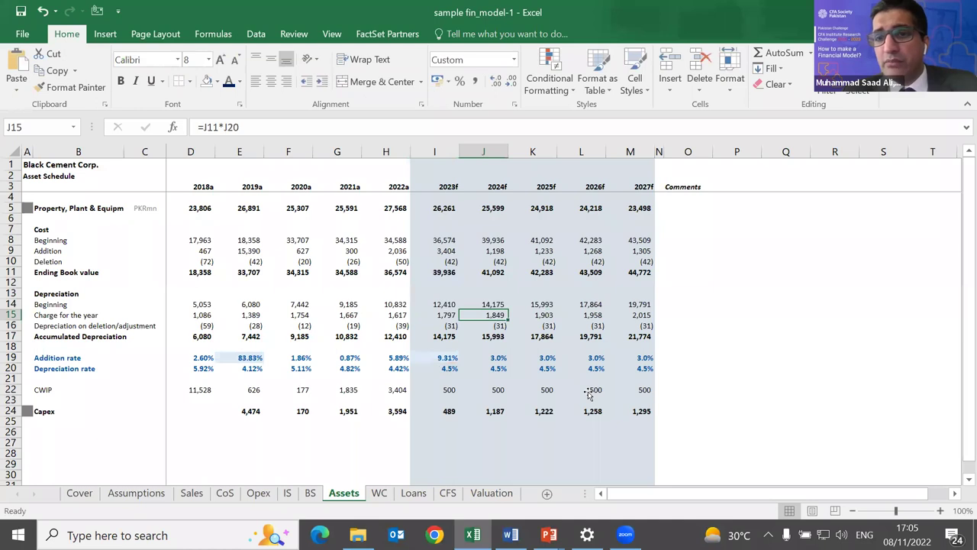
key("Left")
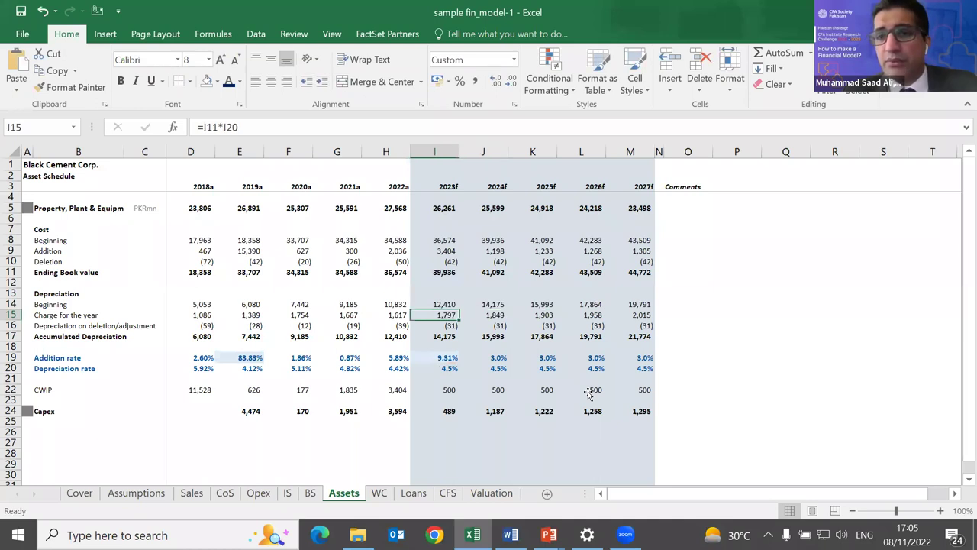
key("Down")
key("Down")
key("Up")
key("Up")
key("Up")
key("Up")
key("Up")
key("Up")
key("Up")
key("Up")
key("Up")
key("Down")
key("Down")
key("Down")
key("Down")
key("Down")
key("Down")
key("Down")
key("Down")
key("Down")
key("Down")
key("Down")
key("Down")
key("Down")
key("Down")
key("Down")
key("Down")
Check the row 24 capex formulas for 2022a, 2023f and later forecast years.
key("Left")
key("F2")
key("Tab")
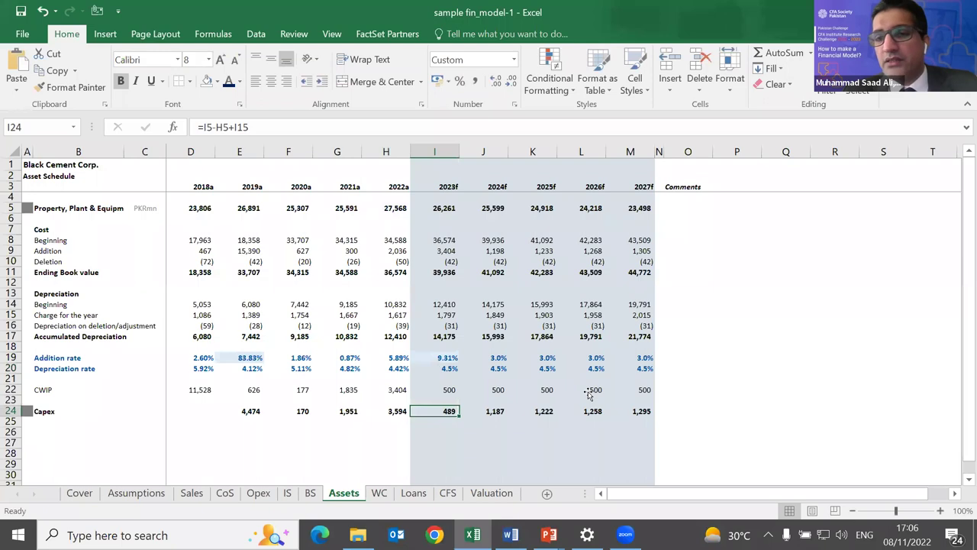
key("F2")
key("Escape")
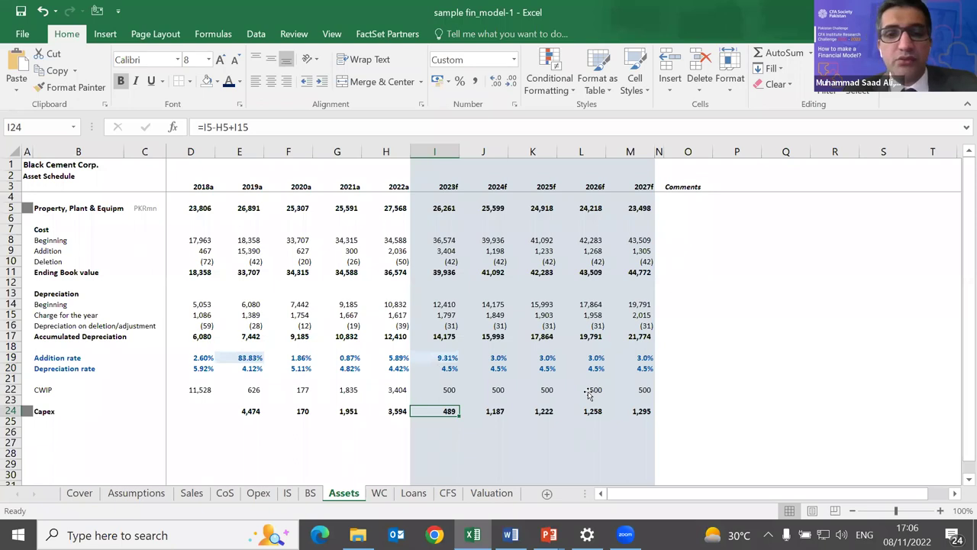
key("F2")
key("Escape")
key("Tab")
key("Tab")
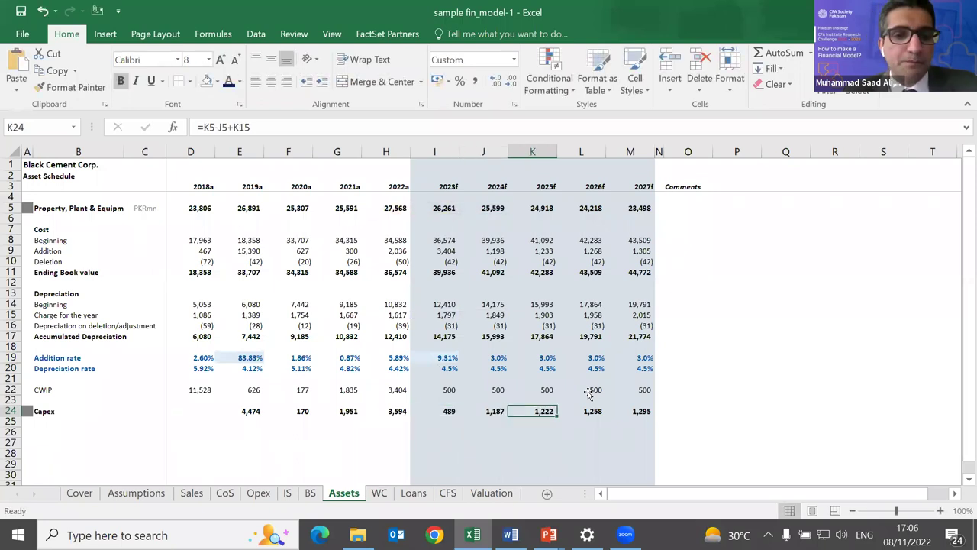
On the BS sheet, compare the 2023f intangible asset forecast with the 2022a value.
key("ctrl+Page_Up")
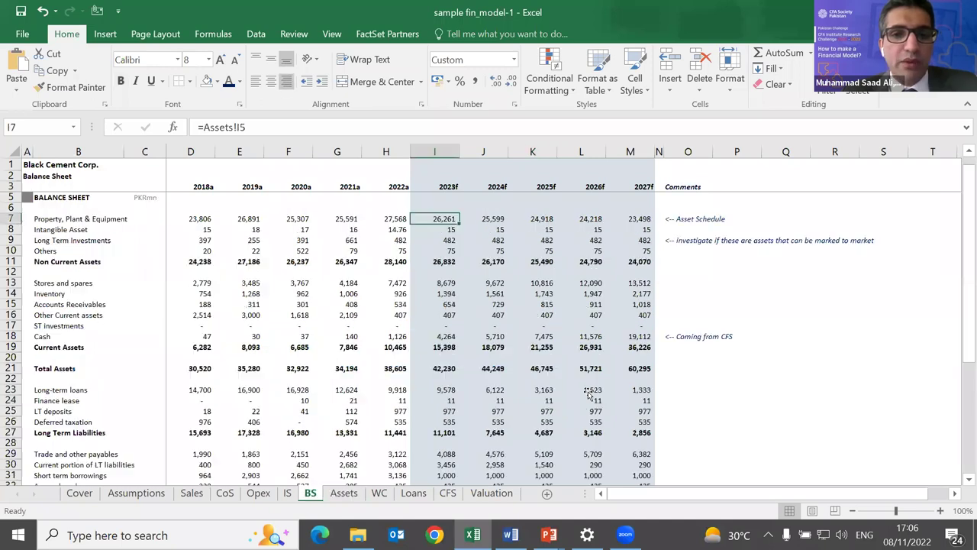
key("Down")
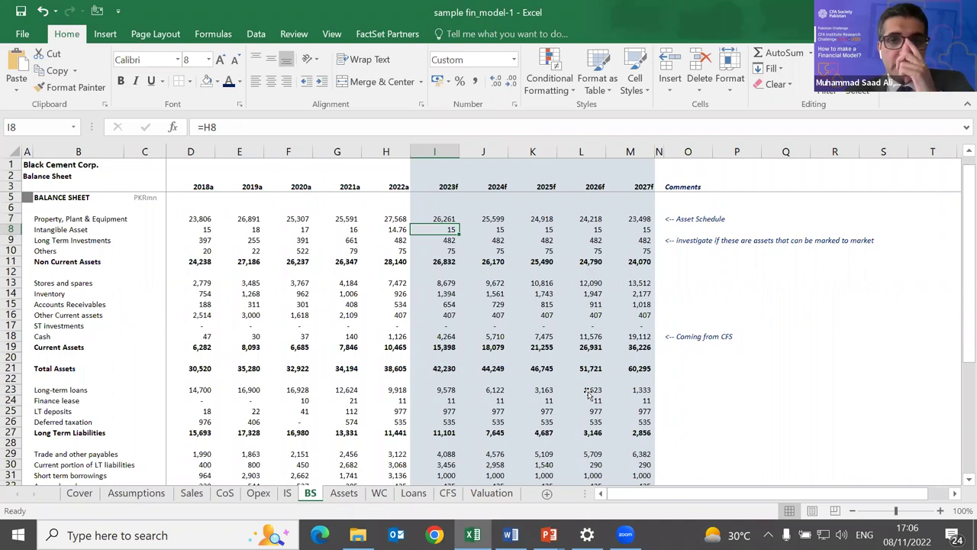
key("Left")
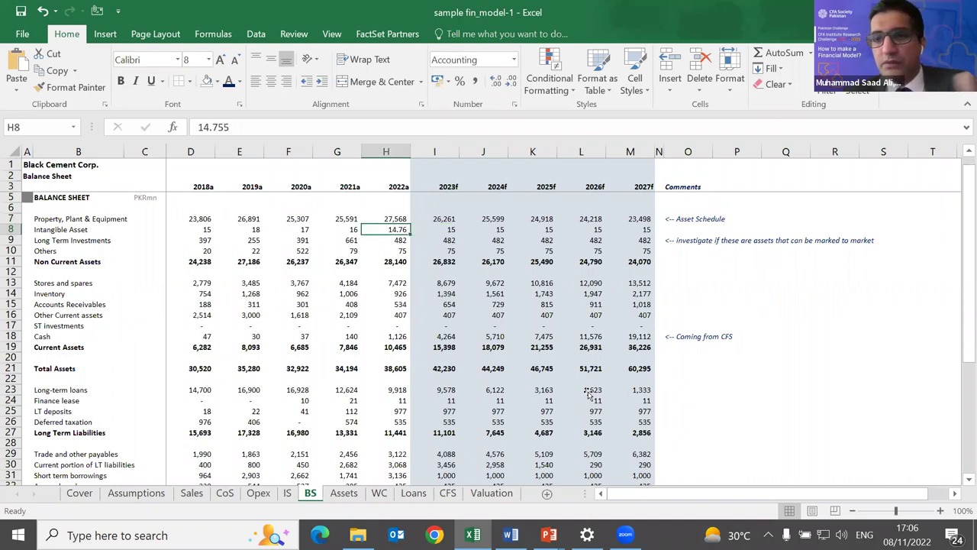
key("Down")
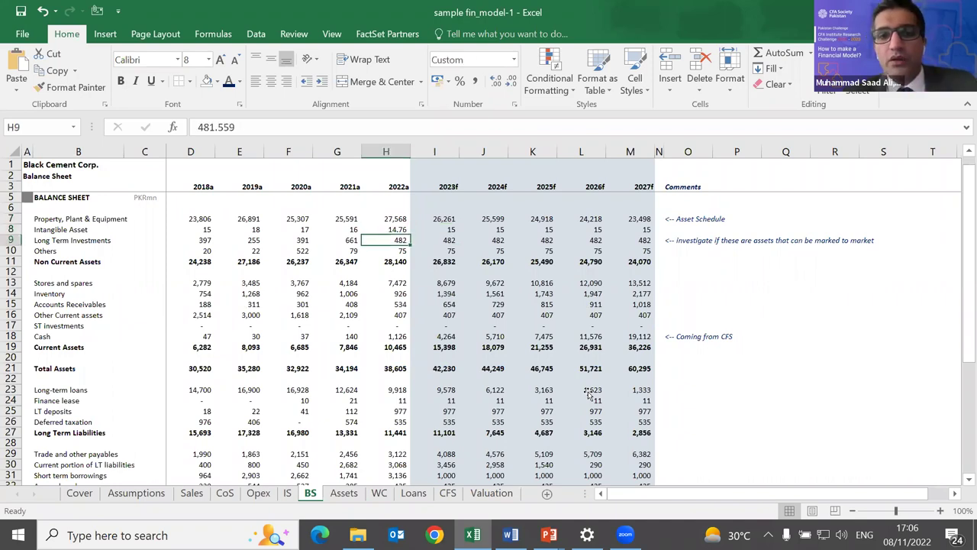
key("Up")
key("Right")
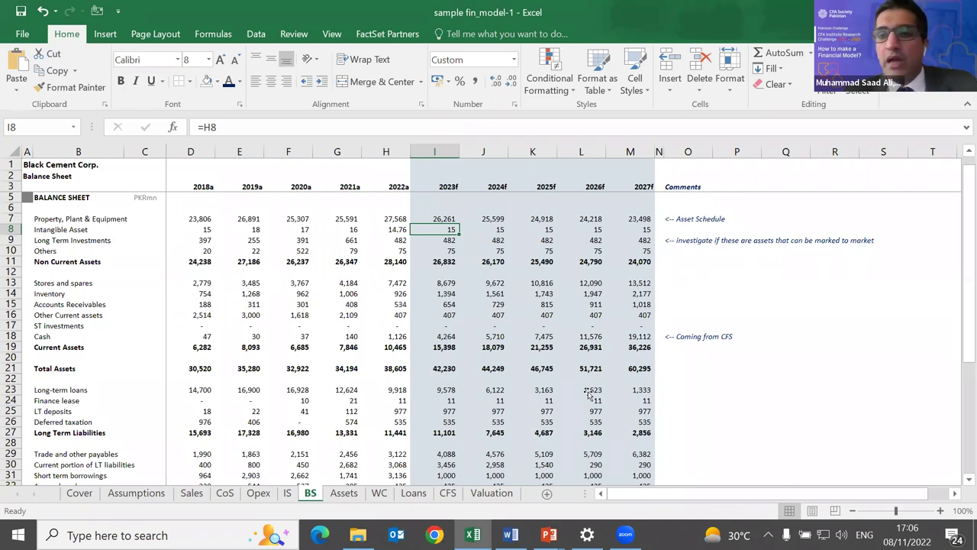
key("Left")
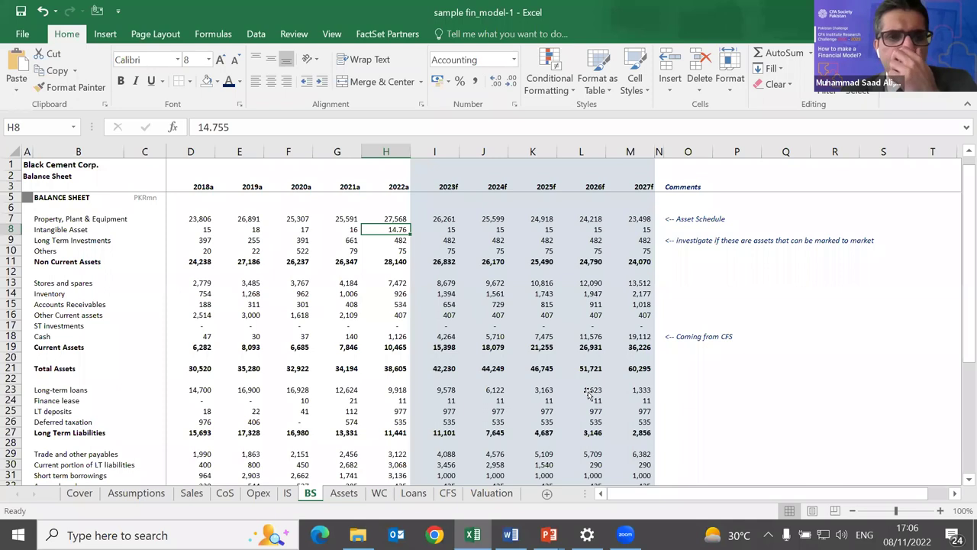
key("Right")
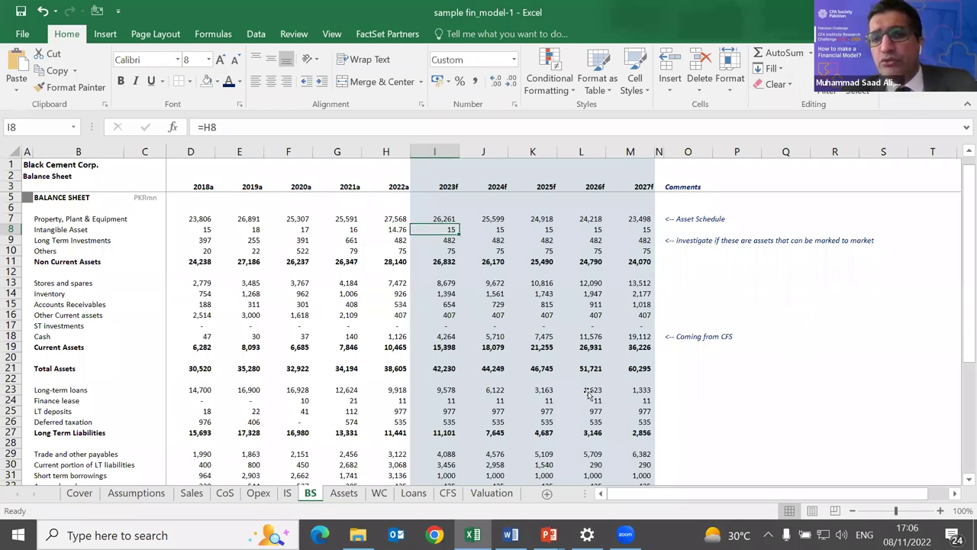
Review the forecast formulas for Long Term Investments, Others and Other Current assets.
key("Down")
key("Down")
key("Down")
key("Down")
key("Down")
key("Down")
key("Down")
key("Down")
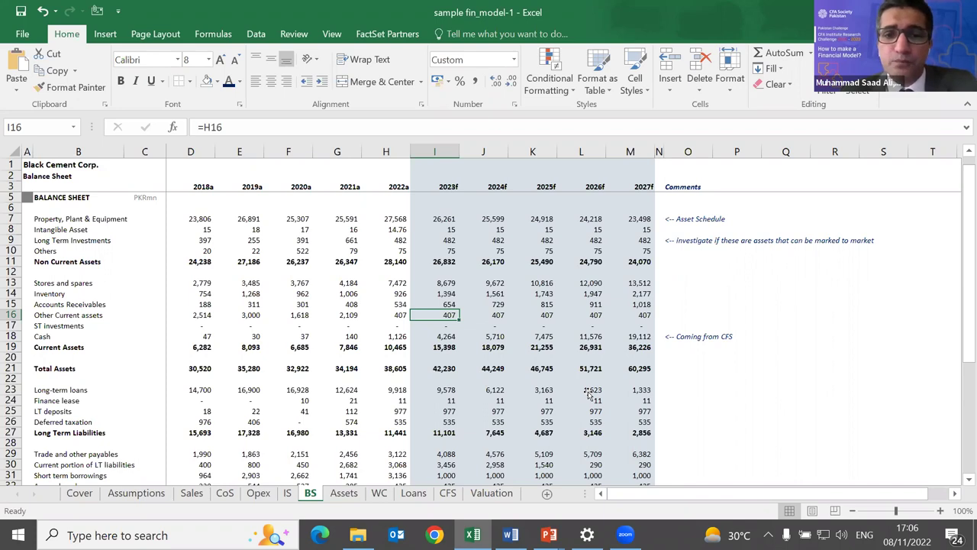
key("Up")
key("Up")
key("Up")
key("Up")
key("Up")
key("Up")
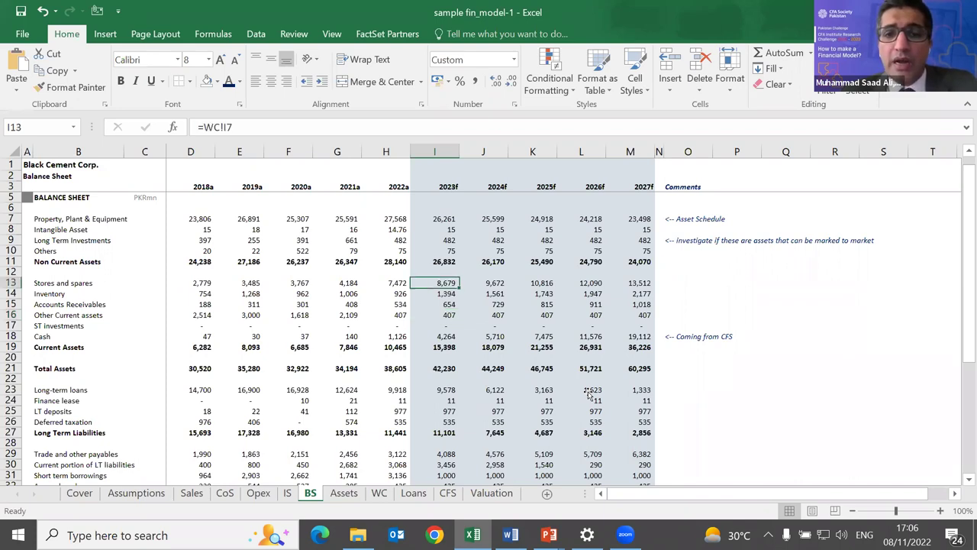
key("Right")
key("Right")
key("Right")
key("Right")
key("Left")
key("Left")
key("Left")
key("Left")
key("Up")
key("Up")
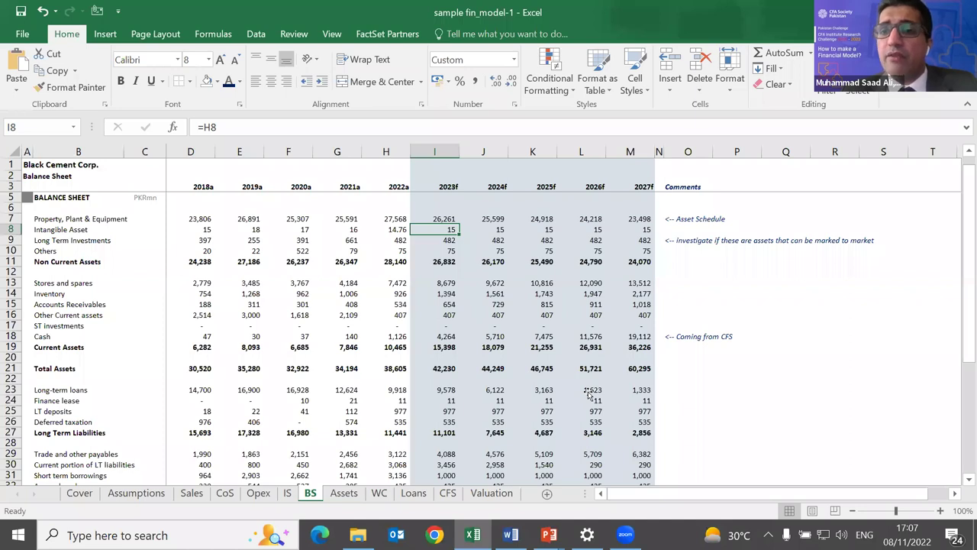
key("Down")
key("Down")
key("Down")
key("Down")
key("Down")
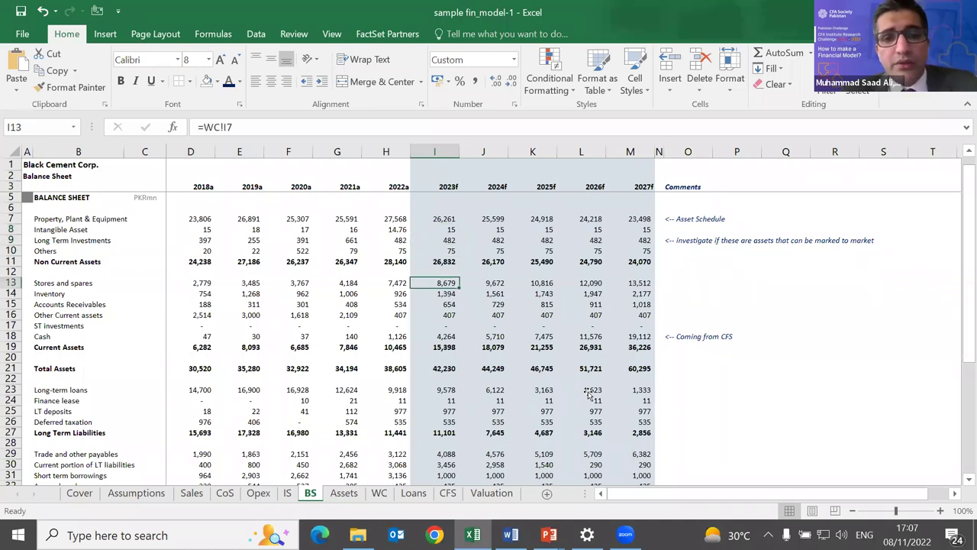
Inspect the Stores and spares and Inventory forecast links to the WC sheet, then open WC.
key("F2")
key("Return")
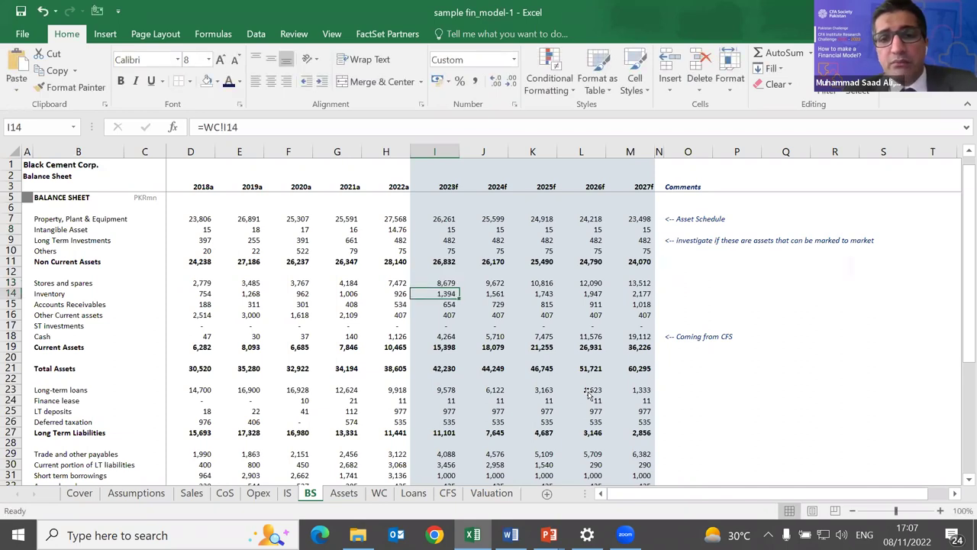
key("F2")
key("Escape")
key("Up")
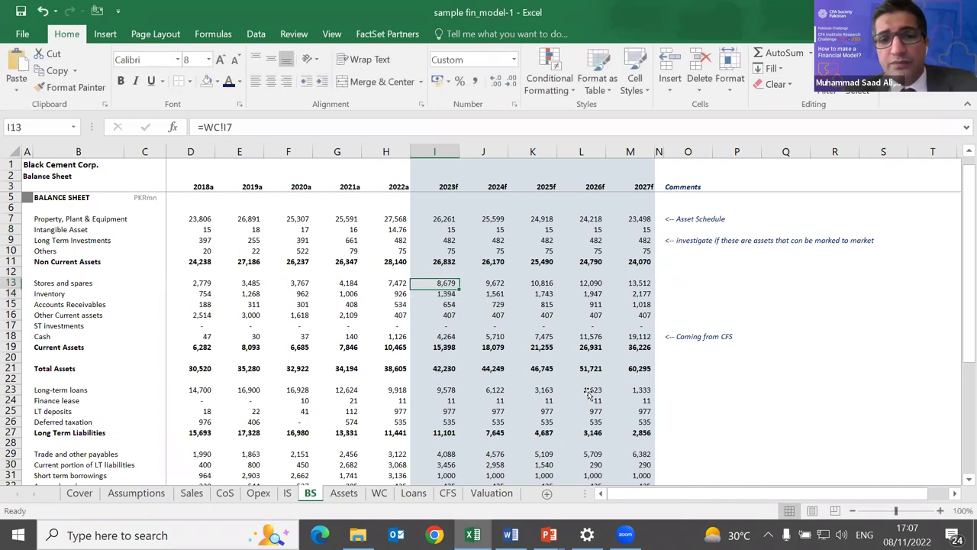
key("F2")
key("Escape")
key("Down")
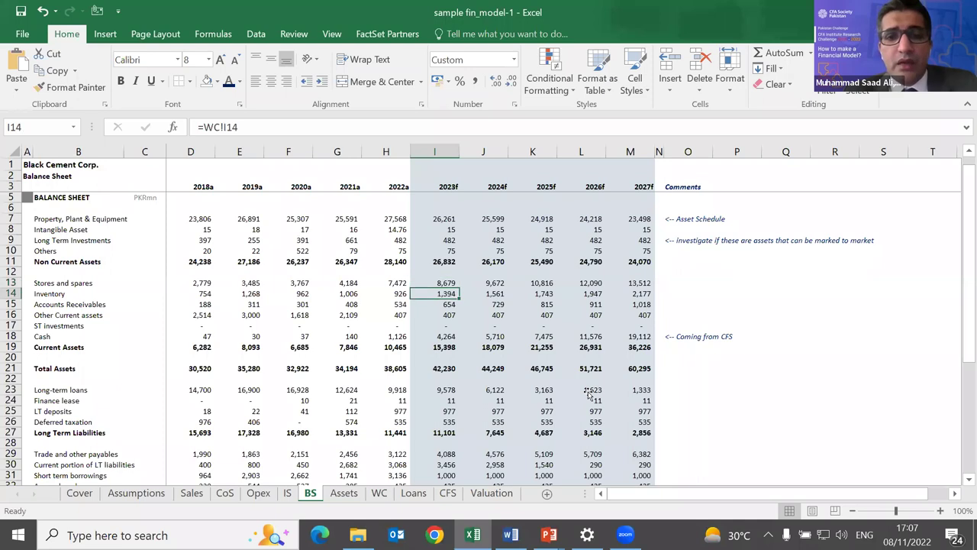
key("Down")
key("Up")
key("Up")
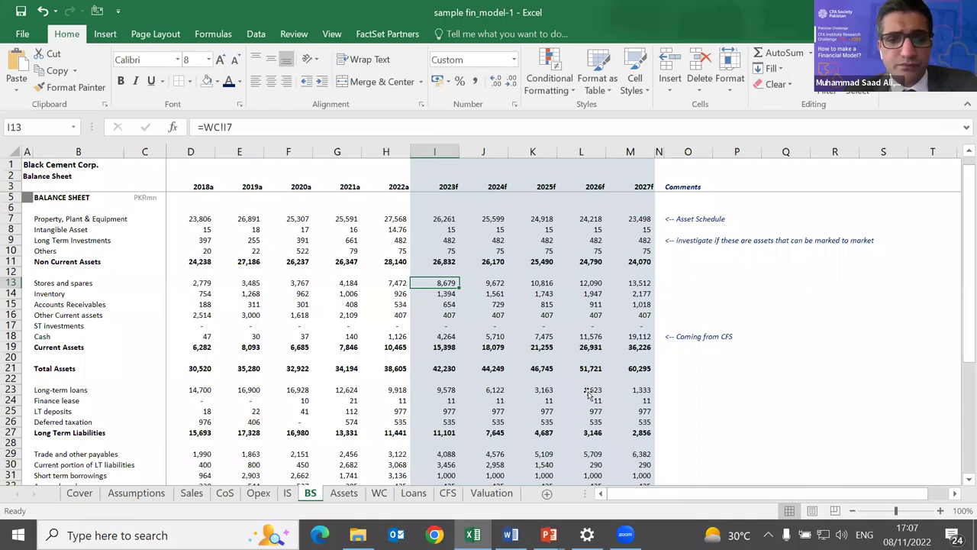
key("ctrl+Page_Down")
key("ctrl+Page_Down")
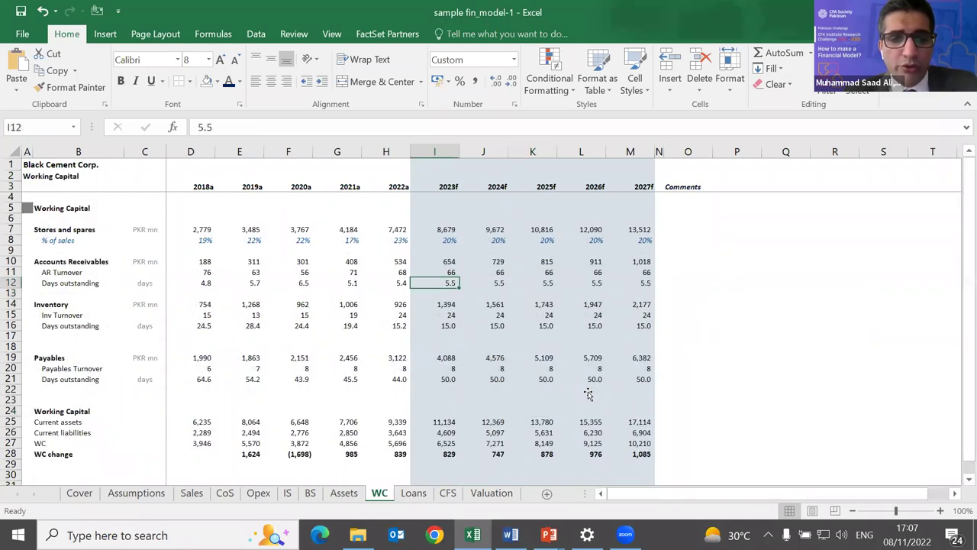
key("Up")
key("Up")
key("Up")
key("Up")
key("Up")
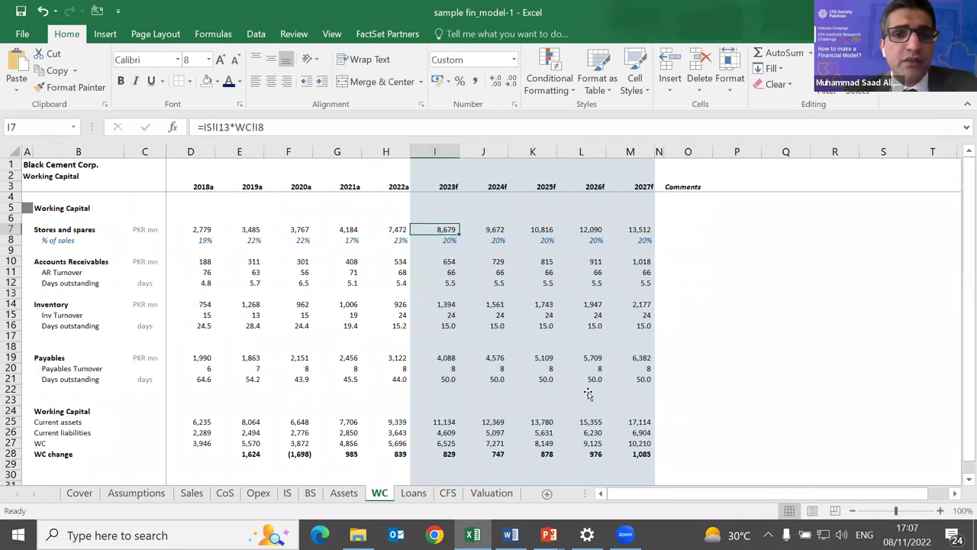
key("Down")
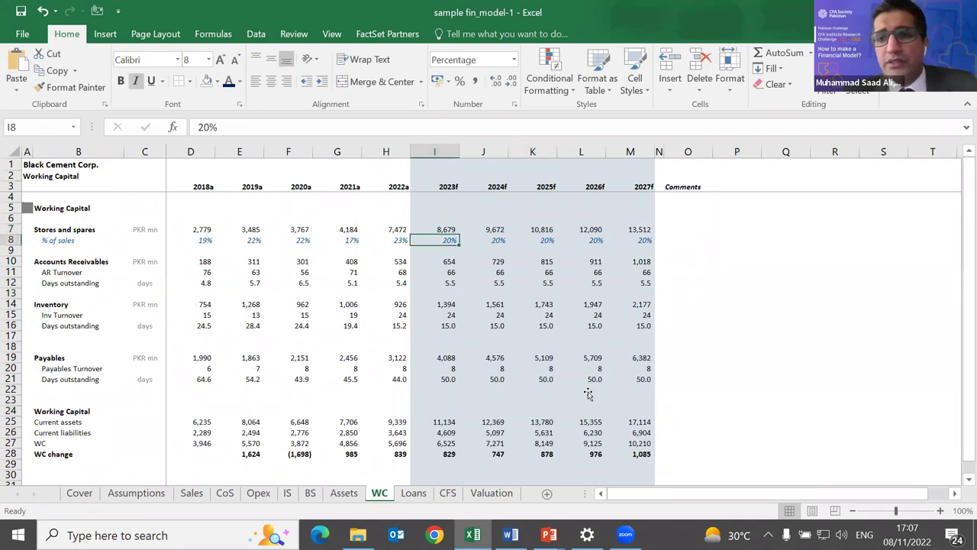
key("Left")
key("Down")
key("Down")
key("Down")
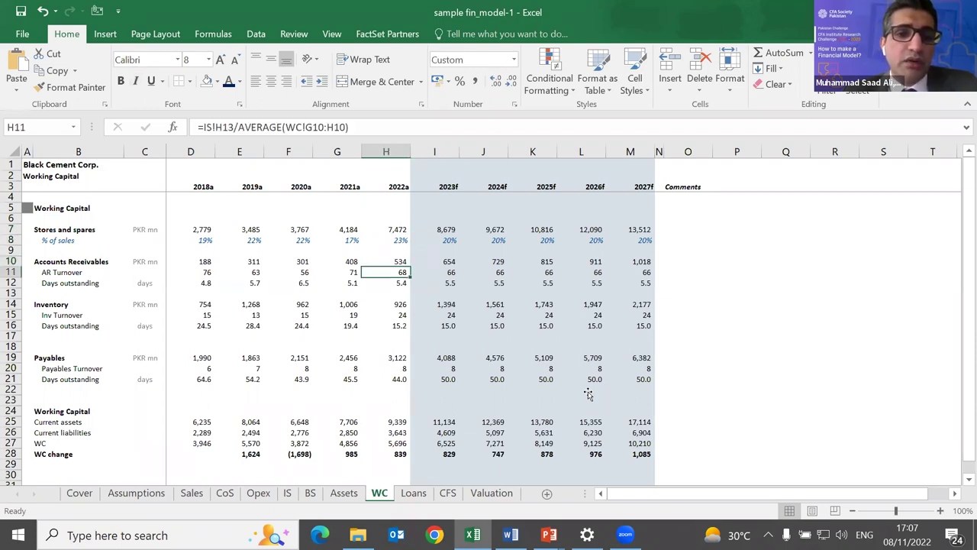
key("F2")
key("Escape")
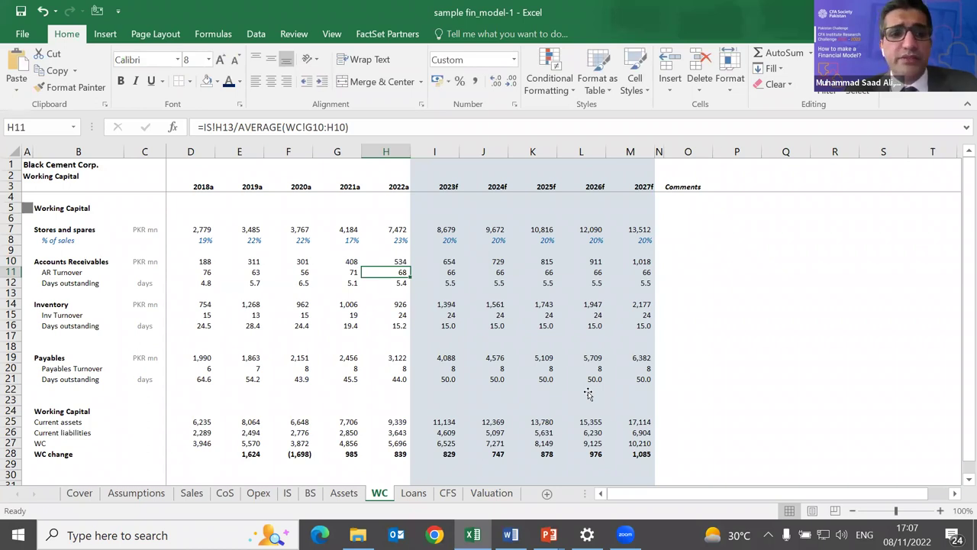
key("Down")
key("Down")
key("Down")
key("Down")
key("Down")
key("Up")
key("Up")
key("Up")
key("Up")
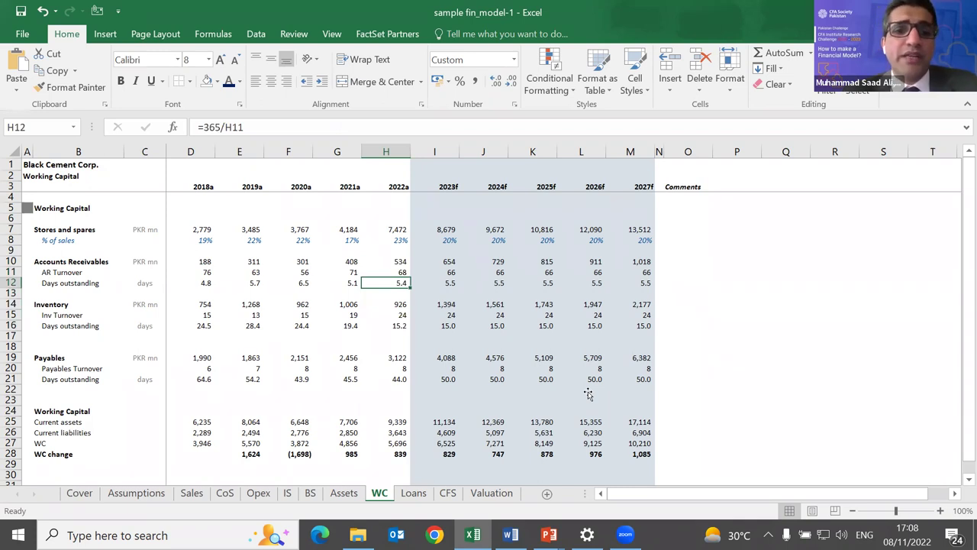
key("Down")
key("Down")
key("Down")
key("Down")
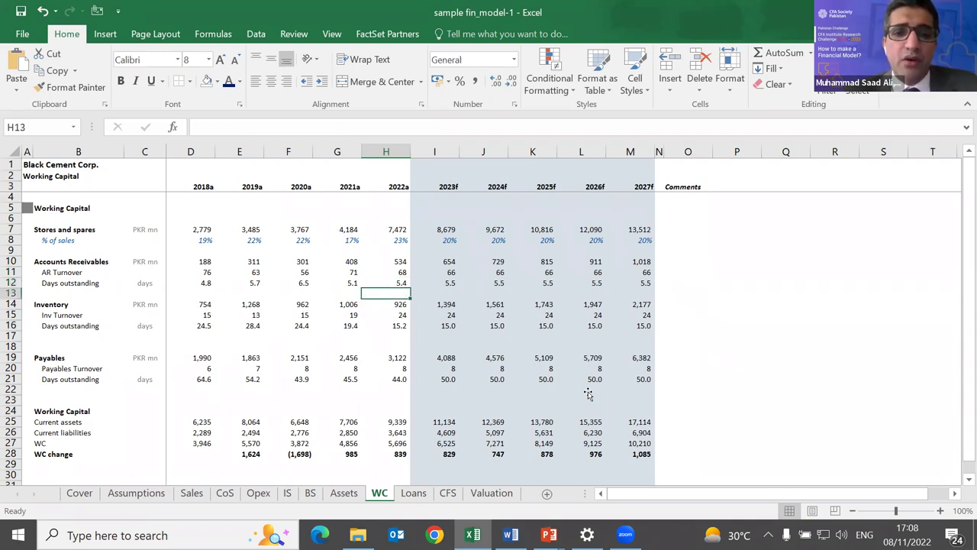
key("Left")
key("Left")
key("Left")
key("Left")
key("Right")
key("Right")
key("Left")
key("Right")
key("Right")
key("Left")
key("Left")
key("Right")
key("Right")
key("Right")
key("Left")
key("Right")
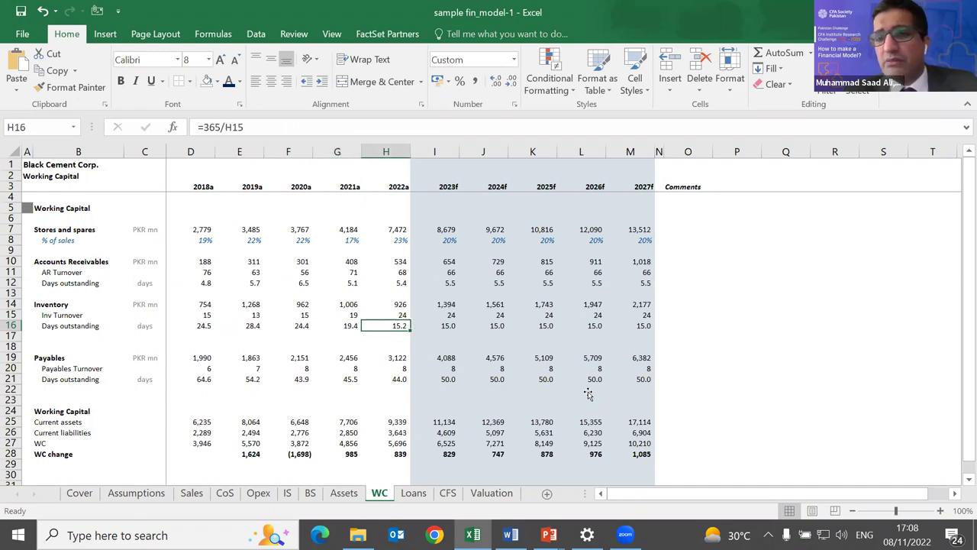
key("Left")
key("Left")
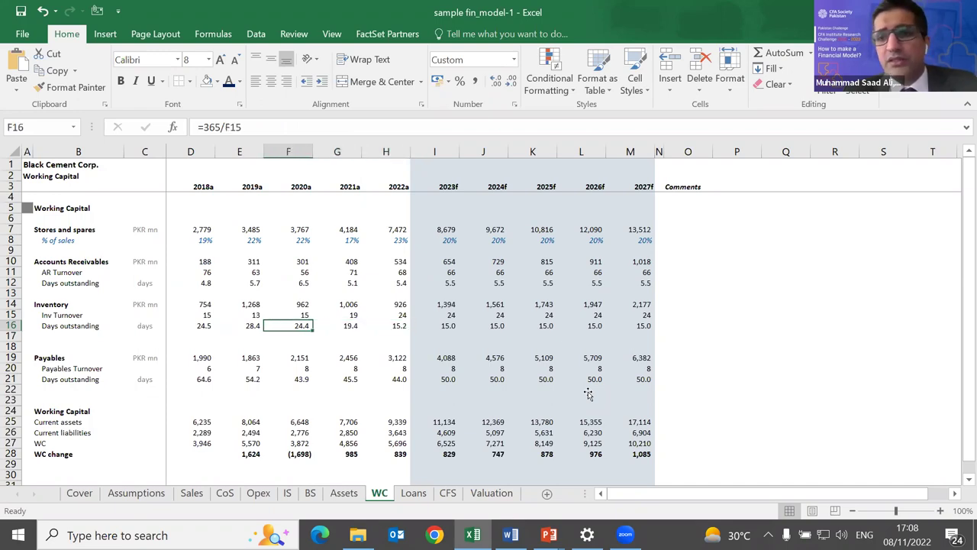
key("Right")
key("Right")
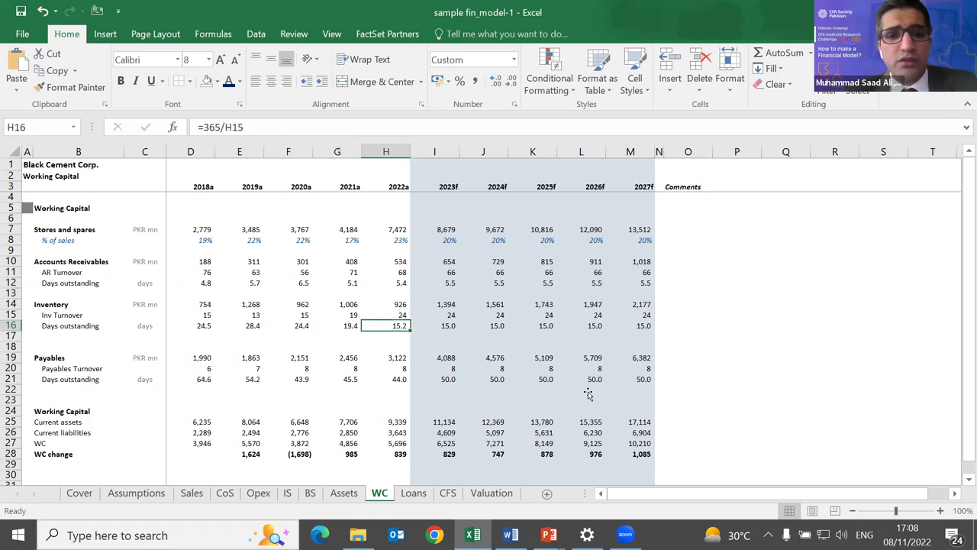
key("Right")
key("Left")
key("Up")
key("Up")
key("Up")
key("Up")
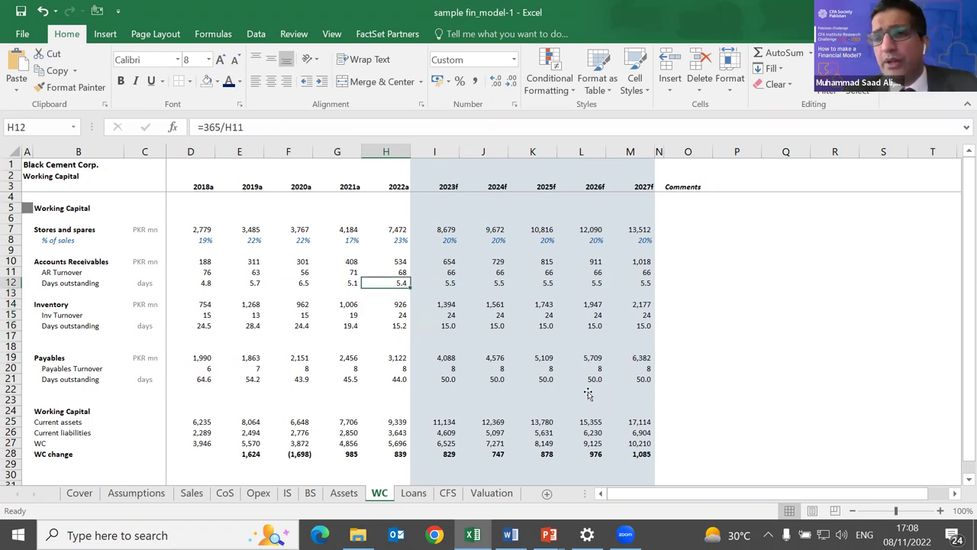
key("Left")
key("Right")
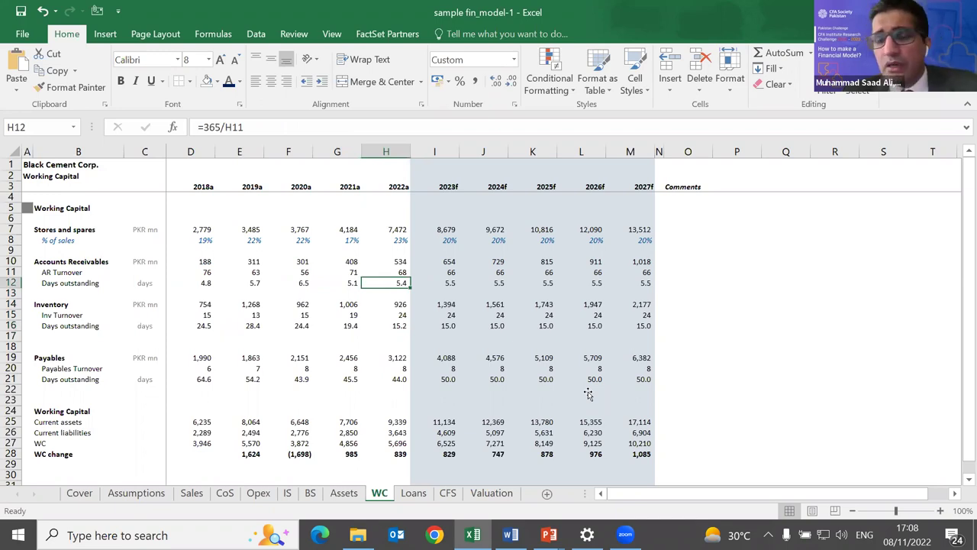
key("Right")
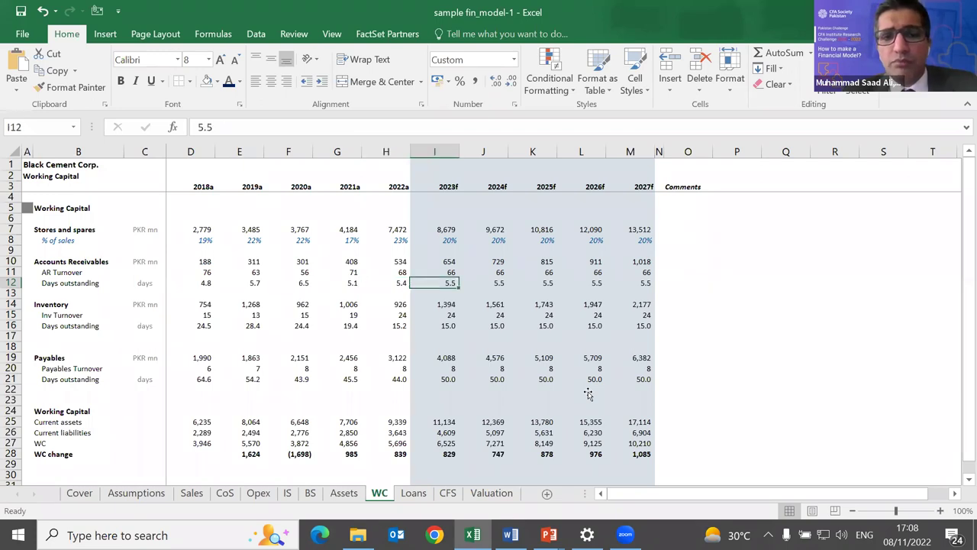
key("Left")
key("Left")
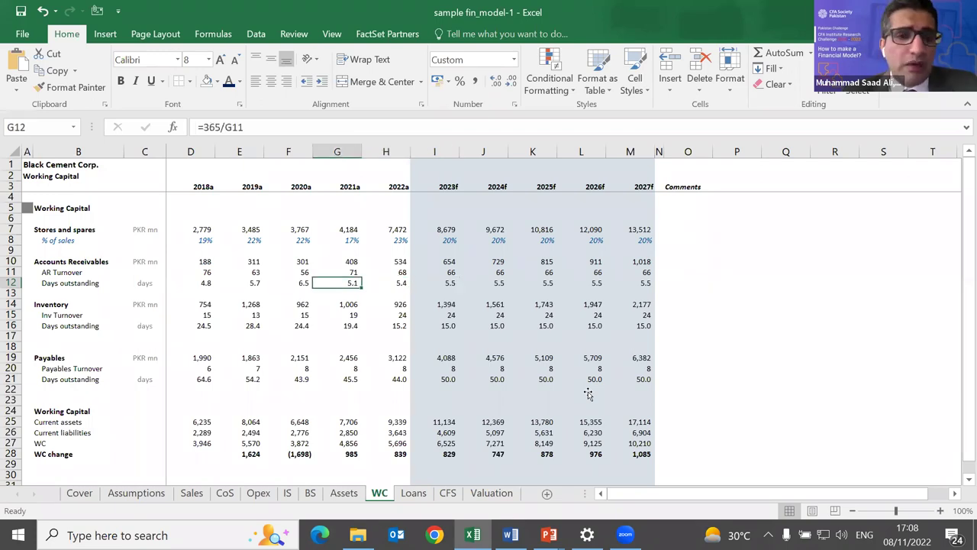
key("Right")
key("Left")
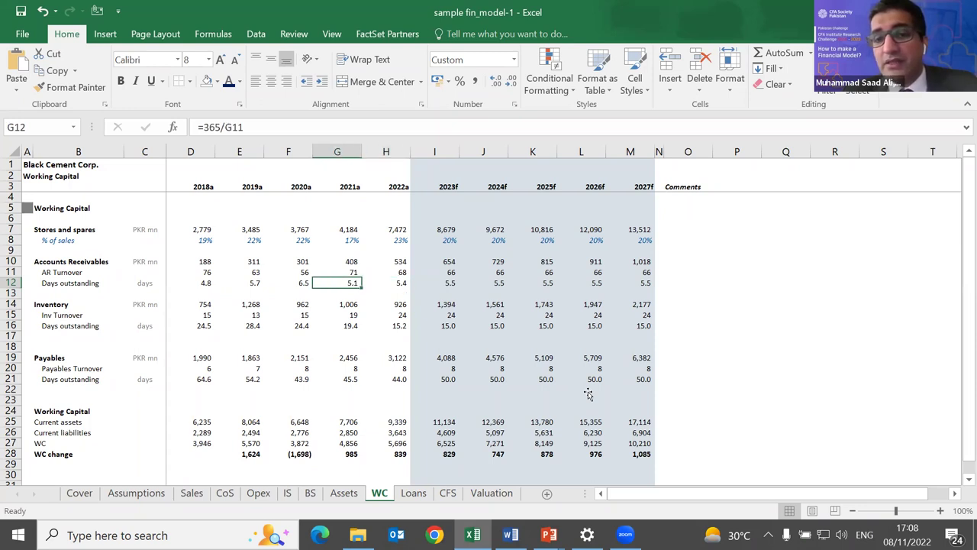
key("Right")
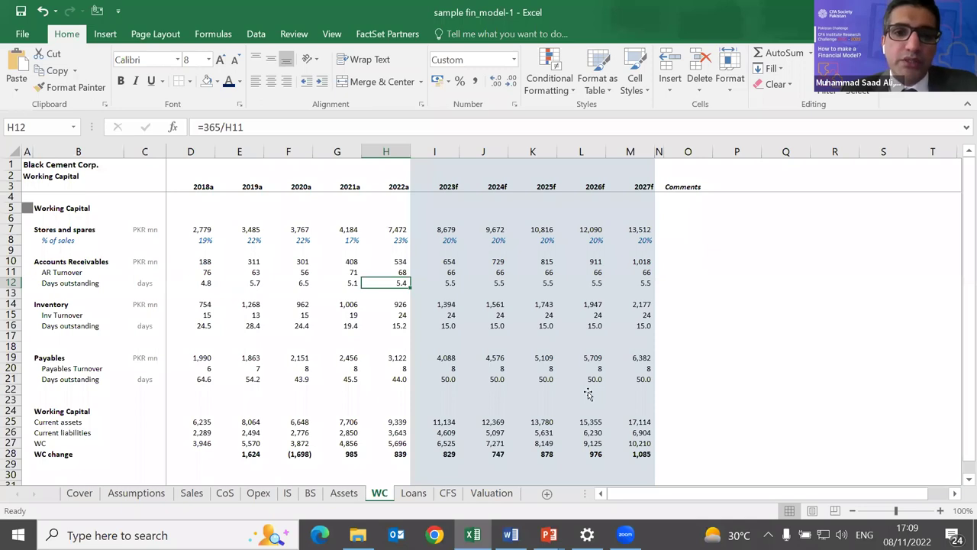
key("Left")
key("Left")
key("Left")
key("Left")
key("Right")
key("Right")
key("Right")
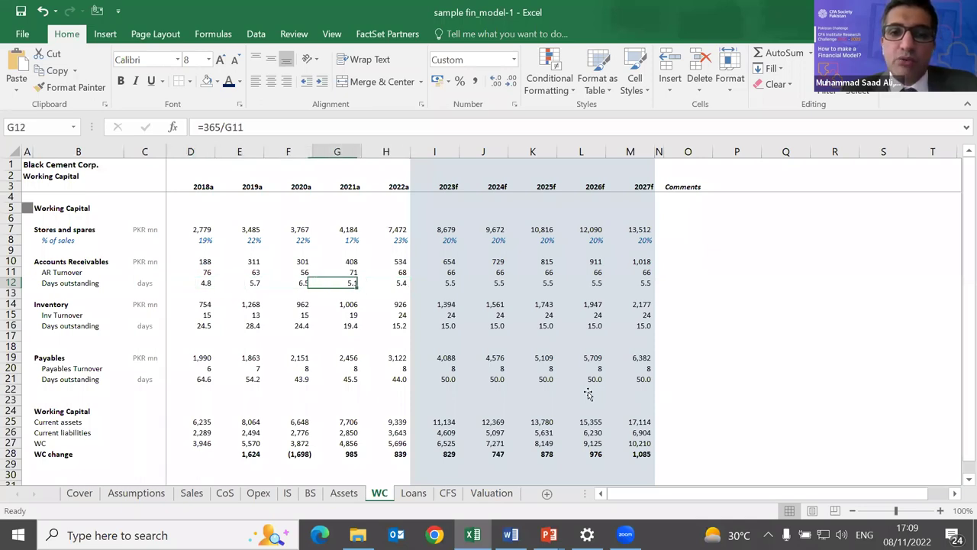
key("Right")
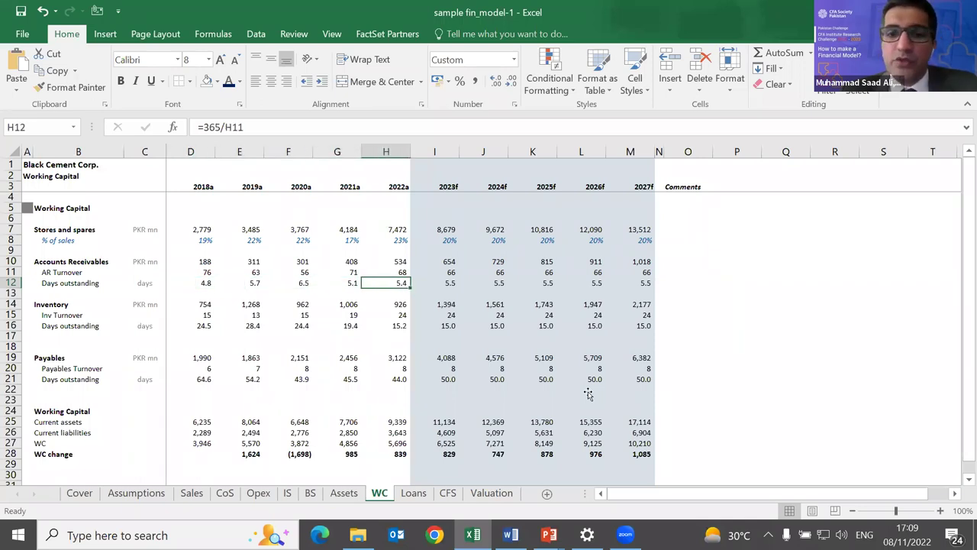
key("Right")
key("Left")
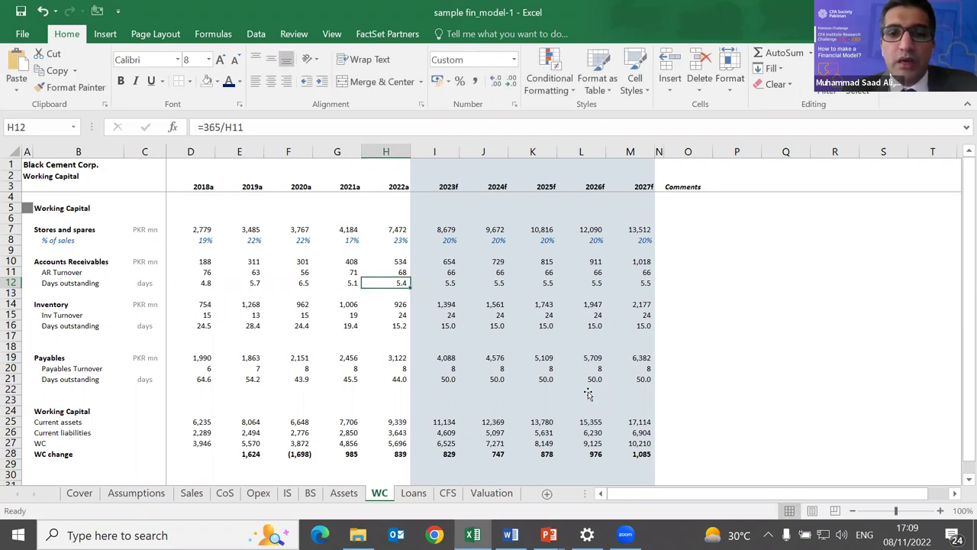
key("Right")
key("Right")
key("Right")
key("Left")
key("Left")
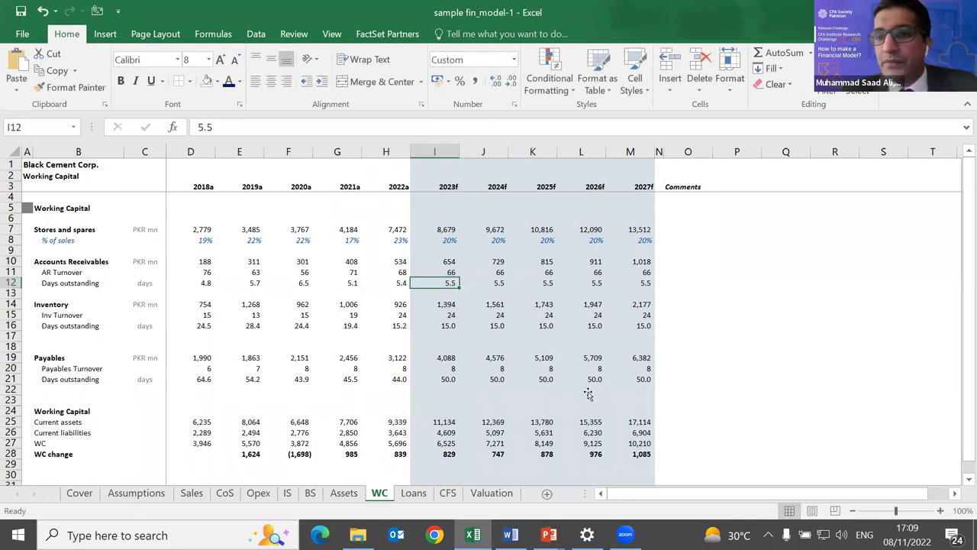
key("F2")
key("Escape")
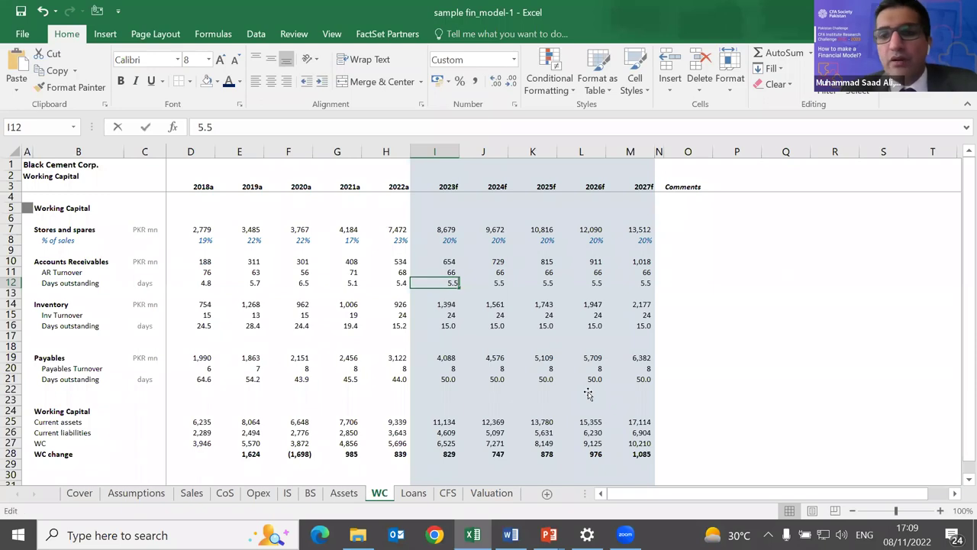
key("Down")
key("Down")
key("Down")
key("Down")
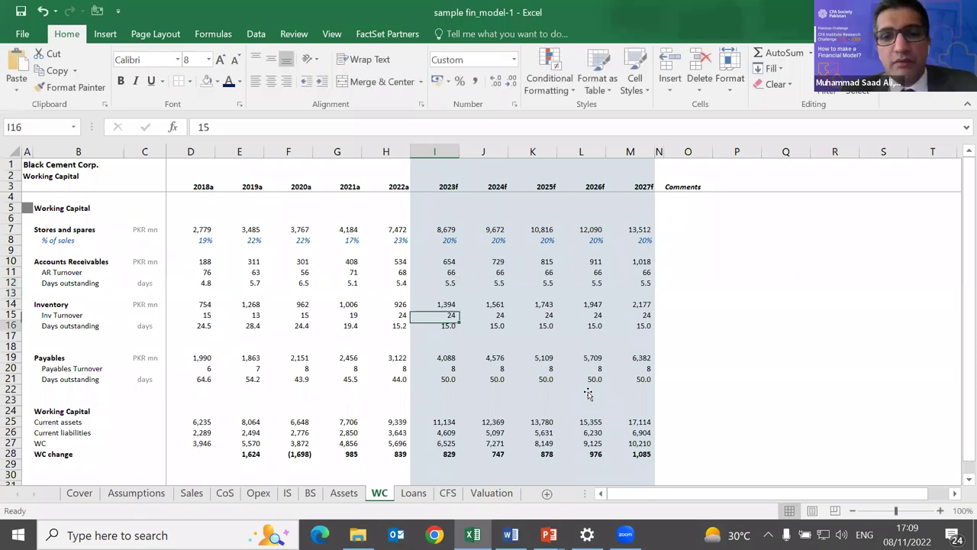
key("Up")
key("Up")
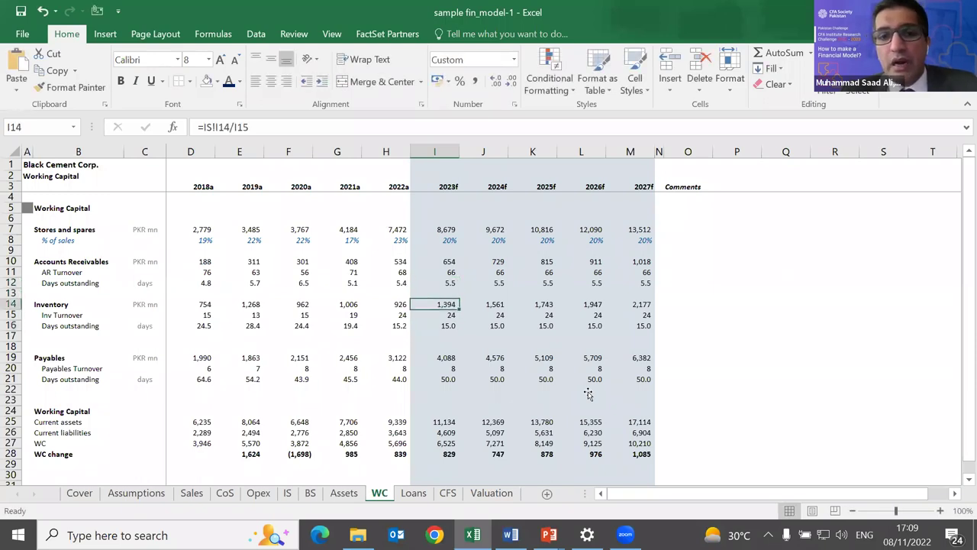
key("F2")
key("Escape")
key("Up")
key("Up")
key("Up")
key("Up")
key("Up")
key("Up")
key("Up")
key("Down")
key("Down")
key("Down")
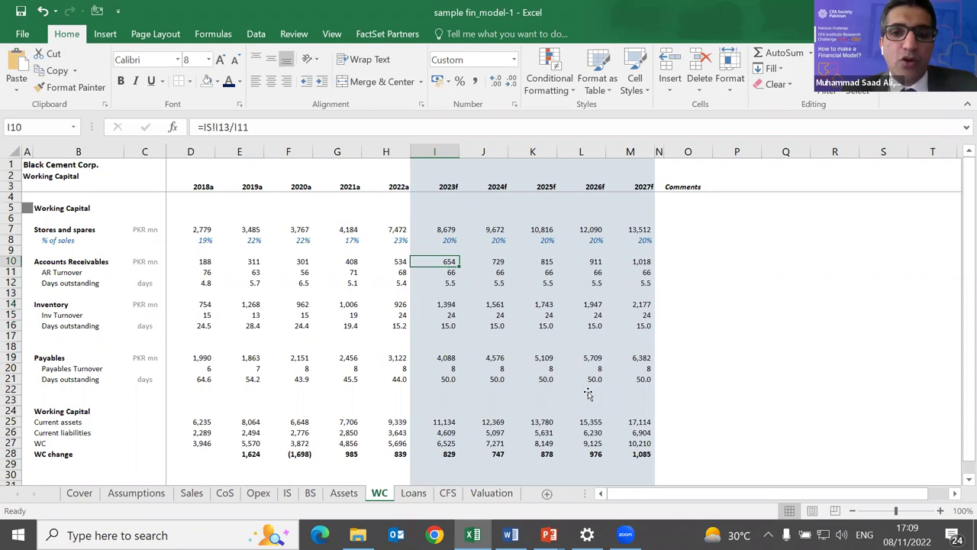
key("F2")
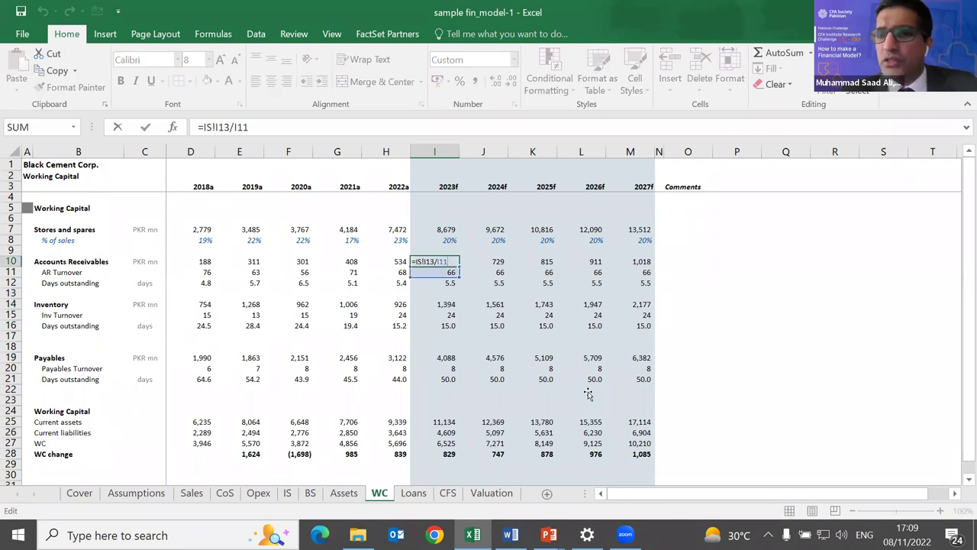
key("Escape")
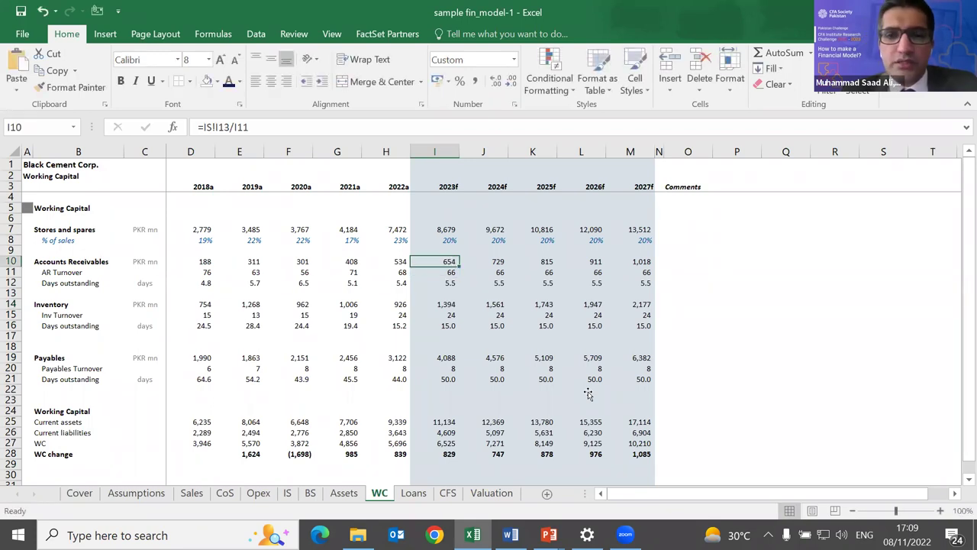
key("F2")
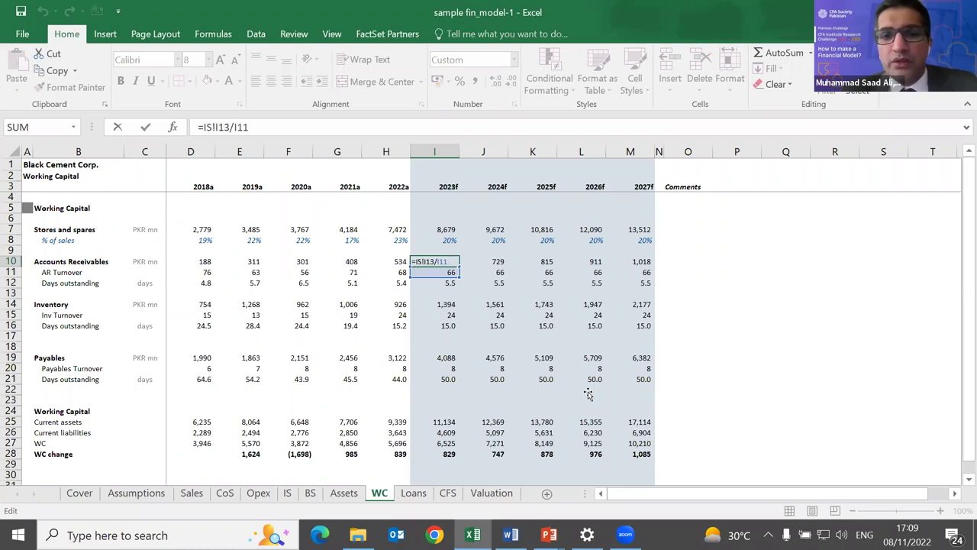
key("shift+Left")
key("shift+Left")
key("shift+Left")
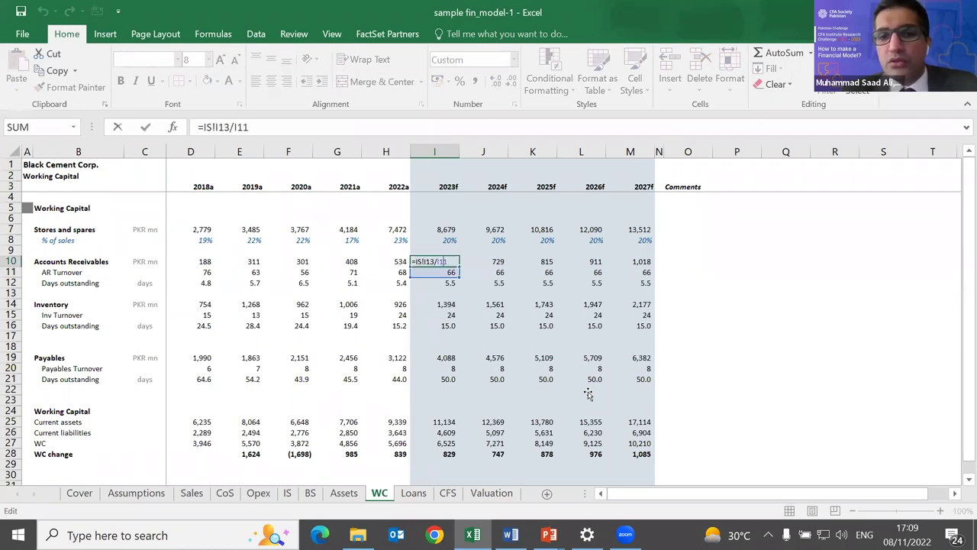
key("shift+Left")
key("shift+Left")
key("shift+Left")
key("shift+Left")
key("shift+Left")
key("shift+Left")
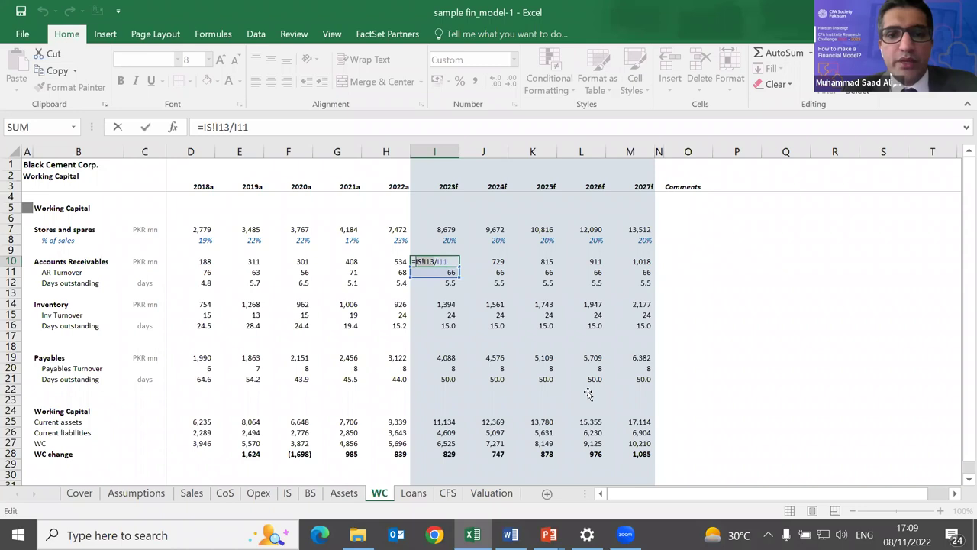
key("ctrl+Page_Up")
key("ctrl+Page_Up")
key("ctrl+Page_Up")
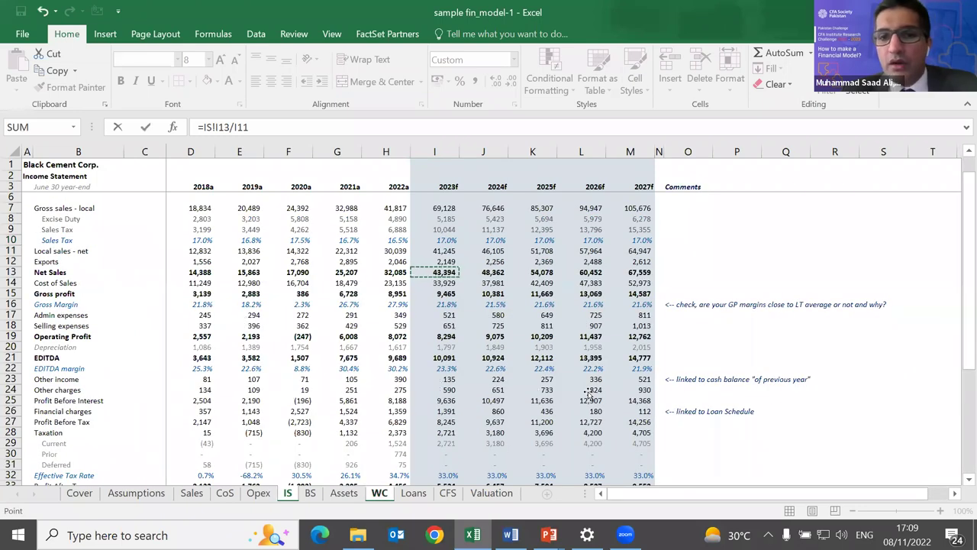
key("Return")
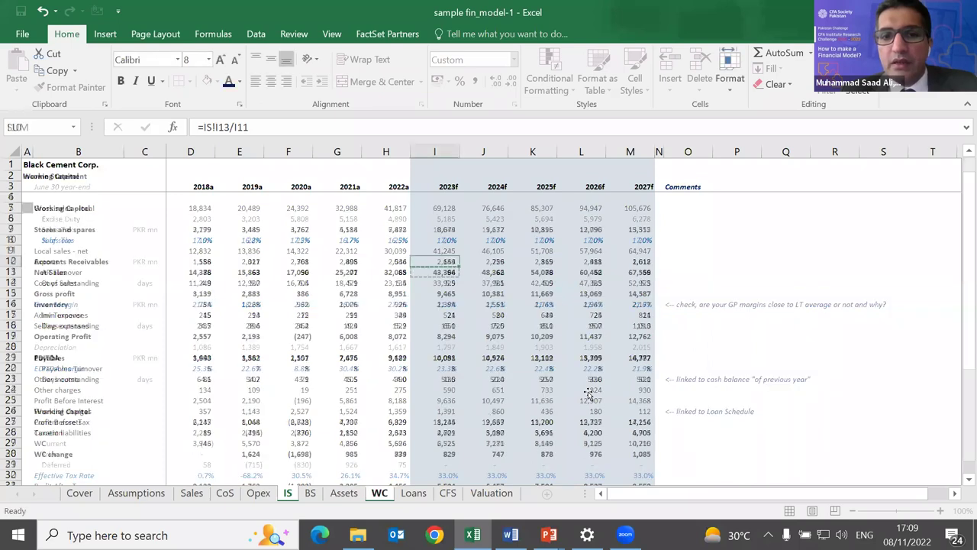
key("Down")
key("Up")
key("Up")
key("F2")
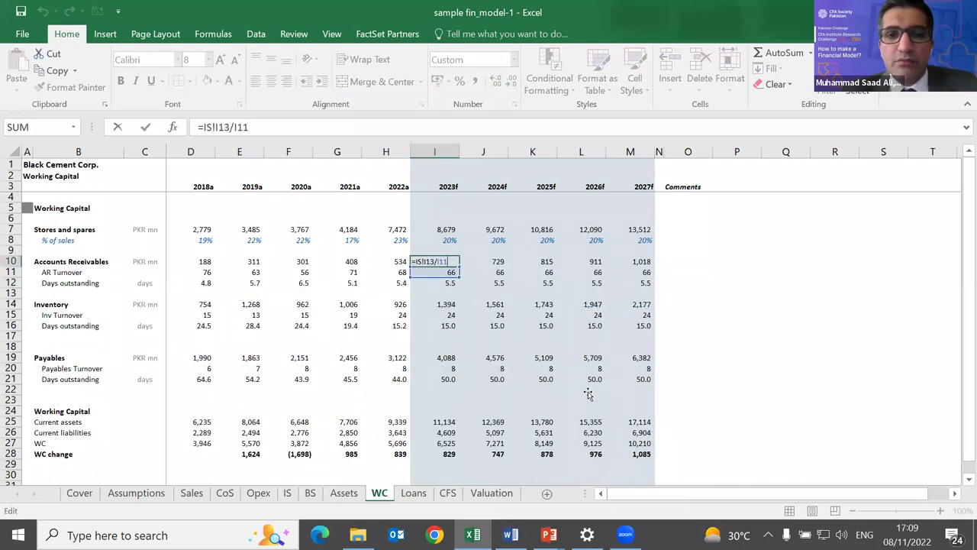
key("Tab")
key("Right")
key("Right")
key("Right")
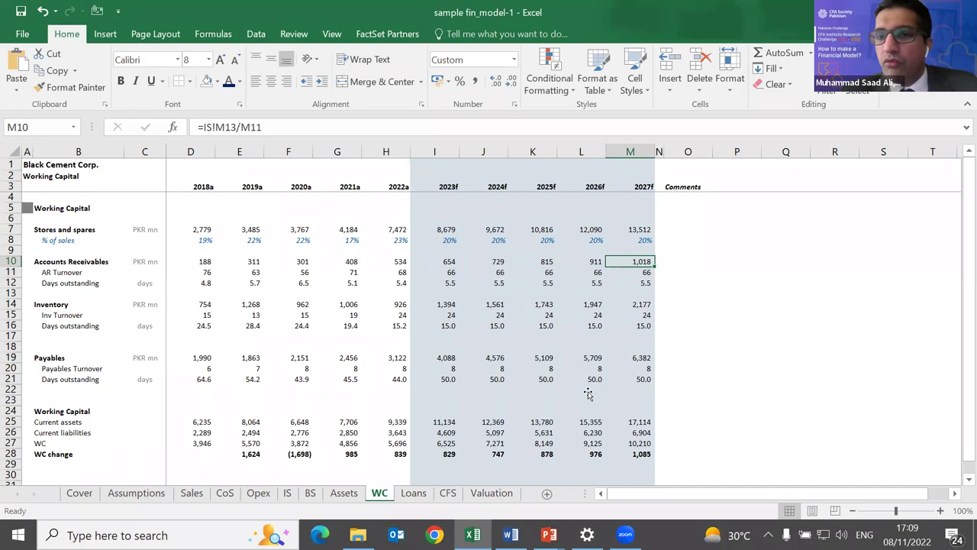
key("Left")
key("Left")
key("Left")
key("Left")
key("Left")
key("Right")
key("Right")
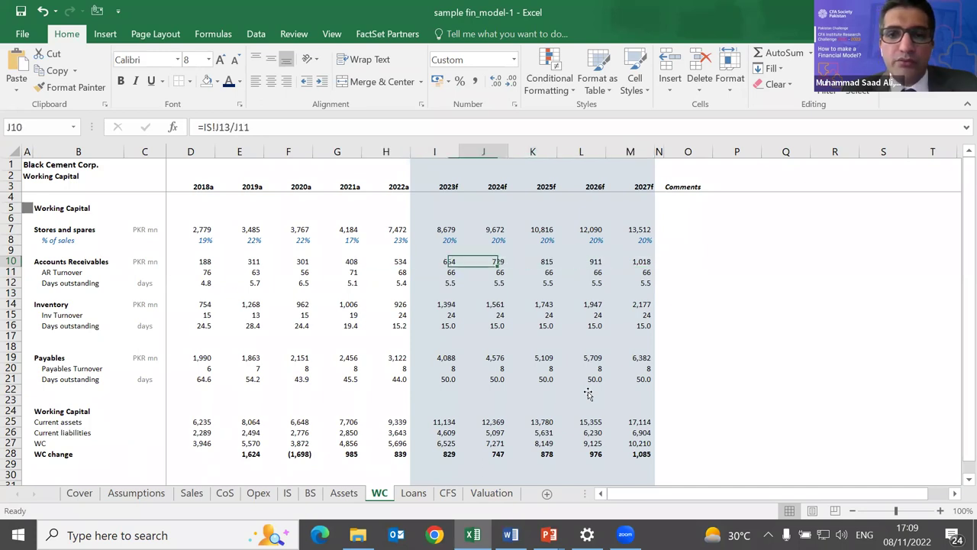
key("Right")
key("Right")
key("Left")
key("Left")
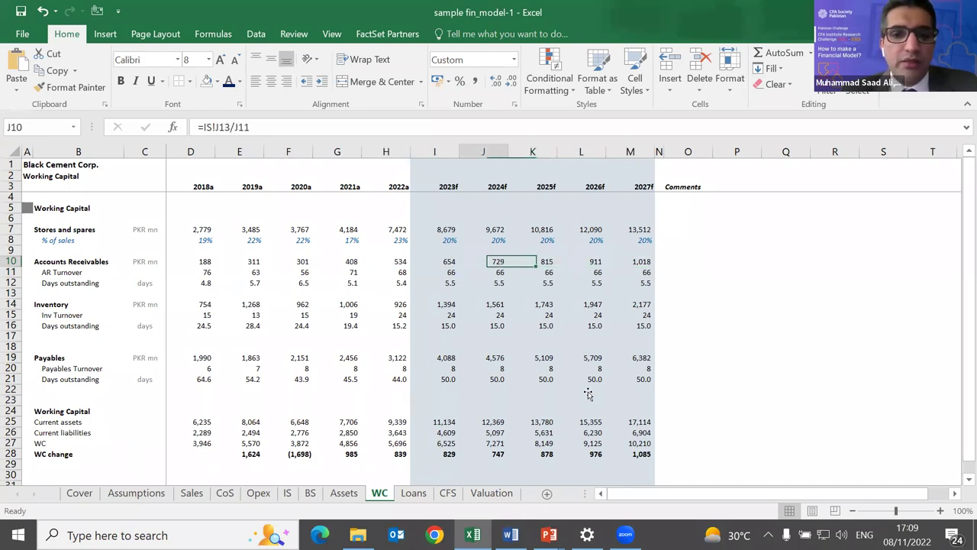
key("Left")
key("Down")
key("Down")
key("Down")
key("Down")
key("Down")
key("Down")
key("Down")
key("Down")
key("Down")
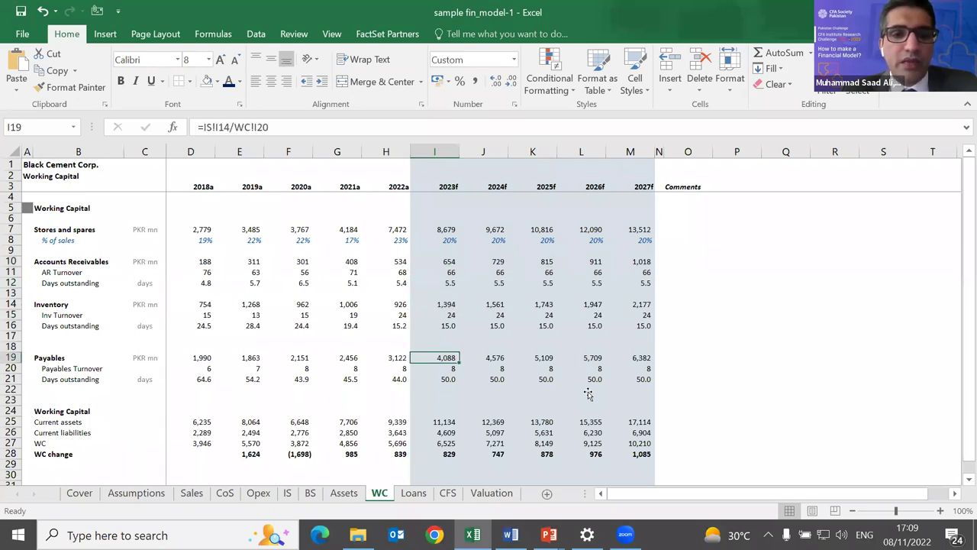
key("F2")
key("Escape")
key("Down")
key("Down")
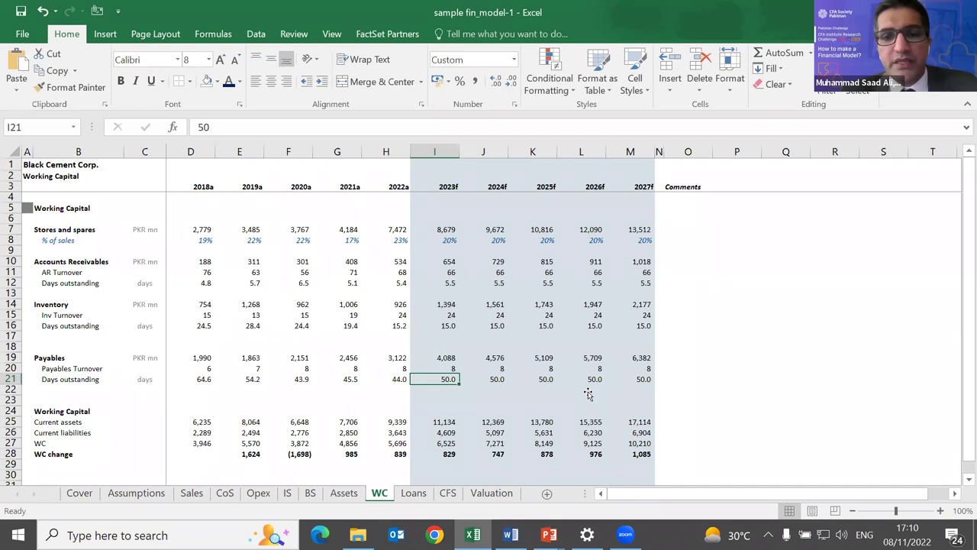
key("Right")
key("Right")
key("Left")
key("Left")
key("Left")
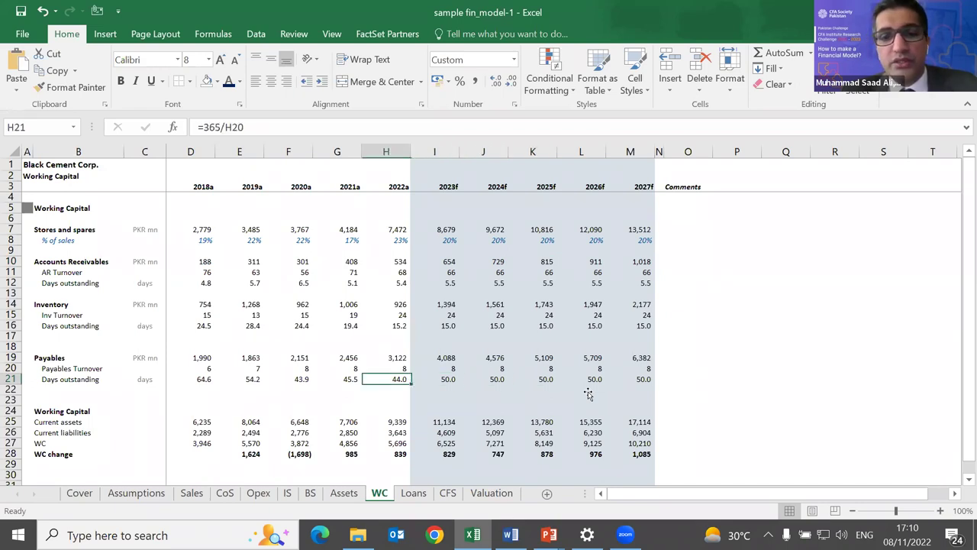
key("shift+Left")
key("shift+Left")
key("shift+Left")
key("shift+Left")
key("Right")
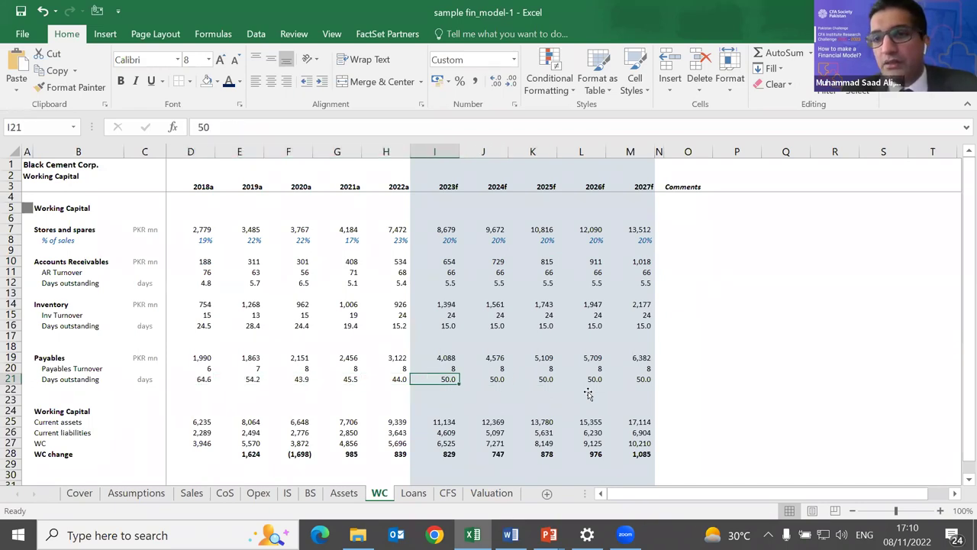
key("Right")
key("Left")
key("Up")
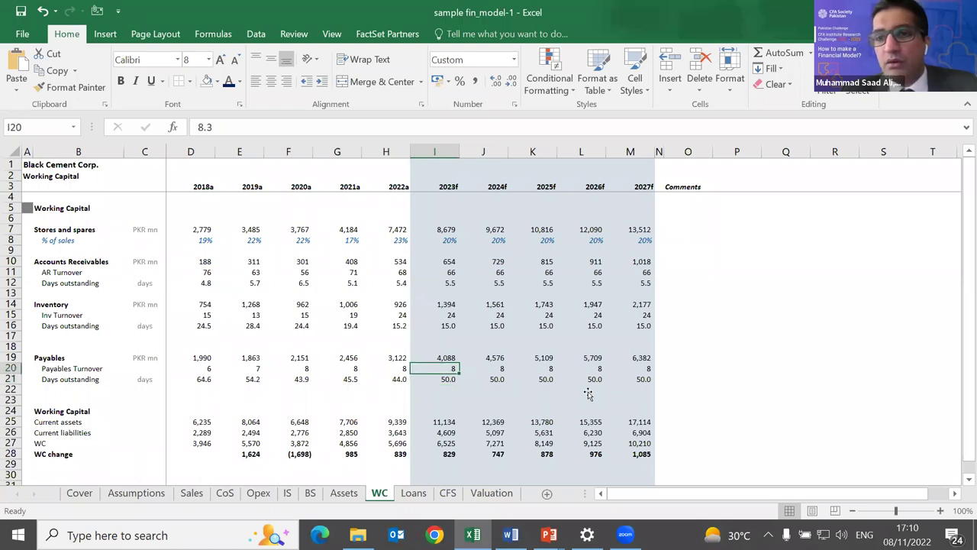
key("Down")
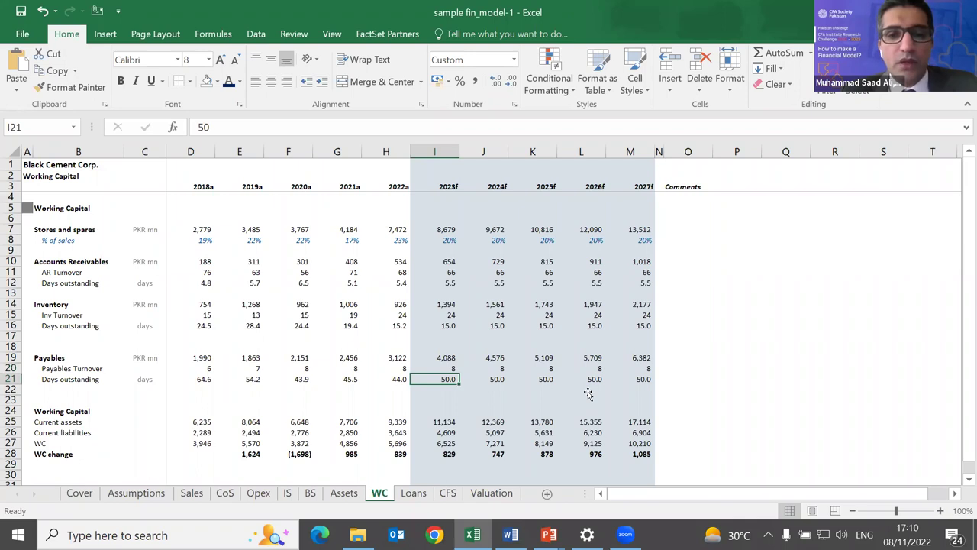
key("Up")
key("Up")
key("Up")
key("Up")
key("Up")
key("Up")
key("Up")
key("Up")
key("Up")
key("Up")
key("Up")
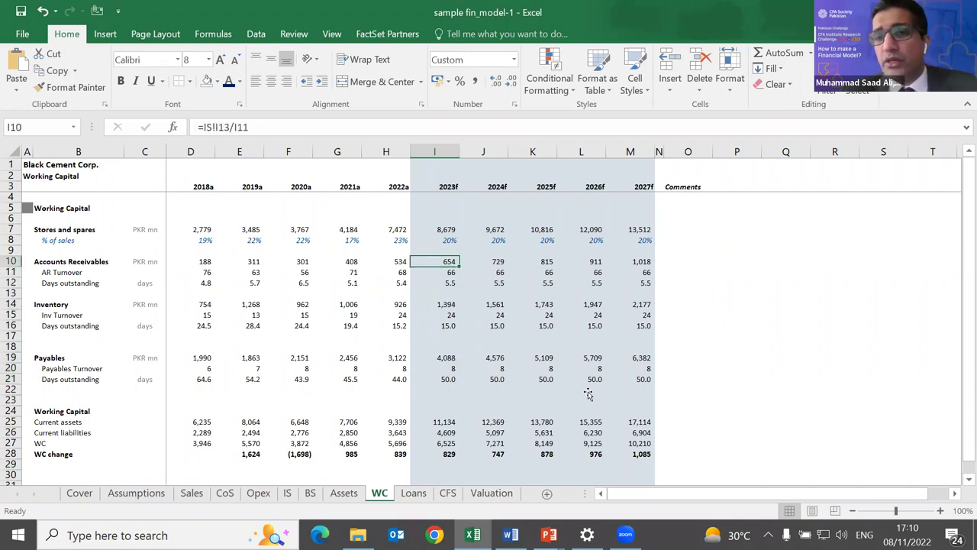
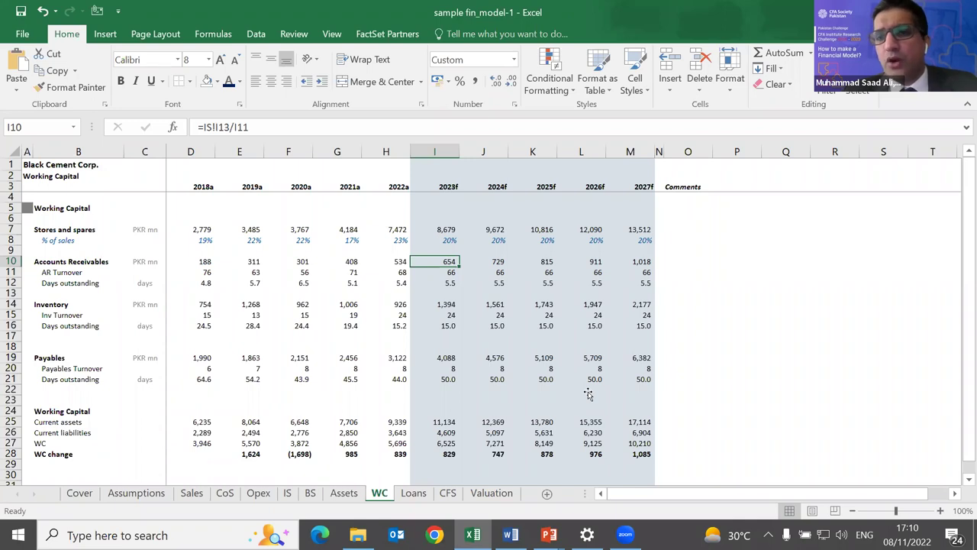
Review the 2023f receivable days, inventory days of 15 and payables turnover of 8.3 on Working Capital.
key("Down")
key("Down")
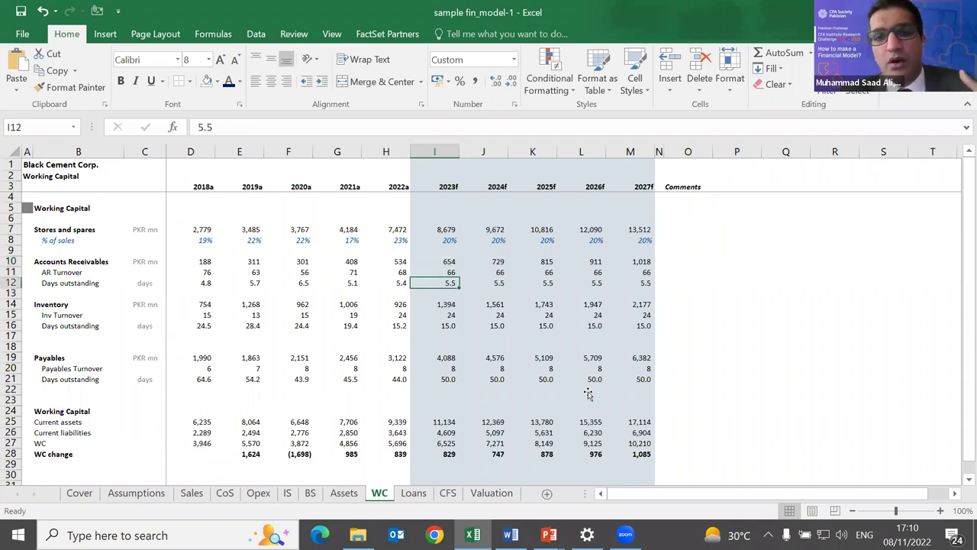
key("Down")
key("Down")
key("Down")
key("Up")
key("Up")
key("Up")
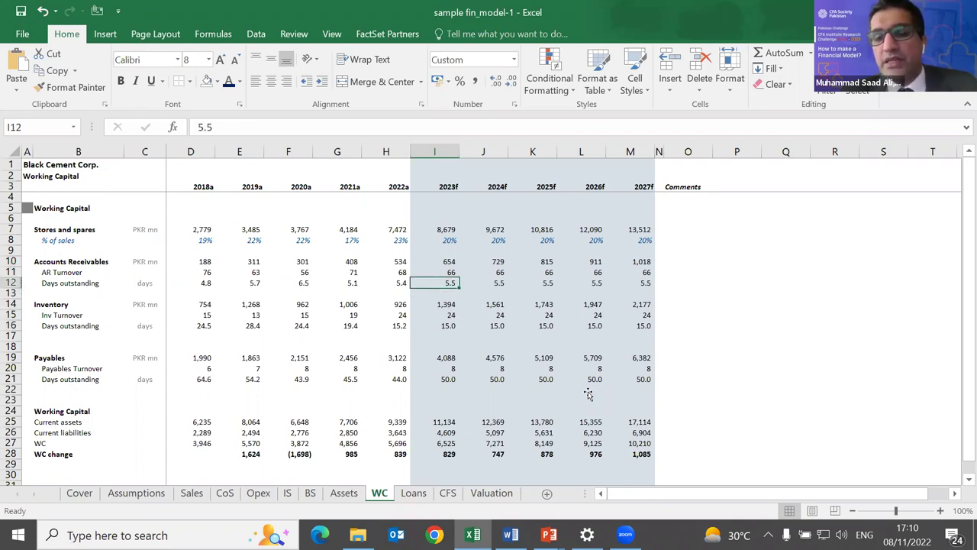
key("Down")
key("Down")
key("Down")
key("Down")
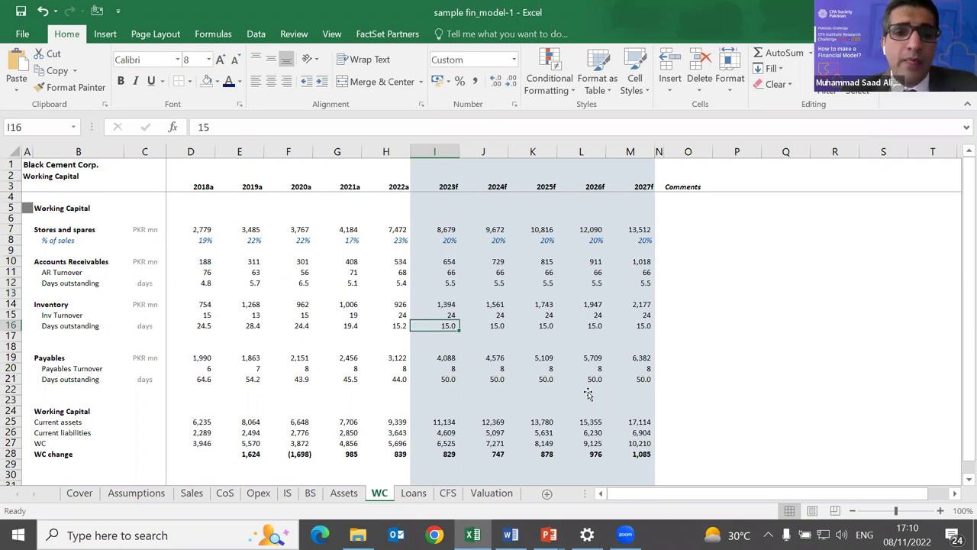
key("Down")
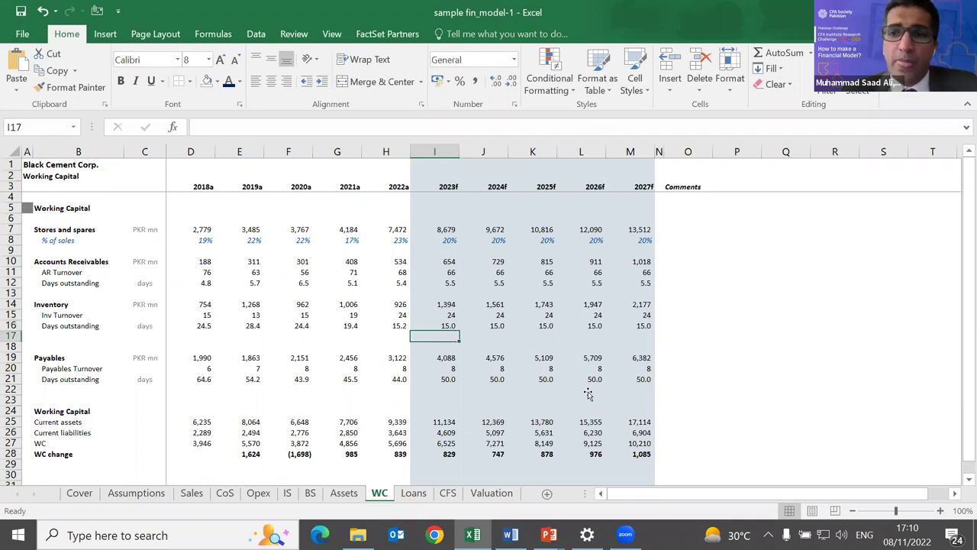
key("Down")
key("Down")
key("Down")
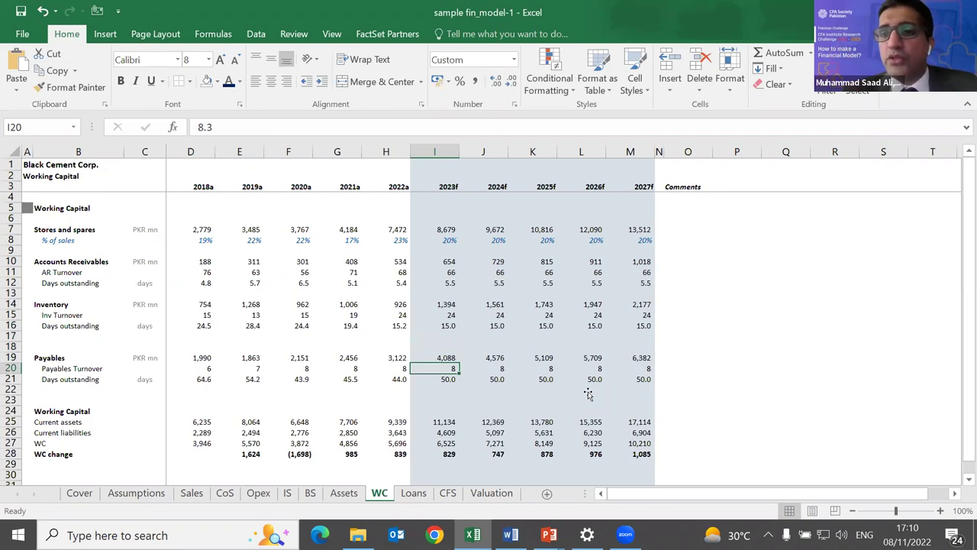
key("Down")
key("Down")
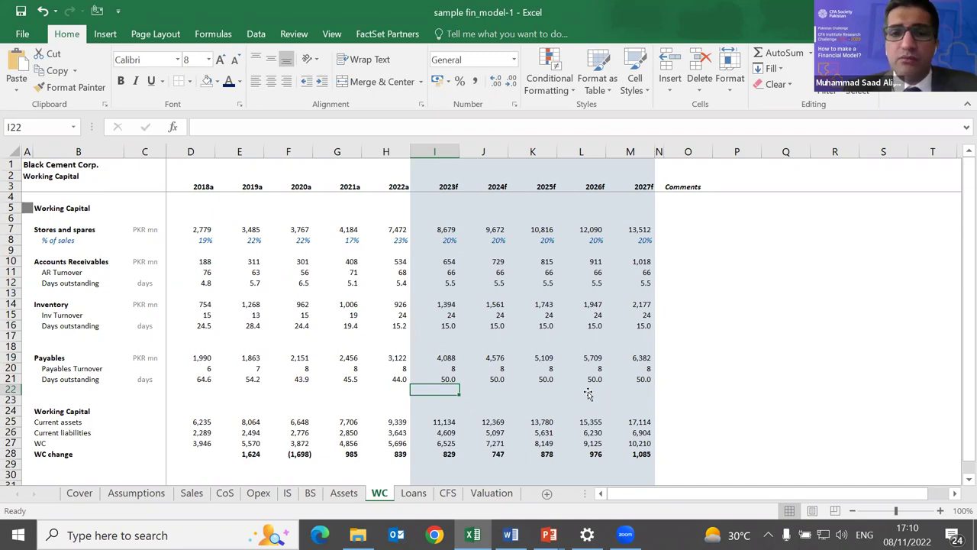
key("Up")
key("Up")
key("Up")
key("Up")
key("Up")
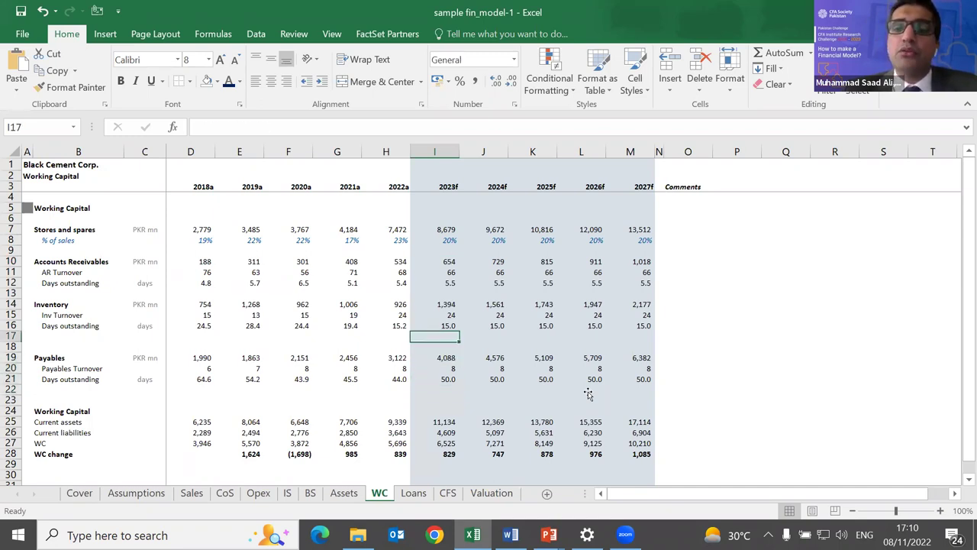
key("Up")
key("Down")
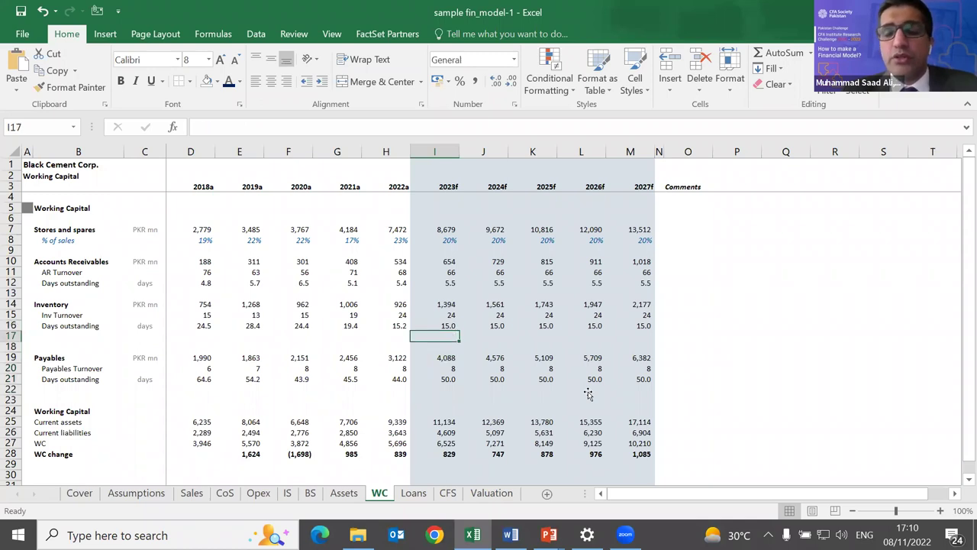
key("Down")
key("Down")
key("Down")
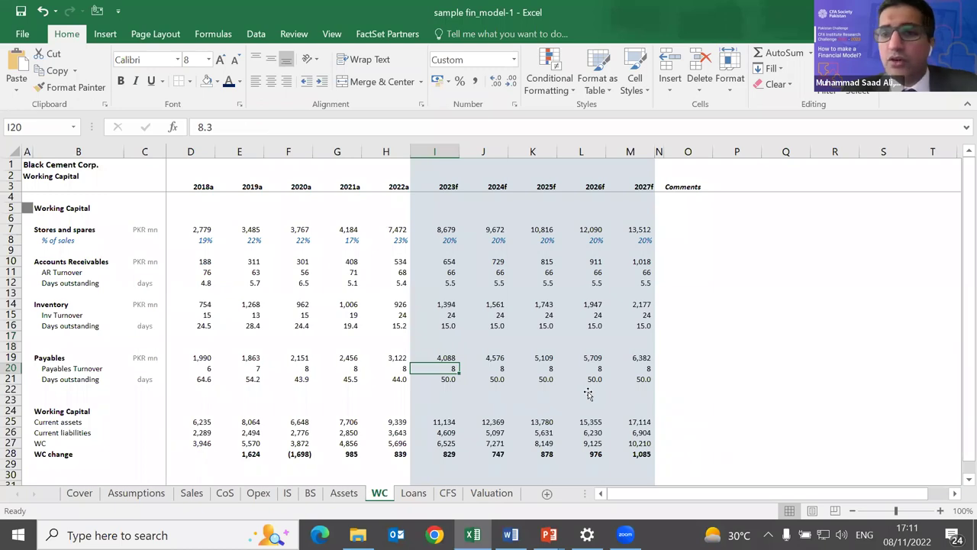
key("Down")
key("Down")
key("Down")
key("Down")
key("Down")
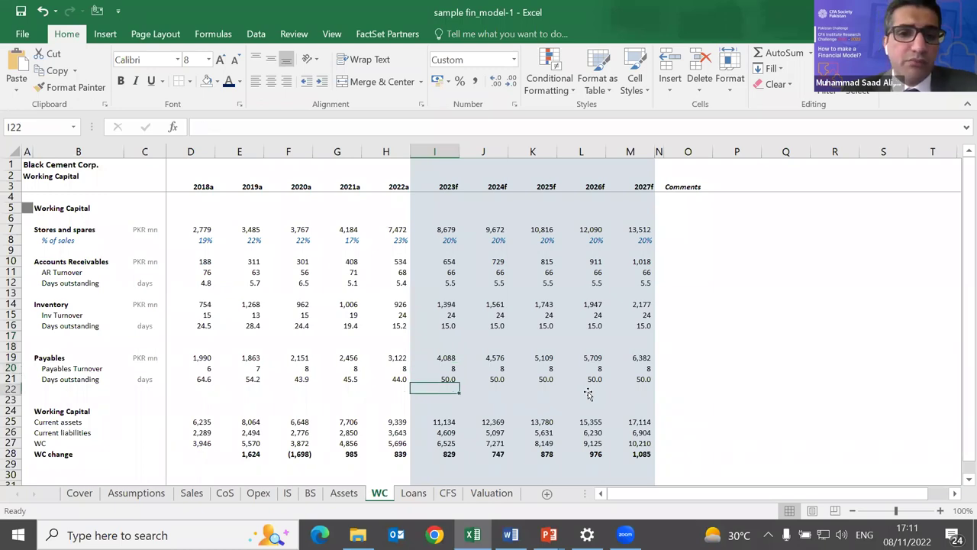
Check the 2023f current assets formula and its Balance Sheet links for stores, spares and inventory.
key("F2")
key("Escape")
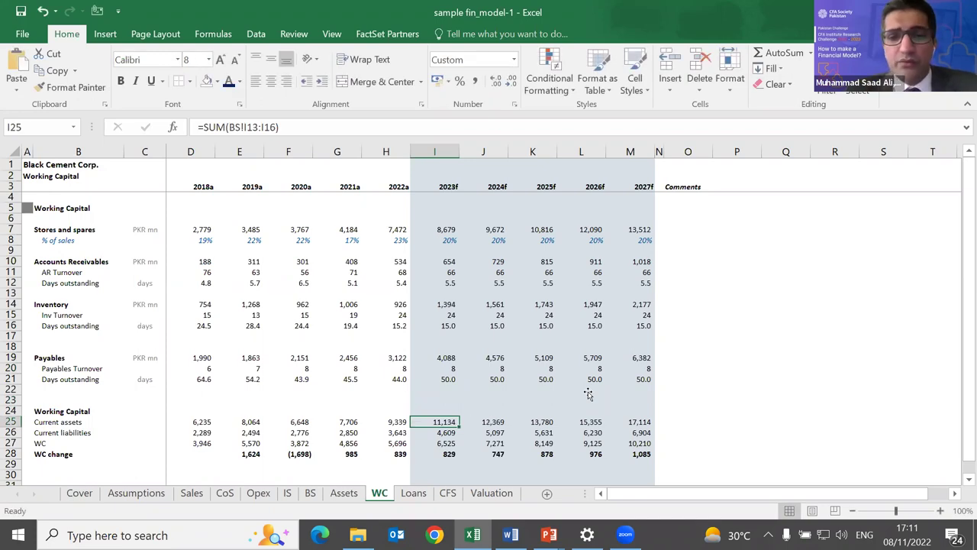
key("ctrl+Page_Up")
key("ctrl+Page_Up")
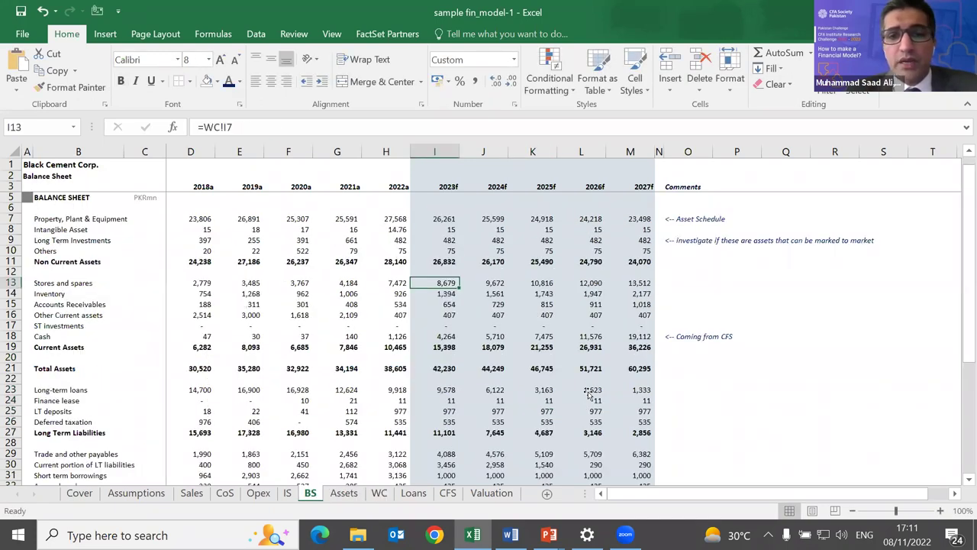
key("F2")
key("Escape")
key("Down")
key("F2")
key("Escape")
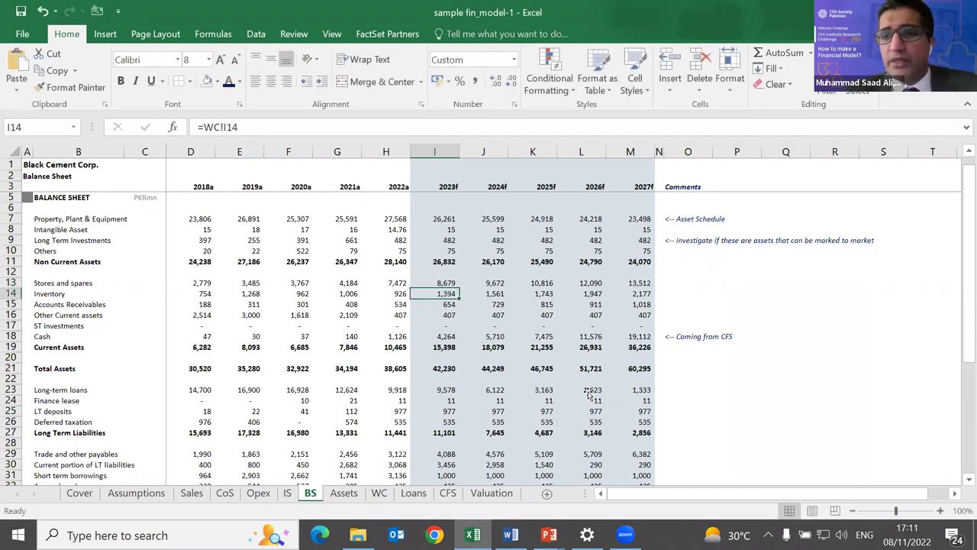
key("Down")
key("Down")
key("Down")
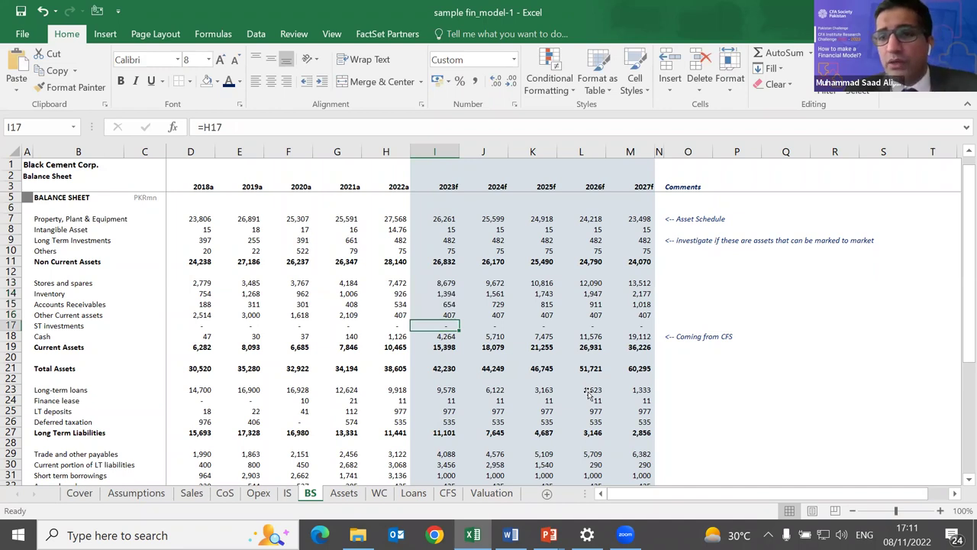
Back on Working Capital, inspect the current assets, current liabilities, WC total and WC change formulas.
key("ctrl+Page_Down")
key("ctrl+Page_Down")
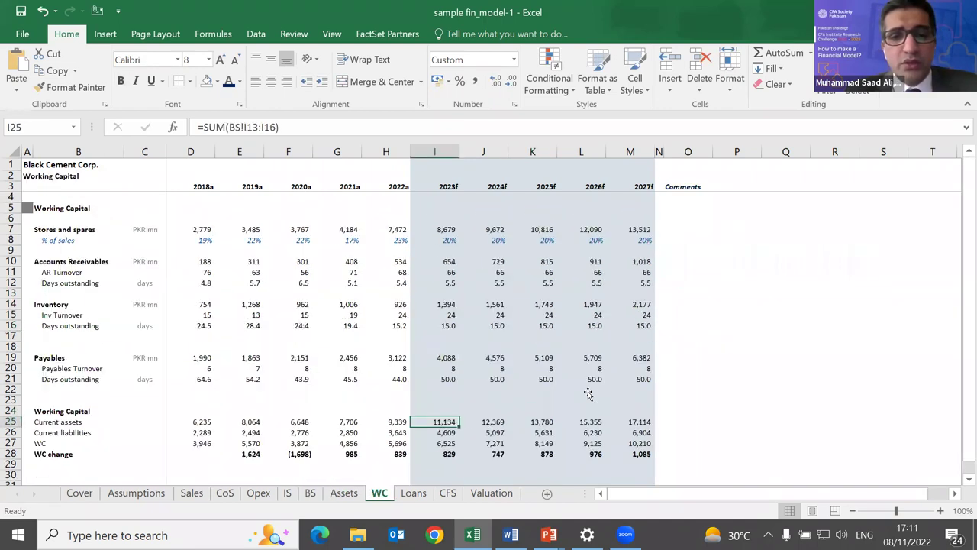
key("F2")
key("Return")
key("F2")
key("Escape")
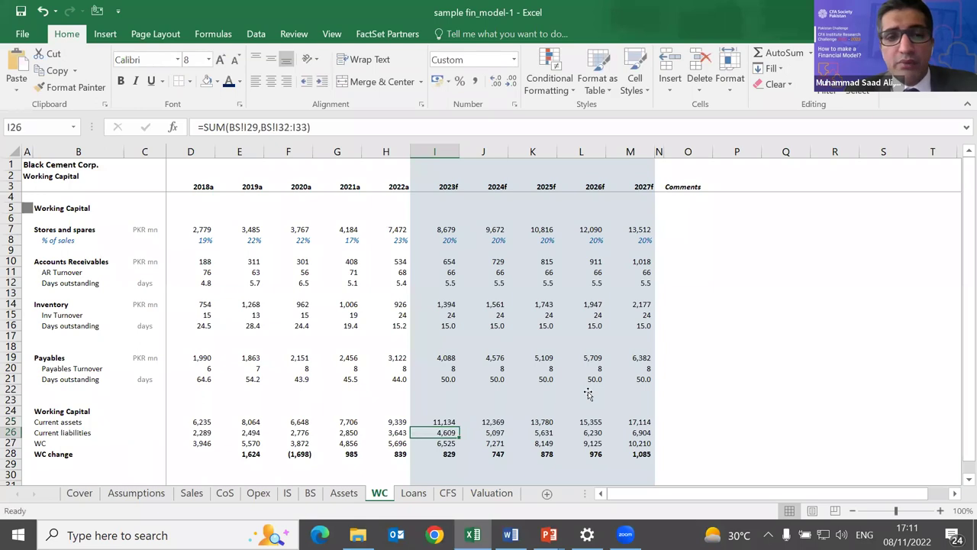
key("Down")
key("F2")
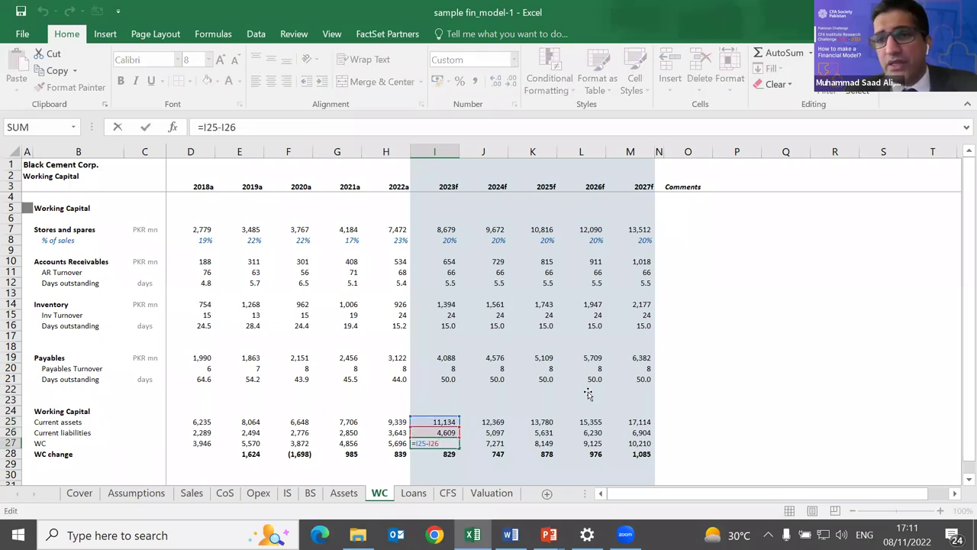
key("Return")
key("F2")
key("Escape")
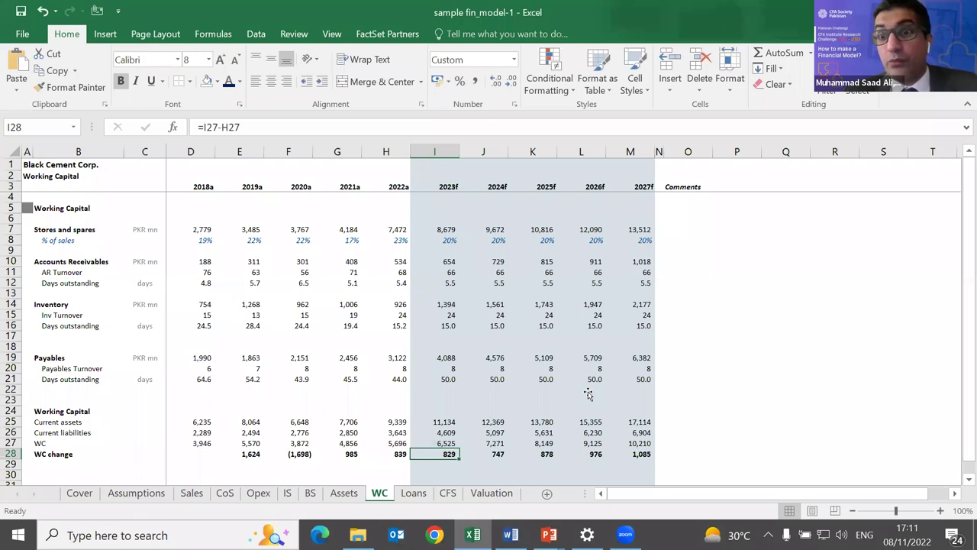
Recheck the 2023f WC total, compare WC change with 2024f, then move to the Asset Schedule.
key("Up")
key("F2")
key("Escape")
key("Down")
key("Right")
key("Left")
key("Left")
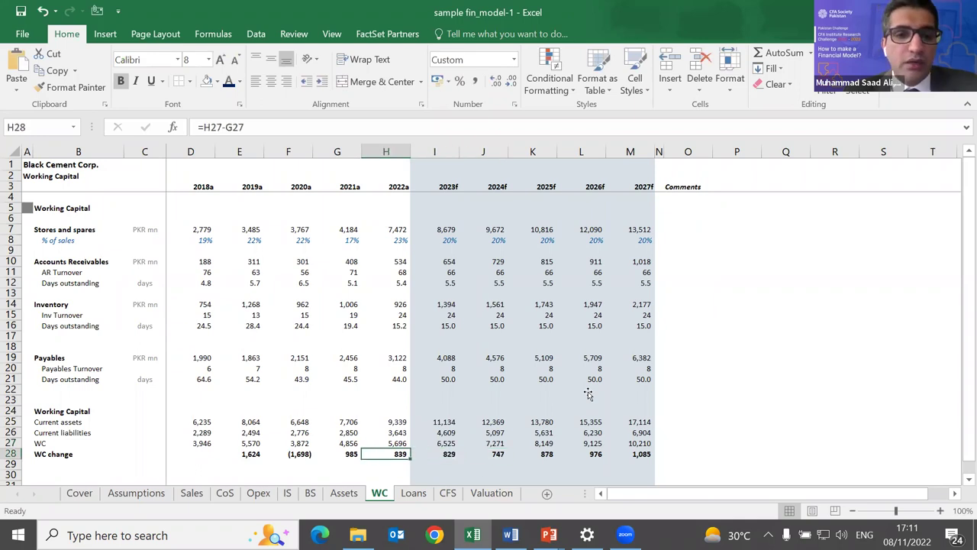
key("Right")
key("Up")
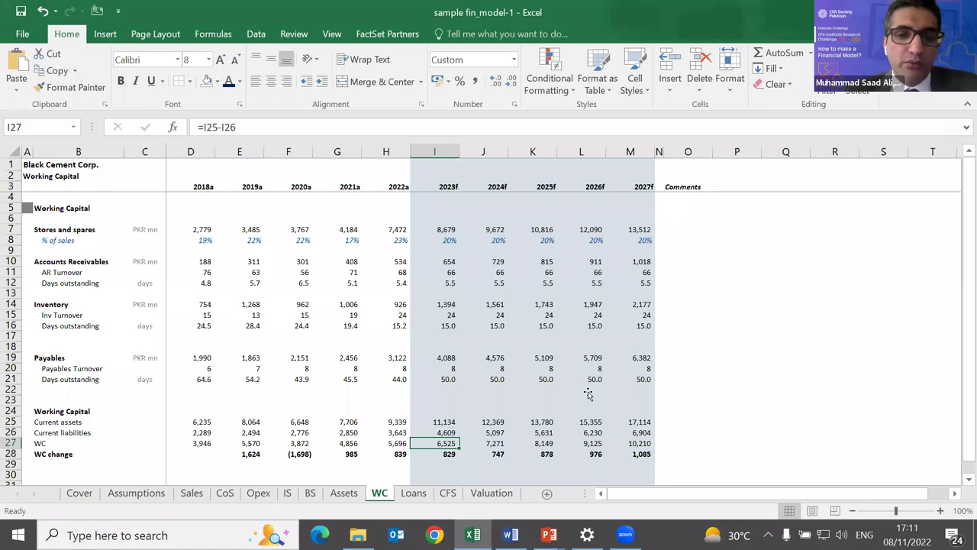
key("ctrl+Page_Up")
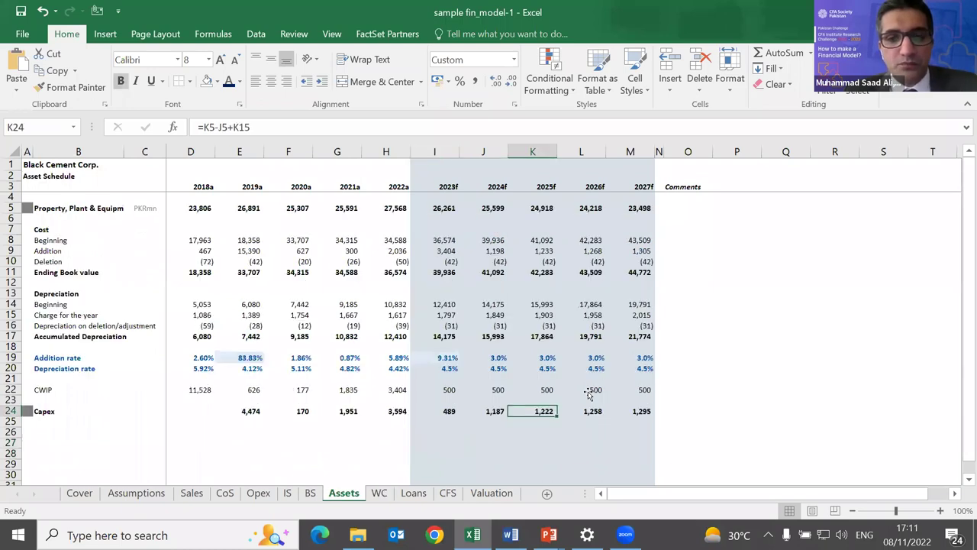
Inspect the other current assets formula and compare its 2021a–2023f values around 406.78.
key("ctrl+Page_Up")
key("Down")
key("Up")
key("Up")
key("F2")
key("Escape")
key("Left")
key("Up")
key("Down")
key("Right")
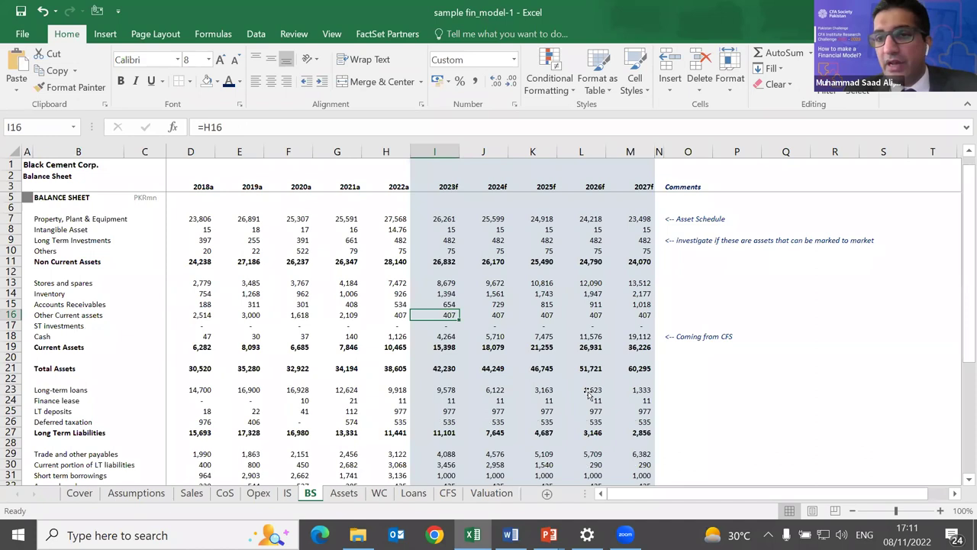
key("Left")
key("Left")
key("Right")
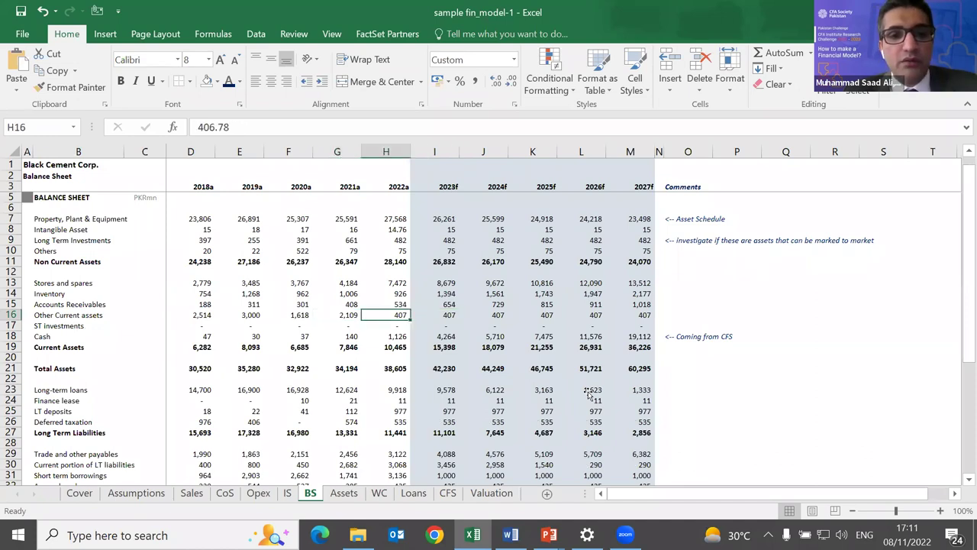
Walk the Other Current assets row from its label to the 2023f forecast, then down through the liabilities.
key("ctrl+Left")
key("ctrl+Left")
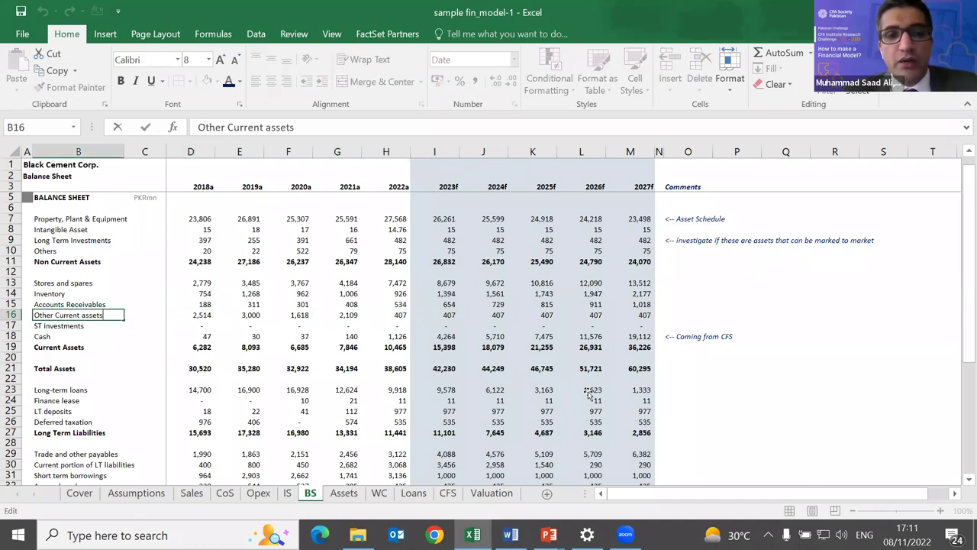
key("Right")
key("Right")
key("Right")
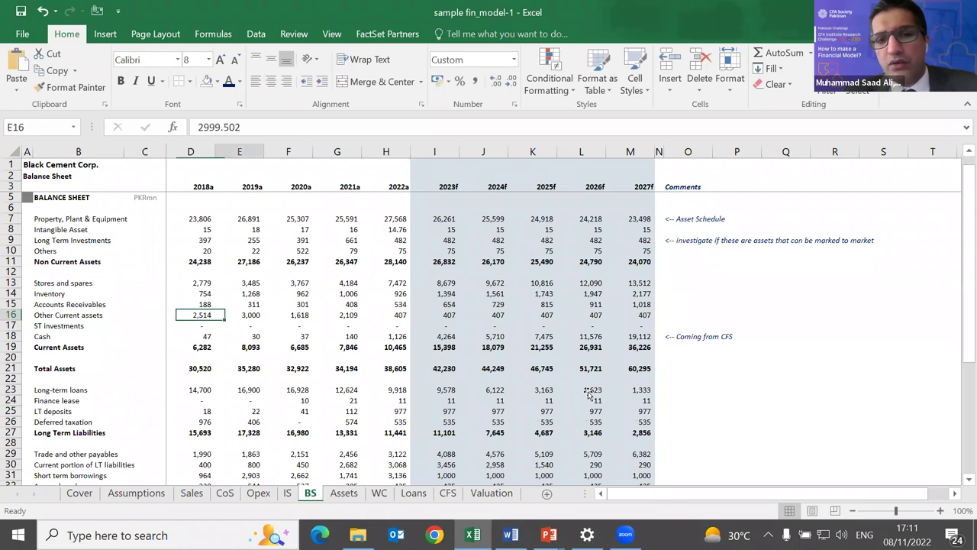
key("Right")
key("Right")
key("Right")
key("Right")
key("Left")
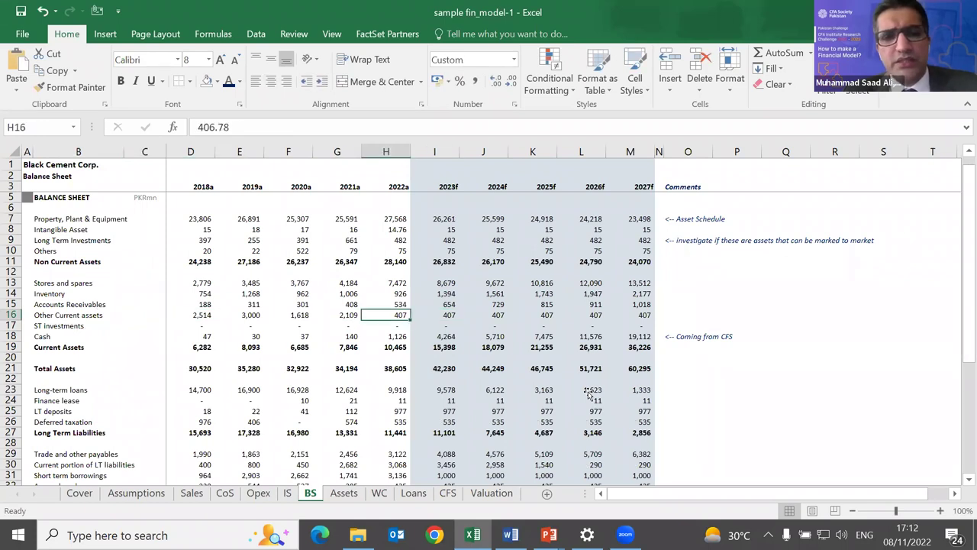
key("Right")
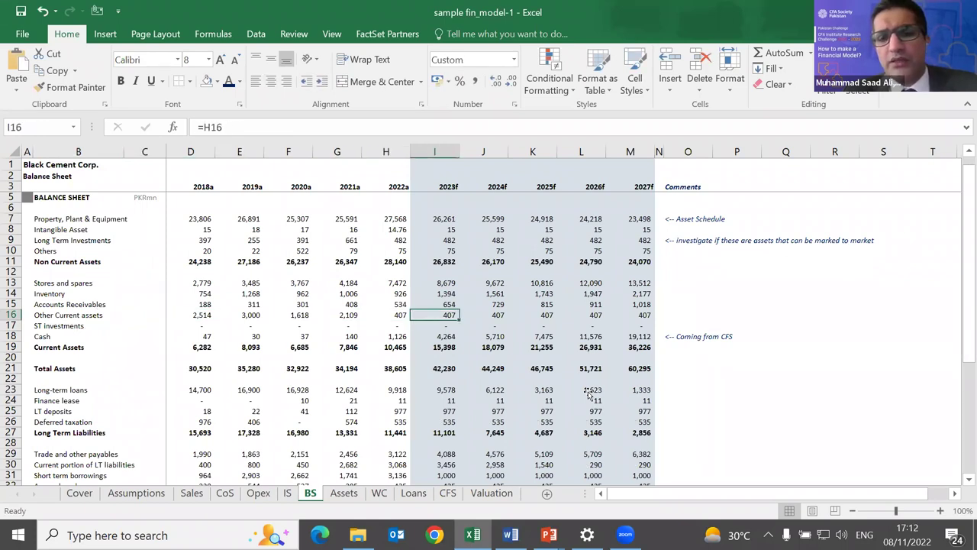
key("Down")
key("Down")
key("Down")
key("Down")
key("Down")
key("Down")
key("Down")
key("Down")
key("Down")
key("Down")
key("Down")
key("Down")
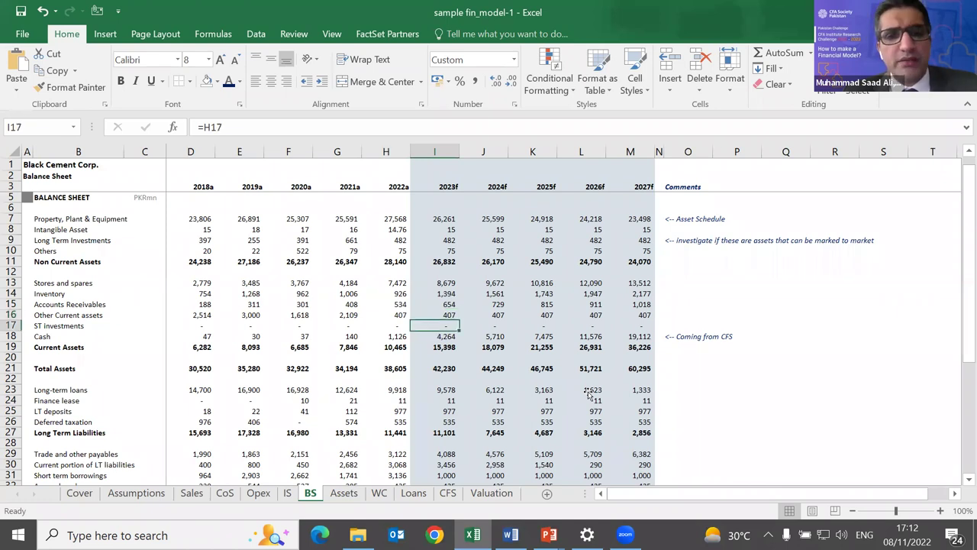
key("Up")
key("Up")
key("Up")
key("Up")
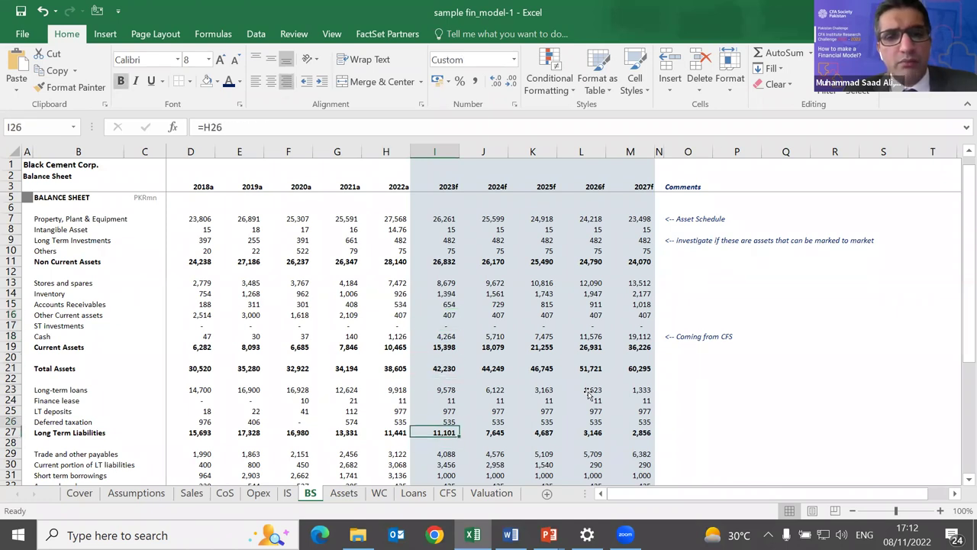
key("Down")
key("Down")
key("Down")
key("Down")
key("Down")
key("Down")
key("Down")
key("Down")
key("Down")
key("Down")
key("Down")
key("Down")
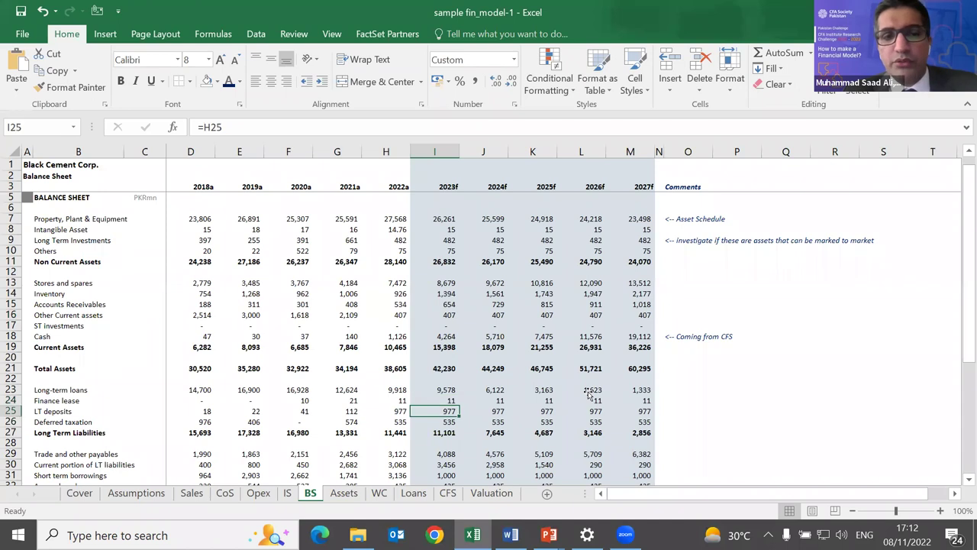
Trace the 2023 long-term loans in I23 to =Loans!I12 and step through the current liability rows.
key("Up")
key("Up")
key("Up")
key("Up")
key("Up")
key("Down")
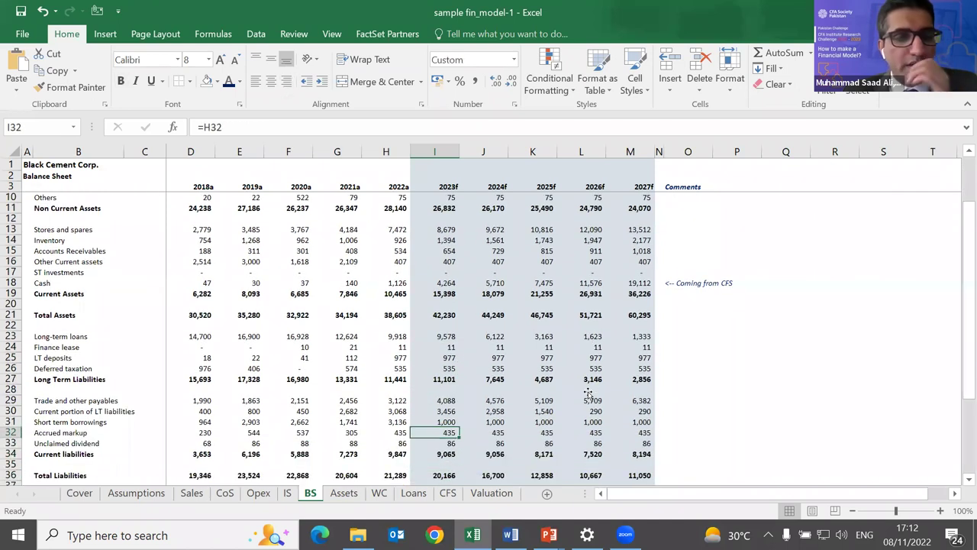
key("Up")
key("Up")
key("Up")
key("Up")
key("Up")
key("Up")
key("Up")
key("Up")
key("Up")
key("Up")
key("Down")
key("Down")
key("Up")
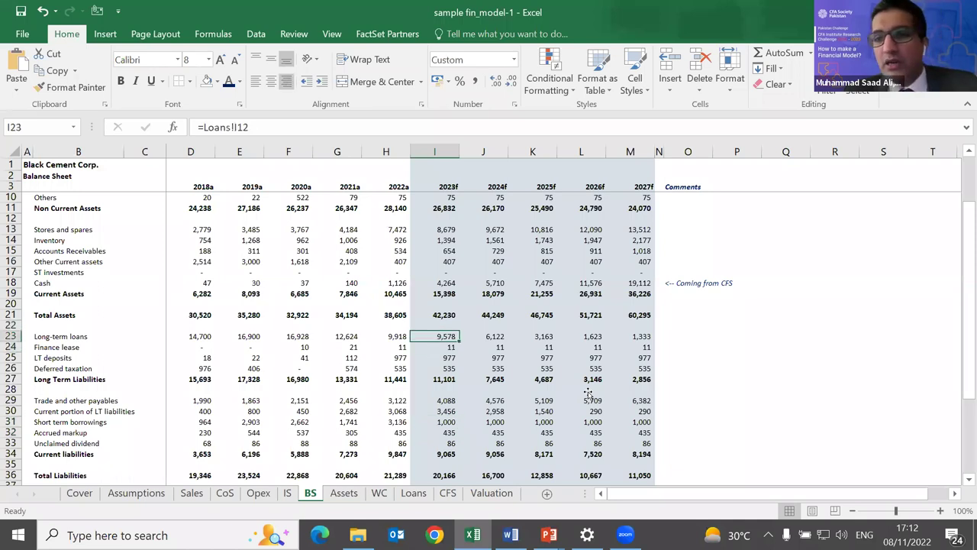
key("F2")
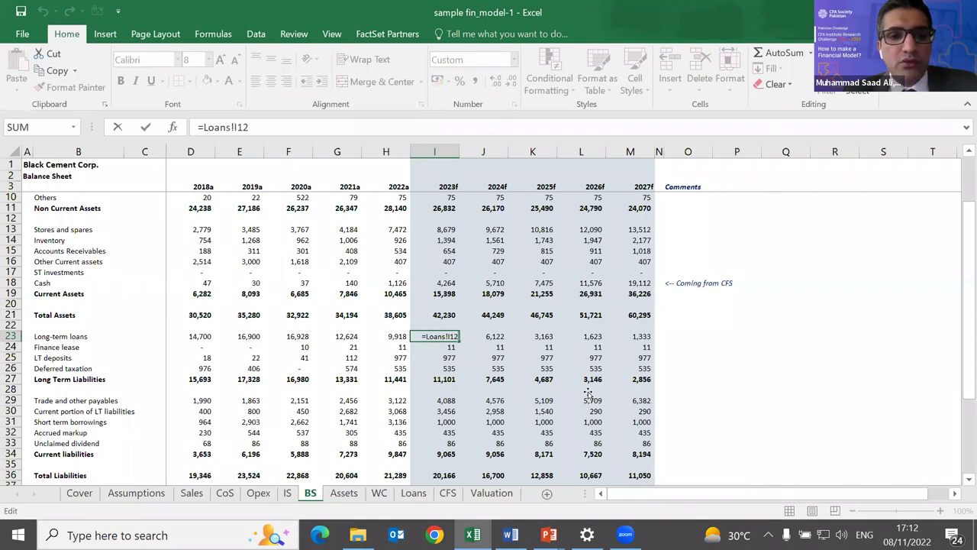
key("Return")
key("Down")
key("Down")
key("Down")
key("Down")
key("Down")
key("Down")
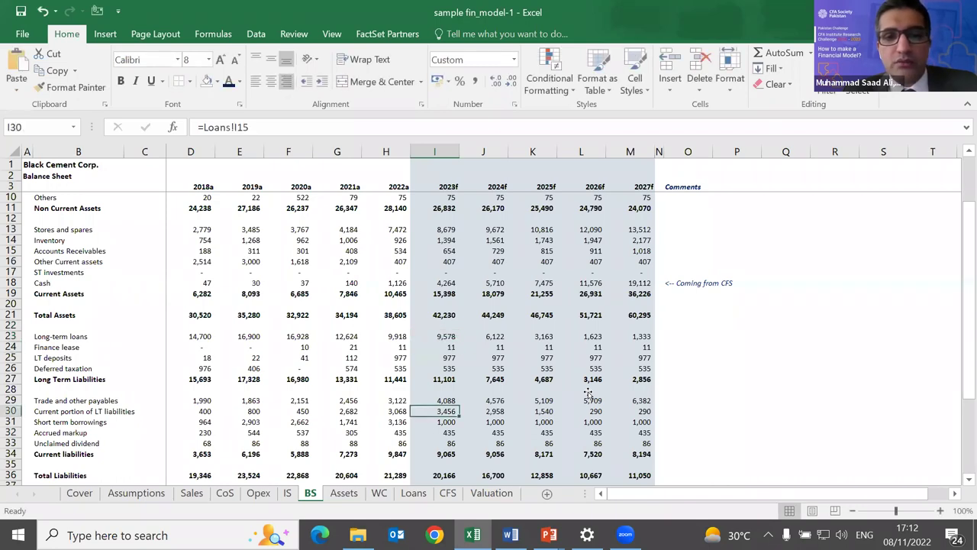
key("Up")
key("Down")
key("Down")
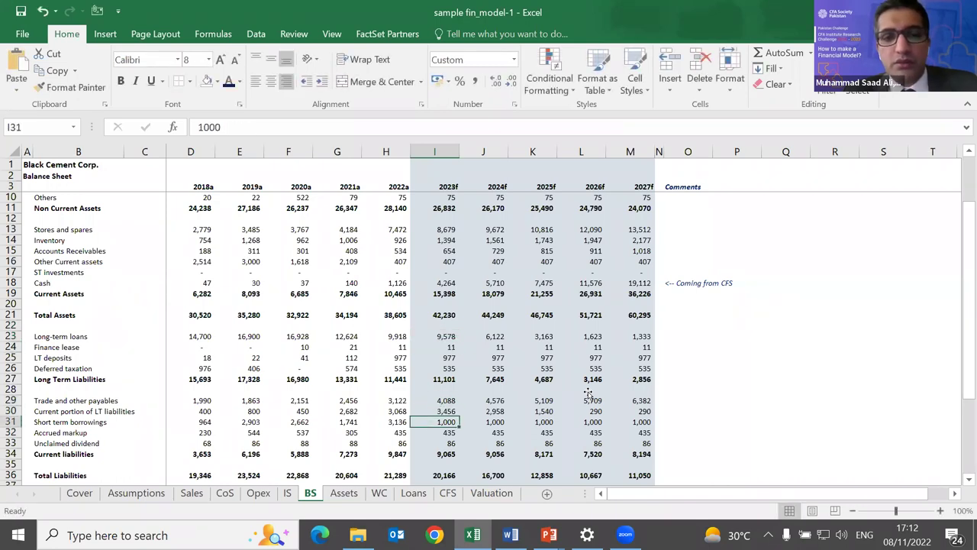
key("Up")
key("Up")
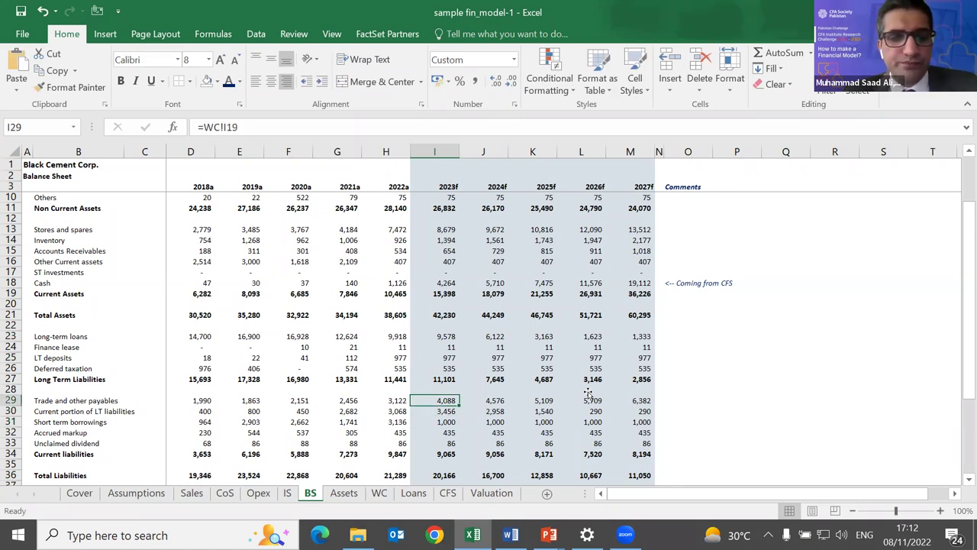
Go to the Loans sheet, then bring up the Word accounts snaps document at note 17.
key("ctrl+Page_Down")
key("ctrl+Page_Down")
key("ctrl+Page_Down")
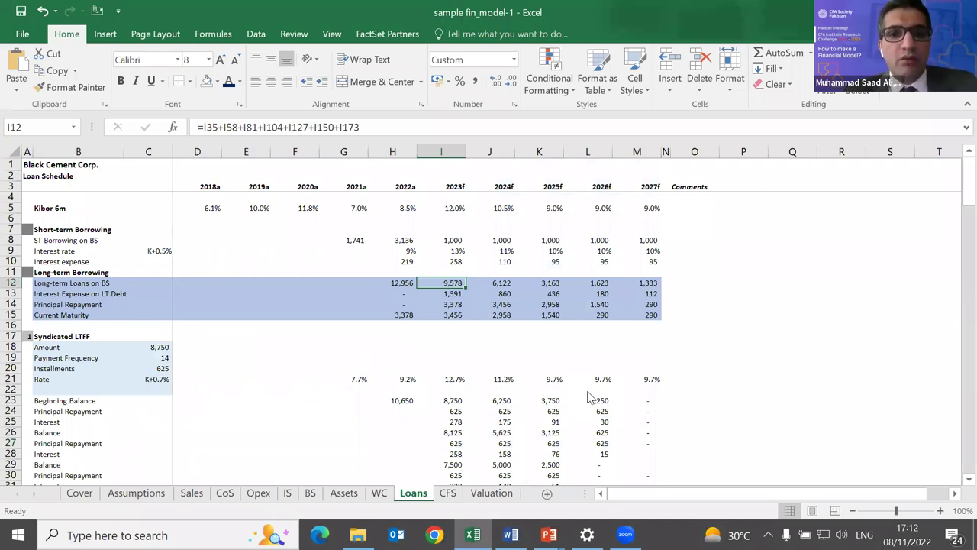
key("alt+Tab")
scroll(588, 391, "up", 7)
scroll(587, 391, "down", 14)
scroll(587, 391, "down", 15)
scroll(588, 394, "up", 10)
scroll(587, 394, "up", 10)
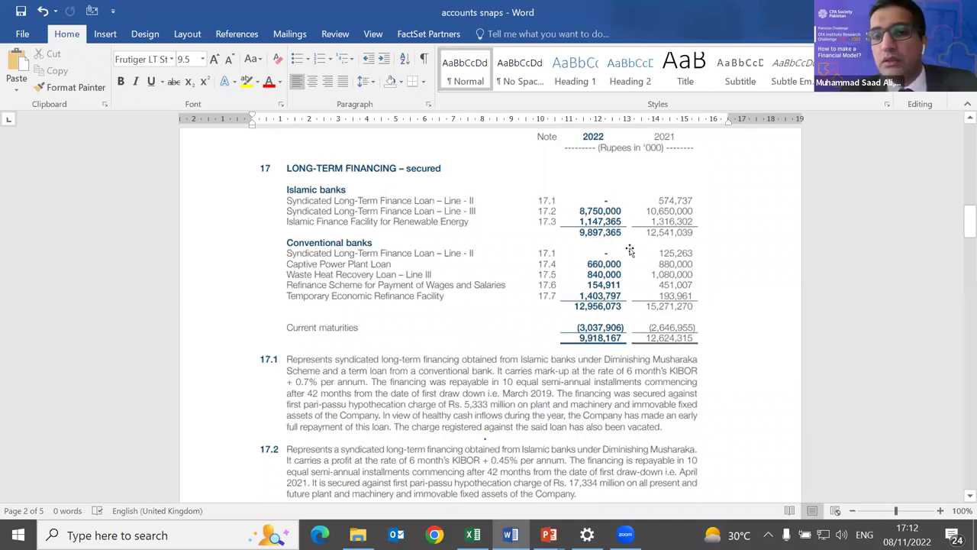
Select note 17's long-term financing table picture and read note 17.2's syndicated financing terms.
scroll(634, 240, "down", 1)
scroll(634, 240, "down", 3)
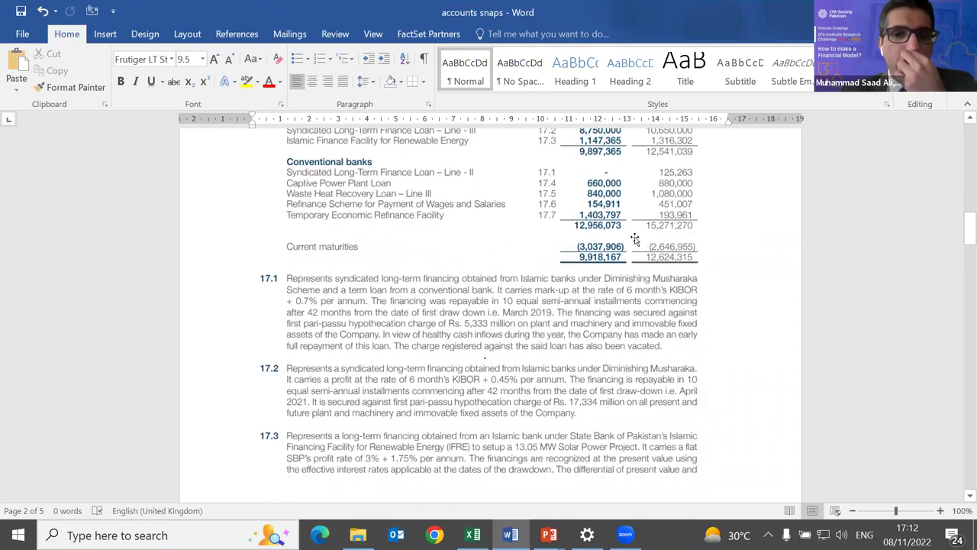
left_click(471, 267)
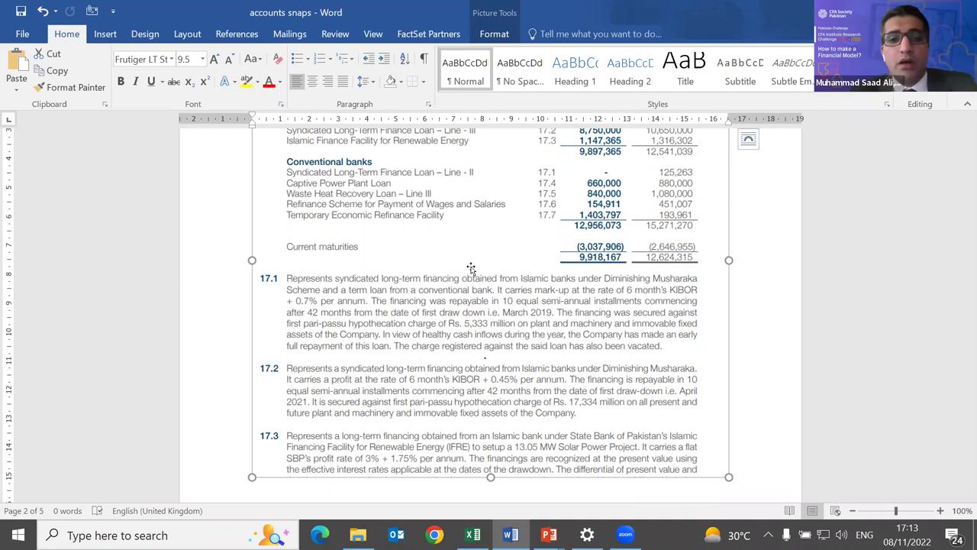
key("alt")
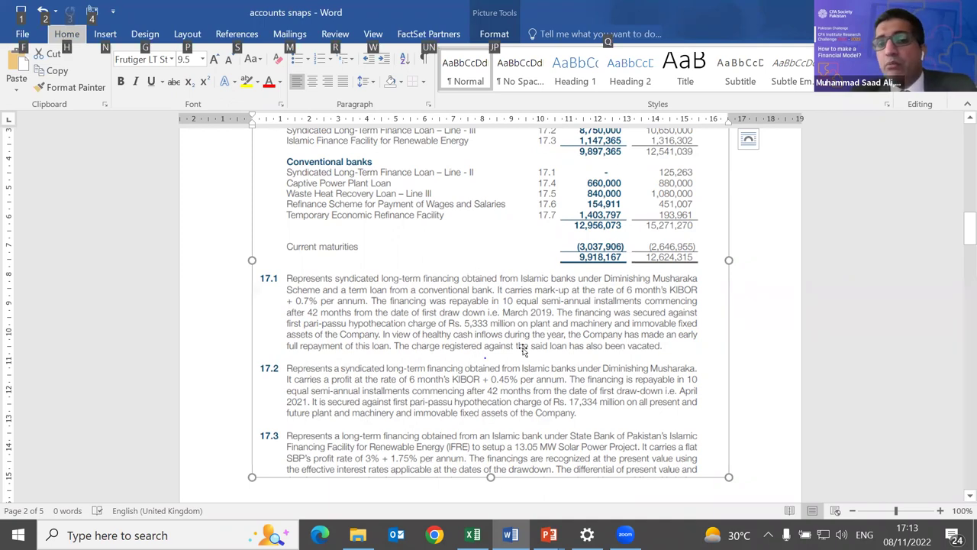
scroll(416, 351, "down", 3)
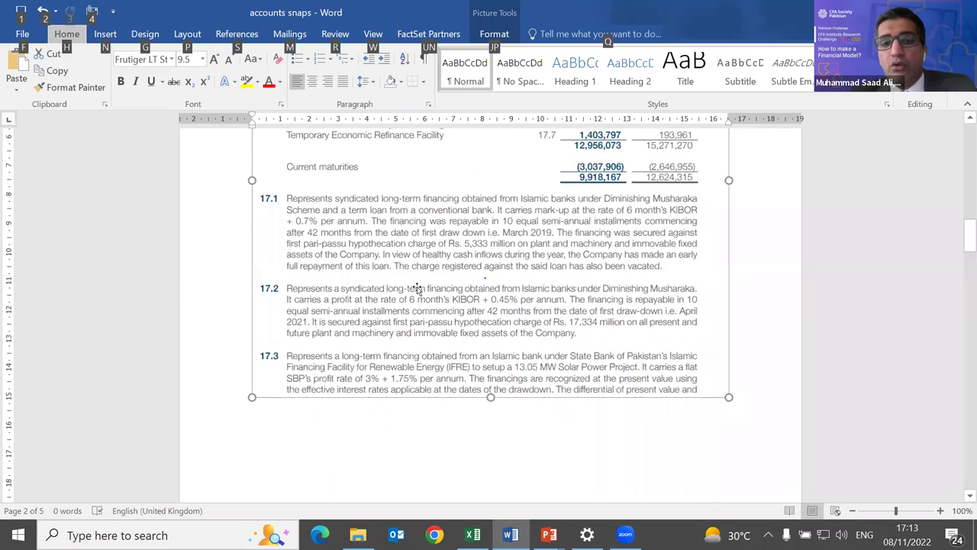
scroll(450, 258, "up", 6)
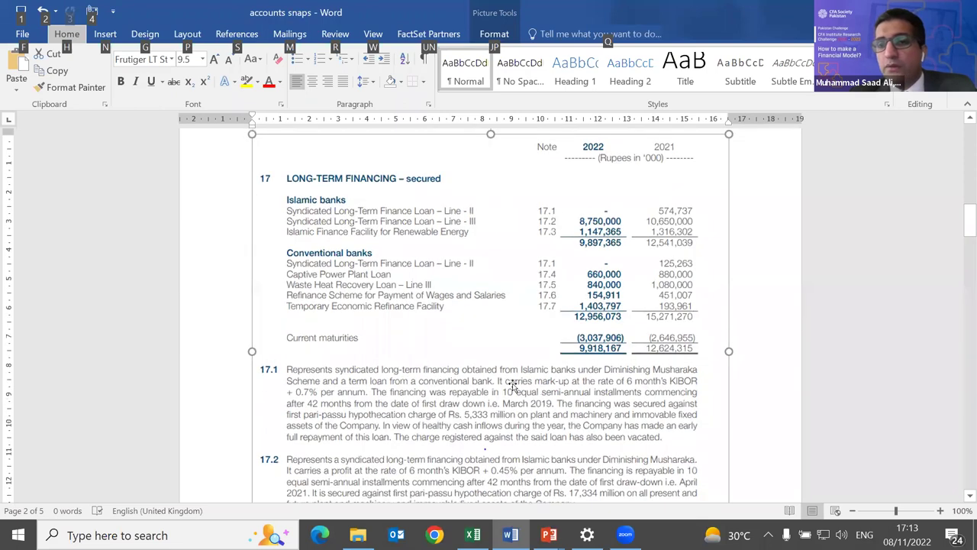
scroll(516, 412, "down", 10)
scroll(574, 309, "up", 4)
scroll(573, 309, "up", 5)
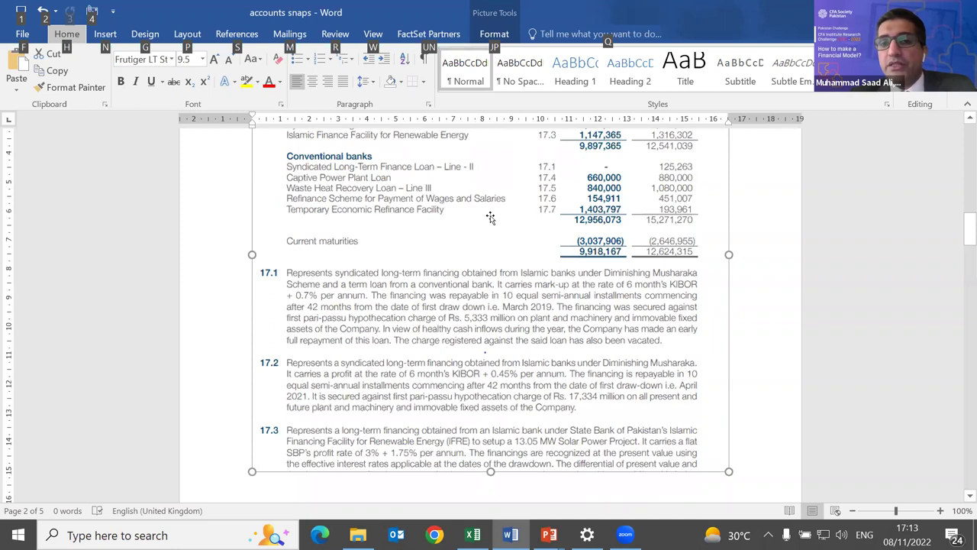
Back in Excel, locate the Syndicated LTFF balances in column I, cross-checking the Word financing note.
key("alt+Tab")
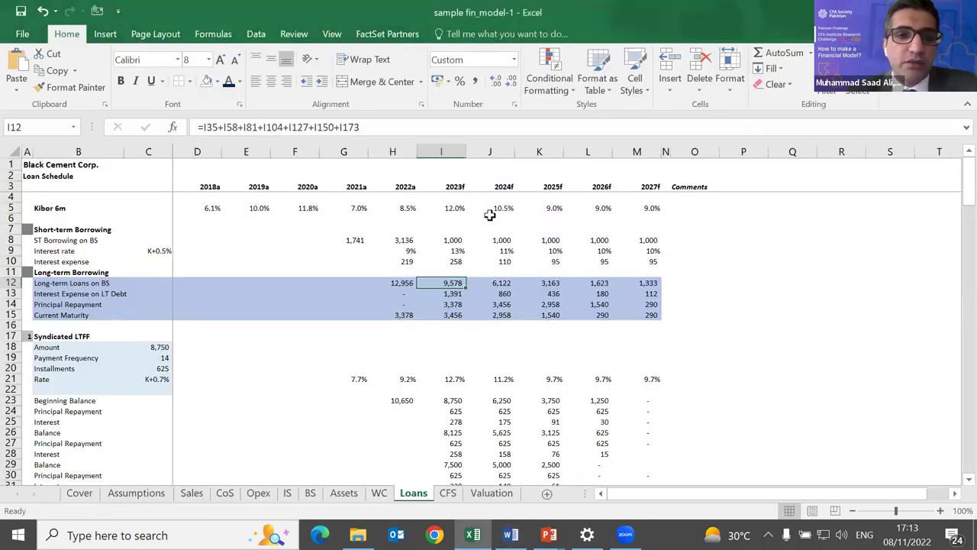
key("Down")
key("Down")
key("Down")
key("Down")
key("Down")
key("Down")
key("Down")
key("Down")
key("Down")
key("Down")
key("Down")
key("Down")
key("Down")
key("Down")
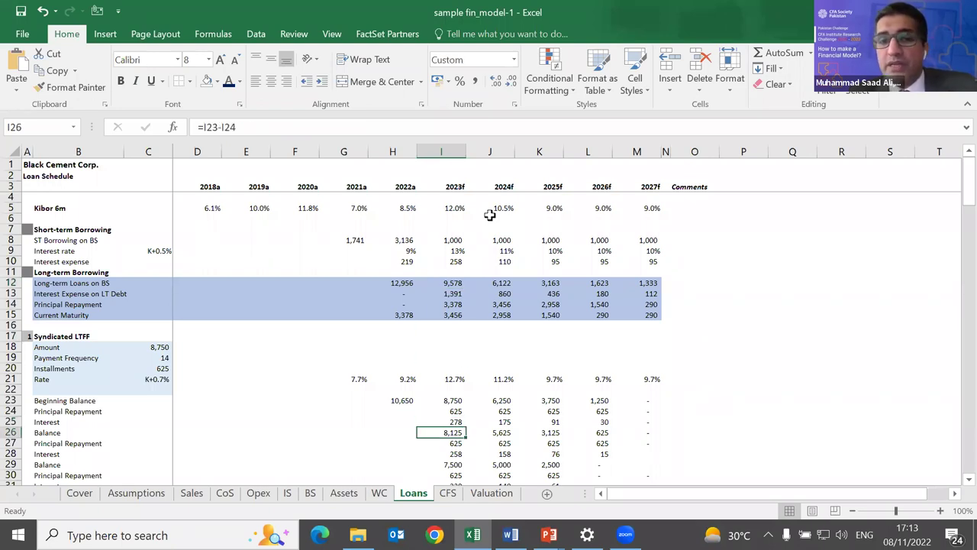
scroll(489, 200, "down", 1)
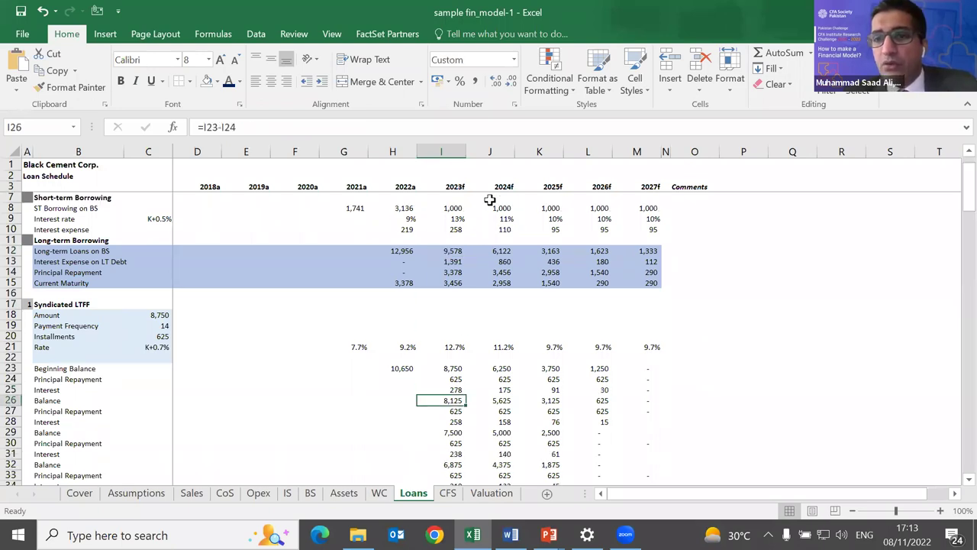
scroll(489, 200, "down", 2)
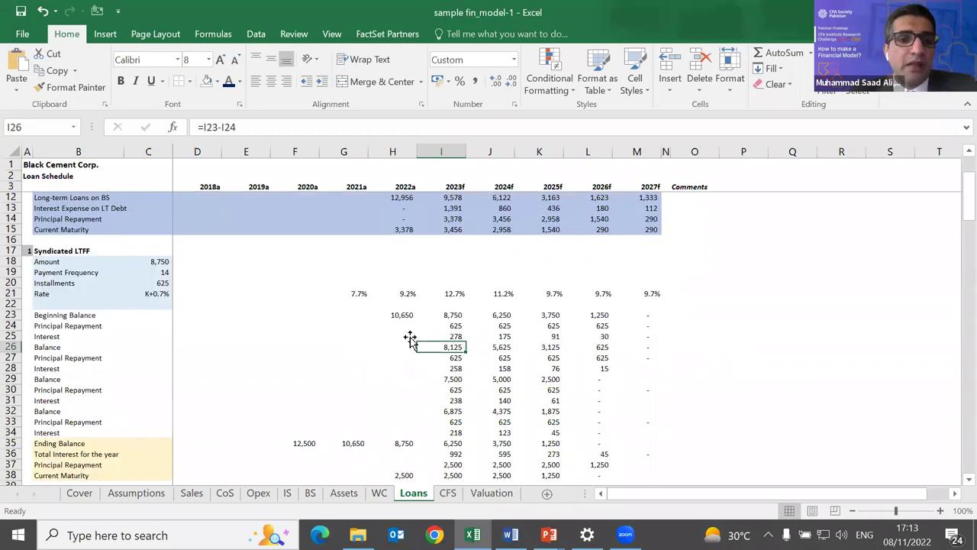
left_click(442, 314)
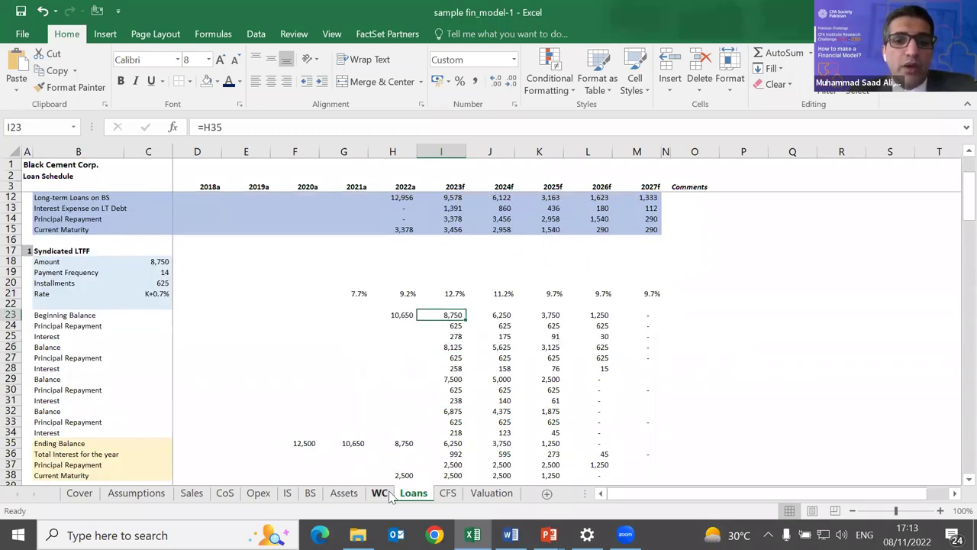
left_click(403, 451)
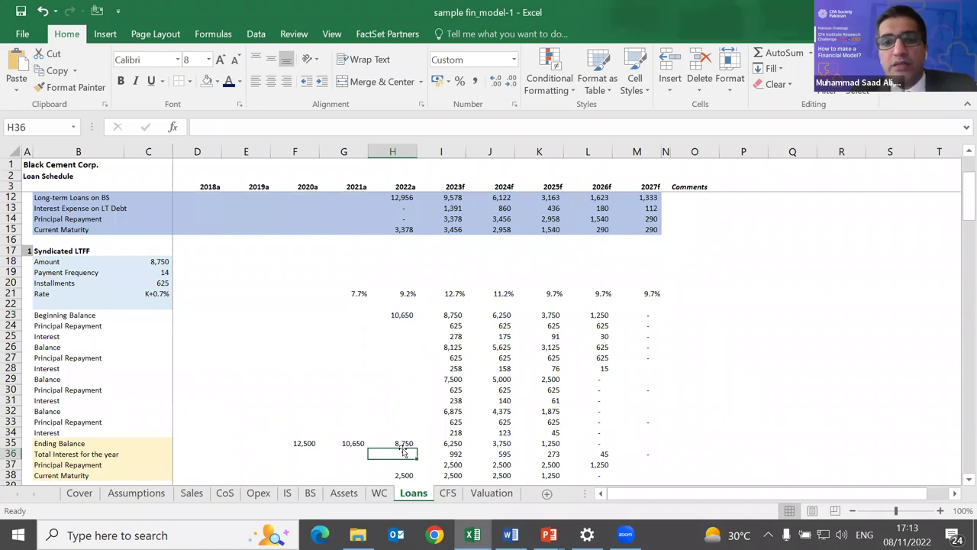
key("alt+Tab")
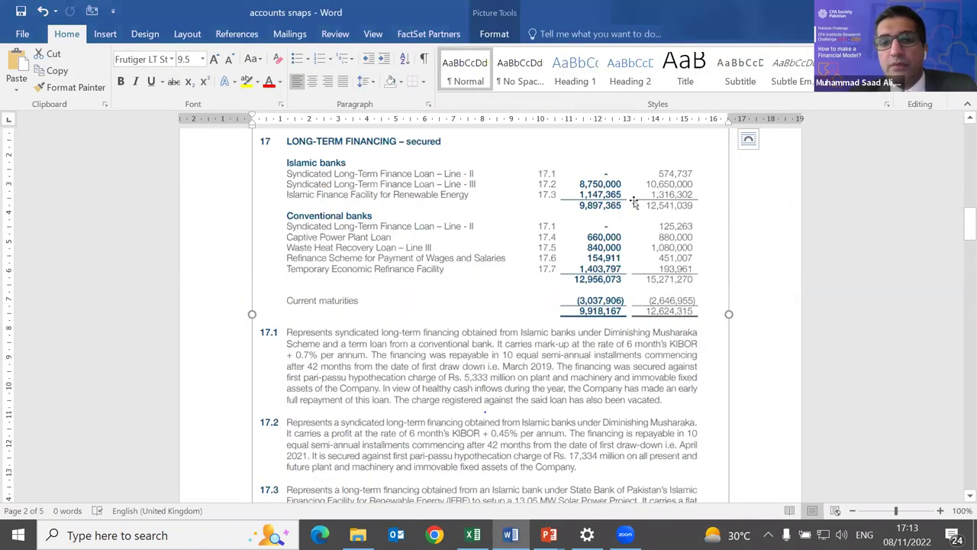
left_click(473, 534)
key("Up")
key("Right")
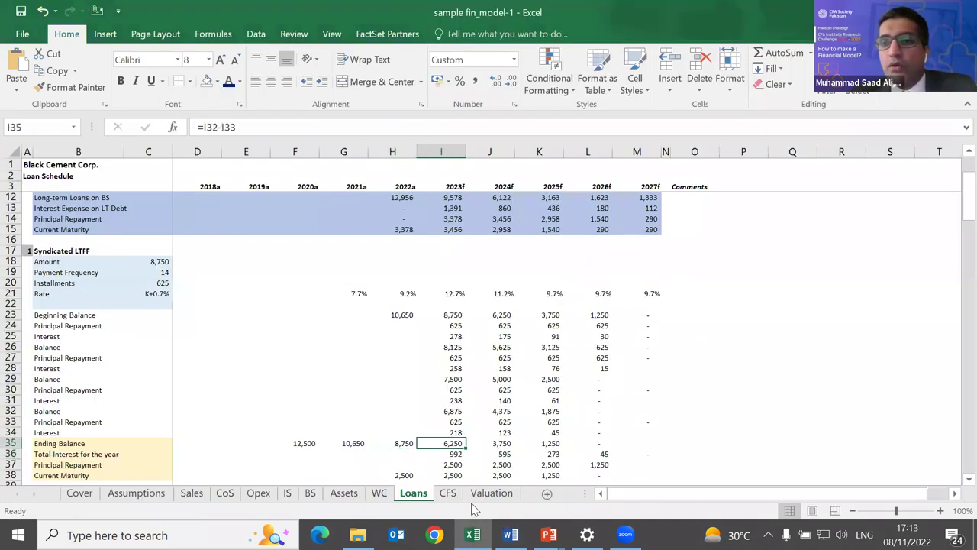
key("Up")
key("Up")
key("Up")
key("Up")
key("Up")
key("Up")
key("Up")
key("Up")
key("Up")
key("Up")
key("Up")
key("Up")
key("Up")
key("Up")
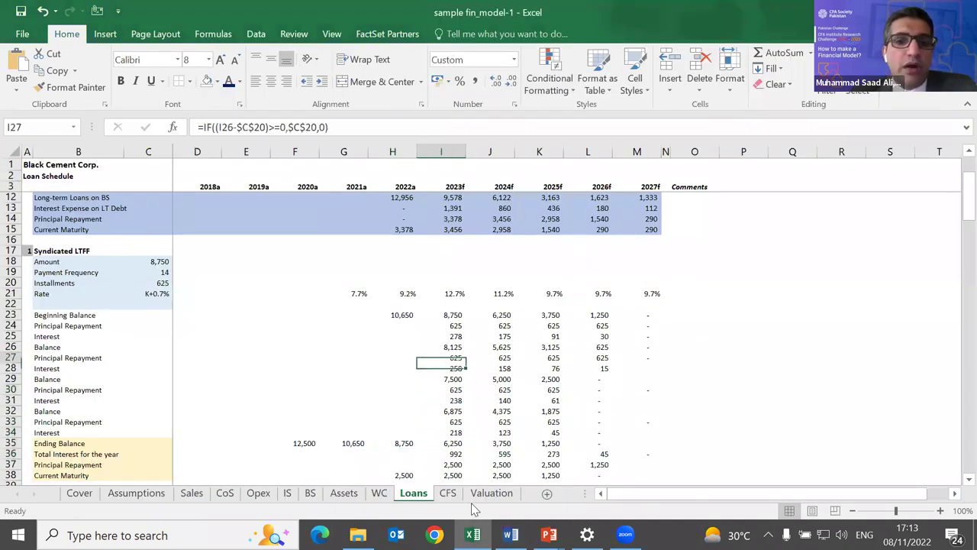
key("alt+Tab")
key("alt+Tab")
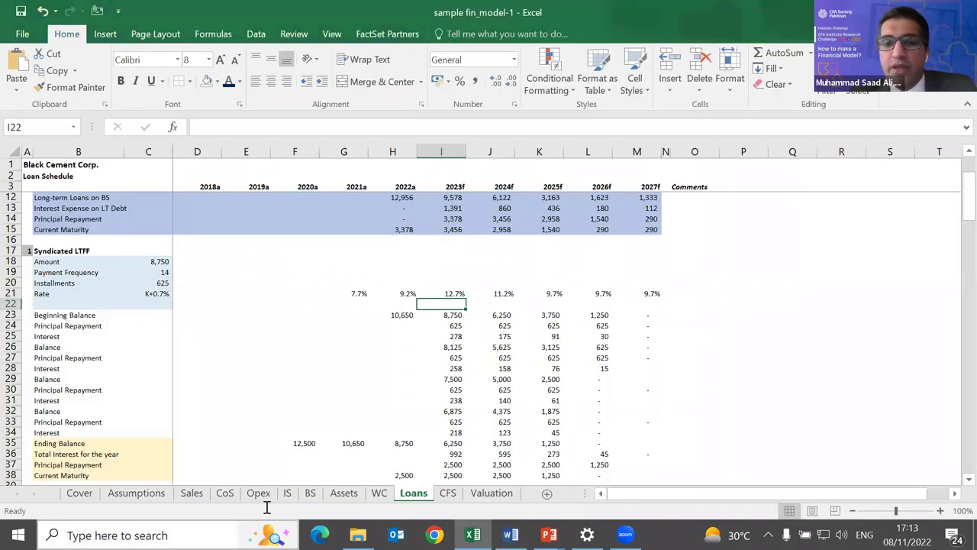
Display the 2023 principal repayment formulas in I24 and I27.
left_click(463, 443)
left_click(450, 325)
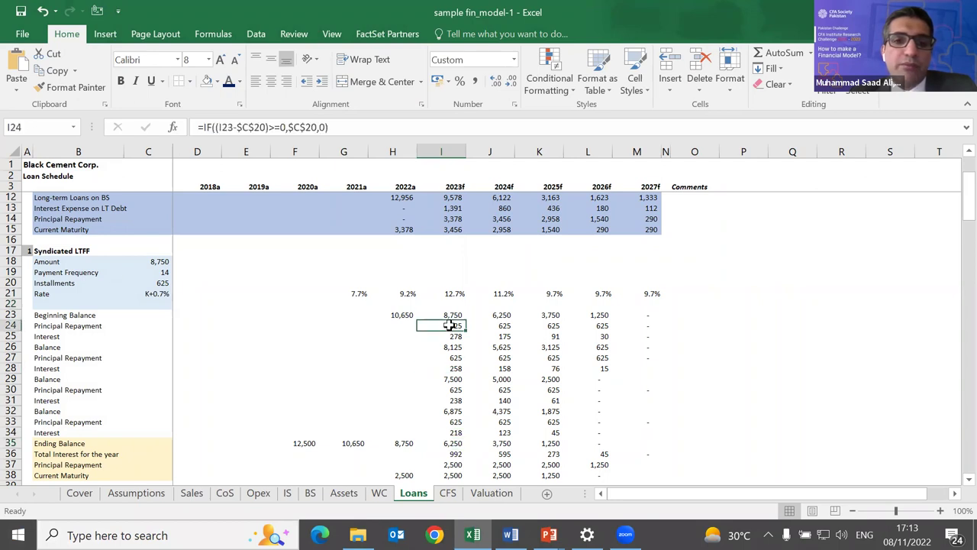
double_click(451, 325)
key("Escape")
key("Down")
key("Down")
key("Down")
key("F2")
key("Escape")
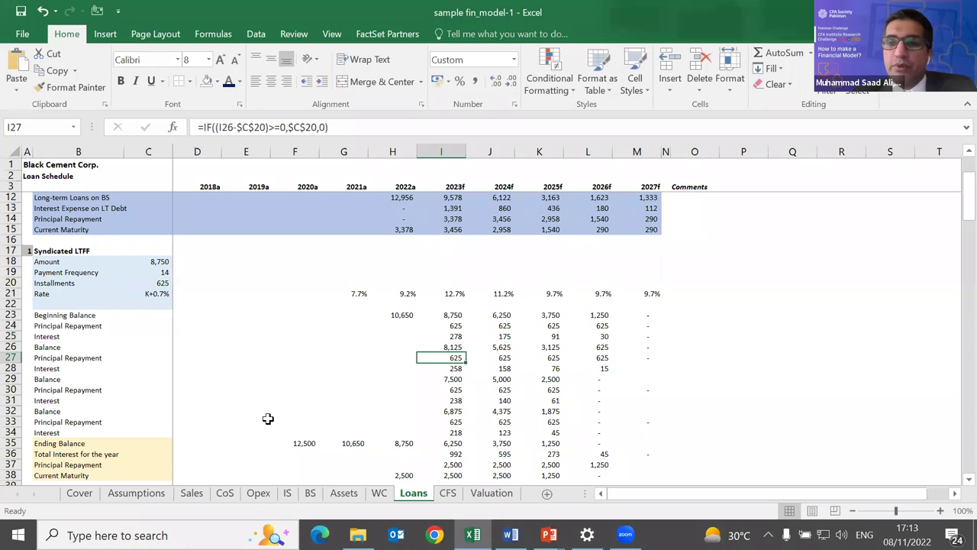
Recheck I24's IF repayment formula and show I25's interest formula with its references.
key("Up")
key("Up")
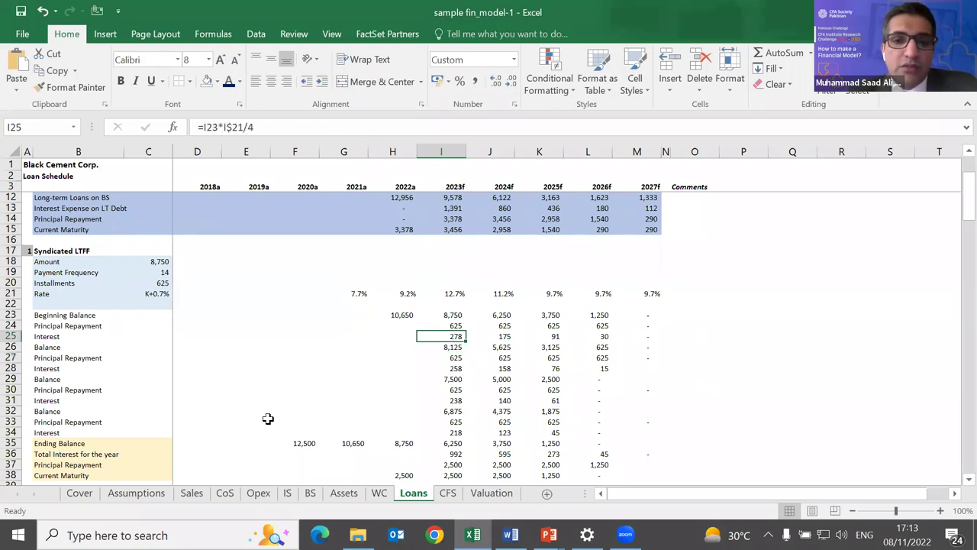
key("Up")
key("F2")
key("Return")
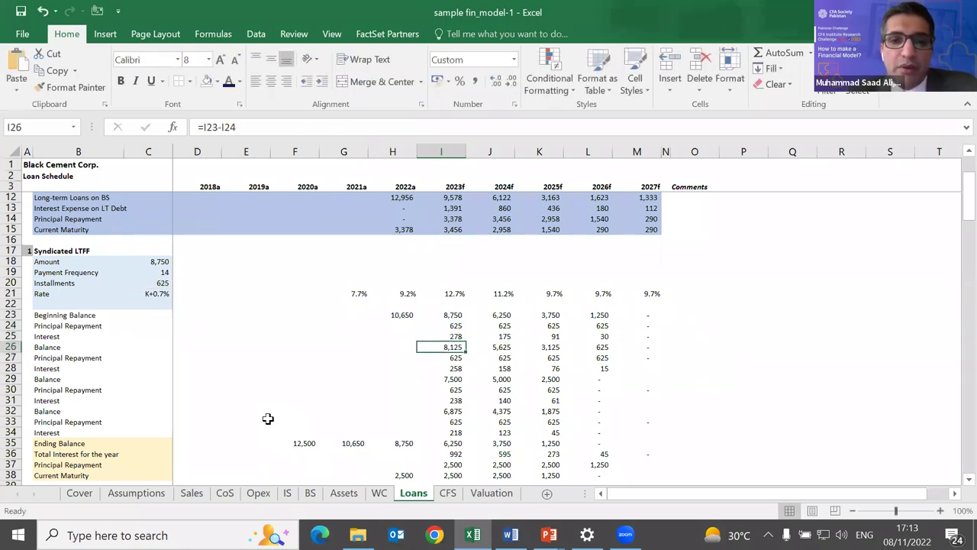
key("Up")
key("F2")
key("Escape")
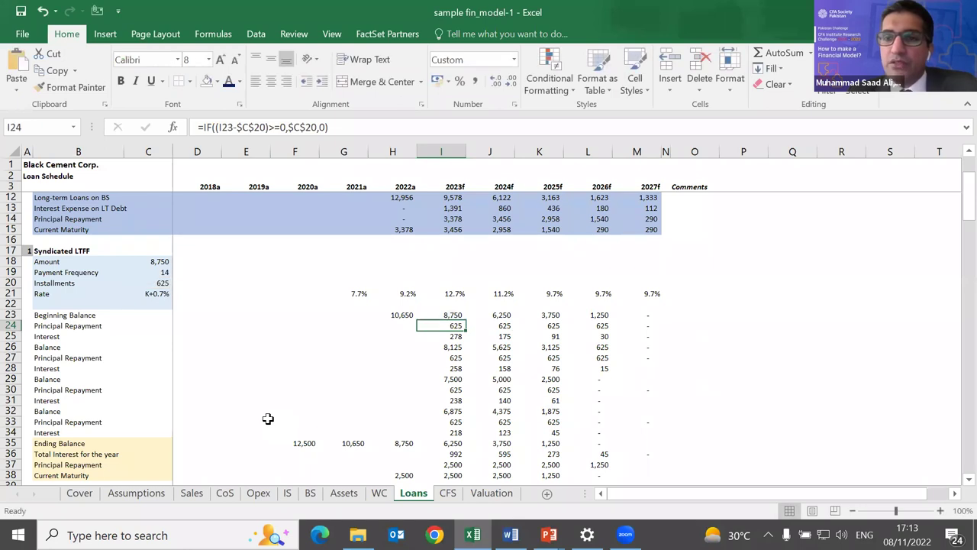
key("Down")
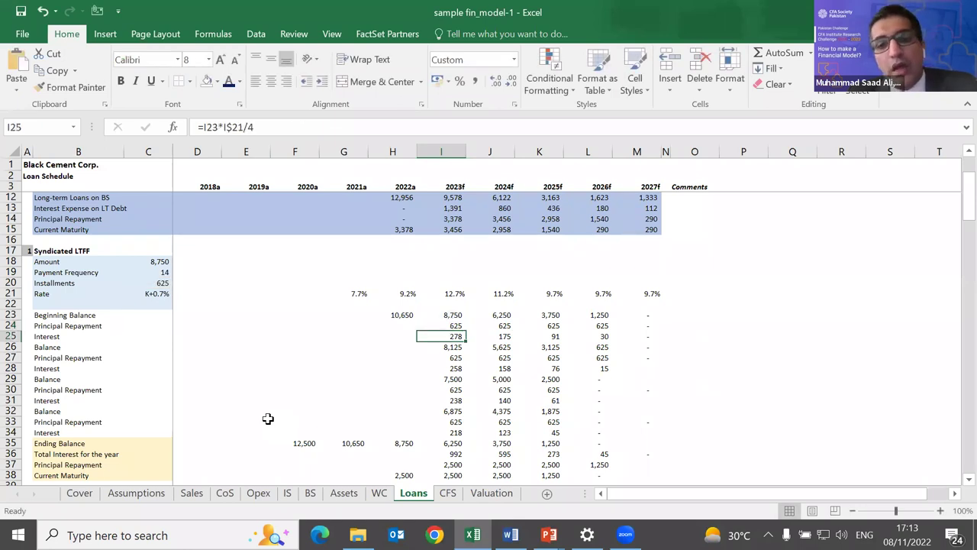
key("F2")
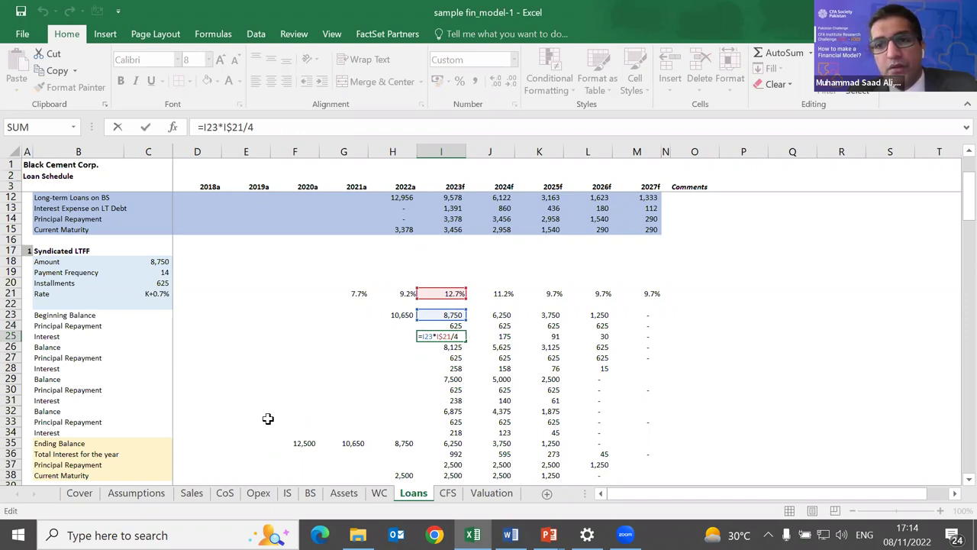
key("Escape")
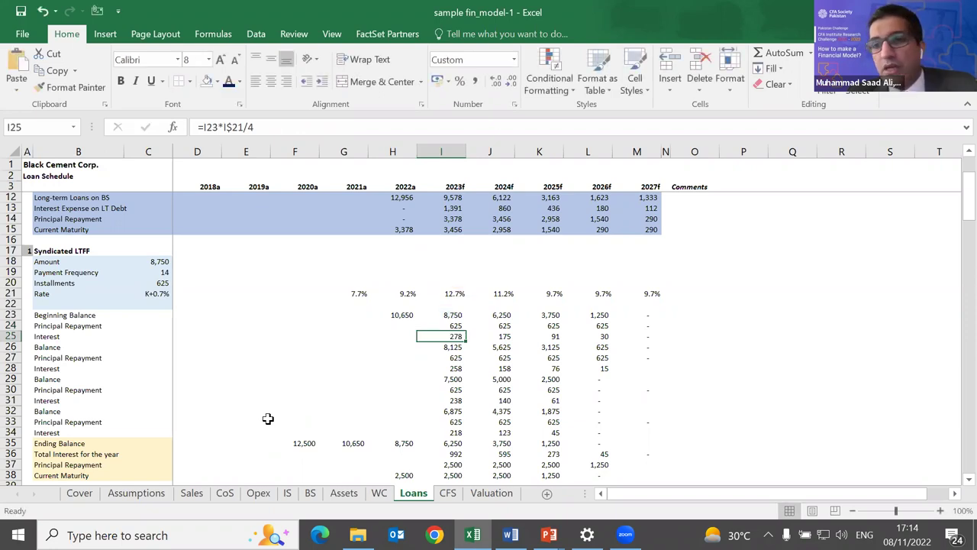
key("F2")
key("Escape")
key("Up")
key("Up")
key("Up")
key("Up")
key("F2")
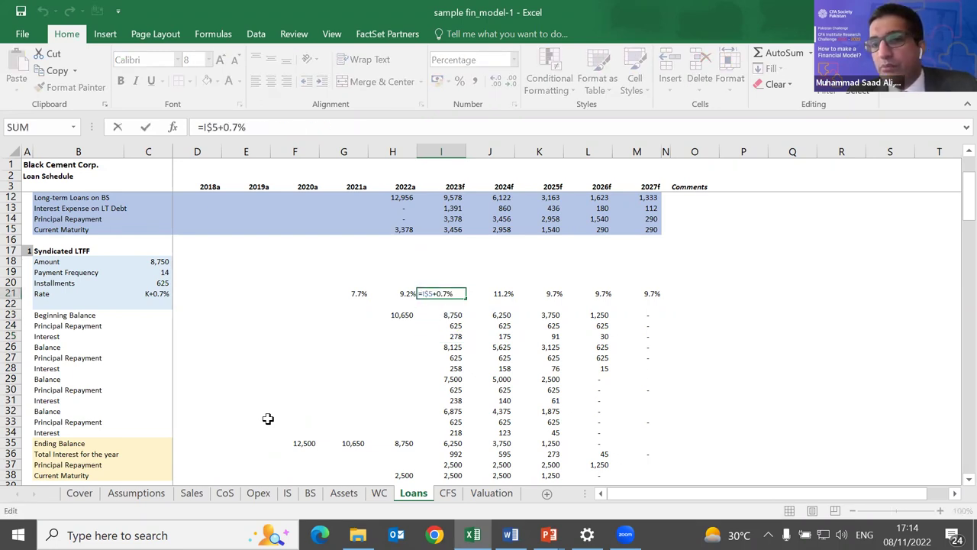
key("Escape")
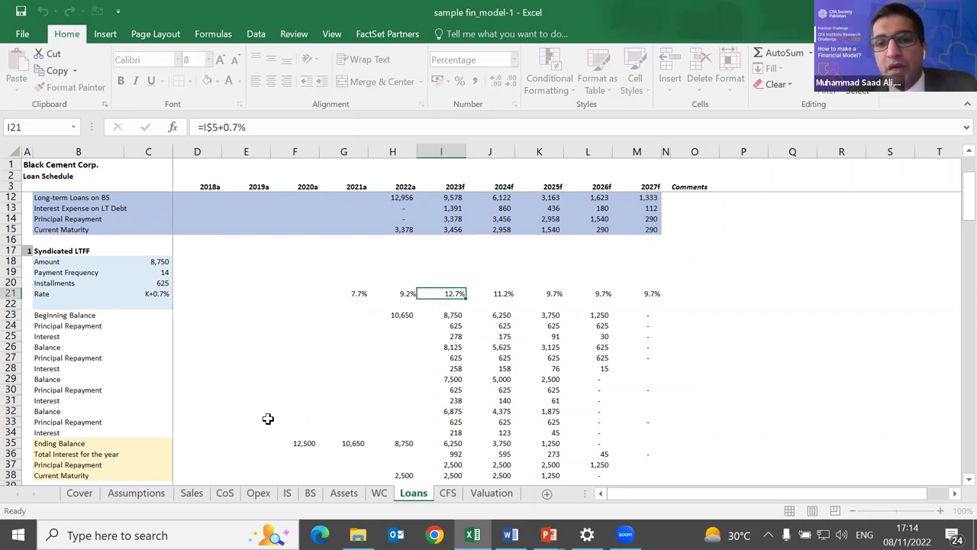
key("Left")
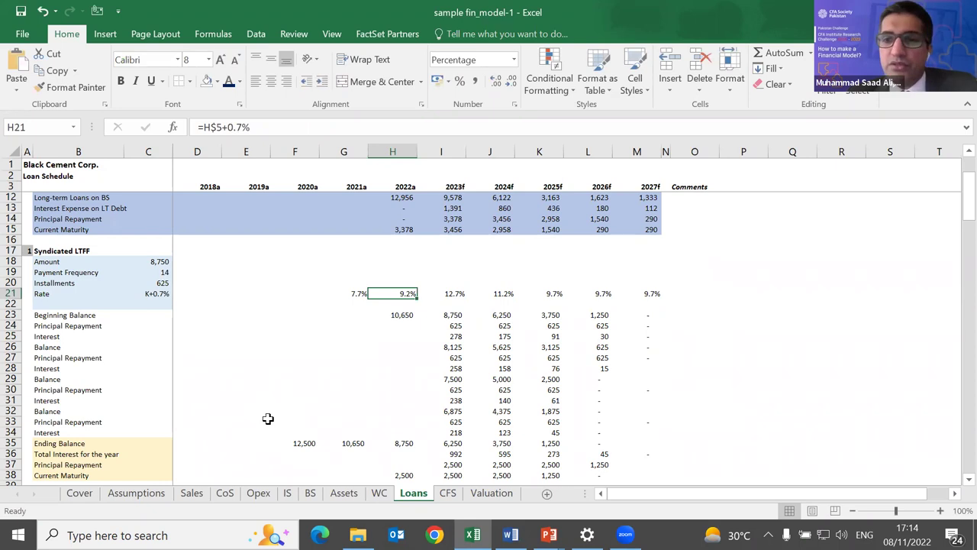
key("Right")
key("F2")
key("Escape")
key("Down")
key("Down")
key("Down")
key("Down")
key("F2")
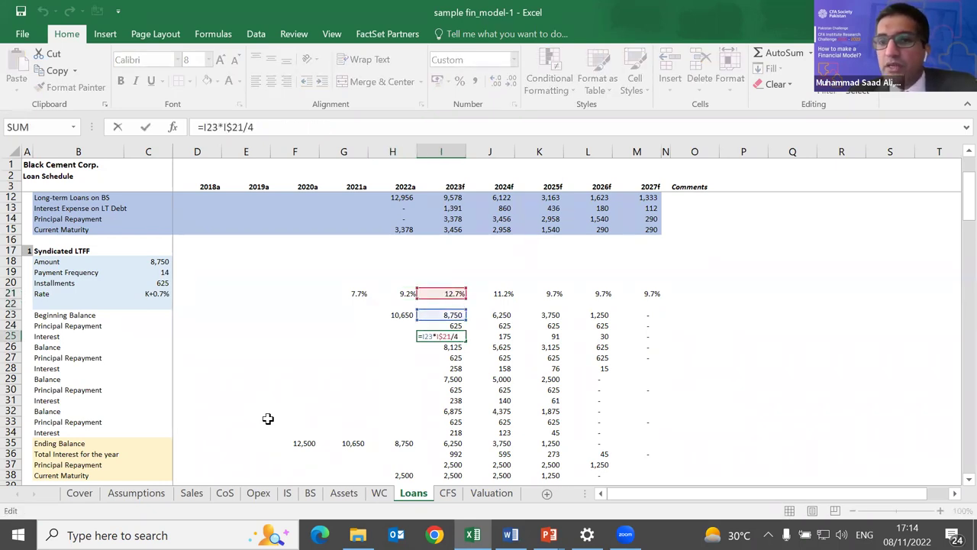
key("Escape")
key("Up")
key("F2")
key("Escape")
key("Down")
key("Up")
key("F2")
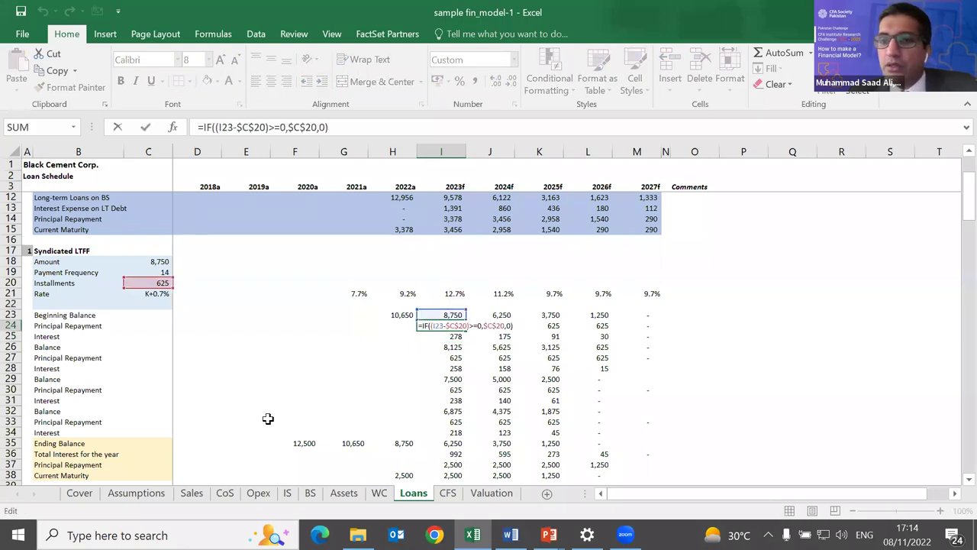
key("Escape")
key("Down")
key("F2")
key("Escape")
key("Down")
key("Up")
key("Up")
key("Up")
key("shift+Down")
key("shift+Down")
key("Down")
key("Down")
key("Down")
key("shift+Down")
key("shift+Down")
key("Down")
key("Down")
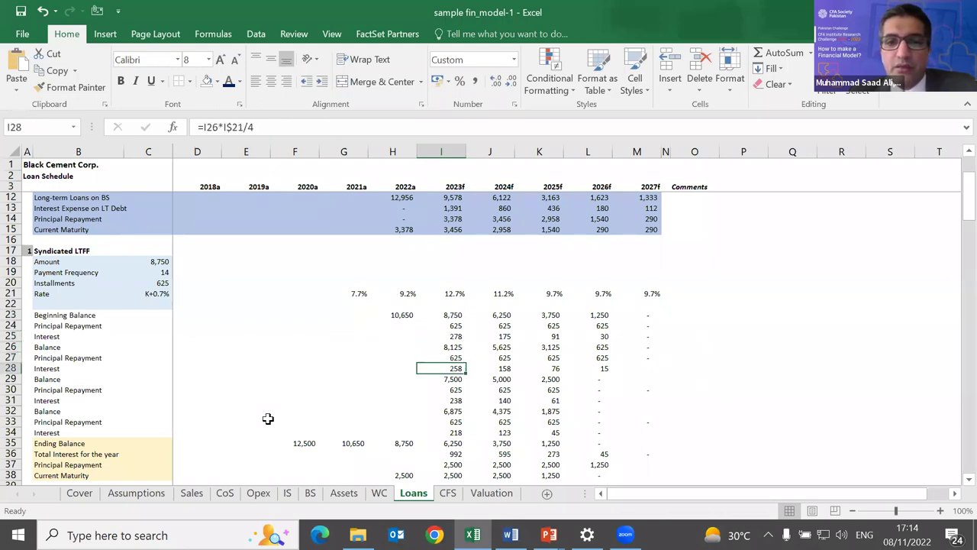
key("Down")
key("shift+Down")
key("shift+Down")
key("Down")
key("Down")
key("Down")
key("shift+Down")
key("shift+Down")
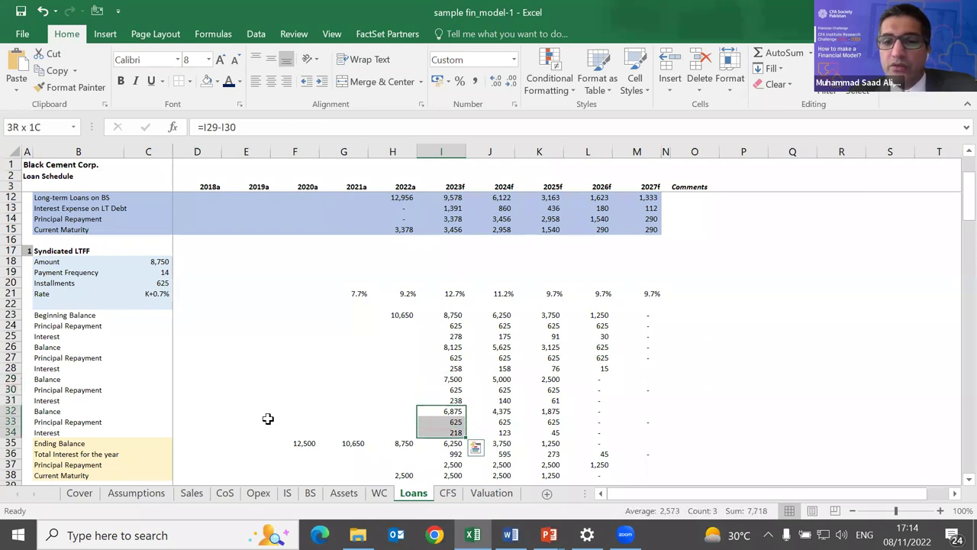
key("Down")
key("Down")
key("Down")
key("F2")
key("Escape")
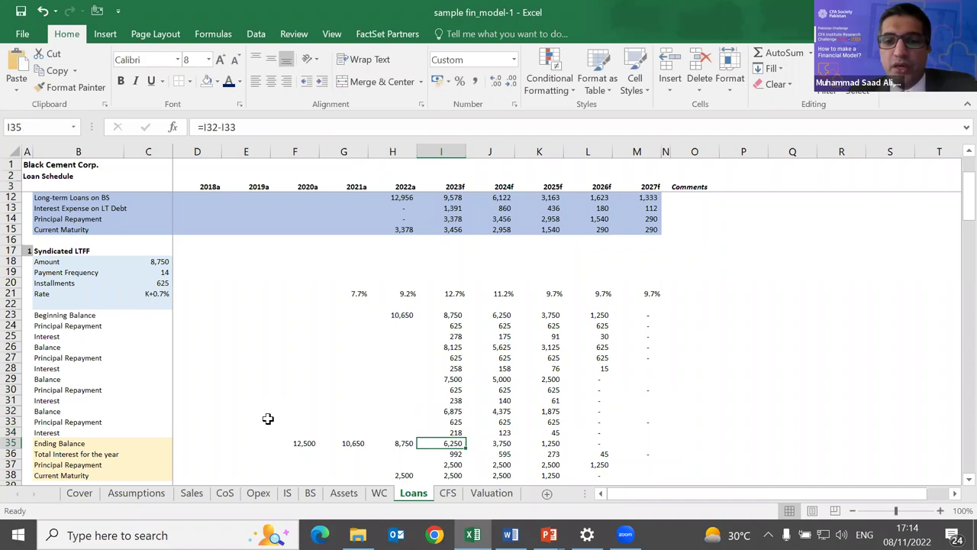
key("Up")
key("Up")
key("Up")
key("Up")
key("Up")
key("Up")
key("Up")
key("Up")
key("Up")
key("Up")
key("Up")
key("Up")
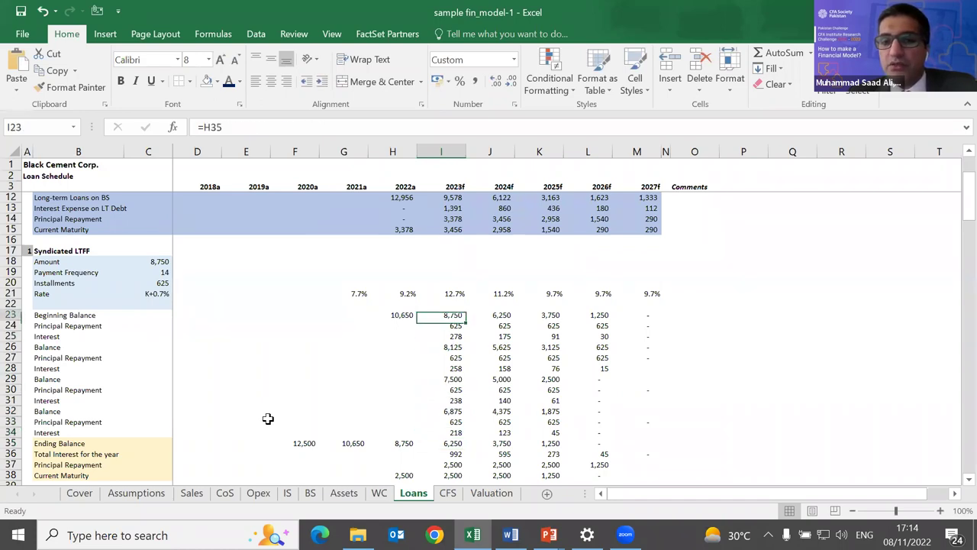
key("Down")
key("Down")
key("Down")
key("Down")
key("Down")
key("Down")
key("Down")
key("Down")
key("Down")
key("Down")
key("Down")
key("Down")
key("Down")
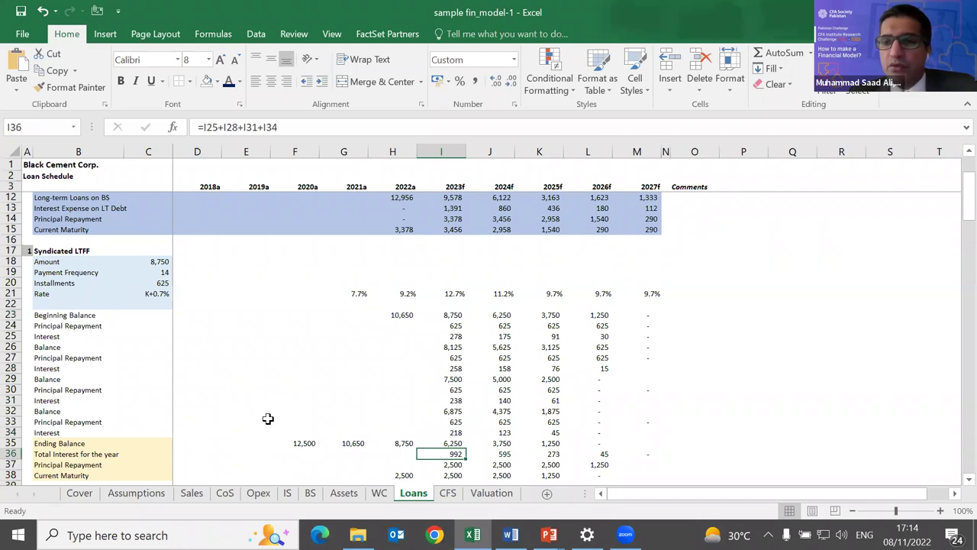
key("F2")
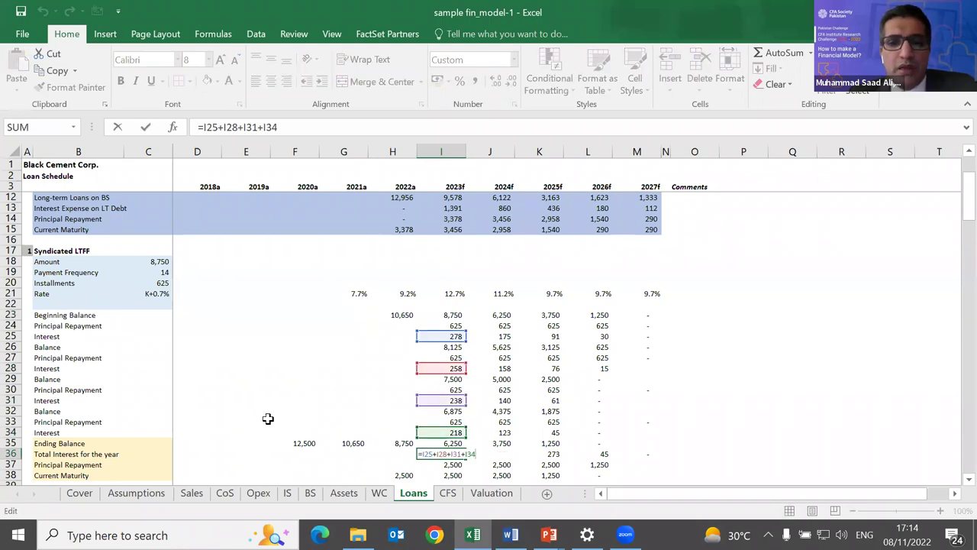
key("Return")
key("F2")
key("Escape")
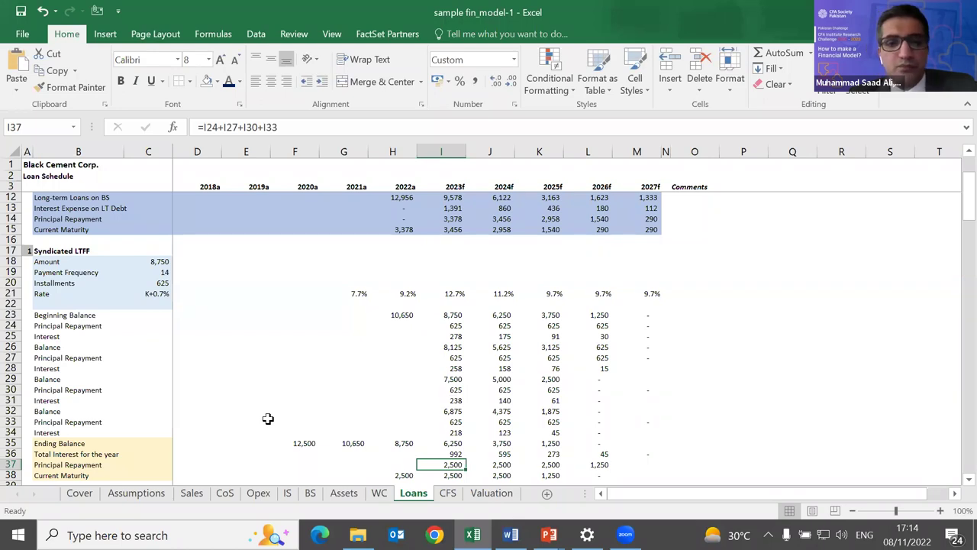
key("Down")
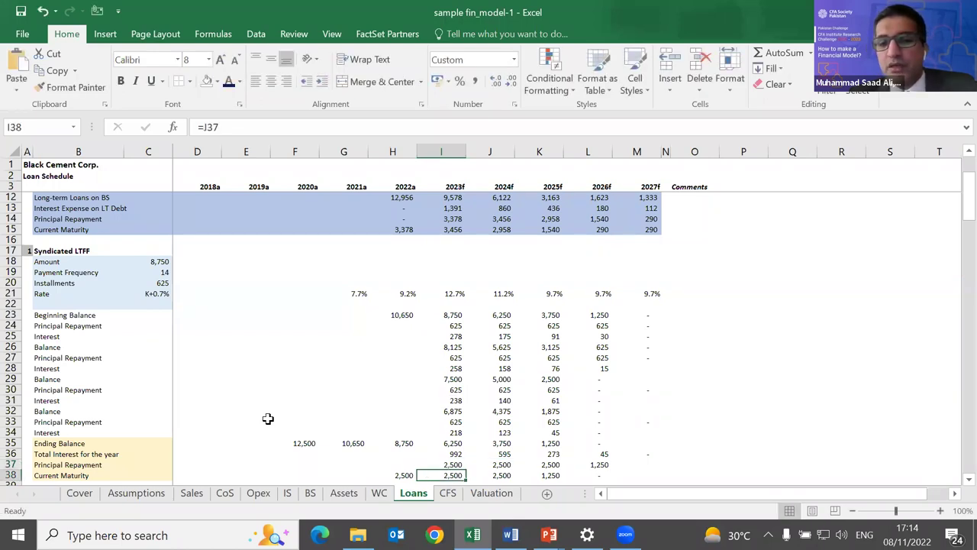
key("Up")
key("Right")
key("Up")
key("Up")
key("Up")
key("Up")
key("Up")
key("Up")
key("Up")
key("Up")
key("Up")
key("Up")
key("Up")
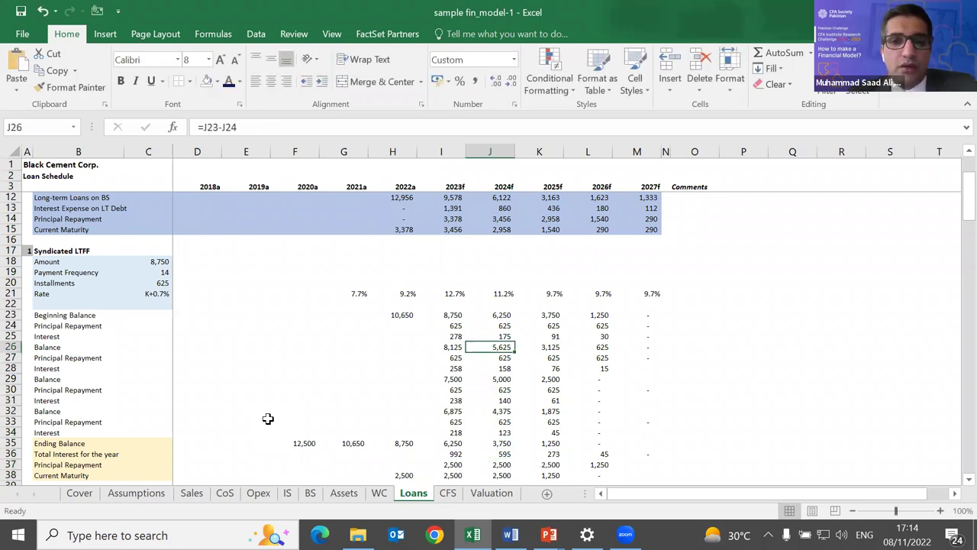
key("Down")
key("Down")
key("Down")
key("Down")
key("Down")
key("Down")
key("Down")
key("Down")
key("Down")
key("Down")
key("Down")
key("Down")
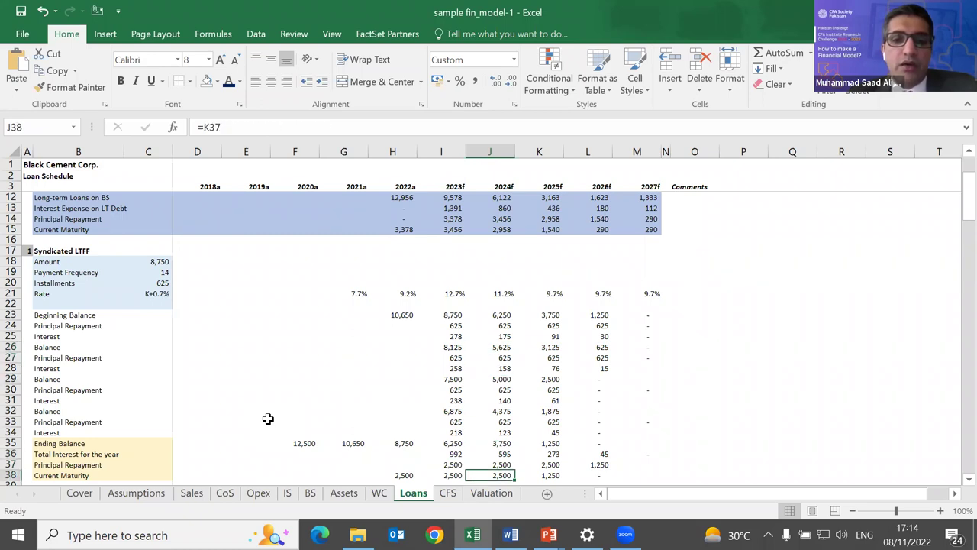
key("Up")
key("F2")
key("Escape")
key("Down")
key("Left")
key("F2")
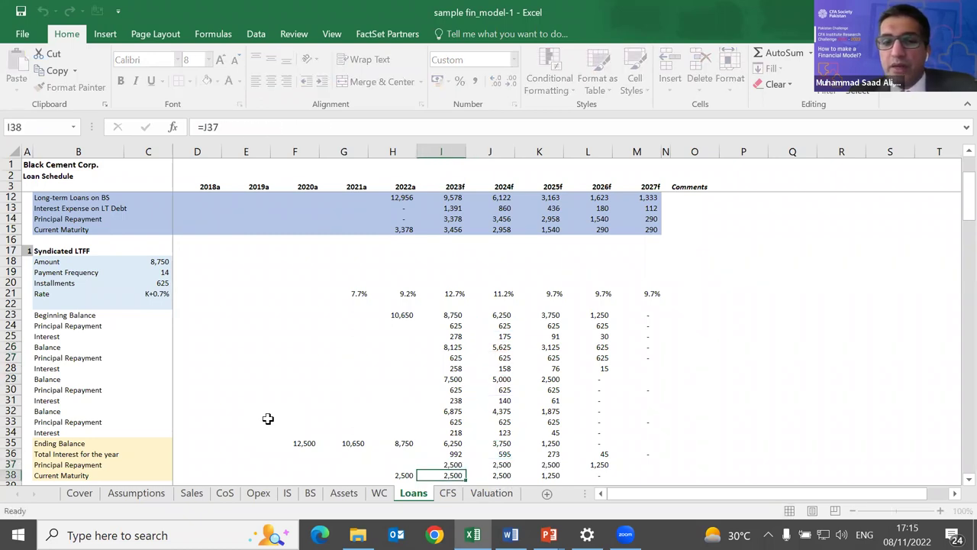
key("Escape")
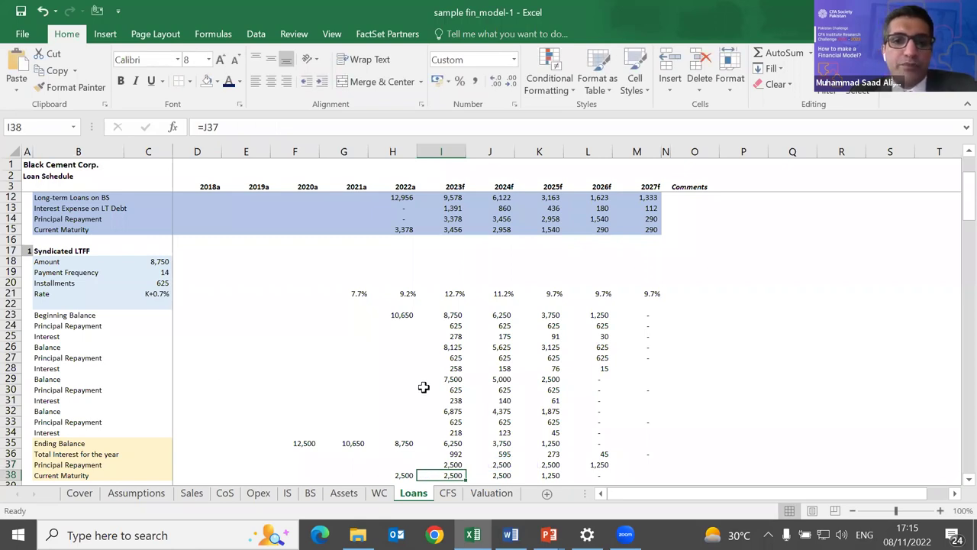
scroll(424, 387, "down", 2)
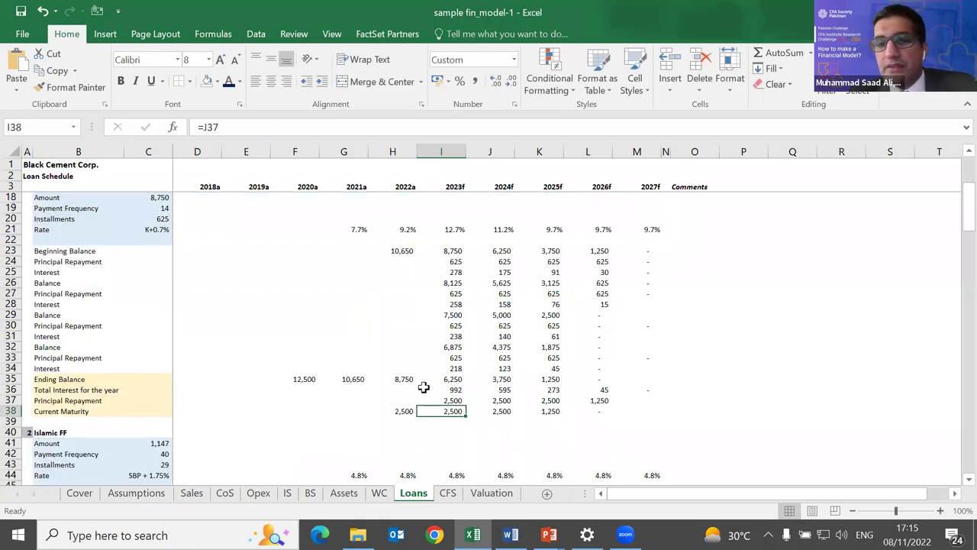
scroll(423, 387, "down", 14)
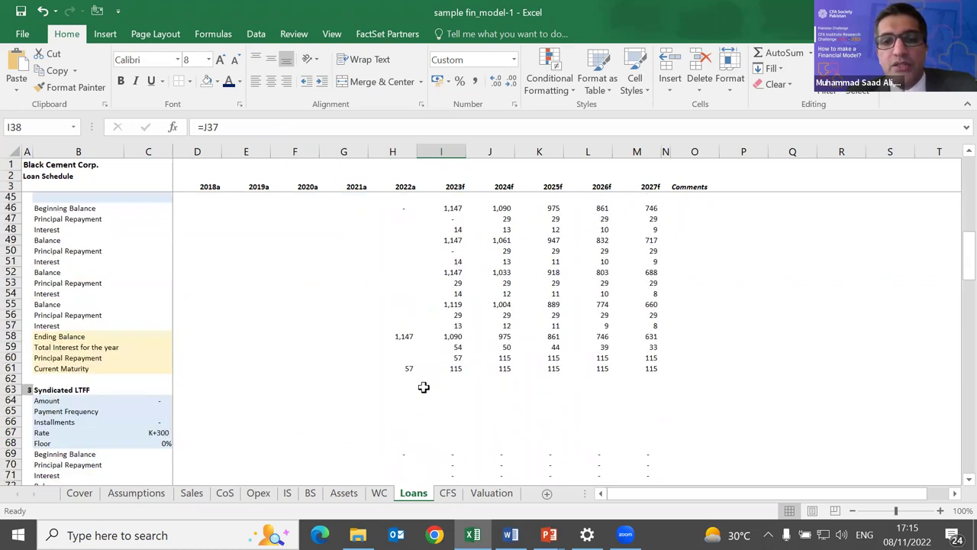
scroll(424, 387, "down", 15)
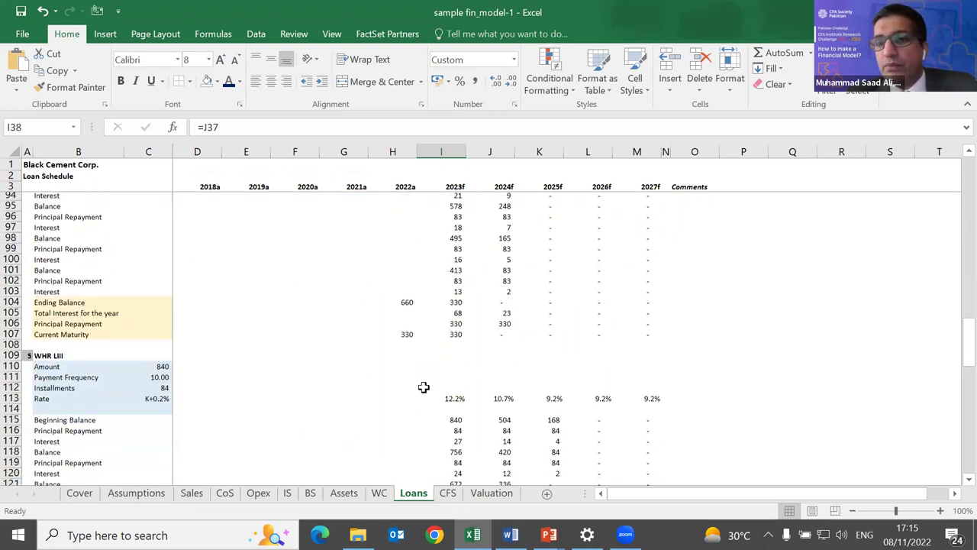
scroll(423, 387, "down", 13)
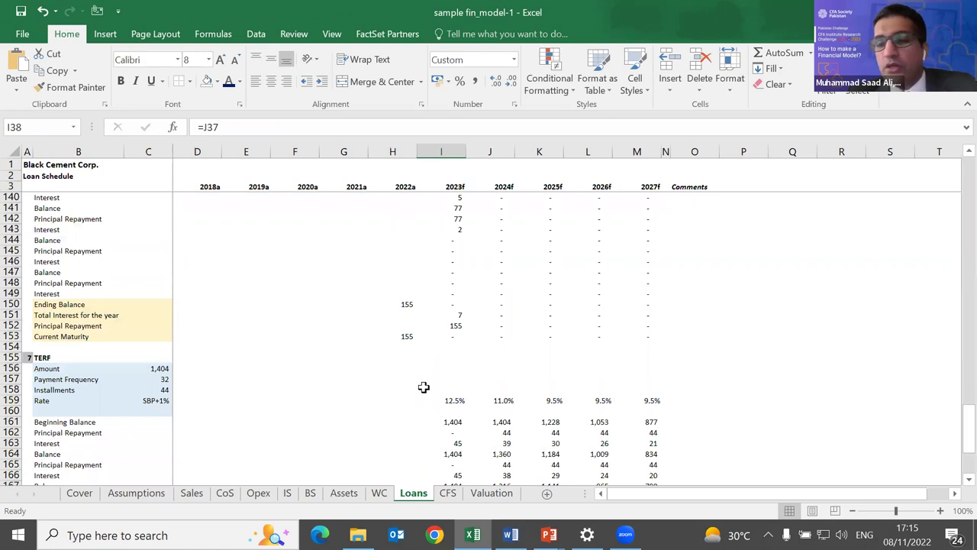
scroll(423, 387, "down", 5)
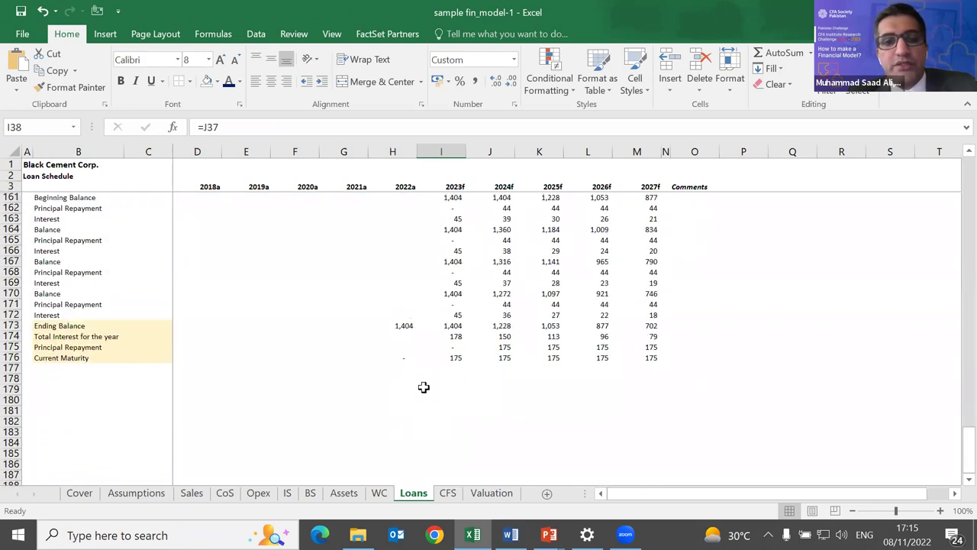
scroll(424, 387, "up", 20)
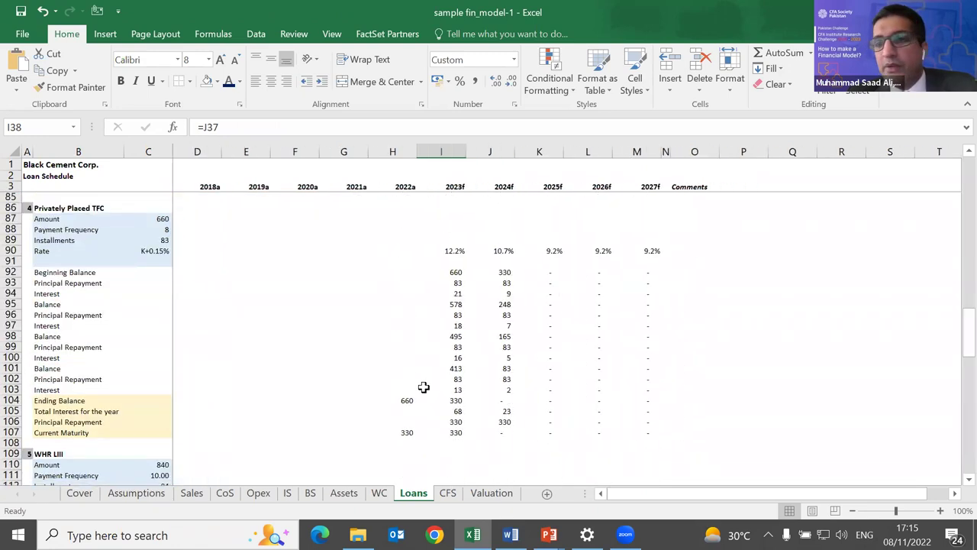
scroll(424, 387, "up", 16)
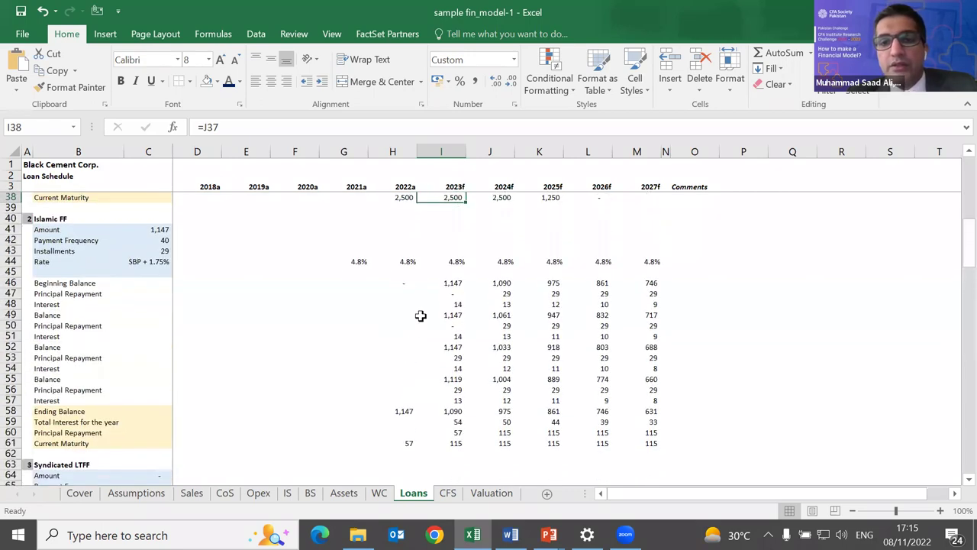
left_click(530, 344)
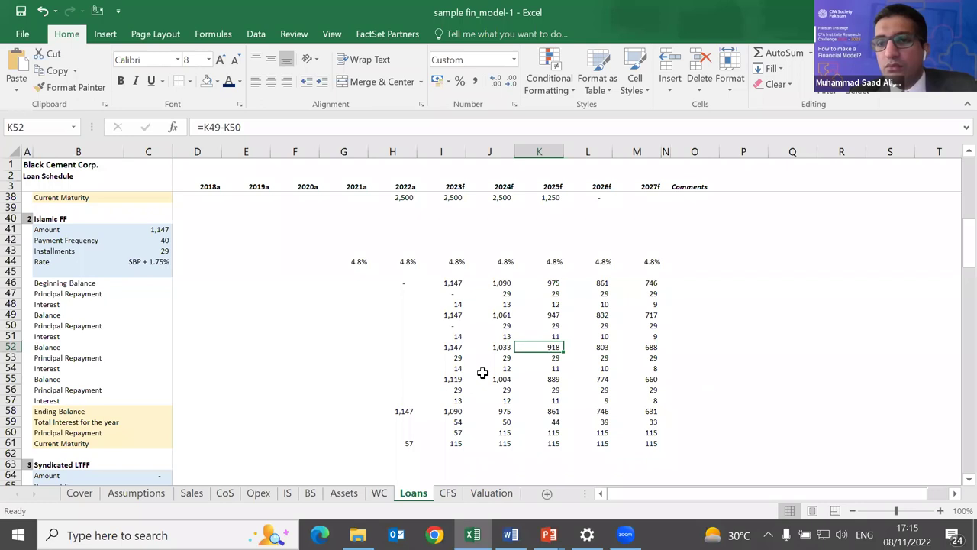
scroll(482, 372, "up", 5)
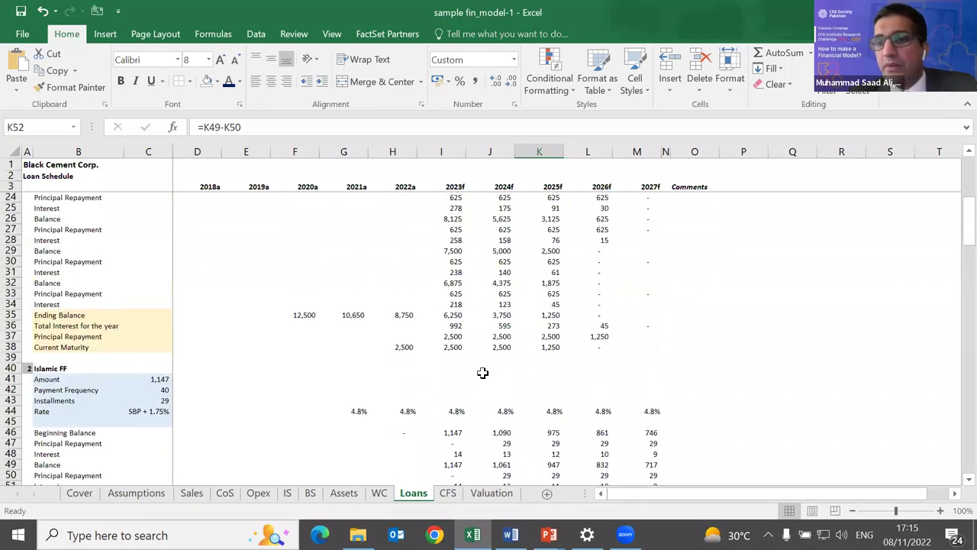
scroll(483, 372, "up", 8)
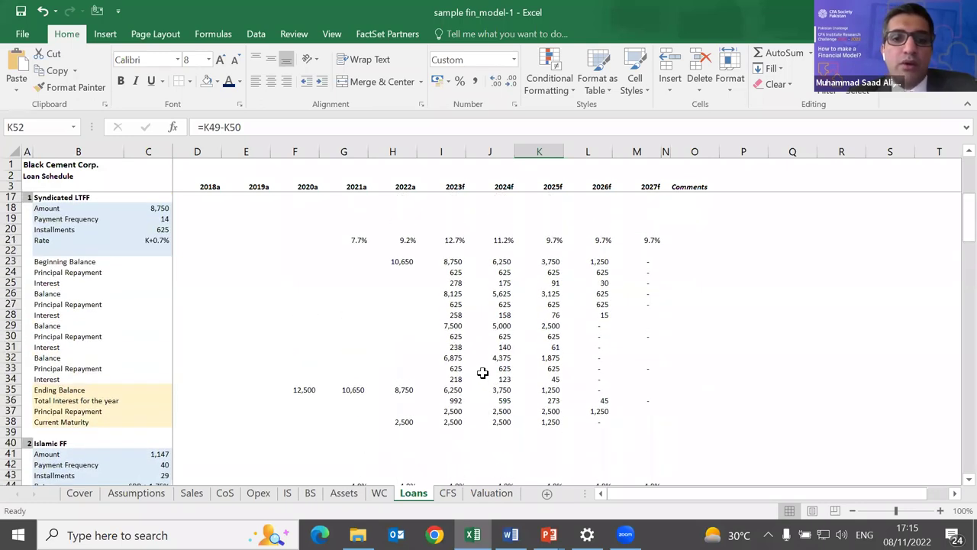
left_click(452, 289)
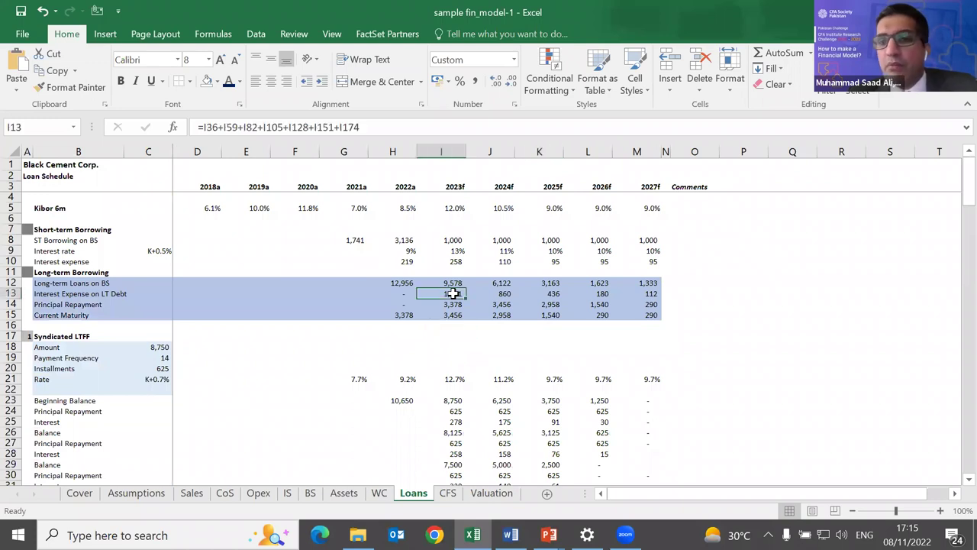
double_click(452, 288)
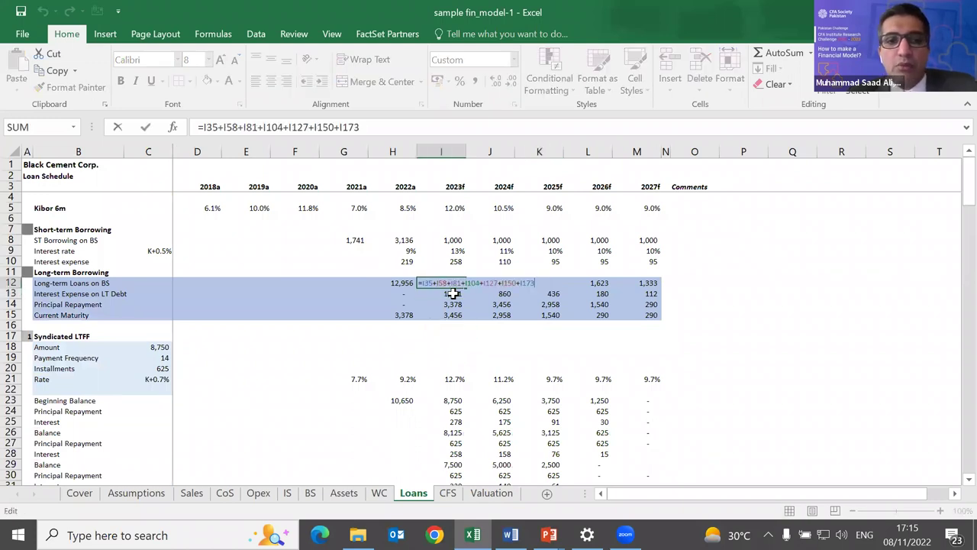
scroll(452, 294, "down", 16)
scroll(452, 293, "down", 12)
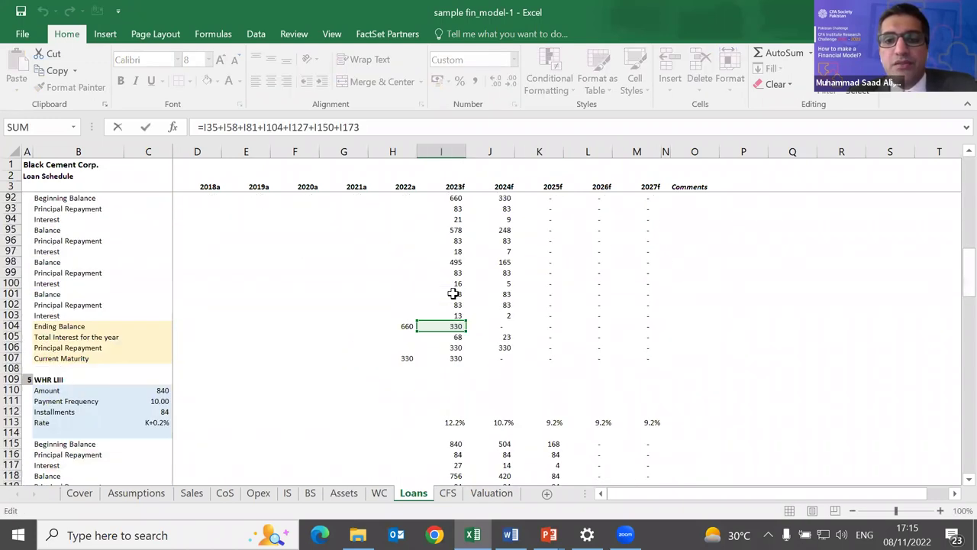
scroll(453, 293, "up", 20)
scroll(452, 293, "up", 12)
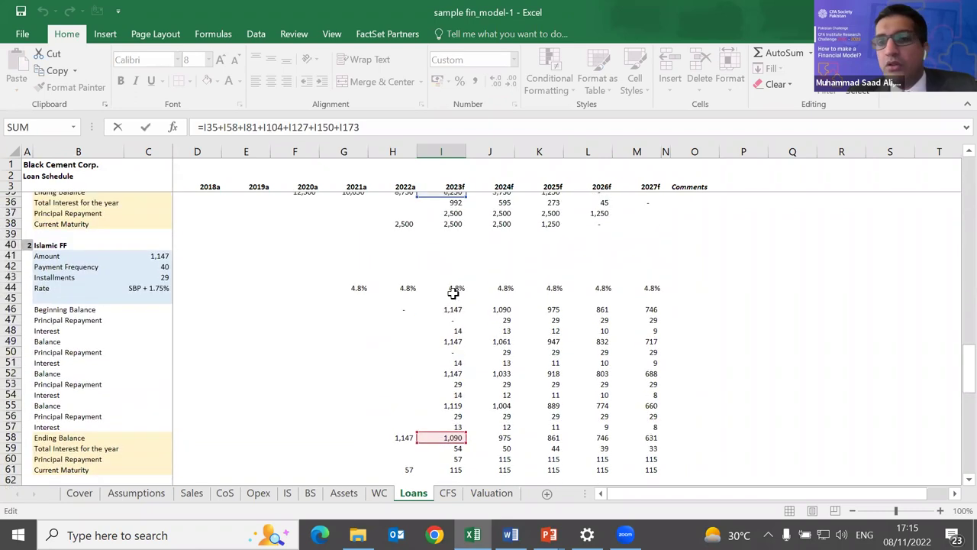
key("Escape")
key("Down")
key("F2")
key("Return")
key("F2")
key("Escape")
key("F2")
key("Return")
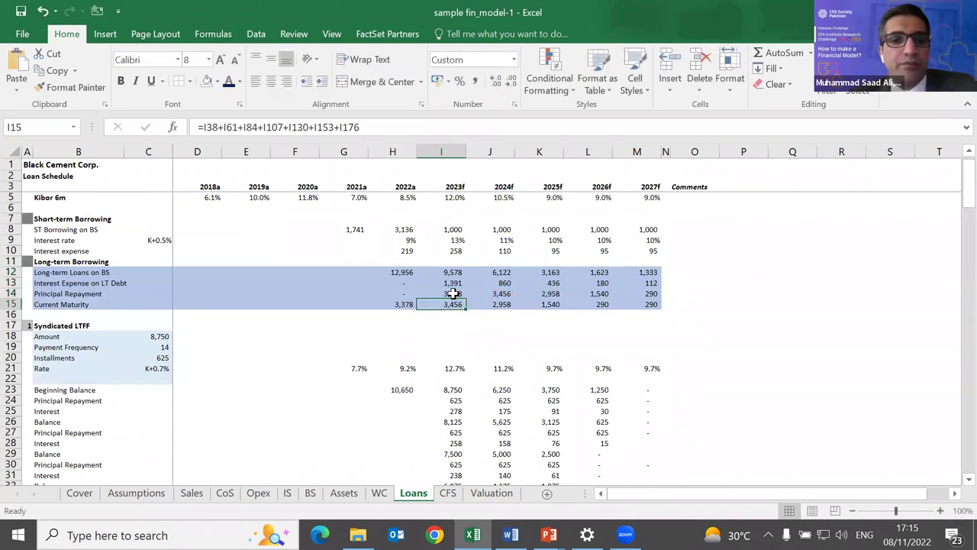
key("Up")
key("Up")
key("Up")
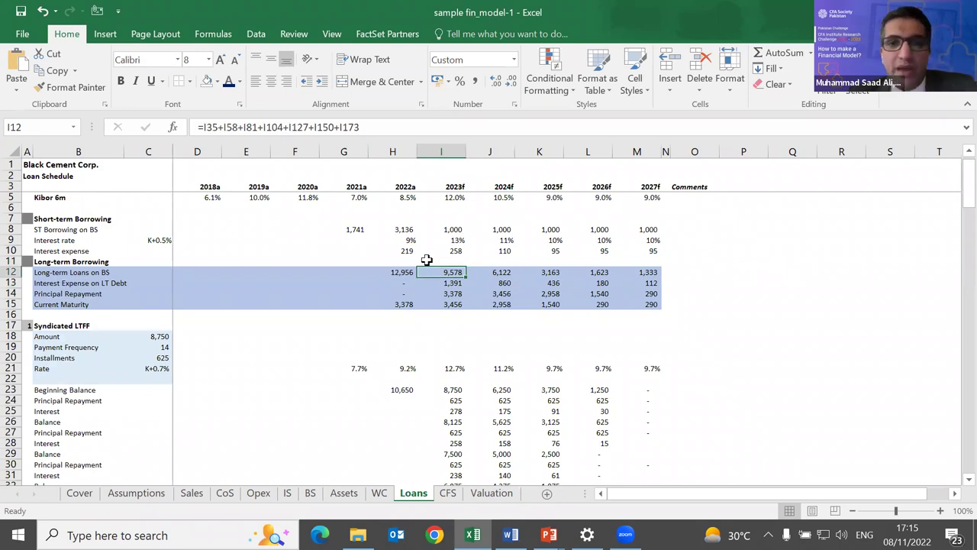
On the Balance Sheet, inspect the 2023 long-term loans (I23) and current portion (I30) Loans links.
key("ctrl+Page_Up")
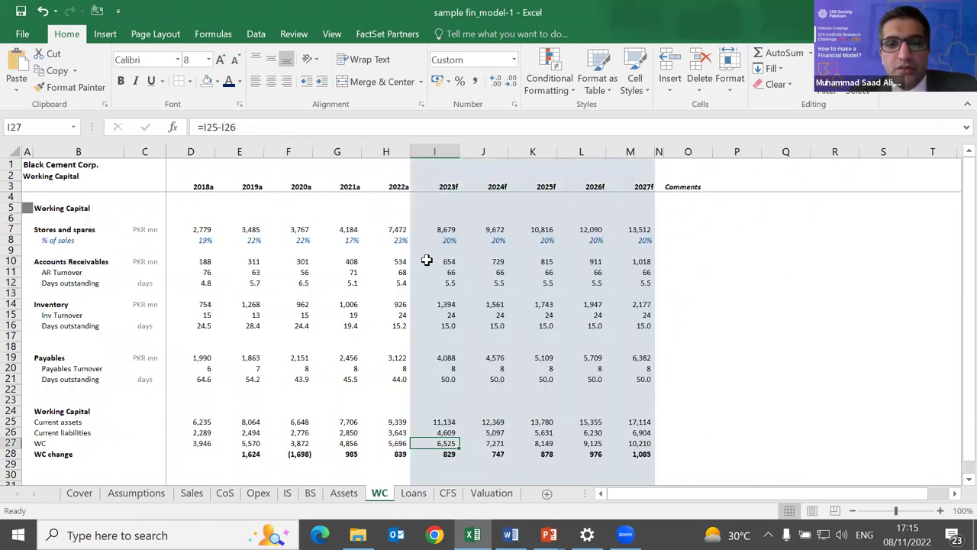
key("ctrl+Page_Up")
key("ctrl+Page_Up")
key("Up")
key("Up")
key("Up")
key("Up")
key("Up")
key("Up")
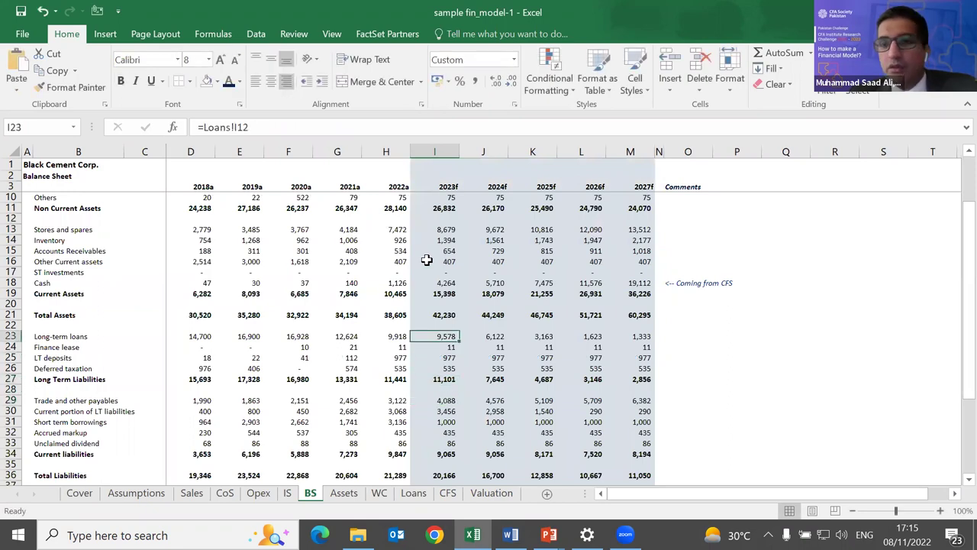
key("F2")
key("Escape")
key("F2")
key("Escape")
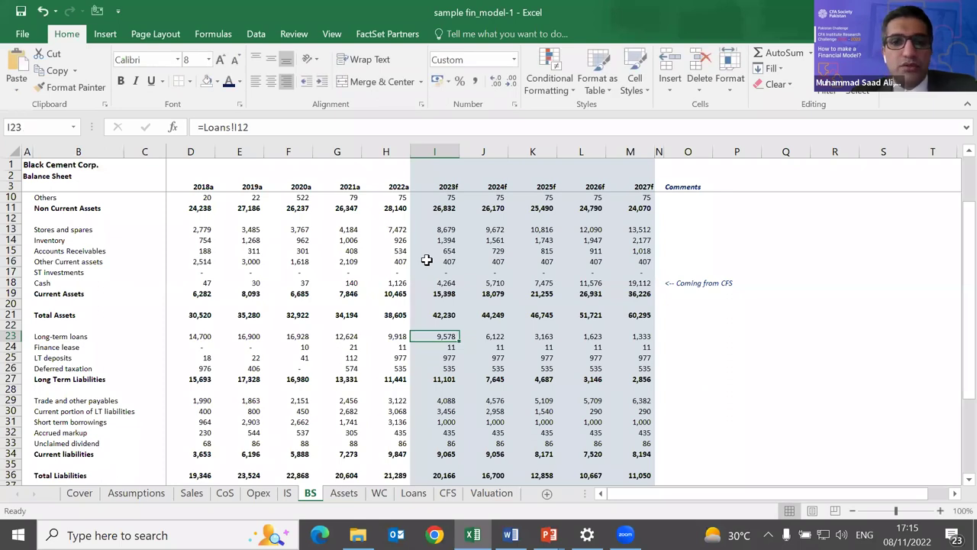
key("Down")
key("Down")
key("Down")
key("Down")
key("Down")
key("Down")
key("Down")
key("F2")
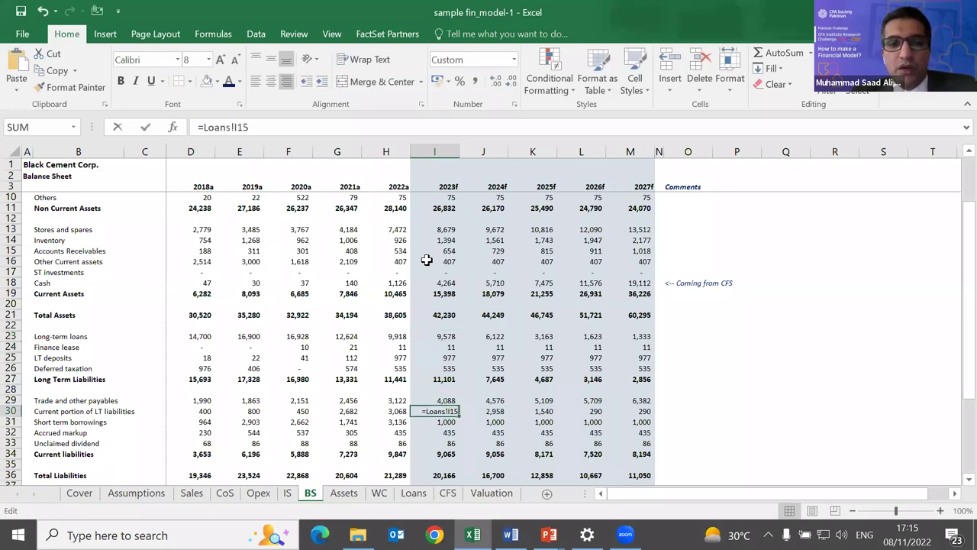
key("Return")
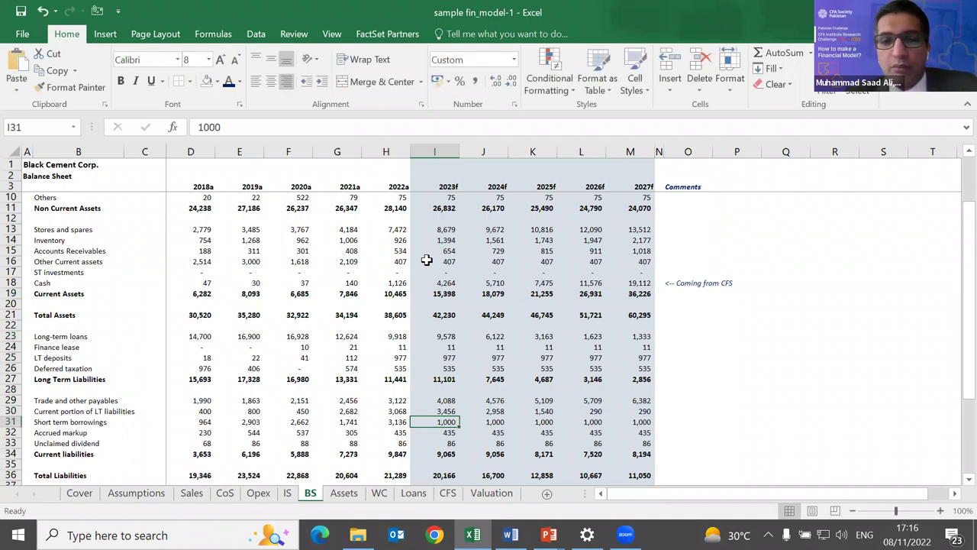
key("Down")
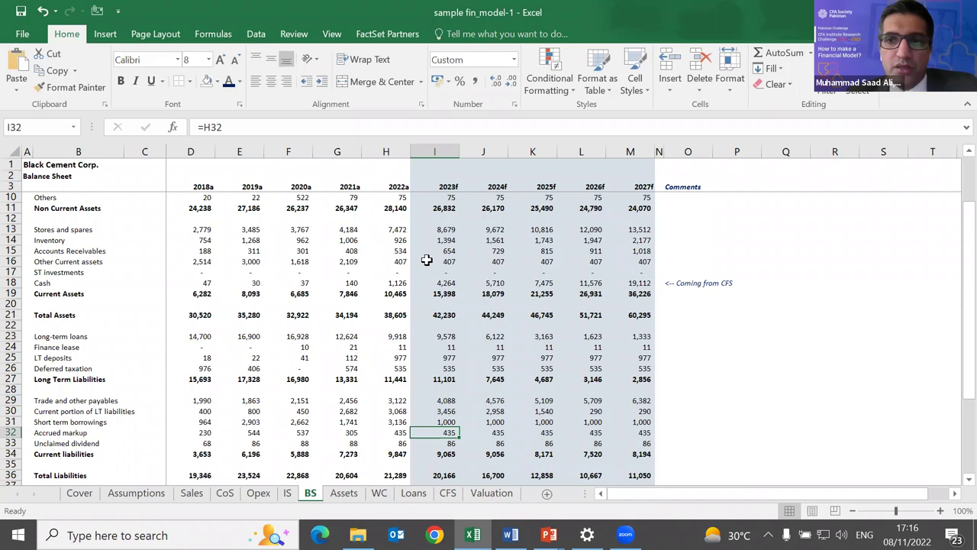
Check the Loans sheet's 2023 LT debt interest expense formula, glance at Assets, and return to the Balance Sheet.
key("ctrl+Page_Down")
key("ctrl+Page_Down")
key("ctrl+Page_Down")
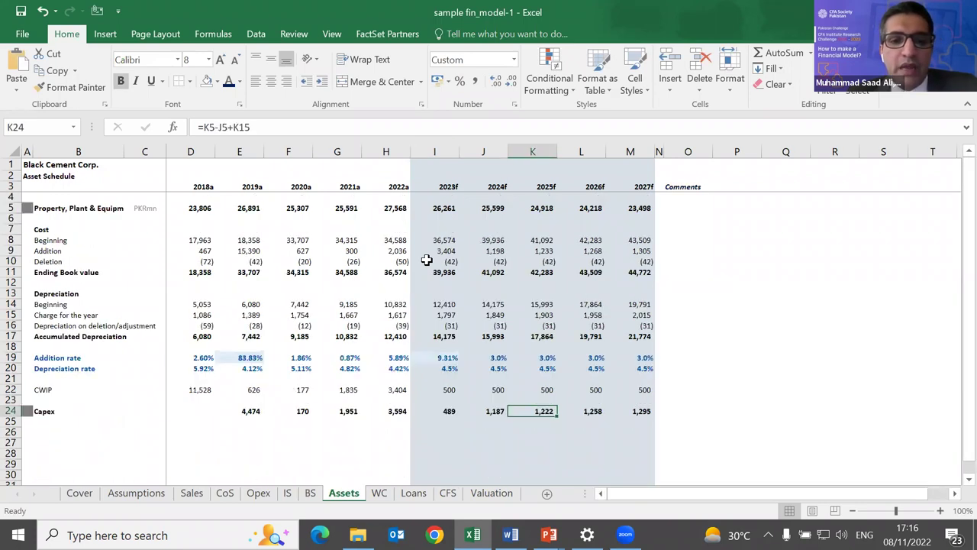
key("Down")
key("F2")
key("Escape")
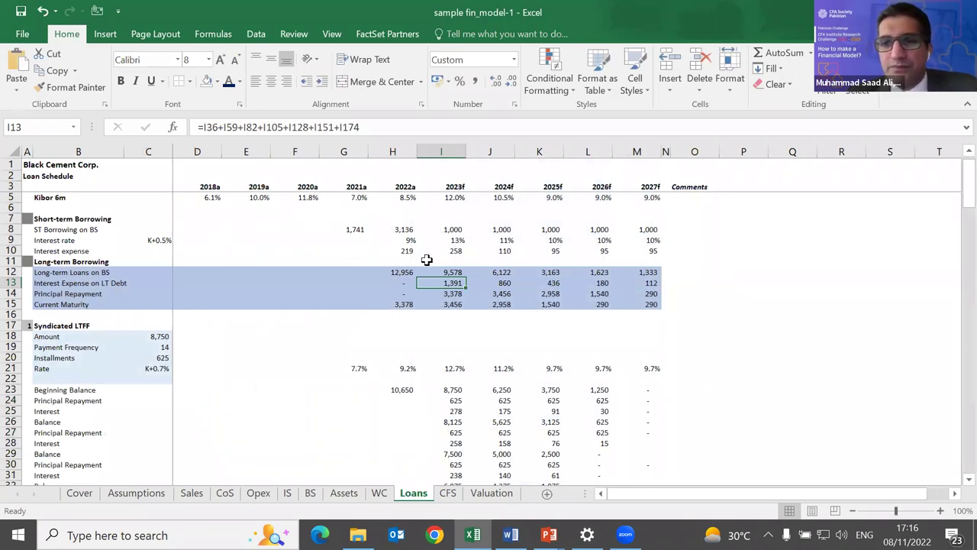
key("ctrl+Page_Up")
key("ctrl+Page_Up")
key("ctrl+Page_Up")
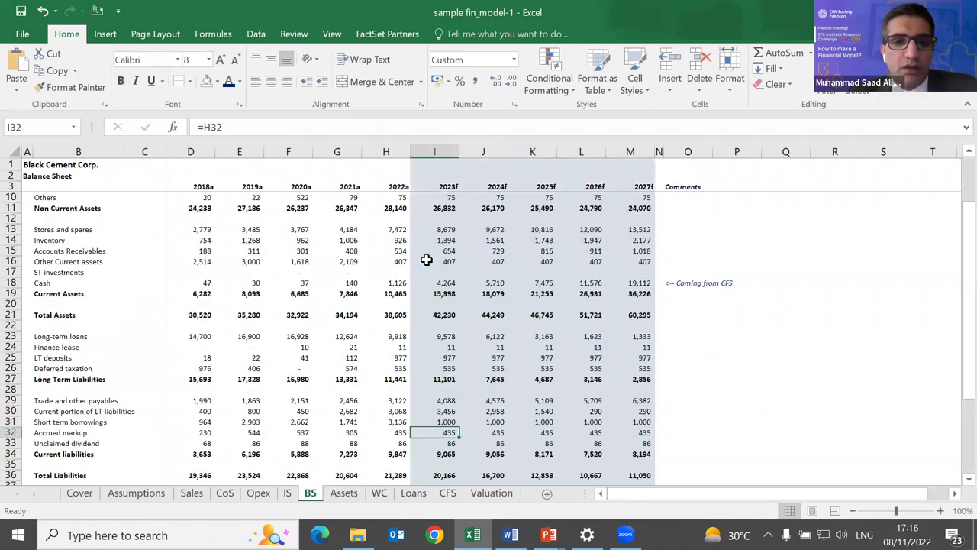
key("Down")
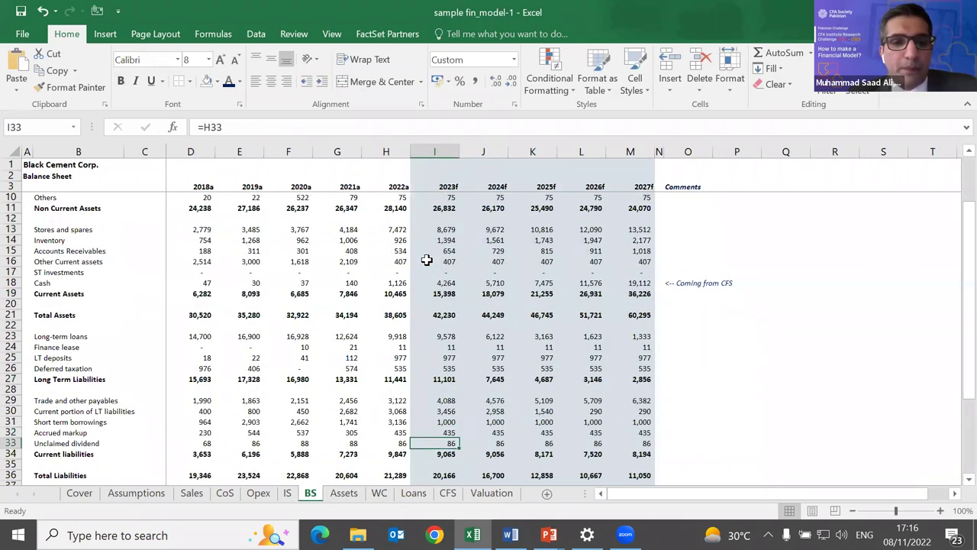
key("ctrl+Page_Down")
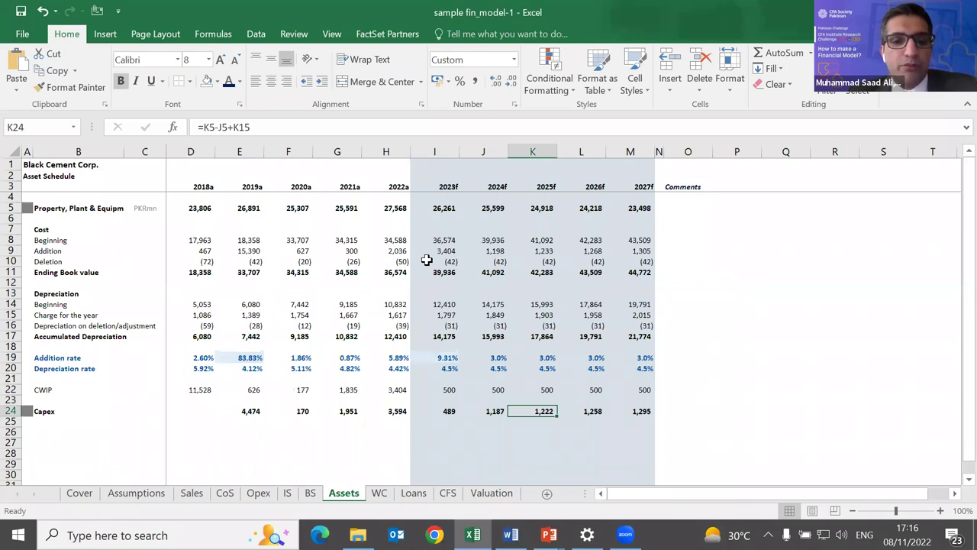
key("ctrl+Page_Up")
key("Down")
key("Down")
key("Down")
key("Down")
key("Down")
key("Down")
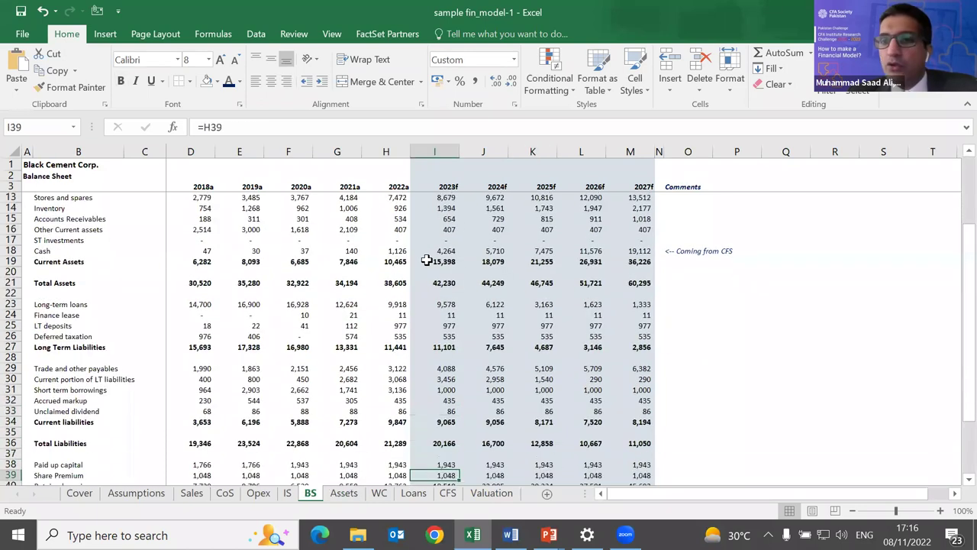
key("Down")
key("Down")
key("Down")
key("Down")
key("Down")
key("Down")
key("Down")
key("Up")
key("Up")
key("Up")
key("Up")
key("Up")
key("Up")
key("Up")
key("Up")
key("Up")
key("Up")
key("Up")
key("Up")
key("Up")
key("Up")
key("Up")
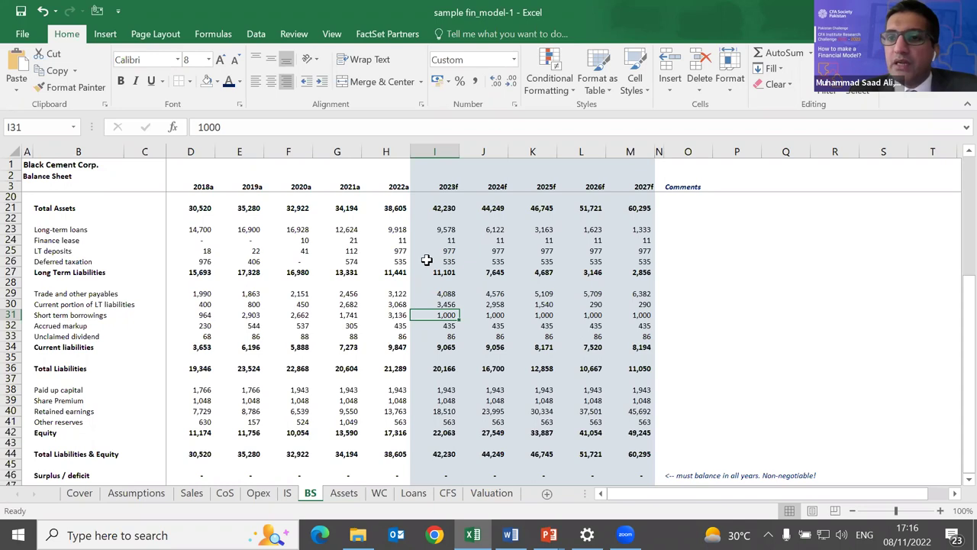
key("Down")
key("Down")
key("Down")
key("Down")
key("Down")
key("Down")
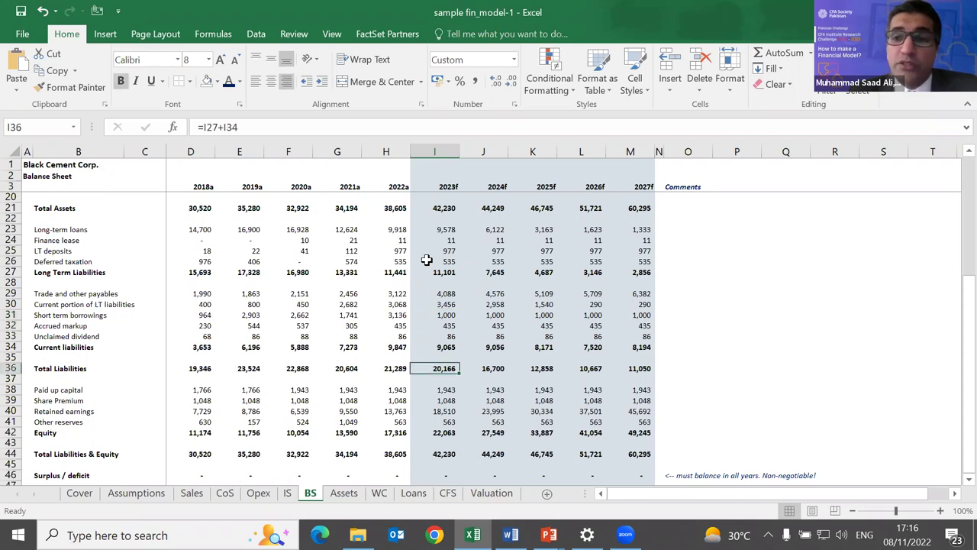
key("Down")
key("Down")
key("Down")
key("Down")
key("Down")
key("Down")
key("Up")
key("Up")
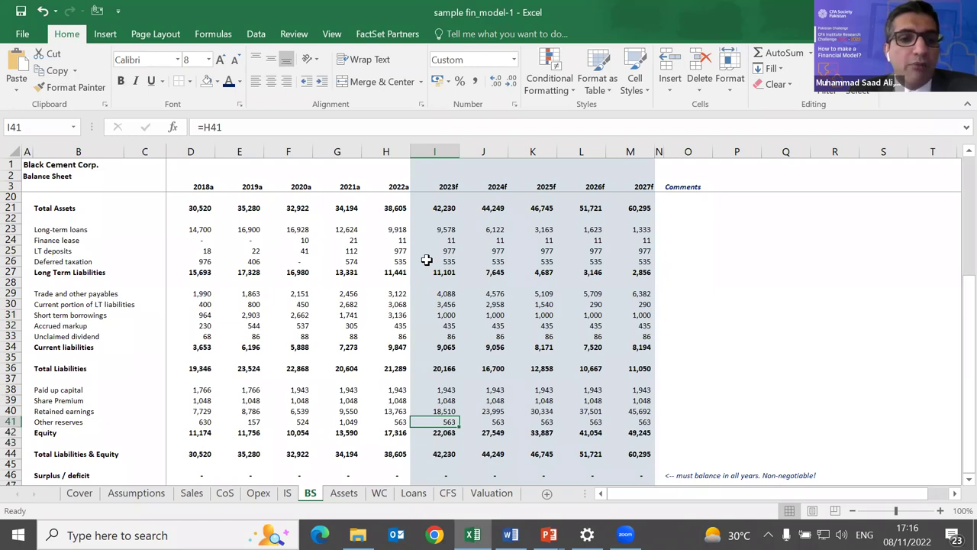
key("Up")
key("Left")
key("Right")
key("Up")
key("Up")
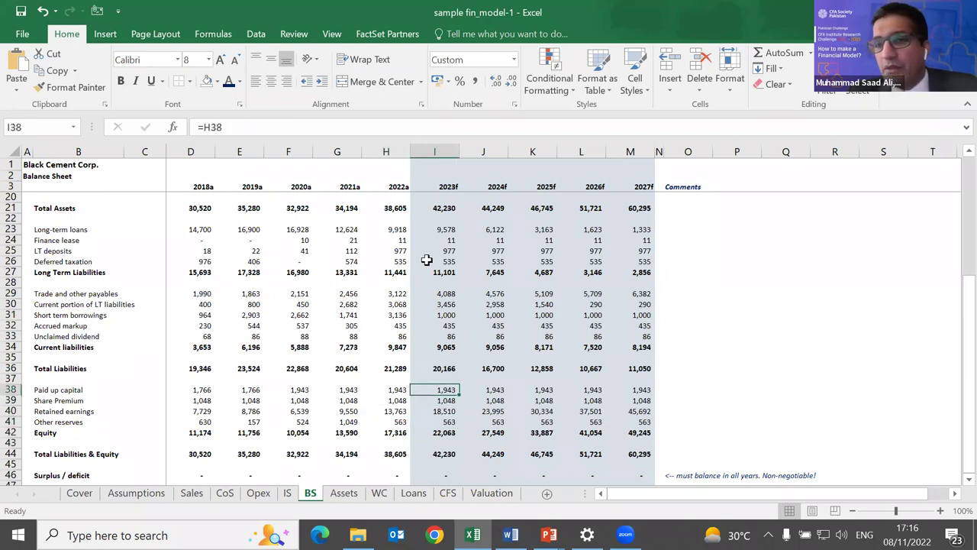
key("Down")
key("Down")
key("Up")
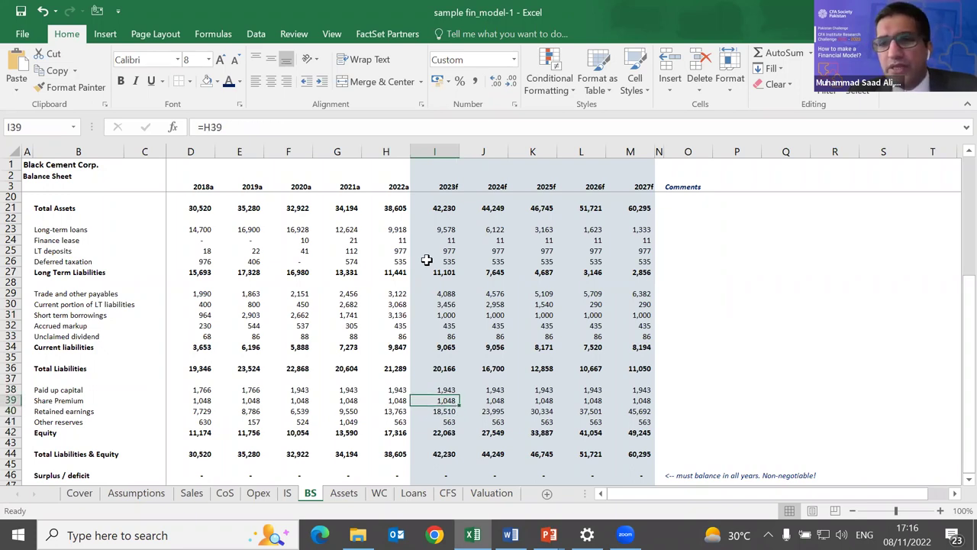
key("Up")
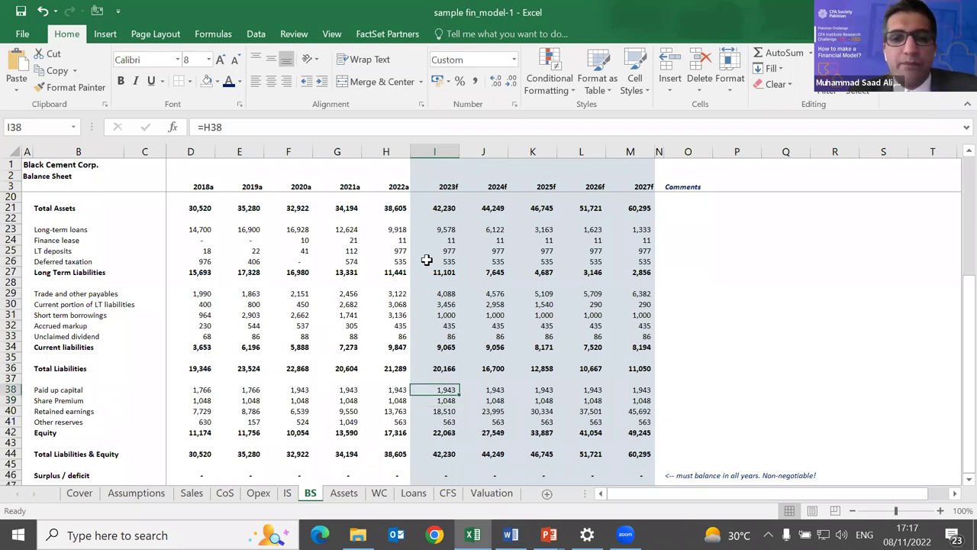
key("Down")
key("Down")
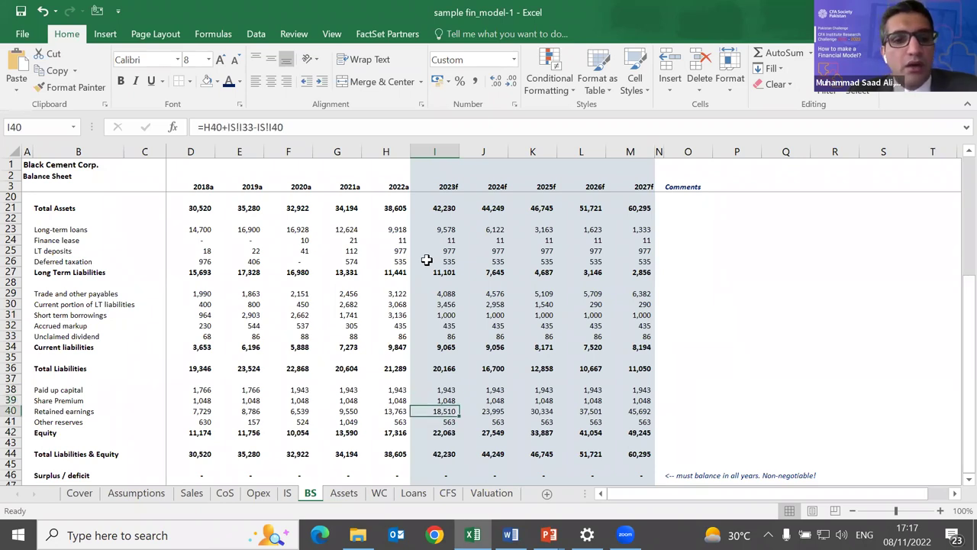
key("F2")
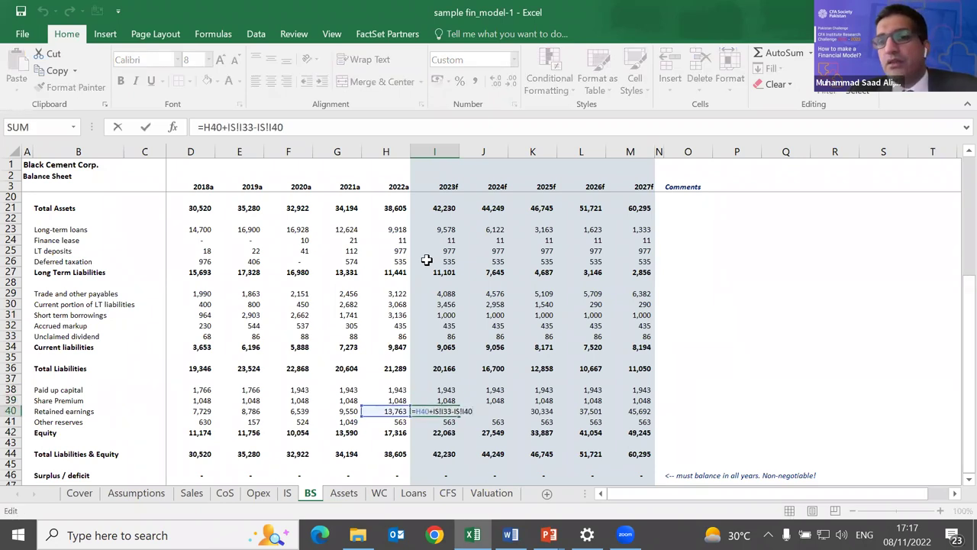
key("Escape")
key("F2")
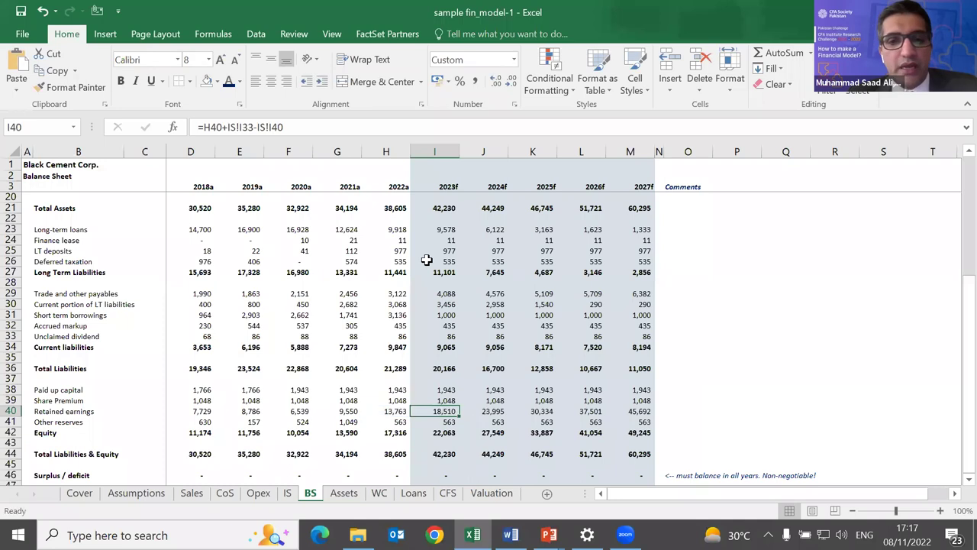
key("Escape")
key("F2")
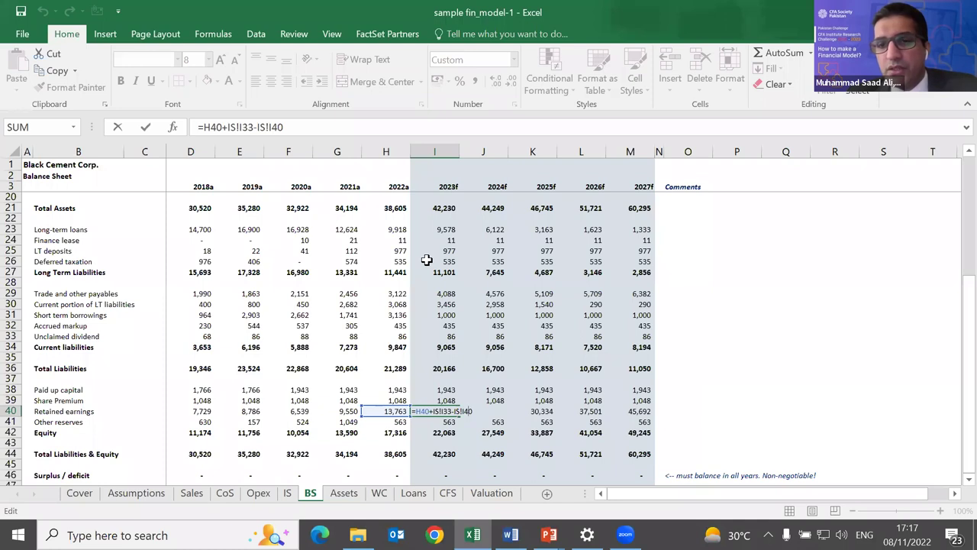
key("Escape")
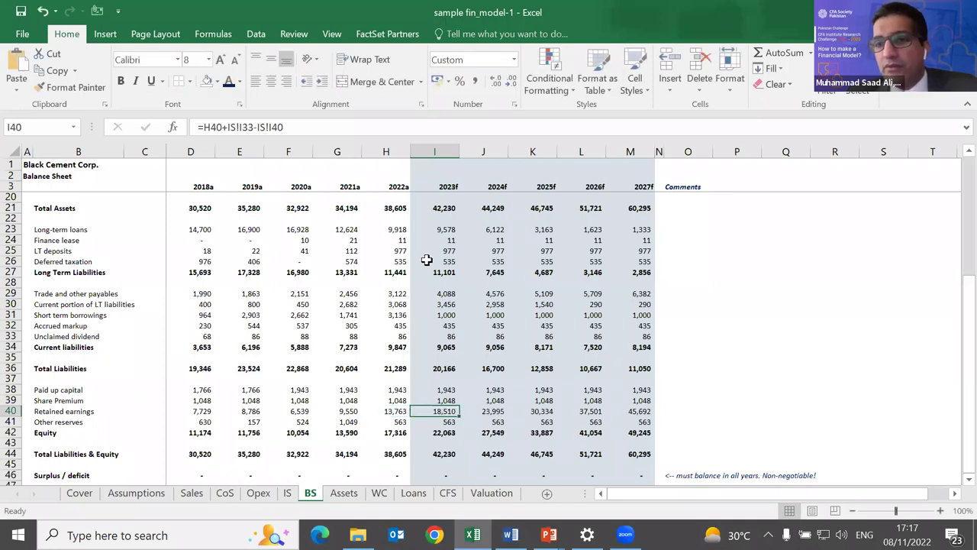
key("Right")
key("Right")
key("Right")
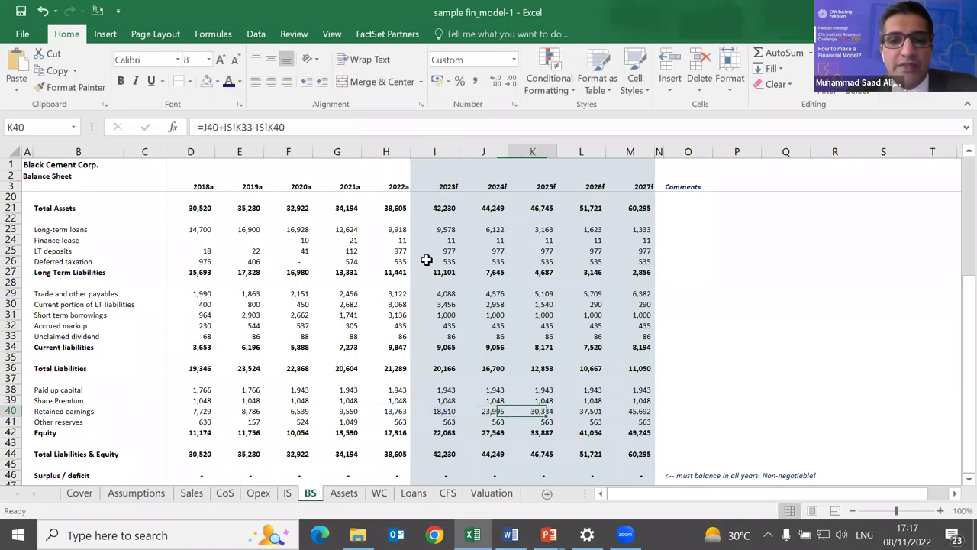
key("Right")
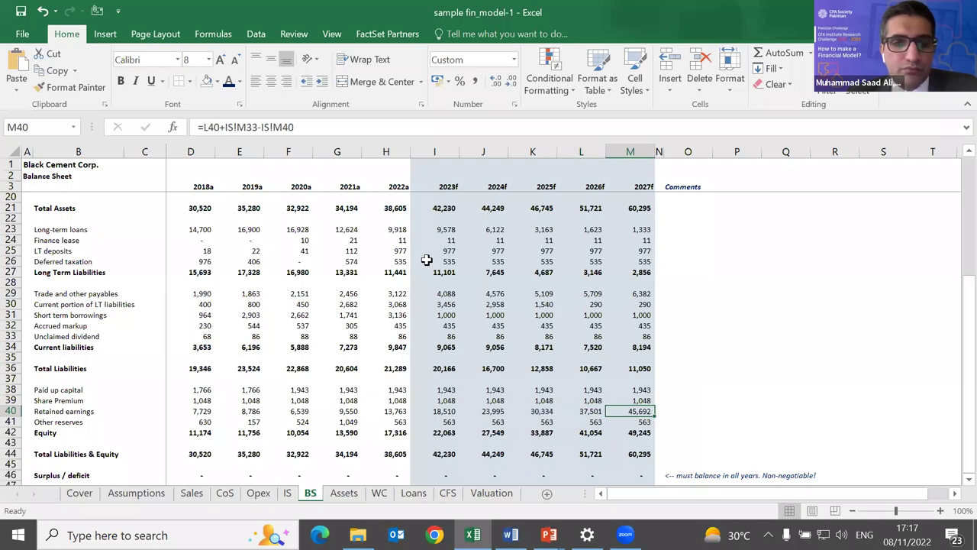
key("Left")
key("Left")
key("Left")
key("Left")
Trace the Balance Sheet Cash row I18 (=CFS!I25) across forecast years, then go to the CFS sheet.
scroll(427, 260, "up", 4)
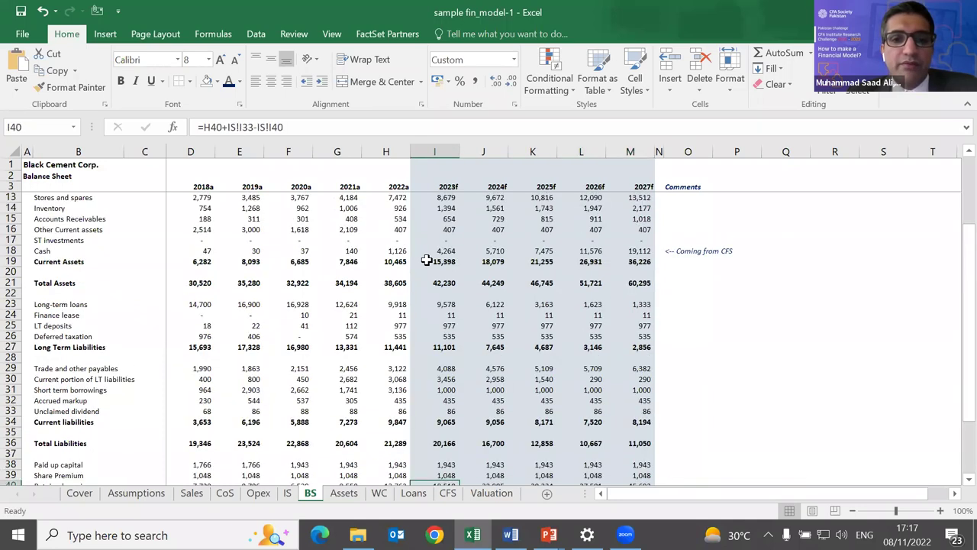
left_click(442, 295)
key("Down")
key("Down")
key("Down")
key("Down")
key("Down")
key("Down")
key("Down")
key("Down")
key("Down")
key("Down")
key("Down")
key("Down")
key("Down")
key("Down")
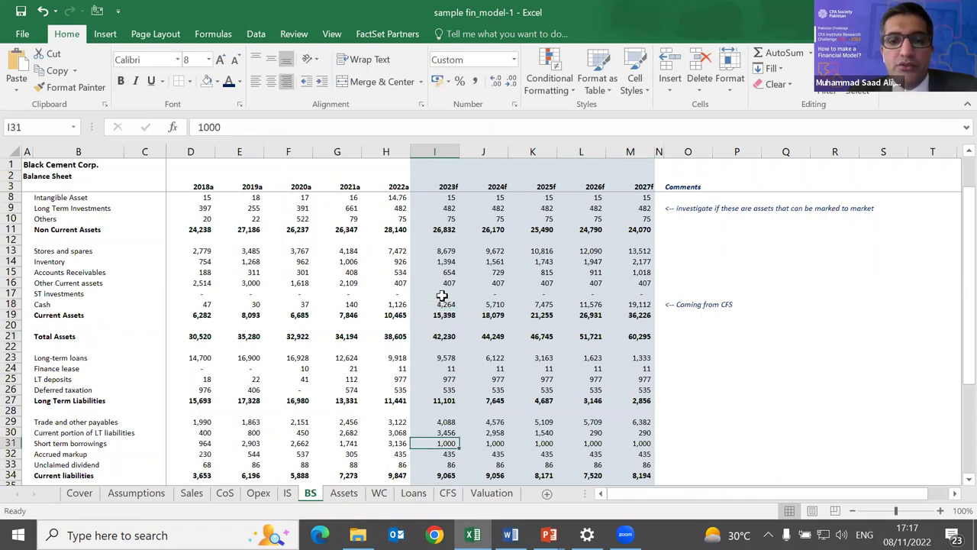
key("Up")
key("Up")
key("Up")
key("Up")
key("Up")
key("Up")
key("Up")
key("Up")
key("Up")
key("Up")
key("Up")
key("Up")
key("Up")
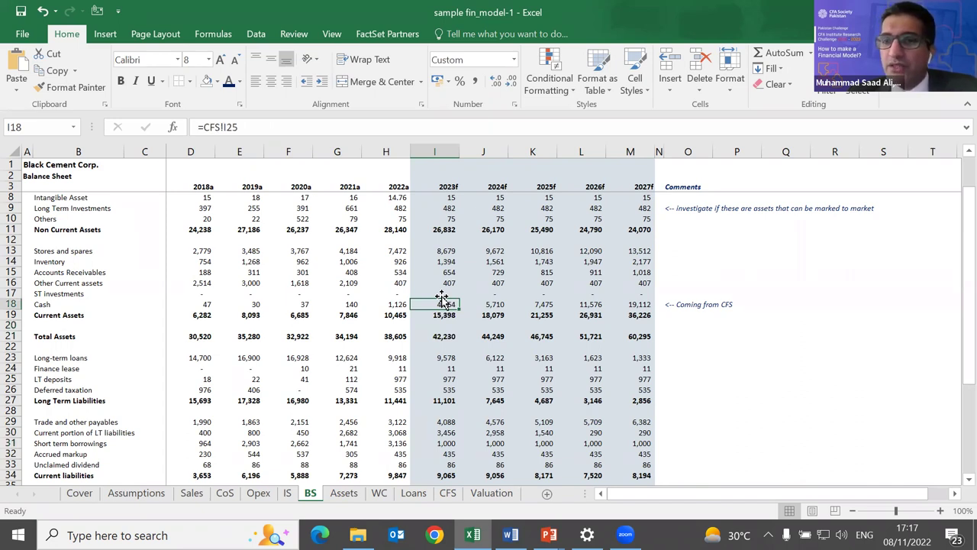
key("Right")
key("Right")
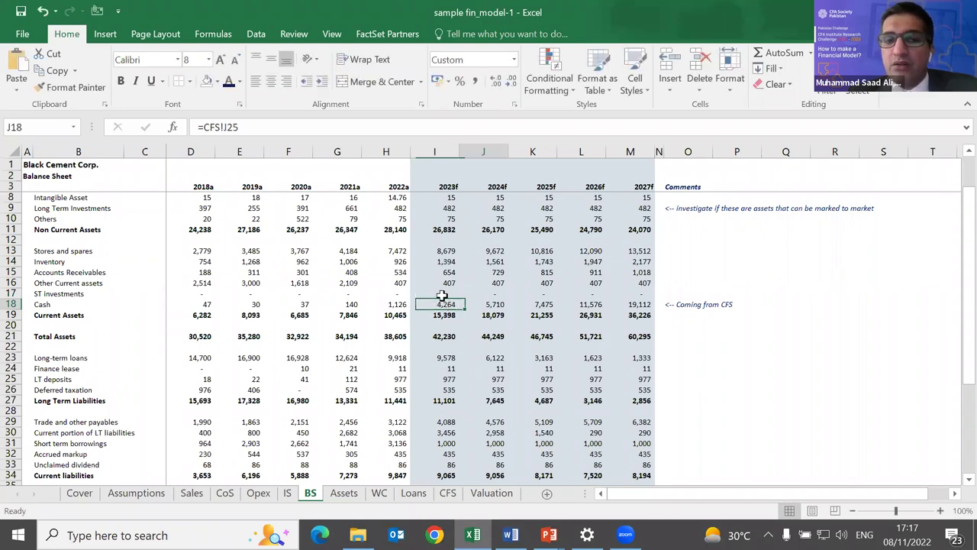
left_click(443, 303)
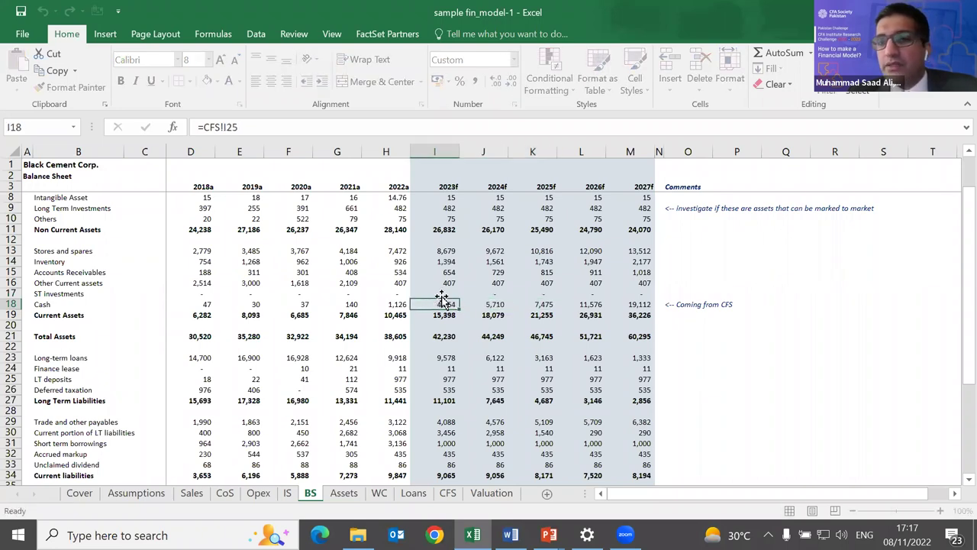
key("Right")
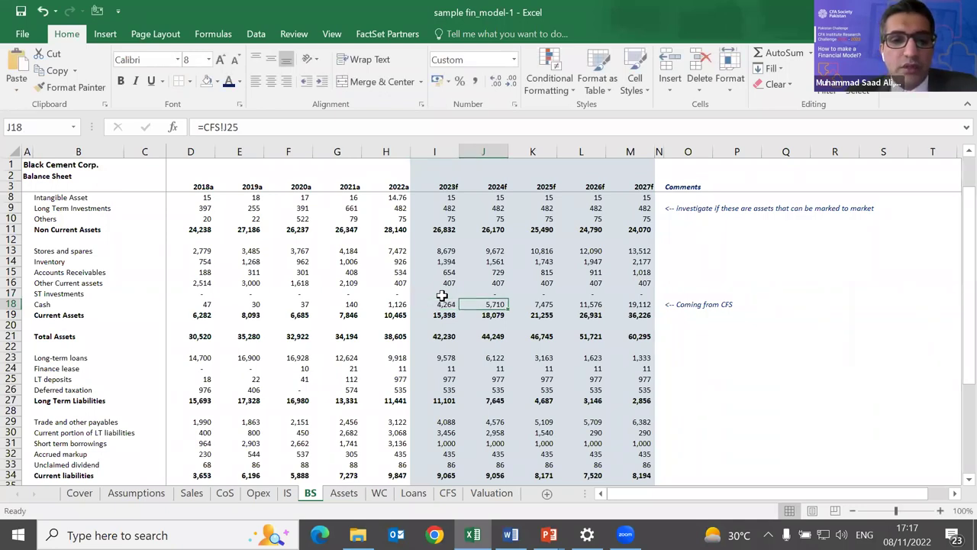
key("ctrl+Page_Down")
key("ctrl+Page_Down")
key("ctrl+Page_Down")
key("ctrl+Page_Down")
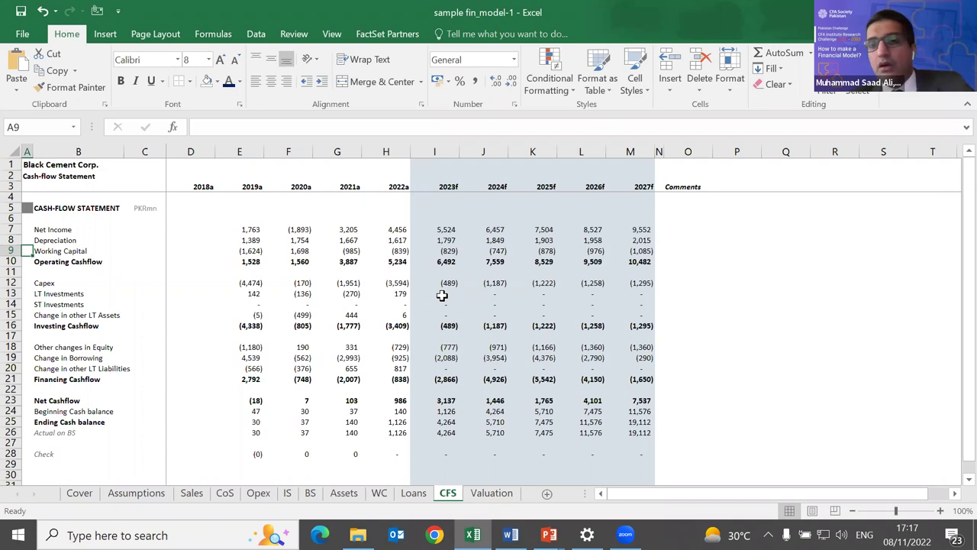
Inspect the CFS 2023f Net Income and Depreciation formulas, selecting their 2023f–2026f forecasts.
key("Up")
key("Up")
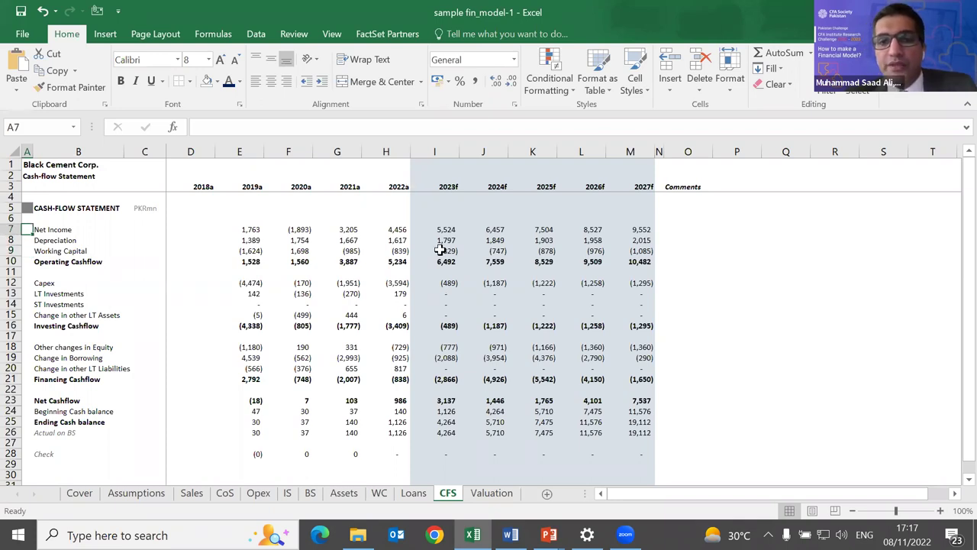
left_click(440, 230)
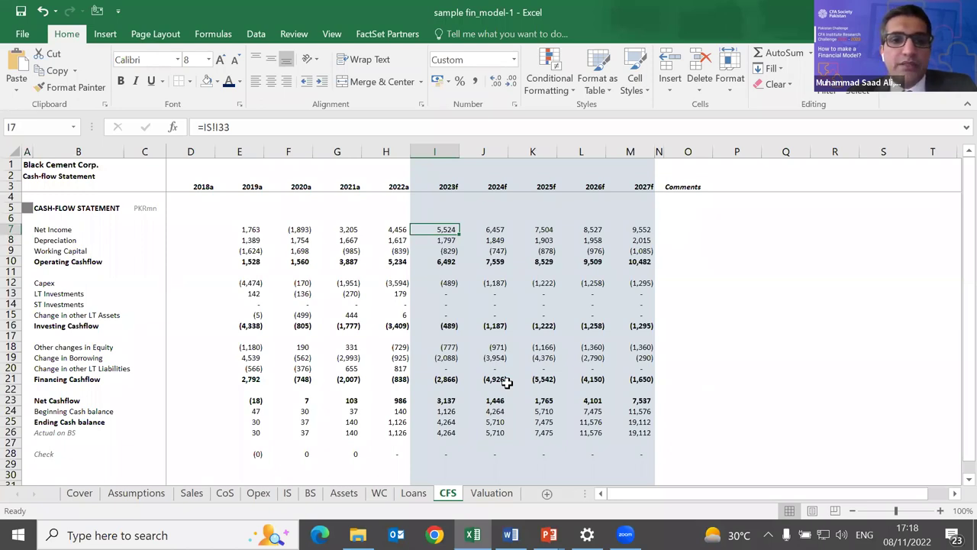
key("shift+Right")
key("shift+Right")
key("shift+Right")
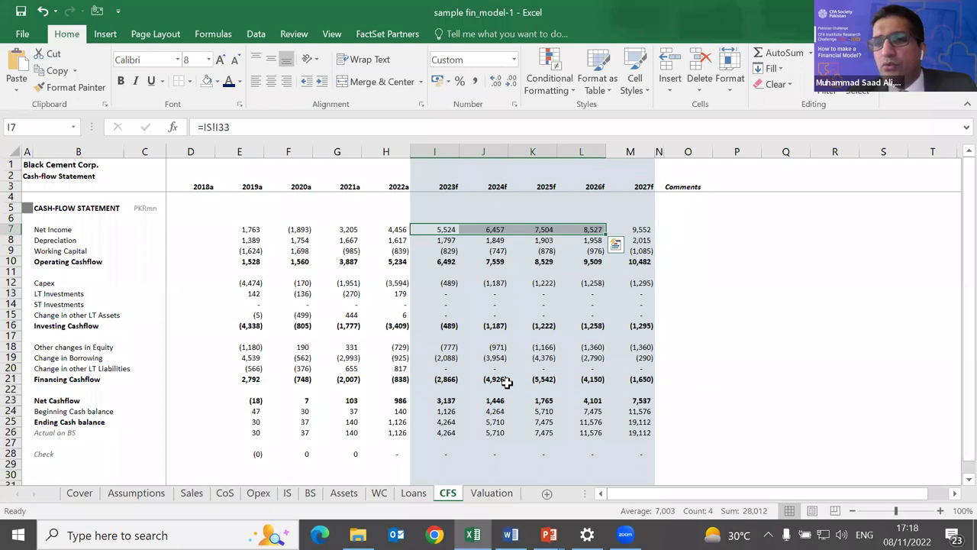
key("Down")
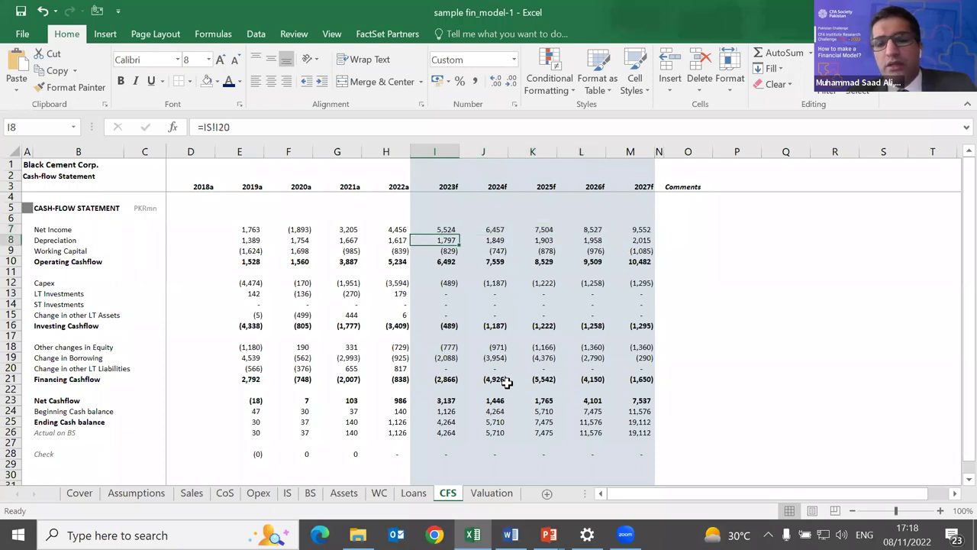
key("Down")
key("Down")
key("Up")
key("Up")
key("Up")
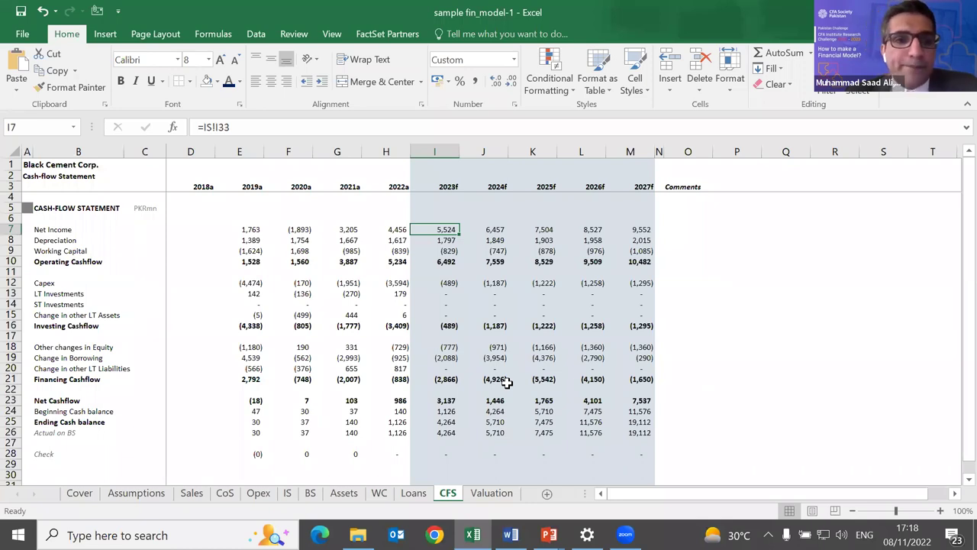
key("shift+Down")
key("shift+Right")
key("shift+Right")
key("shift+Right")
key("shift+Right")
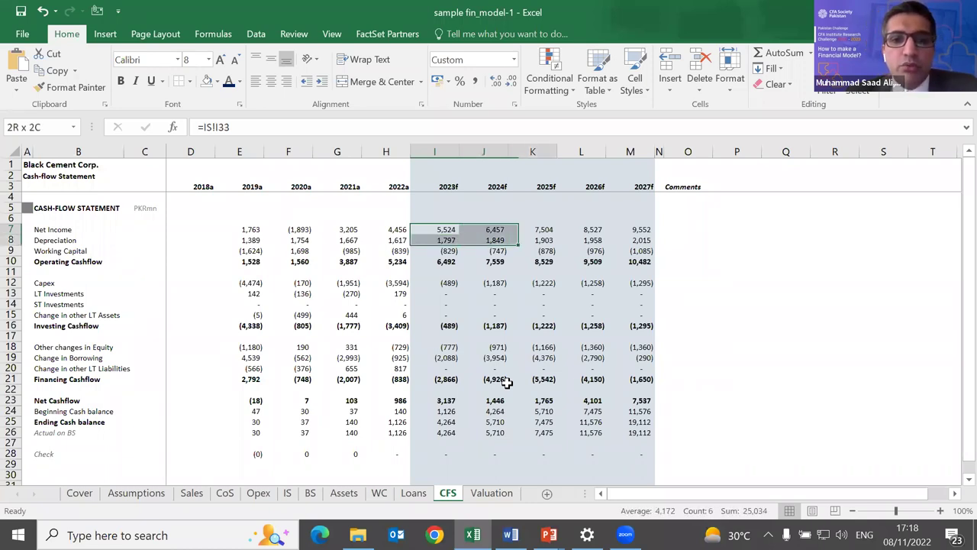
key("shift+Left")
key("shift+Left")
key("shift+Left")
key("shift+Left")
key("shift+Up")
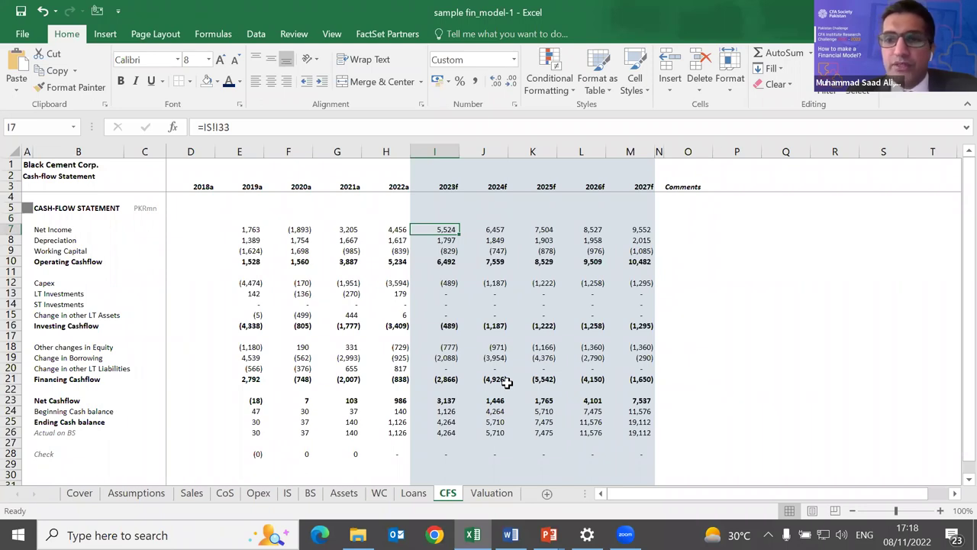
Check the 2023f Net Income and Depreciation links to IS and Working Capital link to WC.
key("Right")
key("Right")
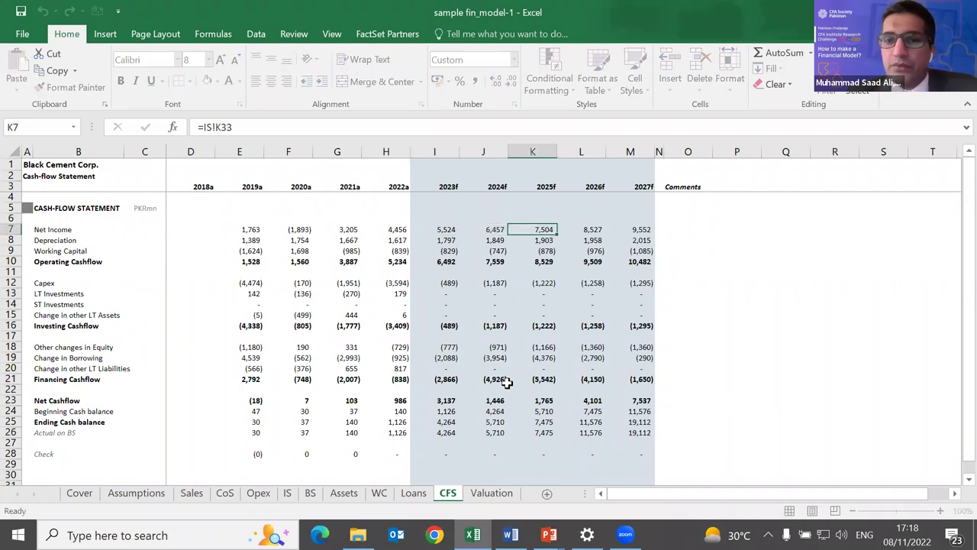
key("Right")
key("Left")
key("Left")
key("Left")
key("Down")
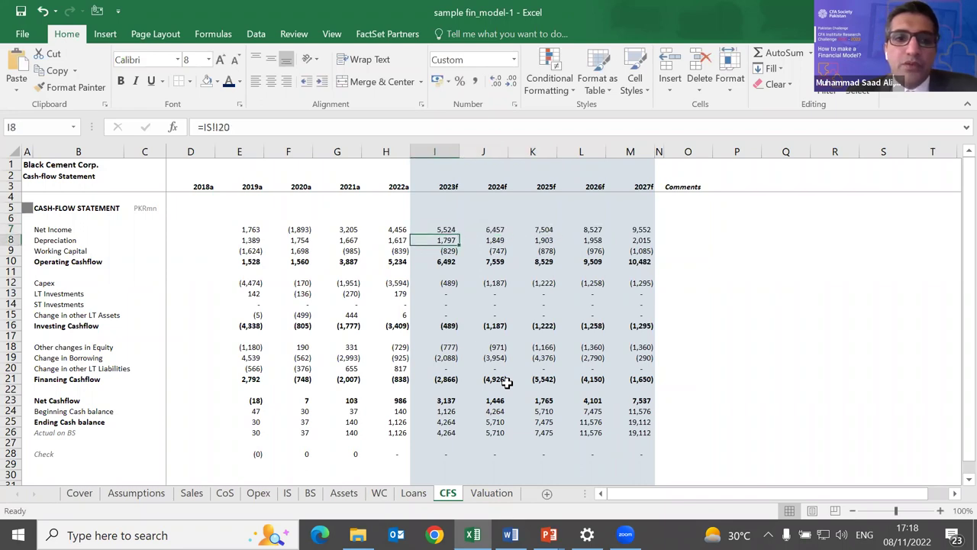
key("Up")
key("Down")
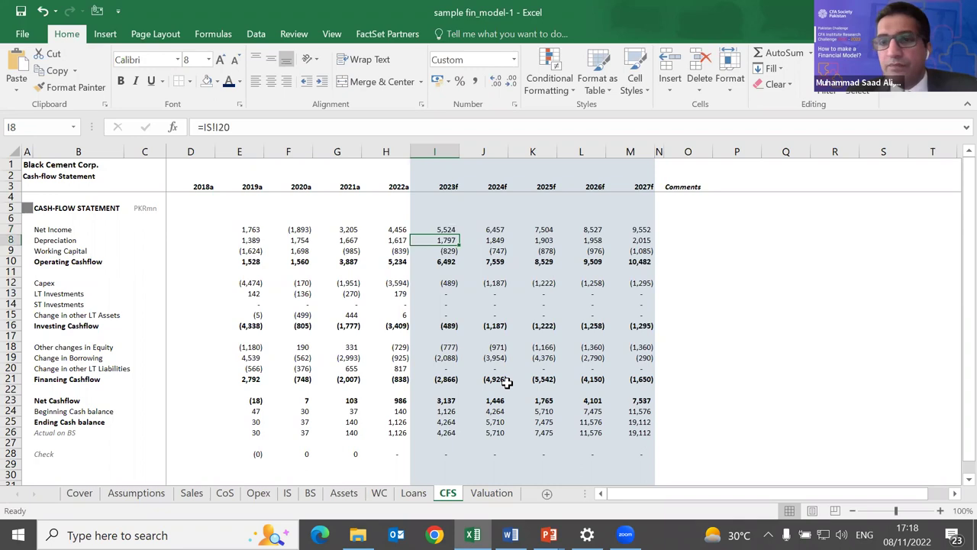
key("Down")
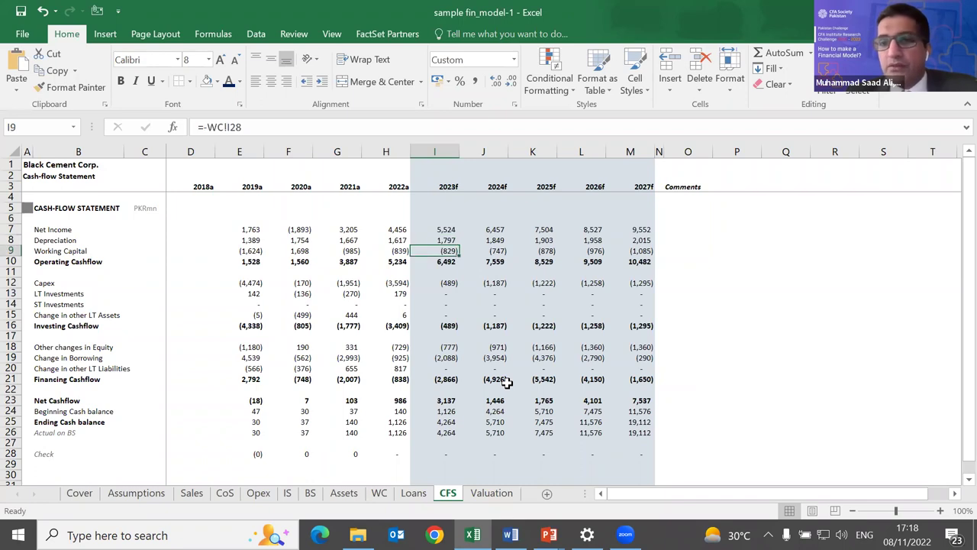
Select the forecast cash-flow block down to Actual on BS, then return to the BS sheet top.
key("ctrl+shift+Right")
key("shift+Down")
key("shift+Down")
key("shift+Down")
key("shift+Down")
key("shift+Down")
key("shift+Down")
key("shift+Down")
key("shift+Down")
key("shift+Down")
key("shift+Down")
key("shift+Down")
key("shift+Down")
key("shift+Down")
key("shift+Down")
key("shift+Down")
key("shift+Down")
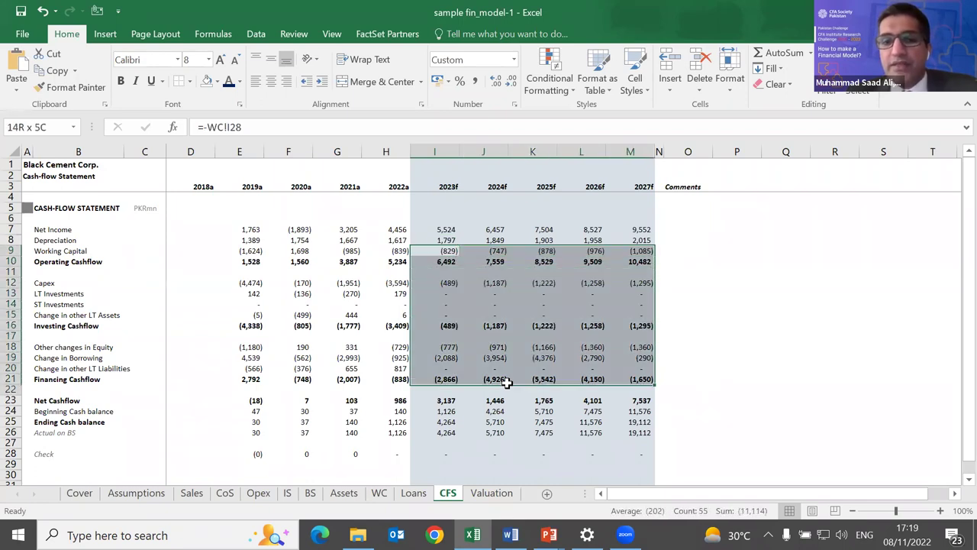
key("shift+Down")
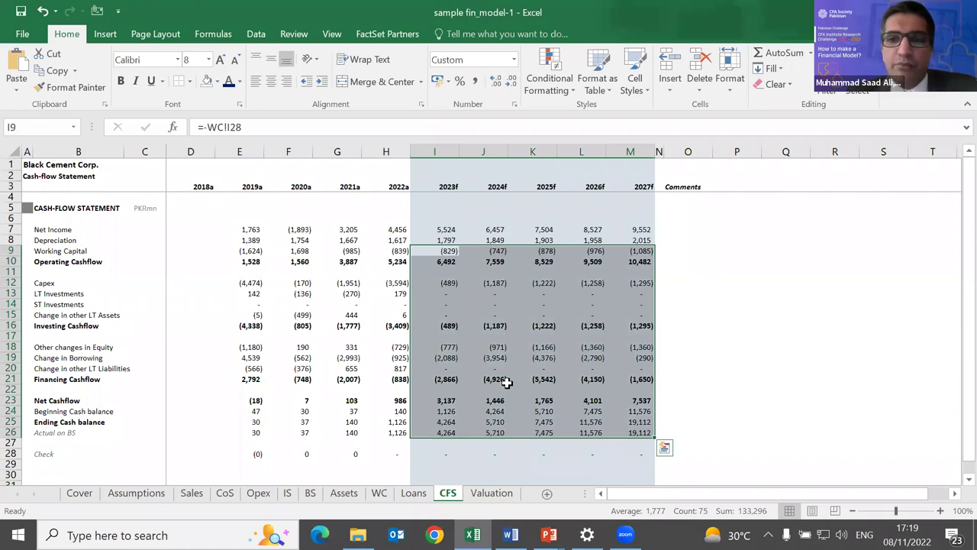
key("Up")
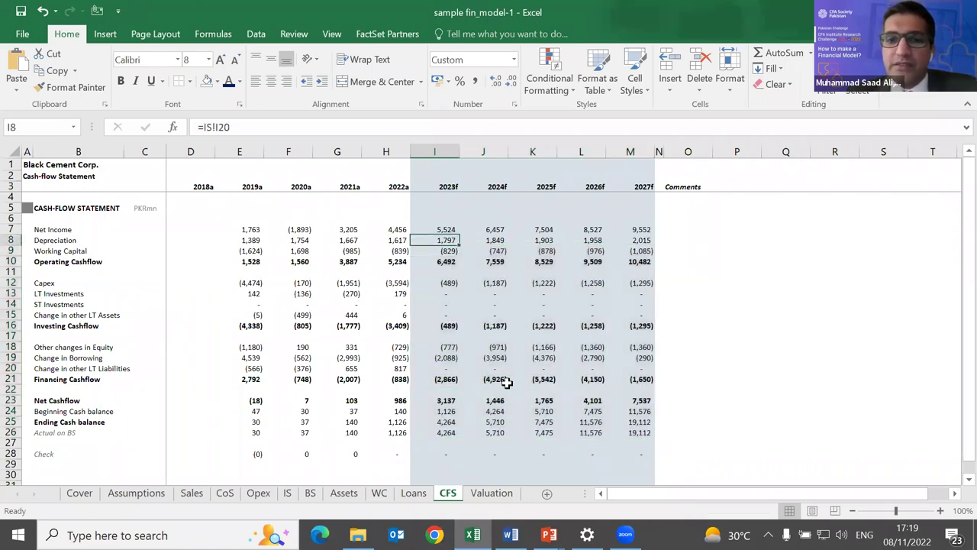
key("Down")
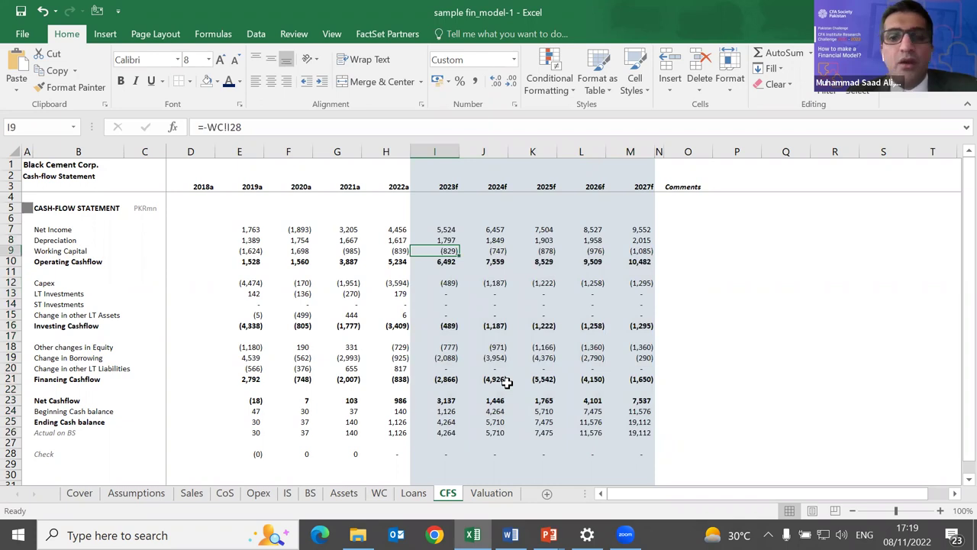
key("ctrl+Page_Up")
key("ctrl+Page_Up")
key("ctrl+Page_Up")
key("ctrl+Page_Up")
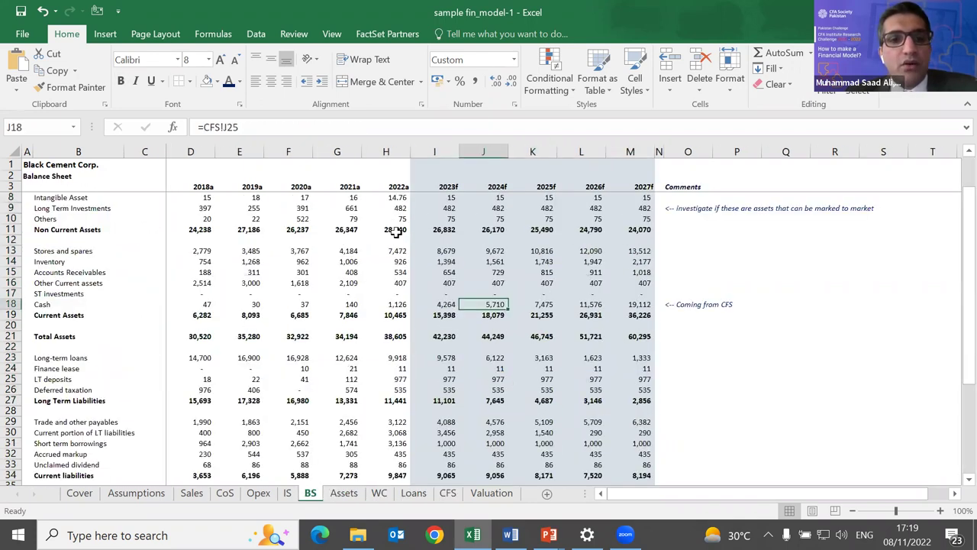
scroll(424, 241, "up", 2)
left_click(106, 226)
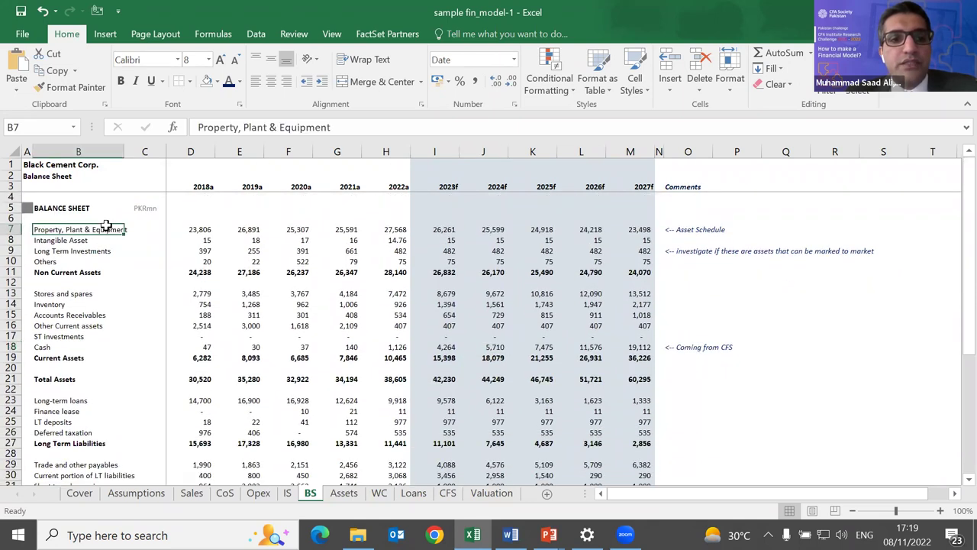
key("shift+Down")
key("shift+Down")
key("shift+Down")
key("shift+Down")
key("shift+Down")
key("shift+Down")
key("shift+Down")
key("shift+Down")
key("shift+Down")
key("shift+Down")
key("shift+Down")
key("shift+Down")
key("shift+Down")
key("shift+Down")
key("shift+Down")
key("shift+Down")
key("shift+Down")
key("shift+Down")
key("shift+Down")
key("shift+Down")
key("shift+Down")
key("shift+Down")
key("shift+Down")
key("shift+Down")
key("shift+Down")
key("shift+Down")
key("shift+Down")
key("shift+Down")
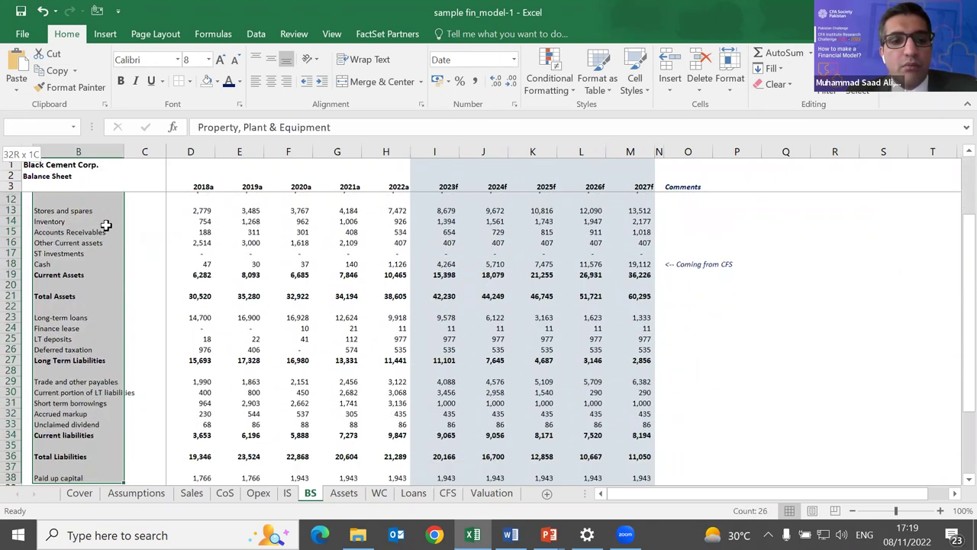
key("shift+Up")
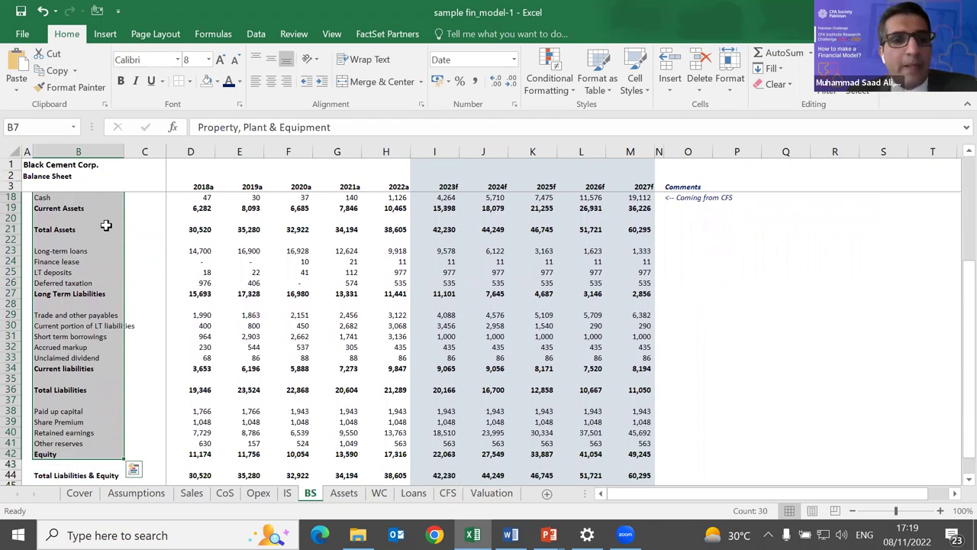
scroll(107, 226, "up", 4)
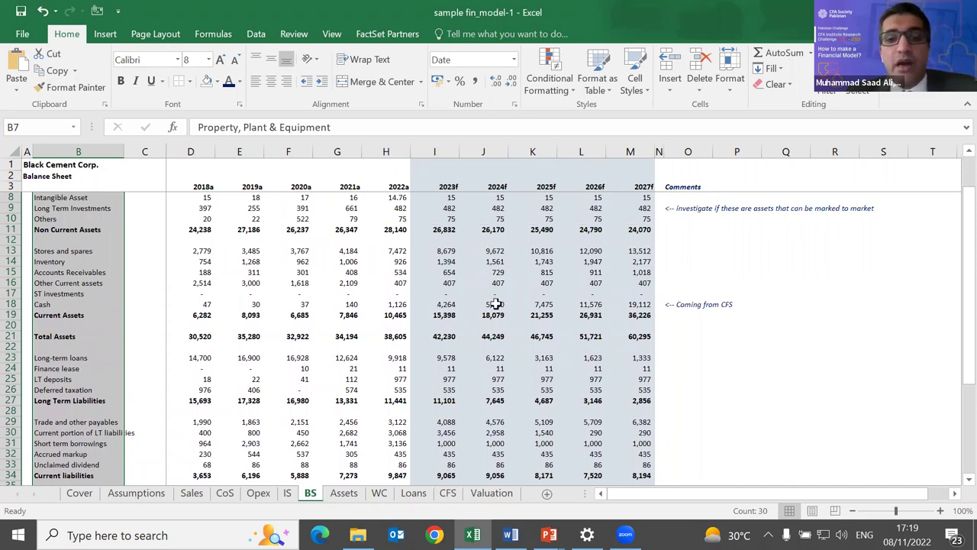
left_click(452, 303)
scroll(451, 298, "down", 8)
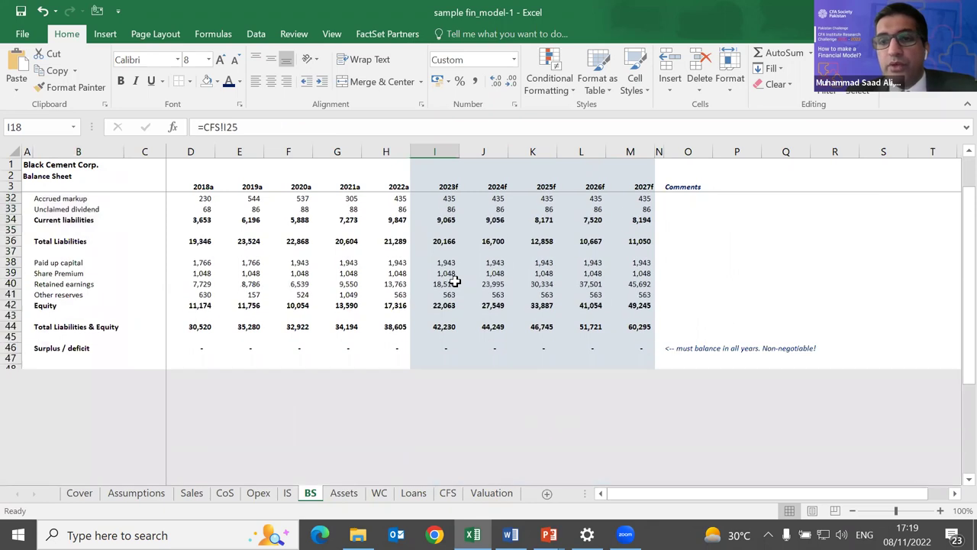
left_click(440, 350)
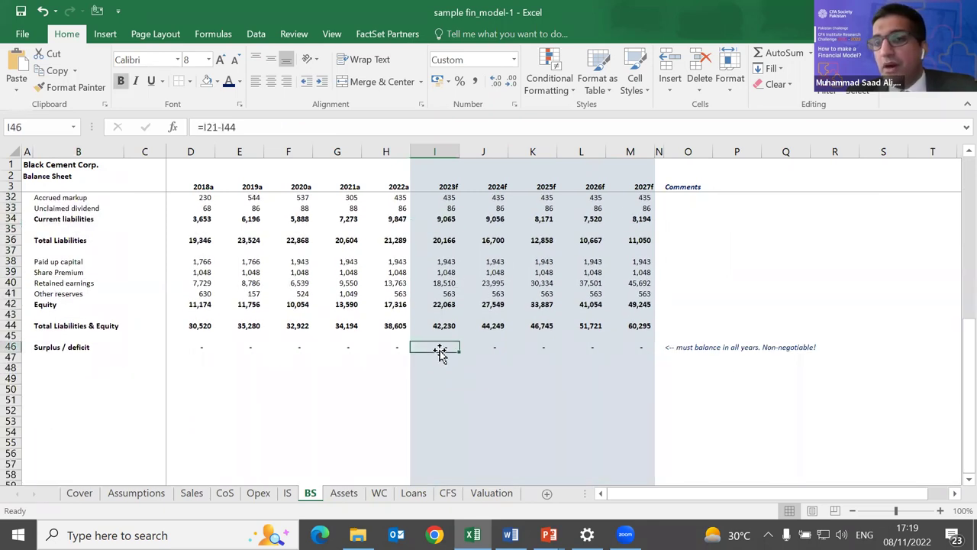
scroll(440, 351, "up", 2)
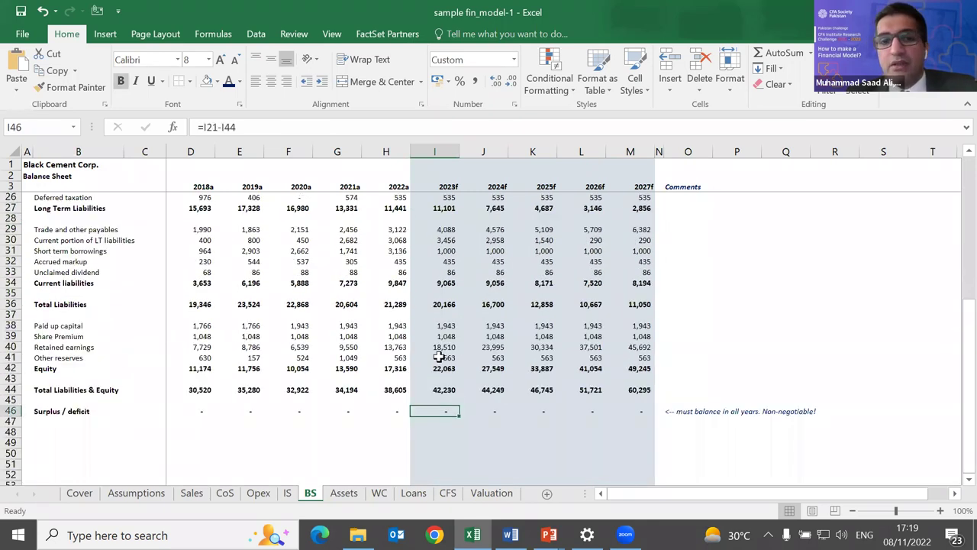
scroll(439, 355, "up", 2)
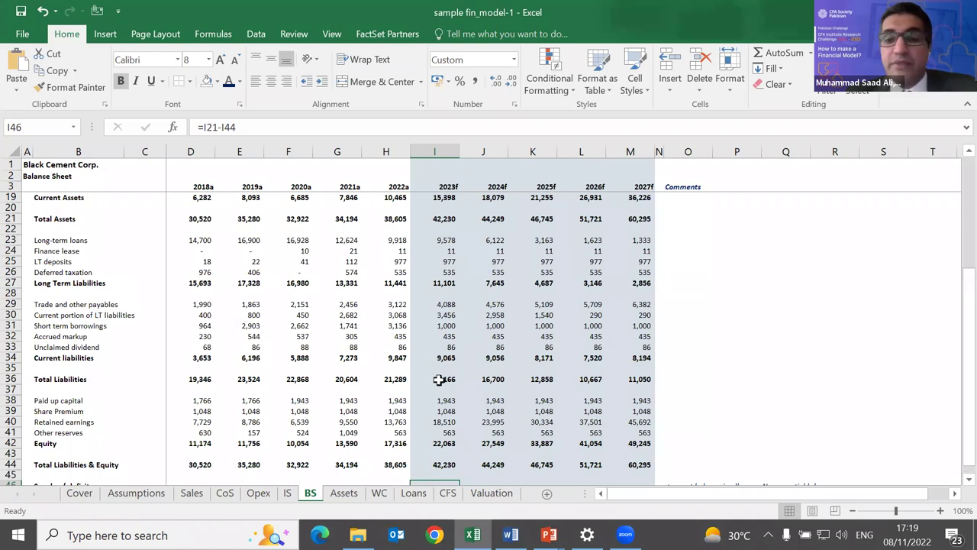
scroll(439, 379, "down", 4)
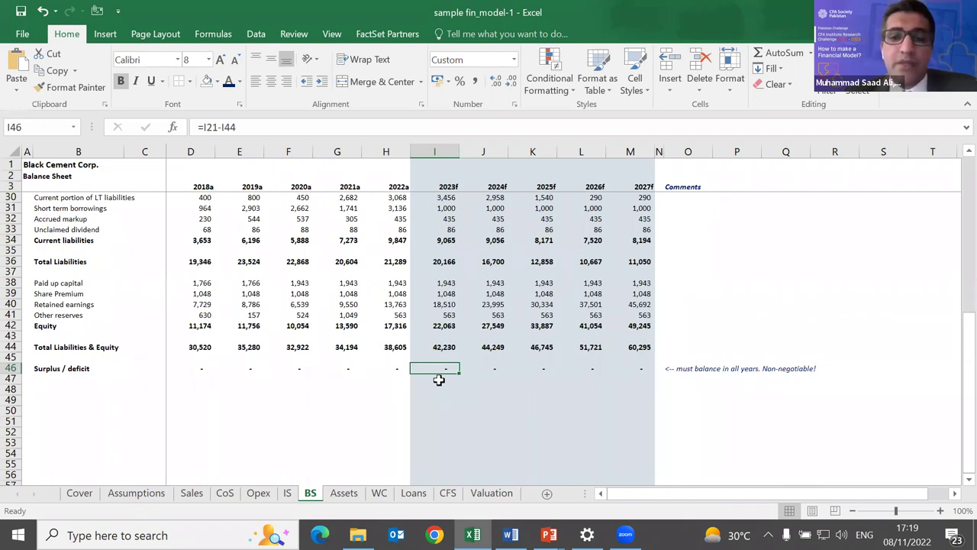
scroll(439, 380, "up", 1)
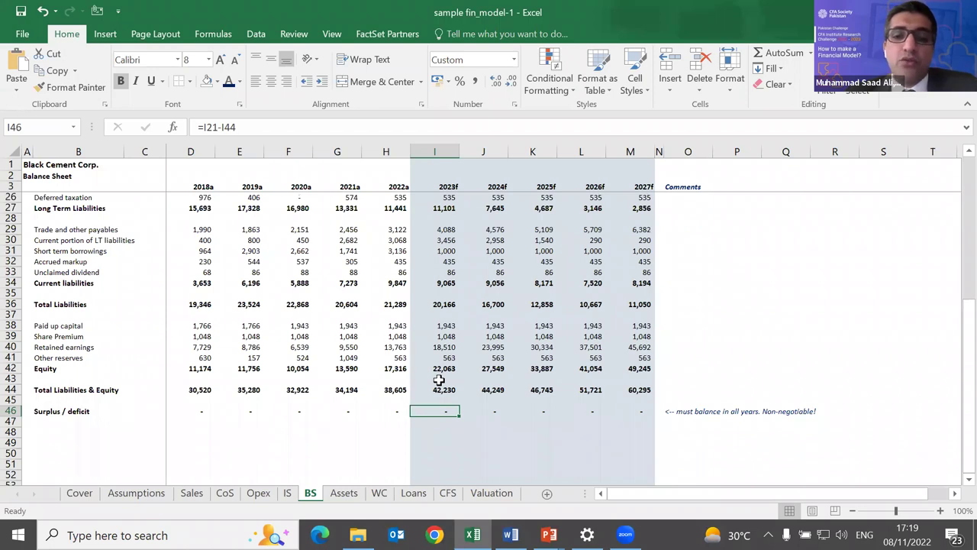
key("Up")
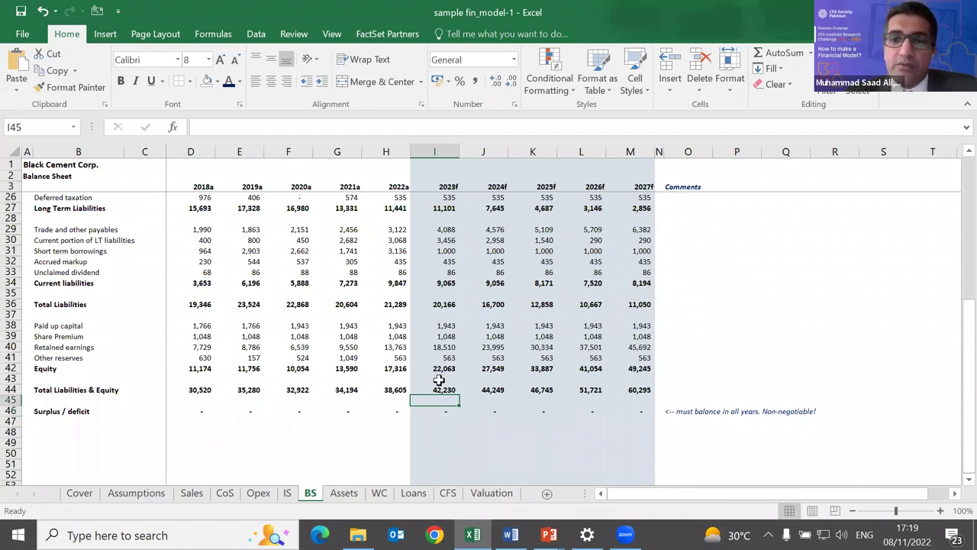
key("Down")
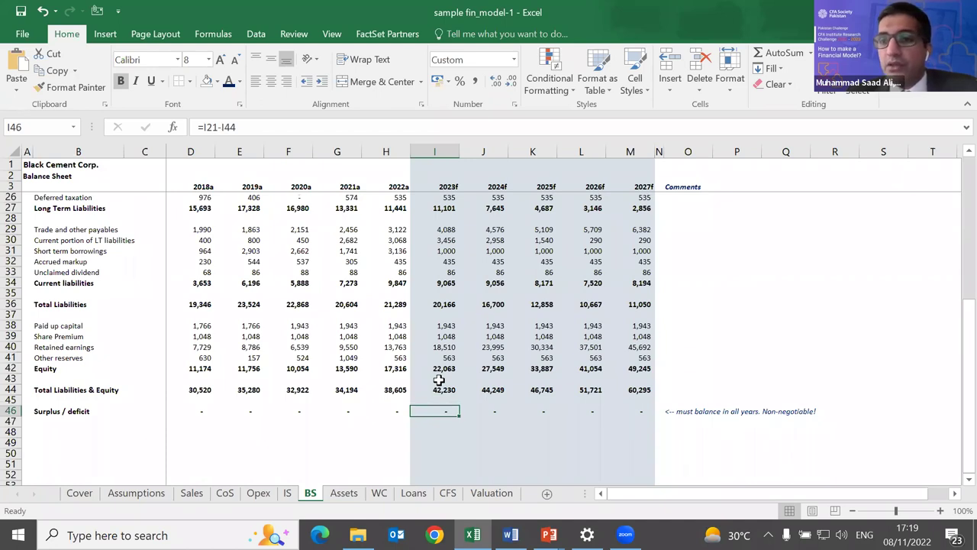
key("Up")
key("Up")
key("Up")
key("Up")
key("Up")
key("Up")
key("Up")
key("Up")
key("Up")
key("Up")
key("Up")
key("Up")
key("Up")
key("Up")
key("Up")
key("Up")
key("Up")
key("Up")
key("Up")
key("Up")
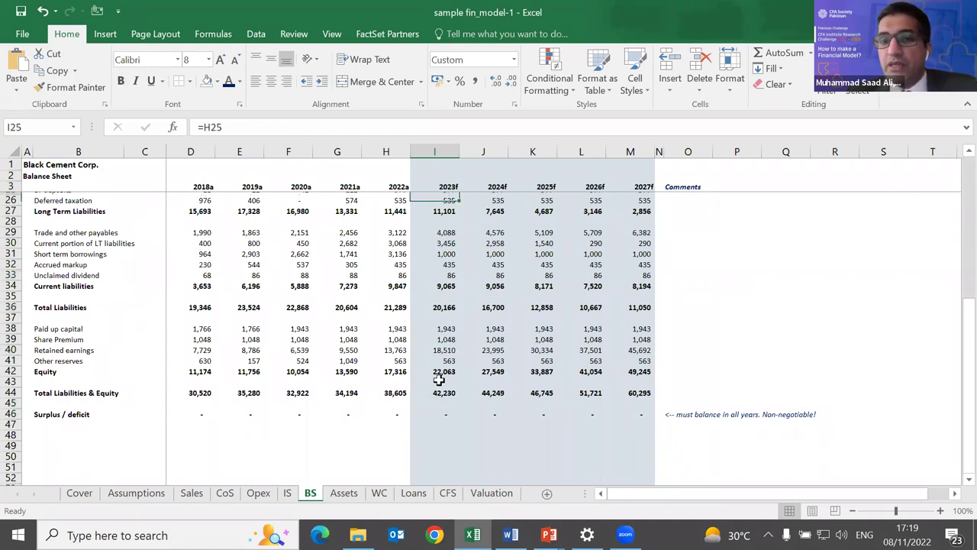
scroll(438, 379, "up", 5)
key("Up")
key("Up")
key("Up")
key("Up")
key("Up")
key("Up")
key("Up")
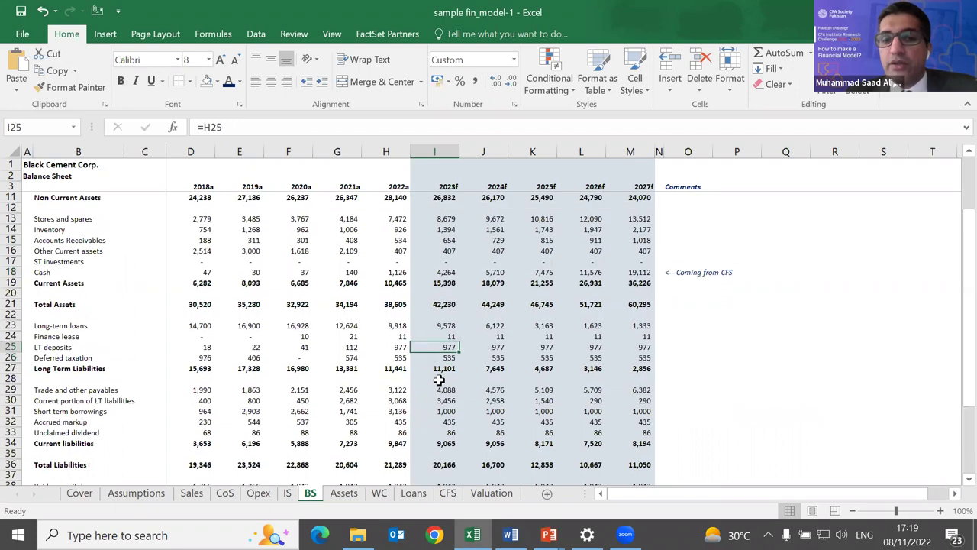
key("Up")
key("shift+Right")
key("shift+Right")
key("shift+Right")
key("shift+Right")
key("shift+Right")
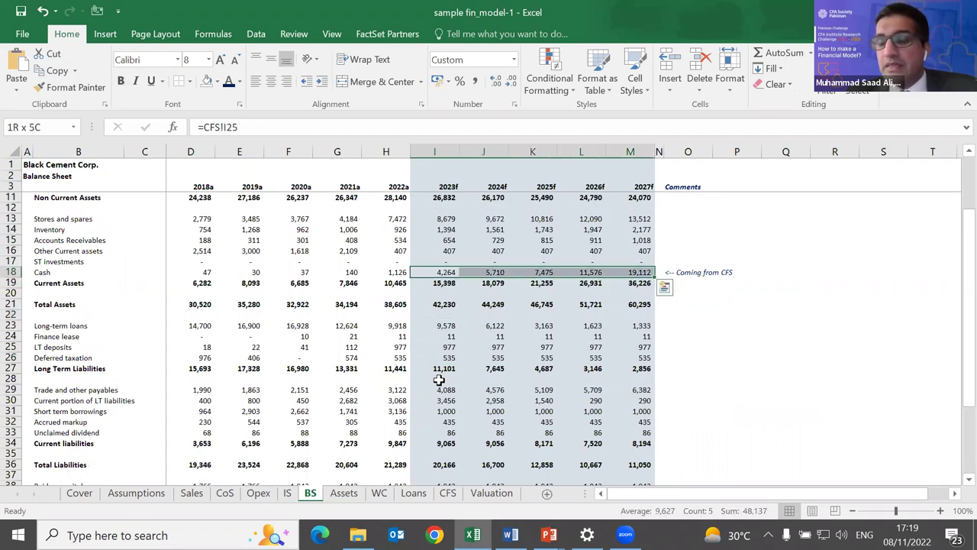
key("Left")
key("Right")
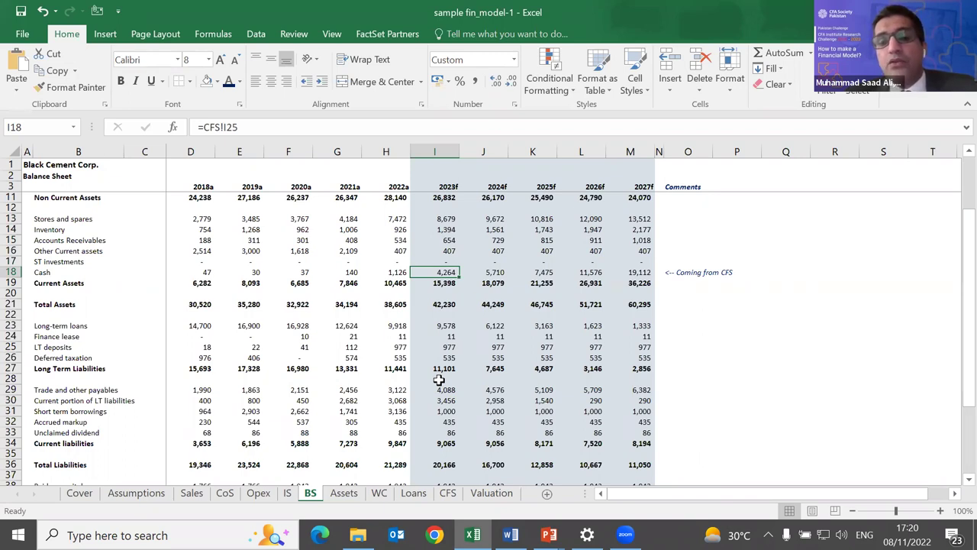
On the CFS sheet, inspect the 2023f Capex, Ending Cash, Net Income and Working Capital formulas.
key("ctrl+Page_Down")
key("ctrl+Page_Down")
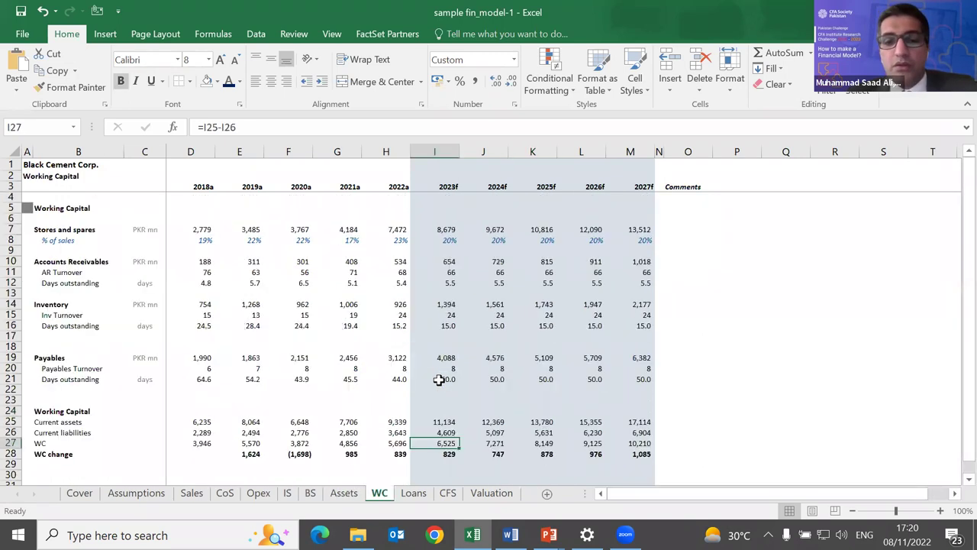
key("Up")
key("Up")
key("Up")
key("Up")
key("Up")
key("Up")
key("Up")
key("Up")
key("Up")
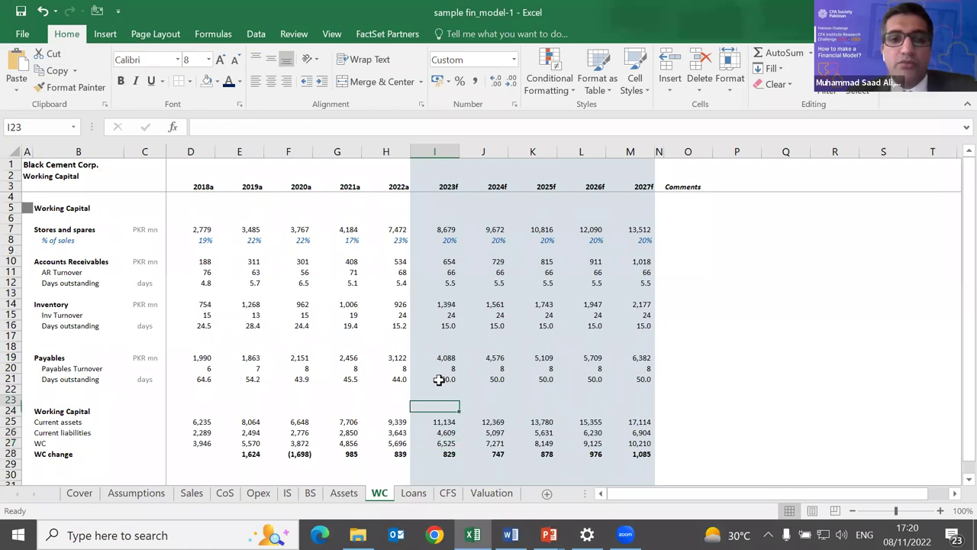
key("ctrl+Page_Down")
key("ctrl+Page_Down")
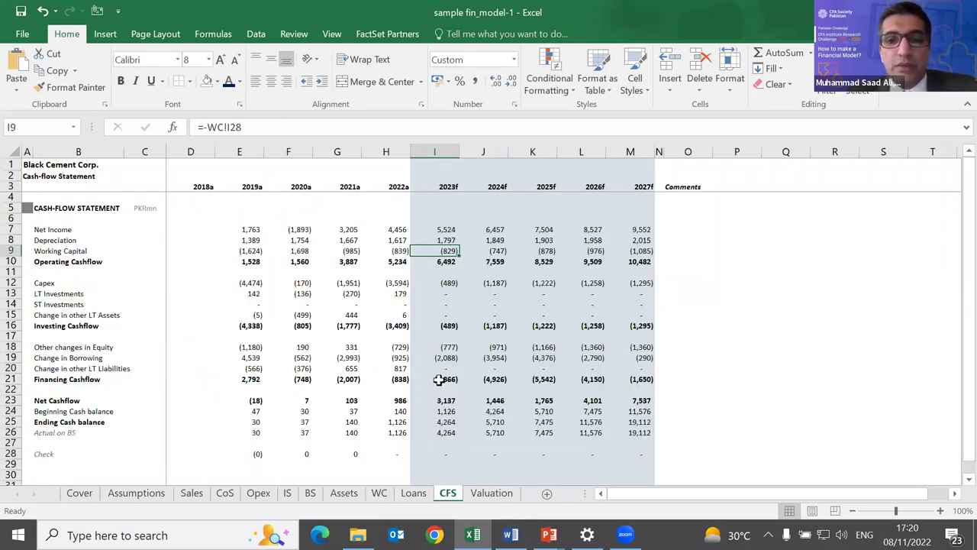
left_click(448, 283)
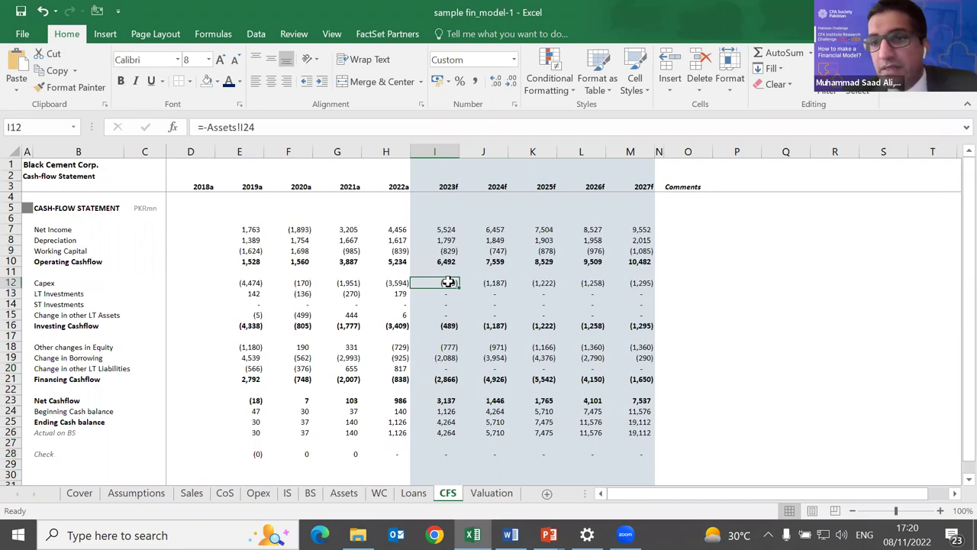
key("Down")
key("Down")
key("Down")
key("Down")
key("Down")
key("Down")
key("Down")
key("Down")
key("Down")
key("Down")
key("Down")
key("Down")
key("Down")
key("Down")
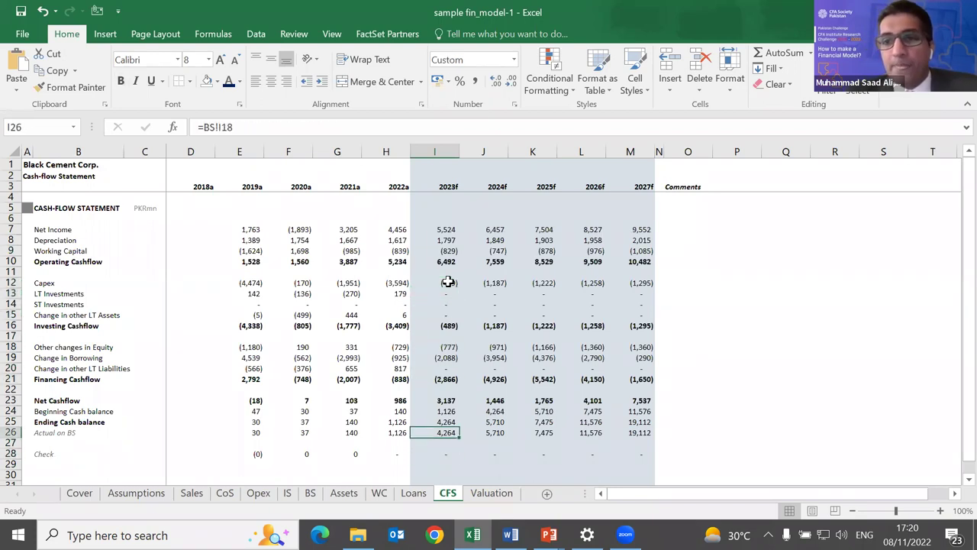
key("Up")
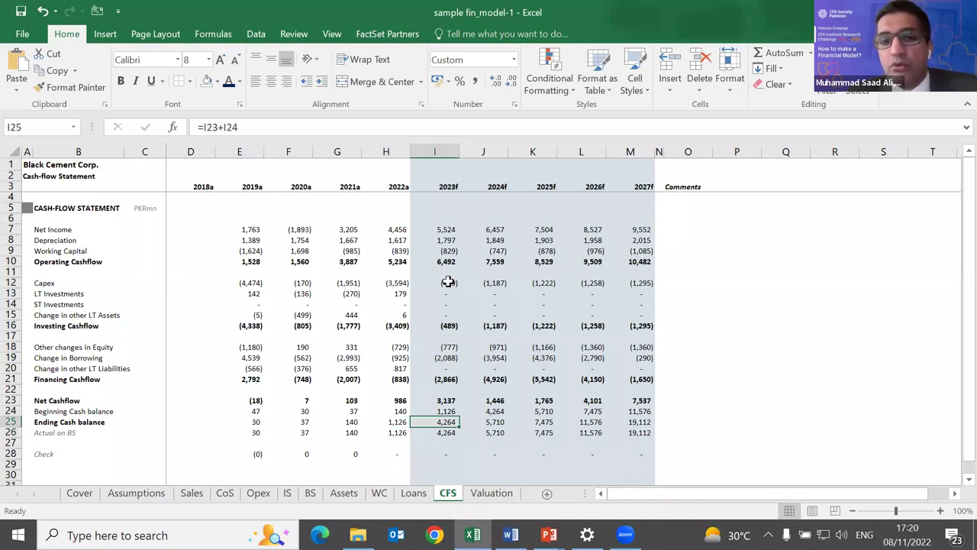
key("Up")
key("Up")
key("Up")
key("Up")
key("Up")
key("Up")
key("Up")
key("Up")
key("Up")
key("Up")
key("Up")
key("Up")
key("Up")
key("Up")
key("Up")
key("Up")
key("Up")
key("Up")
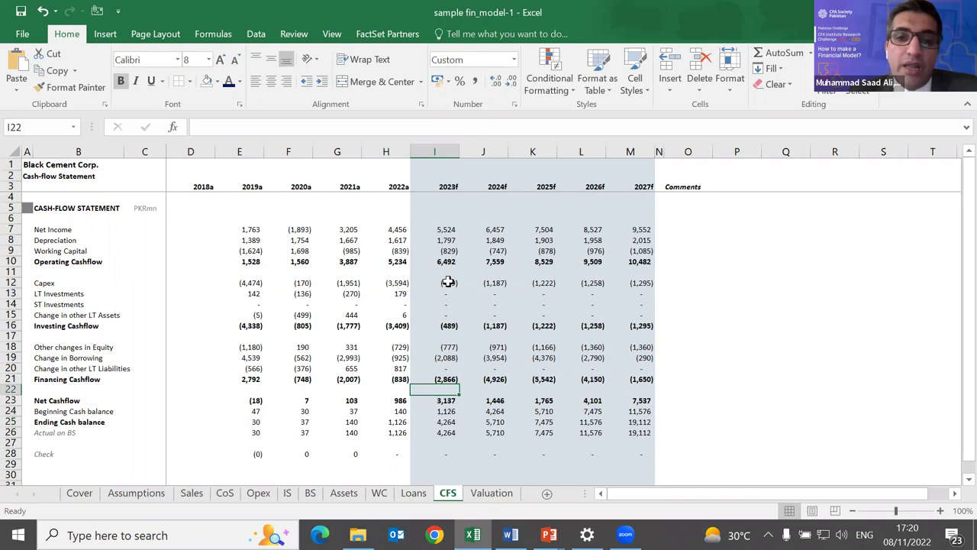
key("Down")
key("Down")
key("F2")
key("Escape")
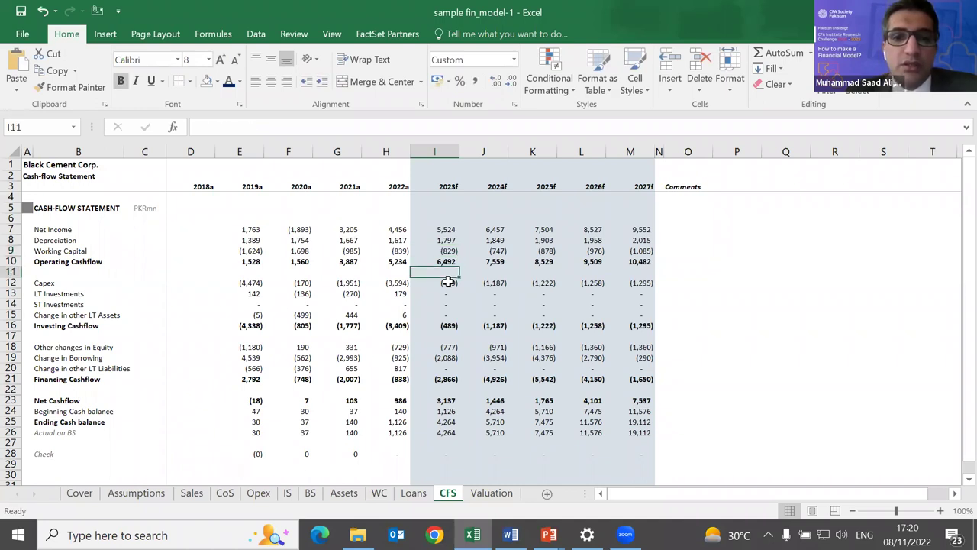
Review the 2023f Capex formula and the investing lines down to Change in other LT Assets.
double_click(448, 281)
key("Escape")
key("Down")
key("F2")
key("Escape")
key("Down")
key("F2")
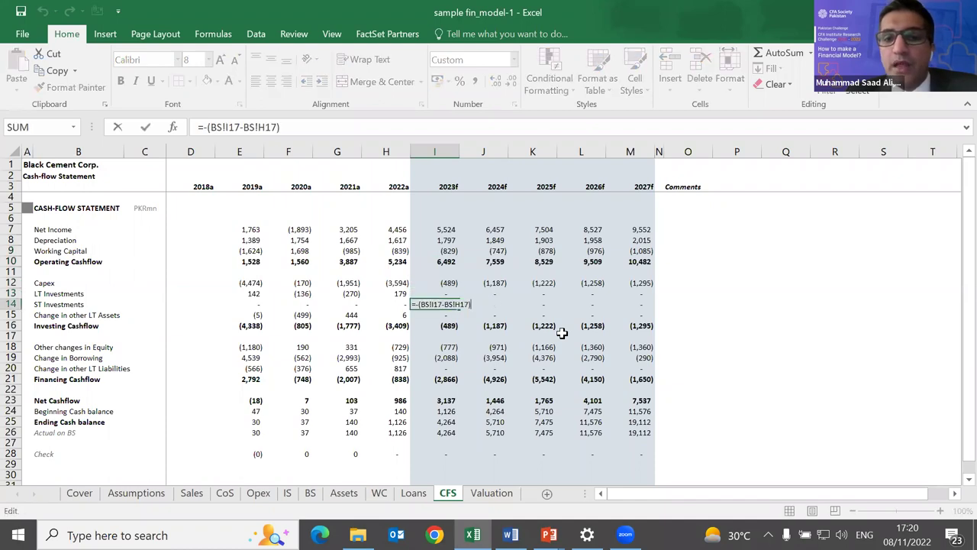
key("Escape")
key("Down")
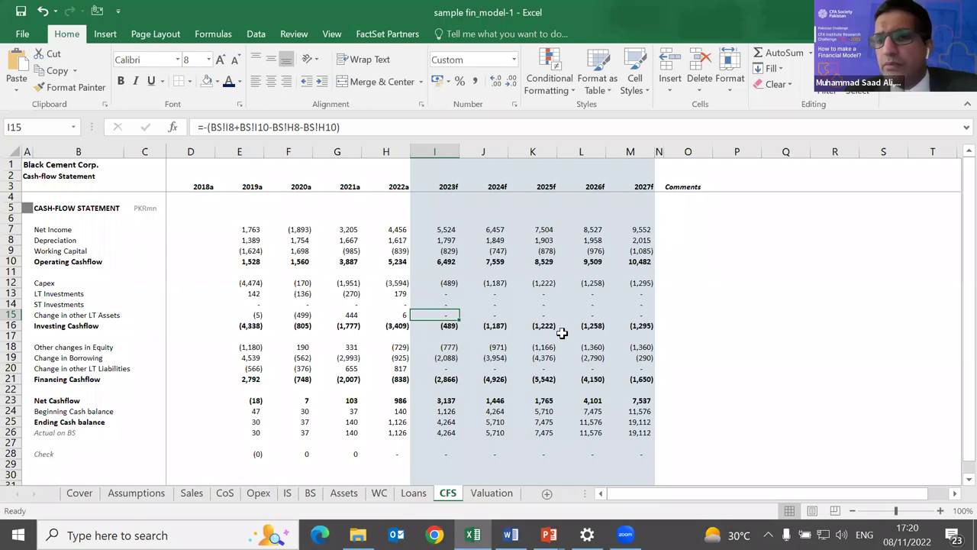
key("F2")
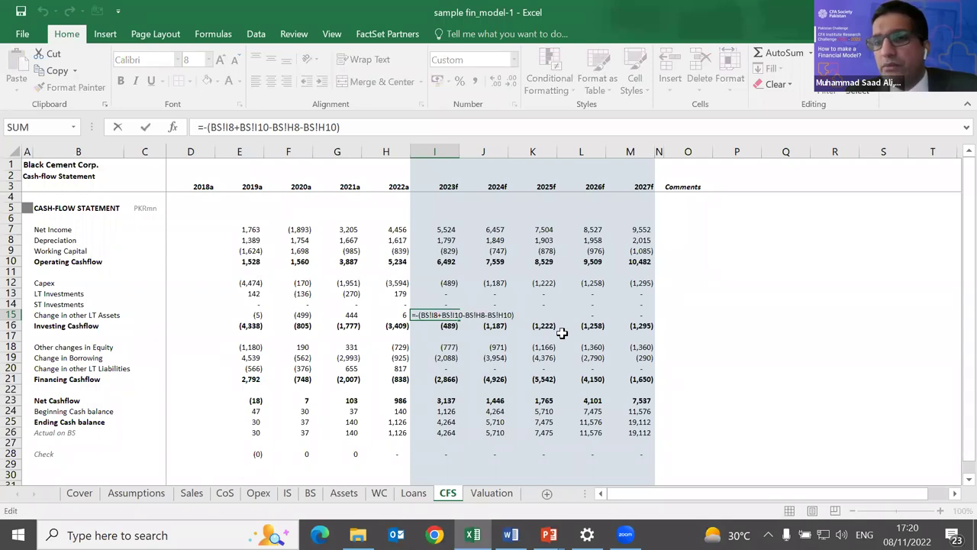
key("Escape")
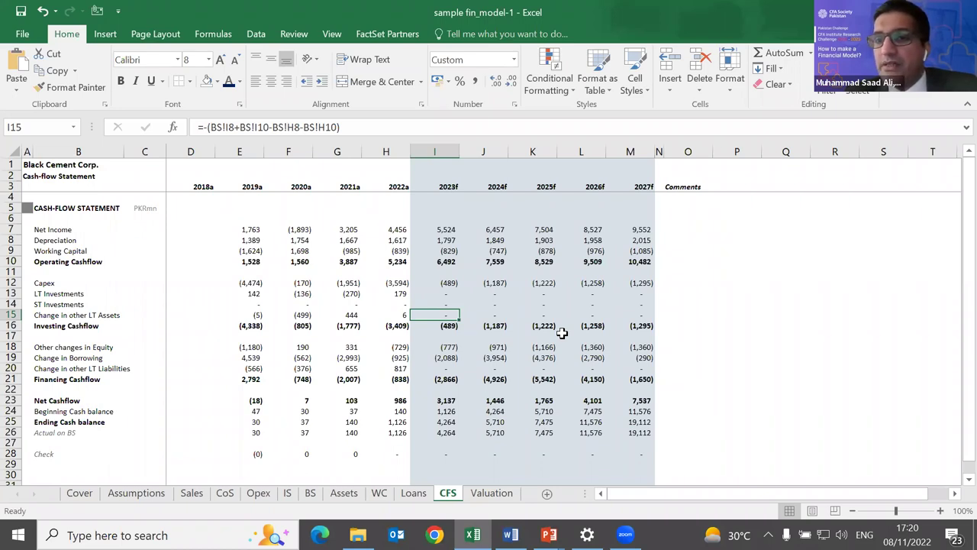
Recheck the 2023f Capex reference and jump to its source cell Assets!I24 with Ctrl+[.
key("Up")
key("Up")
key("Up")
key("Left")
key("Right")
key("F2")
key("Escape")
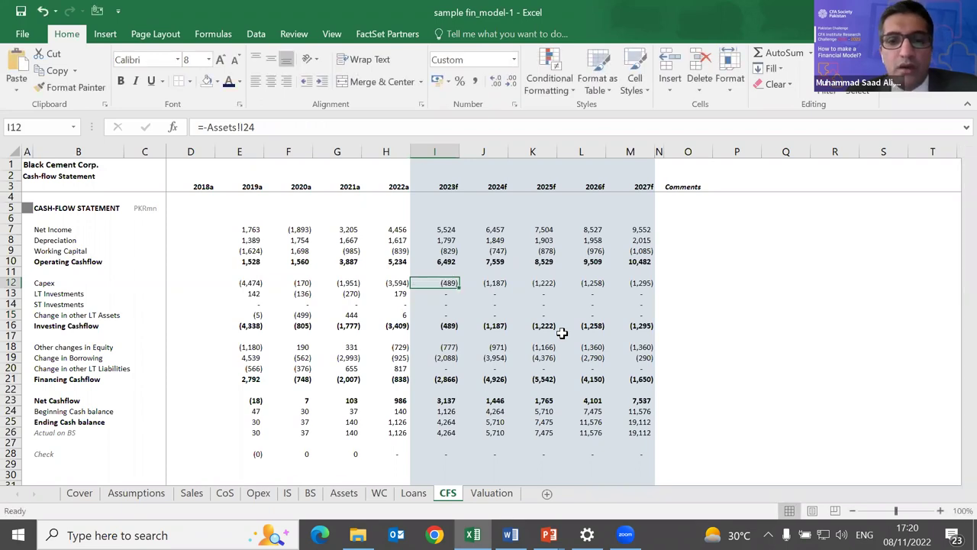
key("ctrl+bracketleft")
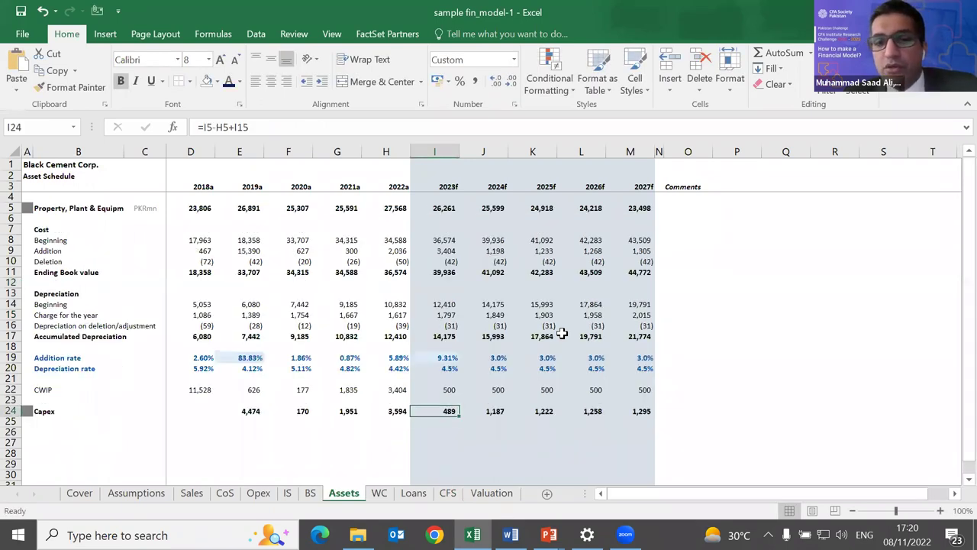
Return to the CFS sheet and review the 2023f Capex formula again.
key("ctrl+Page_Down")
key("ctrl+Page_Down")
key("ctrl+Page_Down")
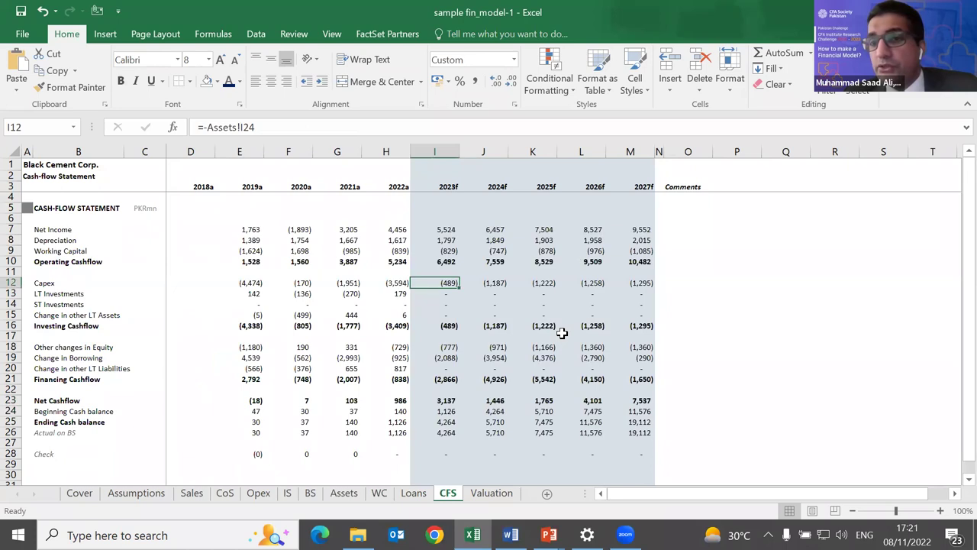
key("F2")
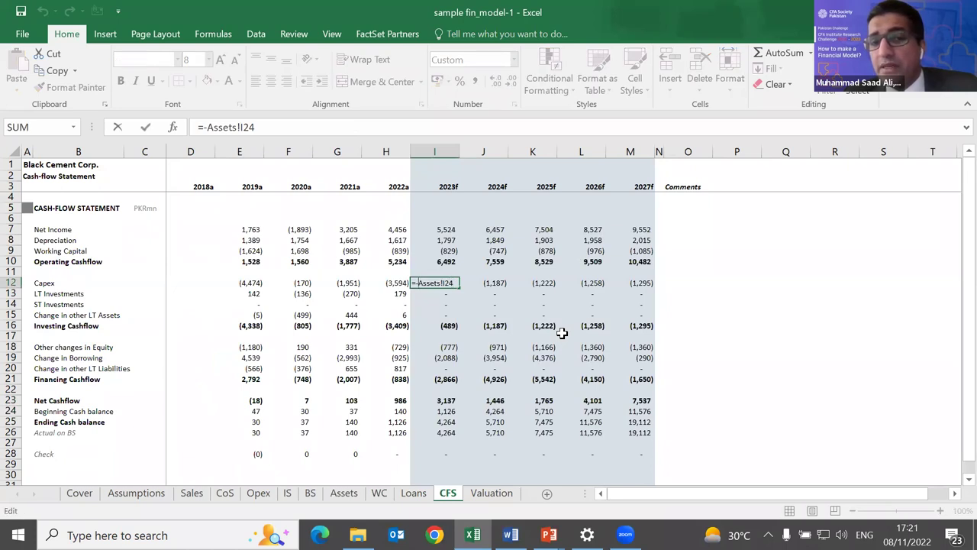
key("Return")
key("Down")
key("Down")
key("Down")
key("Down")
Compare the 2023f LT Investments formula with the prior-year one.
key("Down")
key("Up")
key("Up")
key("Up")
key("Up")
key("Up")
key("Up")
key("Down")
key("Left")
key("Up")
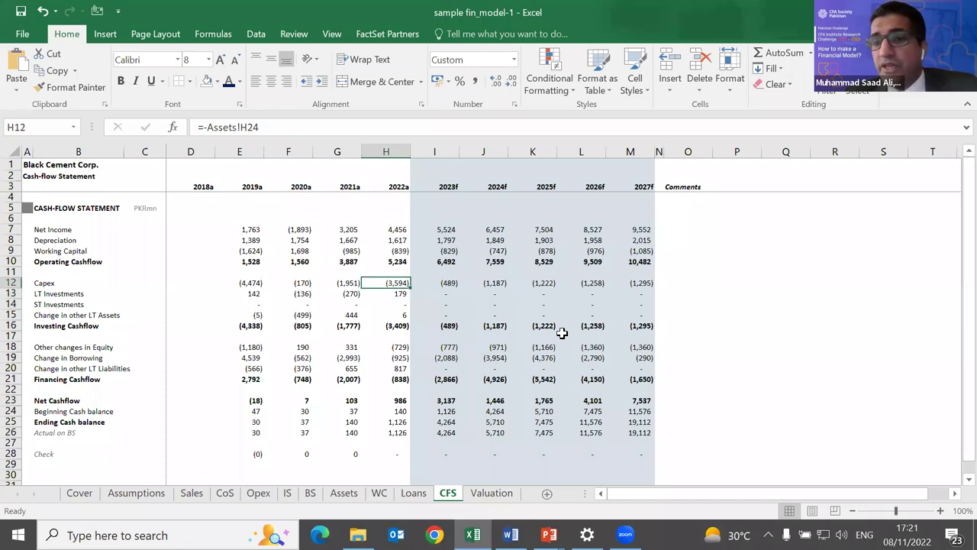
key("Right")
key("Down")
key("F2")
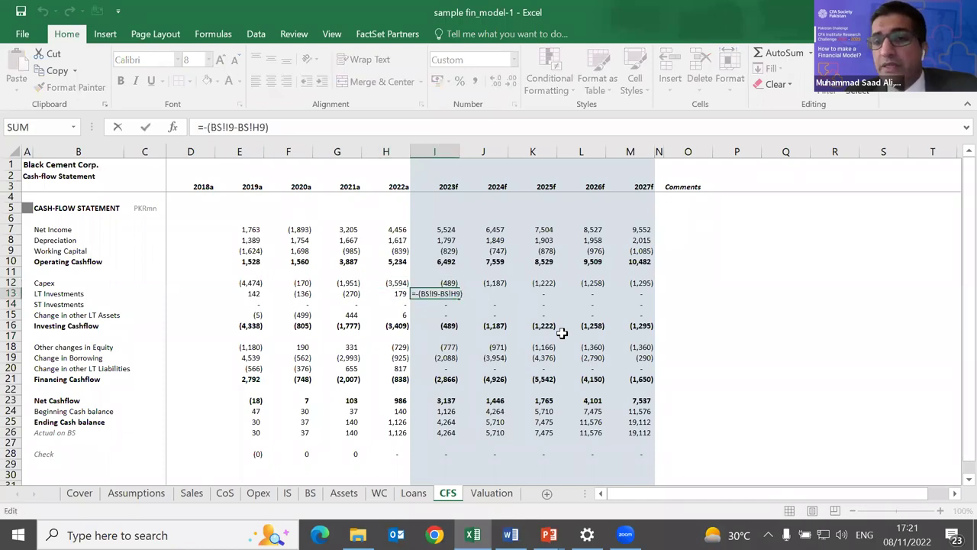
key("Return")
key("Down")
key("Down")
key("Down")
key("Down")
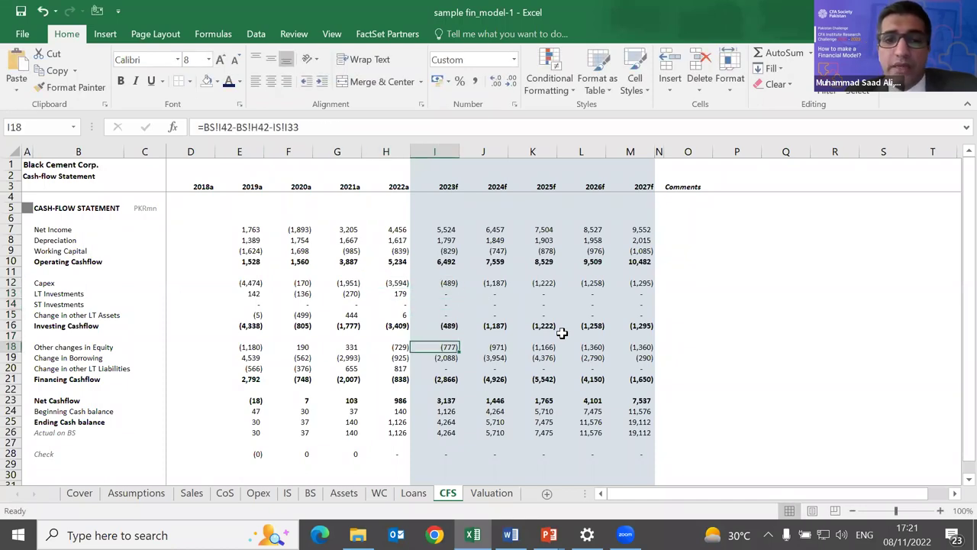
key("Down")
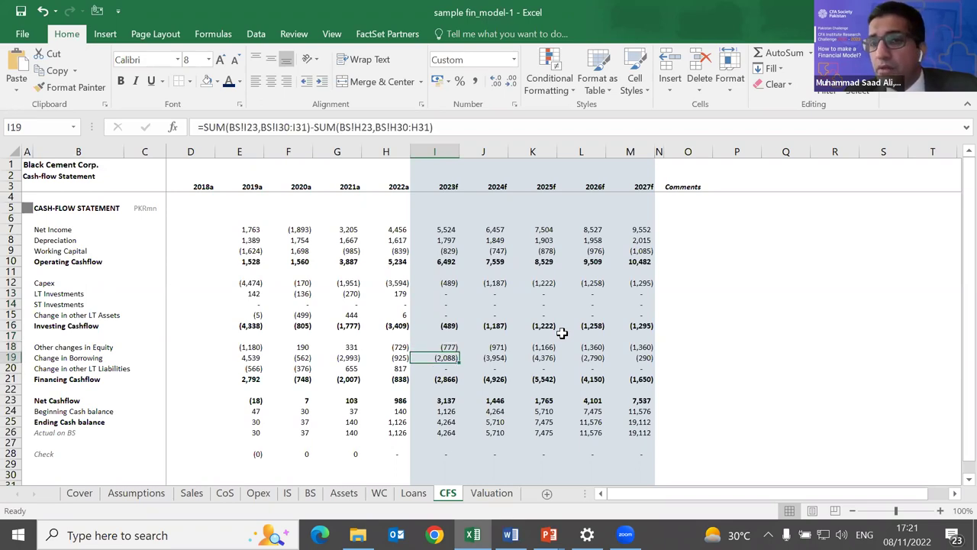
Check the Change in Borrowing formulas across forecast years and the 2023f Financing Cashflow total.
key("F2")
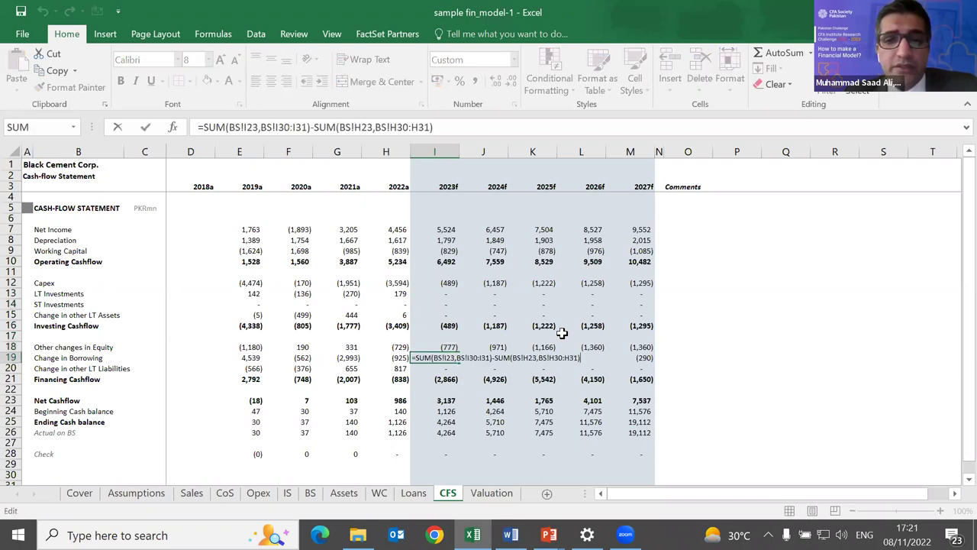
key("Escape")
key("Right")
key("Left")
key("shift+Right")
key("shift+Right")
key("shift+Right")
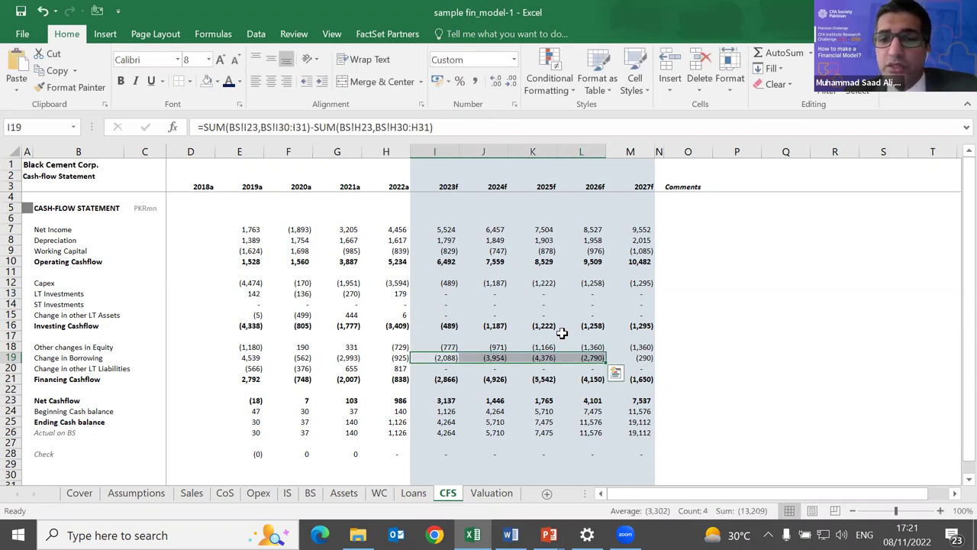
key("Left")
key("Right")
key("Right")
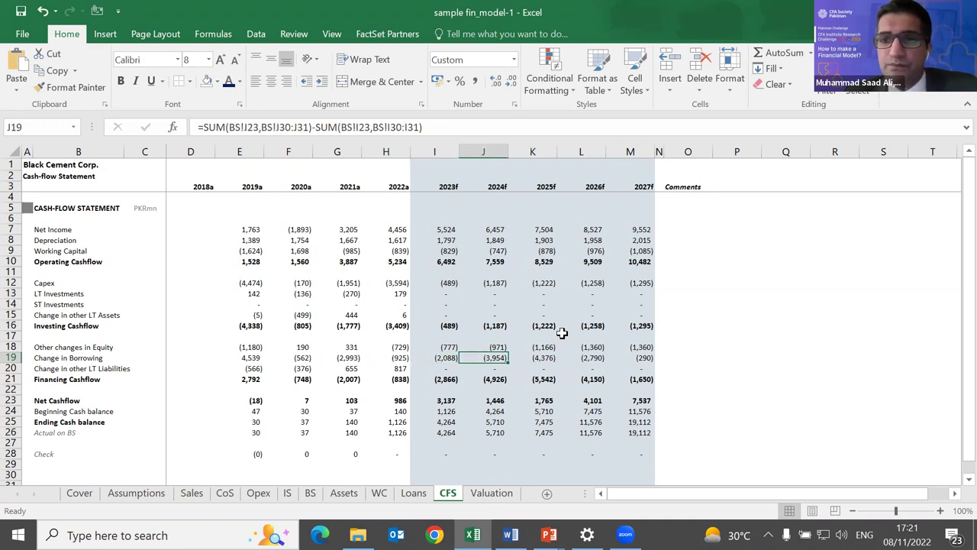
key("Left")
key("Left")
key("Down")
key("Down")
key("Right")
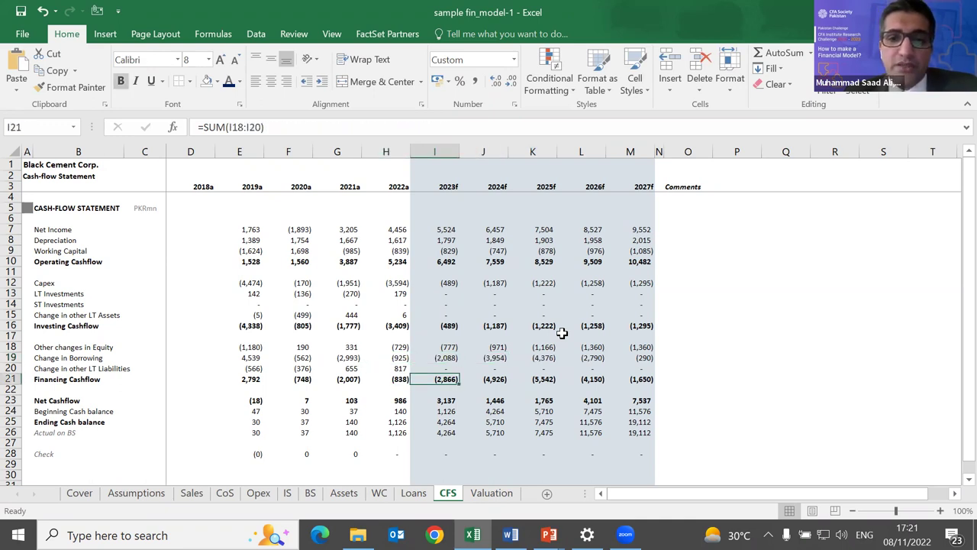
Verify 2023f Net Cashflow 3,137 plus Beginning Cash 1,126 gives Ending Cash 4,264, then view BS Cash.
key("Down")
key("Down")
key("F2")
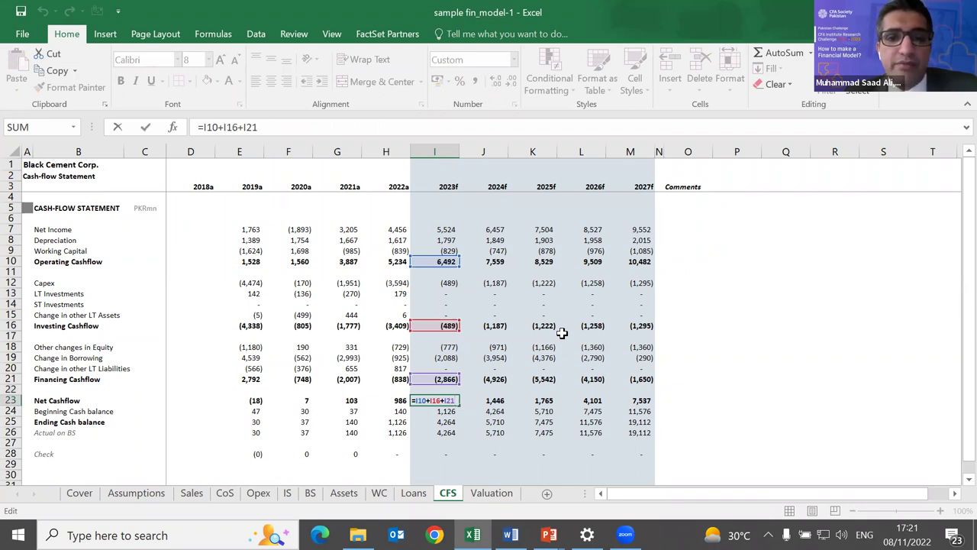
key("Return")
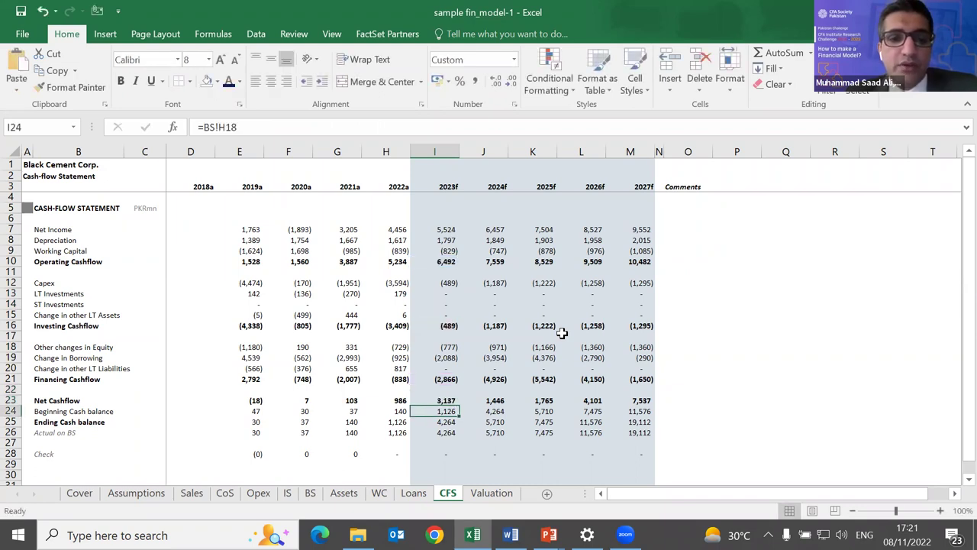
key("Left")
key("F2")
key("Escape")
key("Right")
key("Down")
key("F2")
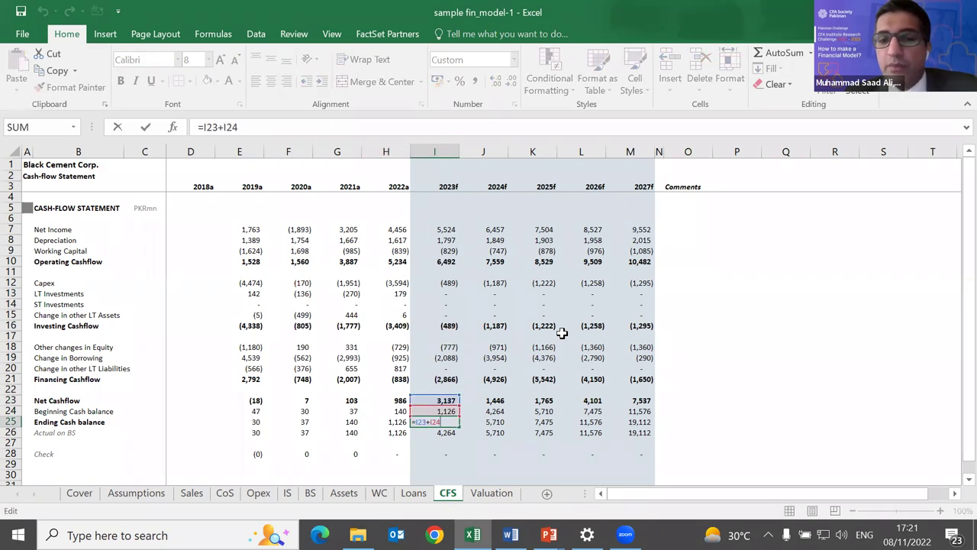
key("Escape")
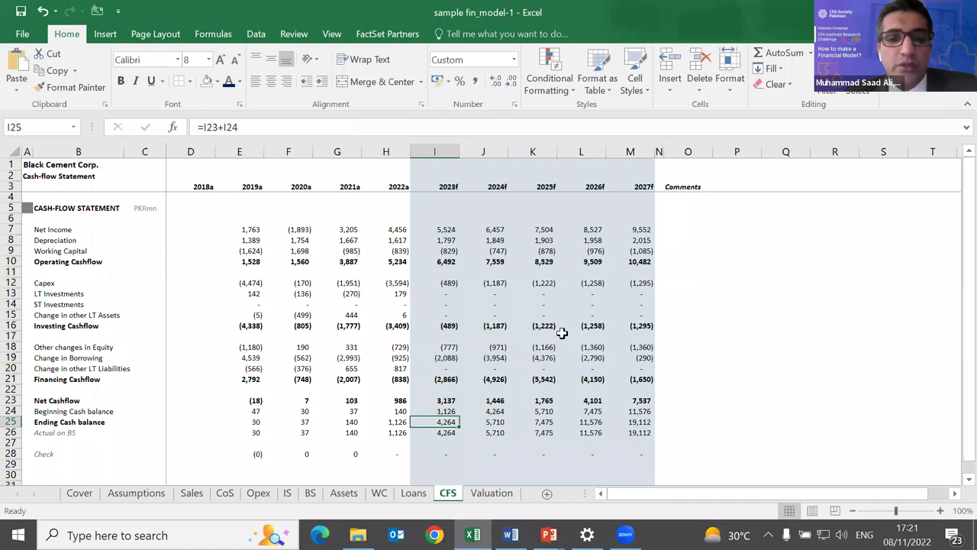
key("ctrl+Page_Up")
key("ctrl+Page_Up")
key("ctrl+Page_Up")
key("ctrl+Page_Up")
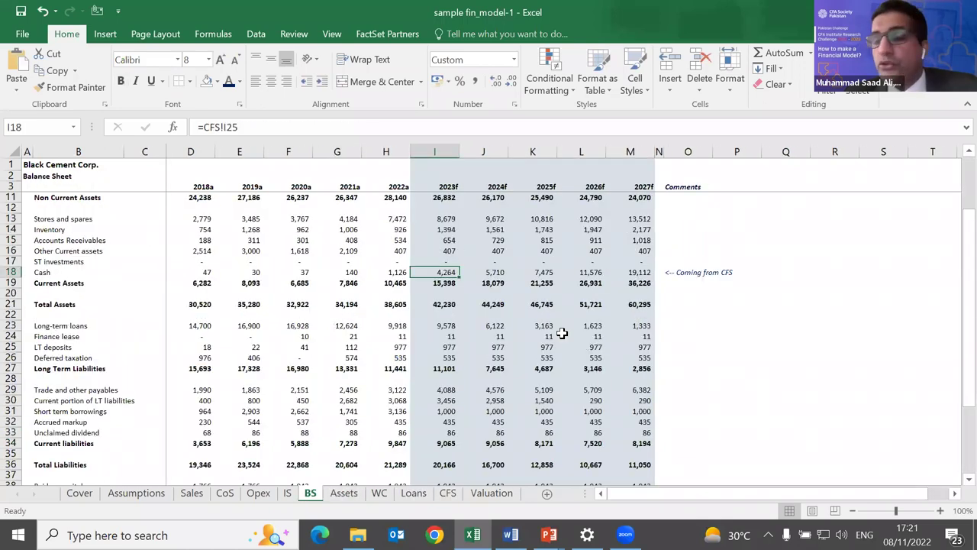
scroll(562, 332, "down", 5)
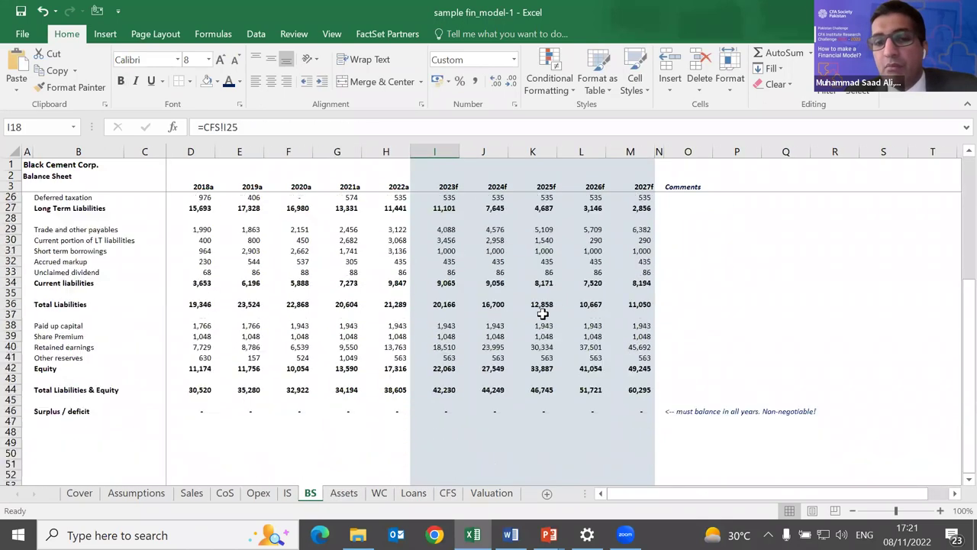
left_click(423, 400)
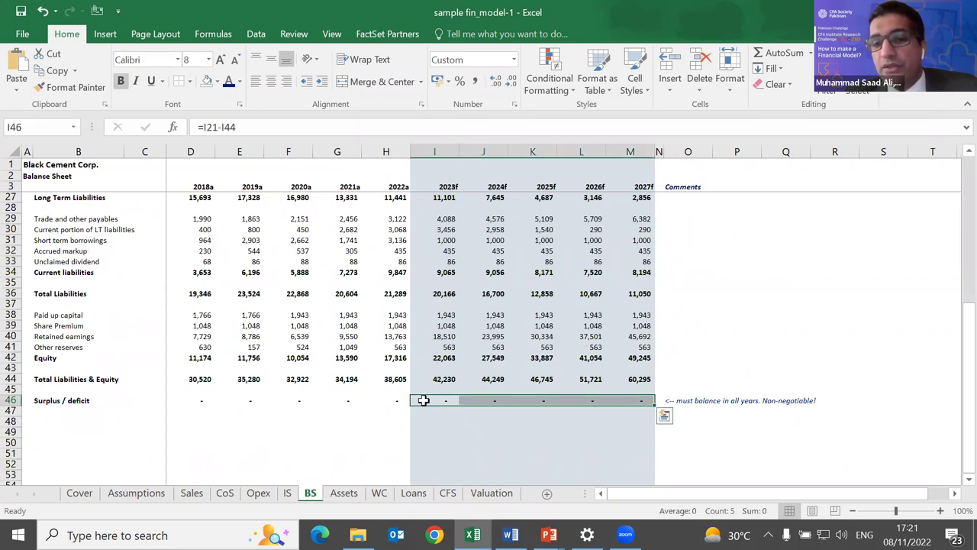
key("F2")
key("Escape")
key("Up")
key("Up")
key("F2")
key("Escape")
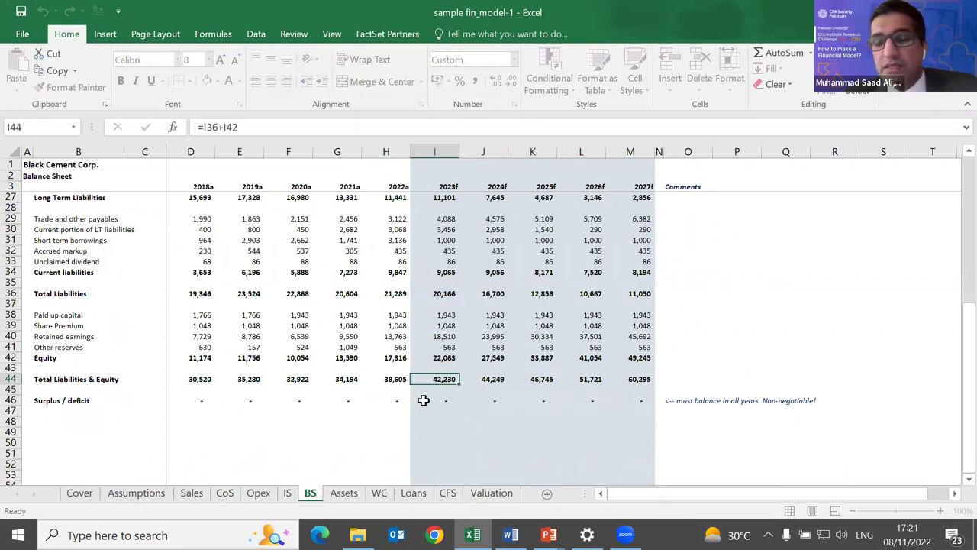
key("F2")
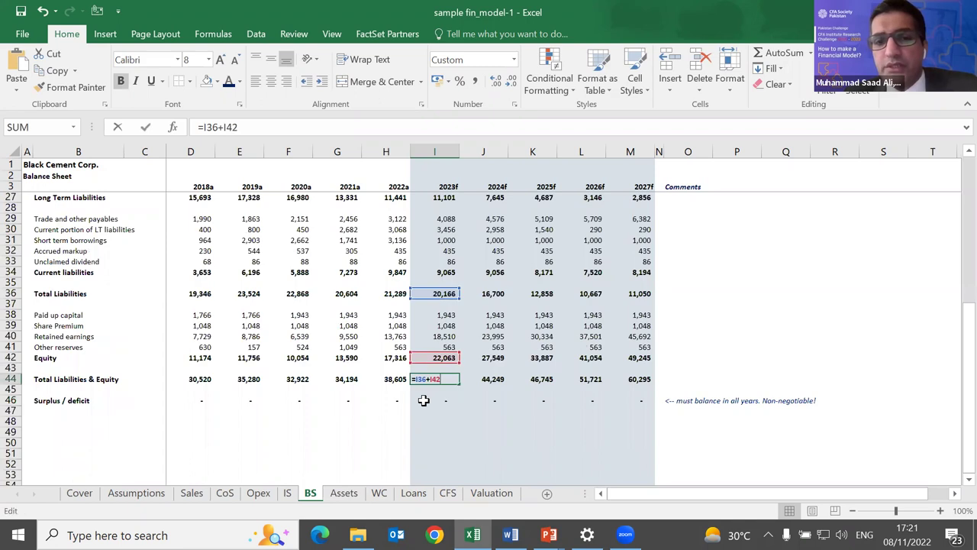
key("Escape")
scroll(424, 400, "up", 1)
scroll(424, 400, "up", 2)
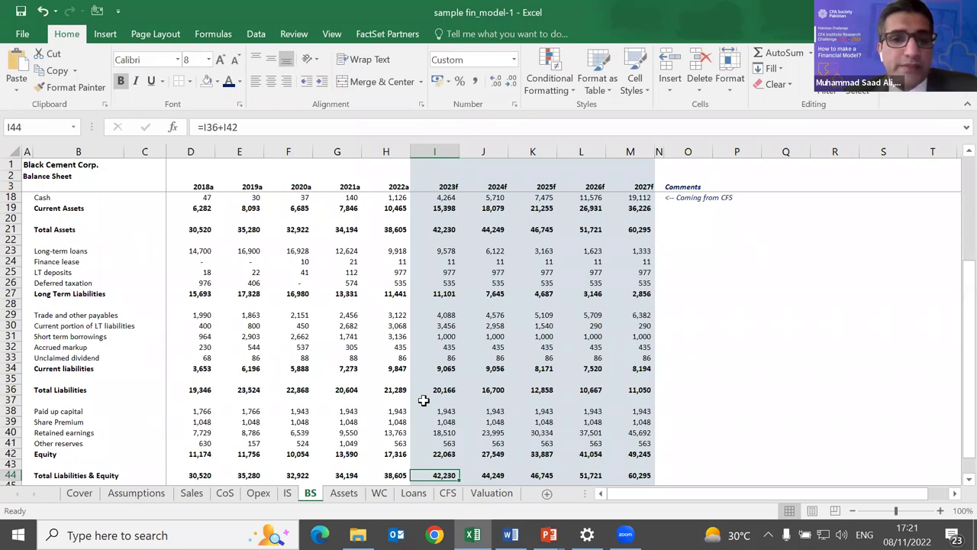
scroll(424, 400, "up", 4)
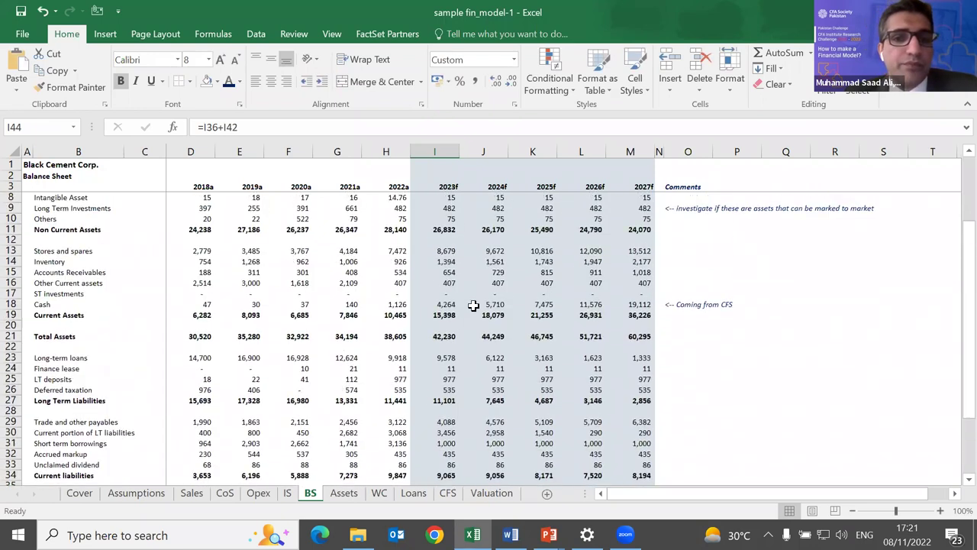
left_click(438, 303)
scroll(439, 294, "down", 4)
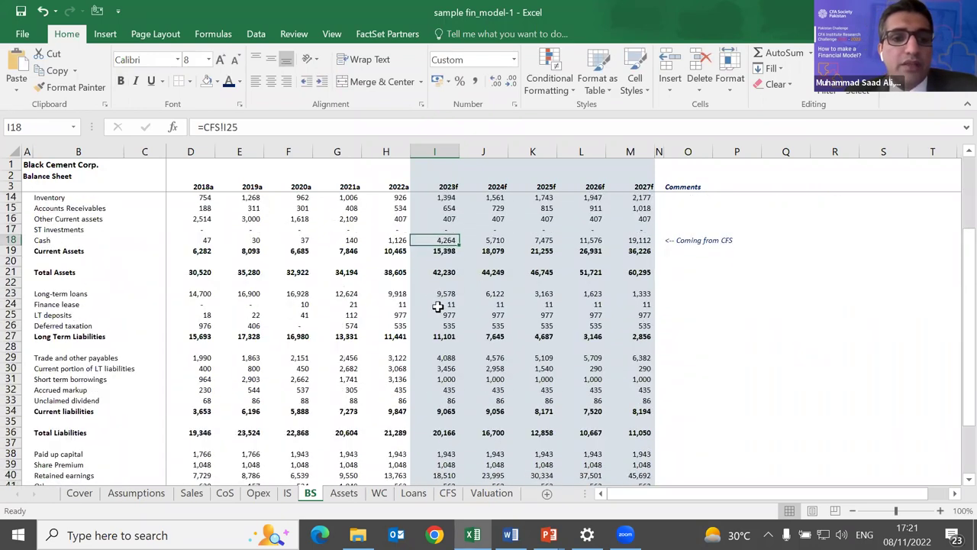
left_click(443, 325)
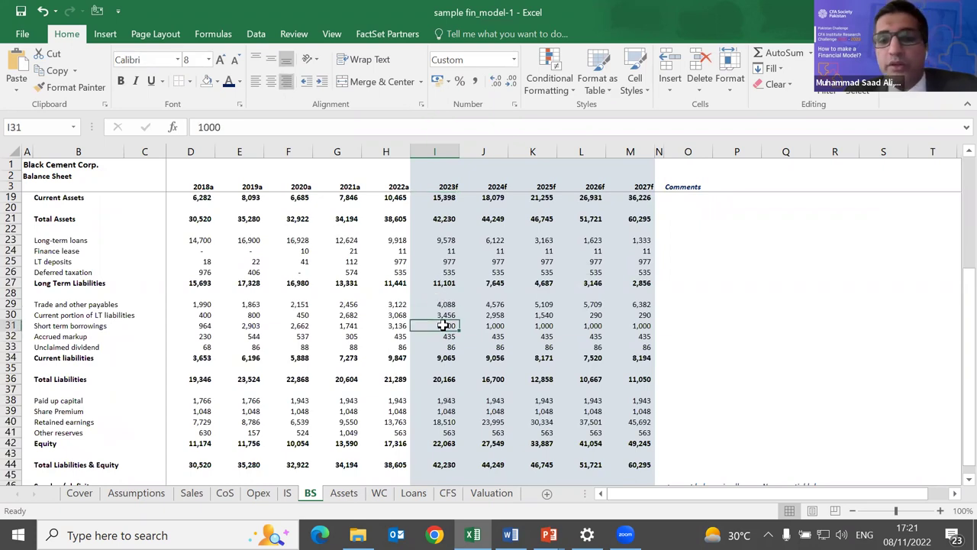
key("Right")
key("Right")
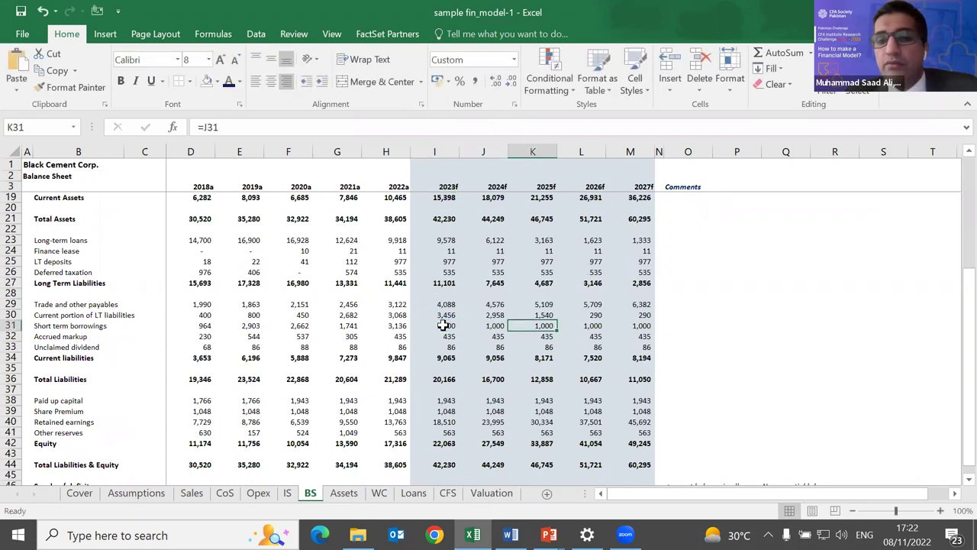
key("Right")
key("Right")
type("=")
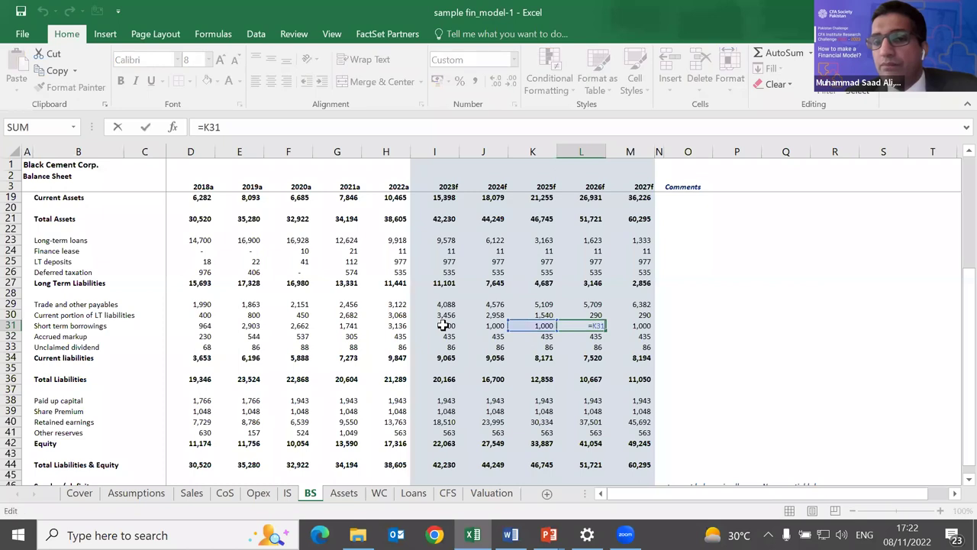
key("Left")
key("ctrl+Return")
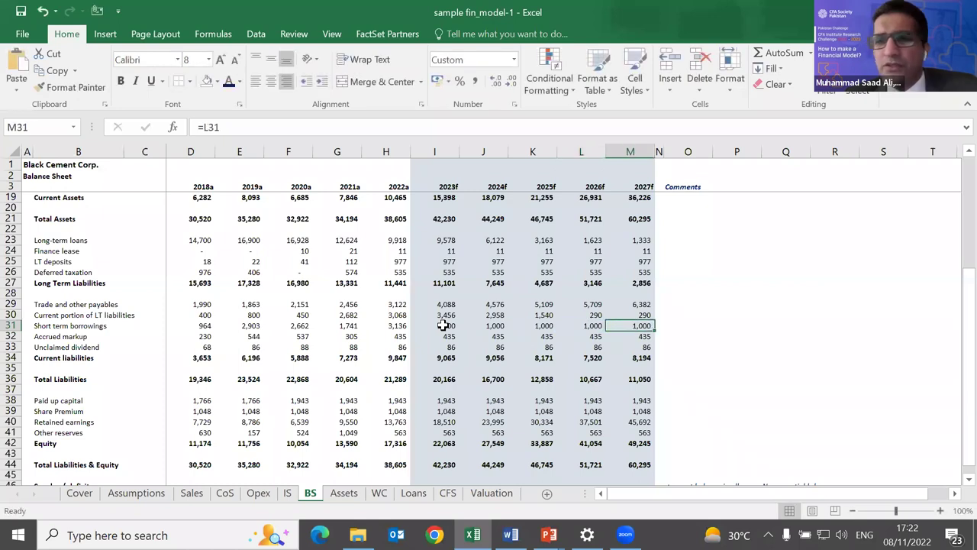
key("Left")
key("Left")
key("Left")
key("Left")
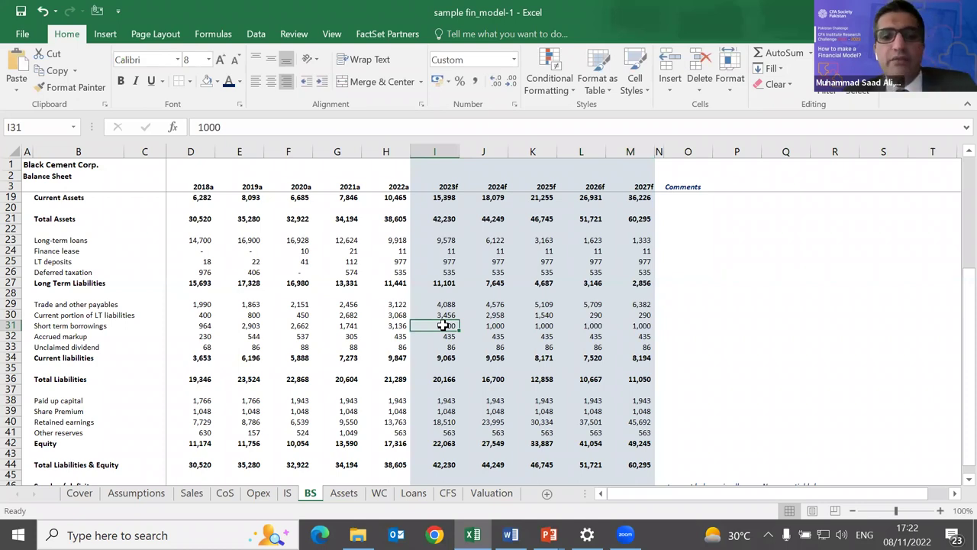
key("Right")
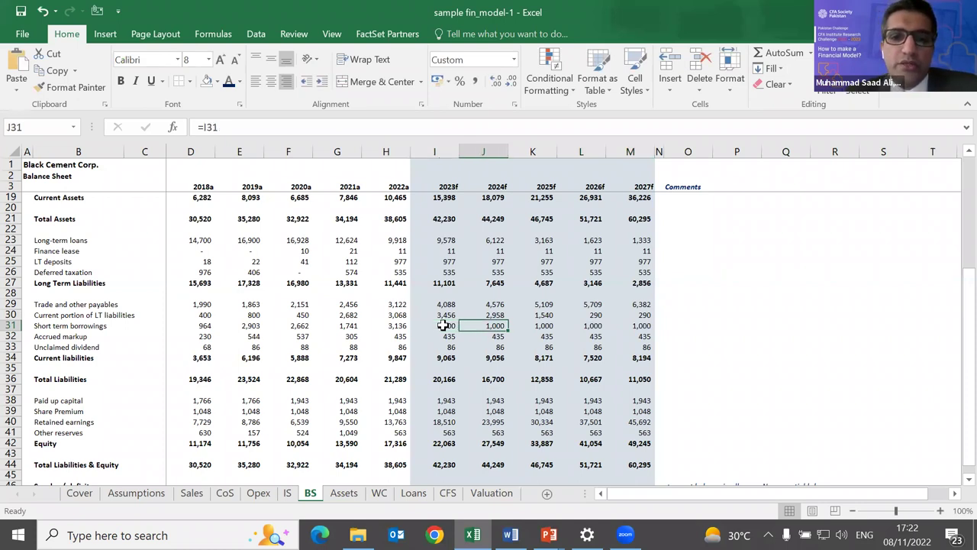
key("Left")
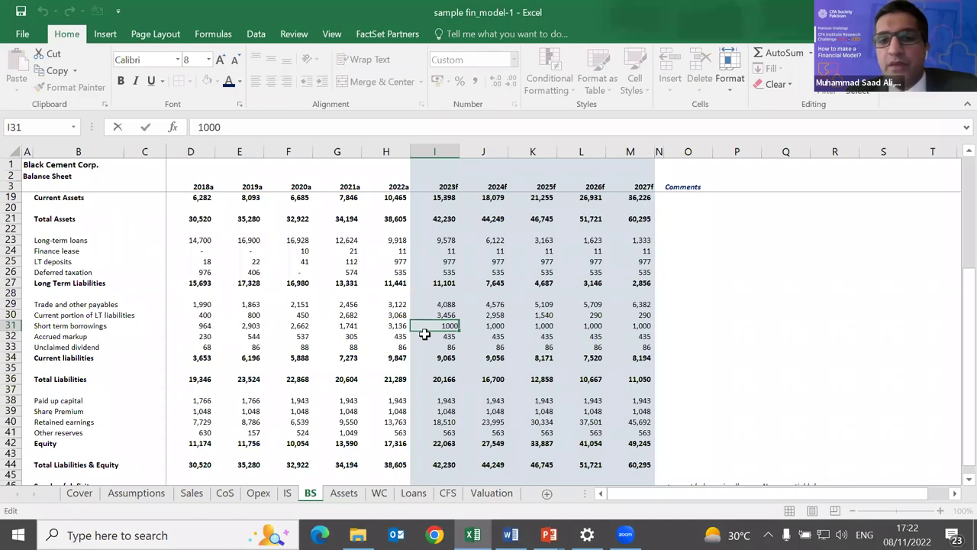
key("Right")
key("Right")
key("Right")
key("Left")
key("Left")
key("Left")
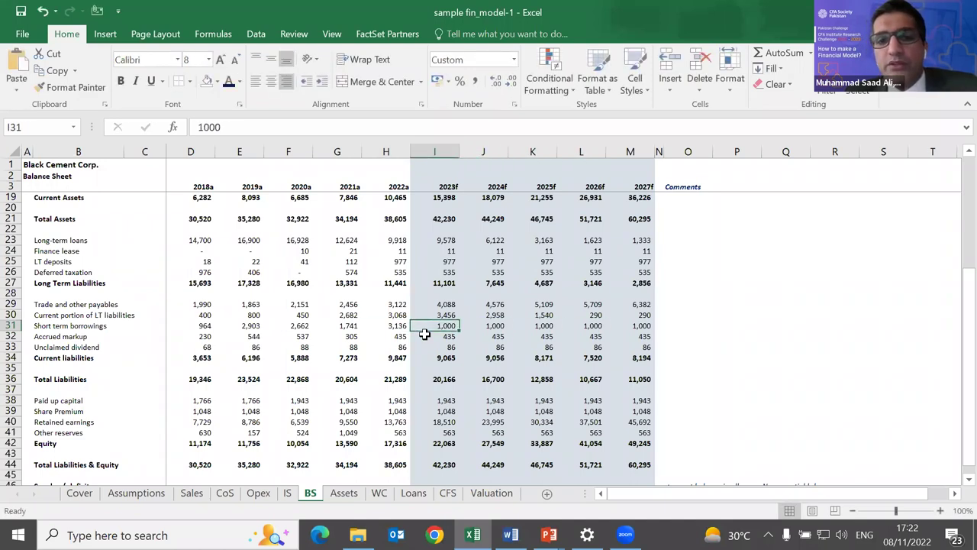
scroll(424, 334, "up", 2)
key("Up")
key("Up")
key("Up")
key("Up")
key("Up")
key("Up")
key("Up")
key("Up")
key("Up")
key("Up")
key("Up")
key("Up")
key("Up")
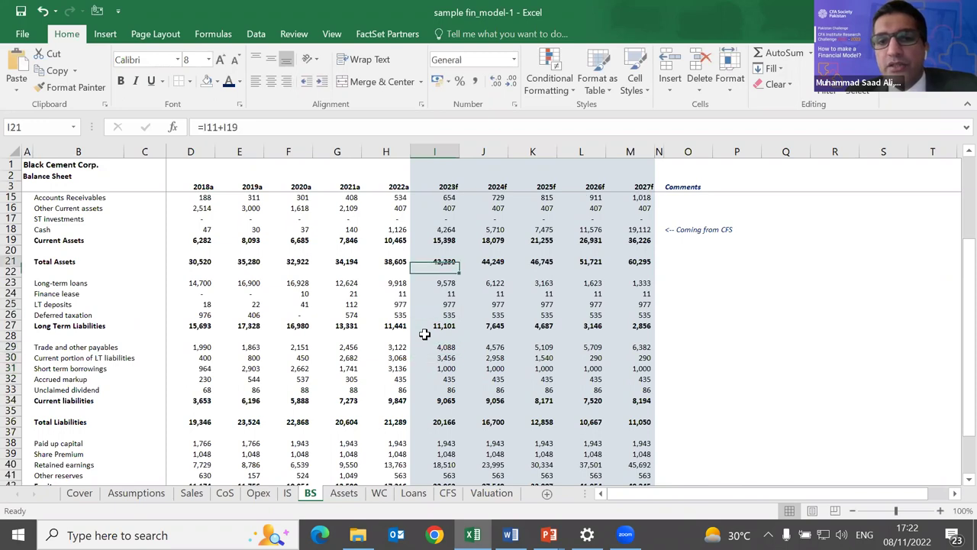
key("F2")
key("Escape")
key("Down")
key("Down")
key("Down")
key("Down")
key("Down")
key("Down")
key("Down")
key("Down")
key("Down")
key("Down")
key("Down")
key("Down")
key("Down")
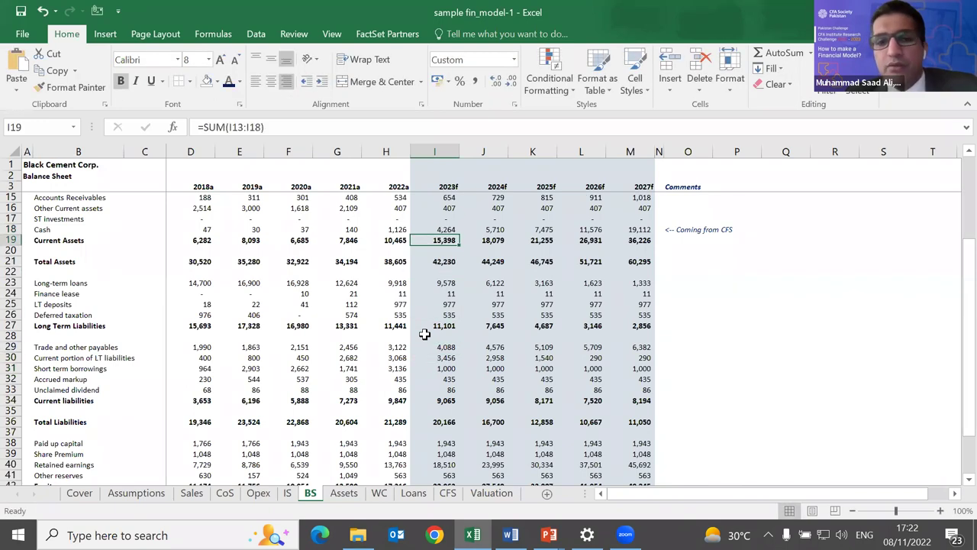
key("Up")
key("Down")
key("Right")
key("Right")
key("Right")
key("Right")
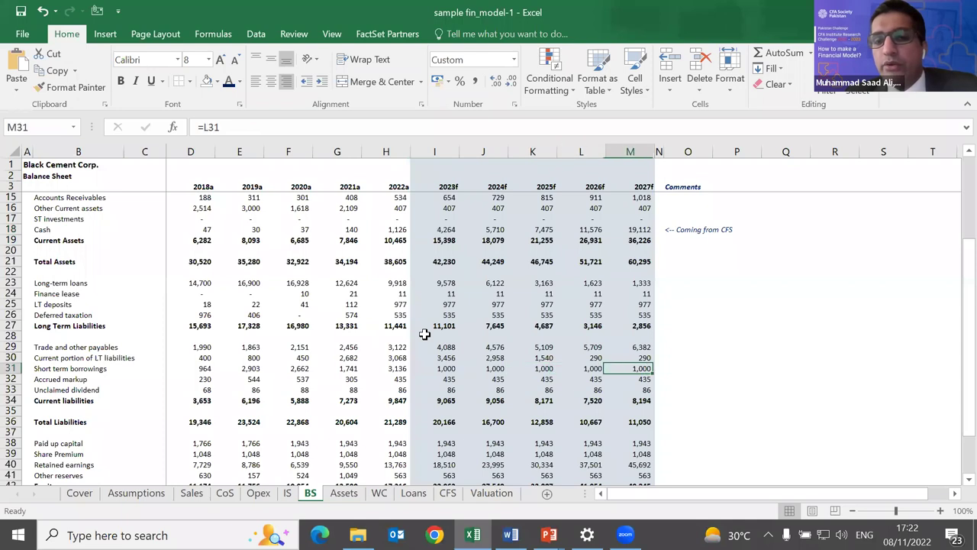
key("Left")
key("Left")
key("Left")
key("Up")
key("Up")
key("Up")
key("Up")
key("Up")
key("Up")
key("Up")
key("Up")
key("Up")
key("Up")
key("Up")
key("Up")
key("Up")
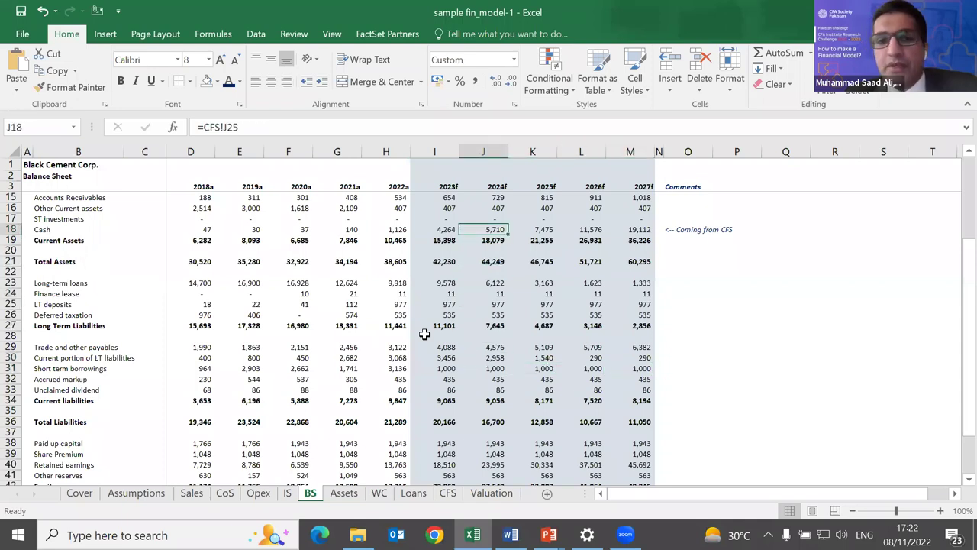
key("Left")
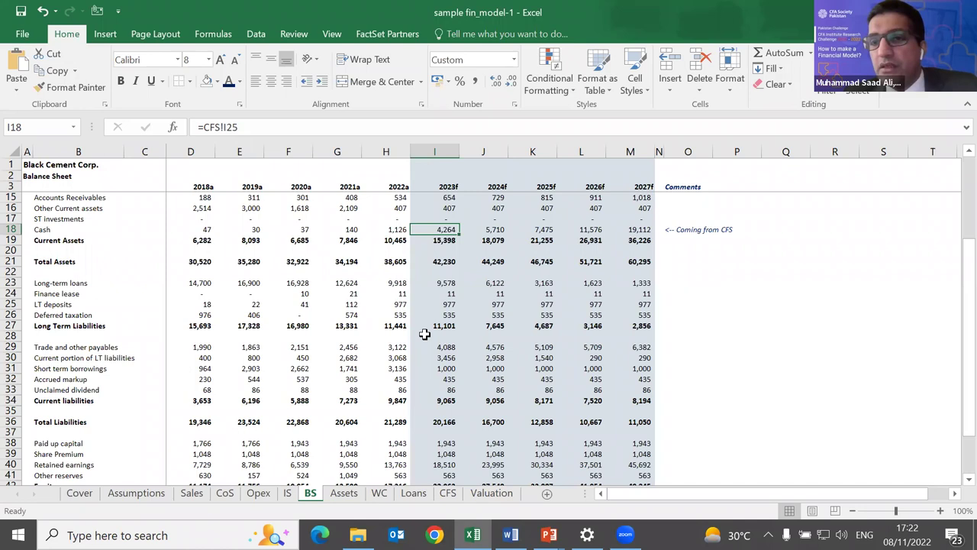
key("Down")
key("Down")
key("Down")
key("Down")
key("Down")
key("Down")
key("Down")
key("Down")
key("Down")
key("Down")
key("Down")
key("Down")
key("Down")
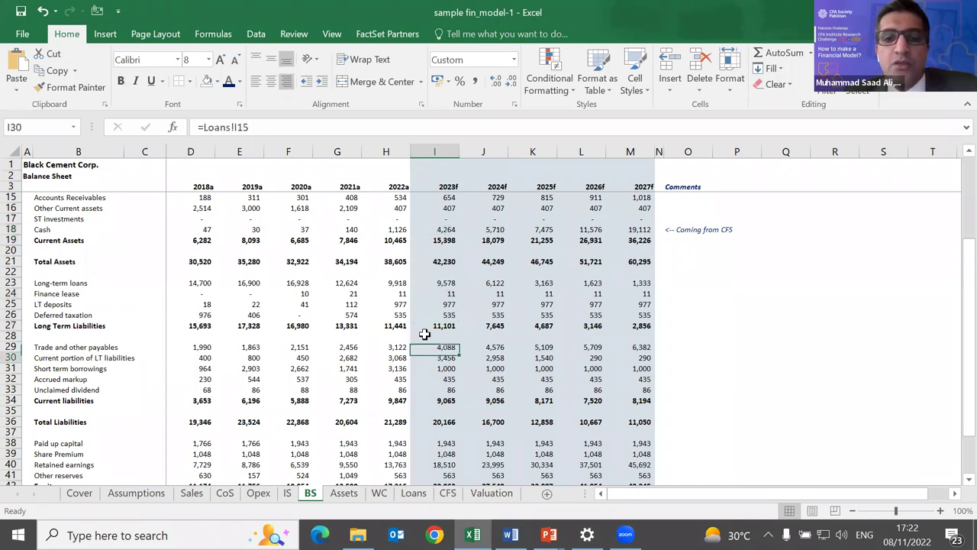
key("shift+Right")
key("shift+Right")
key("shift+Right")
key("shift+Right")
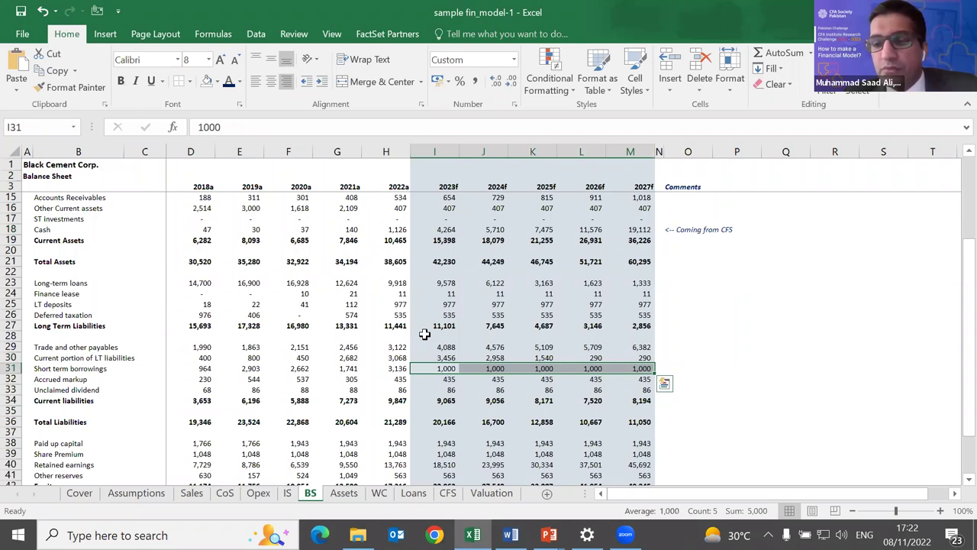
key("Delete")
scroll(424, 333, "down", 3)
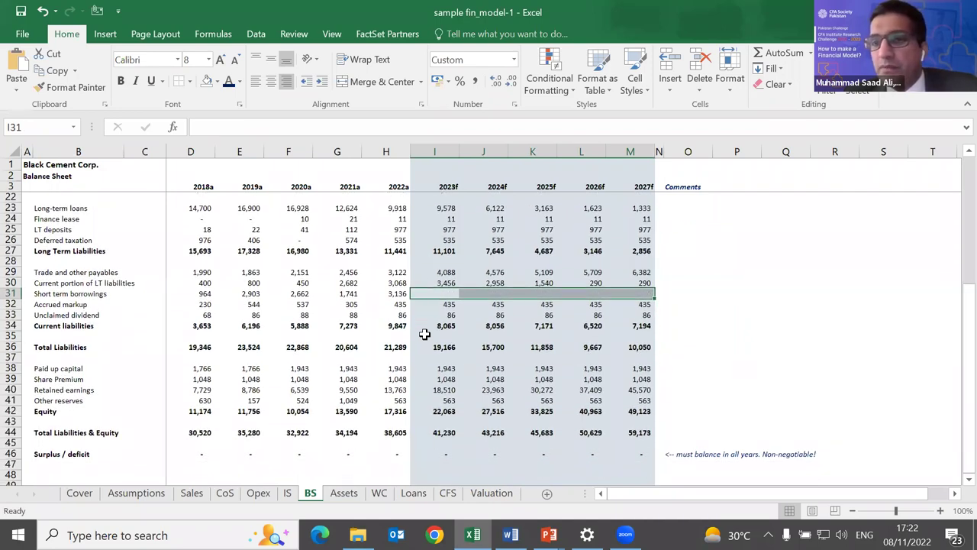
scroll(424, 334, "up", 4)
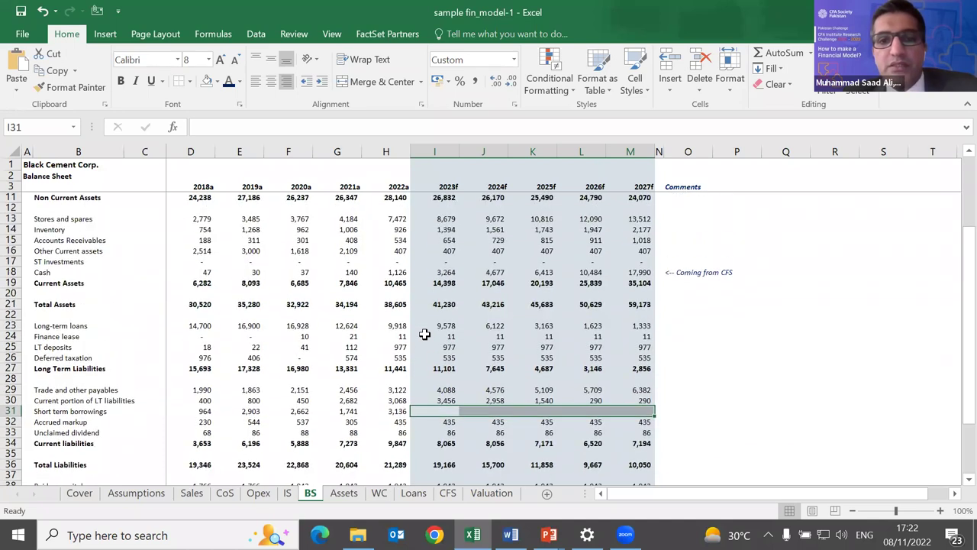
left_click(430, 273)
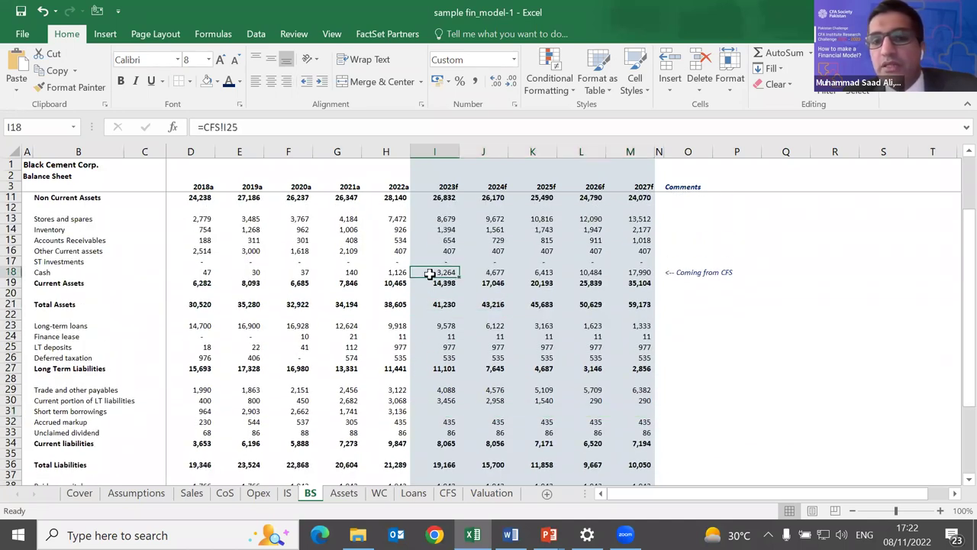
key("ctrl+z")
left_click(430, 273)
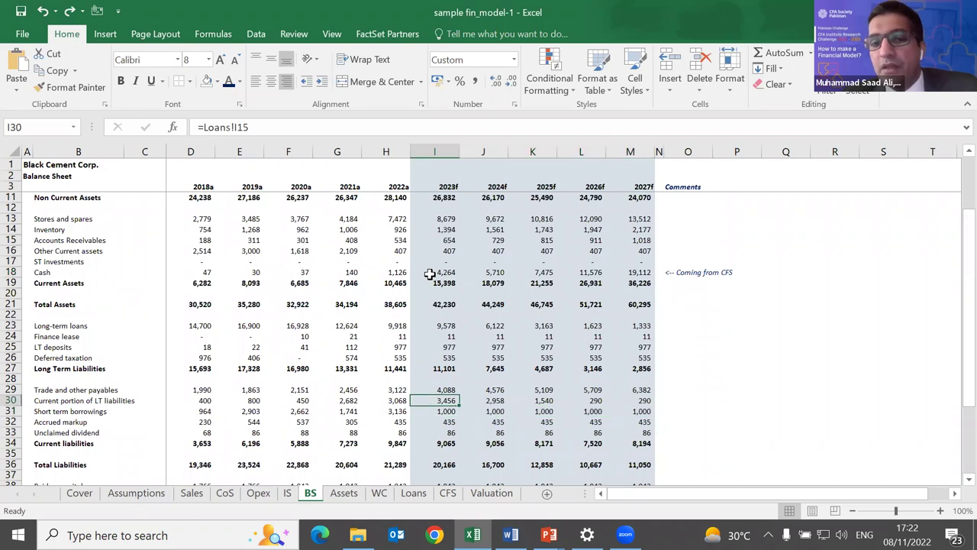
double_click(430, 273)
key("Tab")
key("Tab")
key("Tab")
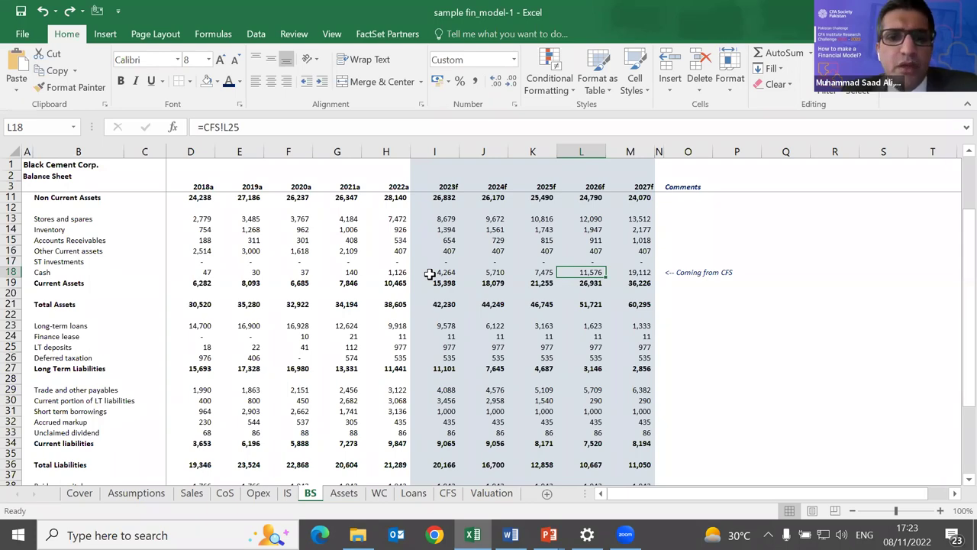
key("Right")
key("Left")
key("Left")
key("Left")
key("Left")
key("Down")
key("Down")
key("Down")
key("Down")
key("Down")
key("Down")
key("Down")
key("Down")
key("Down")
key("Down")
key("Down")
key("Down")
key("Down")
key("Down")
key("Down")
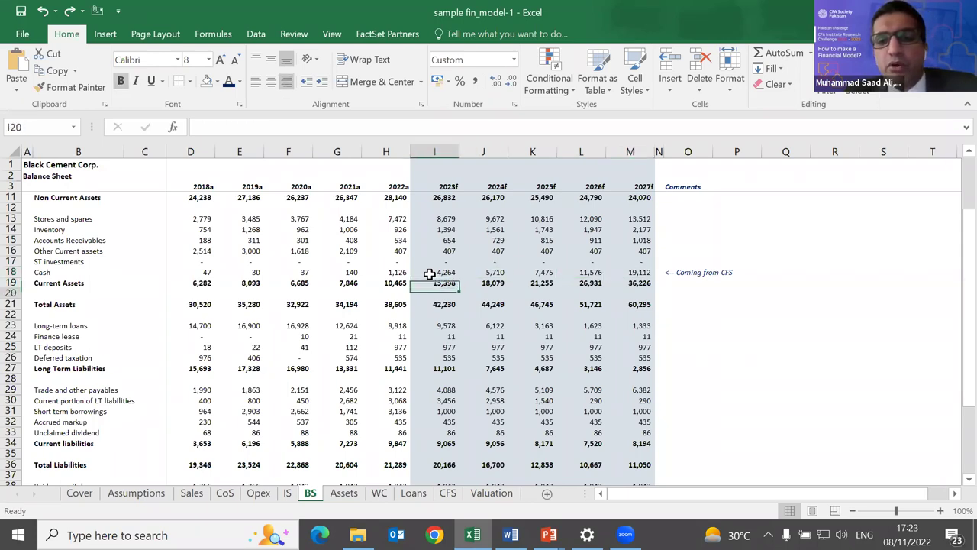
key("Up")
key("Up")
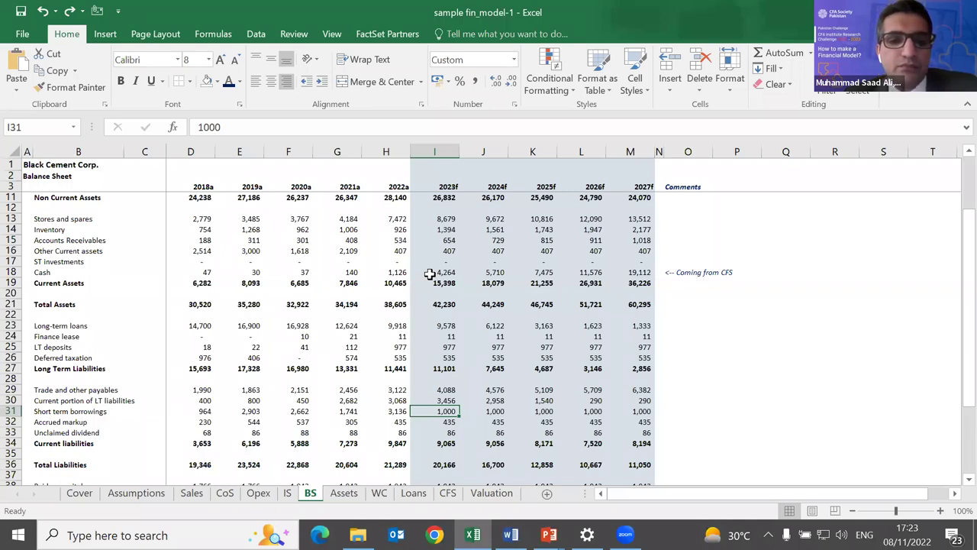
On the CFS sheet, check the 2023f net income, working capital and borrowing formulas, then go to Valuation.
key("ctrl+Page_Down")
key("ctrl+Page_Down")
key("ctrl+Page_Down")
key("ctrl+Page_Down")
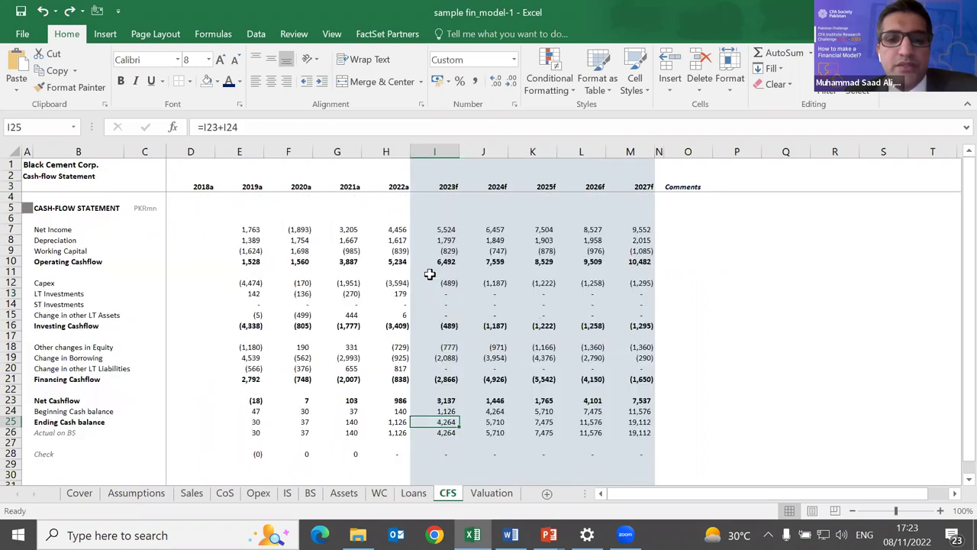
key("Up")
key("Up")
key("Up")
key("Up")
key("Up")
key("Up")
key("Up")
key("Up")
key("Up")
key("Up")
key("Up")
key("Up")
key("Up")
key("Up")
key("Up")
key("Up")
key("Up")
key("Up")
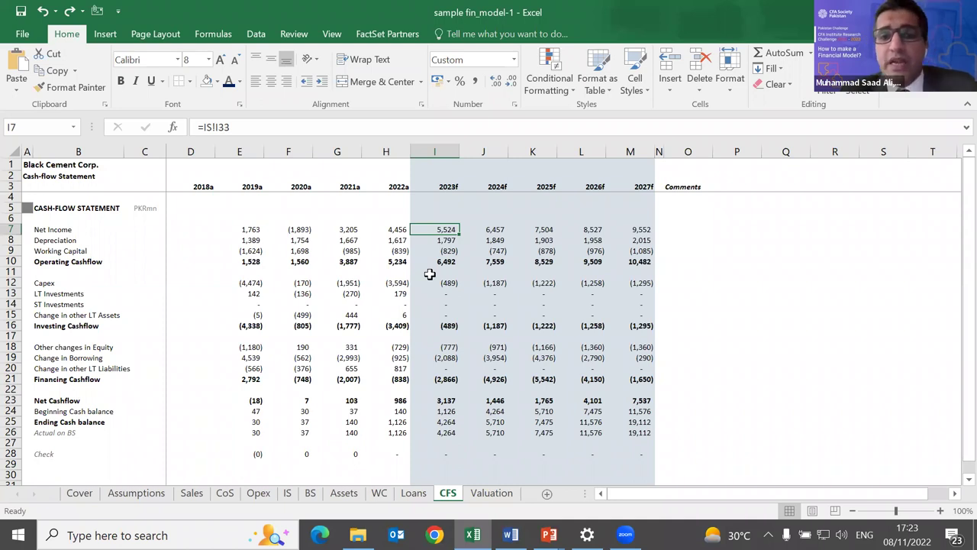
key("Down")
key("Down")
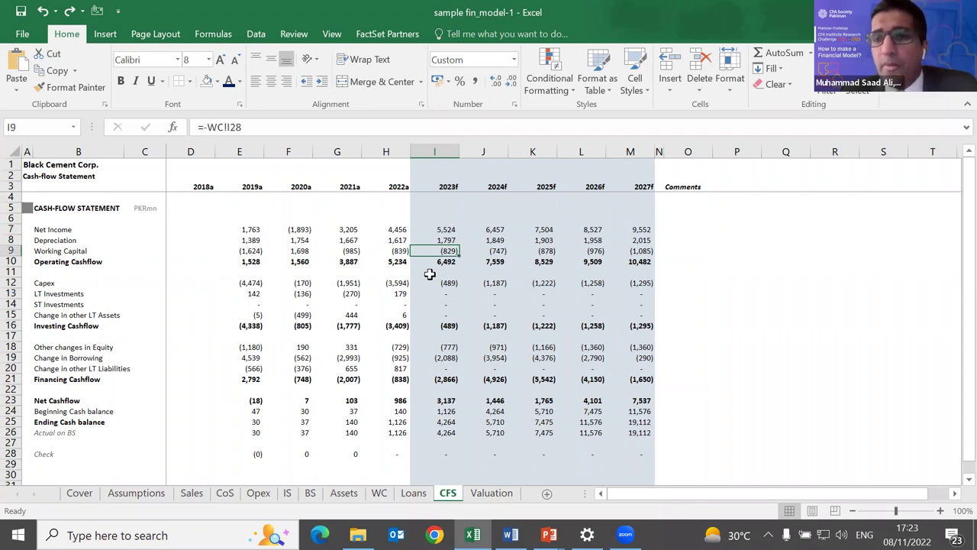
key("Down")
key("Down")
key("Down")
key("Down")
key("Down")
key("Down")
key("Down")
key("Down")
key("Down")
key("Down")
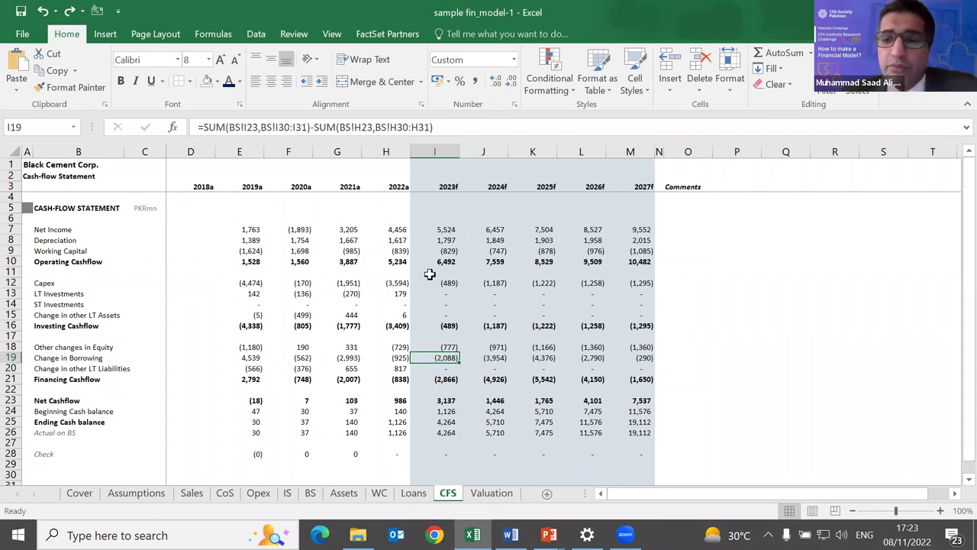
key("ctrl+Page_Down")
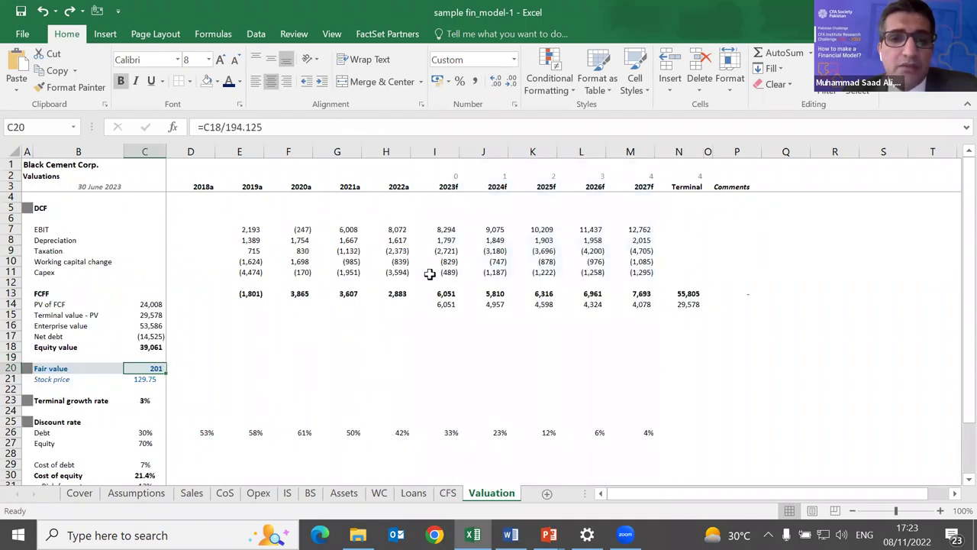
left_click(233, 239)
left_click(234, 230)
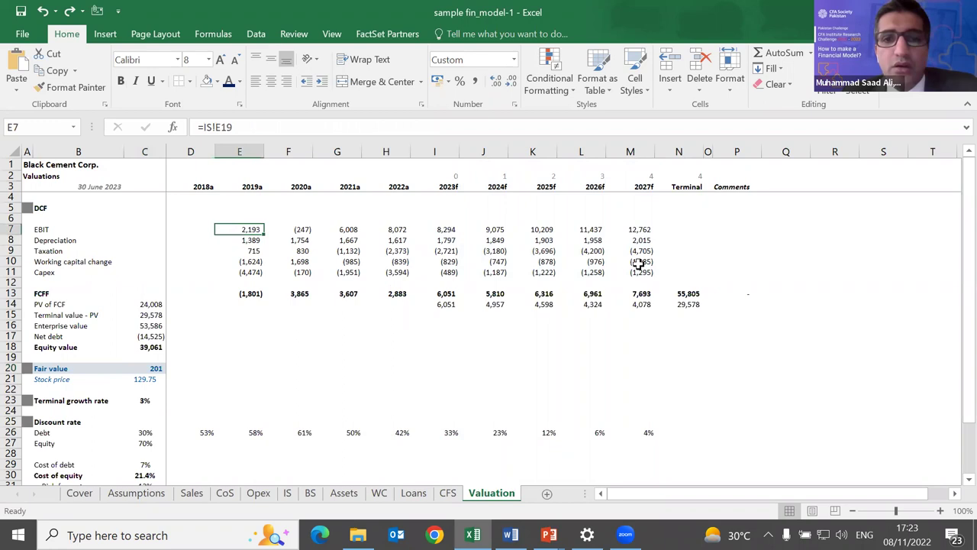
key("Right")
key("Right")
key("Right")
key("Right")
key("Right")
key("Left")
key("F2")
key("Return")
key("F2")
key("Escape")
key("F2")
key("Escape")
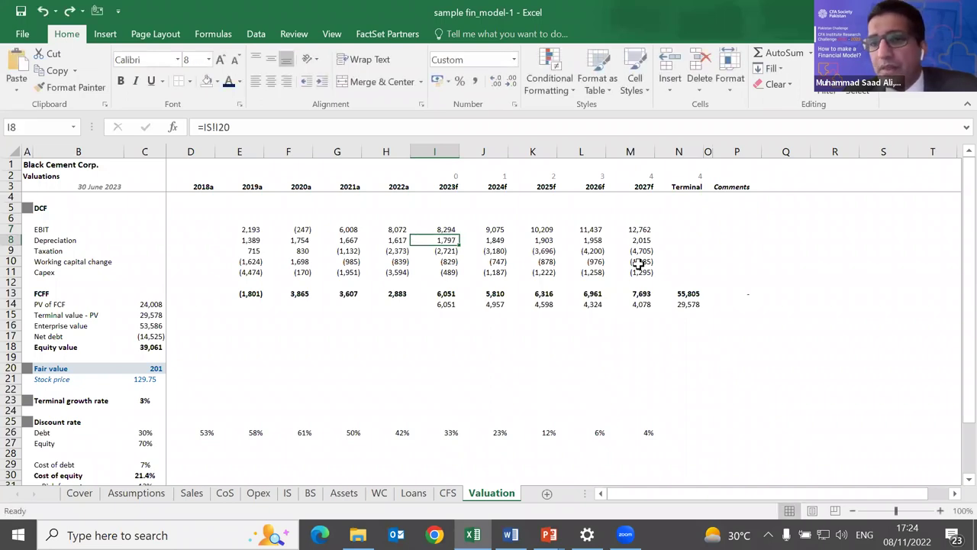
key("Up")
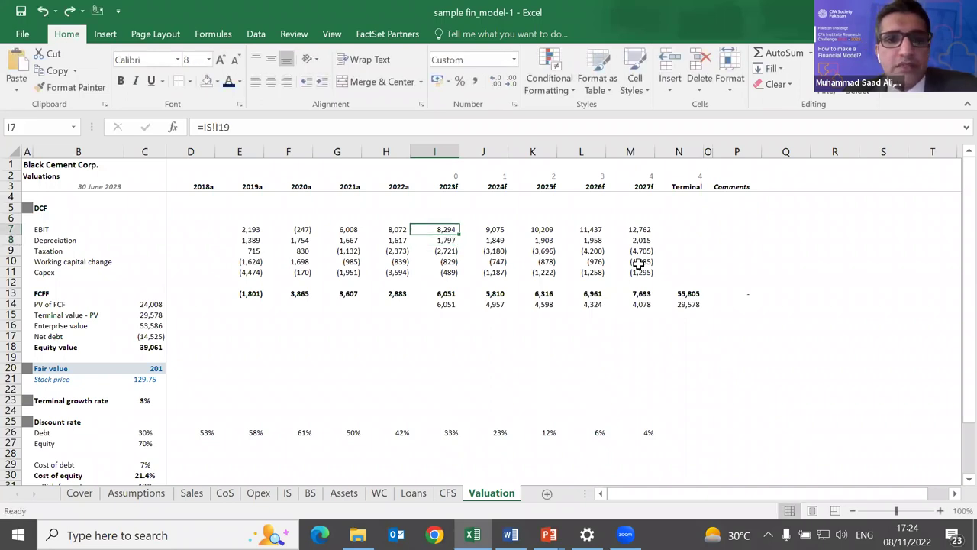
key("F2")
key("Escape")
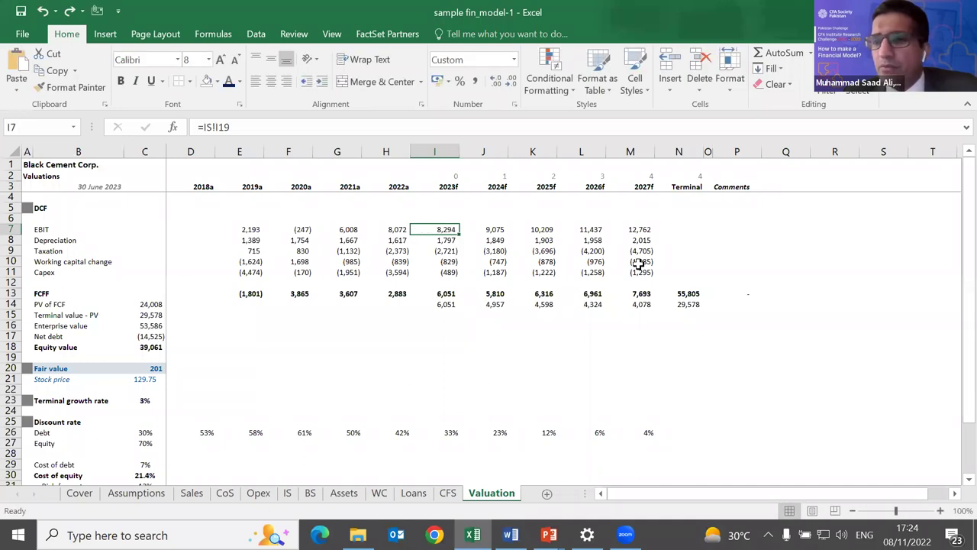
key("Down")
key("Down")
key("F2")
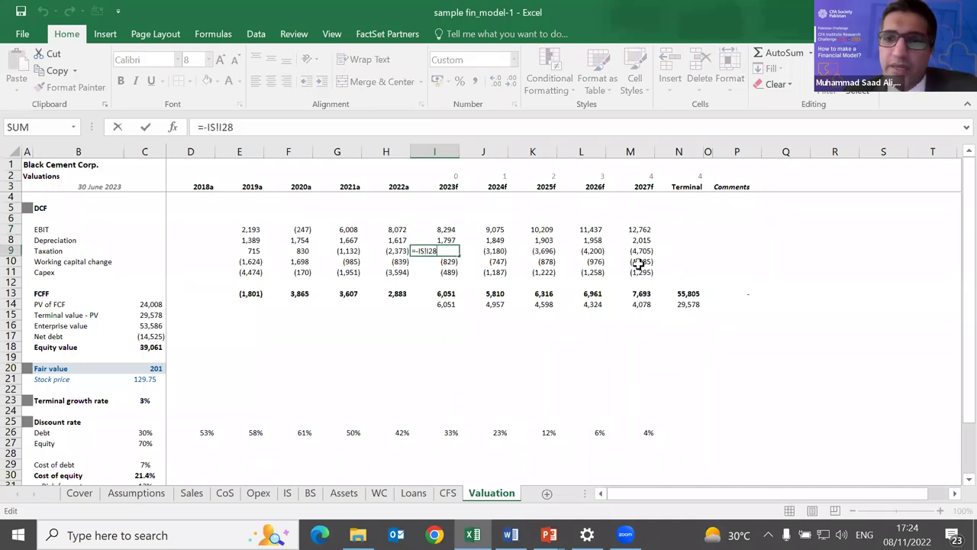
key("Return")
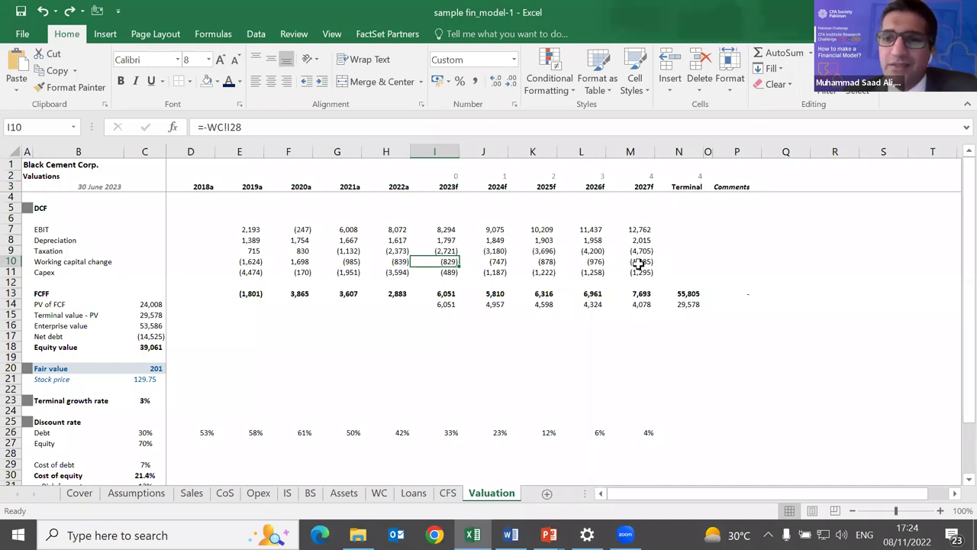
key("Down")
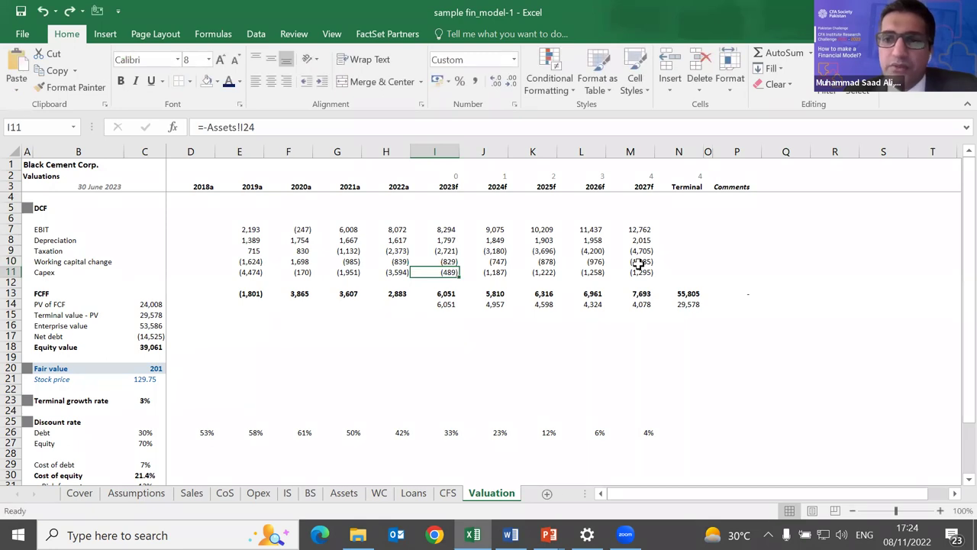
key("Down")
key("Down")
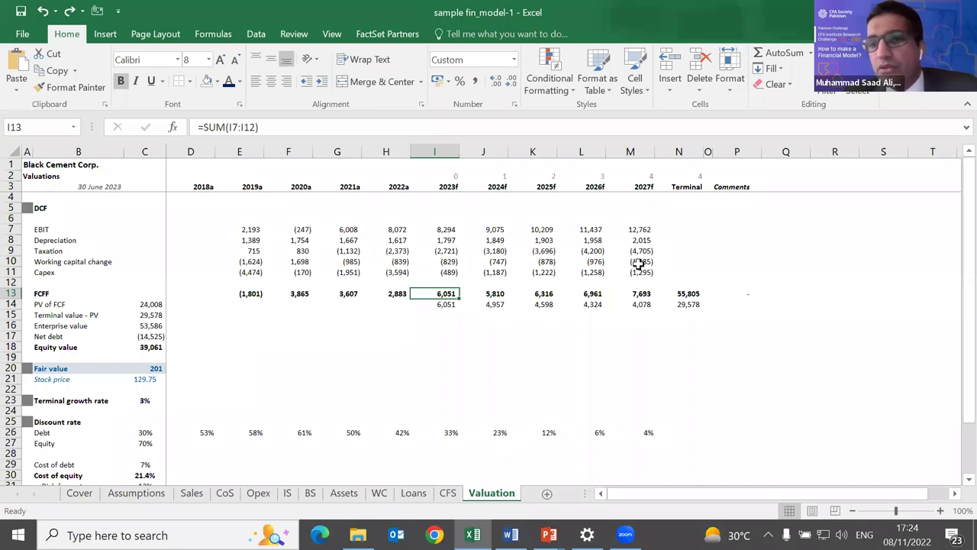
key("Up")
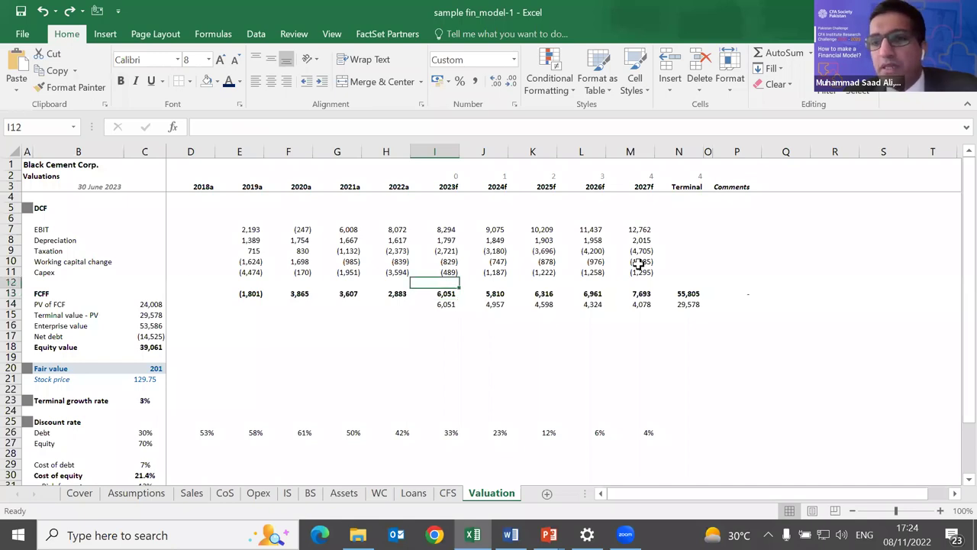
key("ctrl+Page_Up")
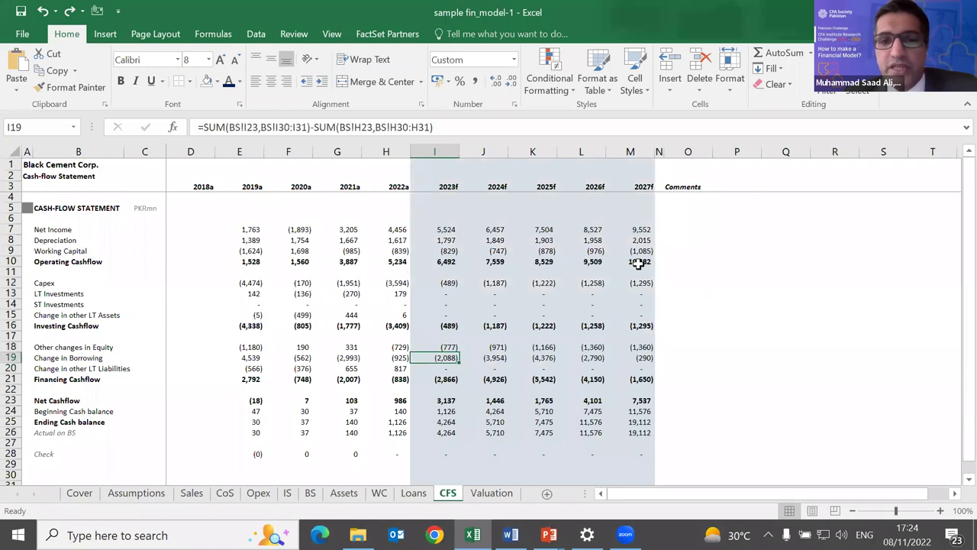
key("ctrl+Page_Down")
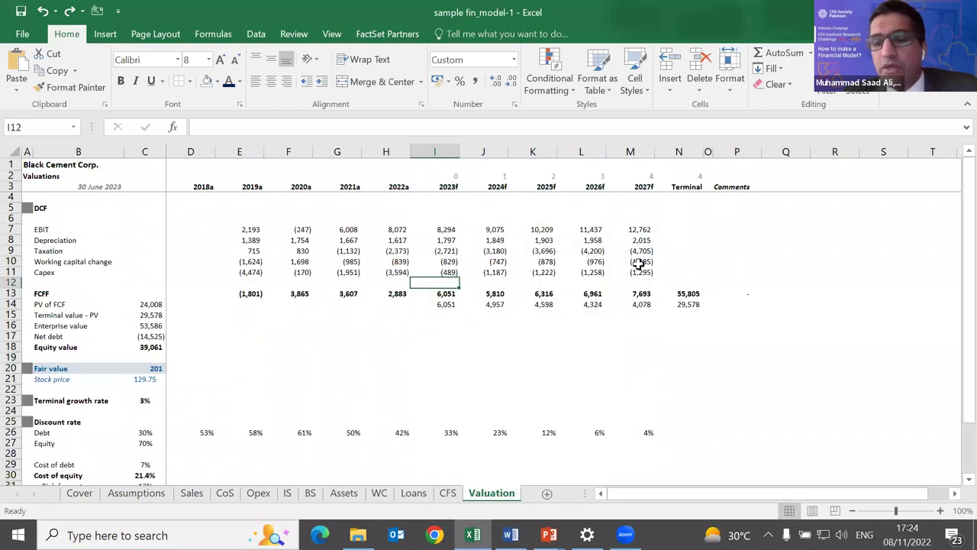
key("Down")
key("Left")
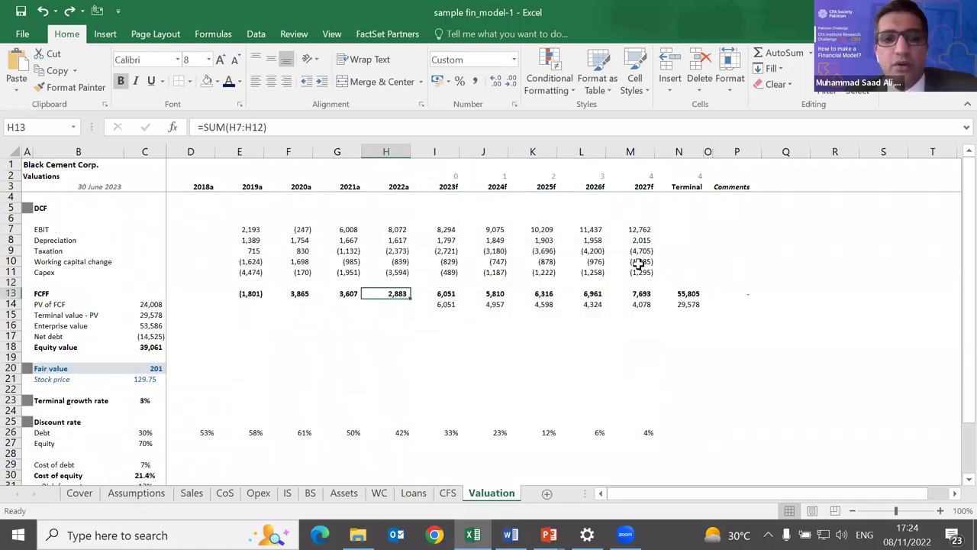
key("Left")
key("Left")
key("Left")
key("Right")
key("Right")
key("Right")
key("Right")
key("Right")
key("Left")
key("Up")
key("Up")
key("Up")
key("Down")
key("Down")
key("Down")
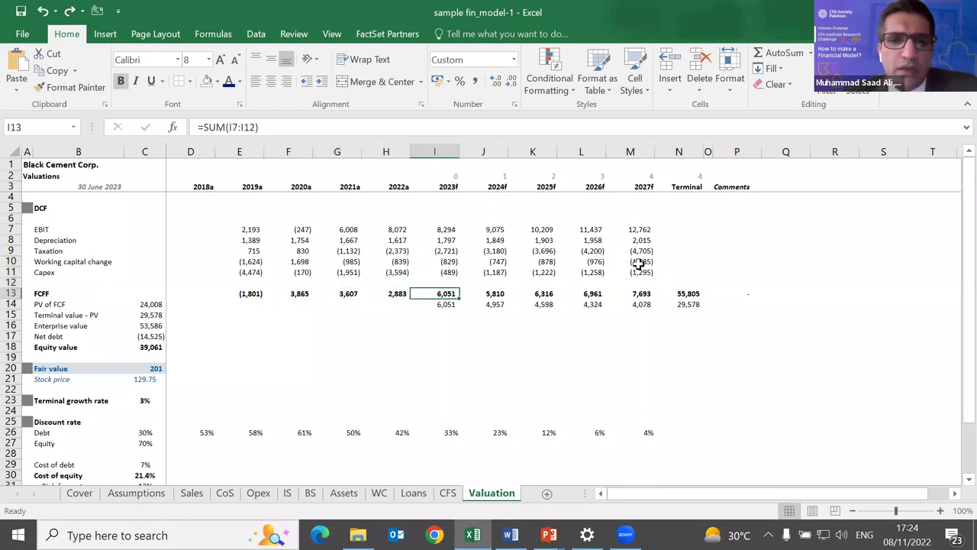
key("F2")
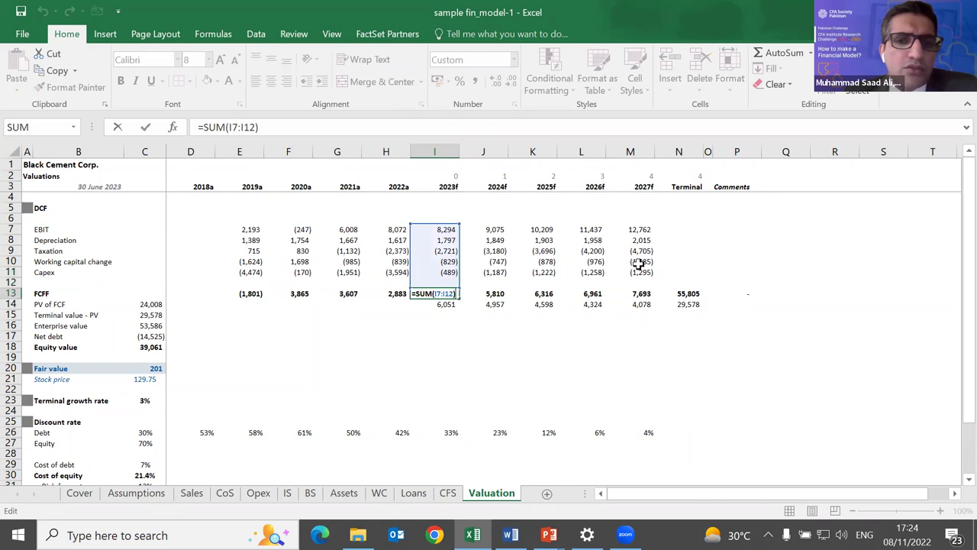
key("Escape")
key("Right")
key("Right")
key("Right")
key("Right")
key("Right")
key("Left")
key("Left")
key("Left")
key("Left")
key("Left")
key("Right")
key("Right")
key("Right")
key("Right")
key("Right")
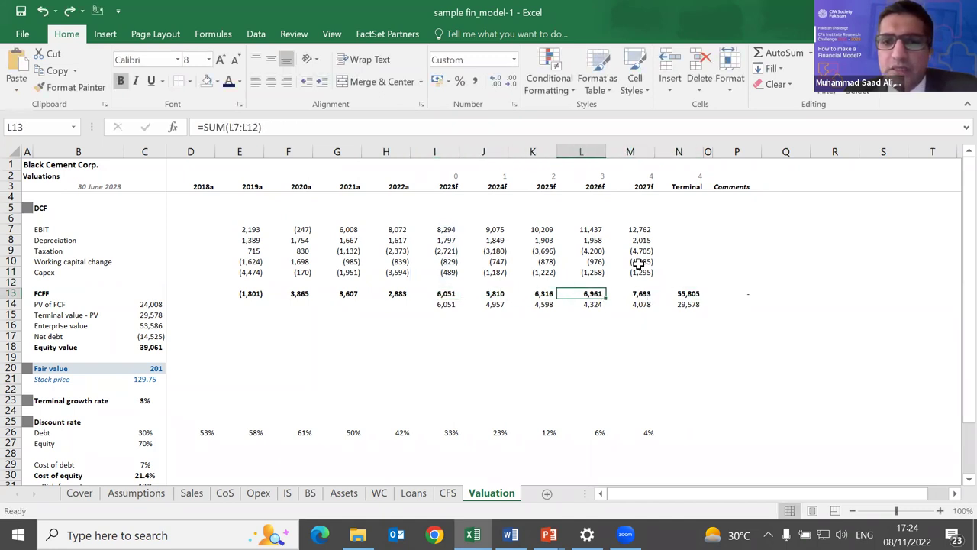
key("Left")
key("F2")
key("Escape")
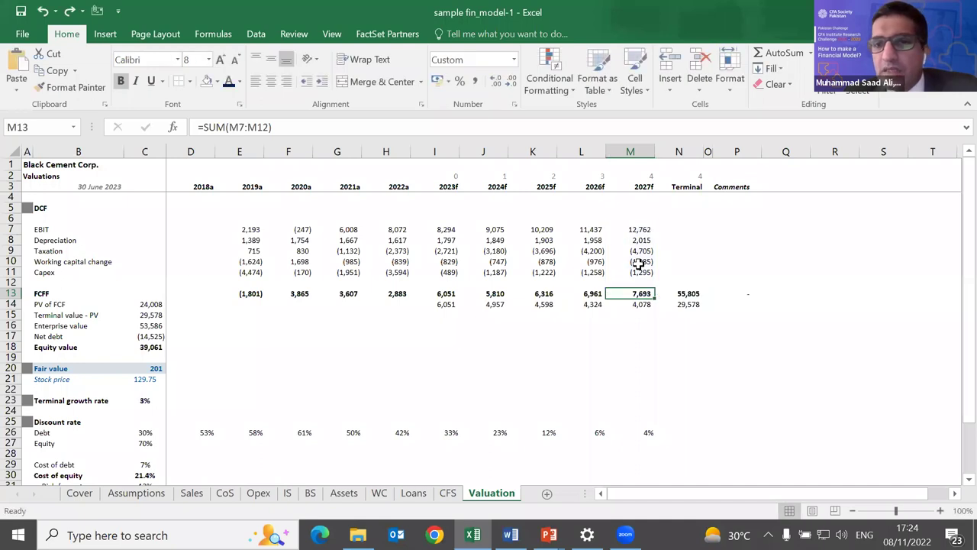
key("F2")
key("Escape")
key("Right")
key("F2")
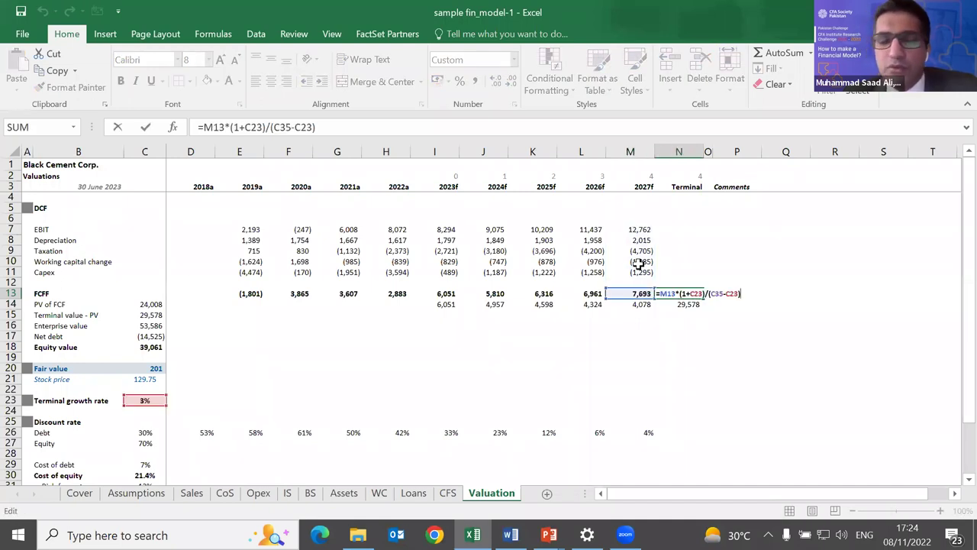
key("Escape")
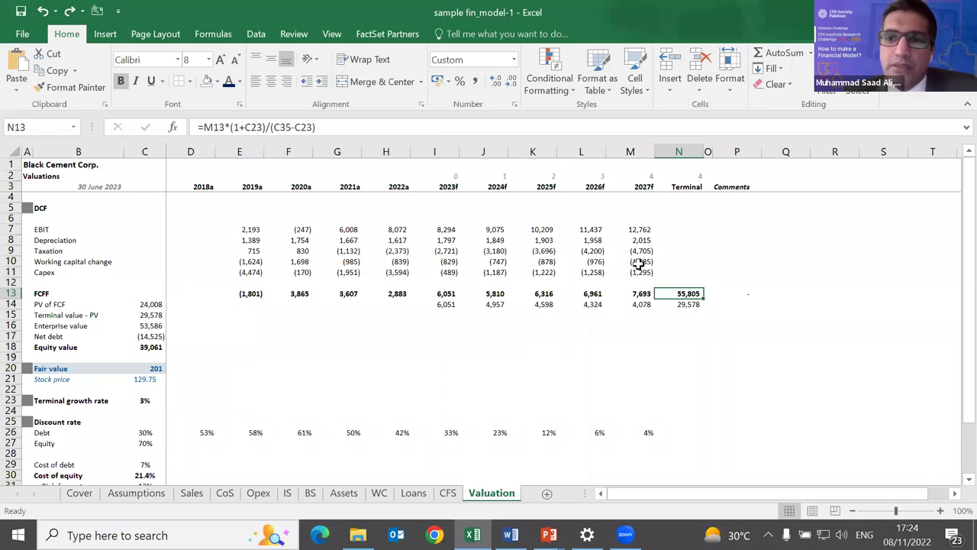
key("Left")
key("Left")
key("Left")
key("Left")
key("Left")
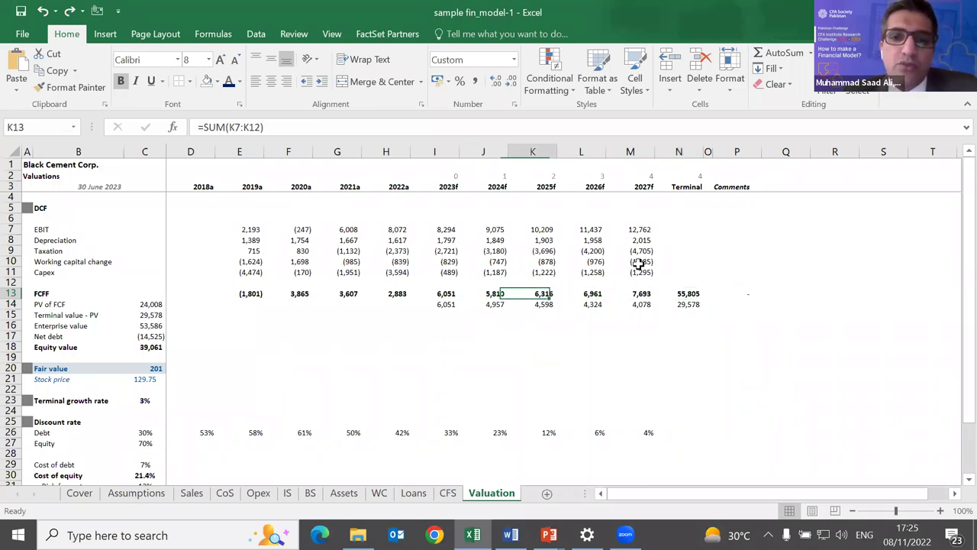
key("Down")
key("Right")
key("Left")
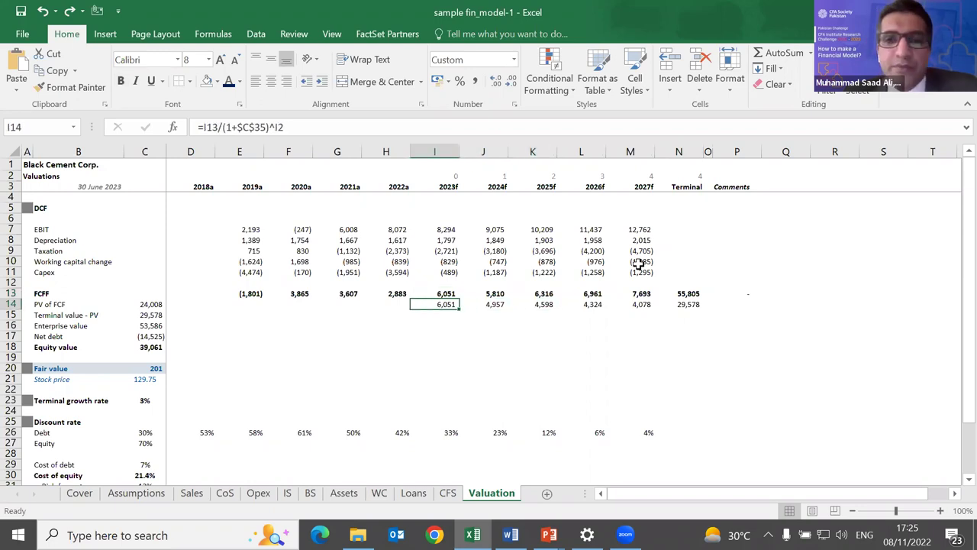
scroll(640, 263, "down", 2)
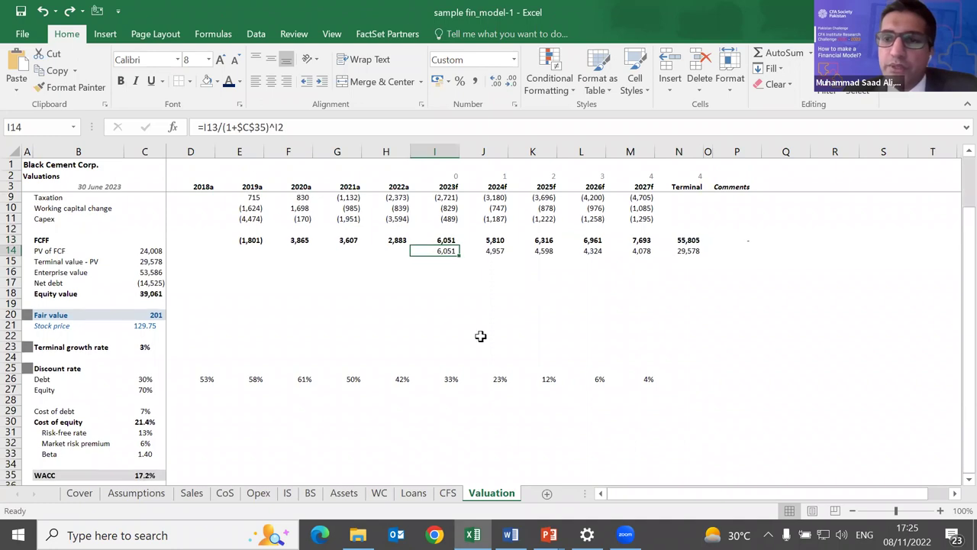
scroll(460, 351, "down", 4)
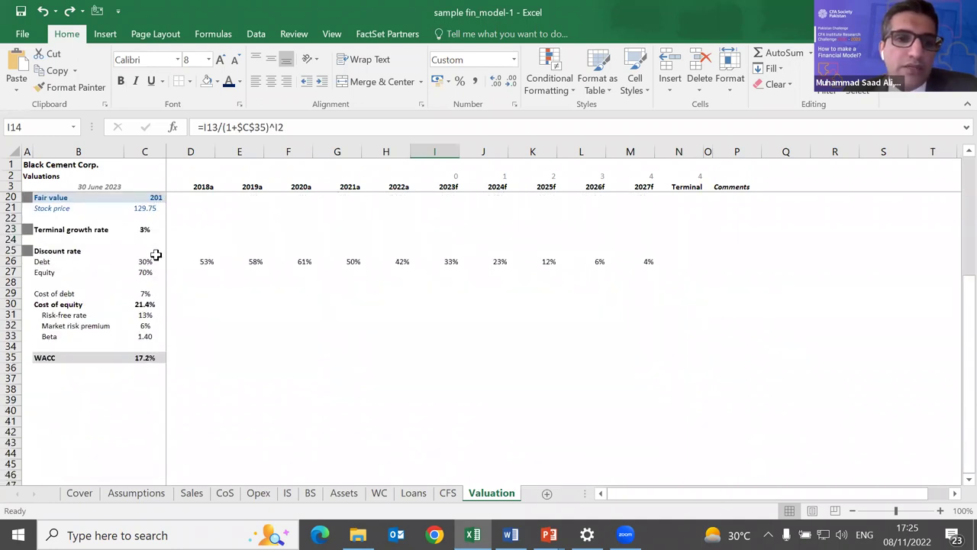
scroll(155, 260, "up", 4)
left_click(145, 316)
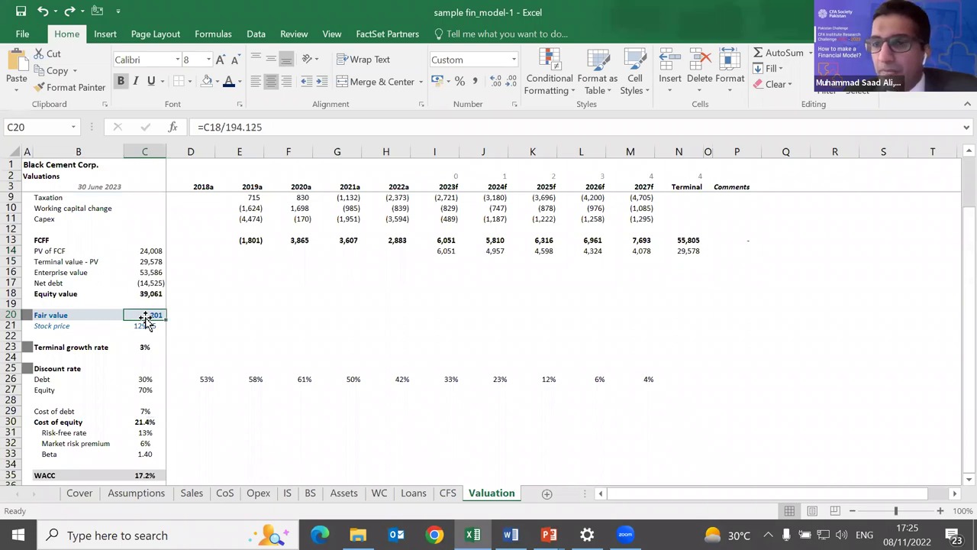
left_click(136, 379)
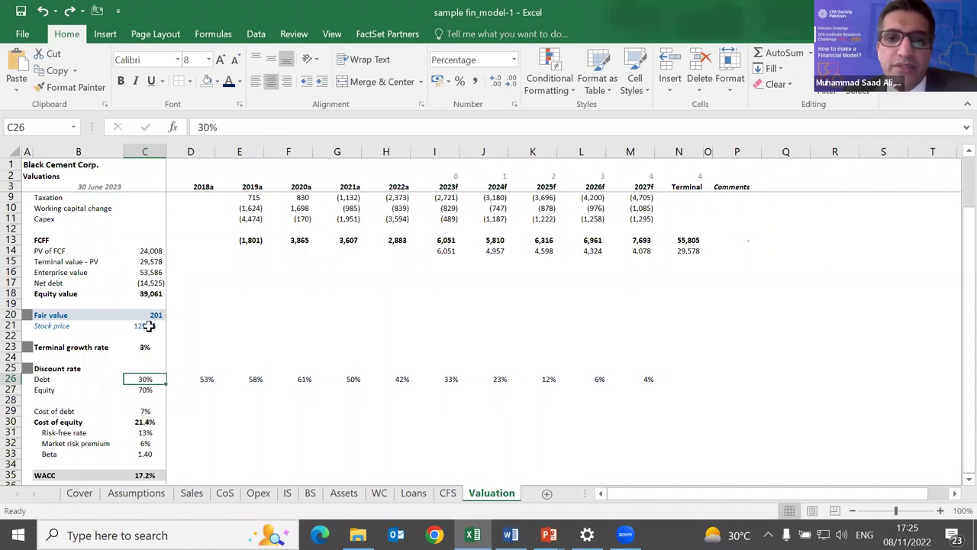
key("Down")
key("Down")
key("Down")
key("Down")
key("Down")
left_click(145, 382)
left_click_drag(145, 382, 145, 391)
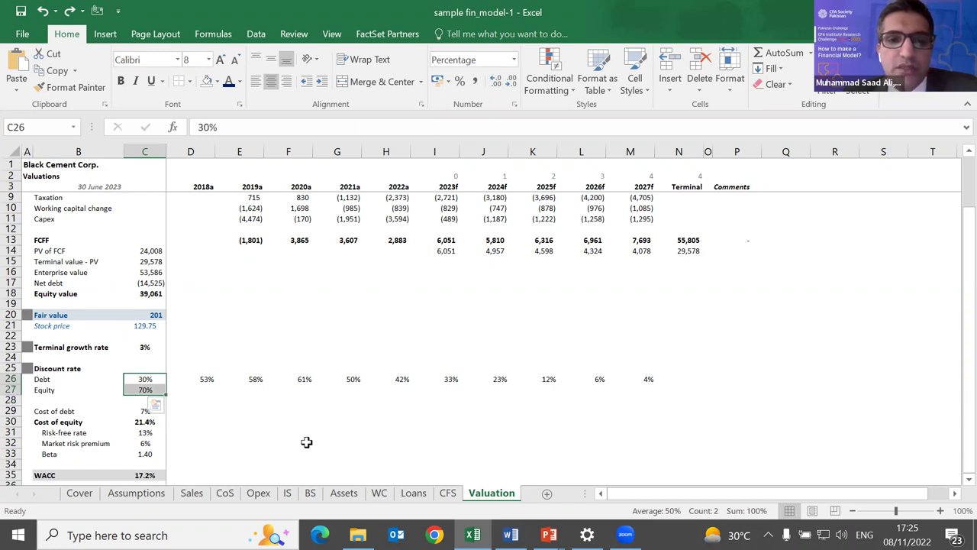
key("Right")
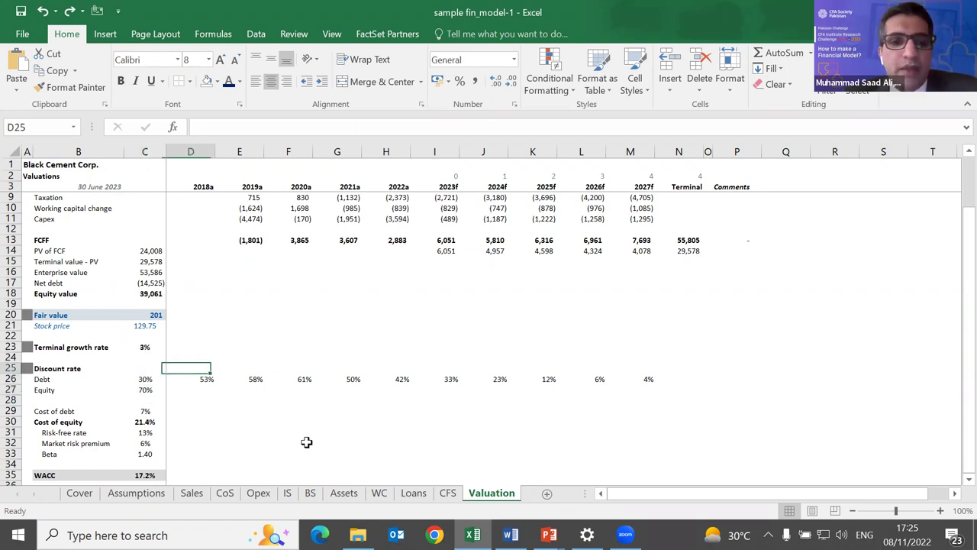
key("shift+Right")
key("shift+Right")
key("shift+Right")
key("shift+Right")
key("shift+Right")
key("shift+Right")
key("shift+Right")
key("shift+Right")
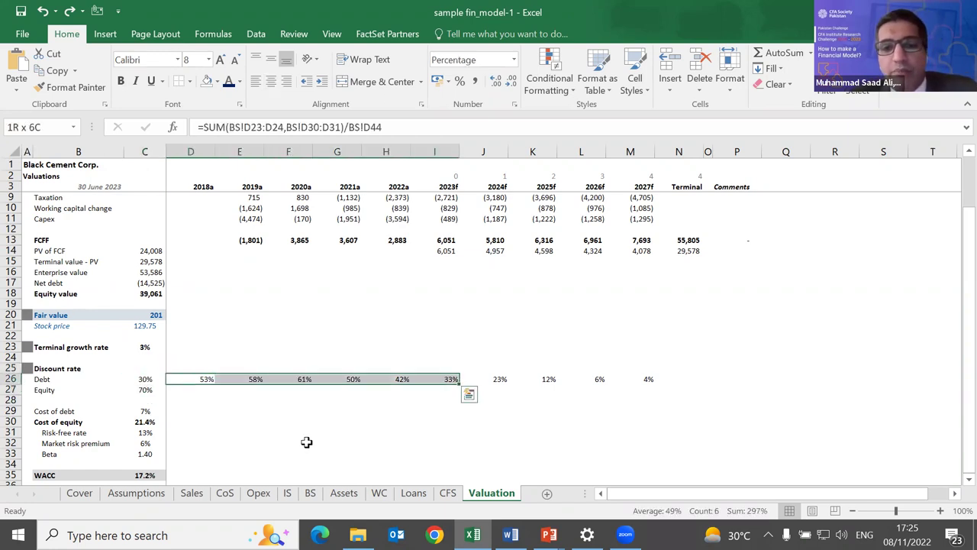
key("Right")
key("Right")
key("Right")
key("Right")
key("Right")
key("Right")
key("Right")
key("Right")
key("Right")
key("Right")
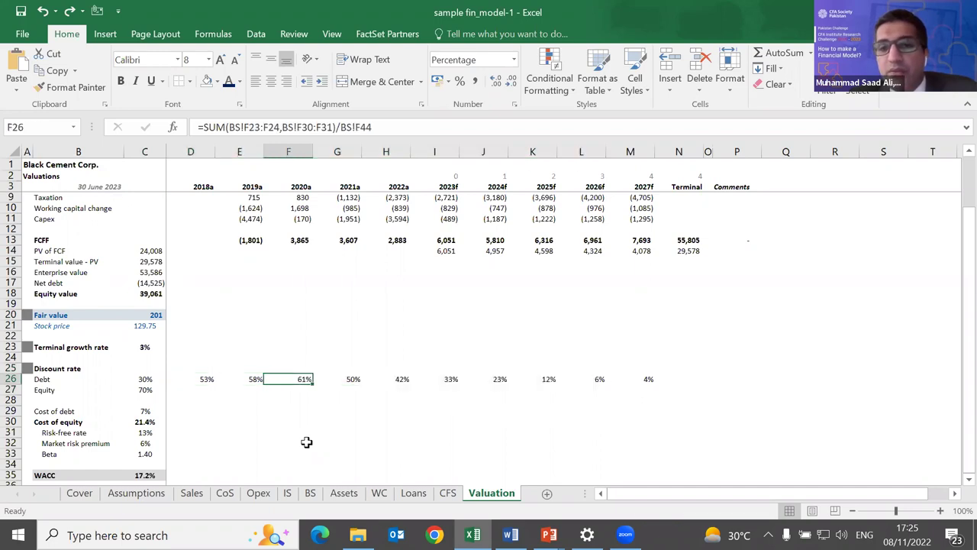
key("Left")
key("Left")
key("Left")
key("Left")
key("Left")
key("Left")
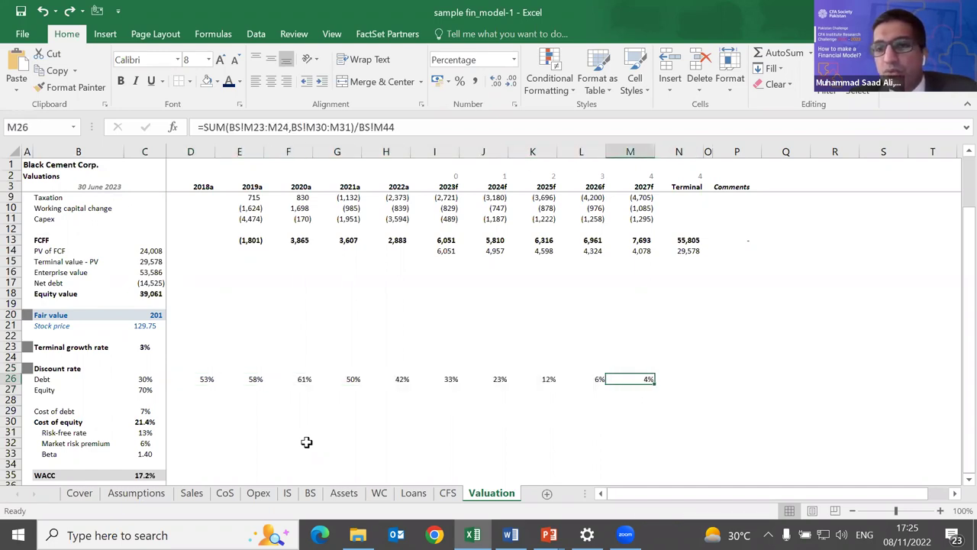
key("Left")
key("Left")
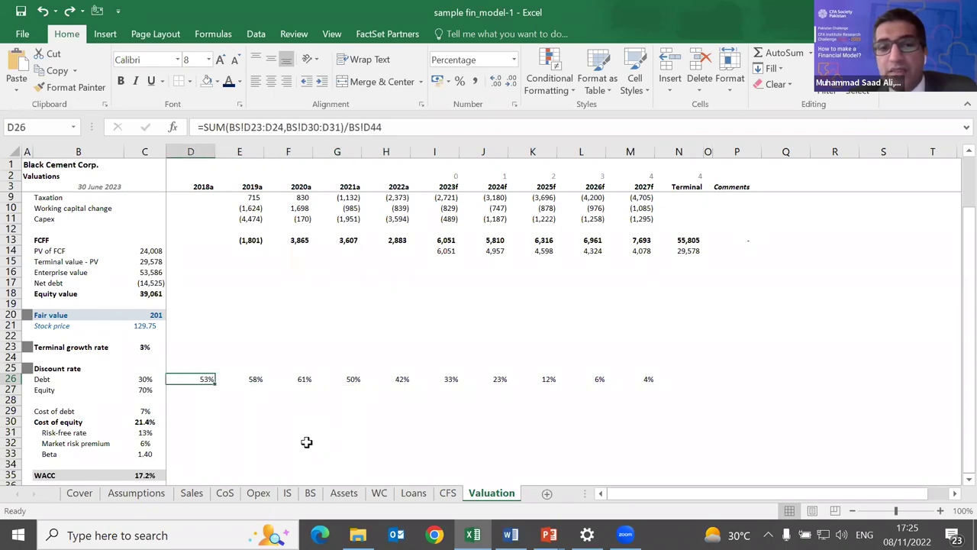
key("shift+Right")
key("shift+Right")
key("shift+Right")
key("shift+Right")
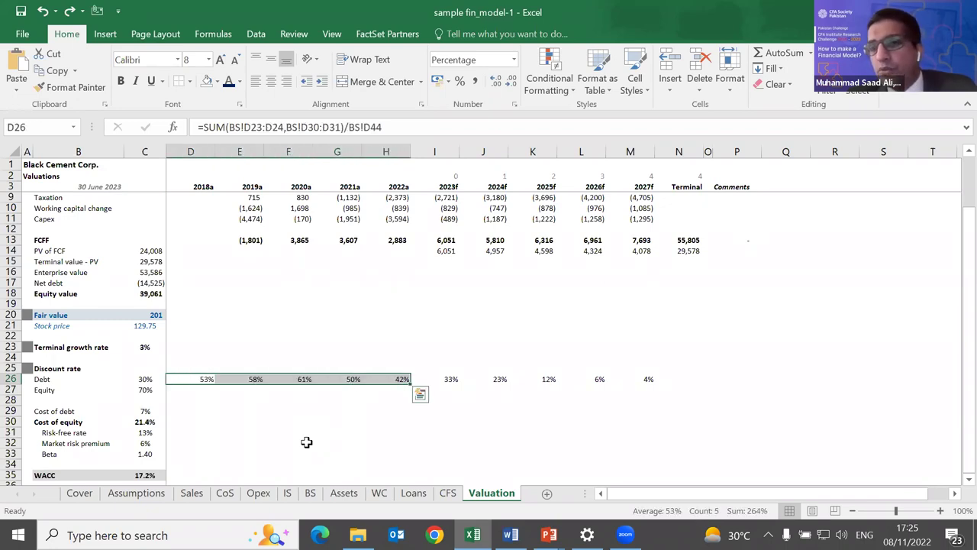
key("Left")
key("Left")
key("Right")
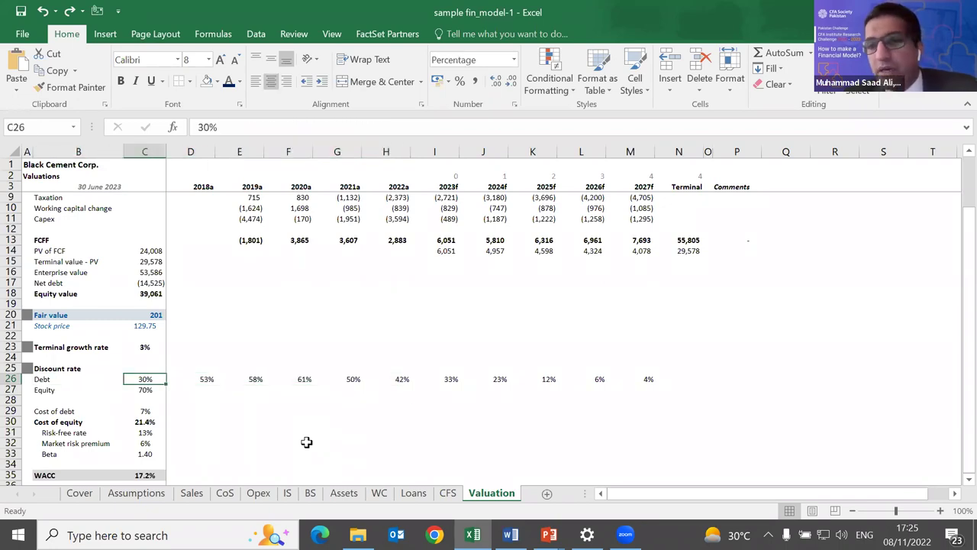
key("Right")
key("Right")
key("Right")
key("Right")
key("Right")
key("Right")
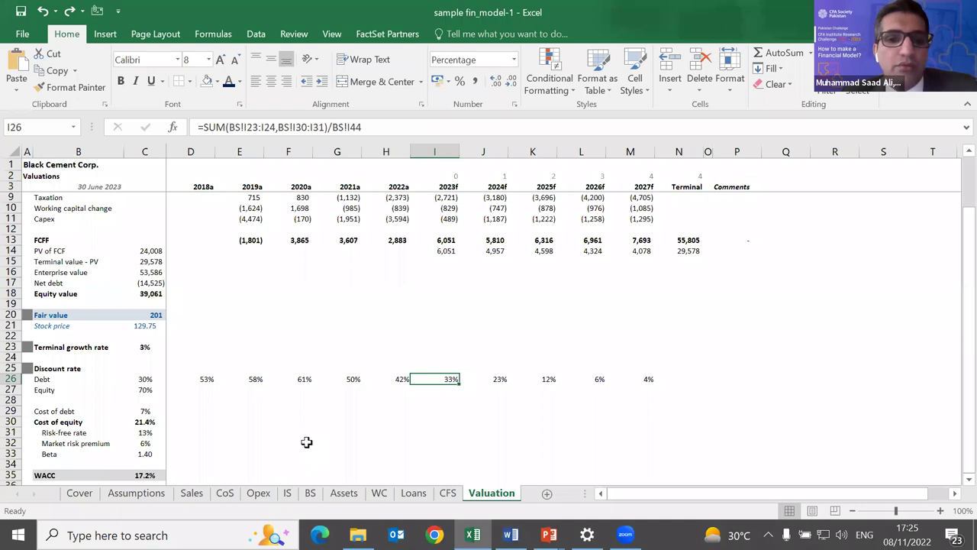
key("Left")
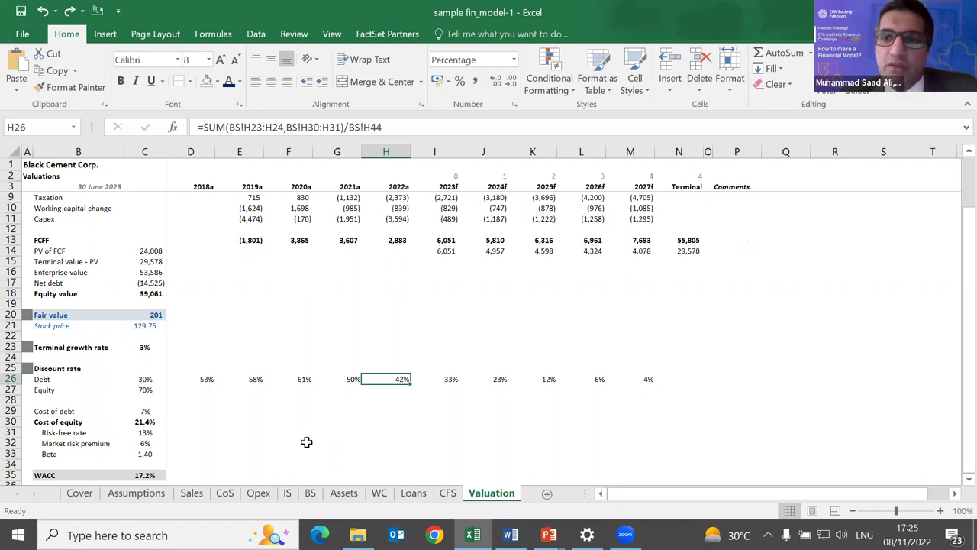
key("Left")
key("Left")
key("Left")
key("Left")
key("Left")
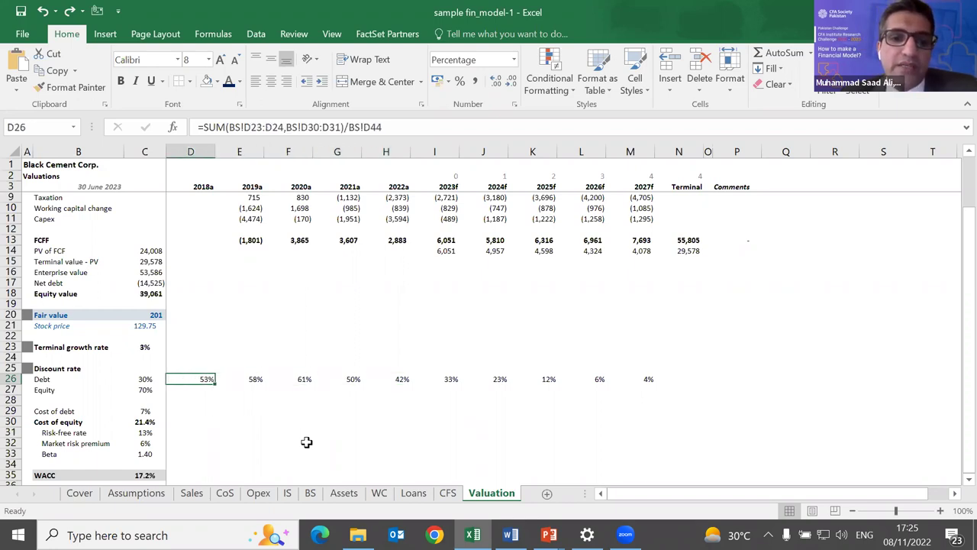
key("Right")
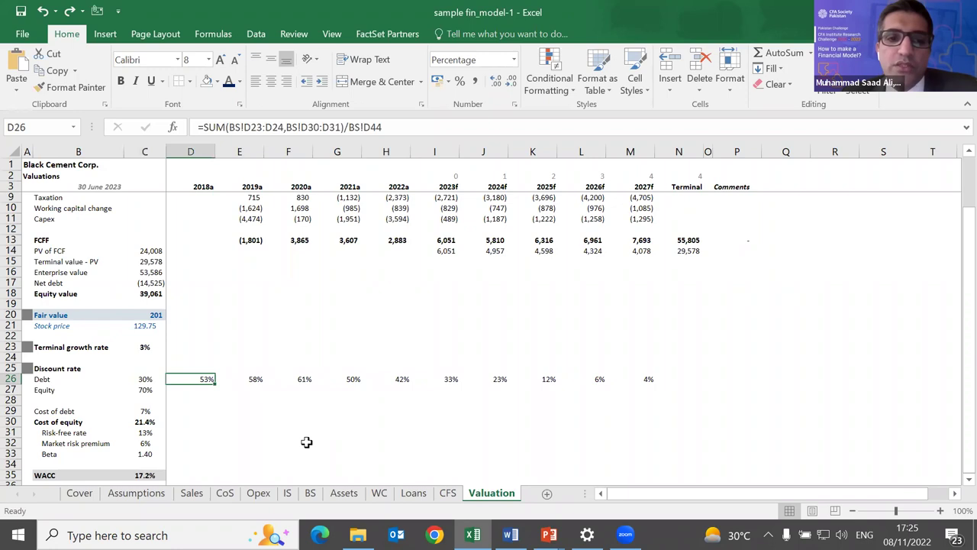
key("shift+Right")
key("shift+Right")
key("shift+Right")
key("shift+Right")
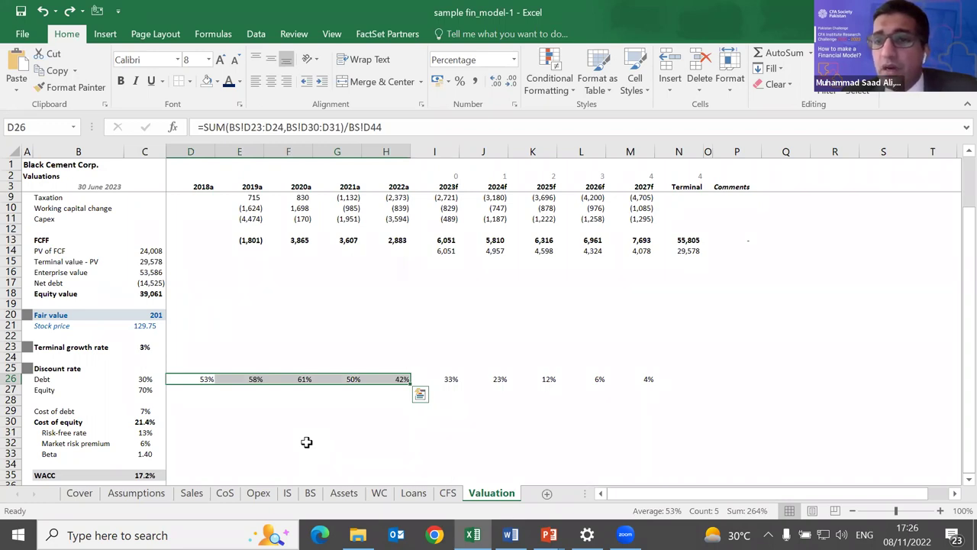
key("Left")
key("Down")
key("Up")
key("F2")
key("Return")
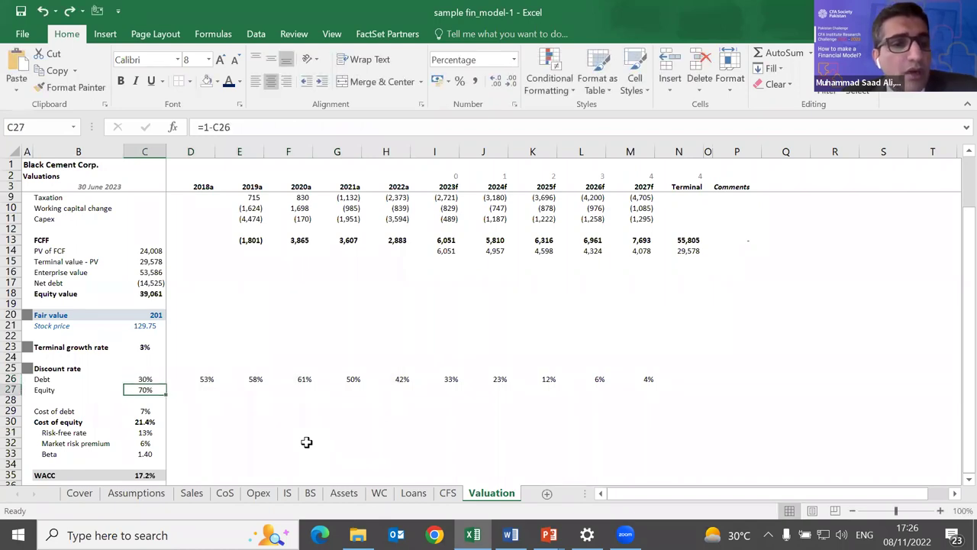
key("Down")
key("Down")
key("F2")
key("Escape")
key("Down")
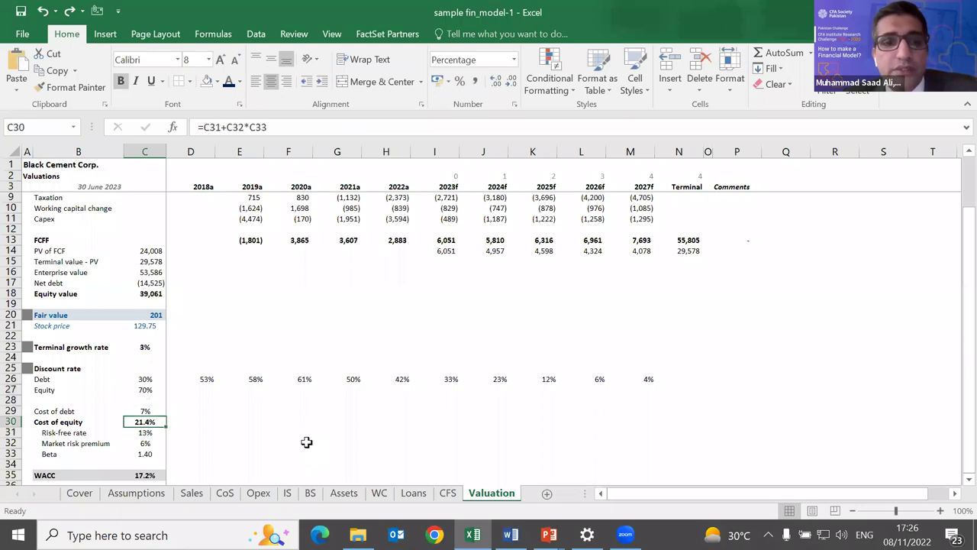
key("Up")
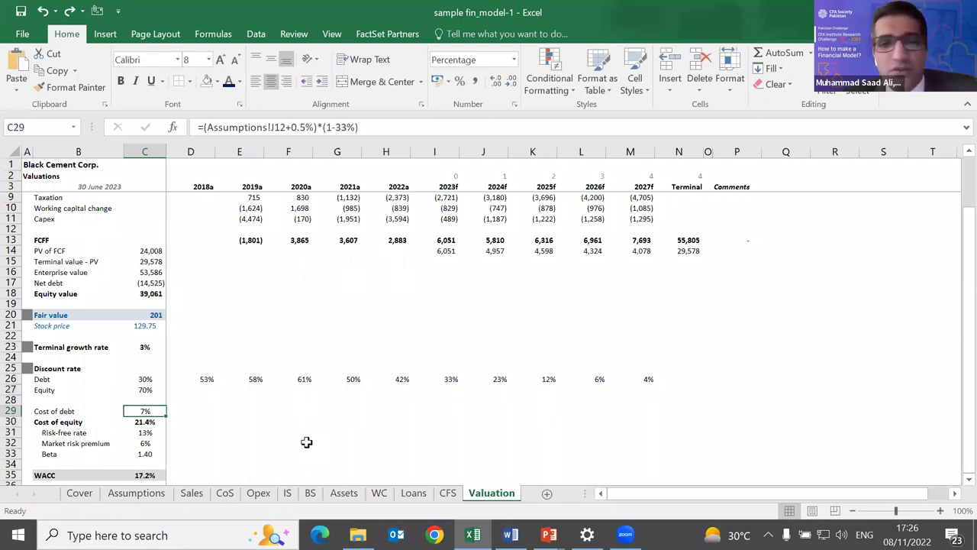
key("F2")
key("Escape")
key("Up")
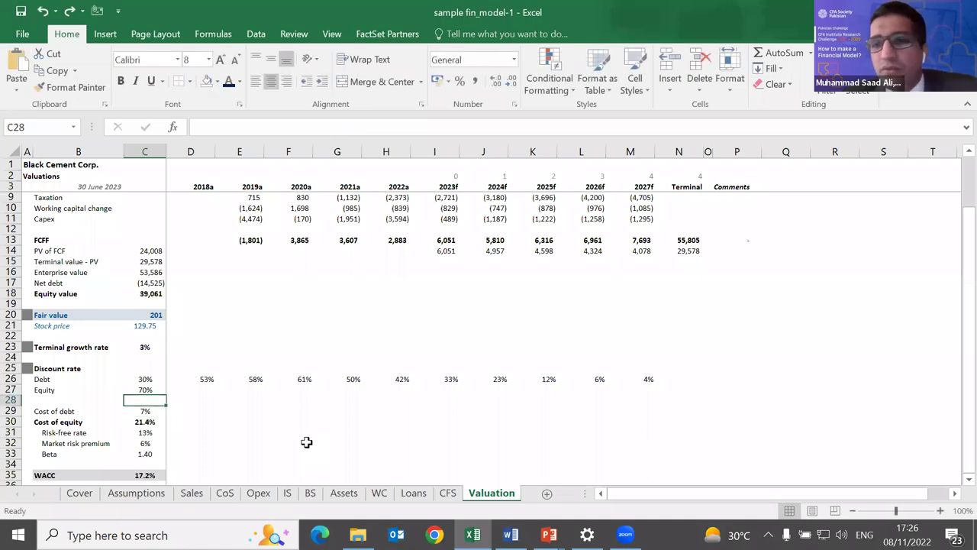
key("Down")
key("F2")
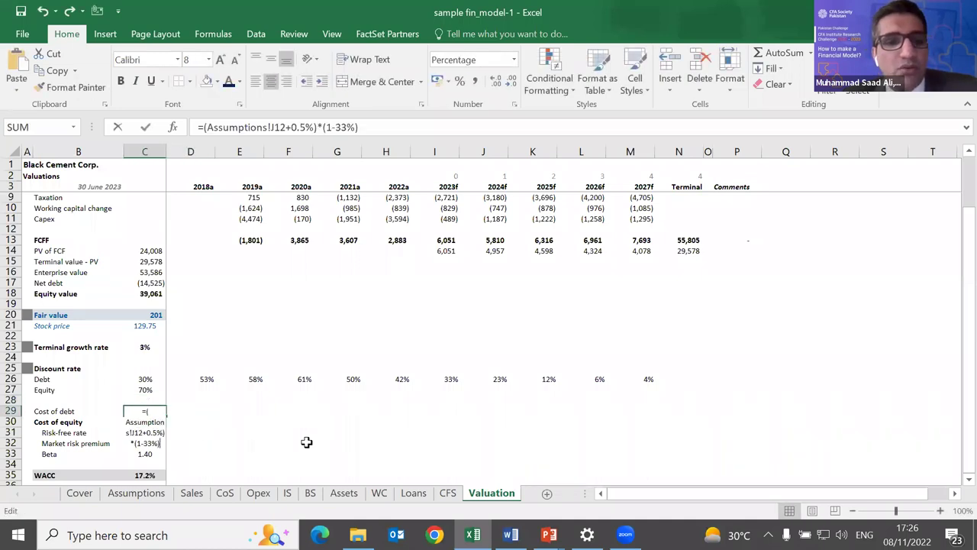
key("Escape")
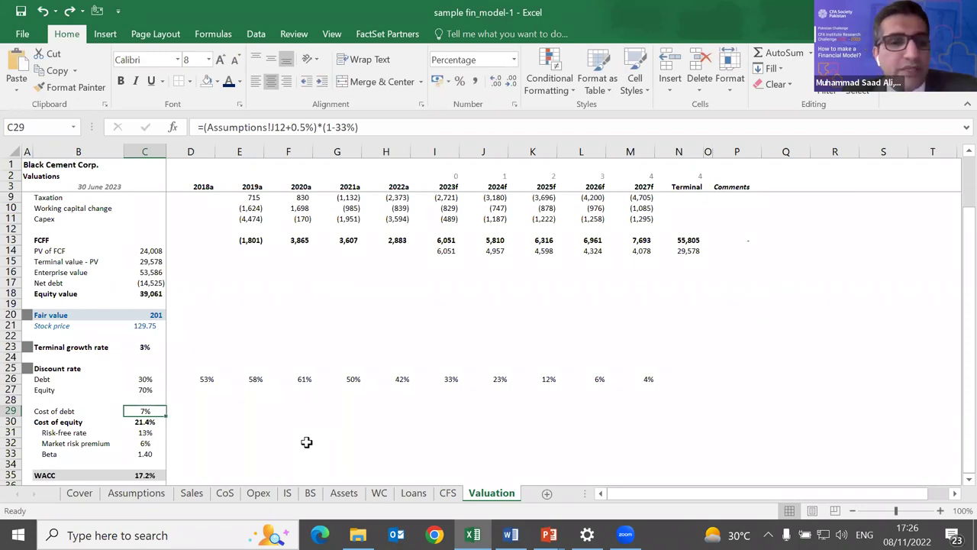
key("F2")
key("Escape")
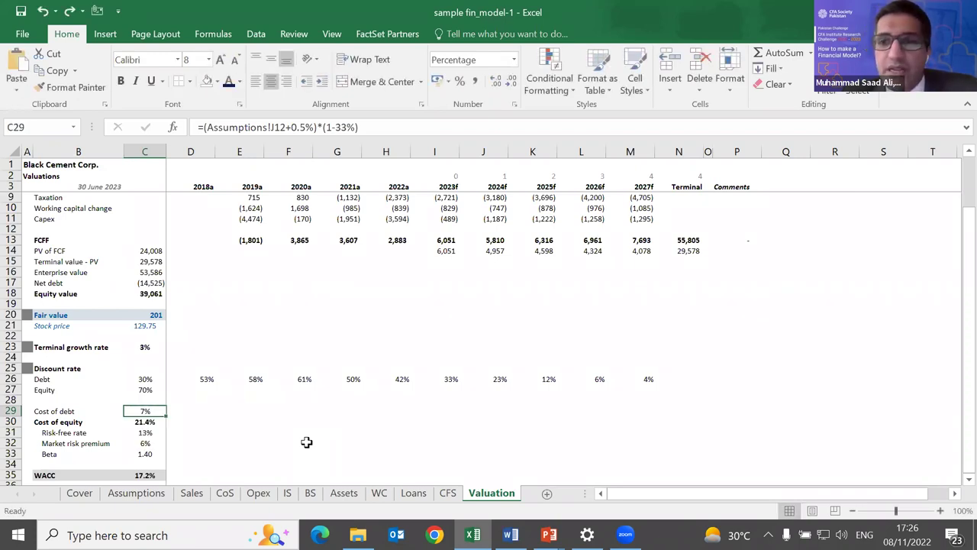
key("Down")
key("Down")
key("Up")
key("Up")
key("Left")
key("Right")
key("Down")
key("Down")
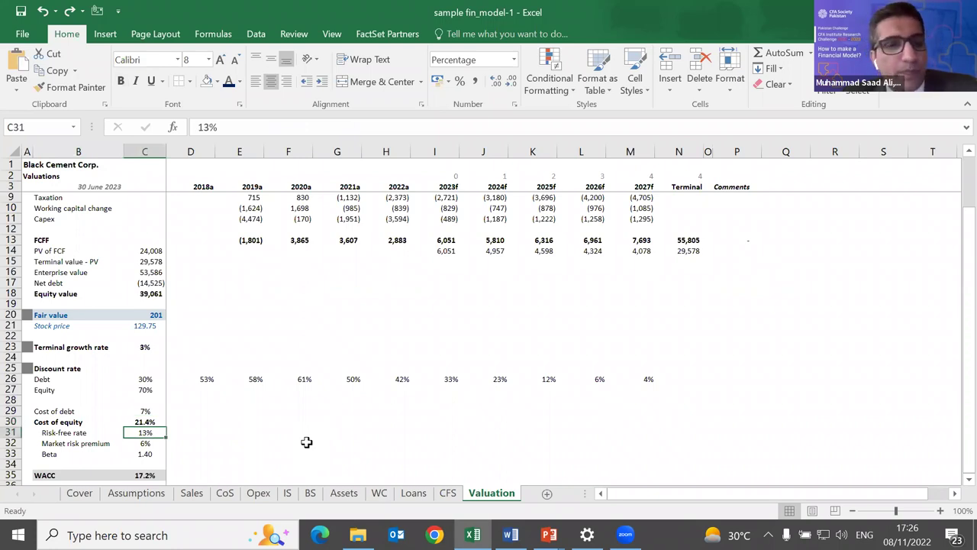
key("Down")
key("Up")
key("Left")
key("Right")
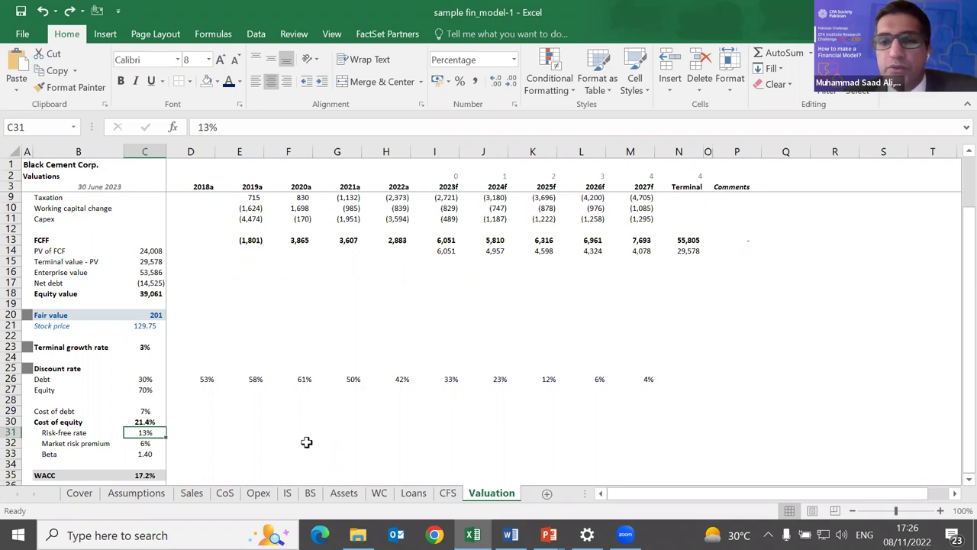
key("Down")
key("Up")
key("Left")
key("Down")
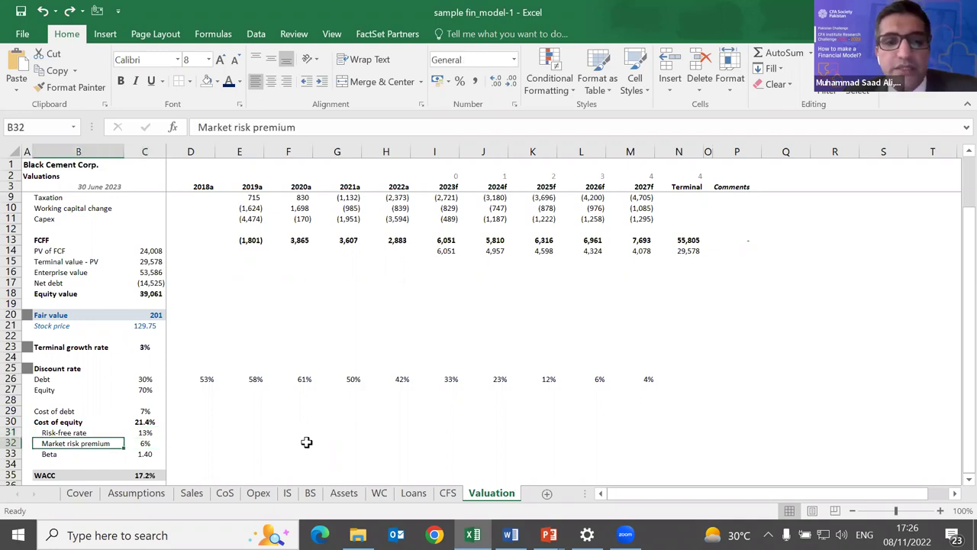
key("Right")
key("Down")
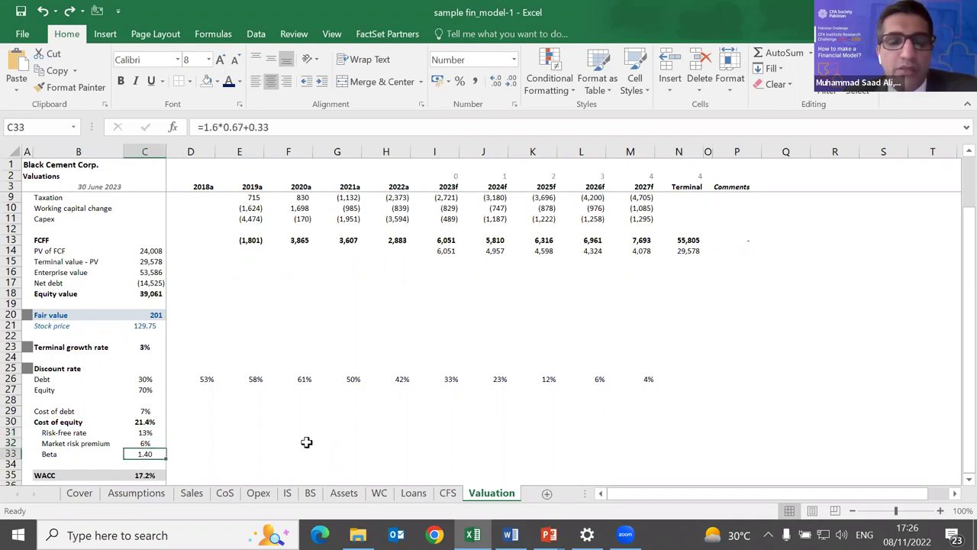
key("Left")
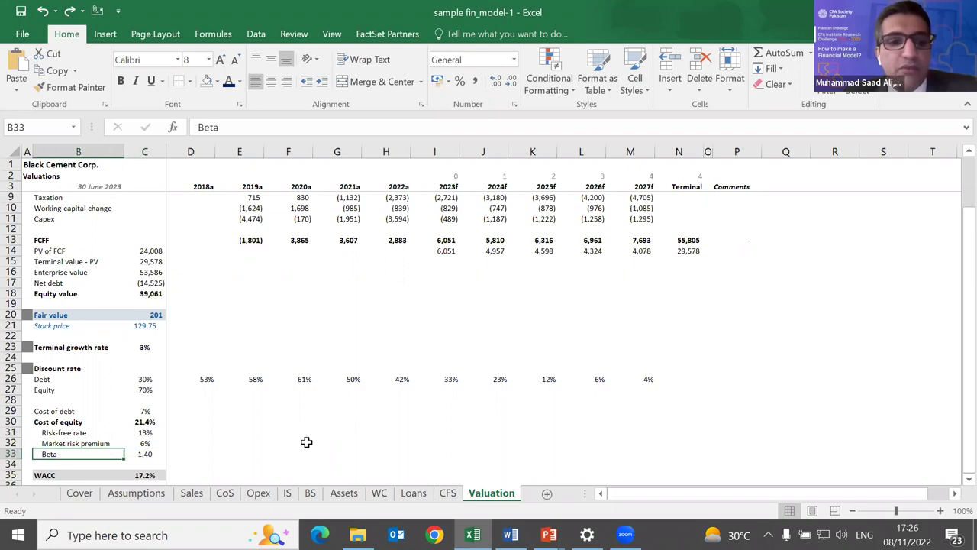
key("Right")
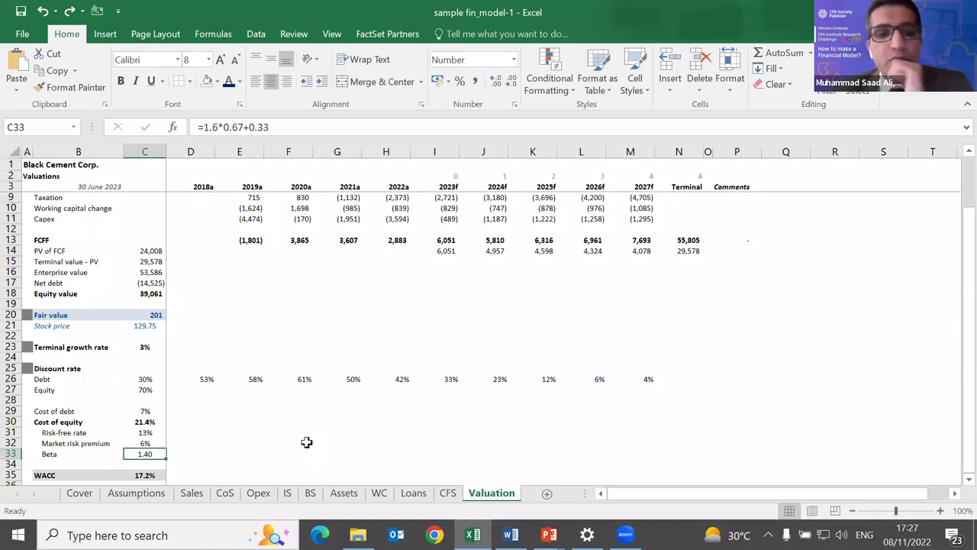
key("Down")
key("Down")
key("Up")
key("Up")
key("Up")
key("Up")
key("Up")
key("Down")
key("Down")
key("Down")
key("Down")
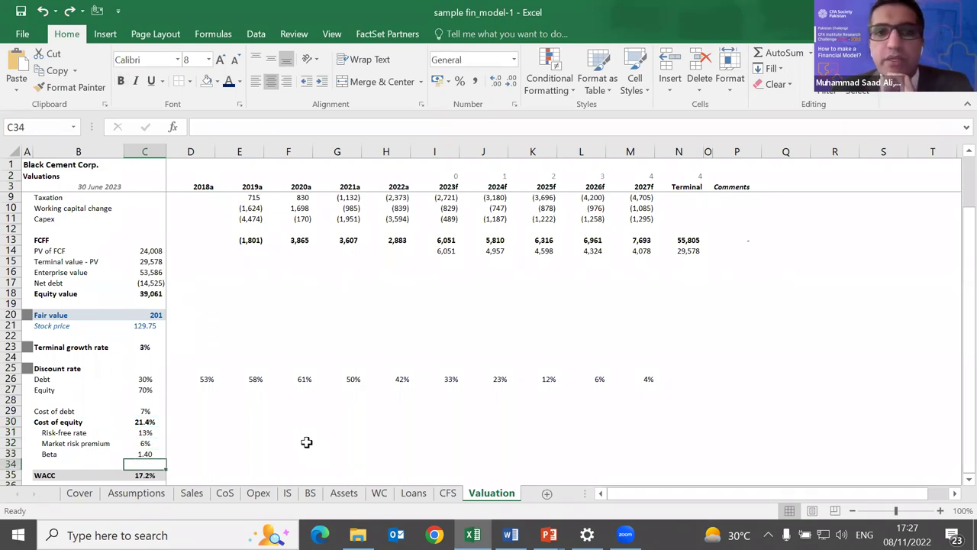
key("Down")
left_click(465, 253)
key("Left")
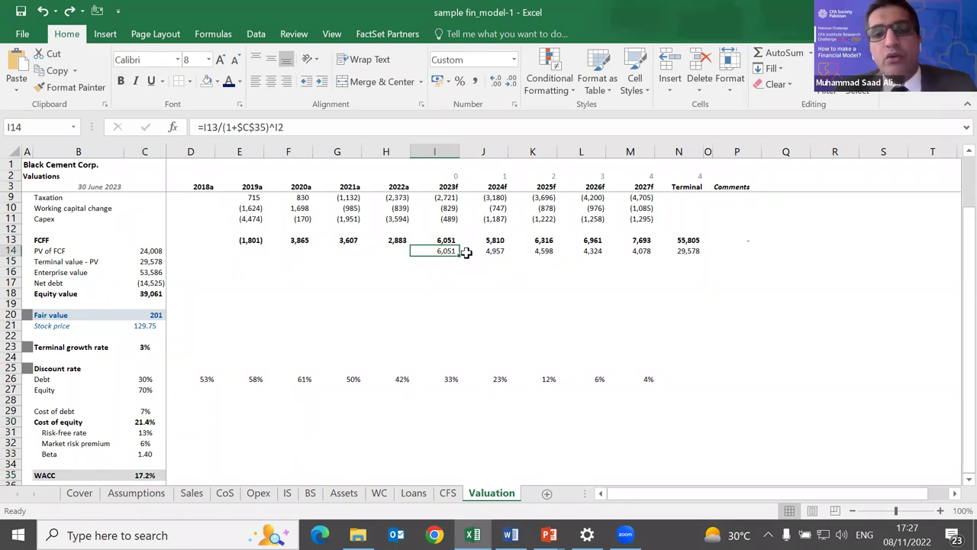
key("F2")
key("Escape")
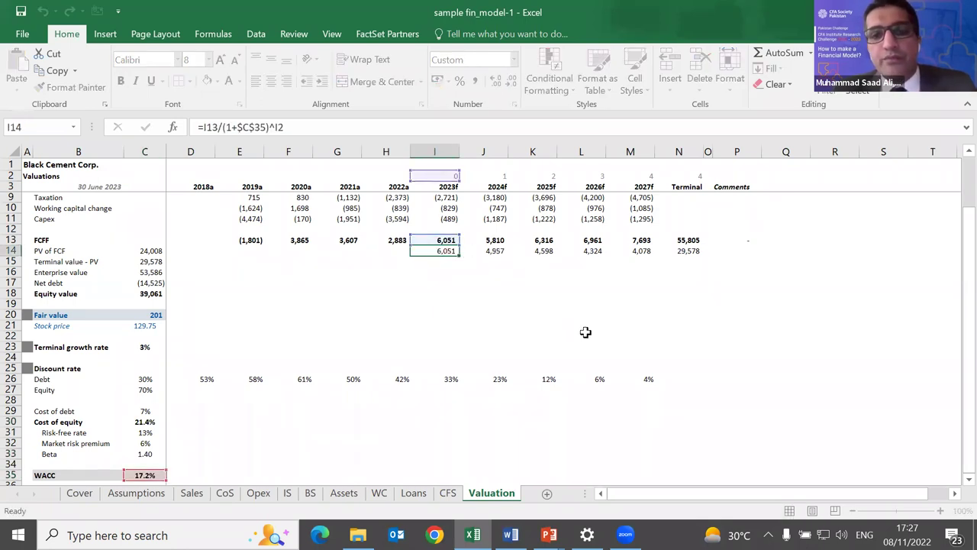
key("Right")
key("F2")
key("Escape")
key("Right")
key("Right")
key("F2")
key("Escape")
key("Right")
key("F2")
key("Escape")
key("Right")
key("Left")
key("Left")
key("Left")
key("Left")
key("Left")
key("Left")
key("Left")
key("Left")
key("Left")
key("Left")
key("Left")
key("Left")
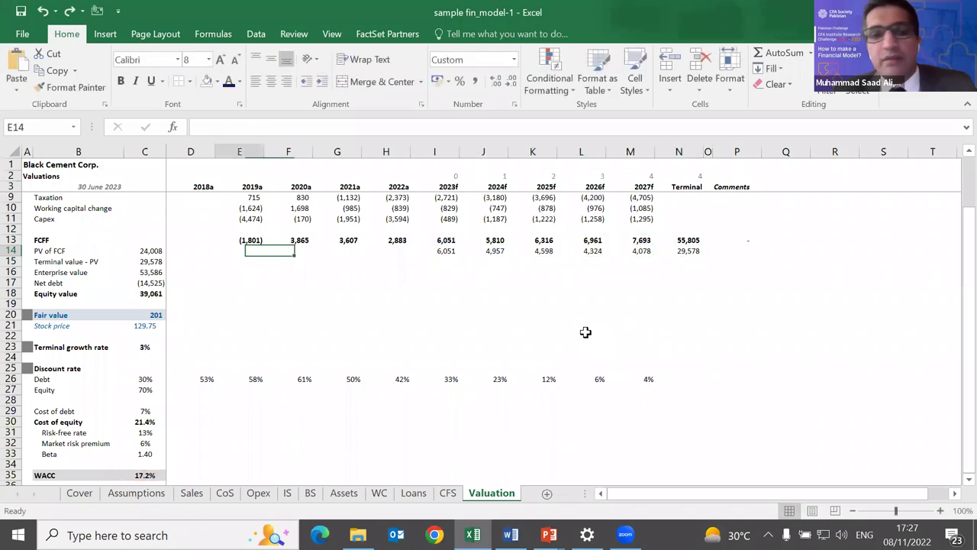
key("Right")
key("F2")
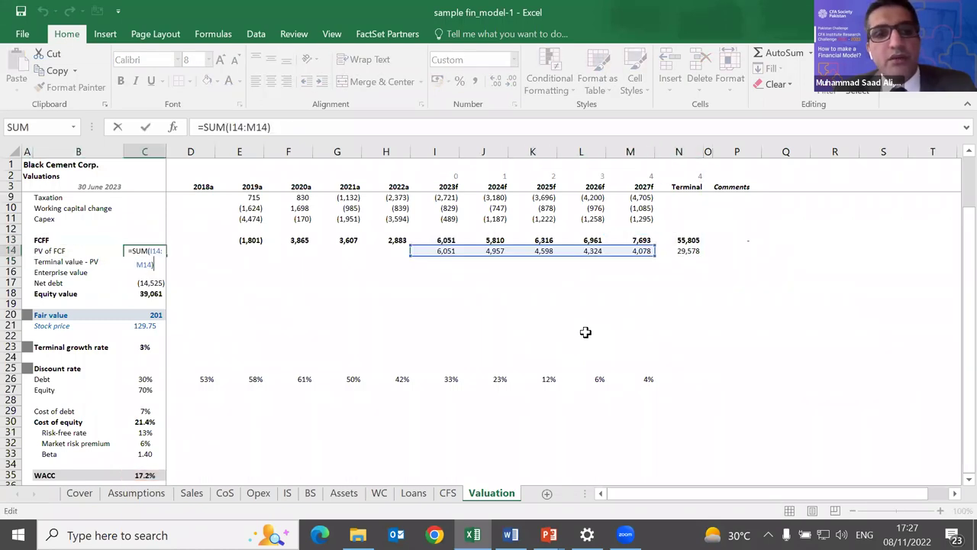
key("Escape")
key("Down")
key("F2")
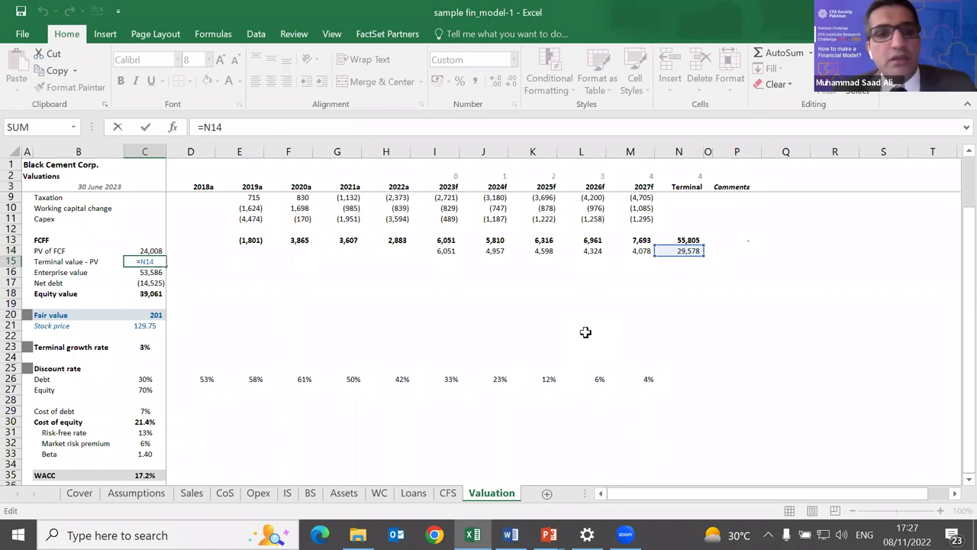
key("Escape")
key("Down")
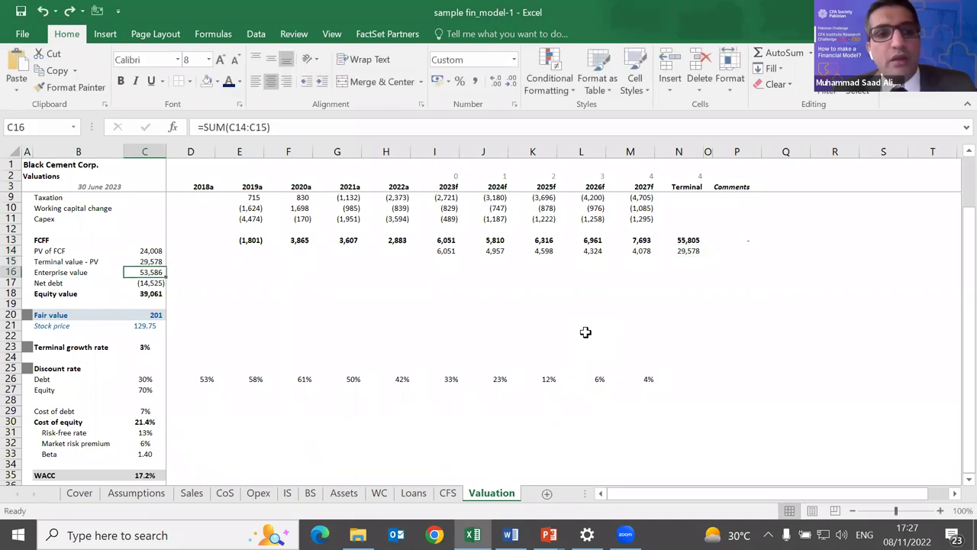
key("Left")
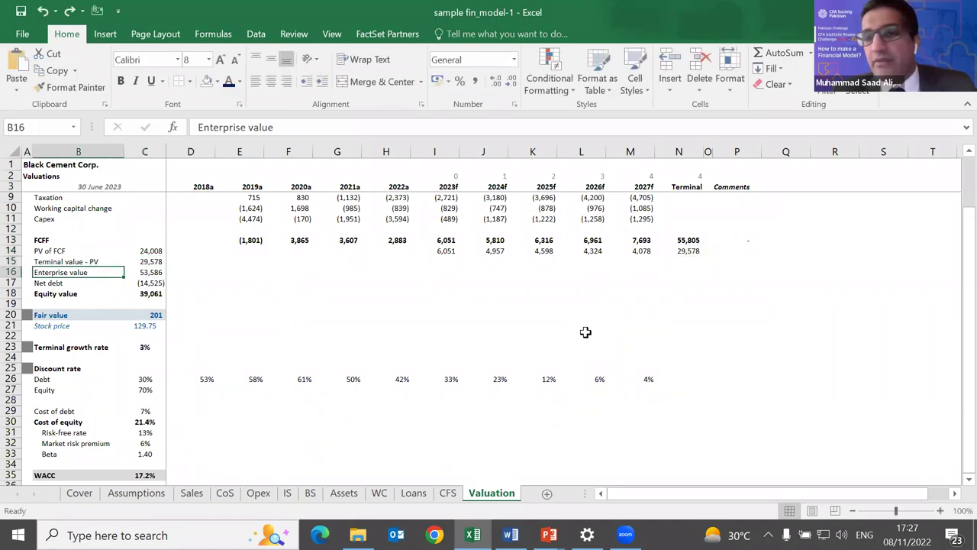
key("Right")
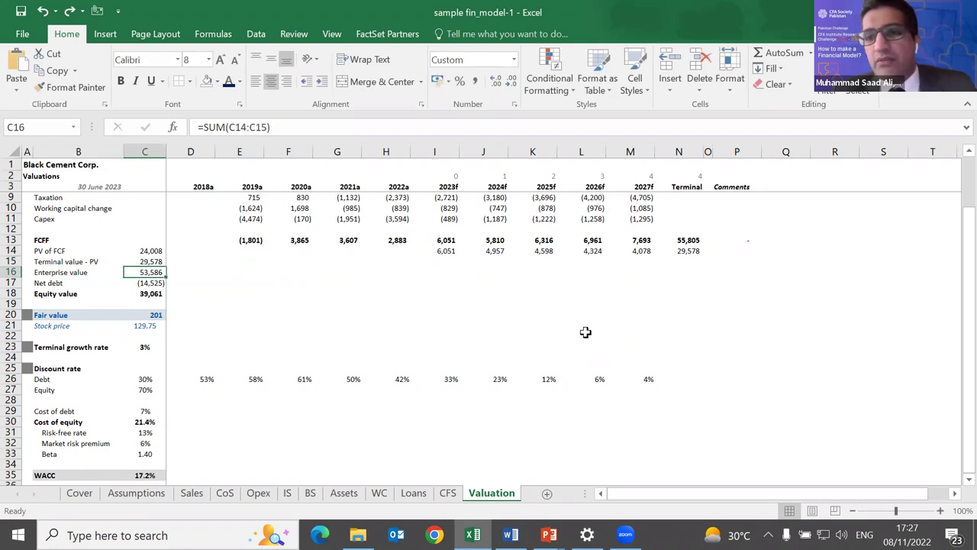
key("Down")
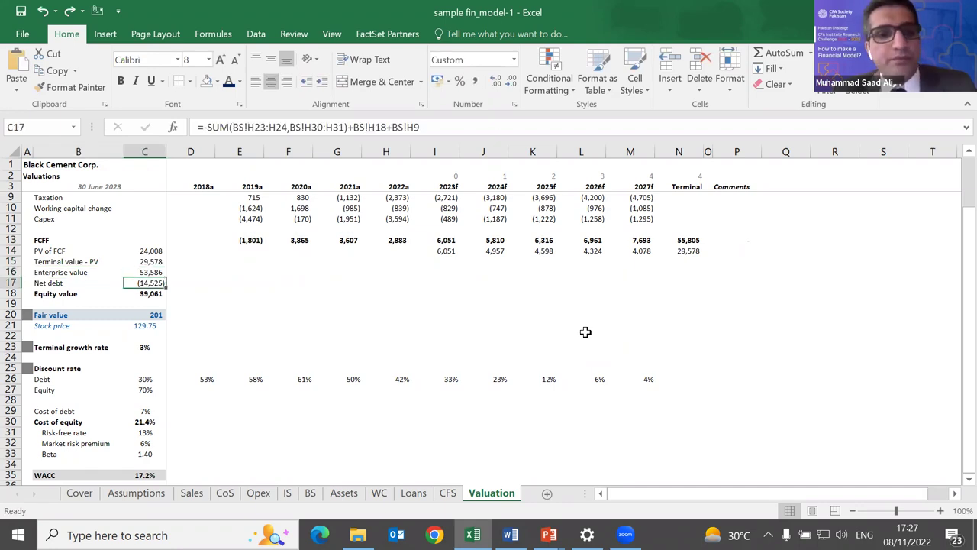
key("F2")
key("Escape")
key("Left")
key("Right")
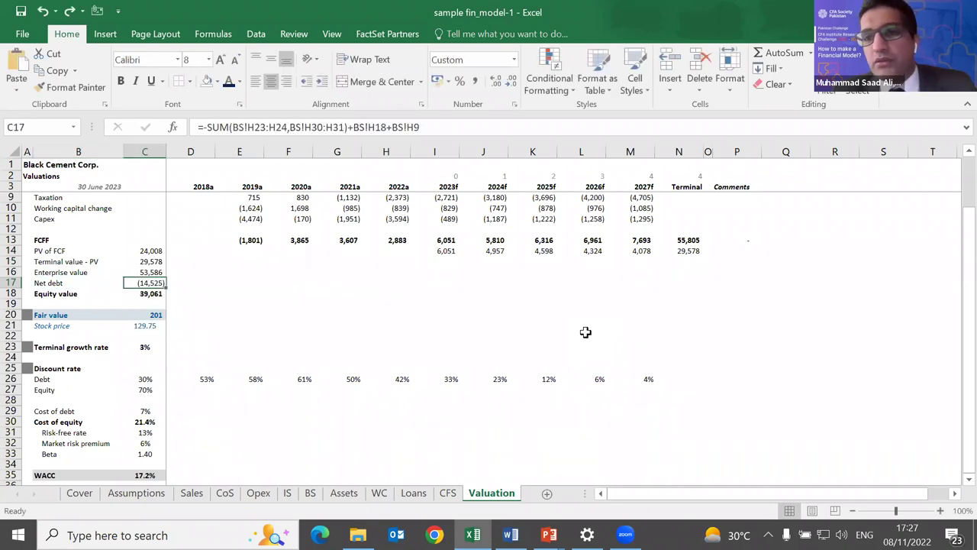
key("F2")
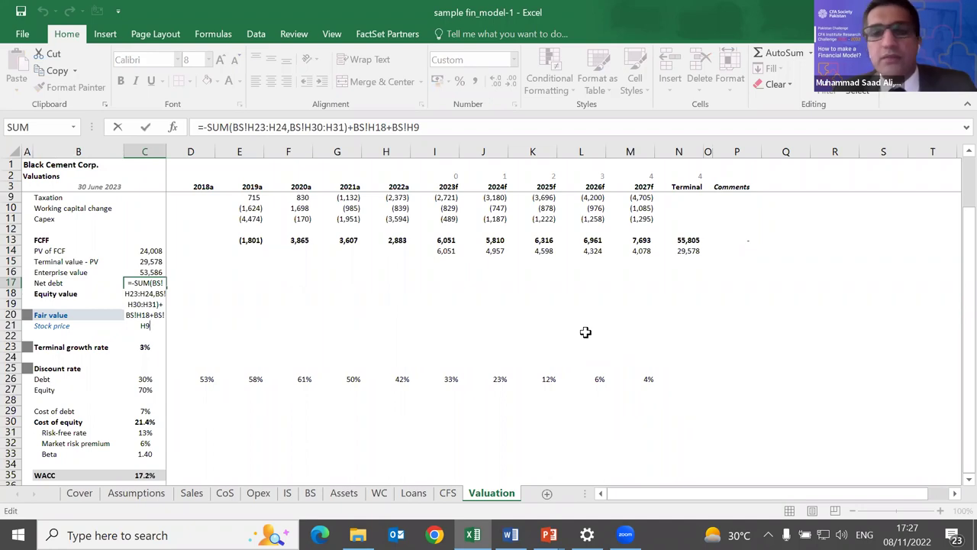
key("Escape")
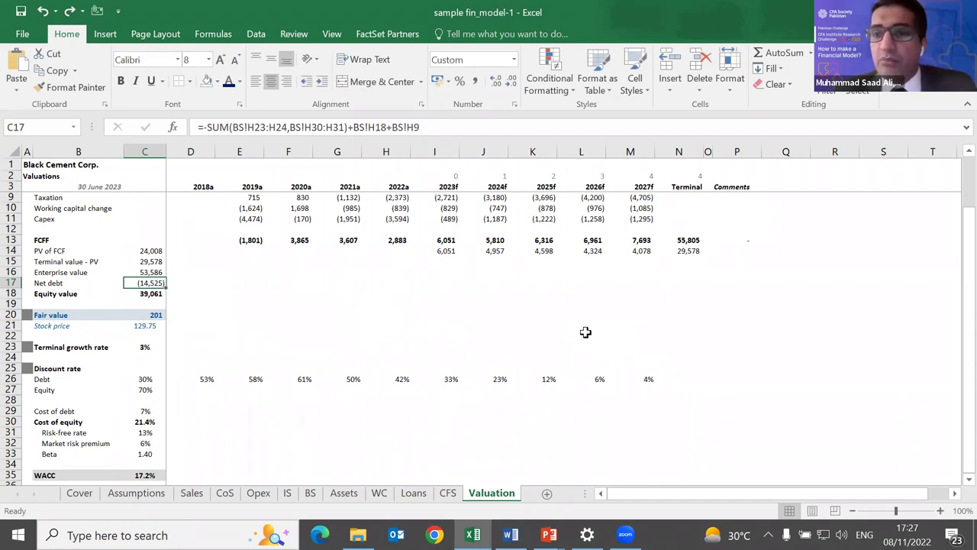
key("Left")
key("Right")
key("F2")
key("Return")
key("F2")
key("Return")
key("Down")
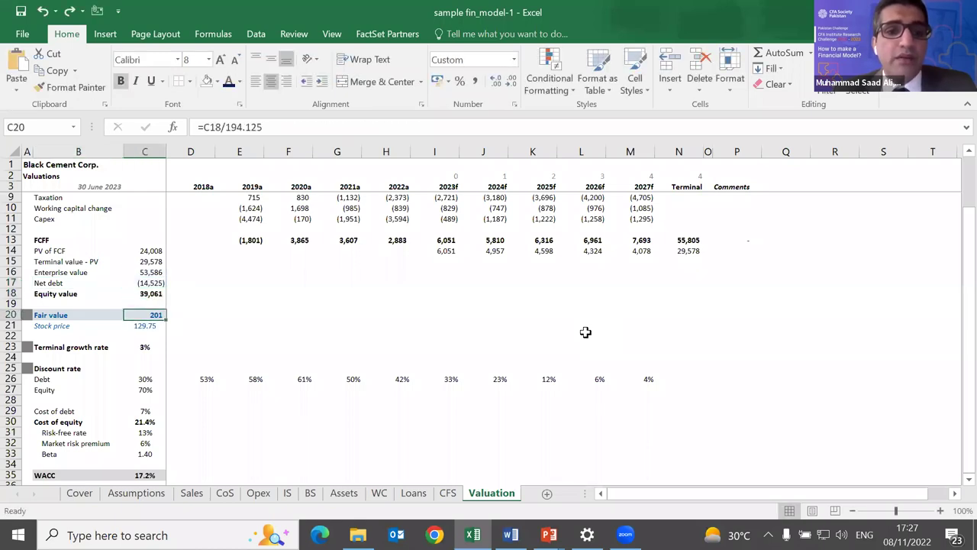
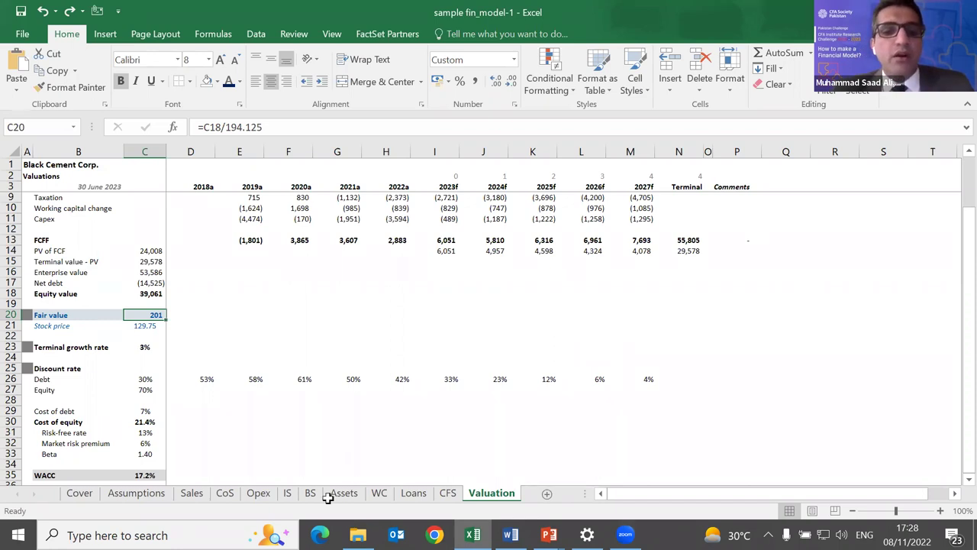
On the IS sheet, select the EPS - Basic forecasts from 2023f through 2027f.
left_click(287, 493)
scroll(473, 362, "down", 4)
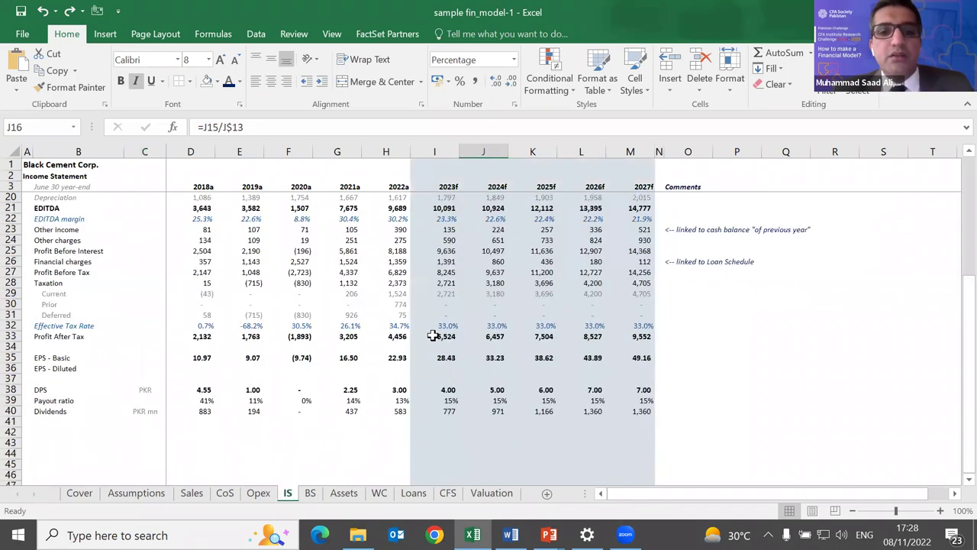
left_click(433, 336)
key("Down")
key("Down")
key("shift+Right")
key("shift+Right")
key("shift+Right")
key("shift+Right")
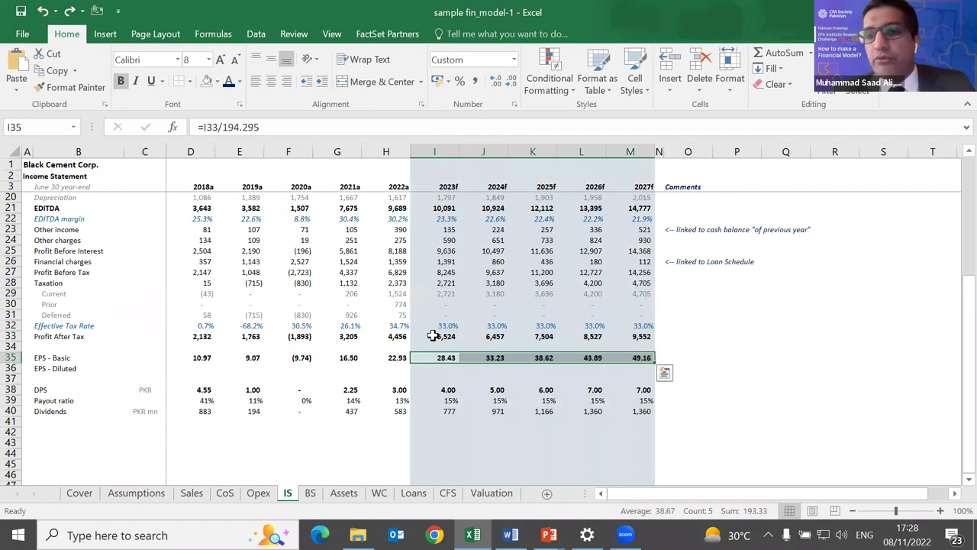
Return to the Valuation sheet's fair value, then bring the PowerPoint slide show forward.
left_click(504, 495)
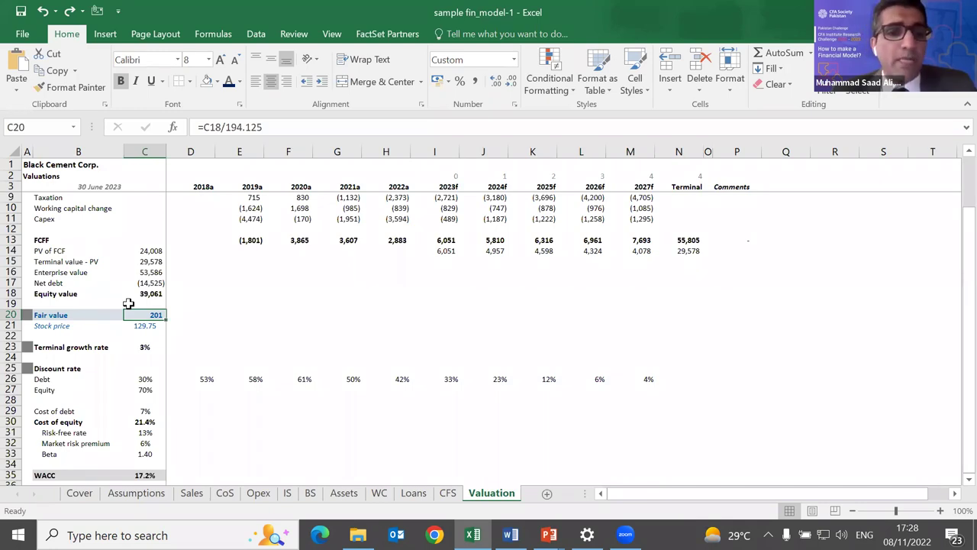
left_click(253, 295)
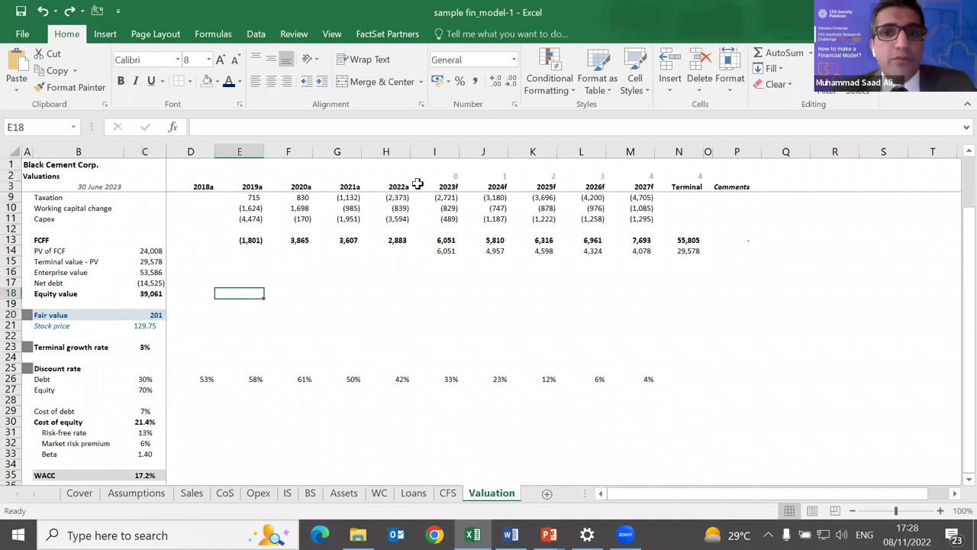
left_click(548, 535)
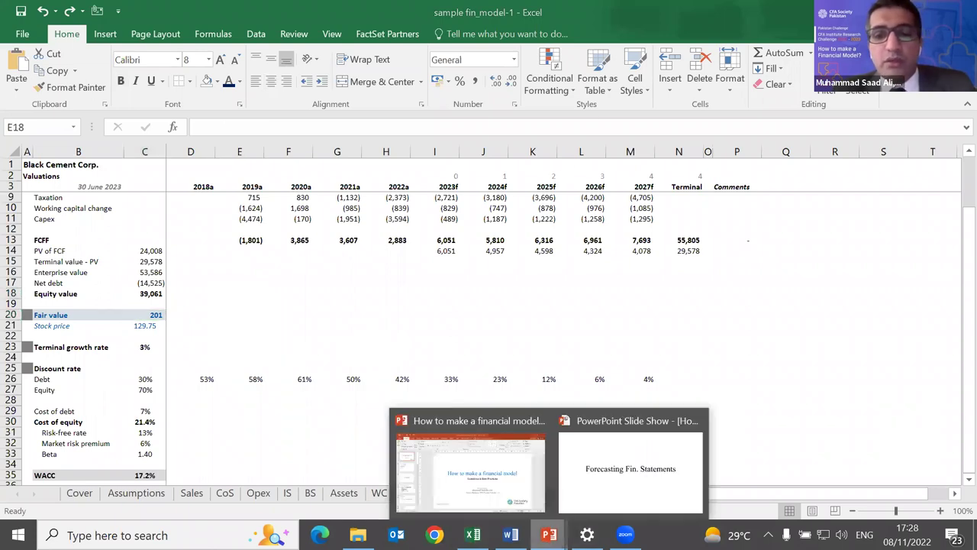
left_click(600, 487)
Exit the slide show, view slides 22 Ending remarks and 23 Best practices, then return to Excel.
key("Escape")
scroll(88, 442, "down", 6)
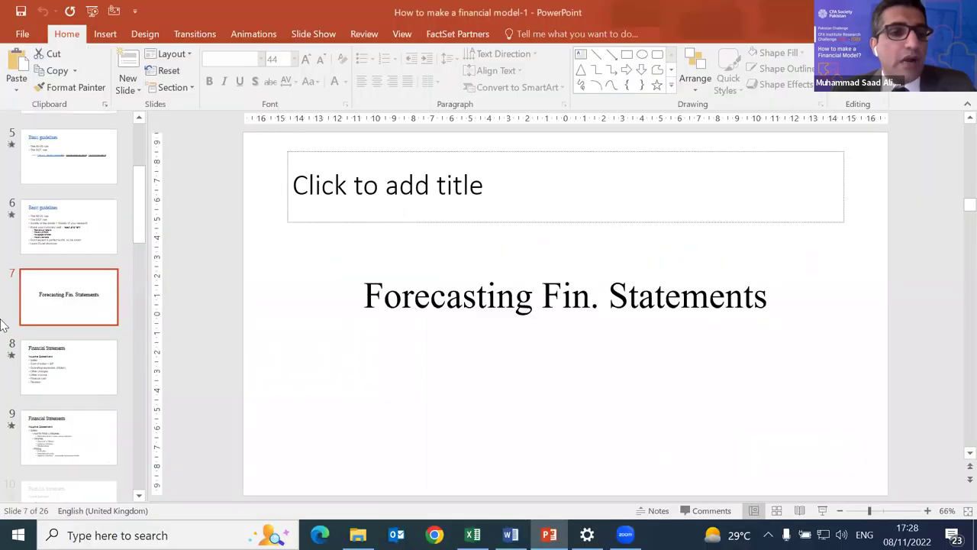
scroll(89, 448, "down", 8)
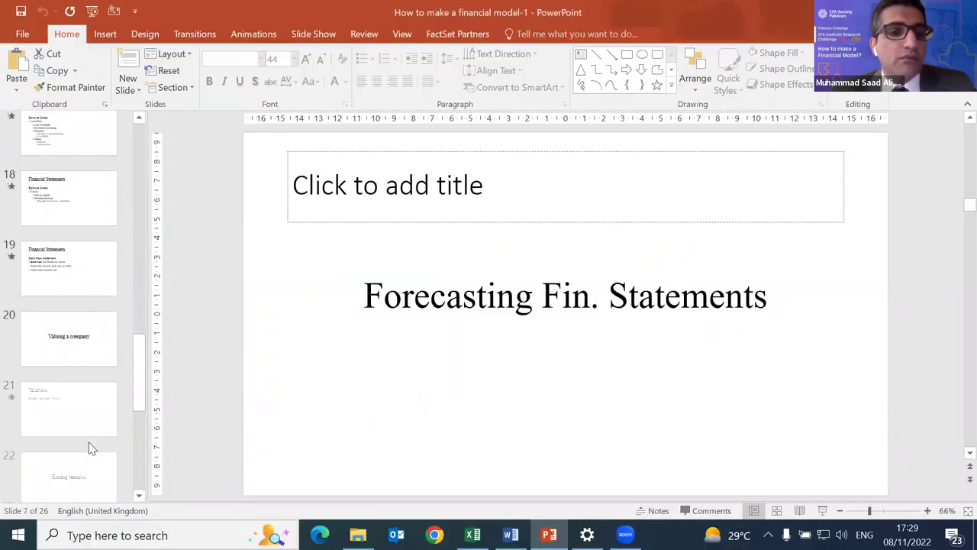
left_click(70, 353)
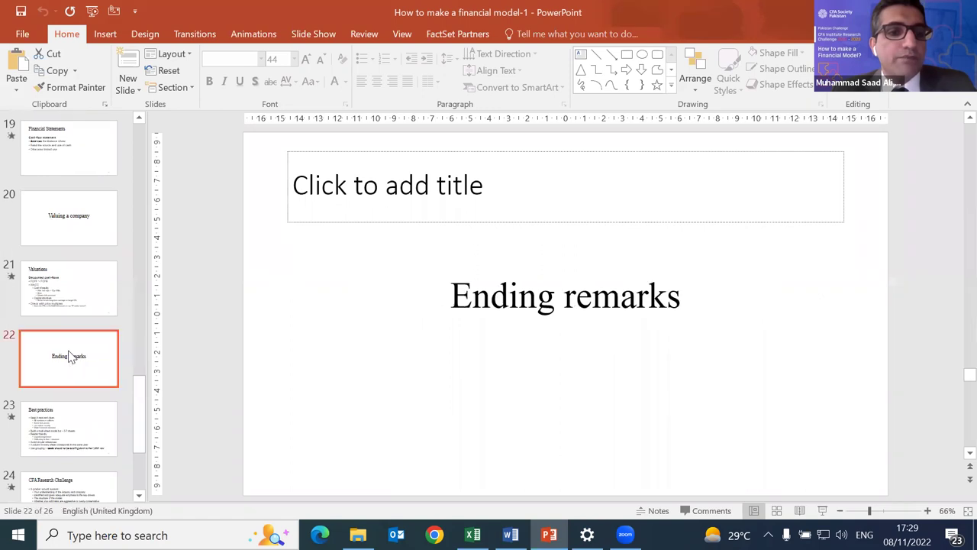
left_click(79, 429)
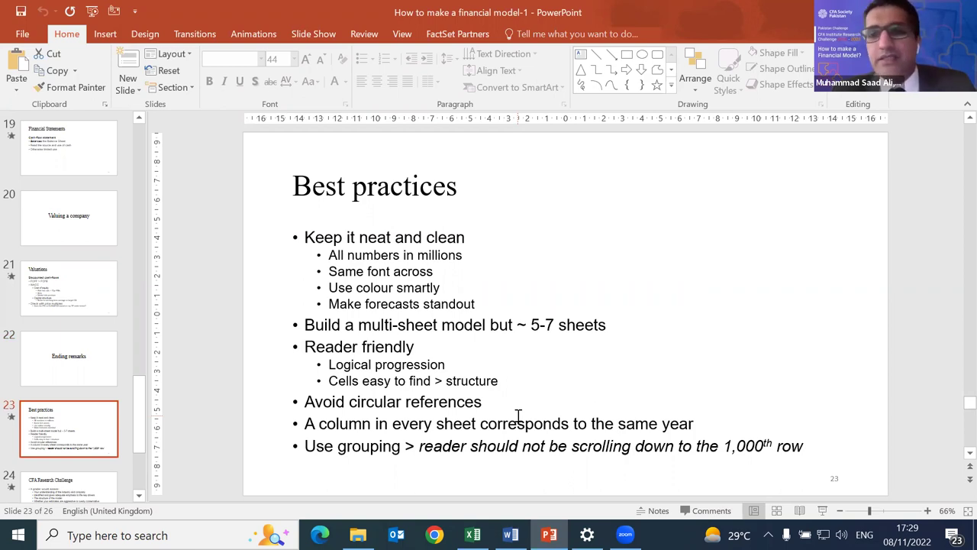
key("alt+Tab")
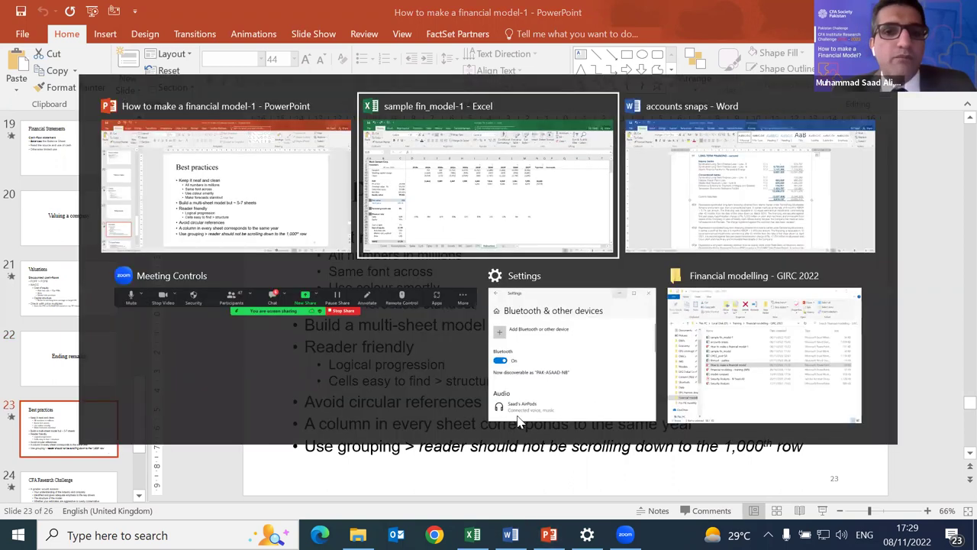
scroll(594, 361, "up", 2)
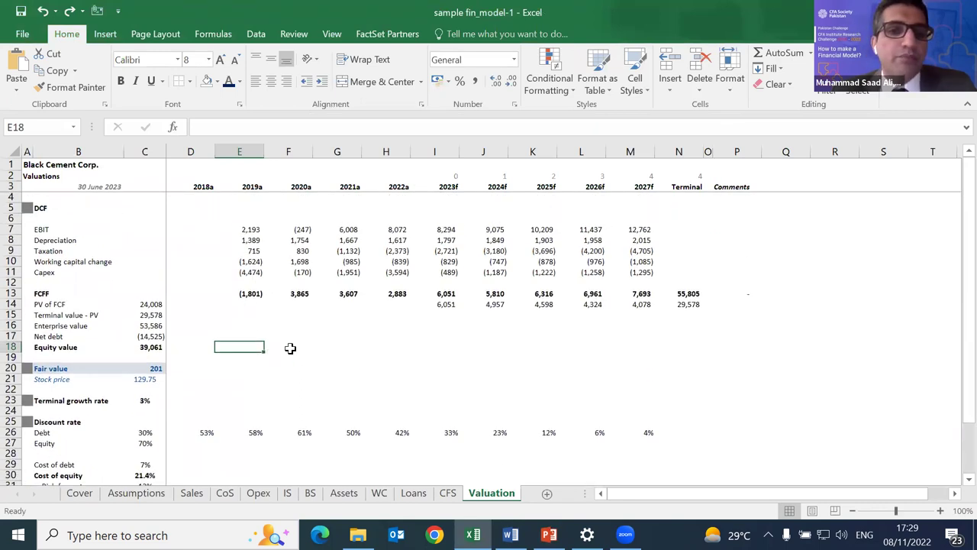
Check the 2023f depreciation link to IS, then cycle sheets from Cover through Assets back to Sales.
left_click(425, 243)
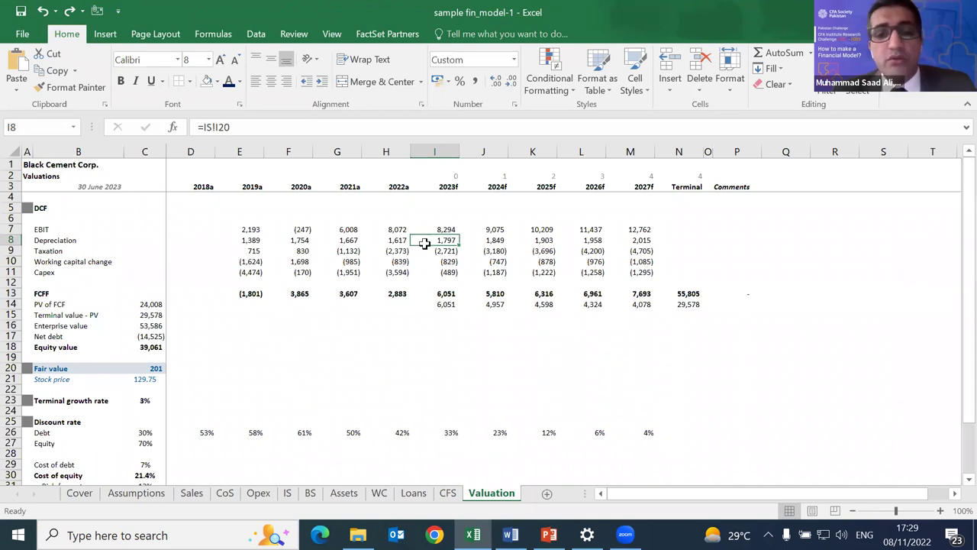
key("ctrl+Page_Up")
key("ctrl+Page_Up")
key("ctrl+Page_Up")
key("ctrl+Page_Up")
key("ctrl+Page_Up")
key("ctrl+Page_Up")
key("ctrl+Page_Up")
key("ctrl+Page_Up")
key("ctrl+Page_Up")
key("ctrl+Page_Up")
key("ctrl+Page_Up")
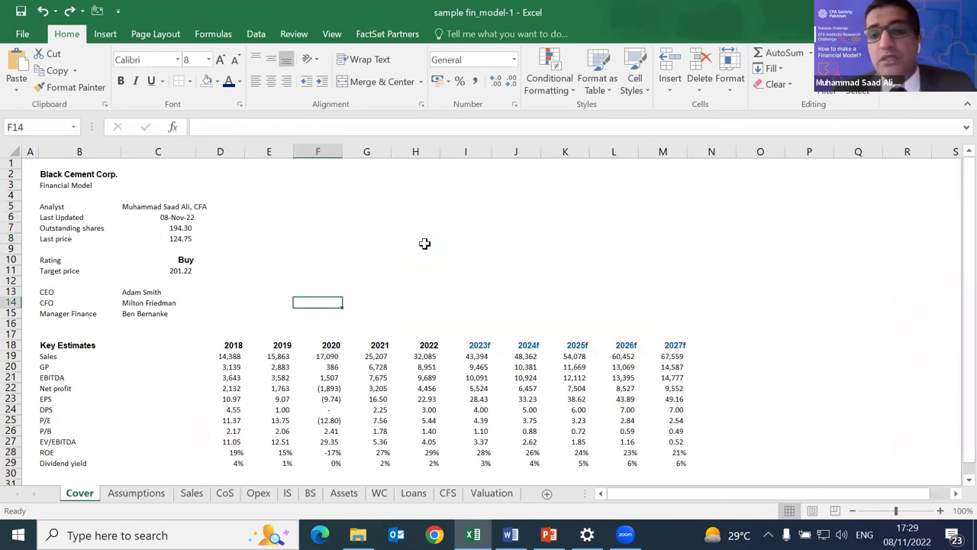
key("ctrl+Page_Down")
key("ctrl+Page_Down")
key("ctrl+Page_Down")
key("ctrl+Page_Down")
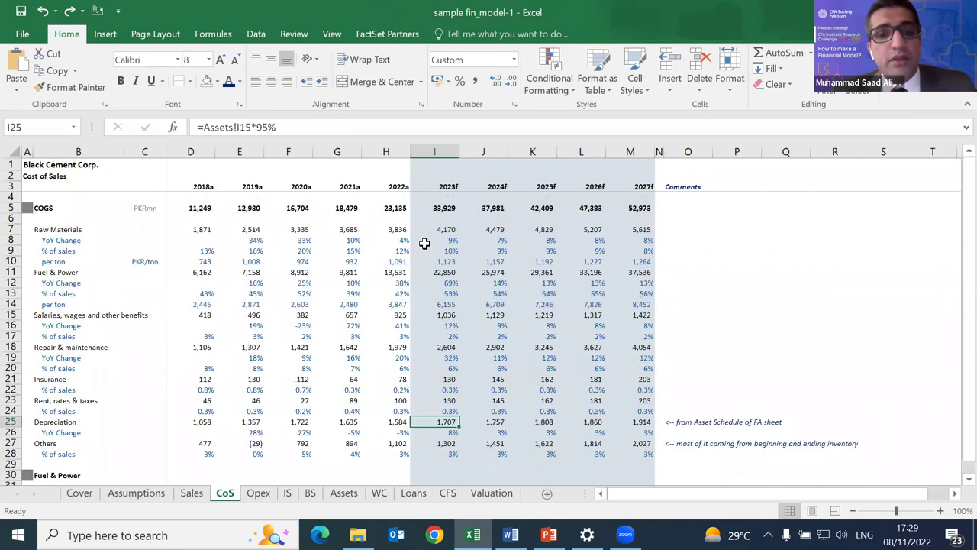
key("ctrl+Page_Down")
key("ctrl+Page_Down")
key("ctrl+Page_Down")
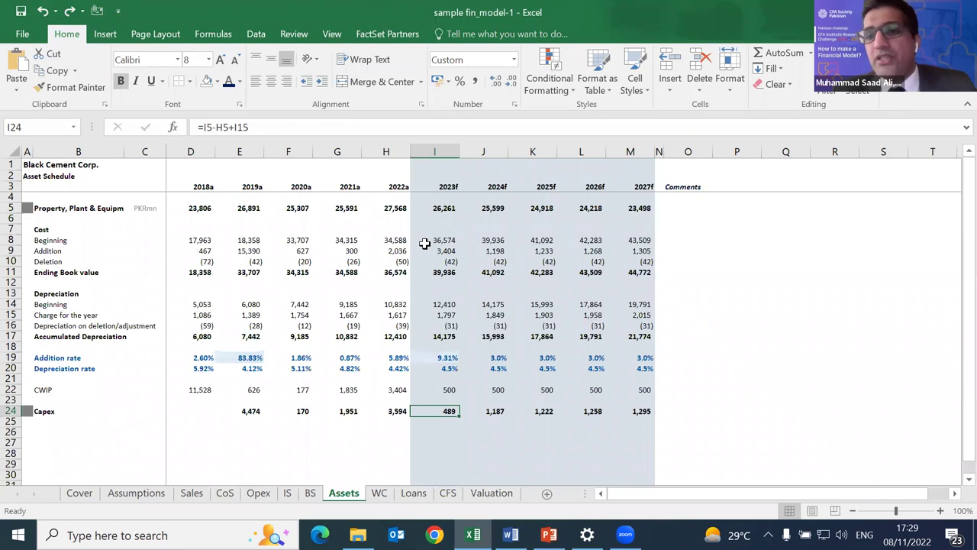
key("ctrl+Page_Up")
key("ctrl+Page_Up")
key("ctrl+Page_Up")
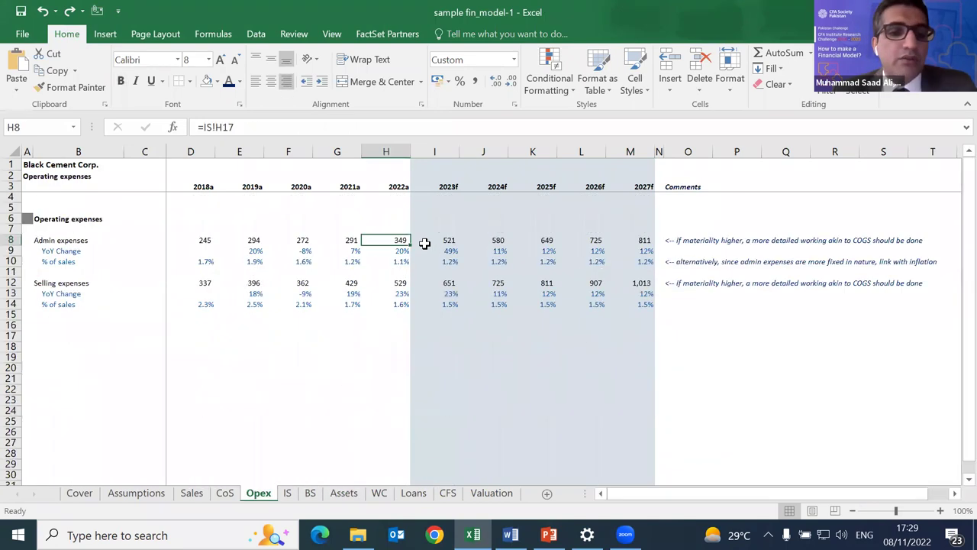
key("ctrl+Page_Up")
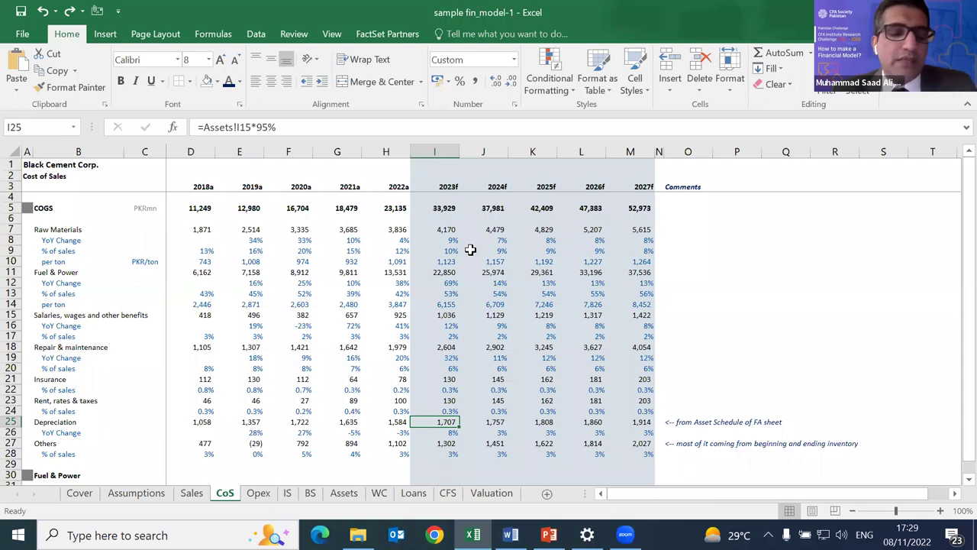
key("ctrl+Page_Up")
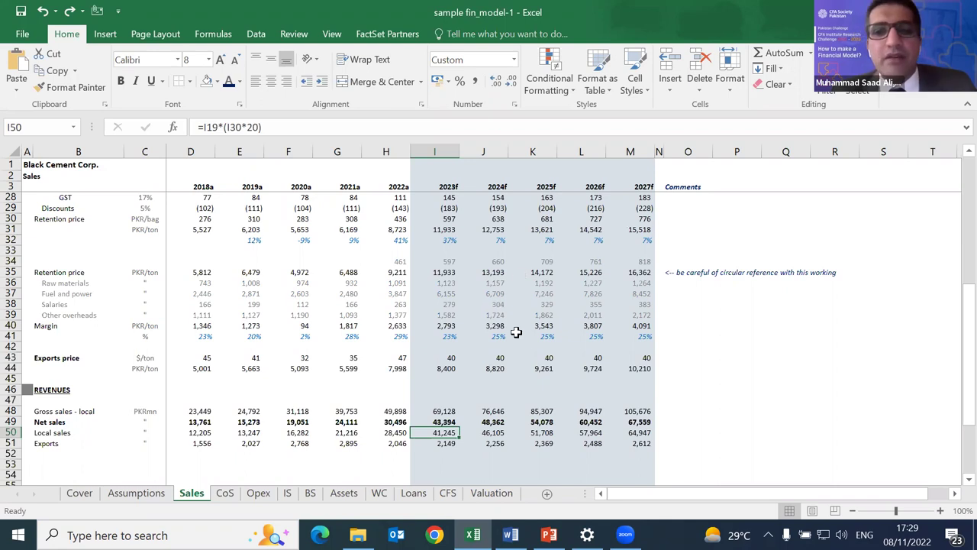
Inspect the Sales sheet's 2025f BCC utilisation formula in K17, then move on to Opex.
scroll(515, 332, "up", 8)
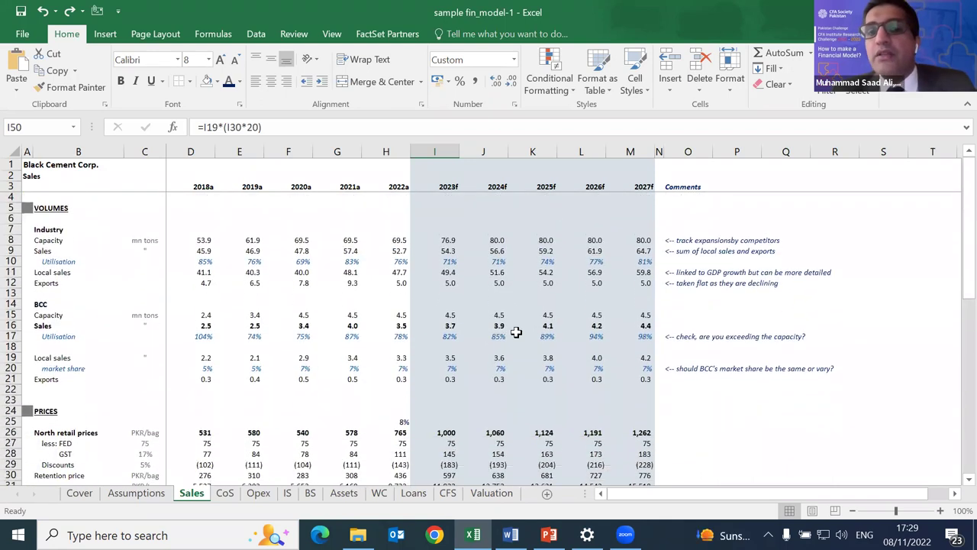
left_click(516, 332)
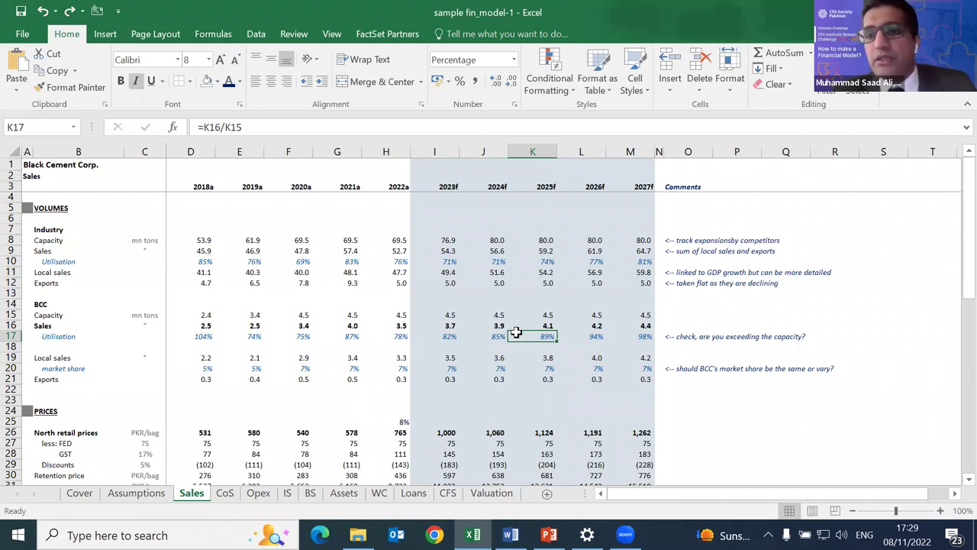
key("Down")
key("Down")
key("Down")
key("Down")
key("Down")
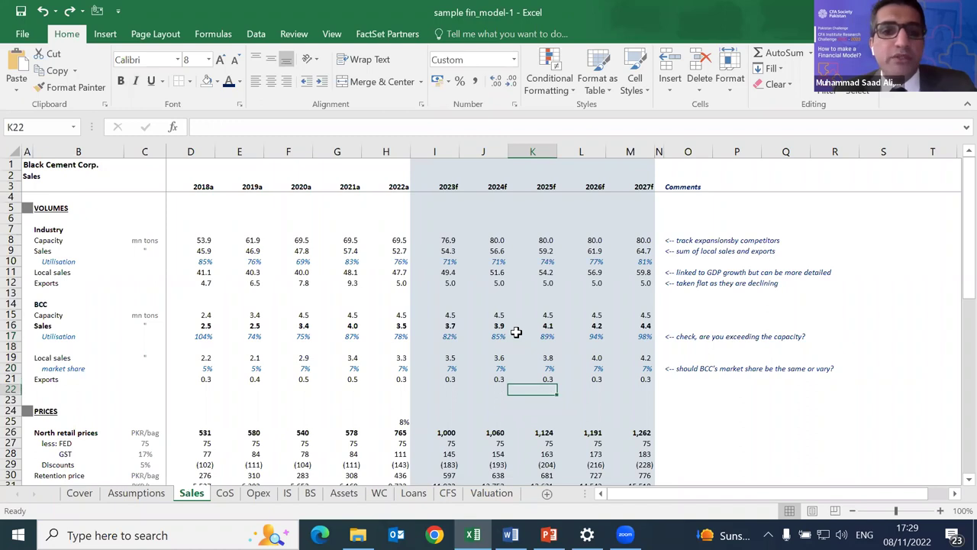
scroll(515, 332, "down", 14)
scroll(516, 332, "up", 7)
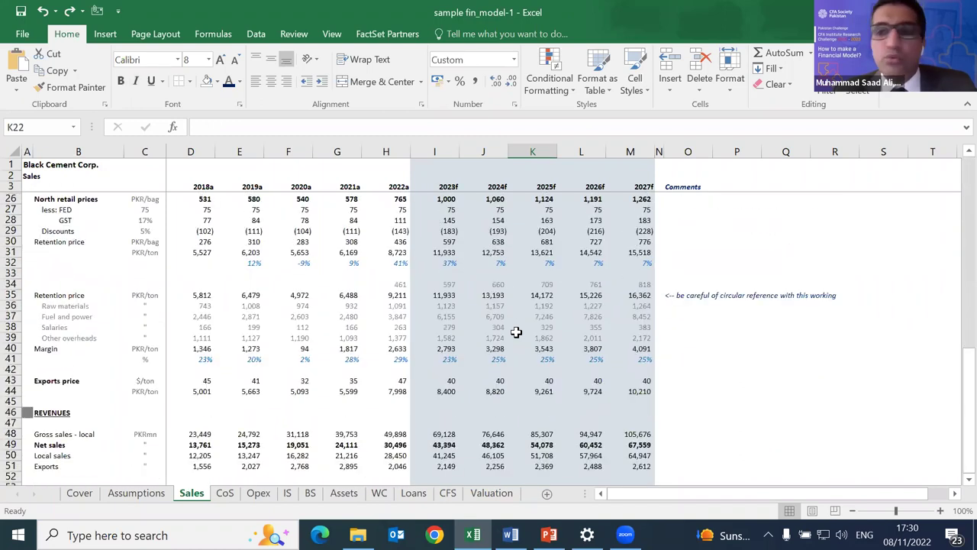
scroll(516, 332, "up", 7)
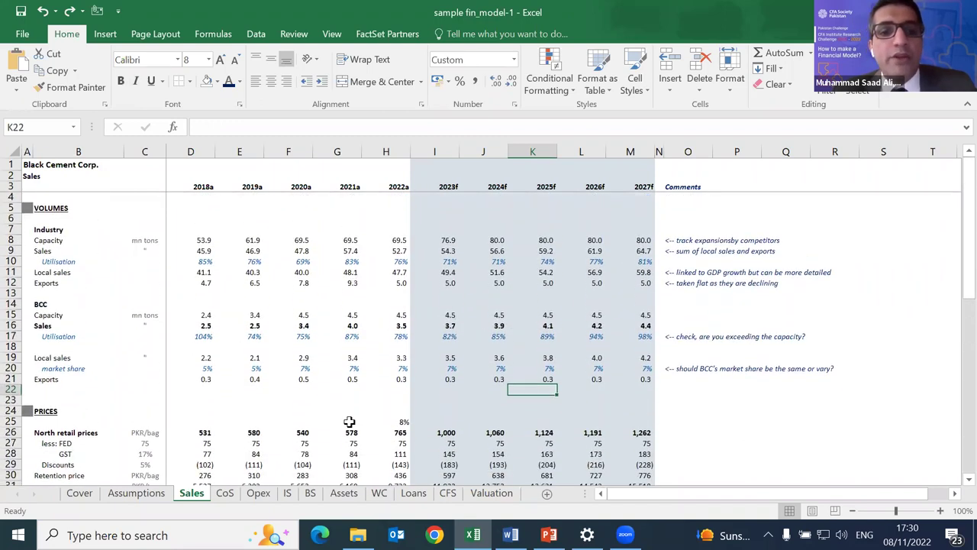
left_click(258, 492)
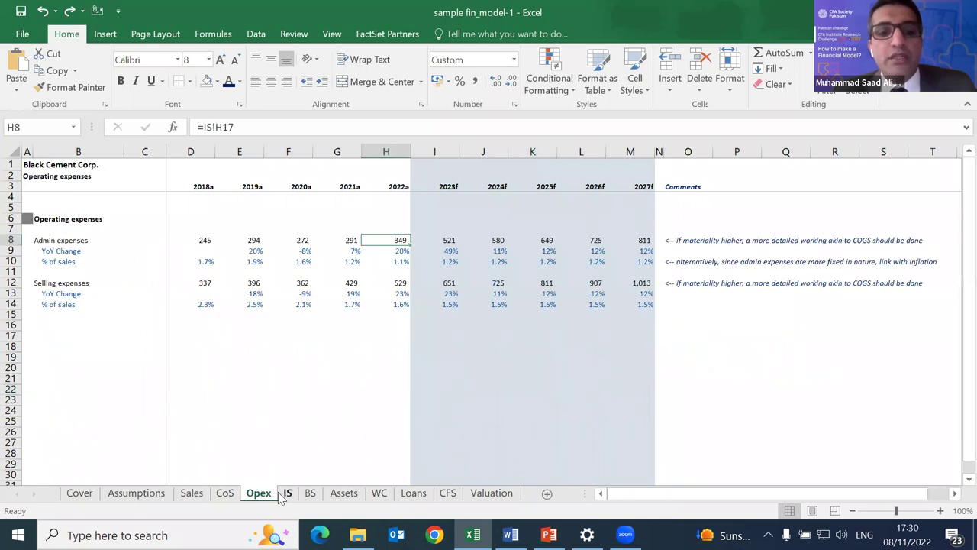
On the IS sheet, compare the 2021a–2023f gross sales and 2022a Excise Duty figures.
left_click(287, 492)
scroll(397, 252, "up", 8)
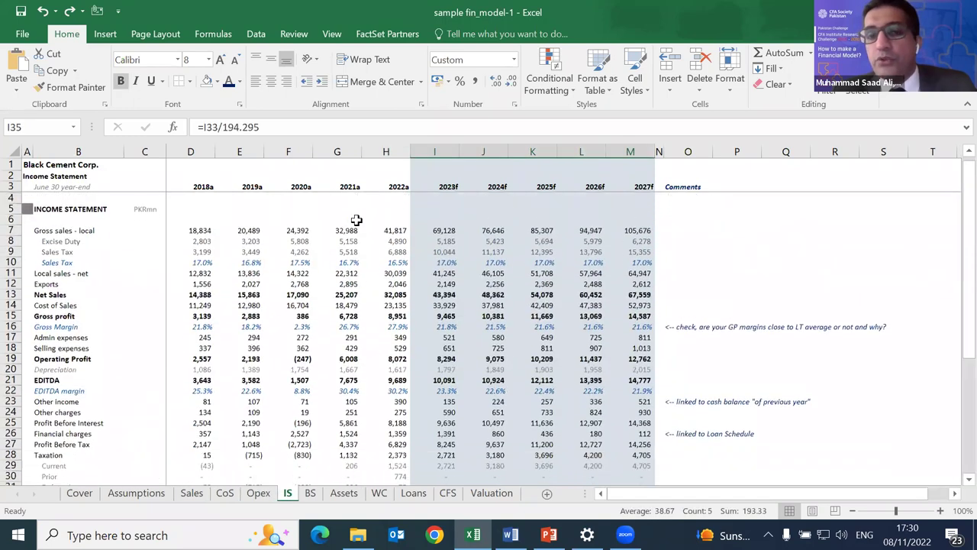
left_click(383, 241)
key("Up")
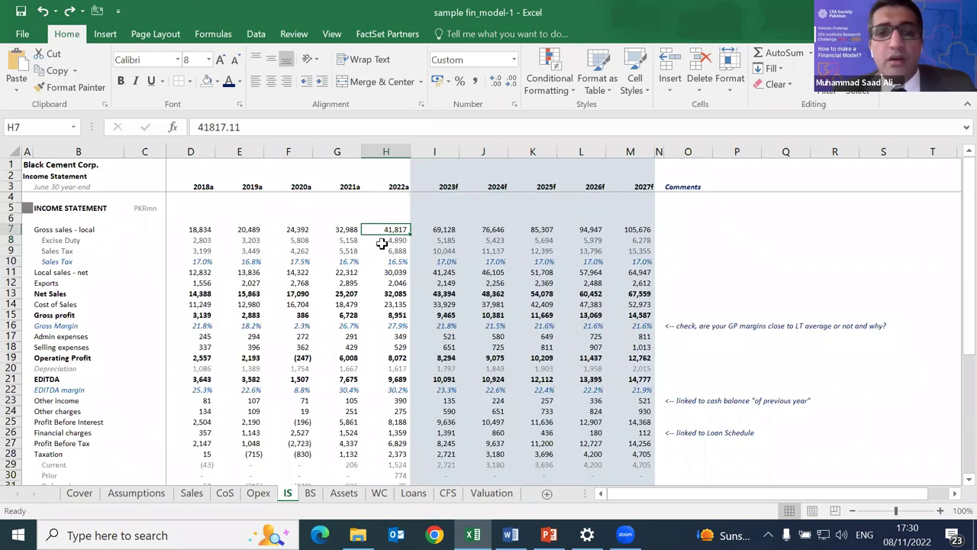
key("Right")
key("Left")
key("Left")
key("Right")
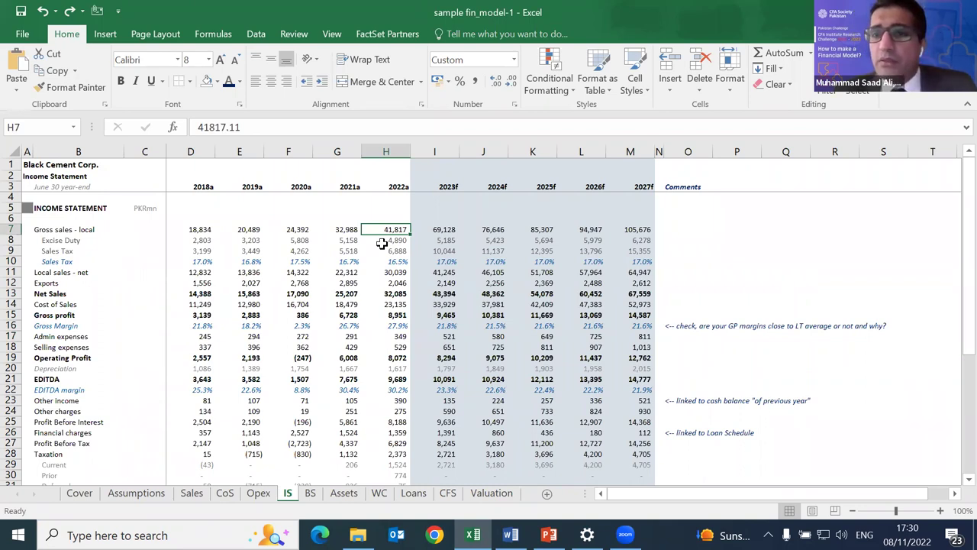
Glance at the Best practices slide, then step through the sheets to the Cash-flow Statement.
key("alt+Tab")
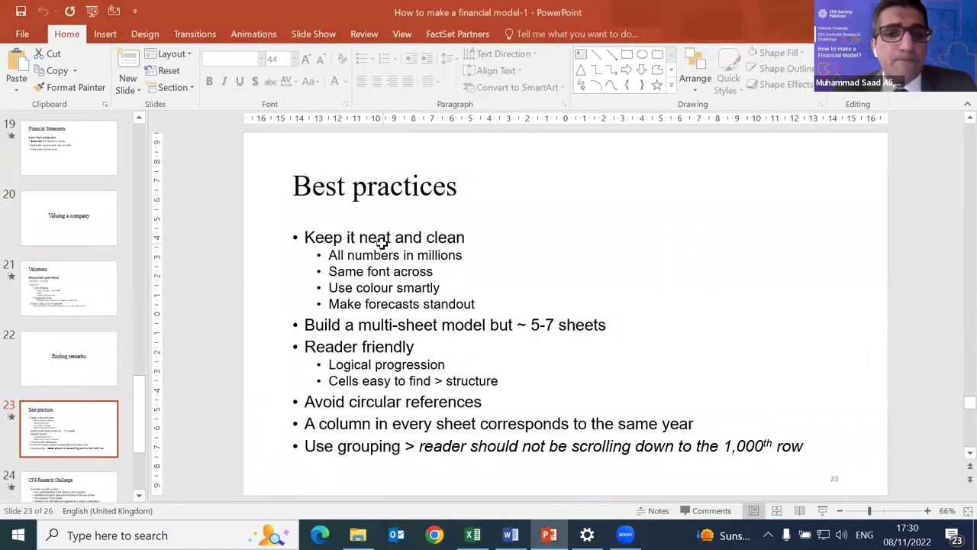
key("alt+Tab")
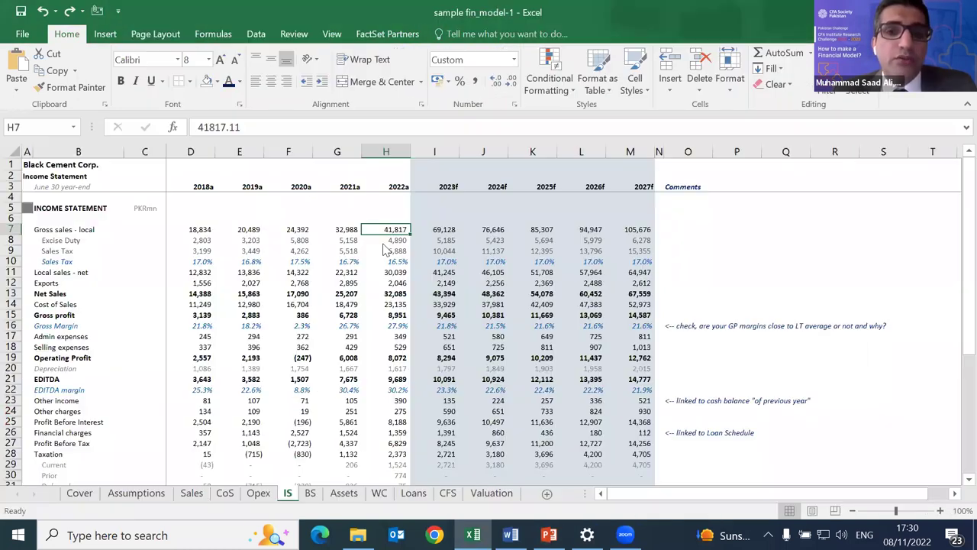
key("ctrl+Page_Up")
key("ctrl+Page_Up")
key("ctrl+Page_Up")
key("ctrl+Page_Up")
key("ctrl+Page_Up")
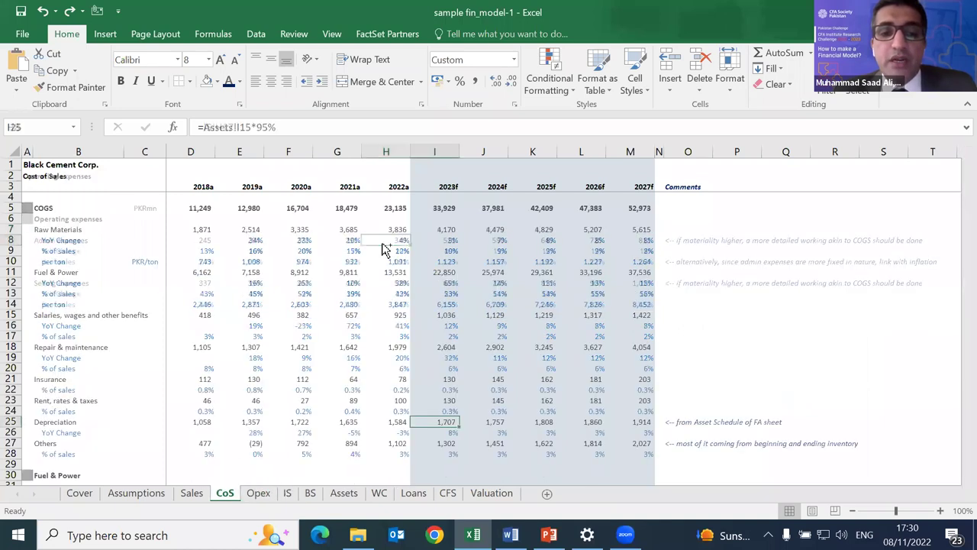
key("ctrl+Page_Down")
key("ctrl+Page_Down")
key("ctrl+Page_Down")
key("ctrl+Page_Down")
key("ctrl+Page_Down")
key("ctrl+Page_Down")
key("ctrl+Page_Down")
key("ctrl+Page_Down")
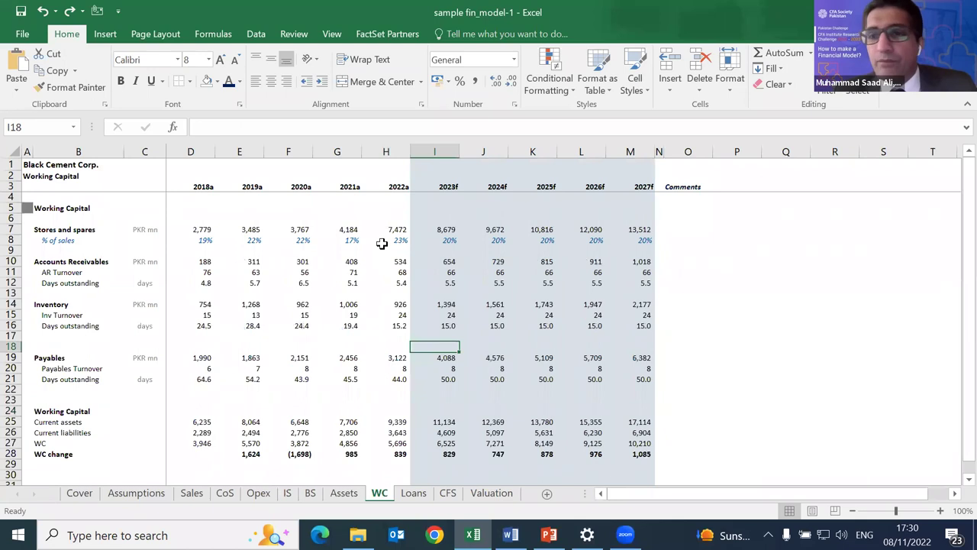
key("ctrl+Page_Down")
key("ctrl+Page_Down")
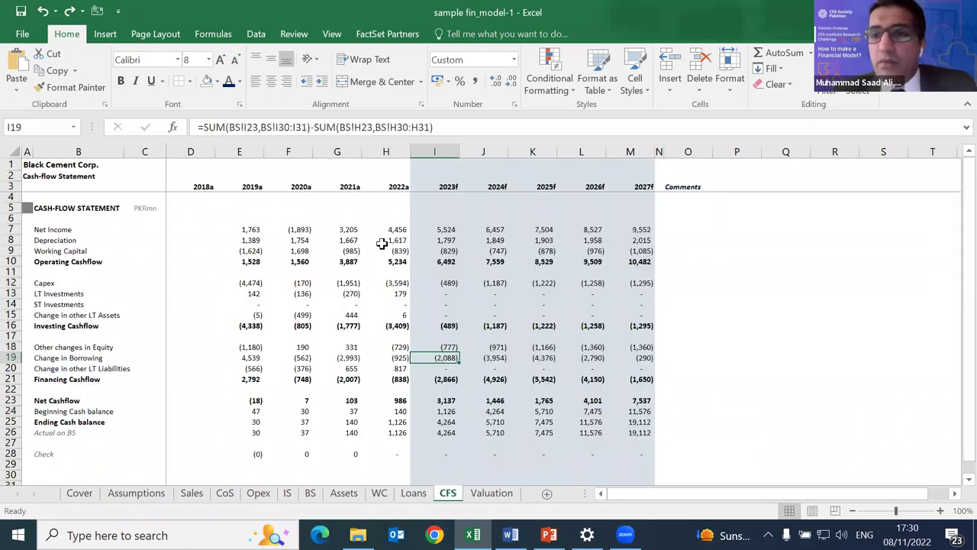
Flip between the IS, BS and CFS sheets and inspect the 2019a ST Investments formula.
left_click(292, 493)
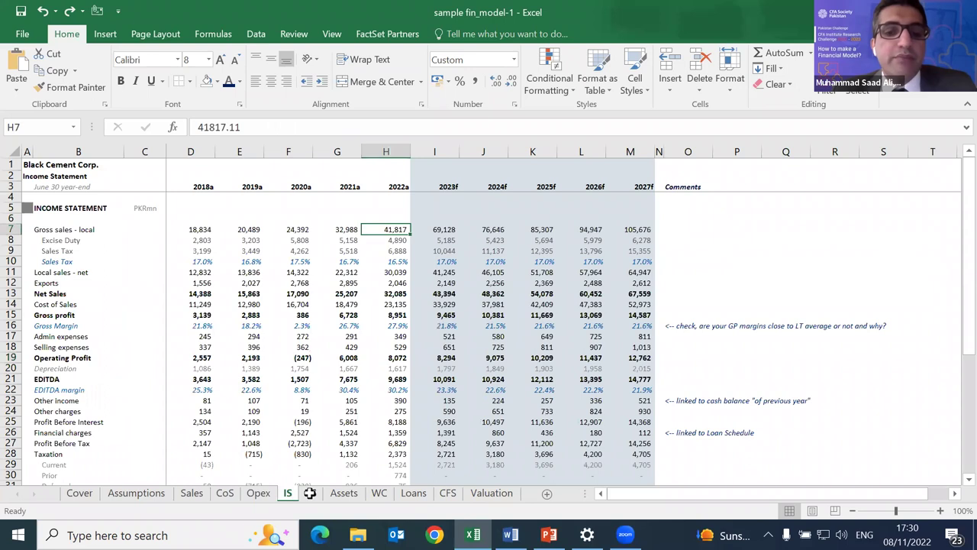
left_click(309, 493)
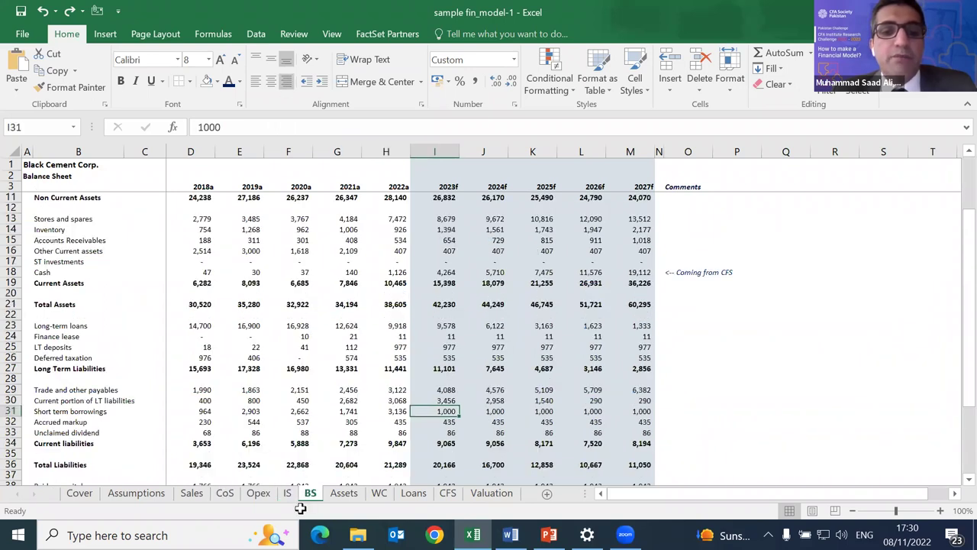
left_click(448, 493)
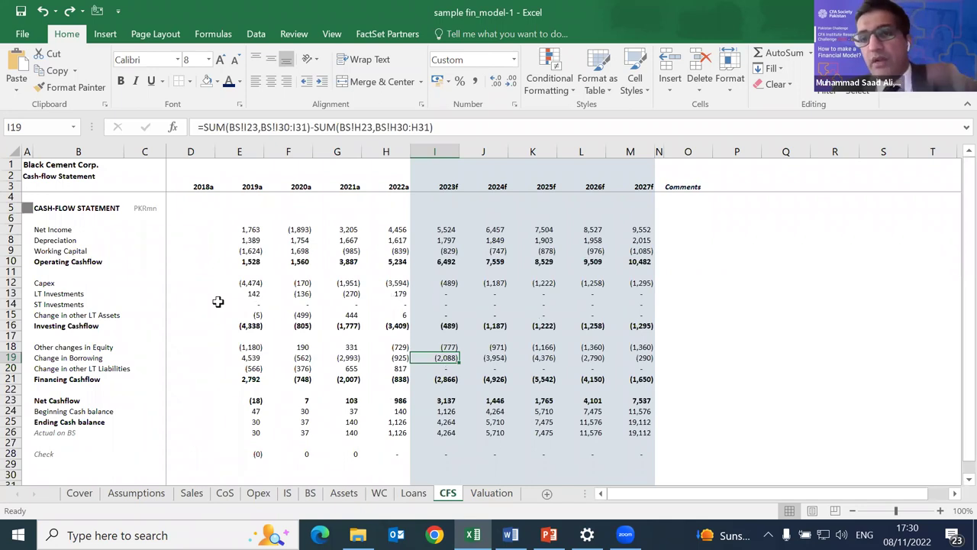
left_click(219, 304)
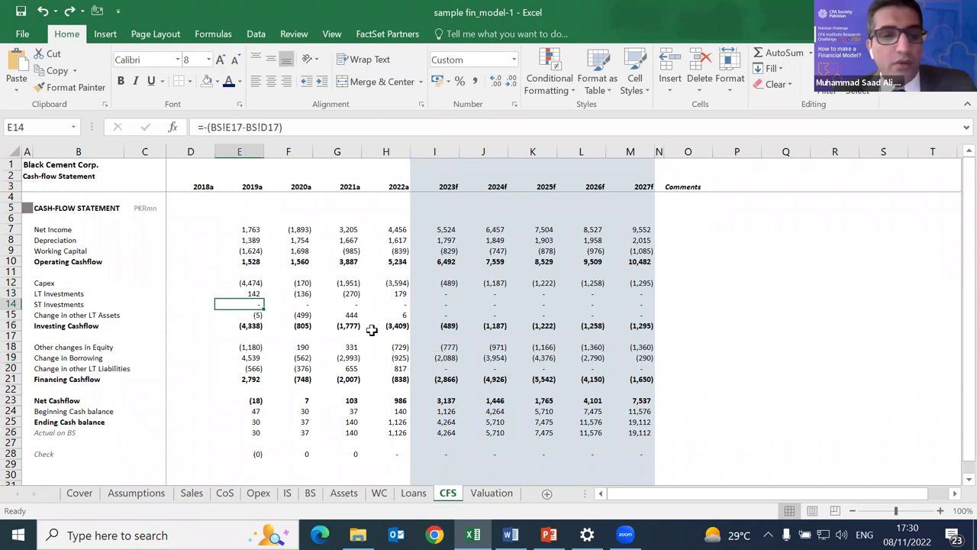
key("ctrl+Page_Up")
key("ctrl+Page_Up")
key("ctrl+Page_Up")
key("ctrl+Page_Up")
Step through the cost sheets and Sales to the Assumptions sheet top, checking the Best practices slide.
key("ctrl+Page_Up")
key("ctrl+Page_Up")
key("ctrl+Page_Up")
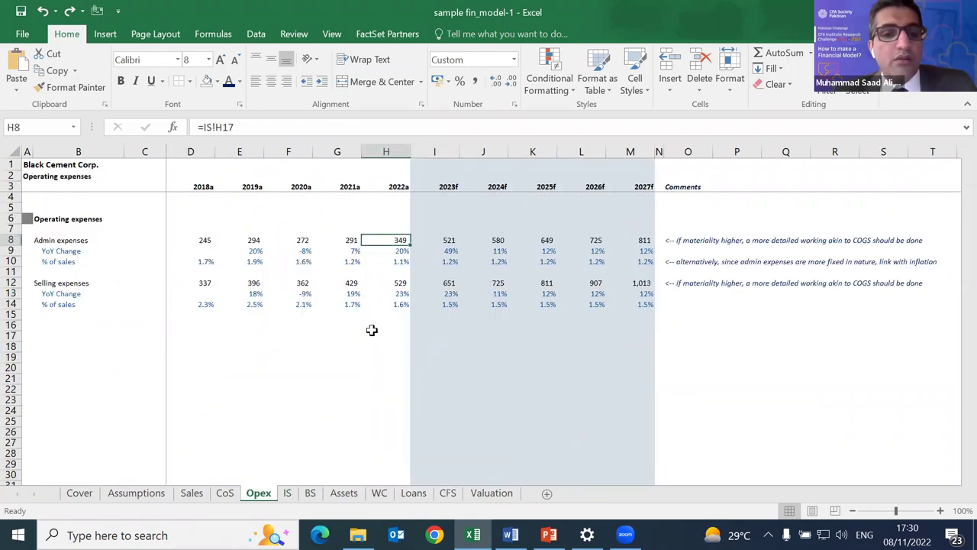
key("ctrl+Page_Up")
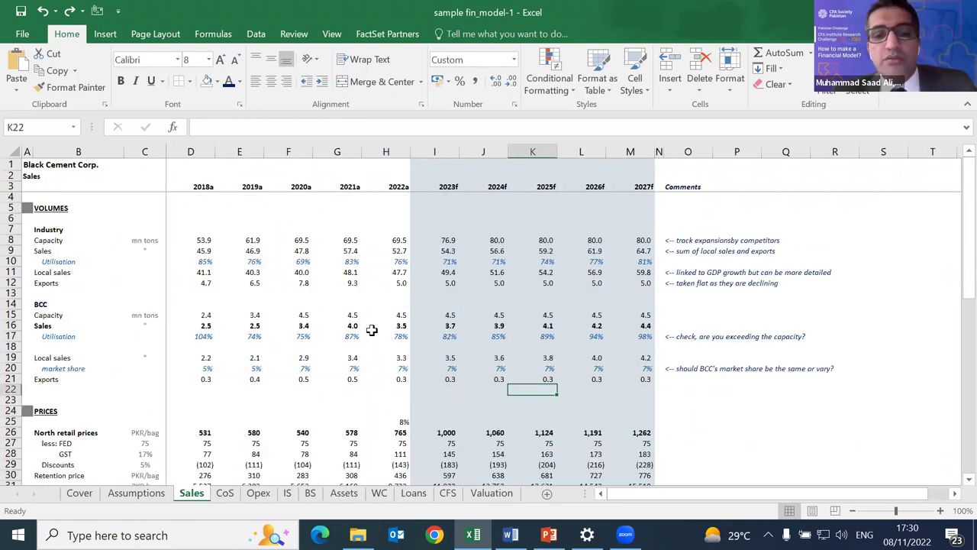
key("ctrl+Page_Down")
key("ctrl+Page_Down")
key("ctrl+Page_Up")
key("ctrl+Page_Up")
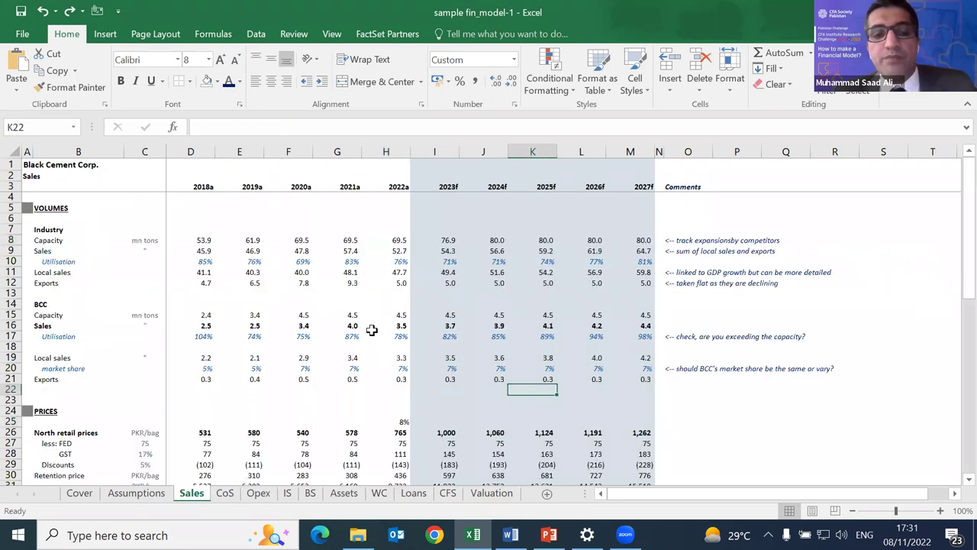
key("ctrl+Page_Up")
scroll(385, 416, "down", 4)
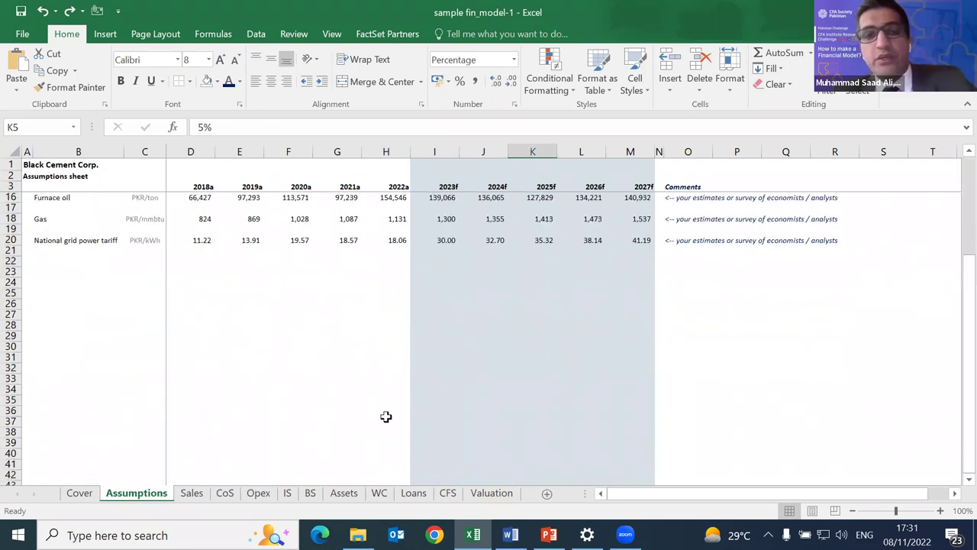
scroll(385, 416, "down", 3)
scroll(385, 416, "up", 2)
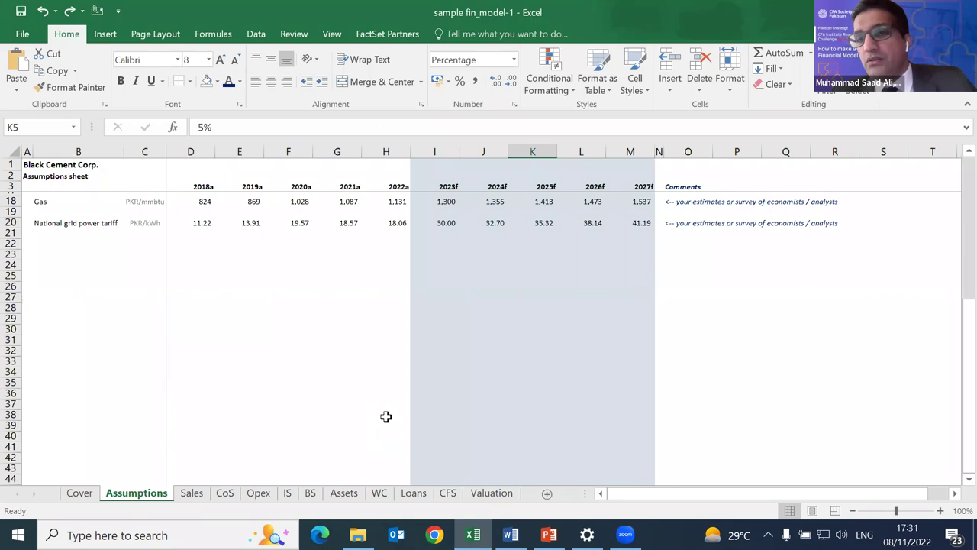
scroll(385, 416, "up", 5)
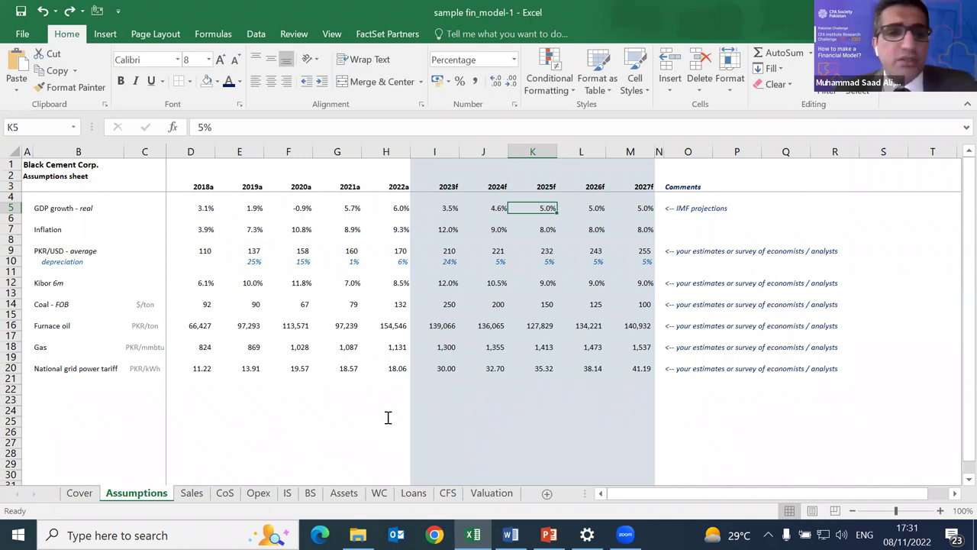
key("alt+Tab")
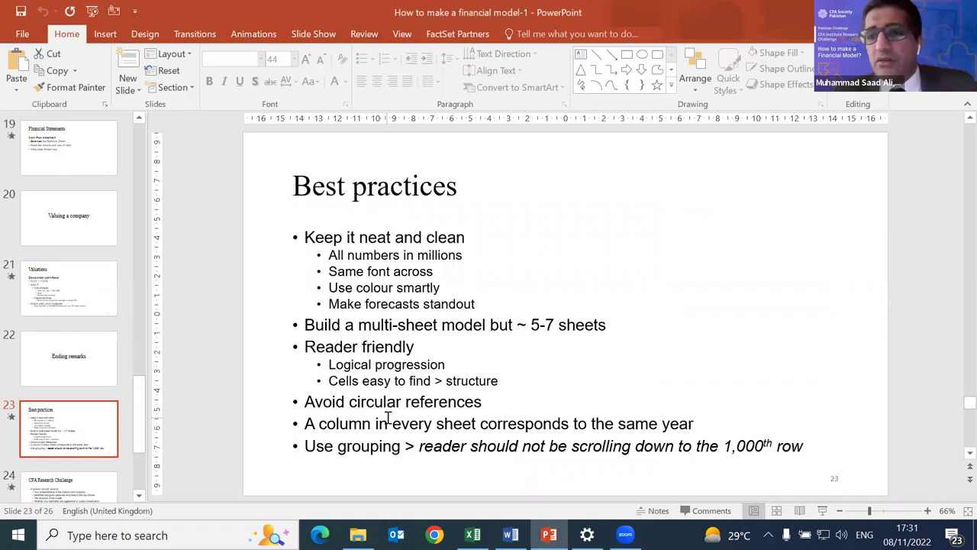
key("alt+Tab")
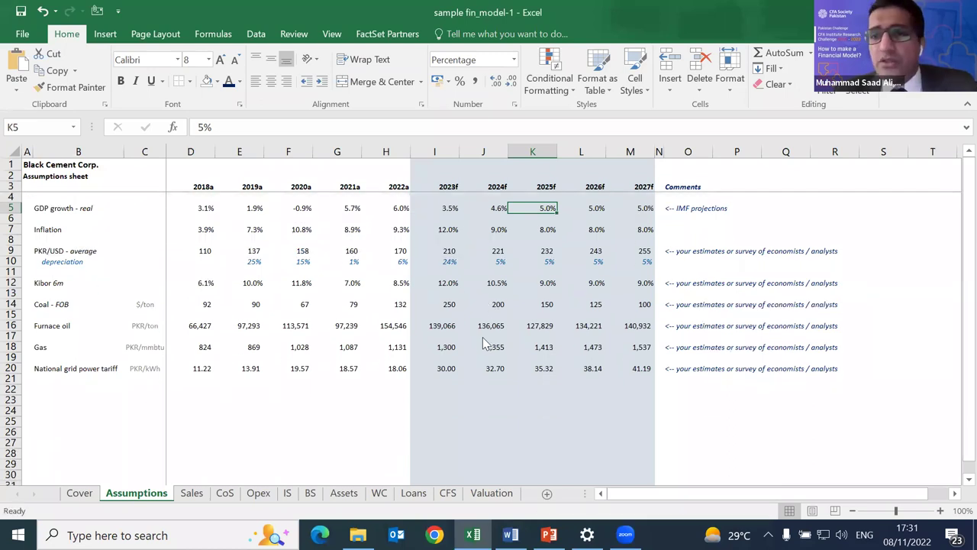
Scroll through the Sales sheet's figures, then move on to the Cost of Sales sheet.
key("ctrl+Page_Down")
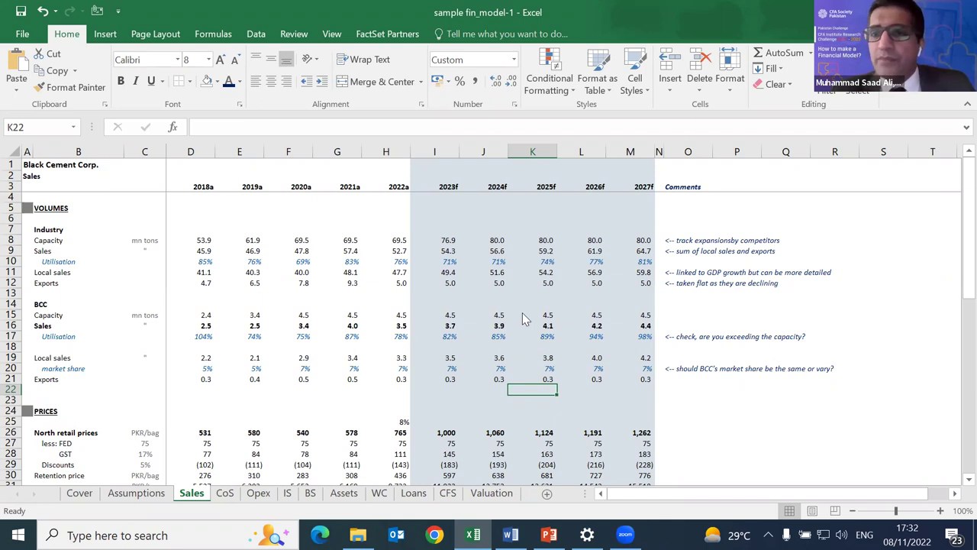
scroll(524, 318, "down", 2)
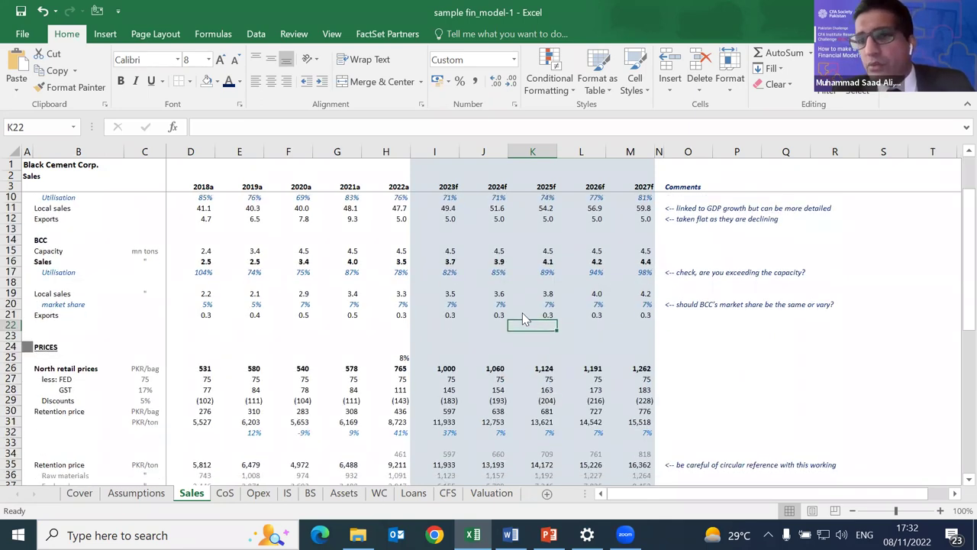
scroll(522, 313, "down", 5)
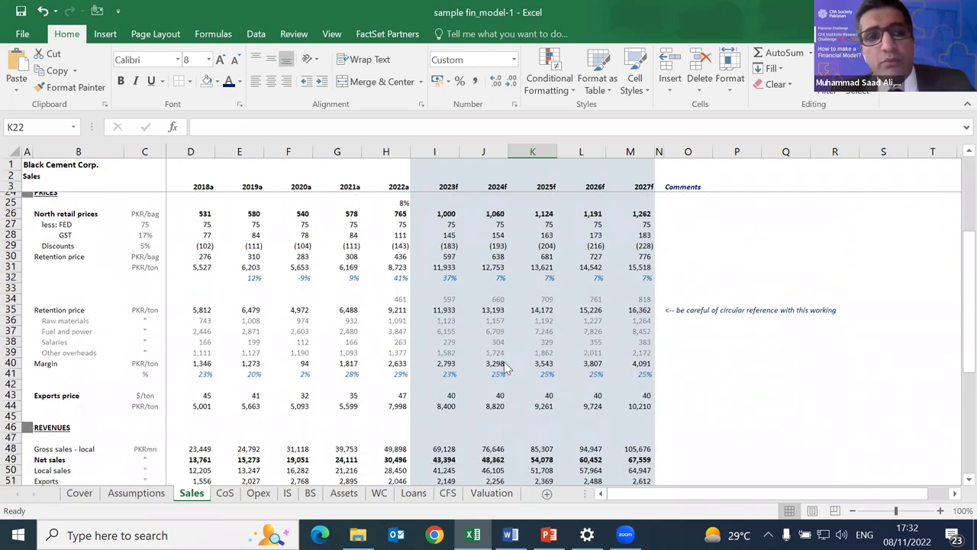
scroll(505, 368, "down", 3)
scroll(506, 368, "up", 10)
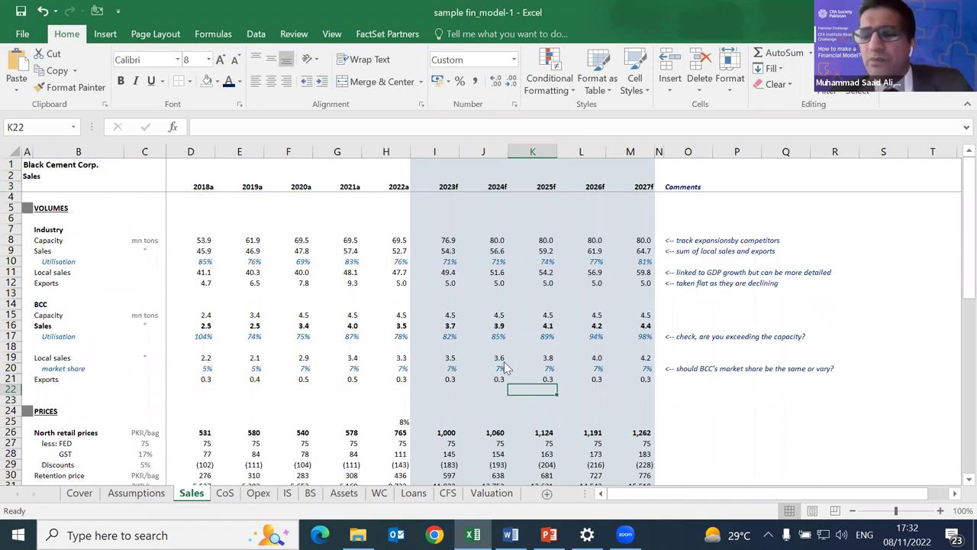
scroll(504, 368, "down", 2)
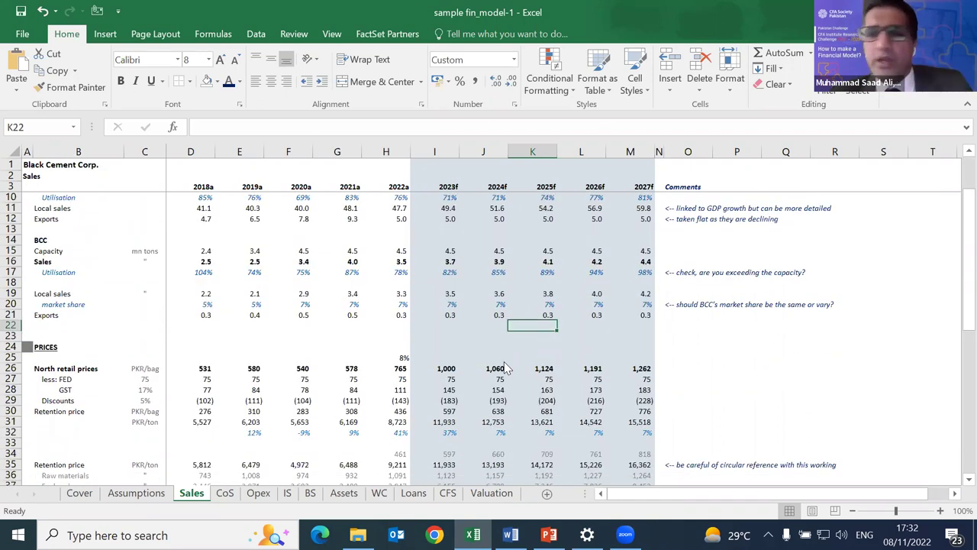
scroll(505, 368, "up", 3)
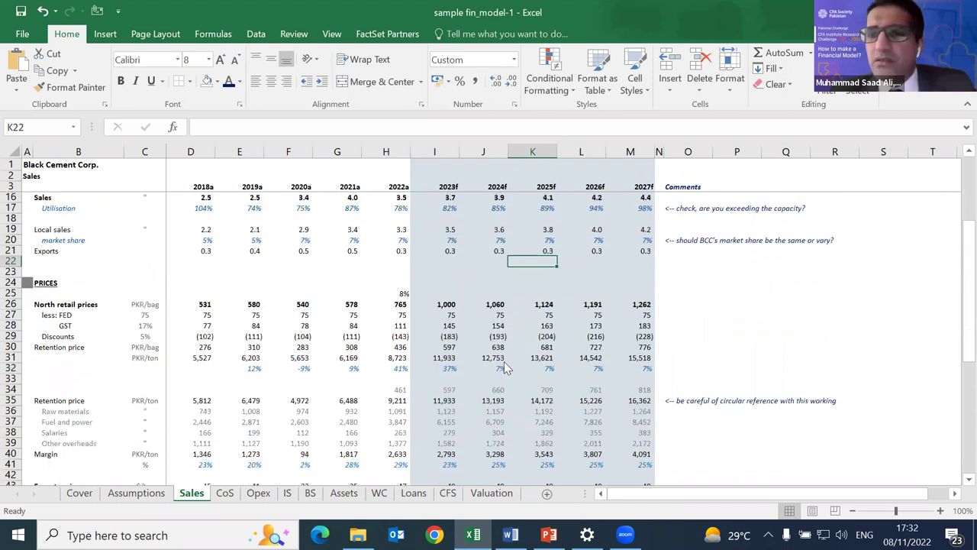
scroll(505, 368, "left", 1)
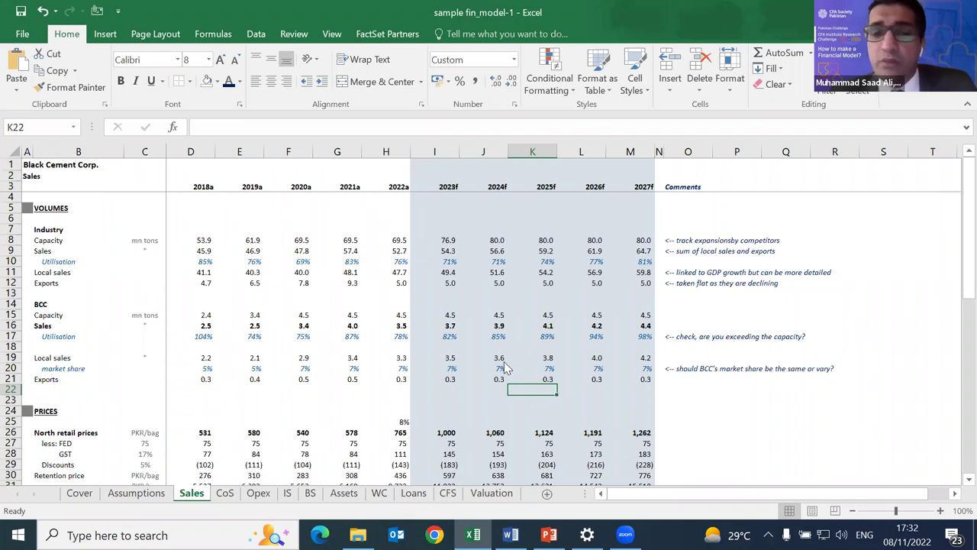
key("ctrl+Page_Down")
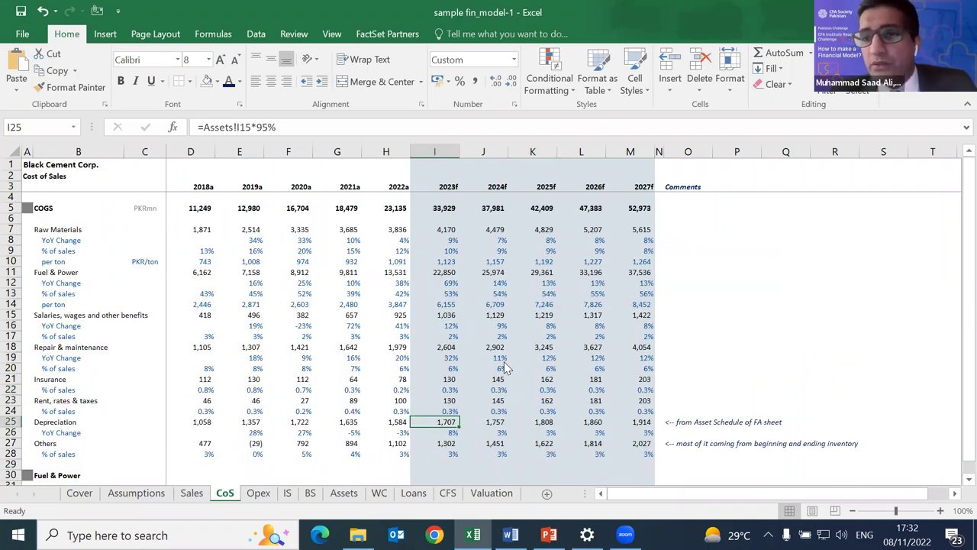
Glance at the best-practices slide, then return to the Sales sheet.
key("alt+Tab")
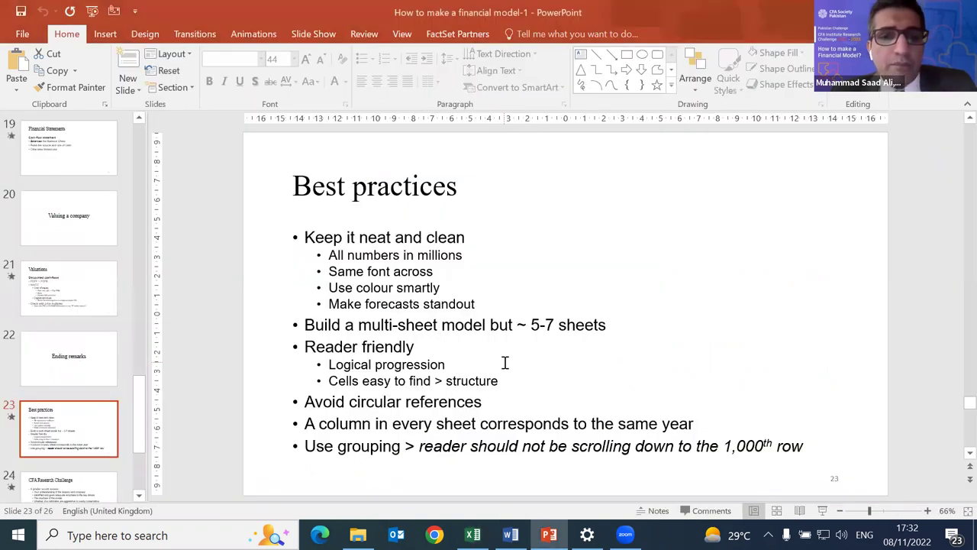
key("alt+Tab")
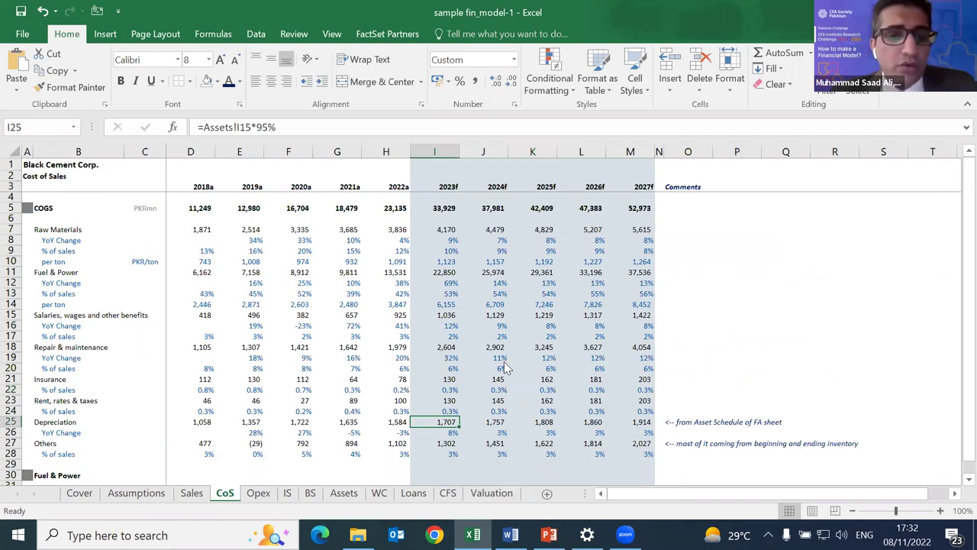
key("ctrl+Page_Up")
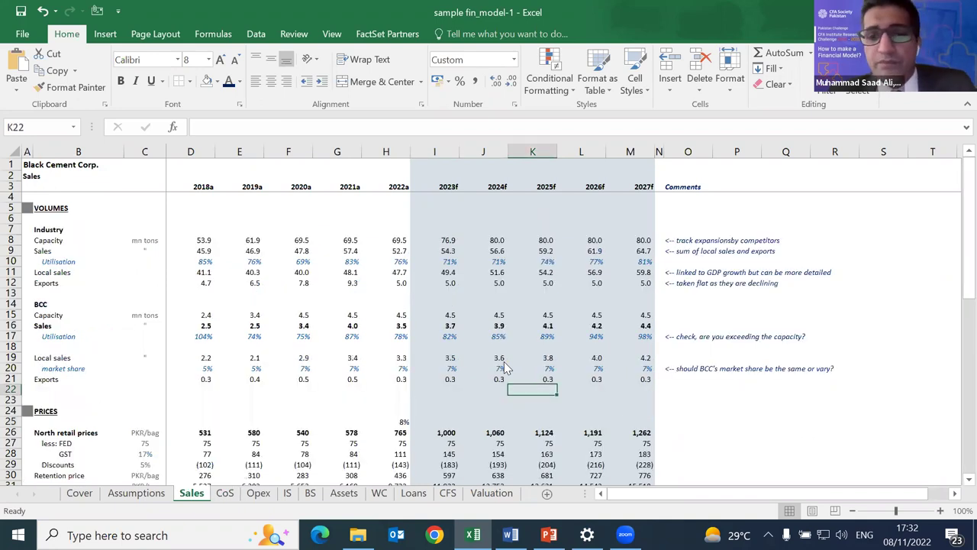
Trace the 2023–2024 raw materials and other overheads per-ton formulas back to Cost of Sales.
scroll(504, 369, "down", 6)
left_click(503, 382)
scroll(503, 382, "down", 1)
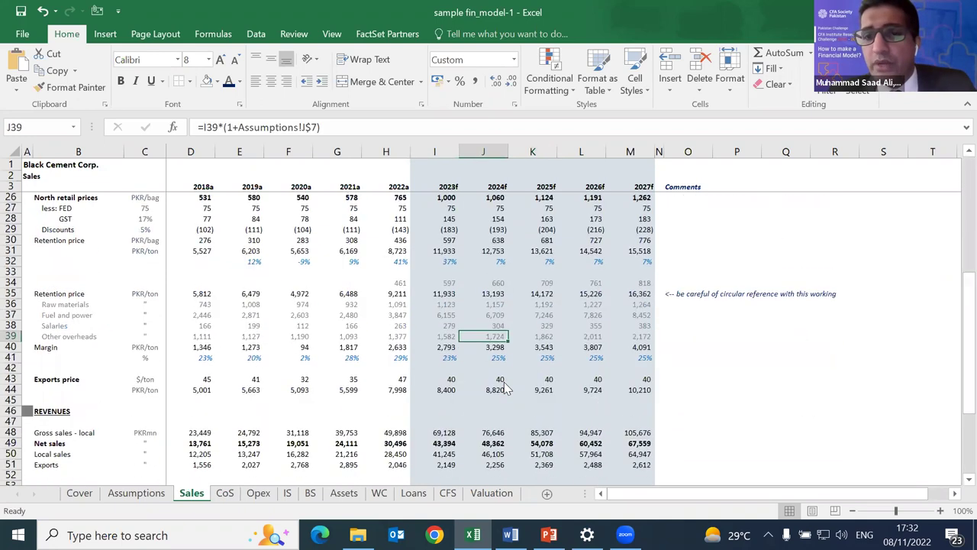
key("Up")
key("Up")
key("Up")
key("Left")
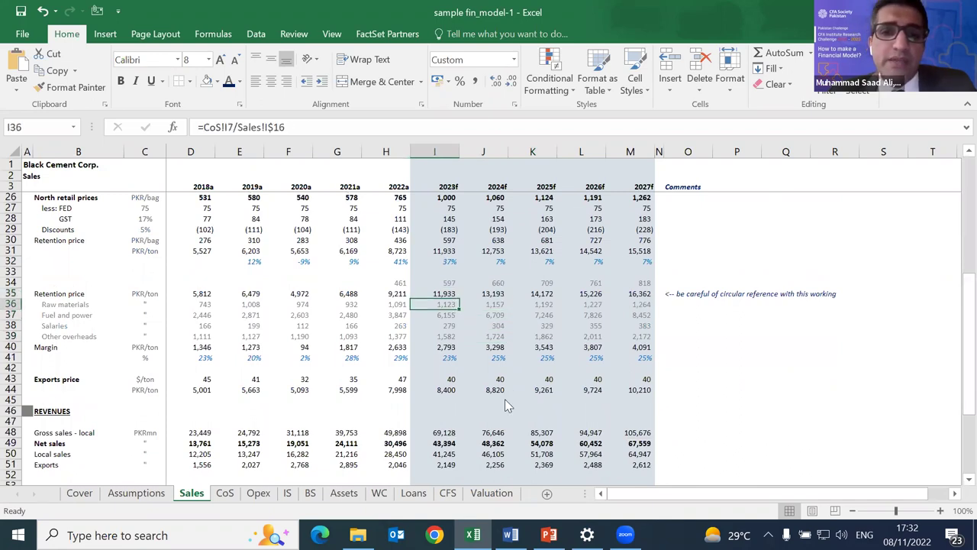
key("Down")
key("Down")
key("Down")
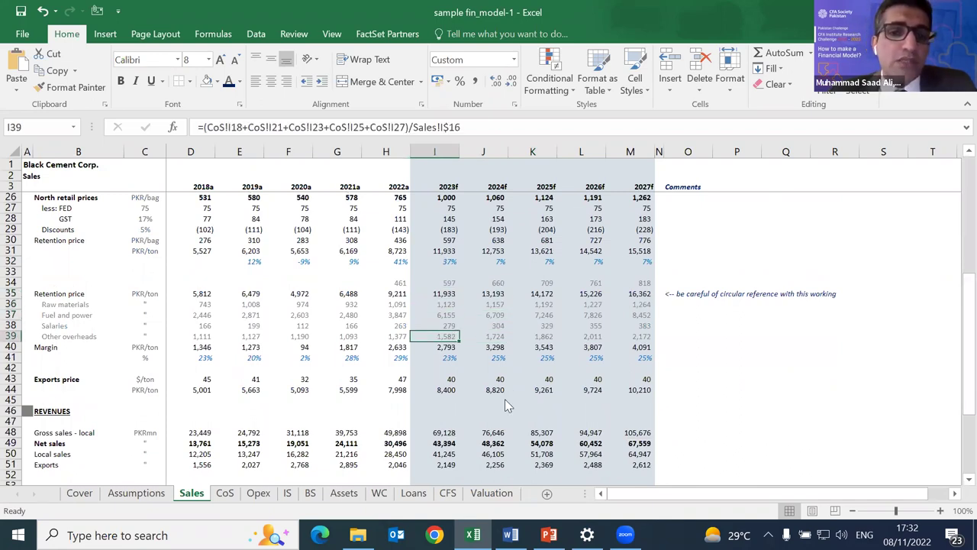
key("ctrl+Page_Down")
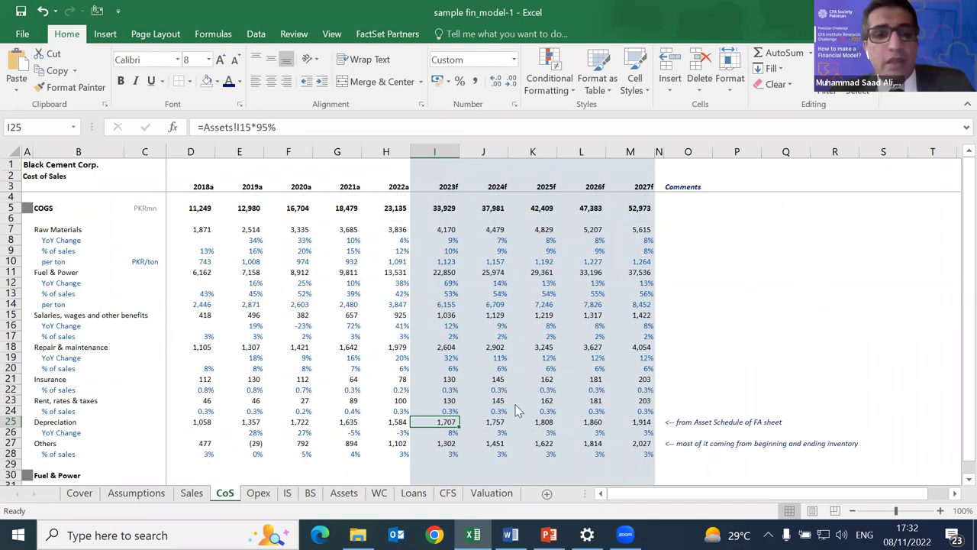
key("ctrl+Page_Up")
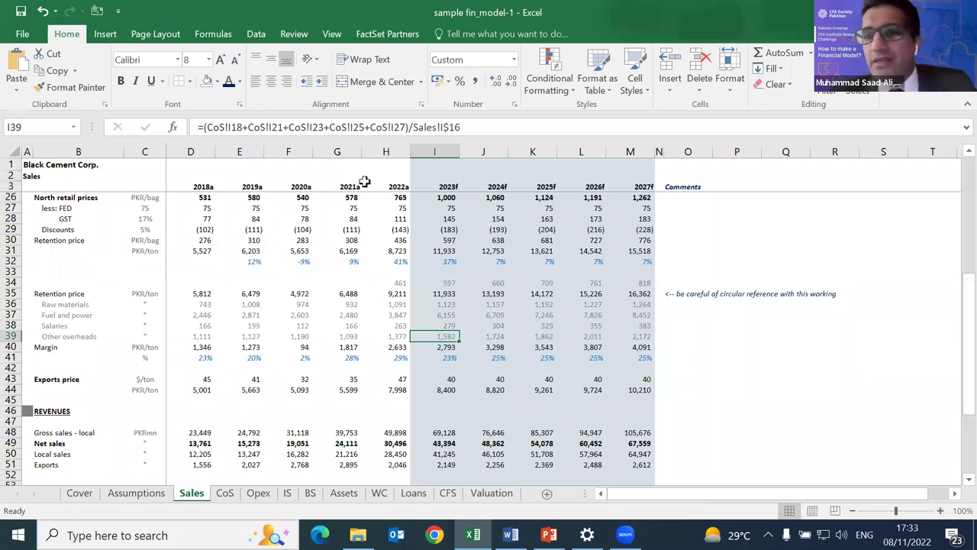
Inspect IS formulas for 2023 selling expenses and other income, and BS current LT liabilities.
key("ctrl+Page_Down")
key("ctrl+Page_Down")
key("ctrl+Page_Down")
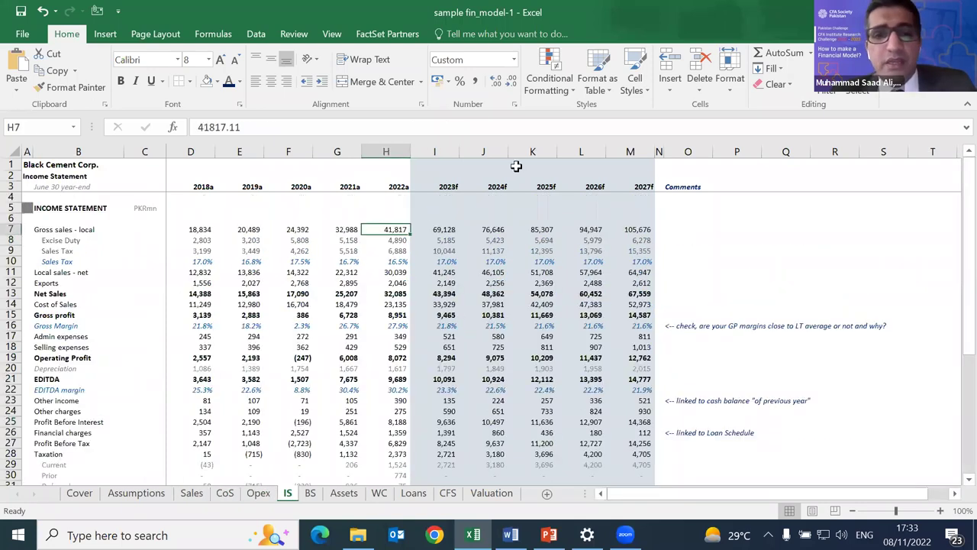
key("Right")
key("Down")
key("Down")
key("Down")
key("Down")
key("Down")
key("Down")
key("Down")
key("Down")
key("Down")
key("Down")
key("Down")
key("Down")
key("Down")
key("Down")
key("Down")
key("Down")
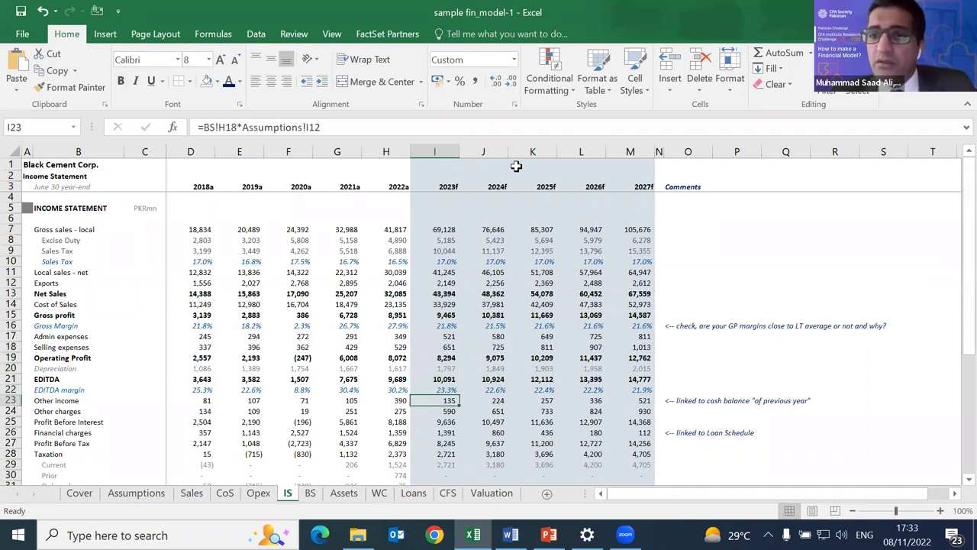
key("F2")
key("Escape")
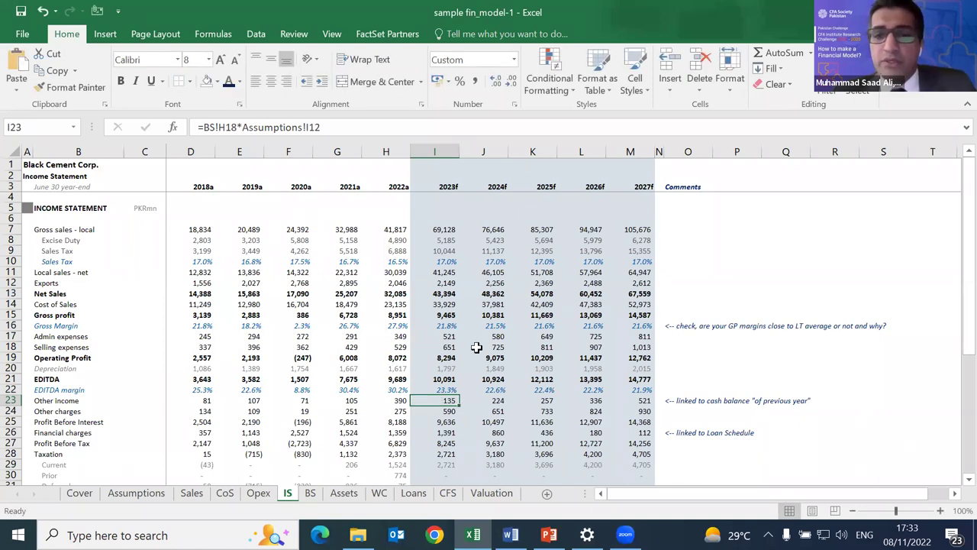
key("ctrl+Page_Down")
key("Up")
key("ctrl+Page_Down")
key("ctrl+Page_Down")
key("ctrl+Page_Down")
key("ctrl+Page_Down")
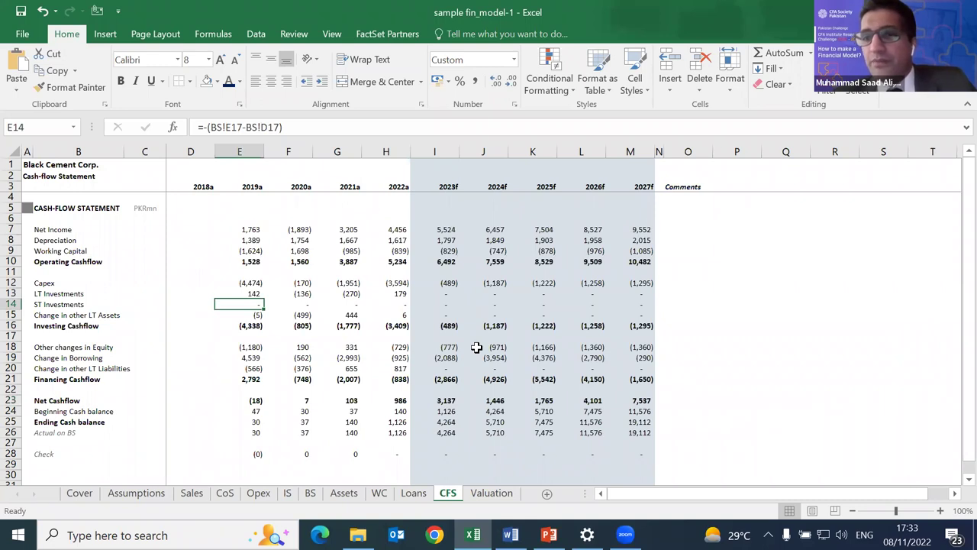
key("ctrl+Page_Up")
key("ctrl+Page_Up")
key("ctrl+Page_Up")
key("ctrl+Page_Up")
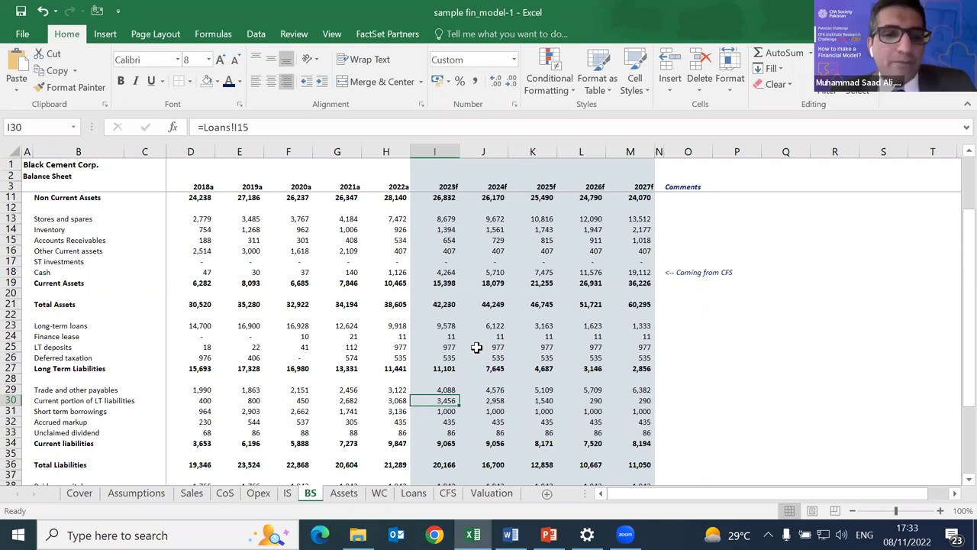
After the best-practices slide, select the 2018a column D on the Balance Sheet, Income Statement and Assets sheets.
key("alt+Tab")
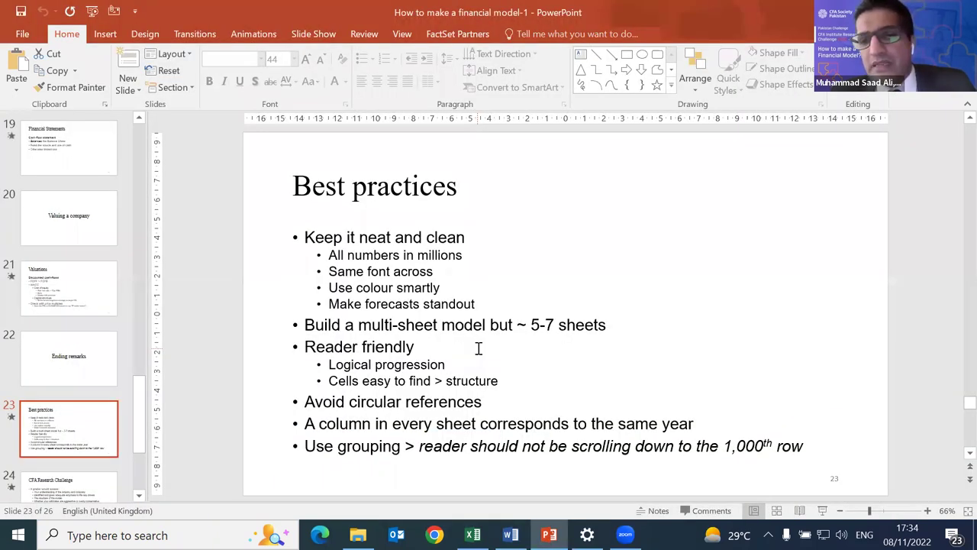
key("alt+Tab")
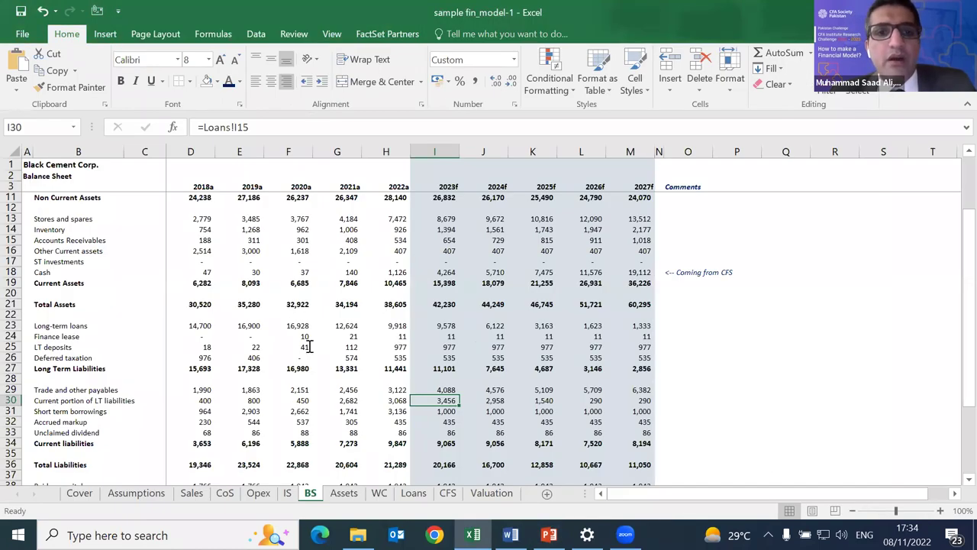
left_click(202, 186)
left_click(196, 155)
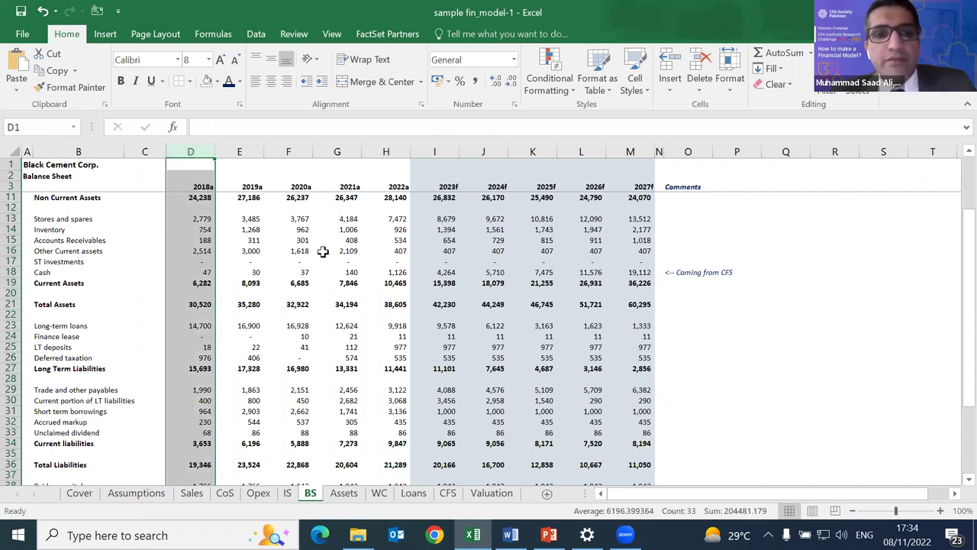
key("ctrl+Page_Up")
left_click(194, 150)
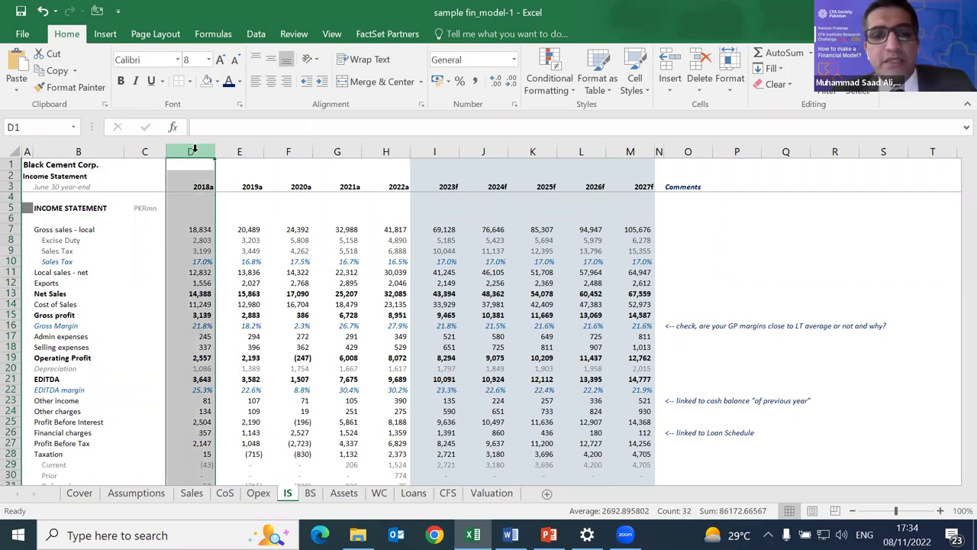
key("ctrl+Page_Down")
key("ctrl+Page_Down")
left_click(195, 150)
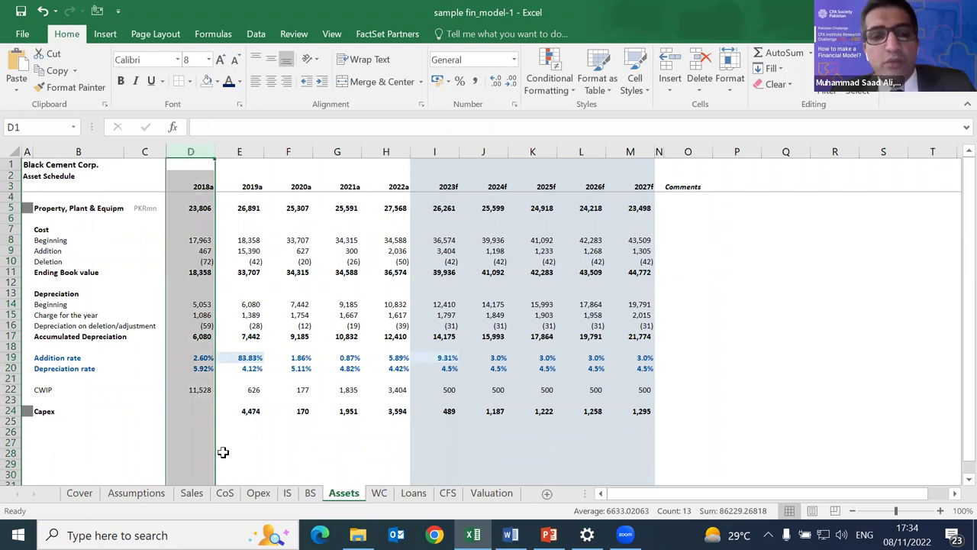
left_click(225, 492)
left_click(258, 492)
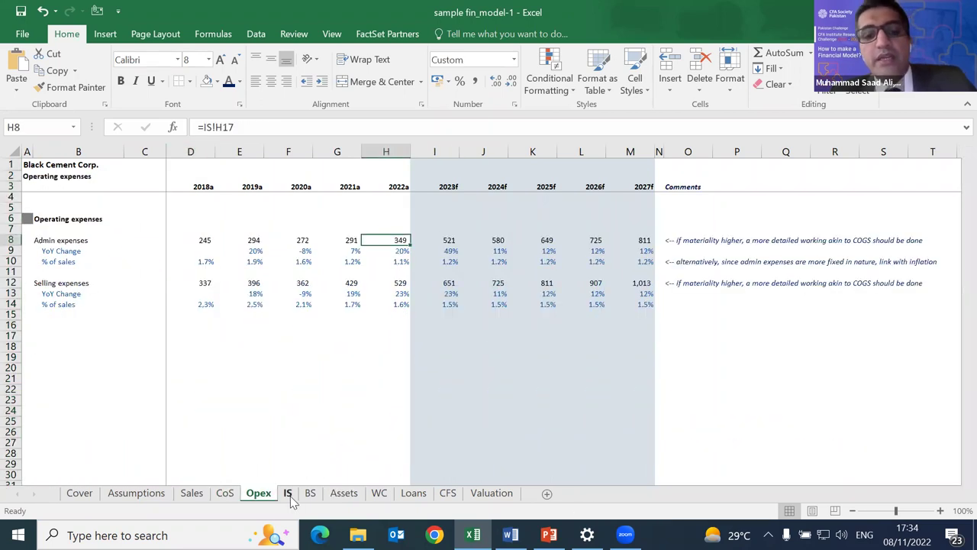
left_click(287, 492)
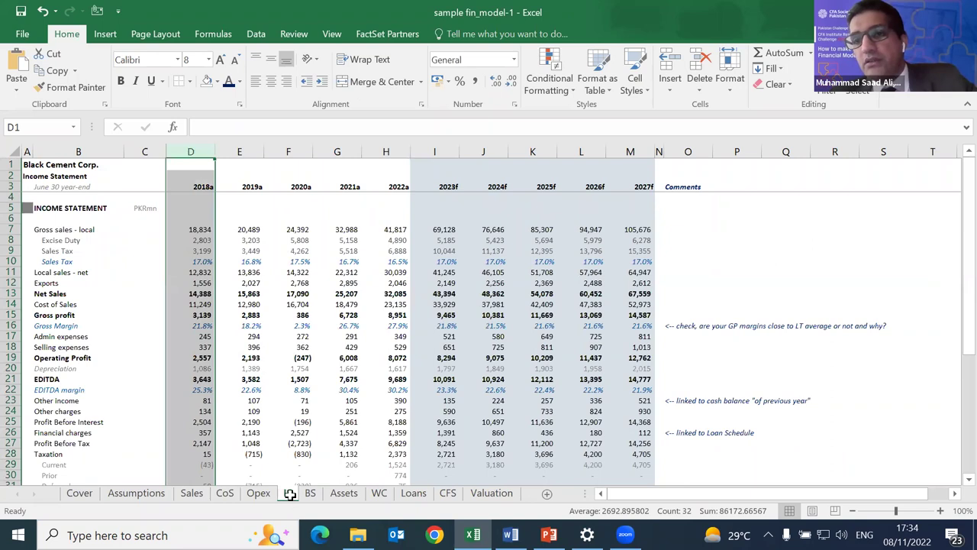